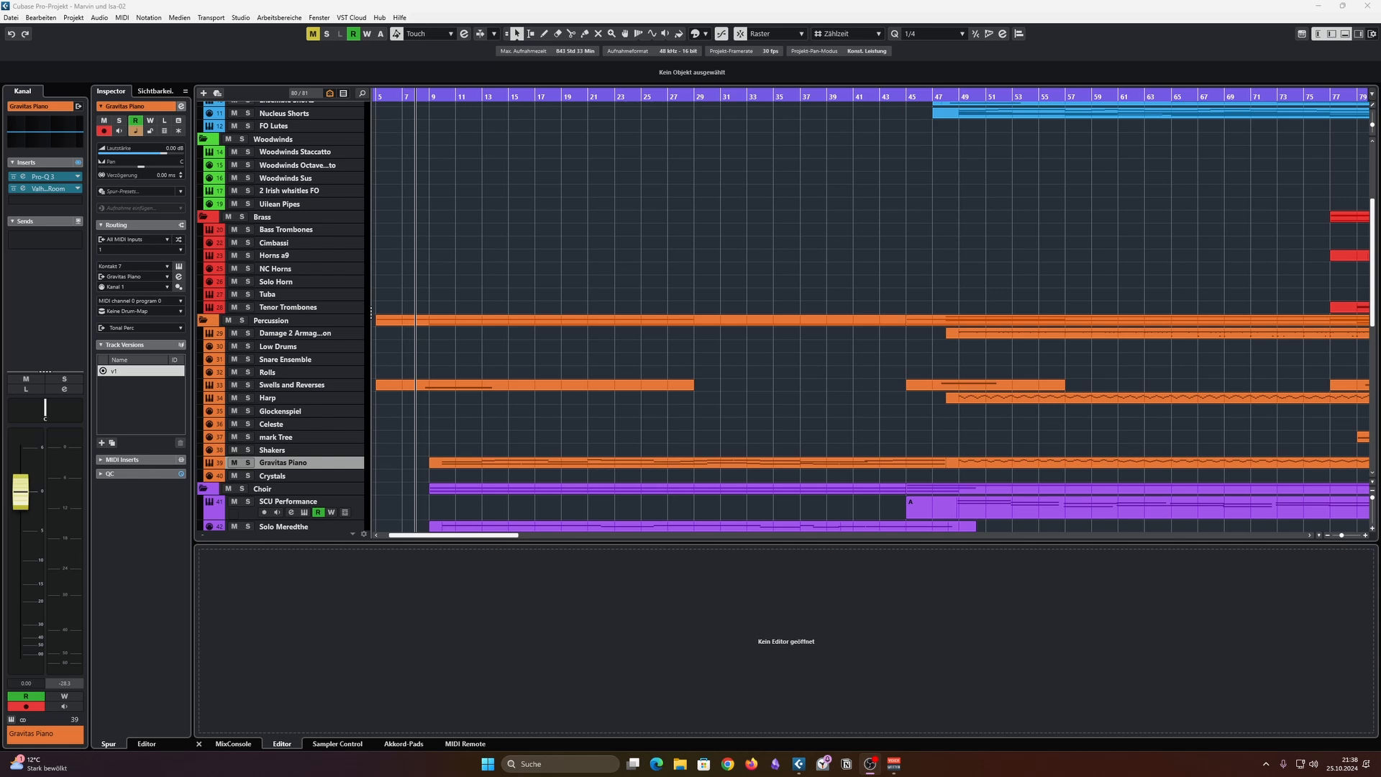
Step: Start playback and open the first Gravitas Piano part in the Key Editor
click(648, 228)
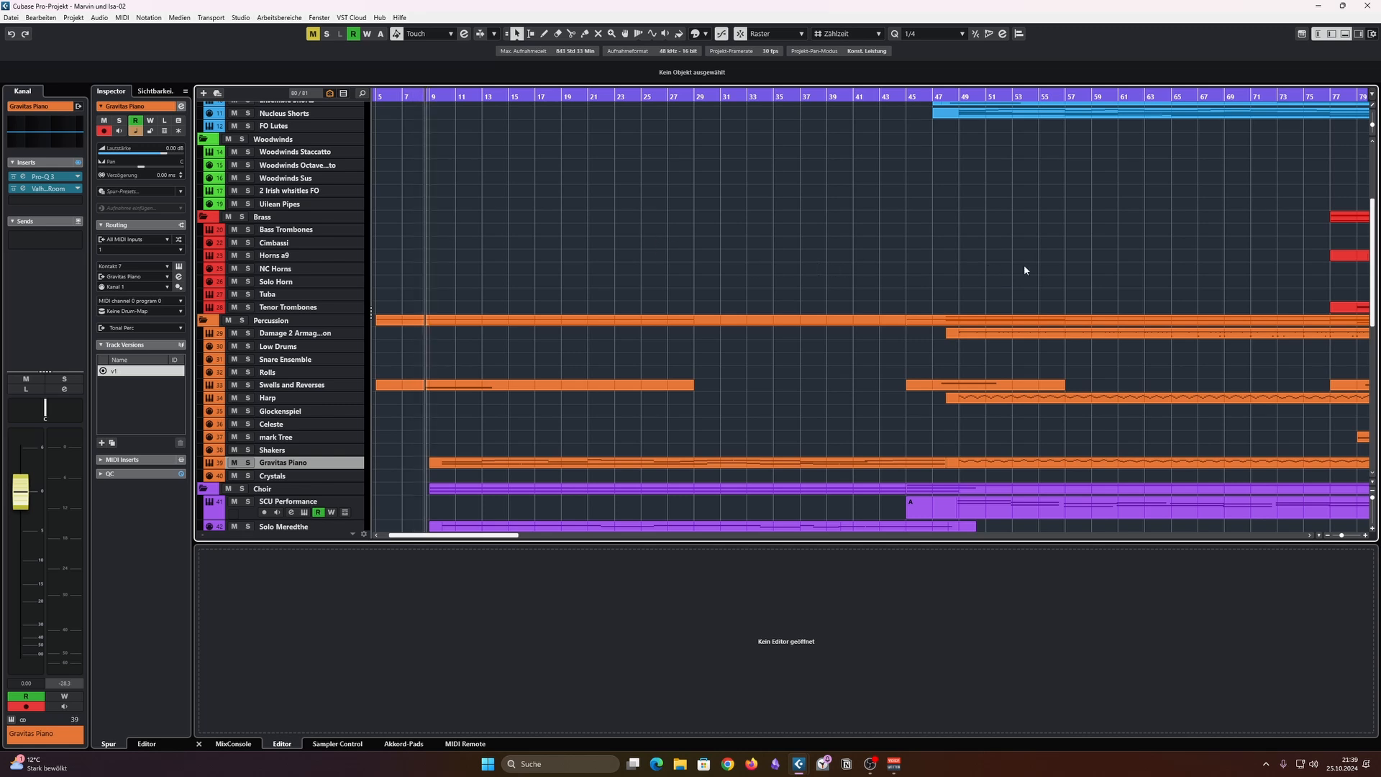
key(space)
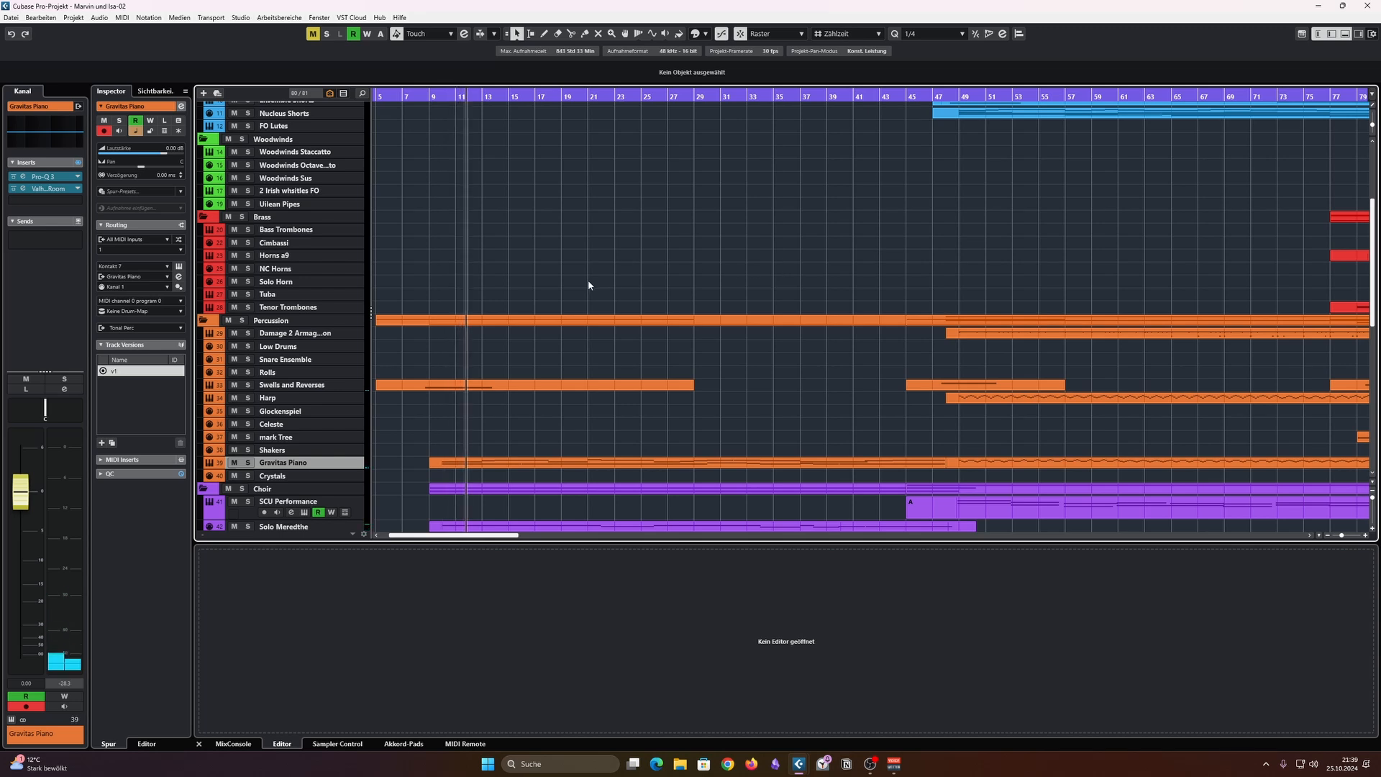
scroll(598, 285, down, 5)
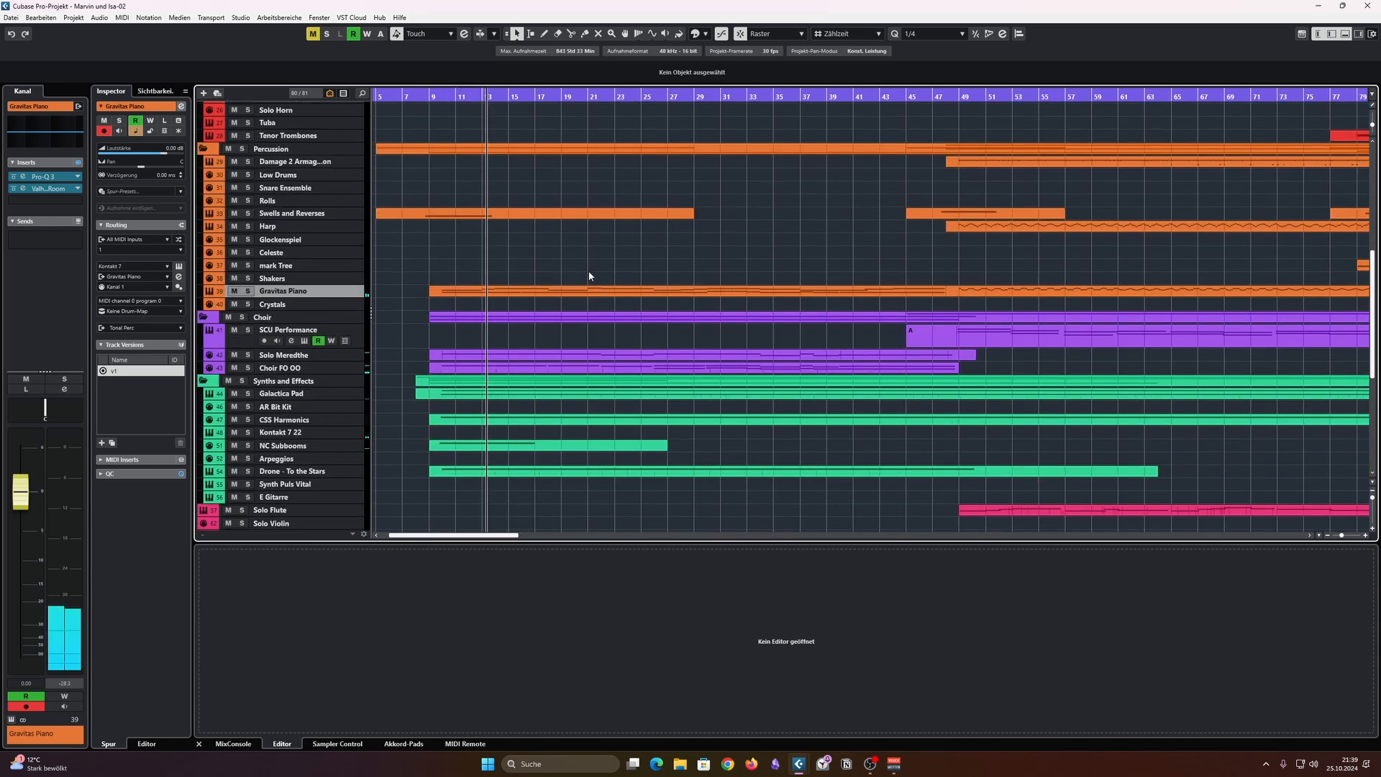
double_click(549, 293)
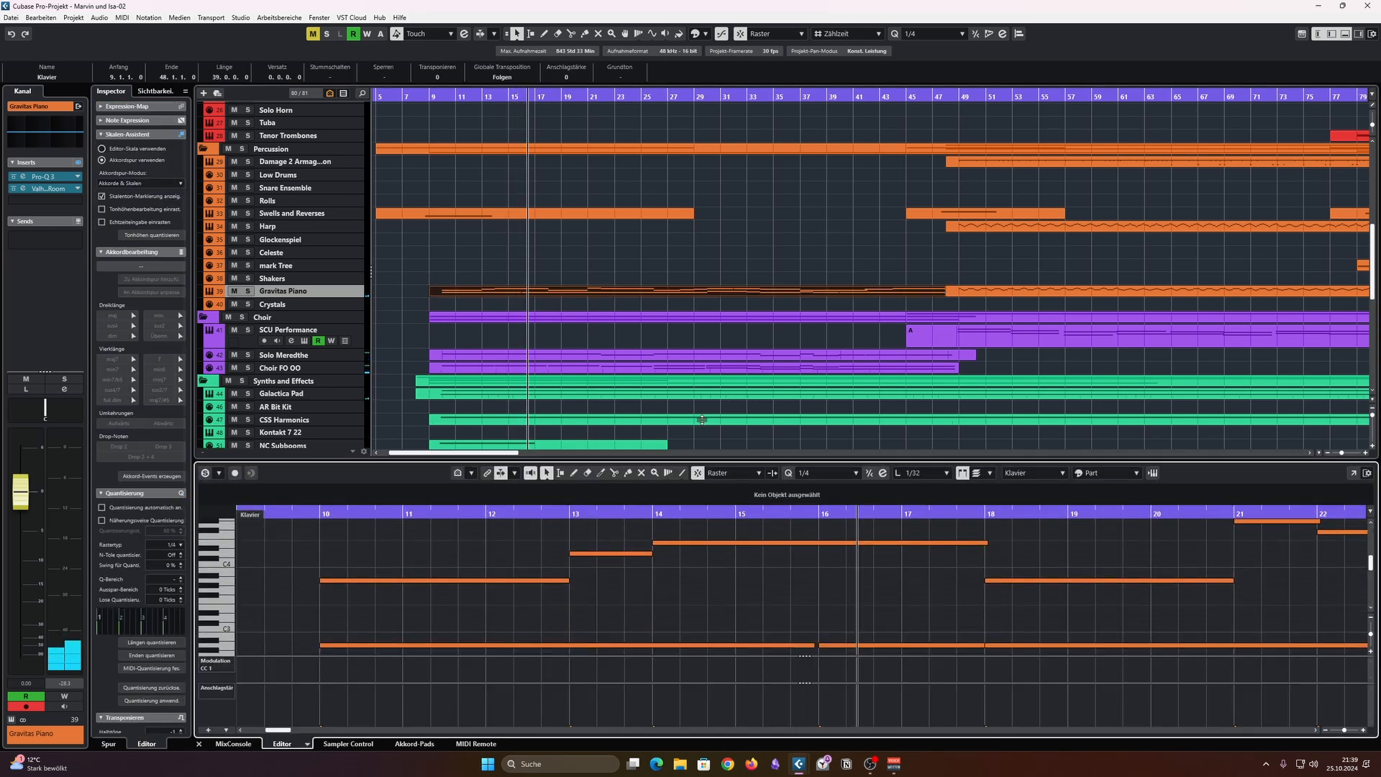
Step: Enlarge the Key Editor and follow the whole Gravitas Piano part's notes during playback
drag(702, 461, 702, 241)
scroll(989, 430, up, 2)
scroll(990, 429, down, 1)
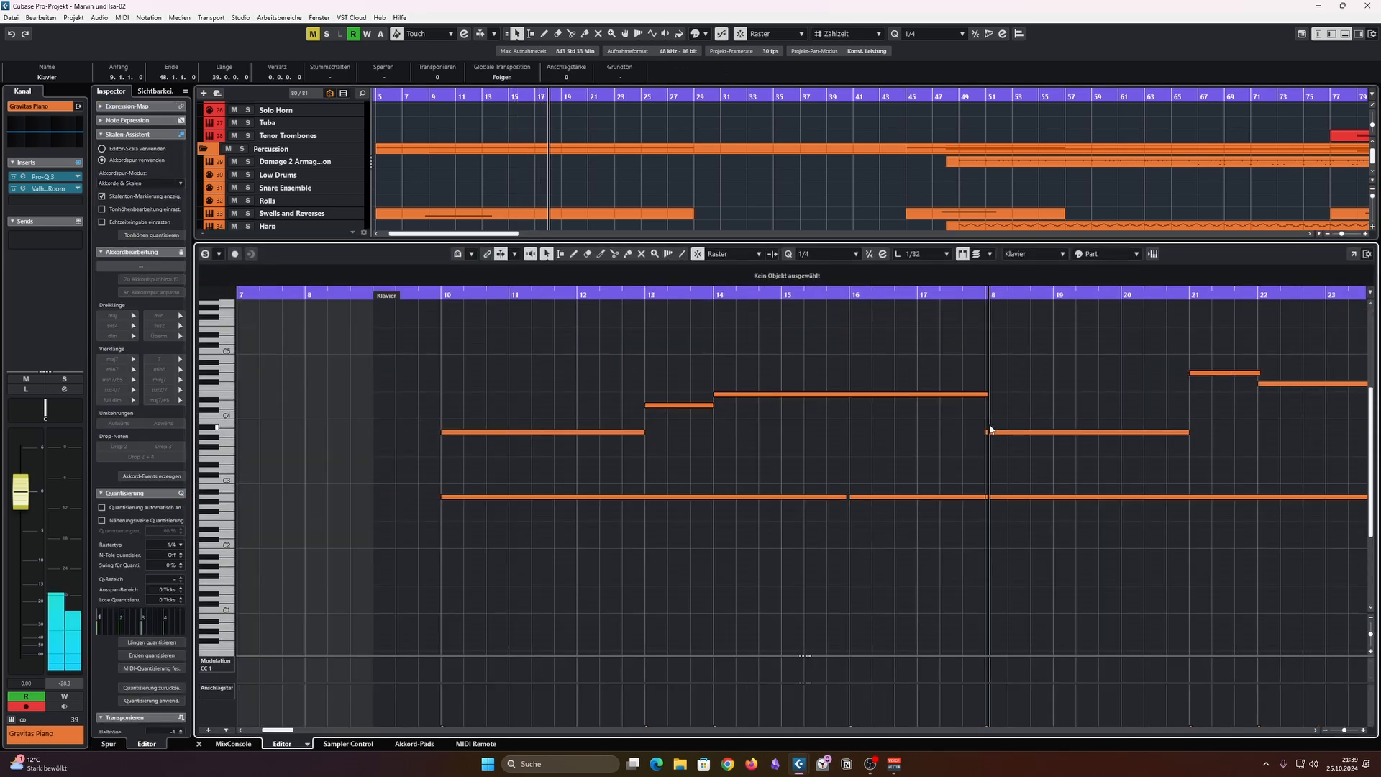
scroll(989, 429, down, 4)
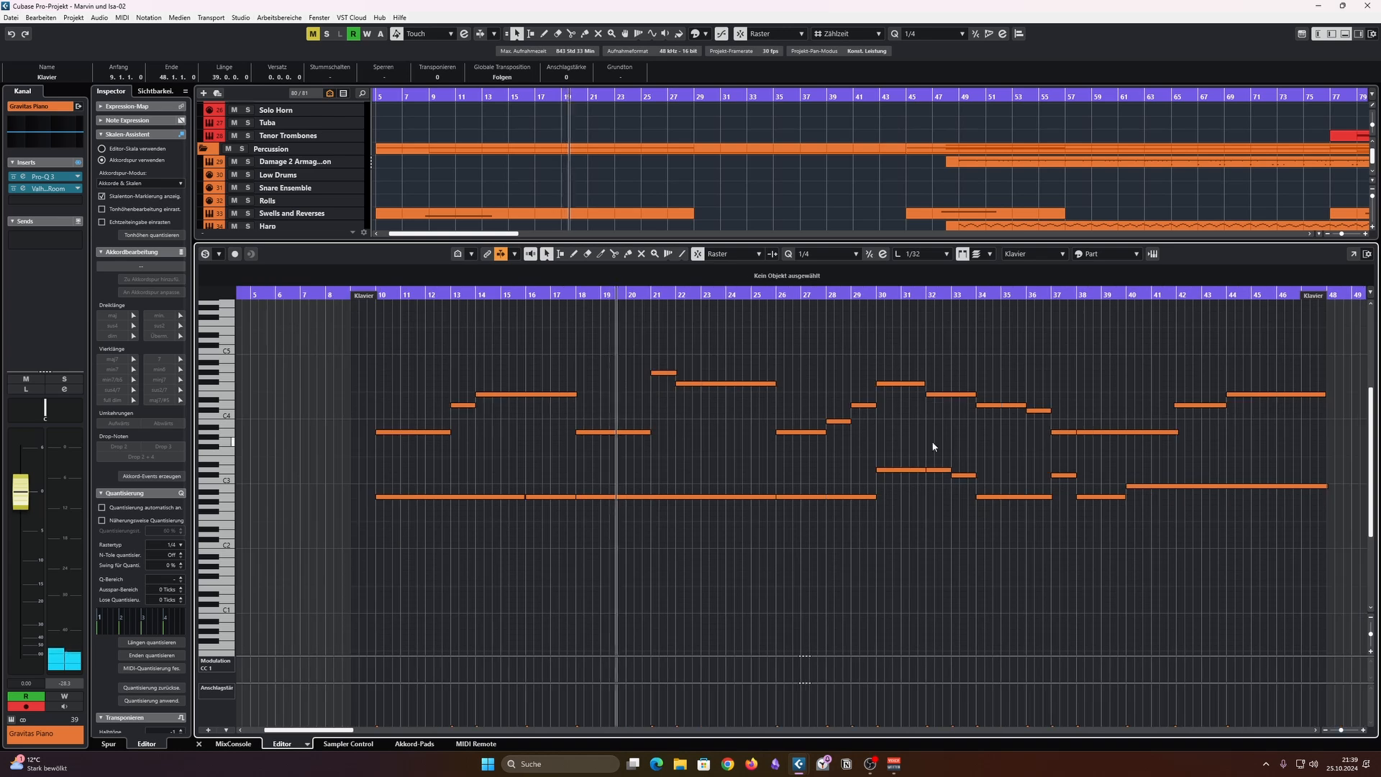
scroll(863, 435, right, 2)
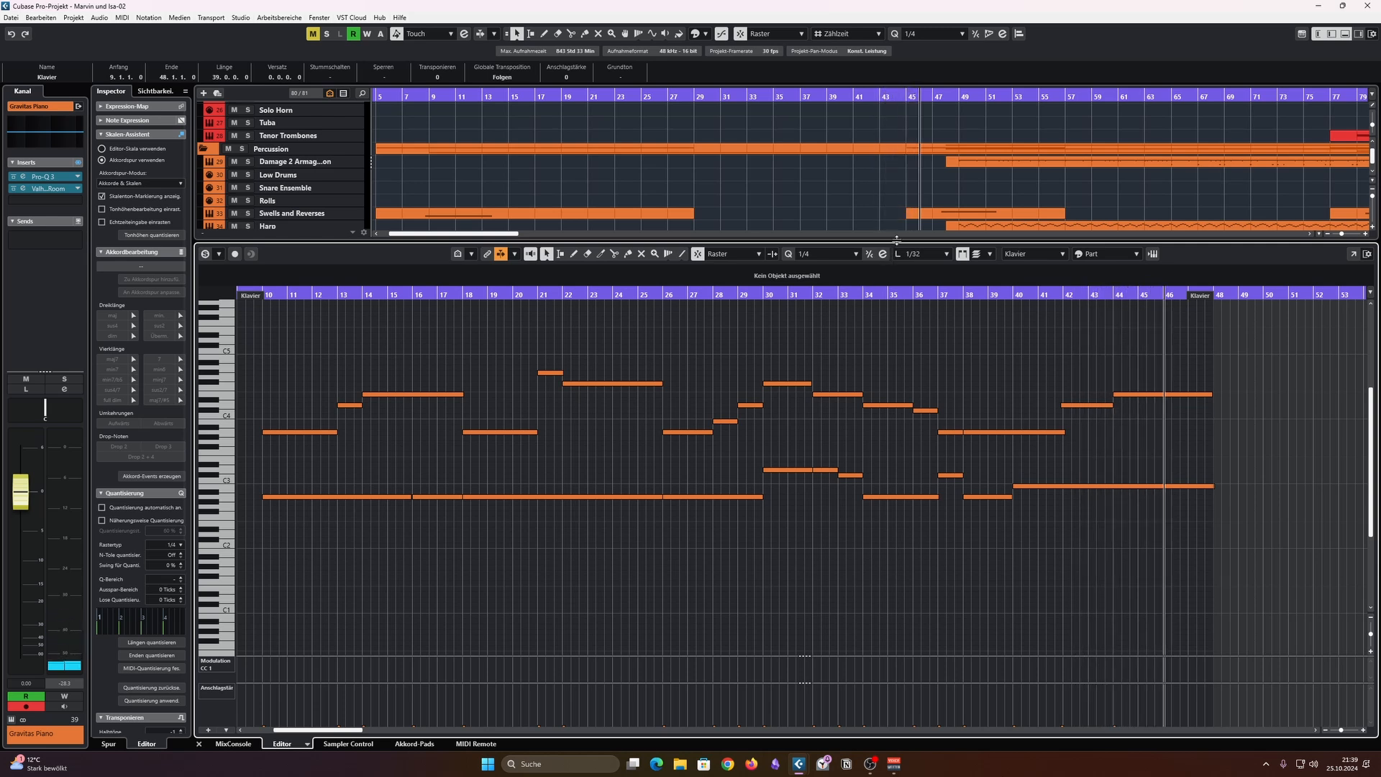
Step: Shrink the editor to reach the lower tracks, and show the Solo Flute part in an enlarged Key Editor
drag(896, 238, 956, 541)
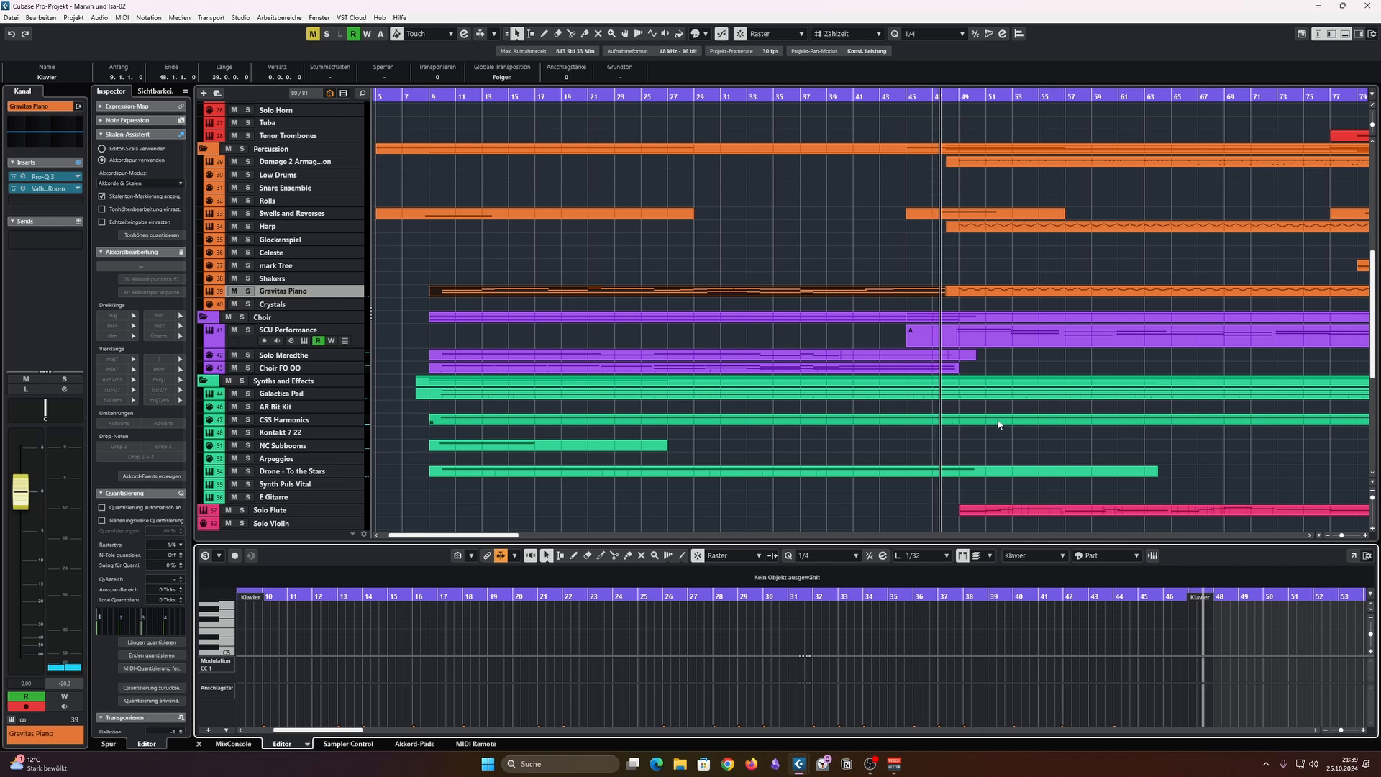
scroll(998, 425, right, 4)
scroll(730, 374, down, 3)
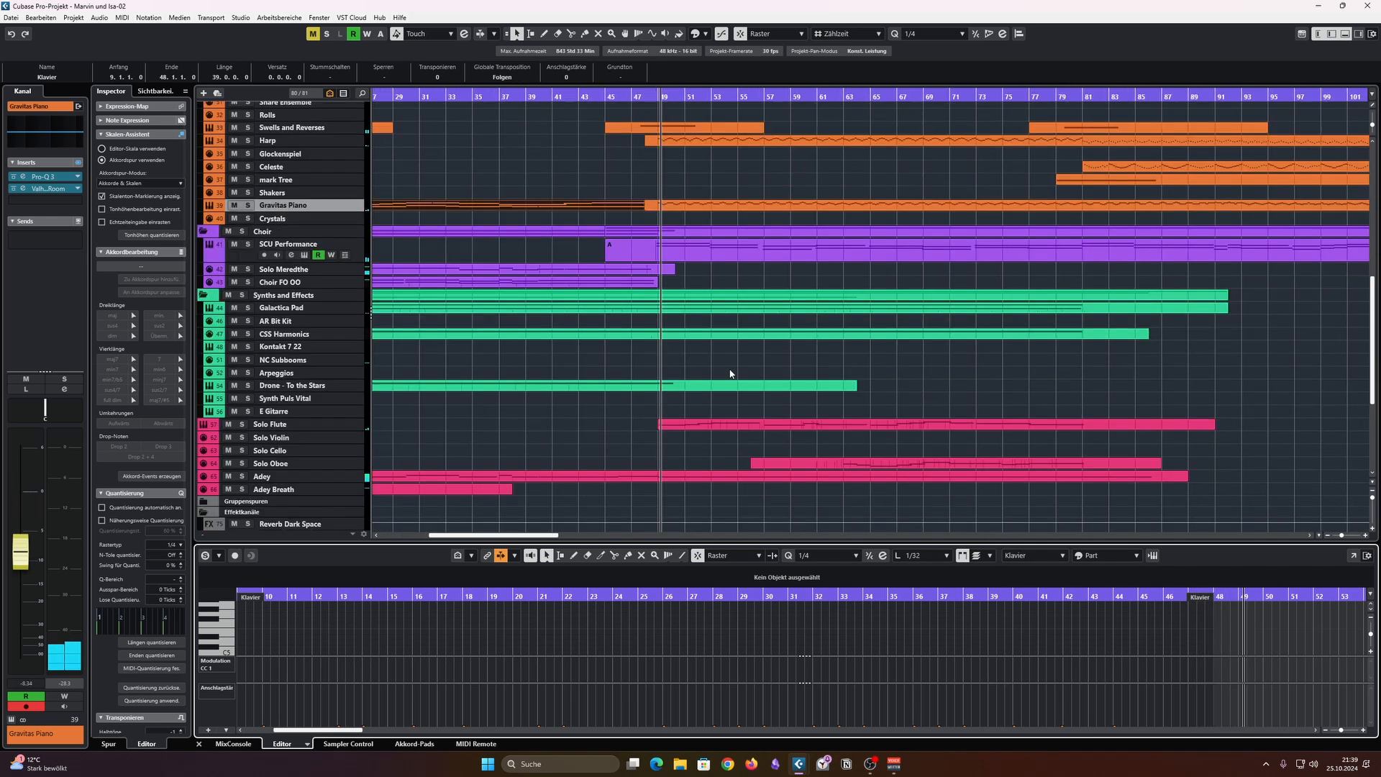
scroll(730, 373, down, 3)
click(723, 341)
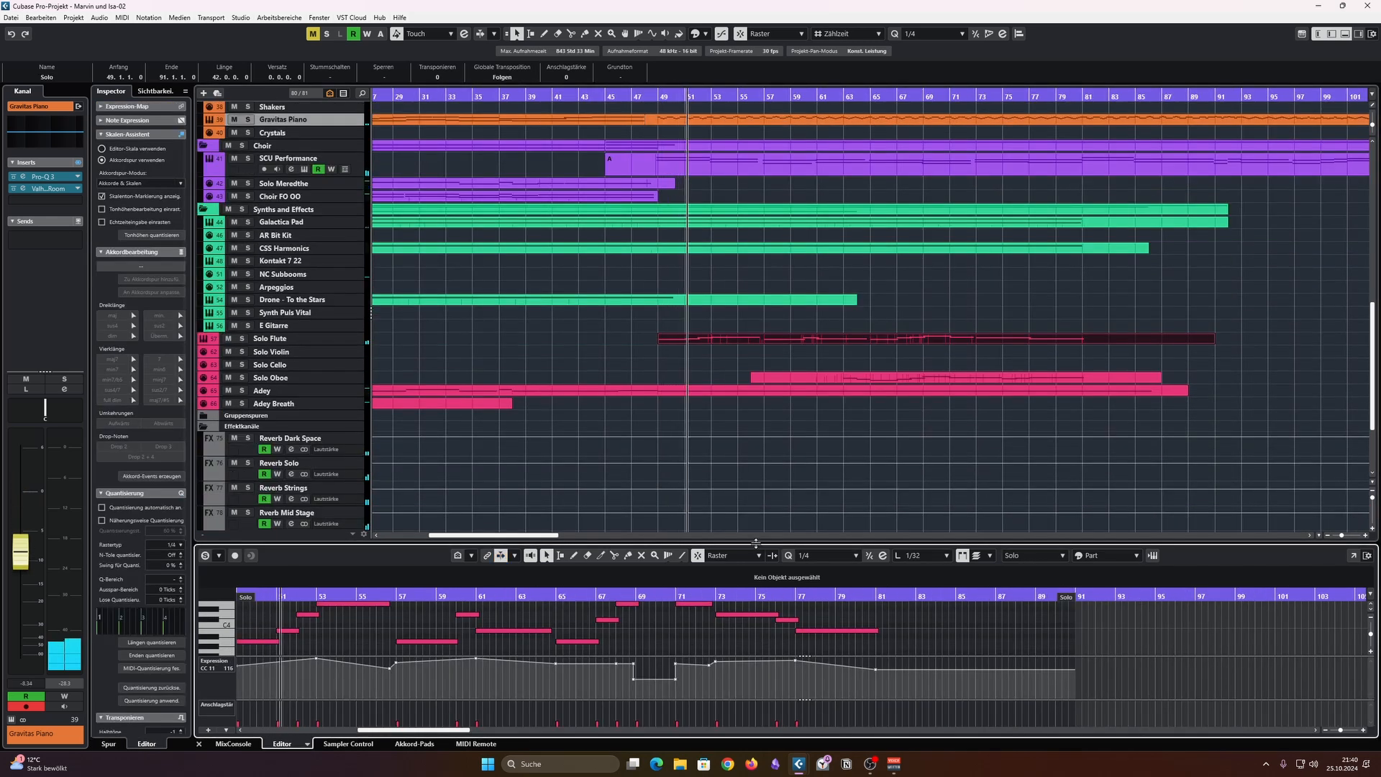
drag(755, 542, 719, 316)
scroll(647, 459, up, 2)
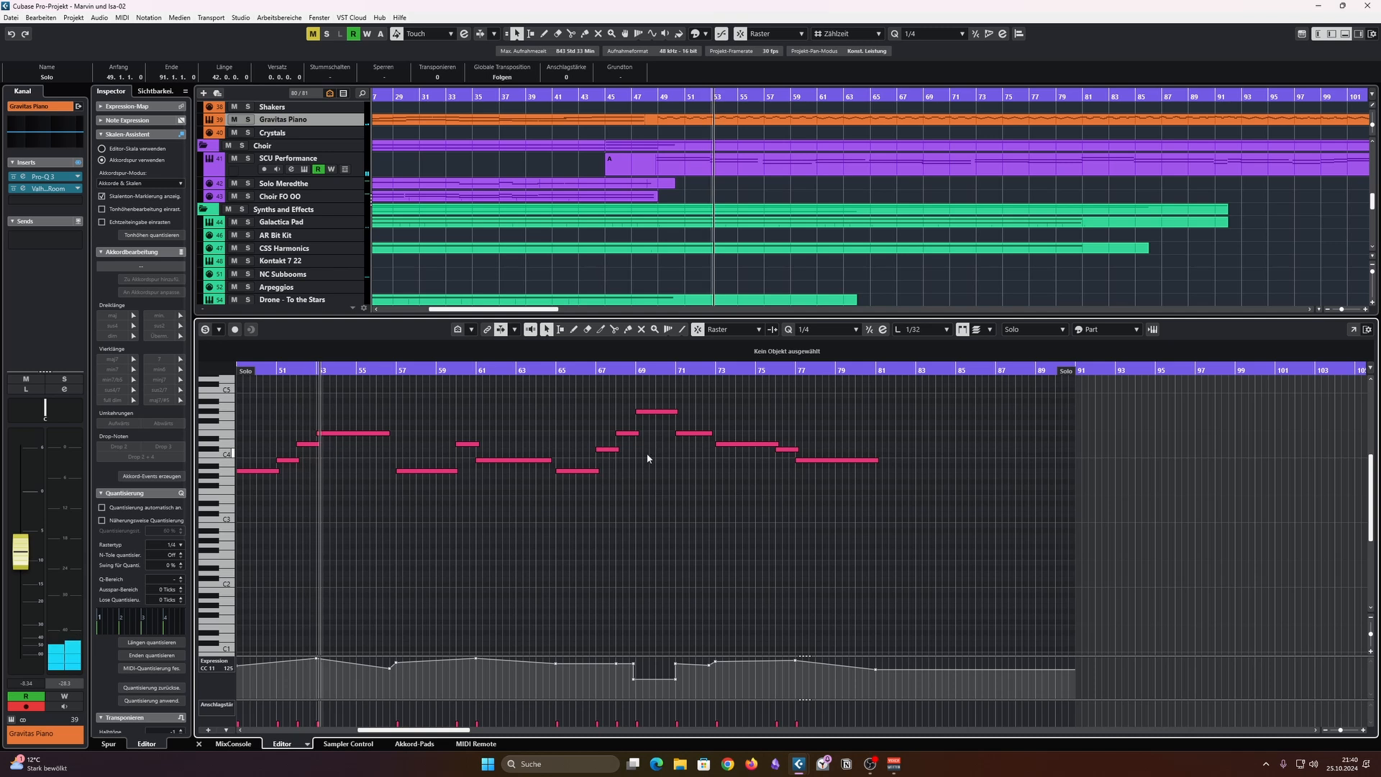
scroll(647, 458, left, 4)
Step: Add the Nucleus Shorts string part to the Key Editor alongside the Solo Flute notes
scroll(758, 263, up, 5)
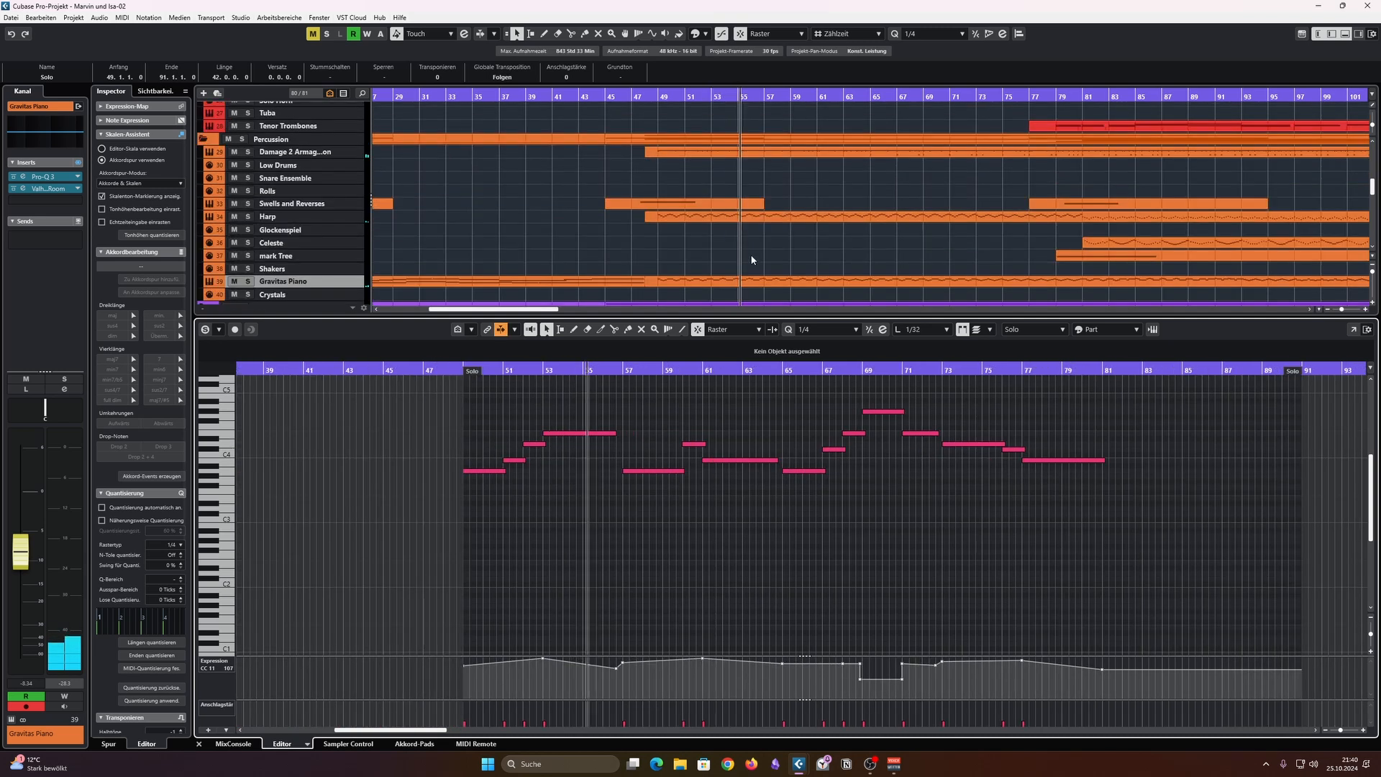
scroll(753, 260, up, 7)
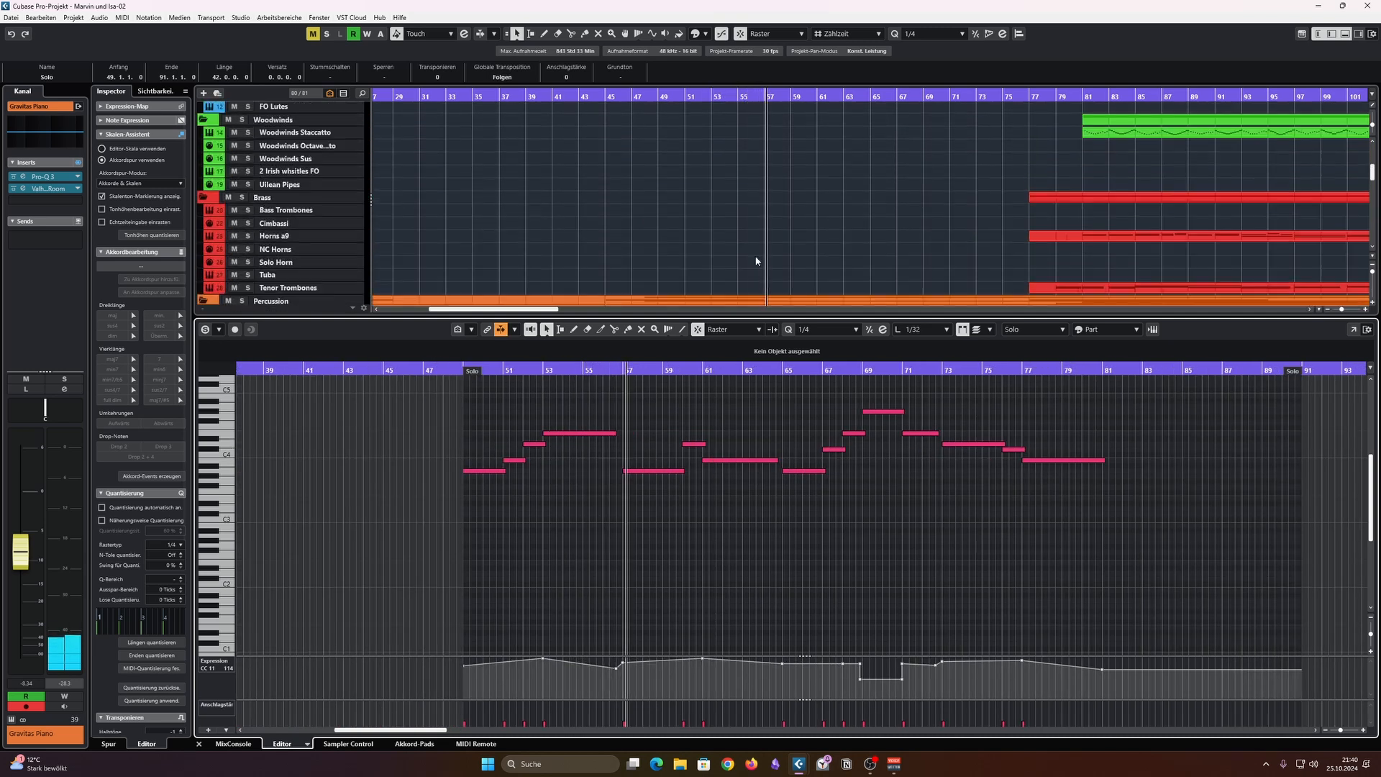
scroll(755, 261, up, 4)
click(763, 214)
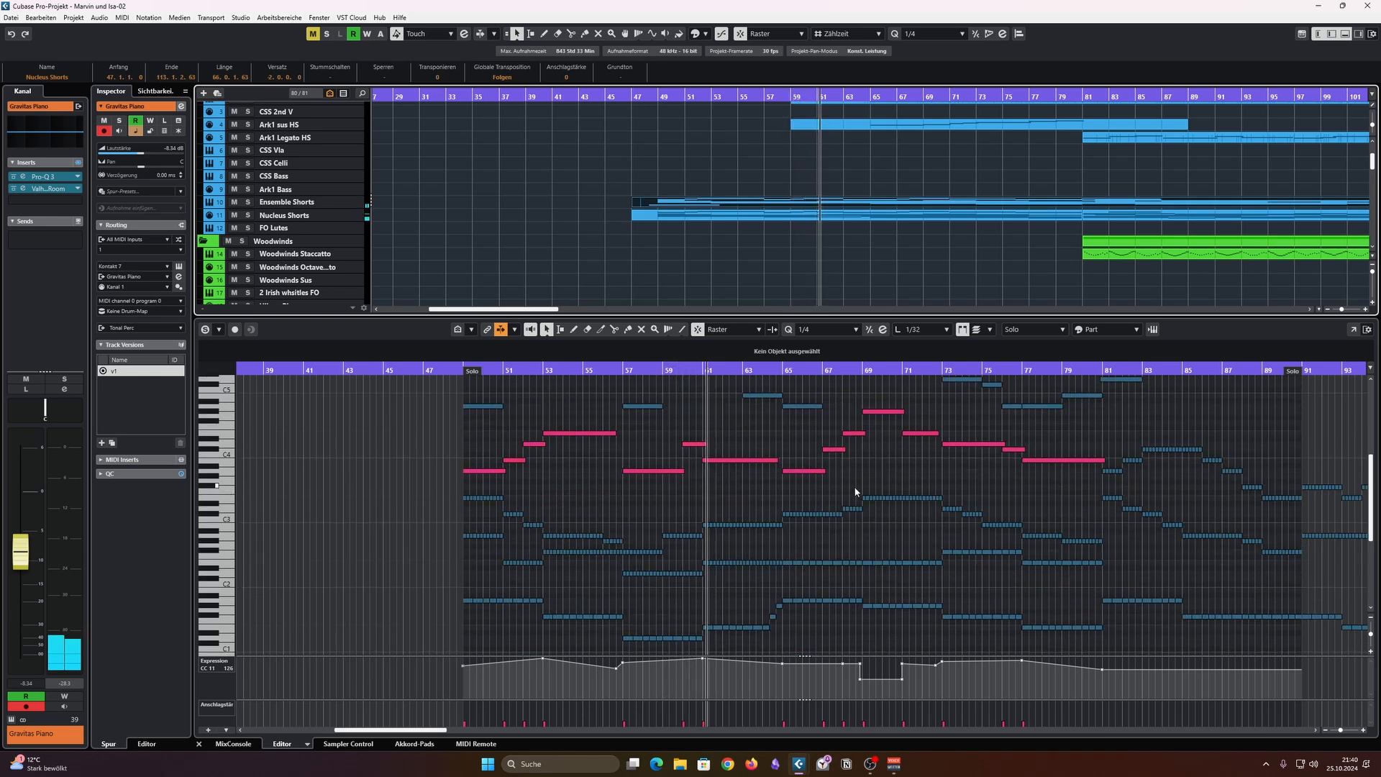
scroll(841, 492, right, 2)
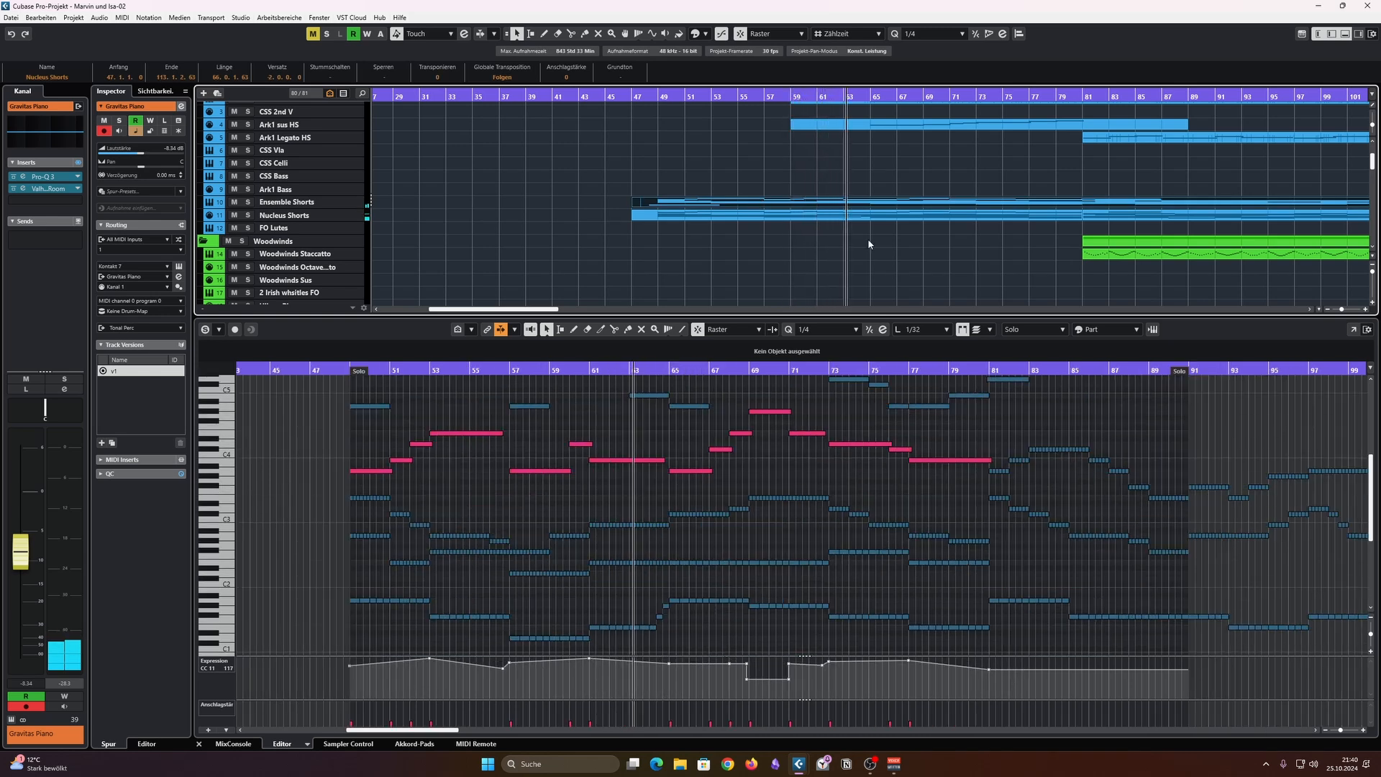
Step: Add the Solo Oboe part to the Key Editor to compare it with the flute and strings
scroll(908, 246, down, 10)
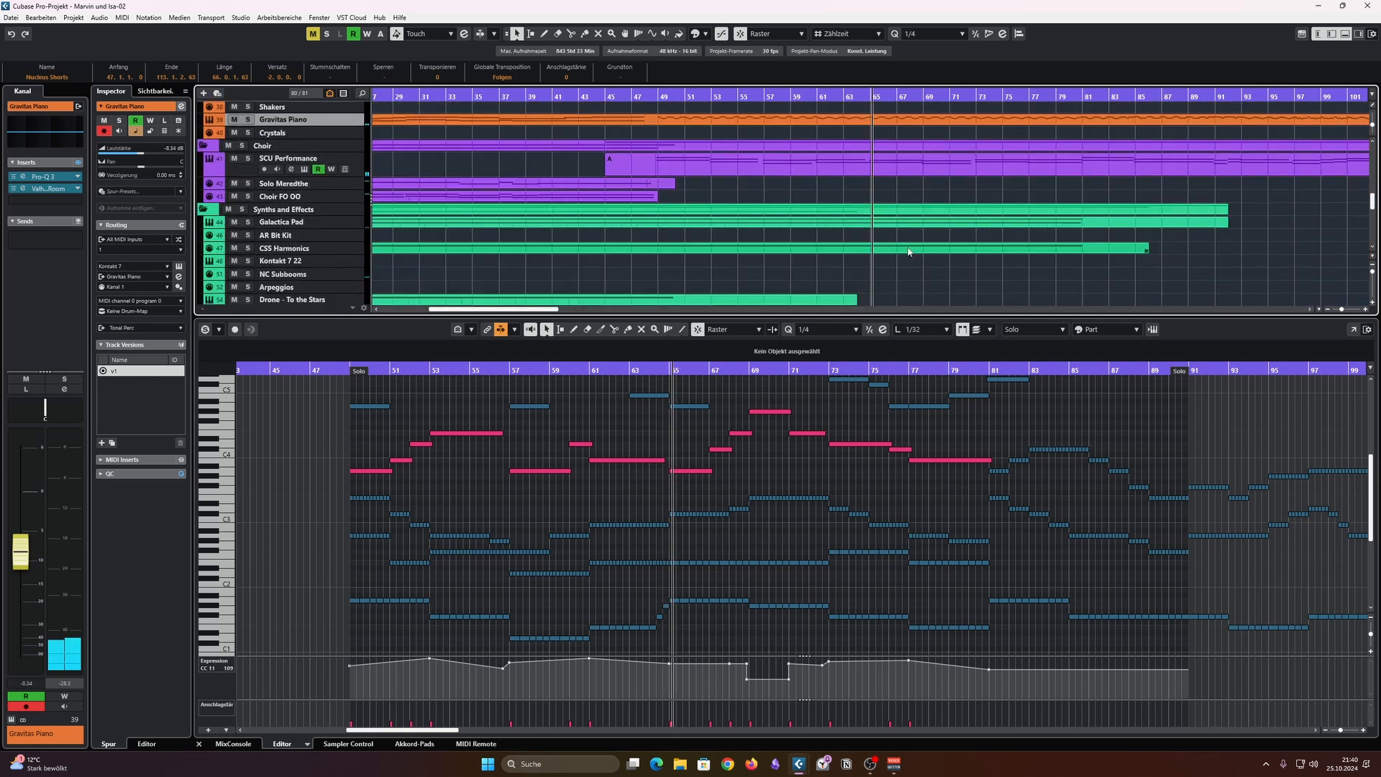
scroll(907, 246, down, 5)
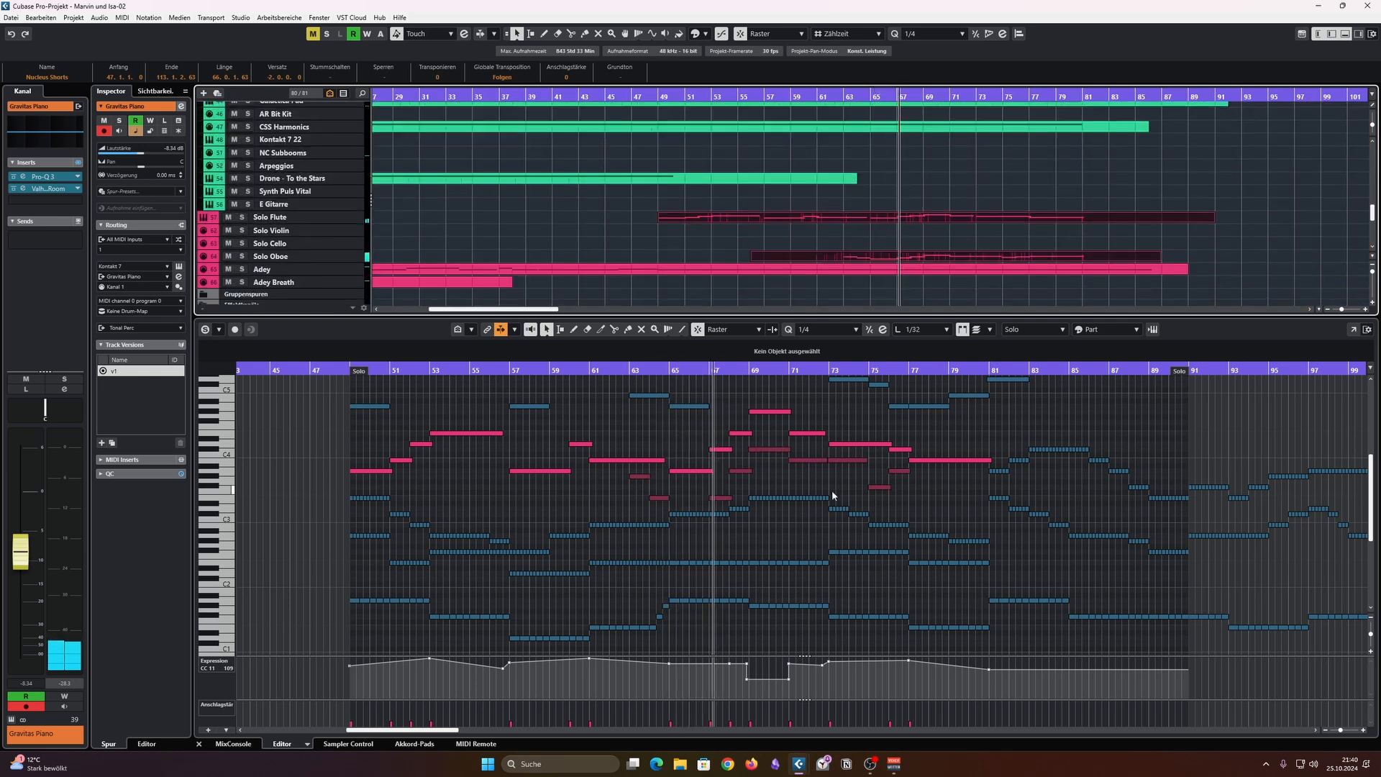
scroll(844, 479, right, 2)
scroll(844, 479, up, 2)
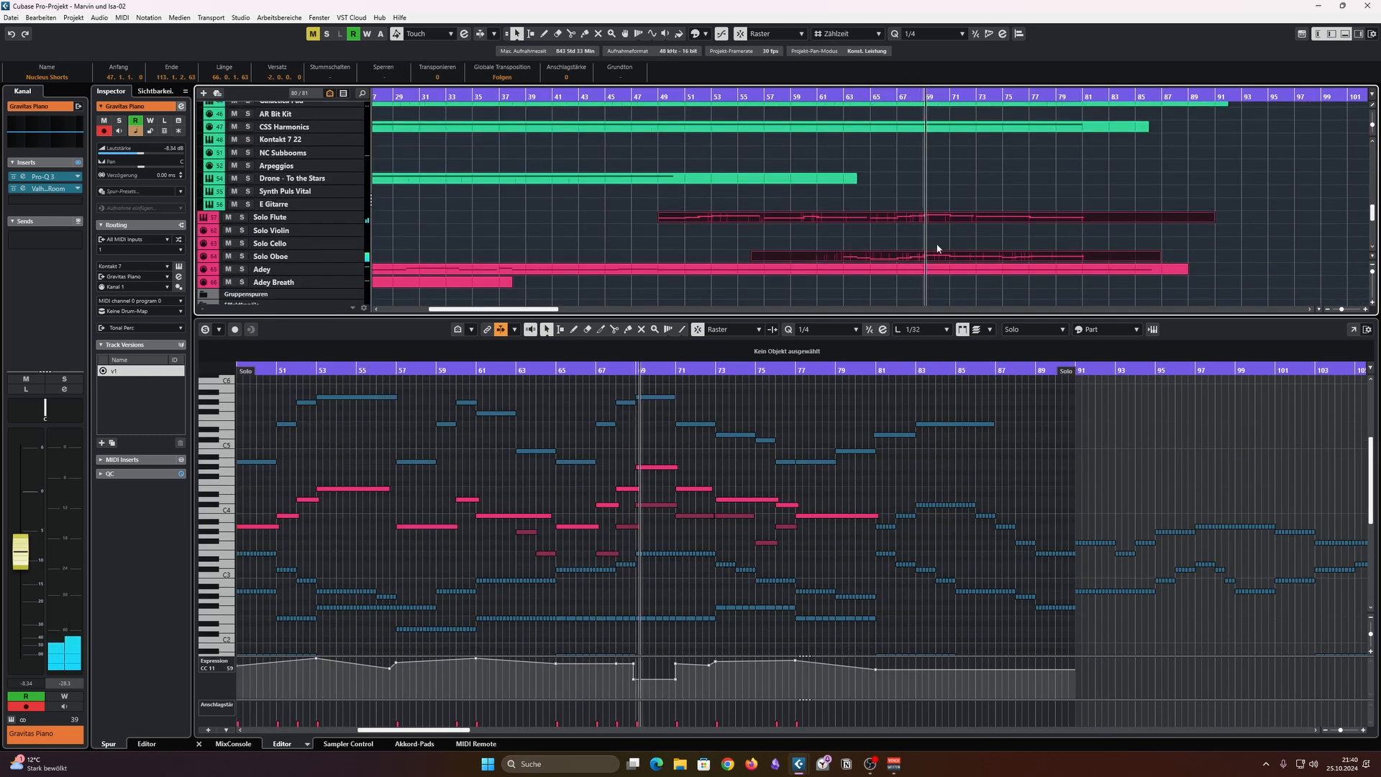
Step: Add the SCU Performance choir part to the notes in the Key Editor and follow it to about bar 115
scroll(936, 248, up, 8)
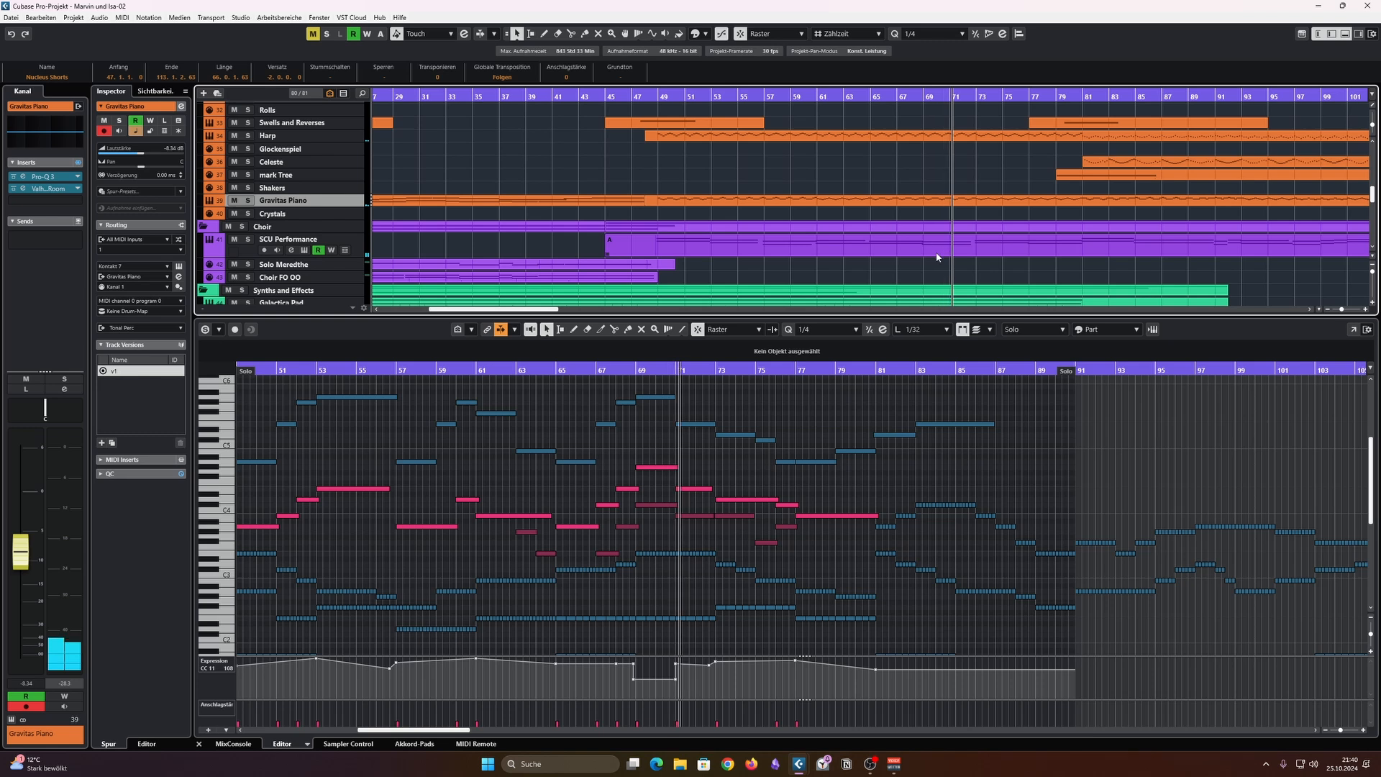
click(936, 255)
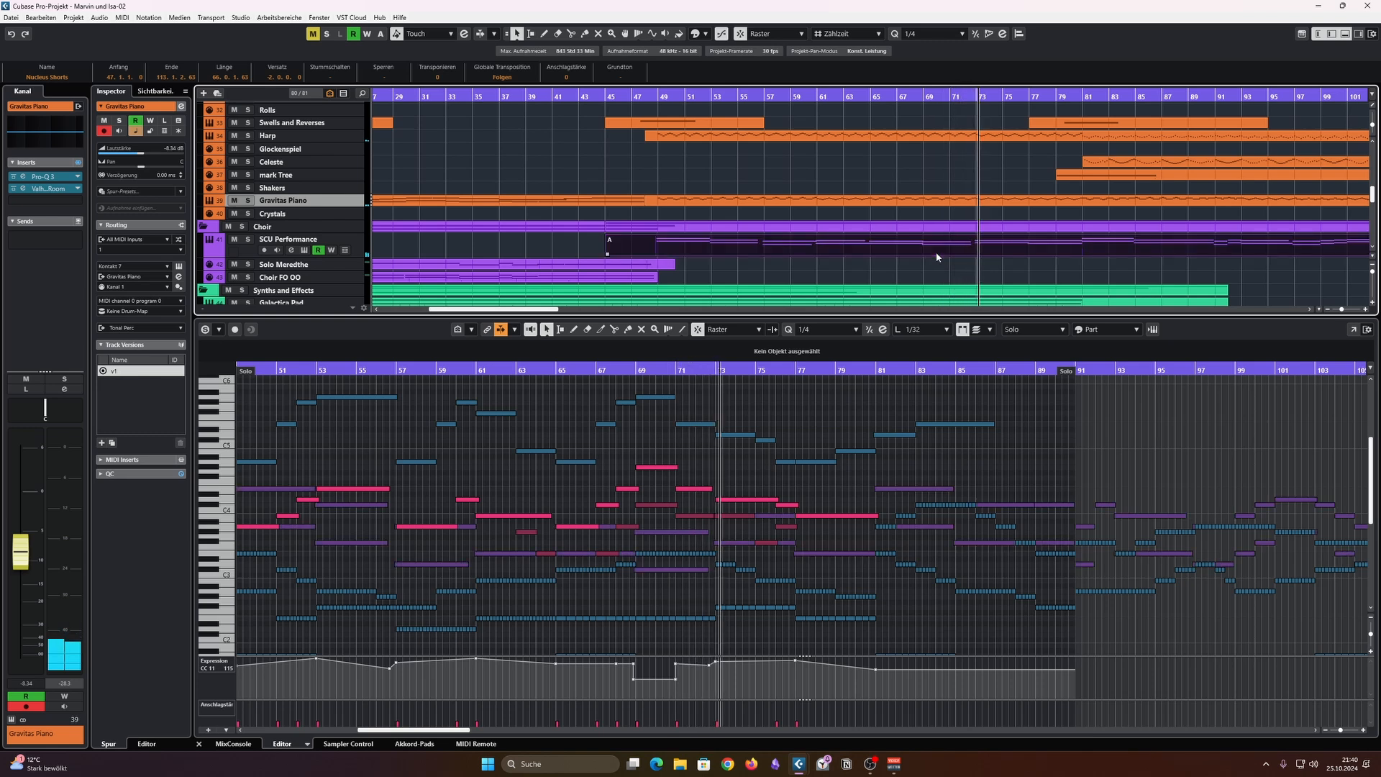
scroll(912, 526, right, 6)
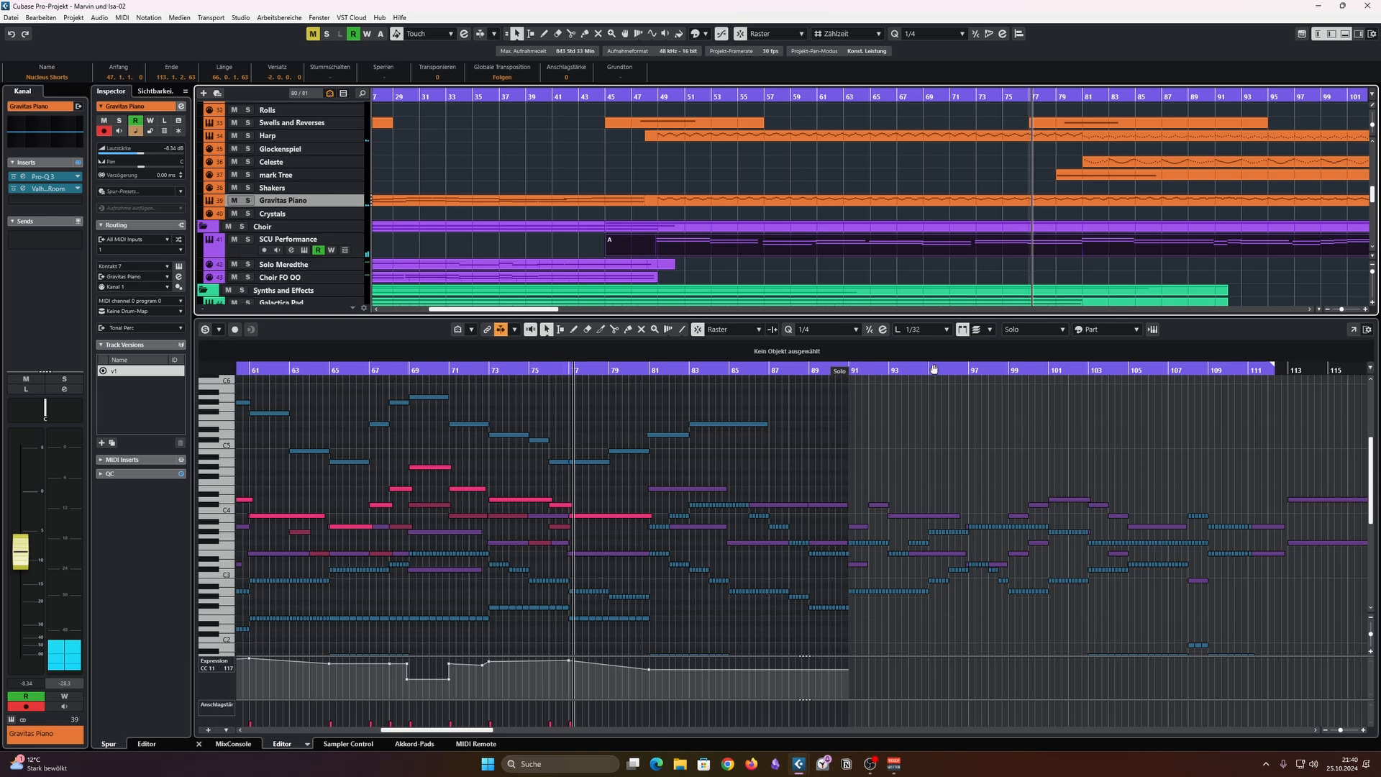
Step: Show only the Ark1 Legato HS part starting at bar 81 in the Key Editor
scroll(989, 258, up, 10)
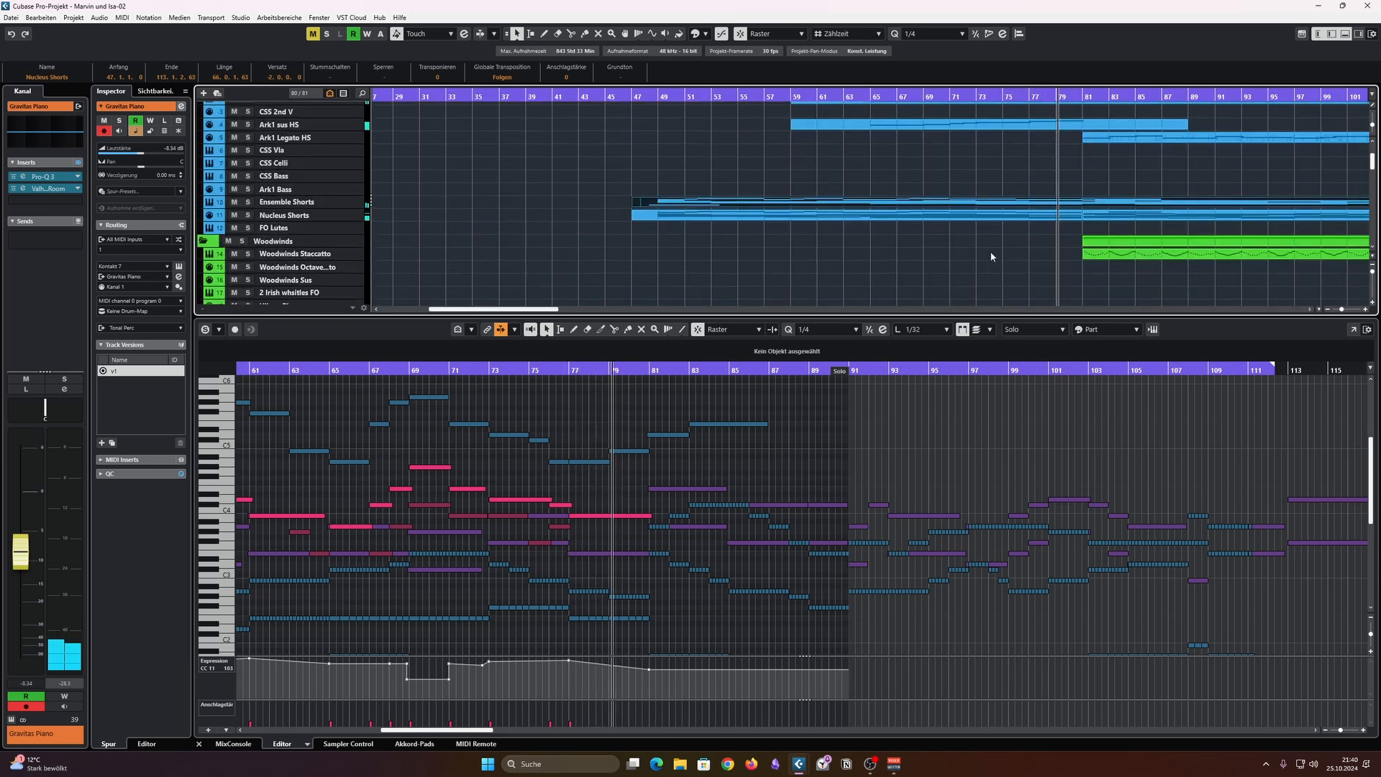
scroll(991, 255, up, 3)
scroll(978, 237, right, 5)
click(944, 210)
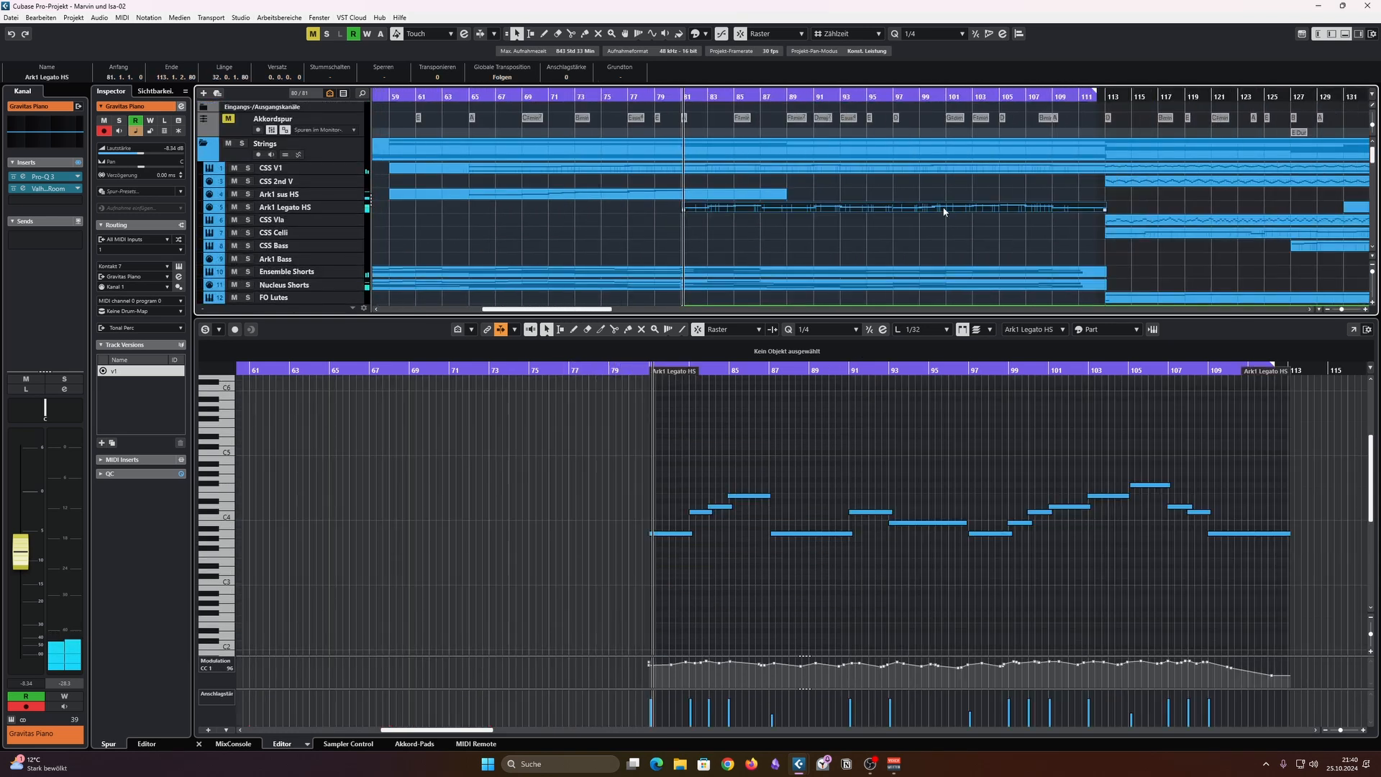
scroll(896, 233, right, 2)
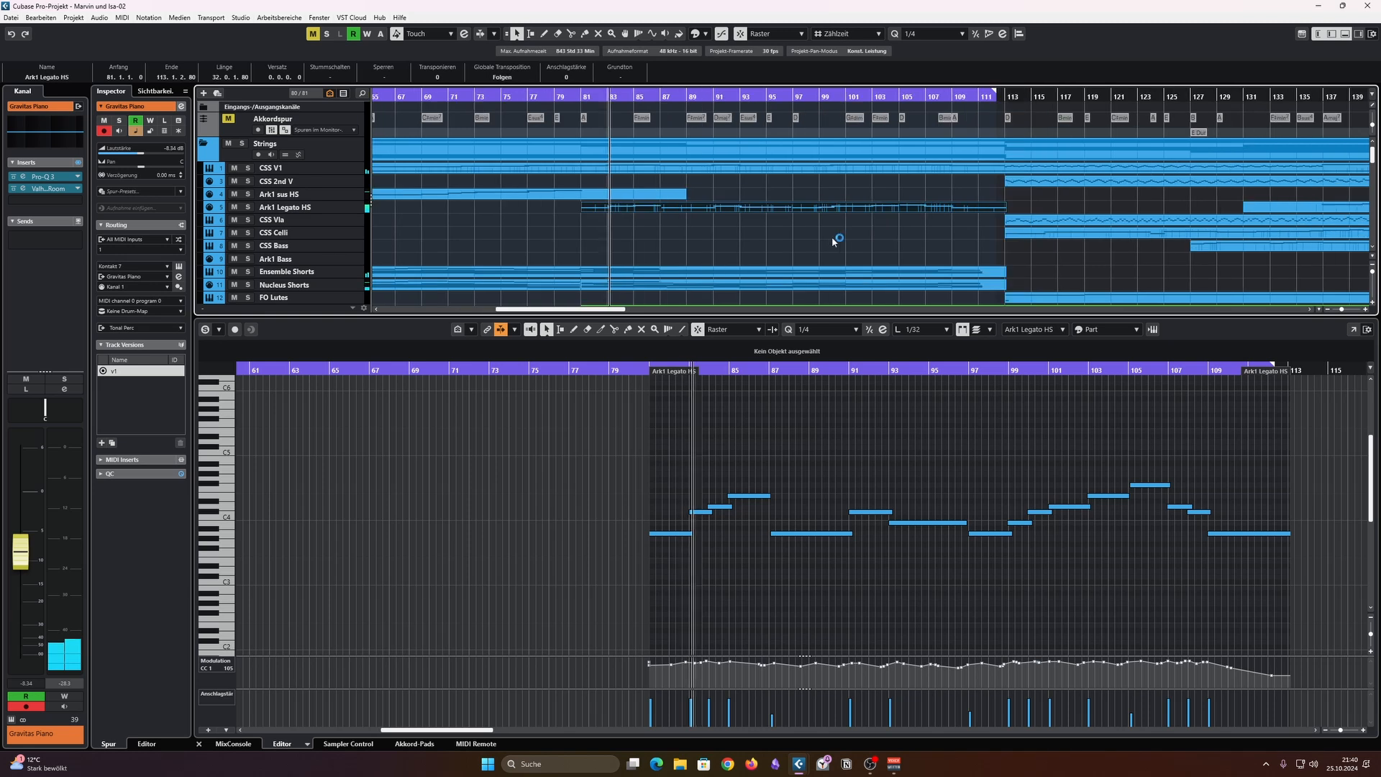
Step: Add the Woodwinds Staccato and Horns a9 parts to the Key Editor alongside the Ark1 Legato HS notes
scroll(835, 240, down, 4)
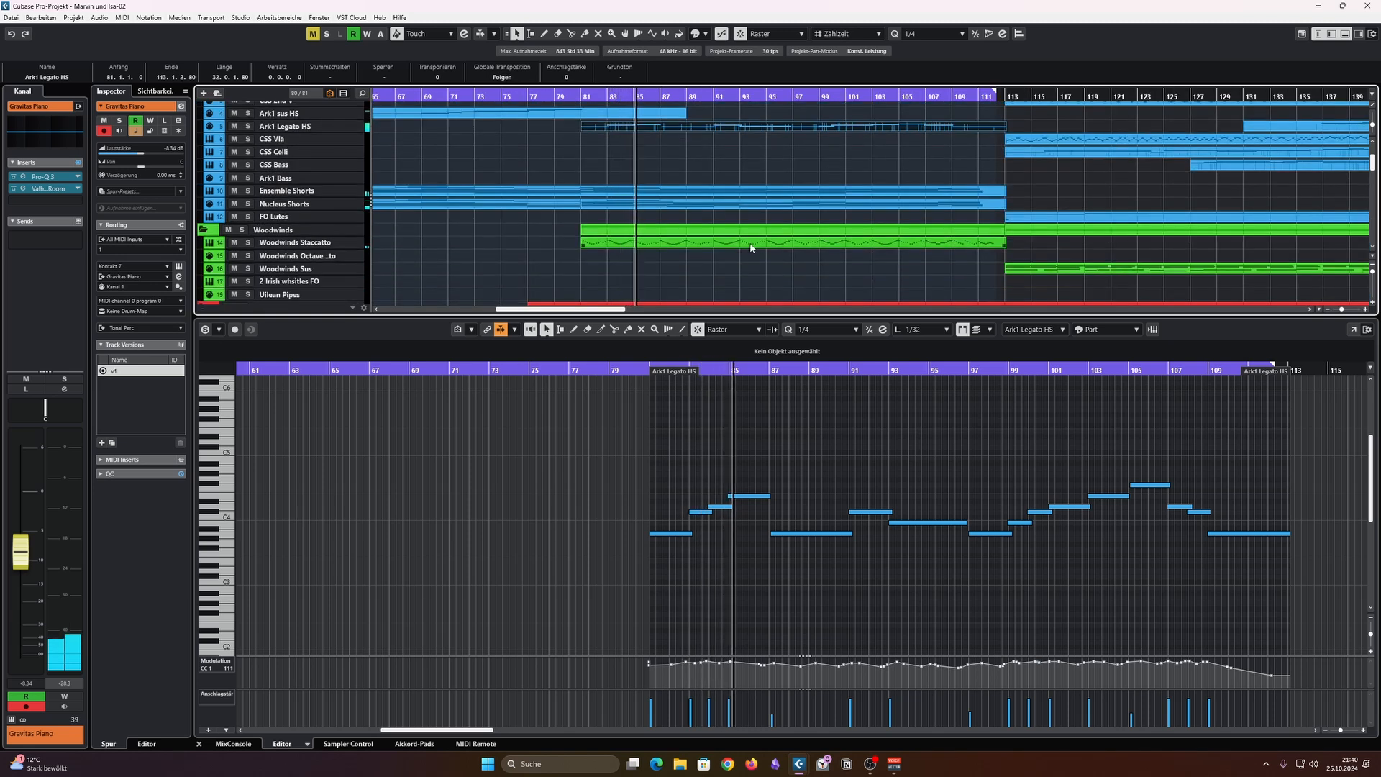
shift+click(751, 247)
scroll(776, 273, down, 2)
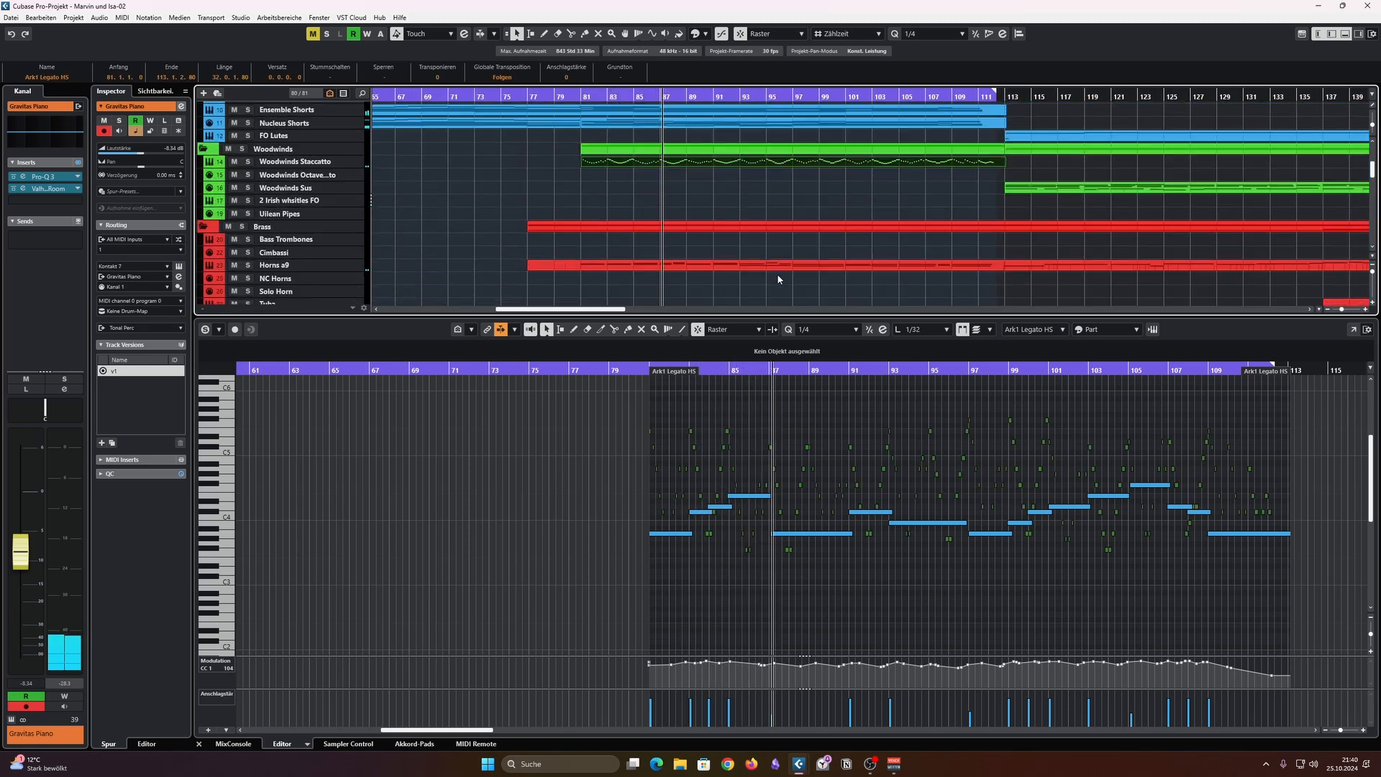
shift+click(782, 266)
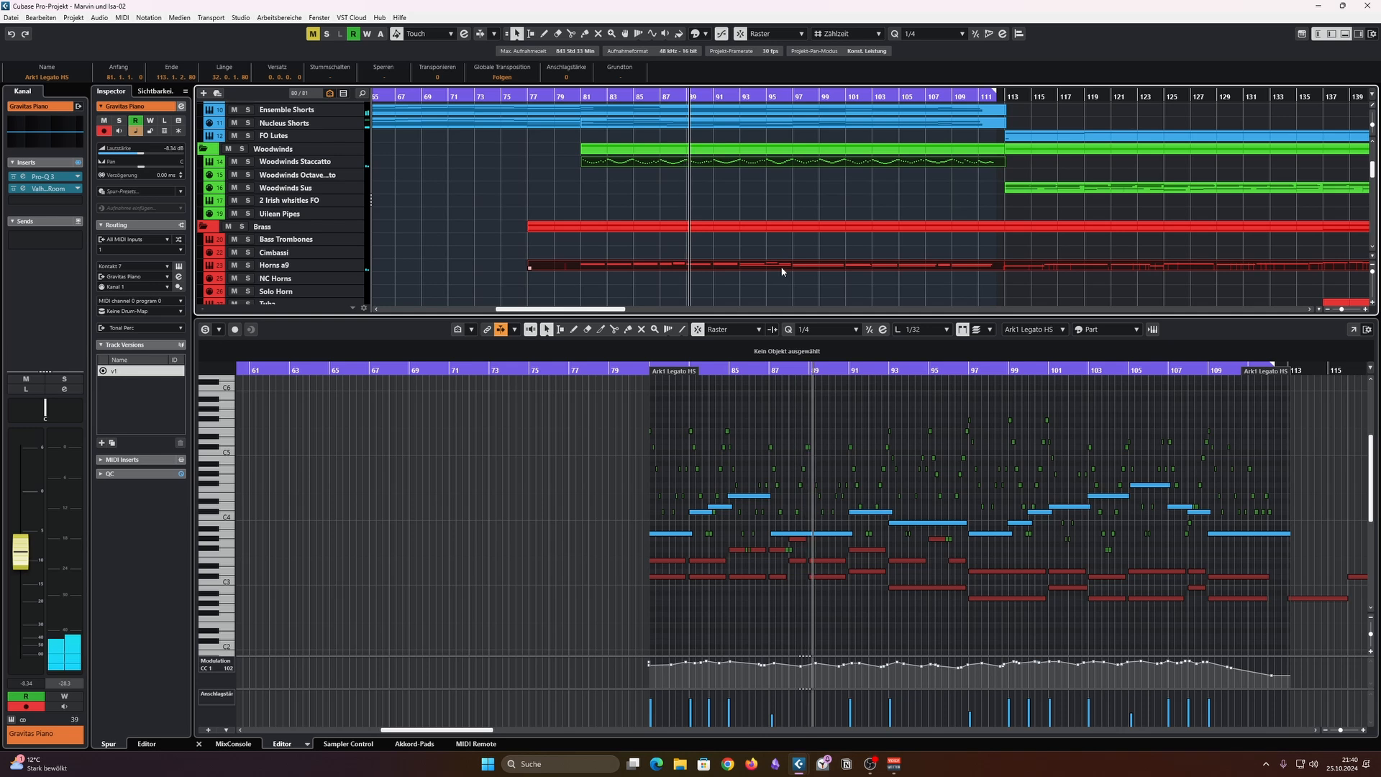
Step: Add the Tenor Trombones part to the Key Editor and examine the combined brass, woodwind and string notes
scroll(788, 279, down, 3)
shift+click(800, 237)
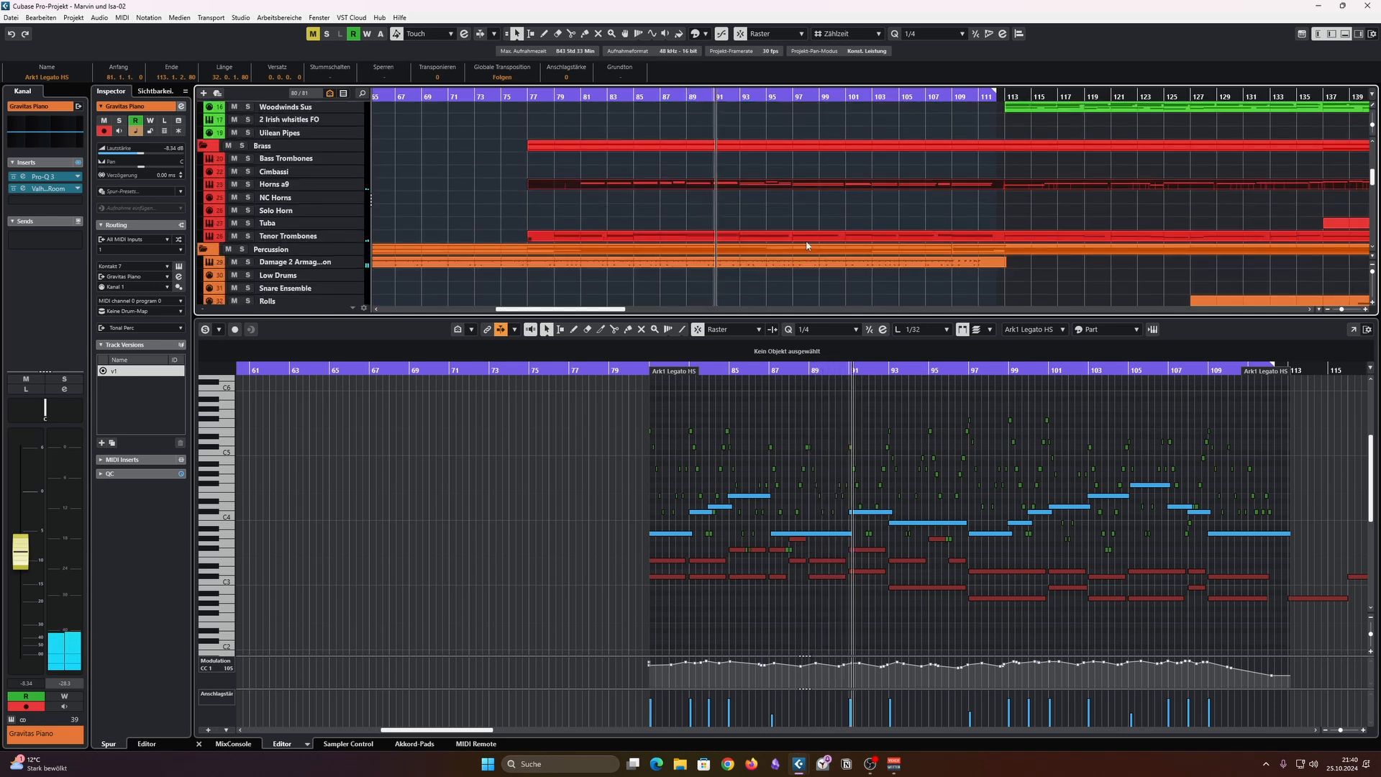
scroll(859, 465, down, 2)
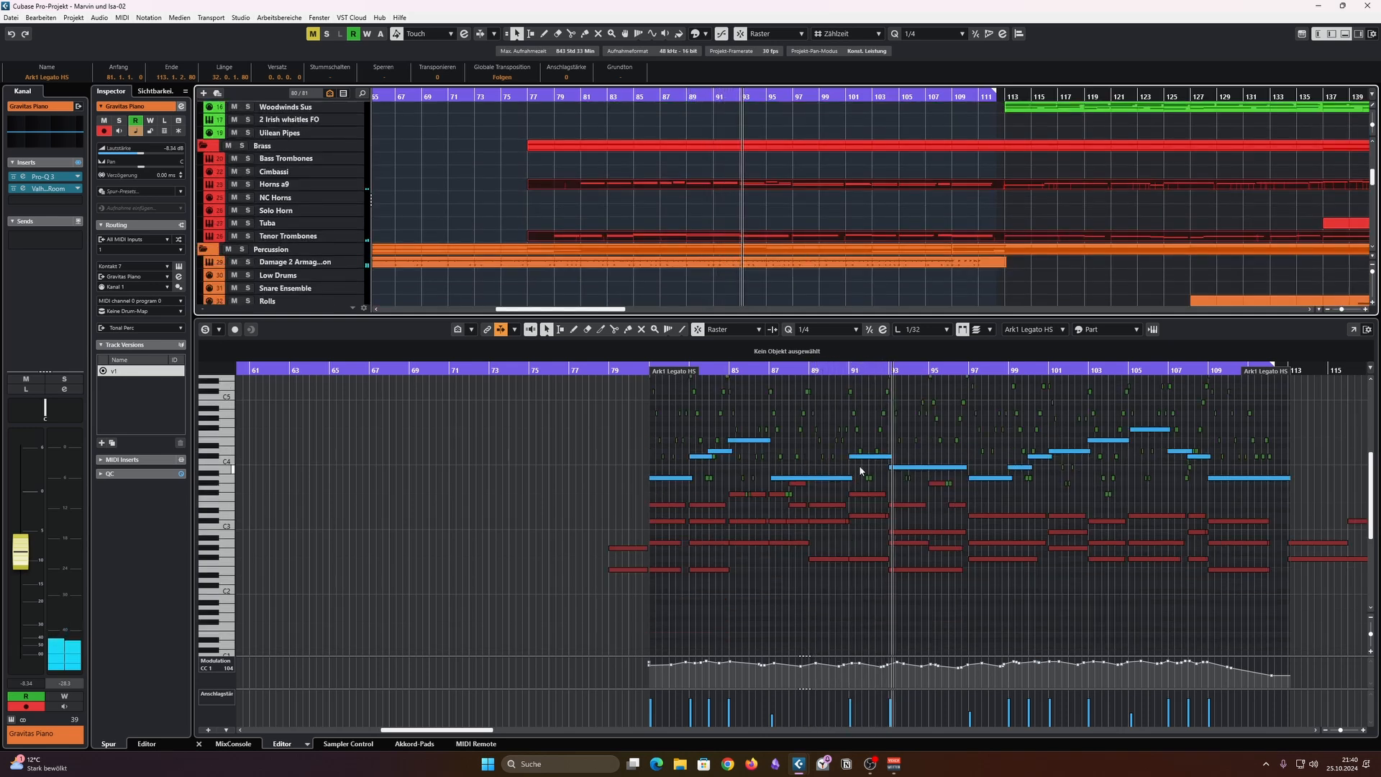
scroll(858, 465, right, 4)
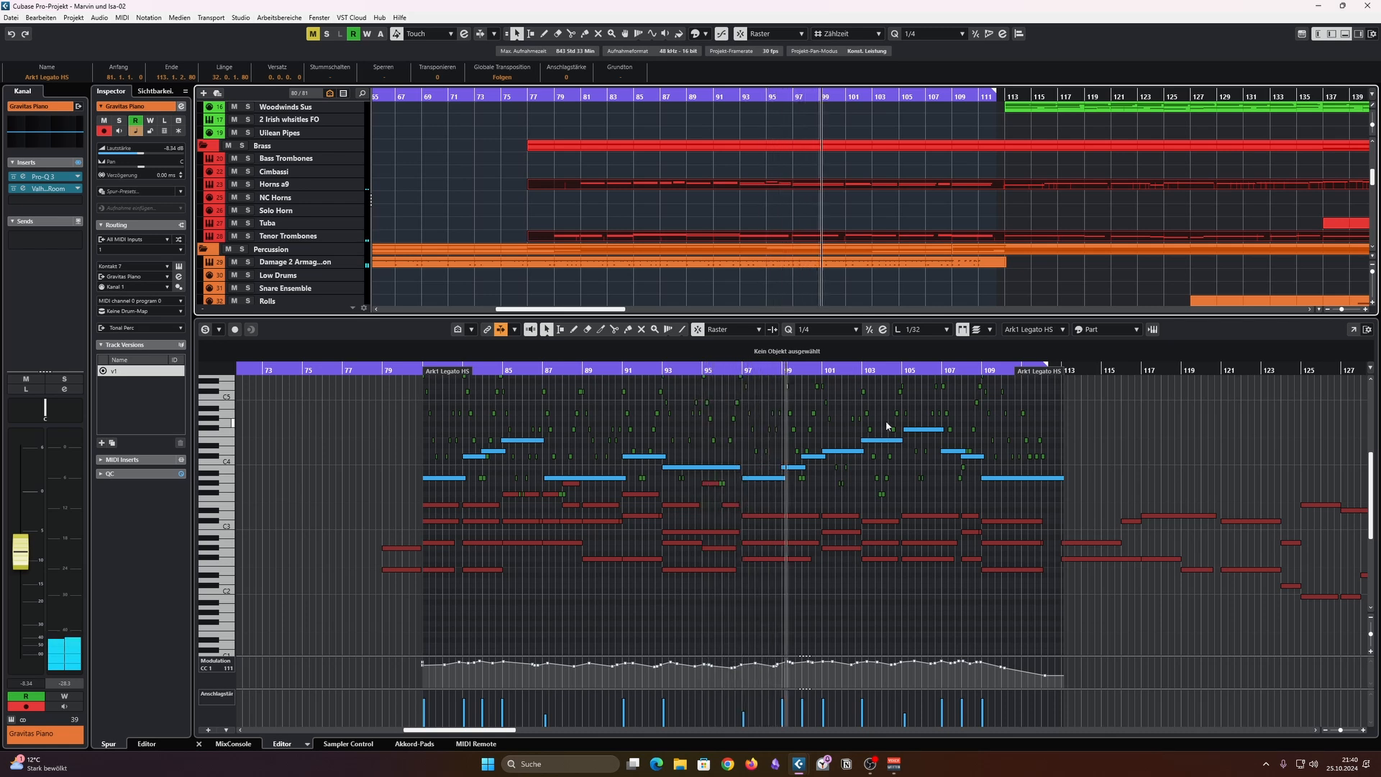
Step: Add the Celeste part and the second Gravitas Piano part to the Key Editor display
scroll(885, 443, right, 2)
scroll(811, 272, down, 5)
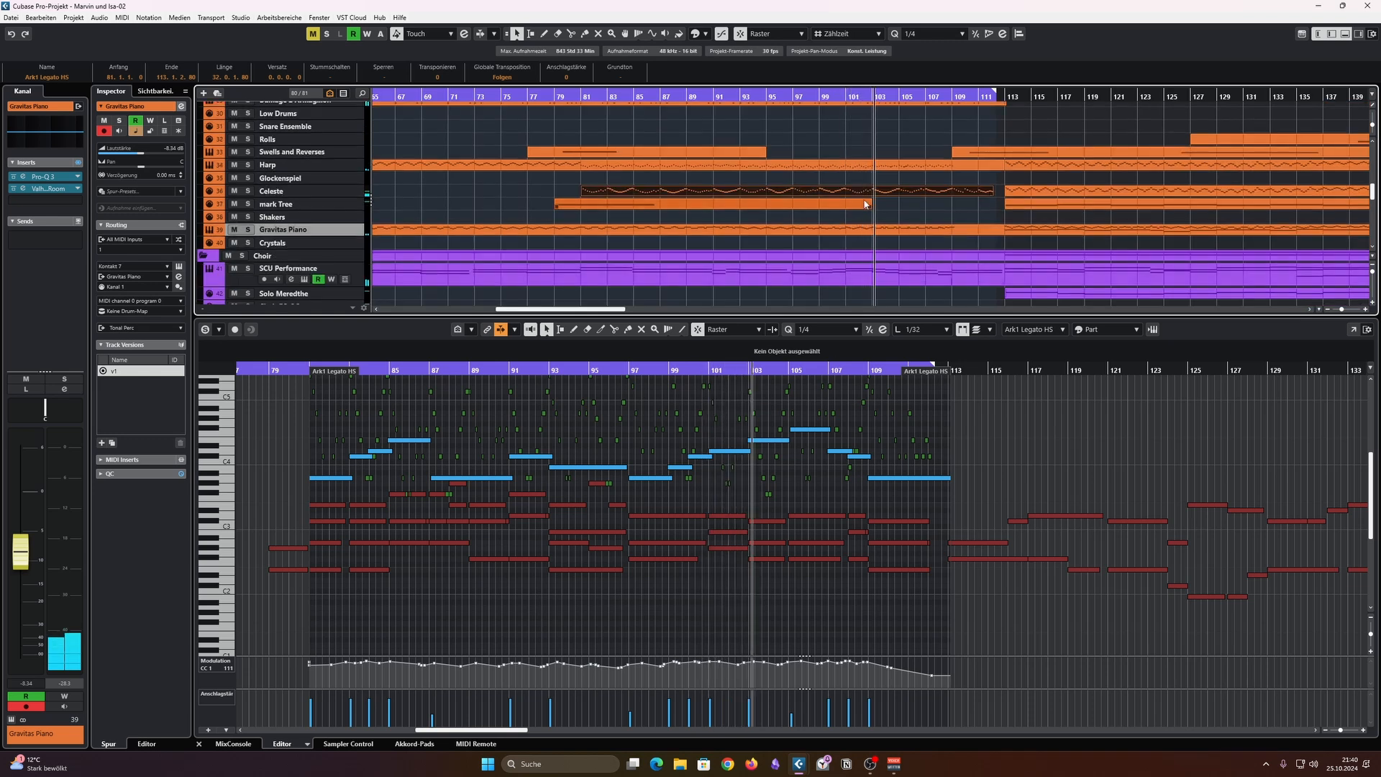
shift+click(870, 233)
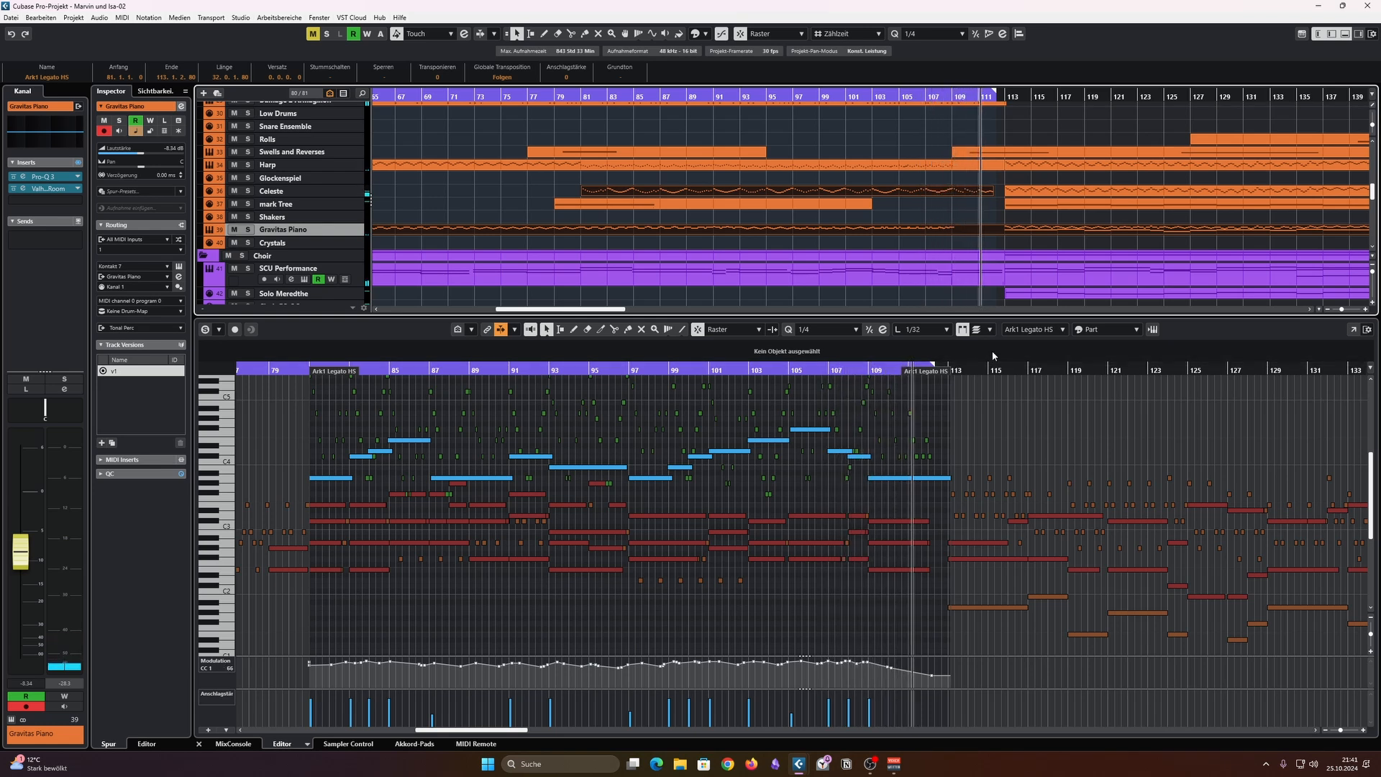
Step: Stop playback, shrink the Key Editor and return to the beginning of the arrangement
key(space)
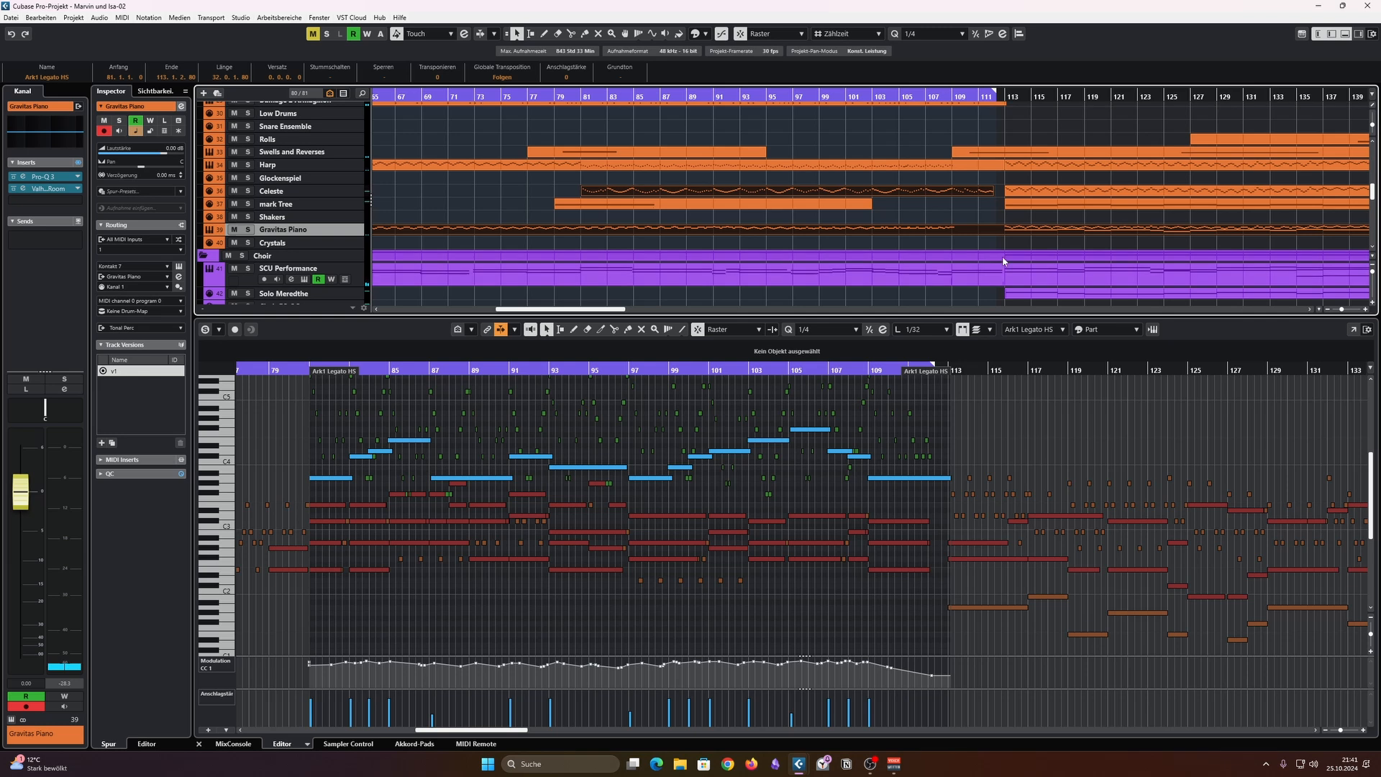
drag(885, 318, 852, 535)
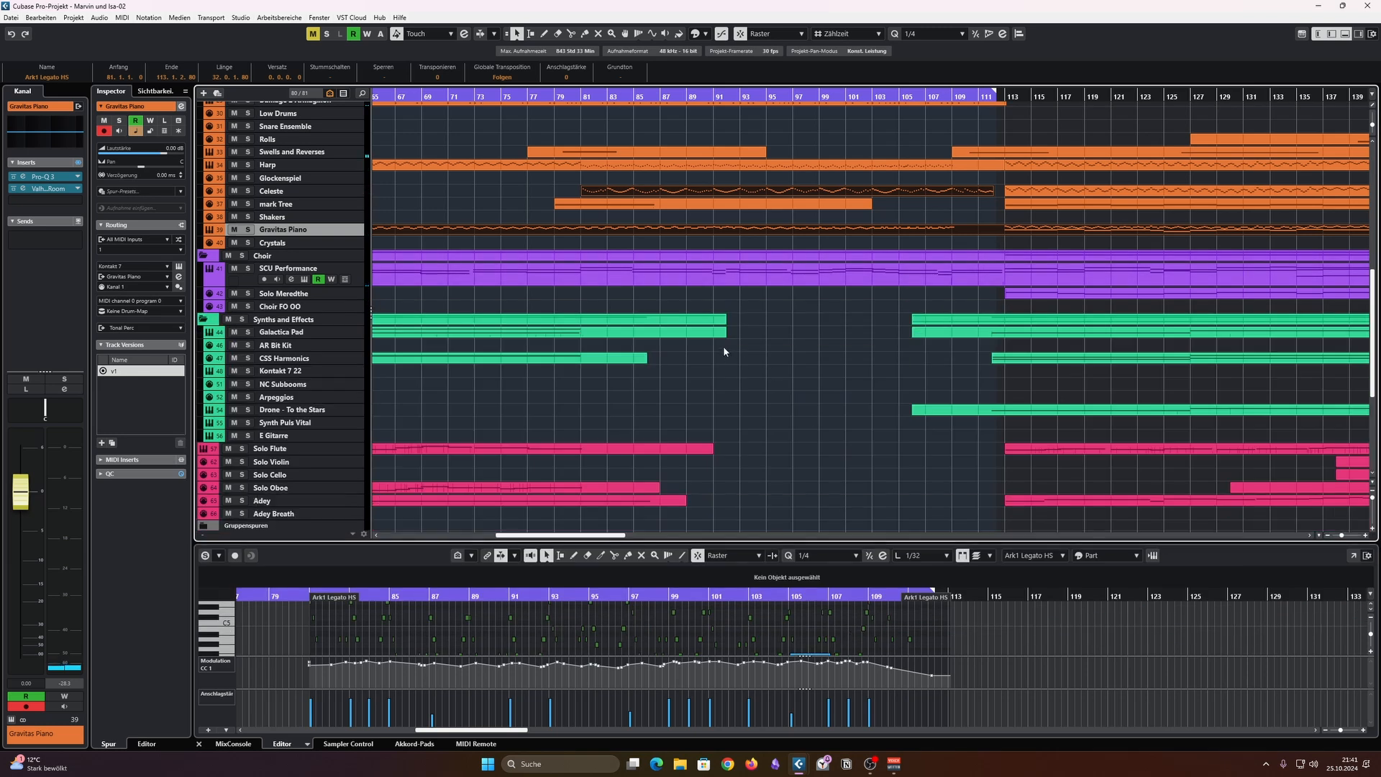
scroll(722, 349, left, 9)
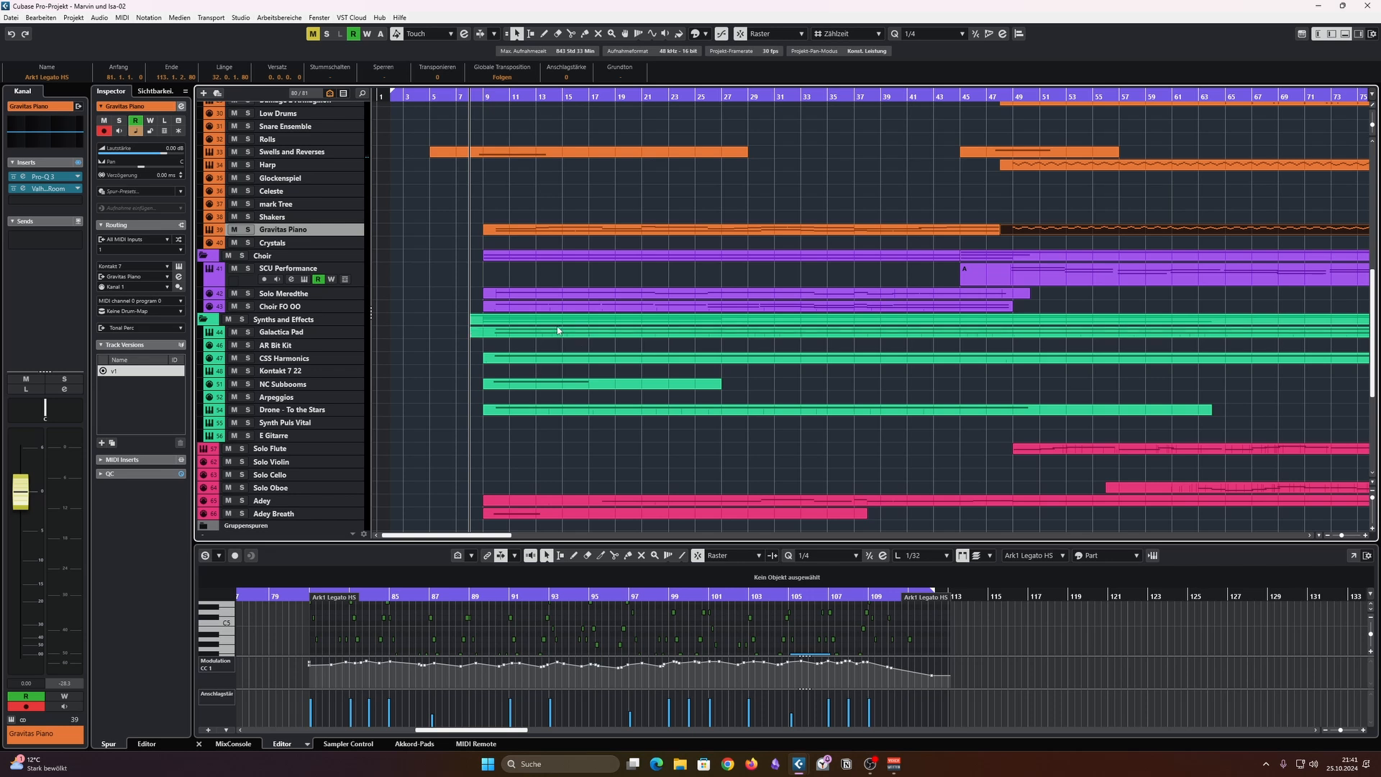
Step: Show the first Gravitas Piano part in an enlarged Key Editor, with its opening notes around bar 10 in view
scroll(557, 330, up, 4)
scroll(551, 328, down, 6)
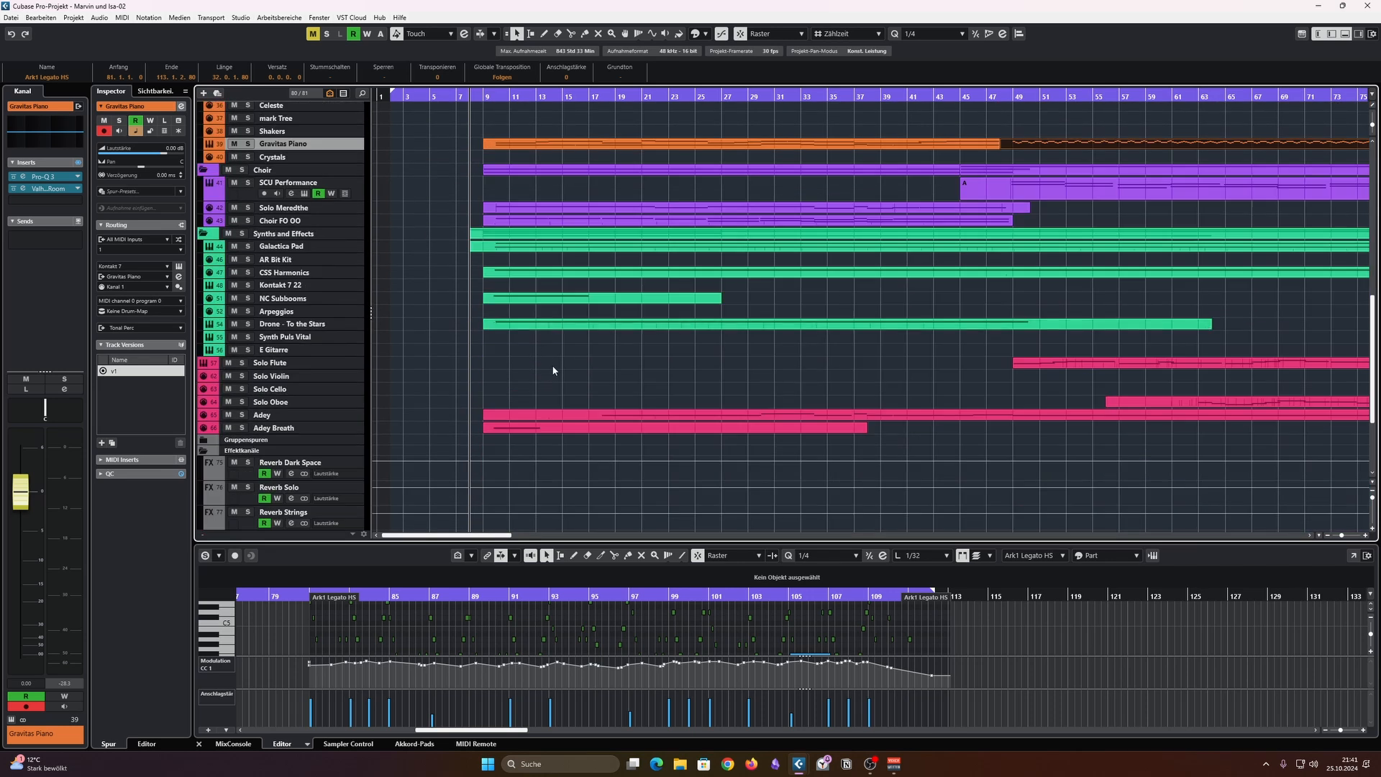
scroll(558, 378, up, 3)
scroll(590, 424, down, 2)
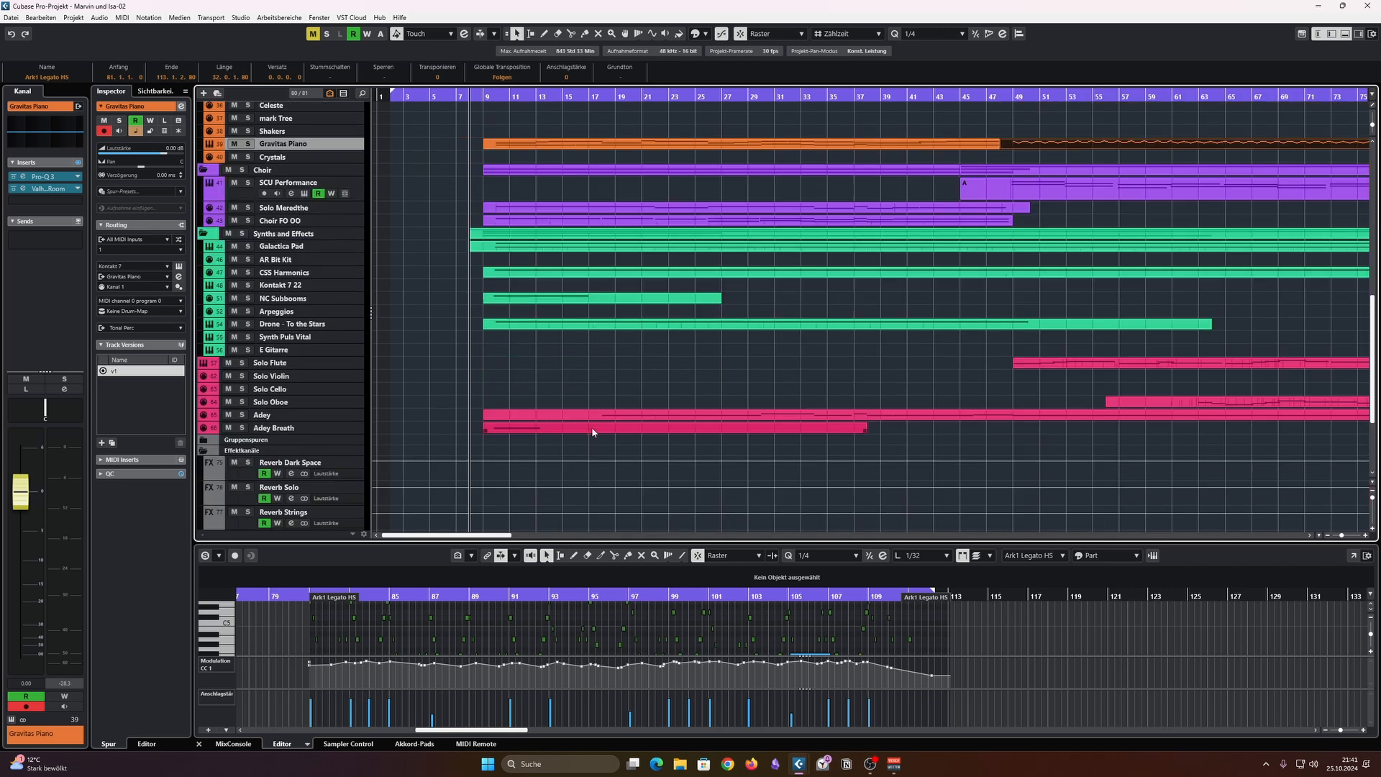
scroll(586, 422, up, 8)
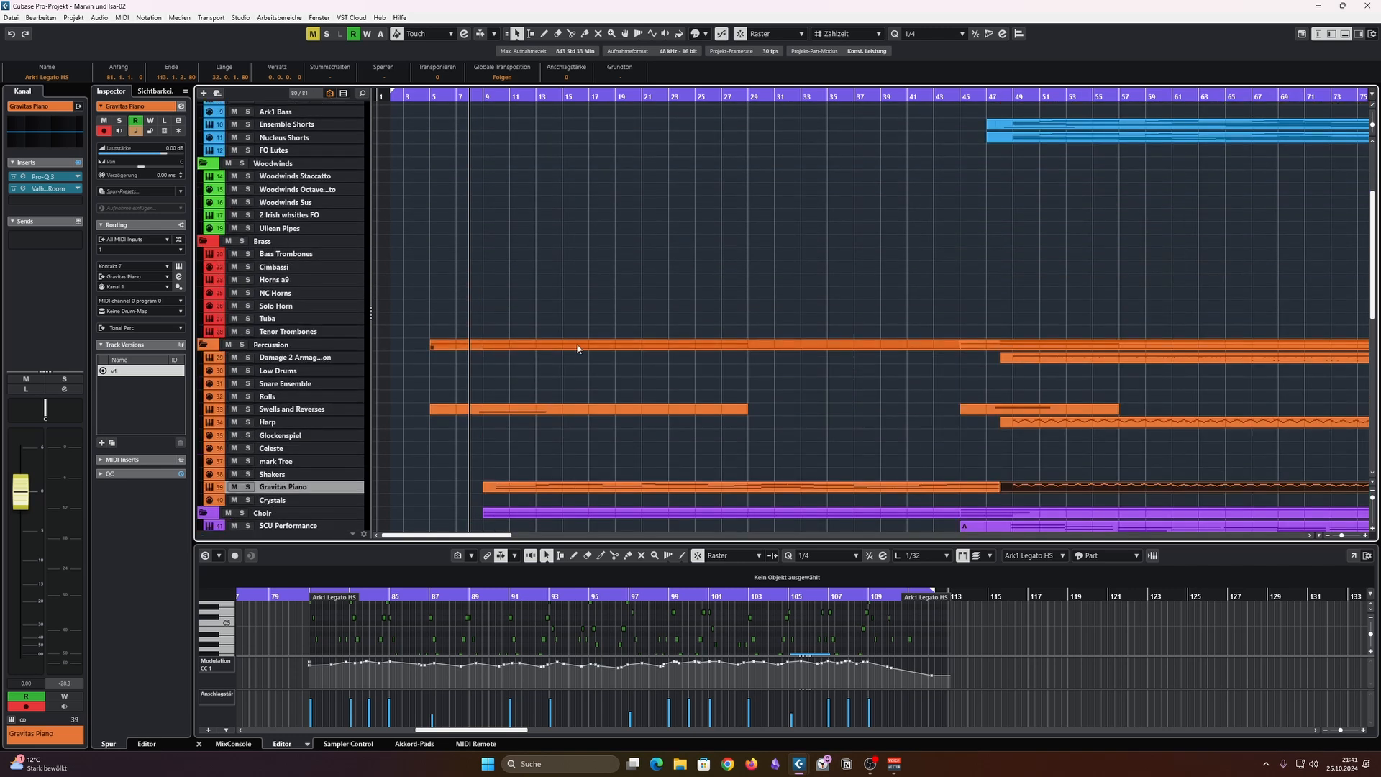
click(577, 489)
drag(579, 543, 547, 310)
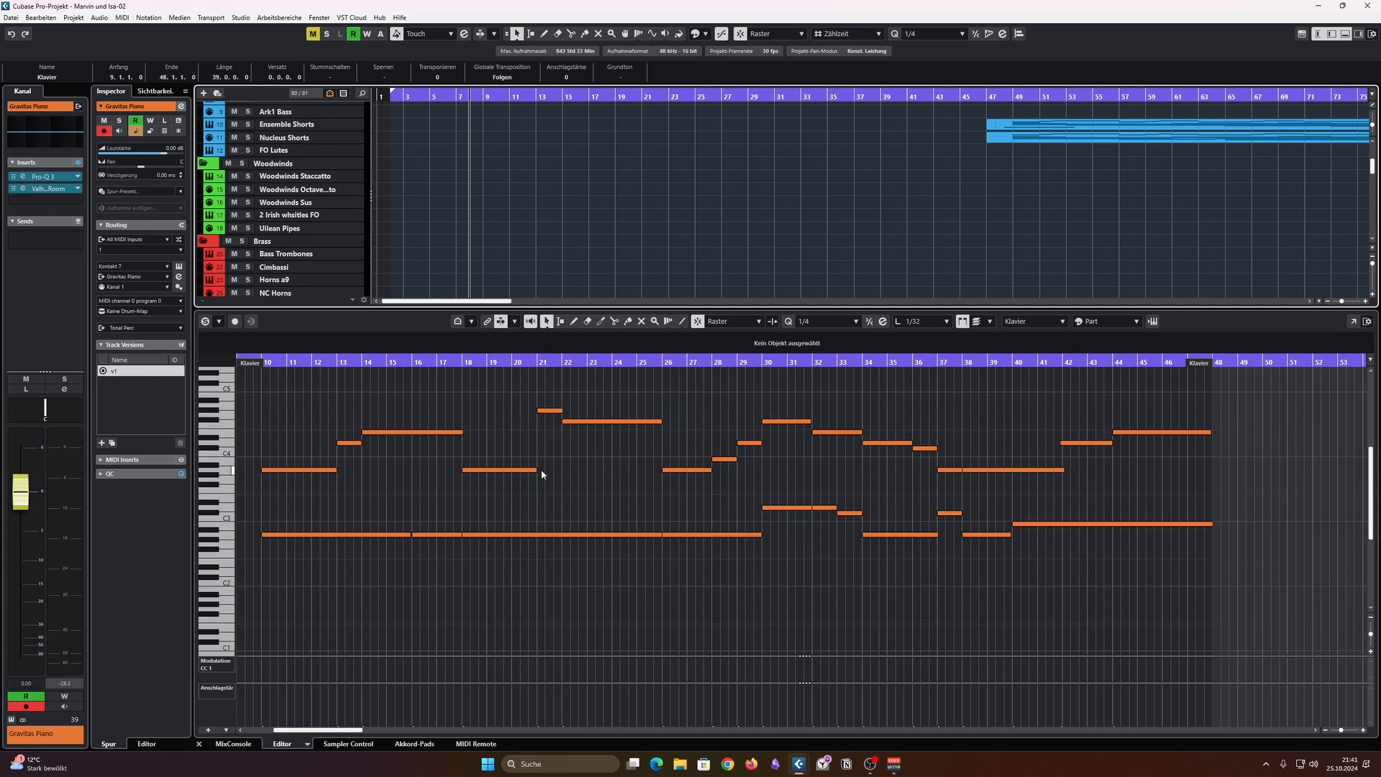
scroll(535, 470, left, 3)
ctrl+scroll(624, 464, up, 2)
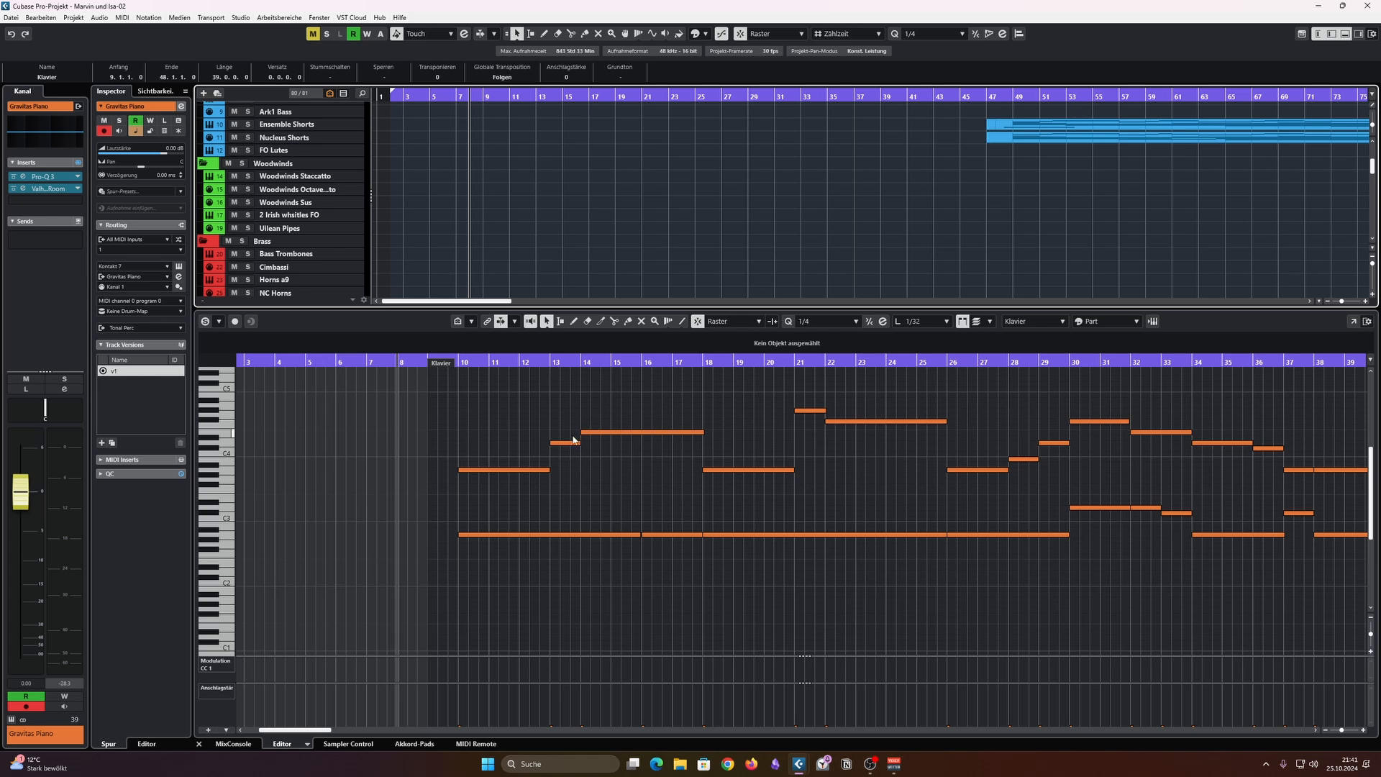
Step: Solo the Key Editor content and play the Gravitas Piano part from bar 10, stopping after the opening phrase
click(459, 361)
click(205, 320)
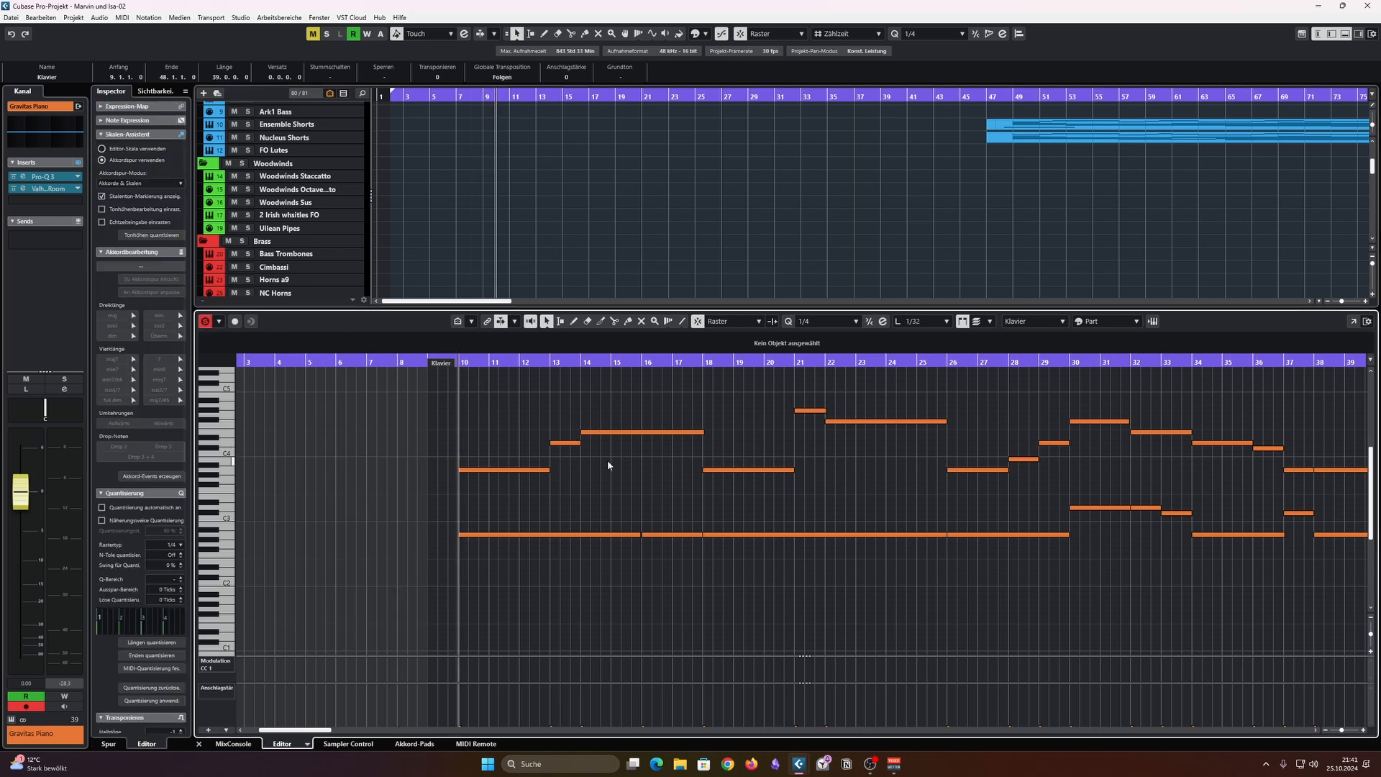
key(space)
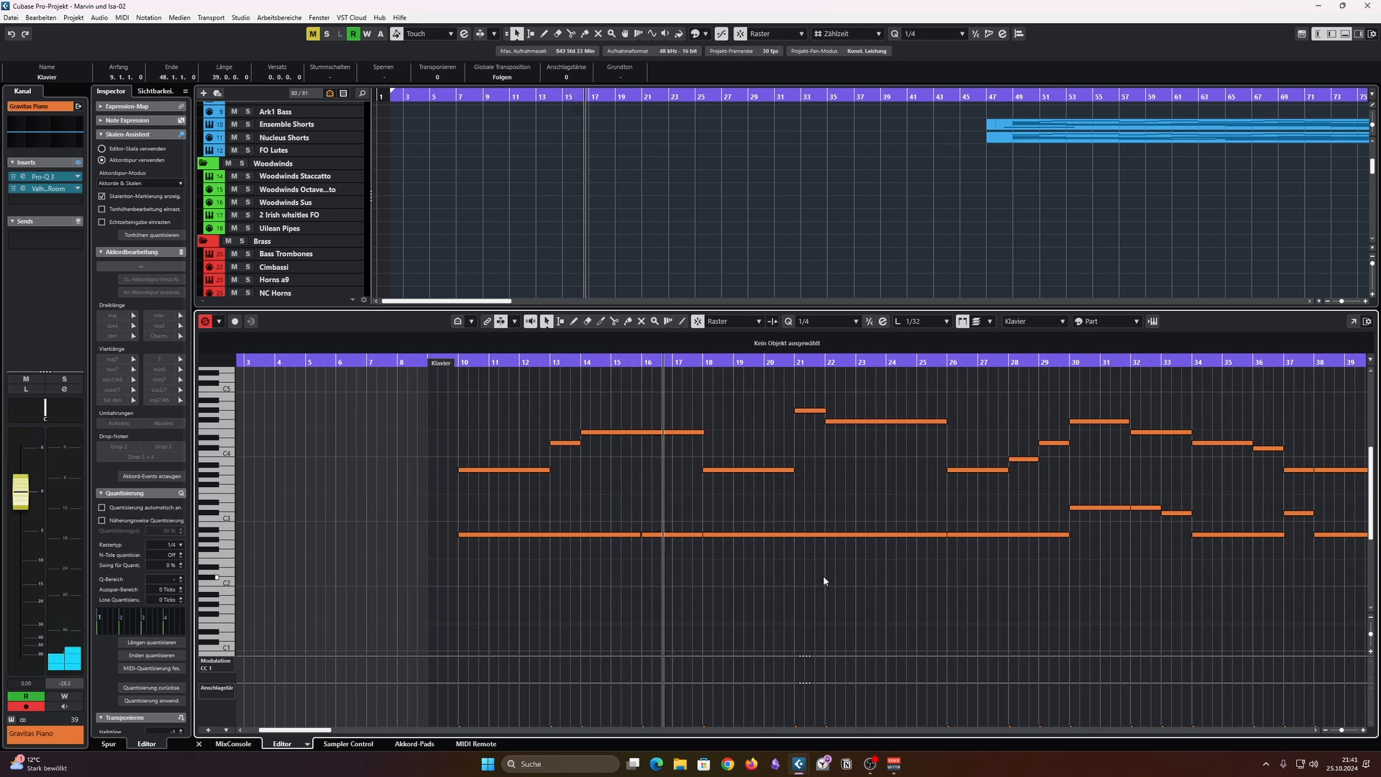
key(space)
Step: Play the Gravitas Piano notes from just before bar 30 and stop a few bars further on
scroll(841, 572, right, 4)
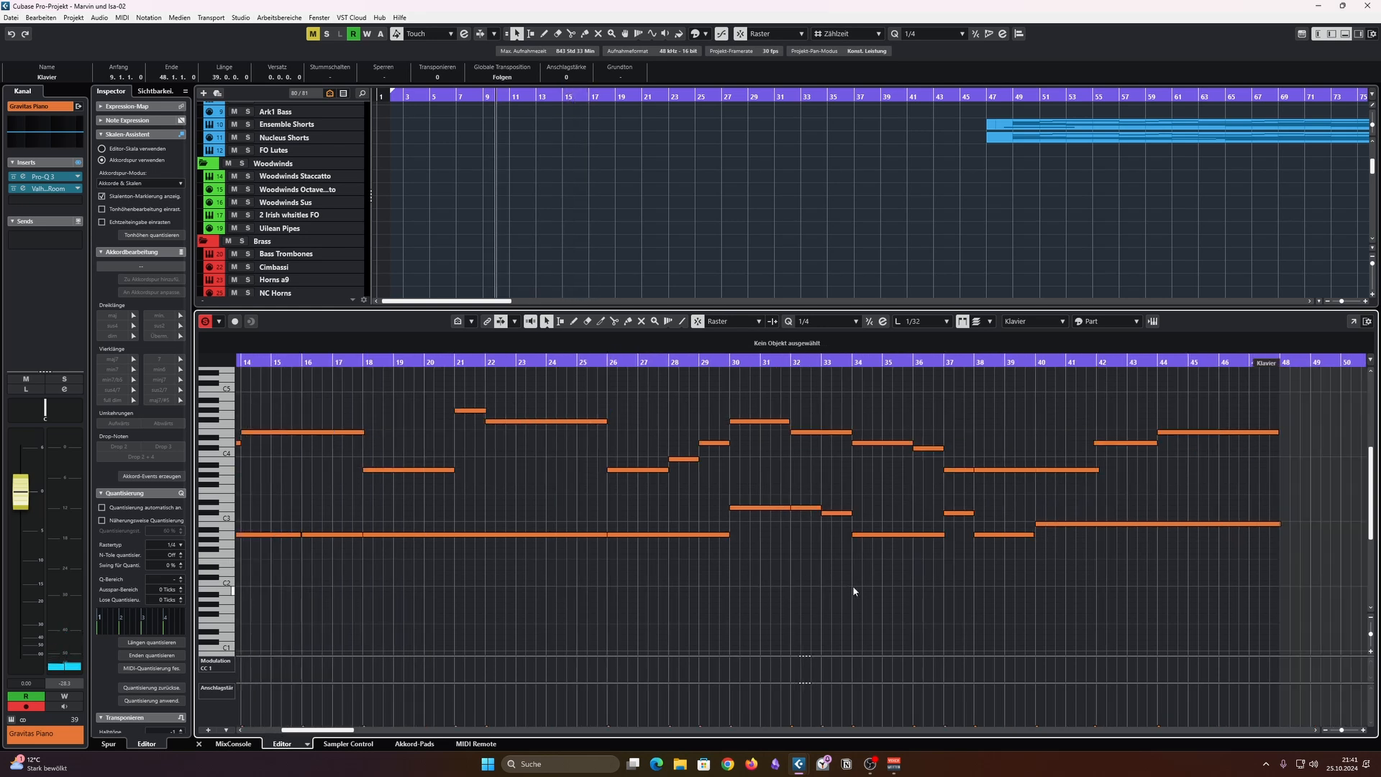
click(721, 362)
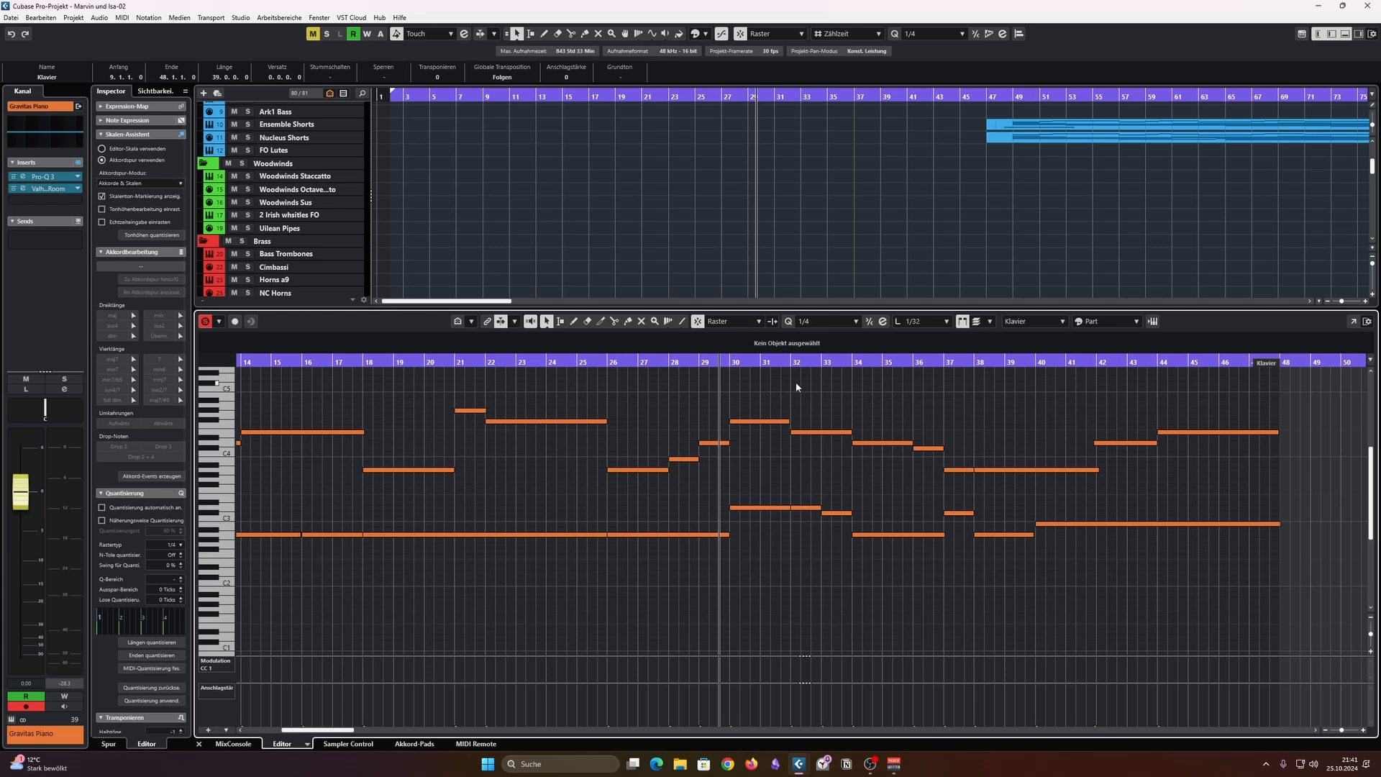
key(space)
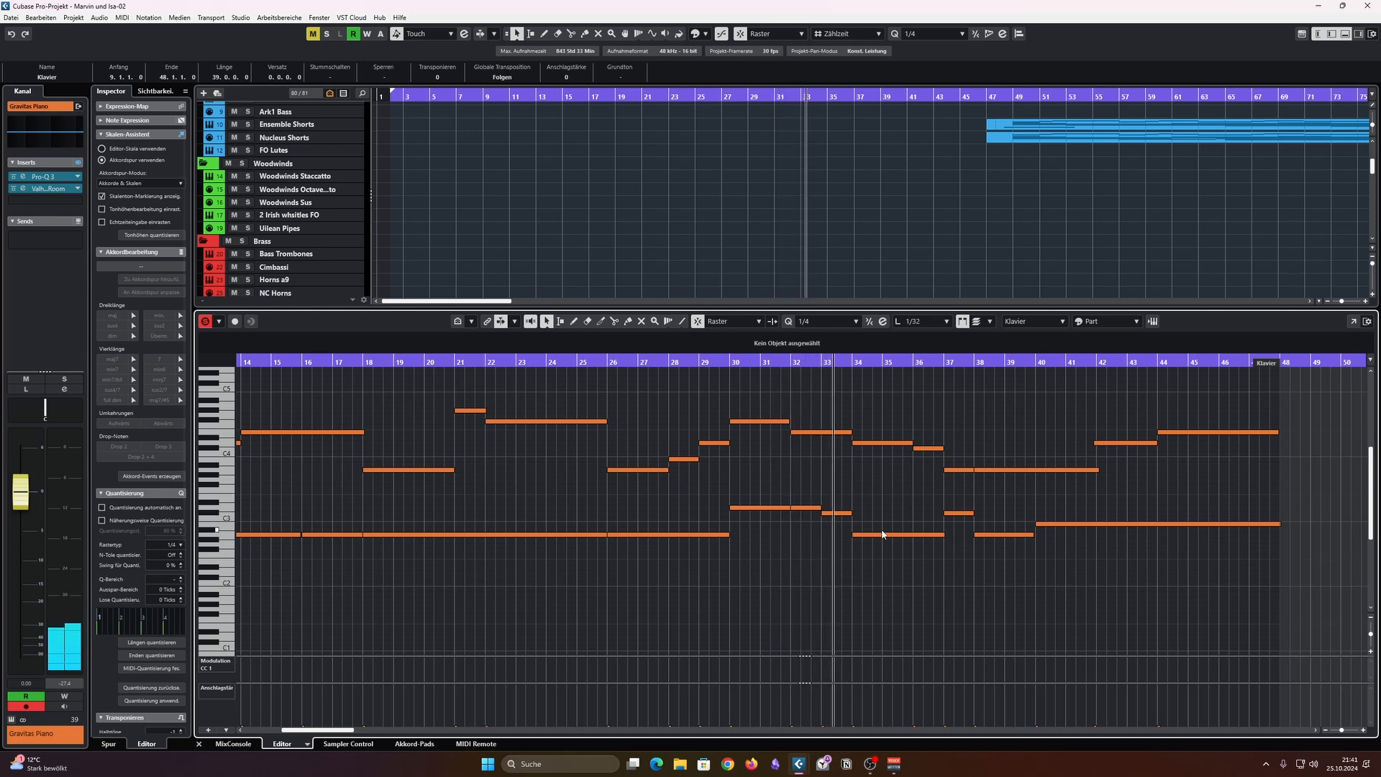
key(space)
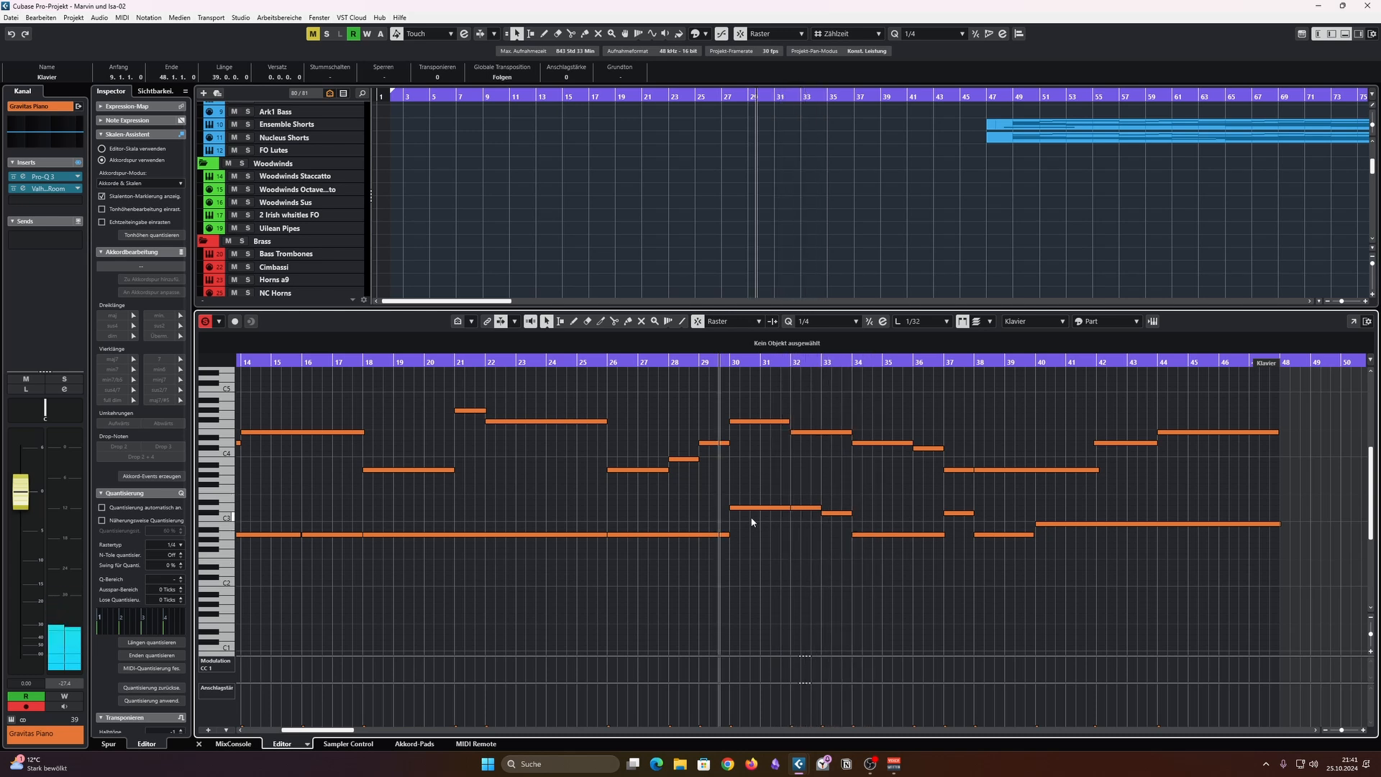
Step: Highlight the sustained low piano notes between bars 10 and 30, and clear the selection after examining them
scroll(565, 534, down, 2)
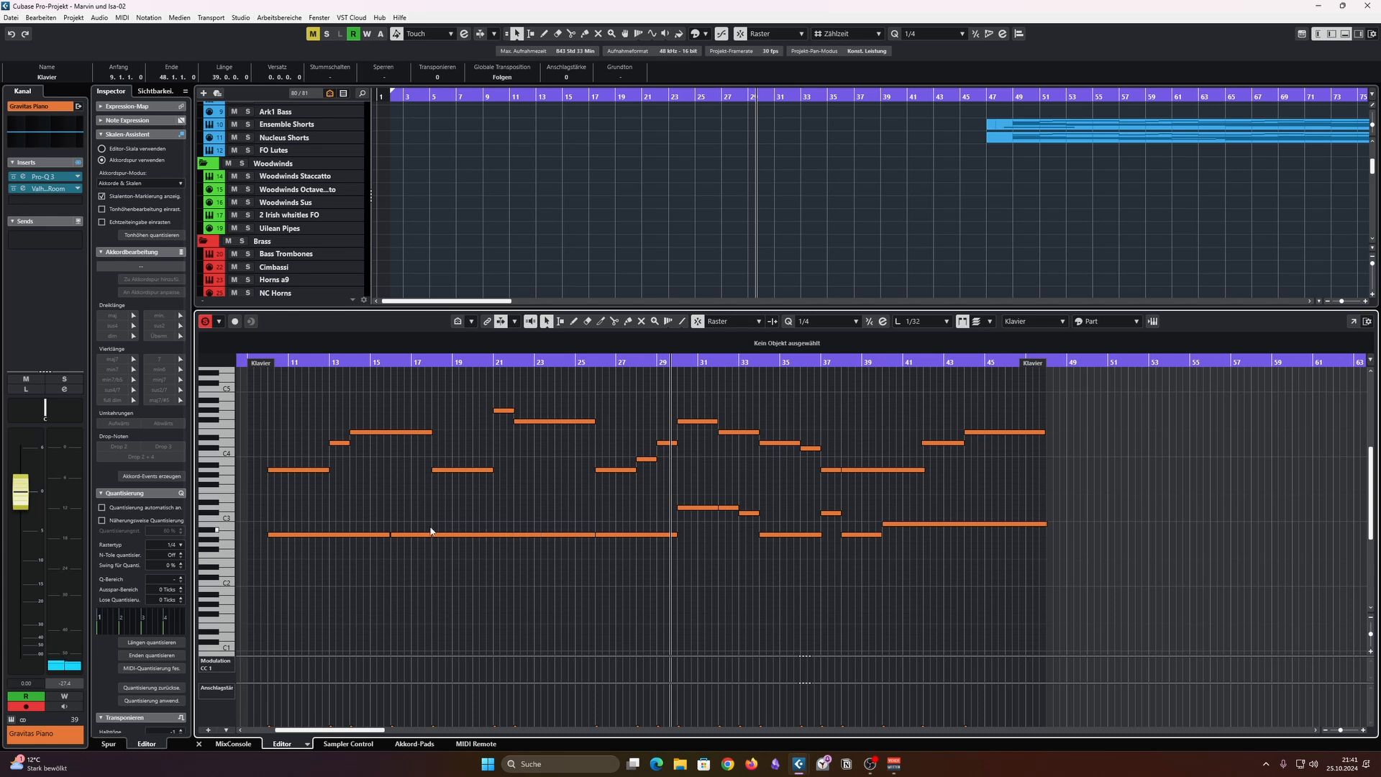
drag(370, 521, 617, 628)
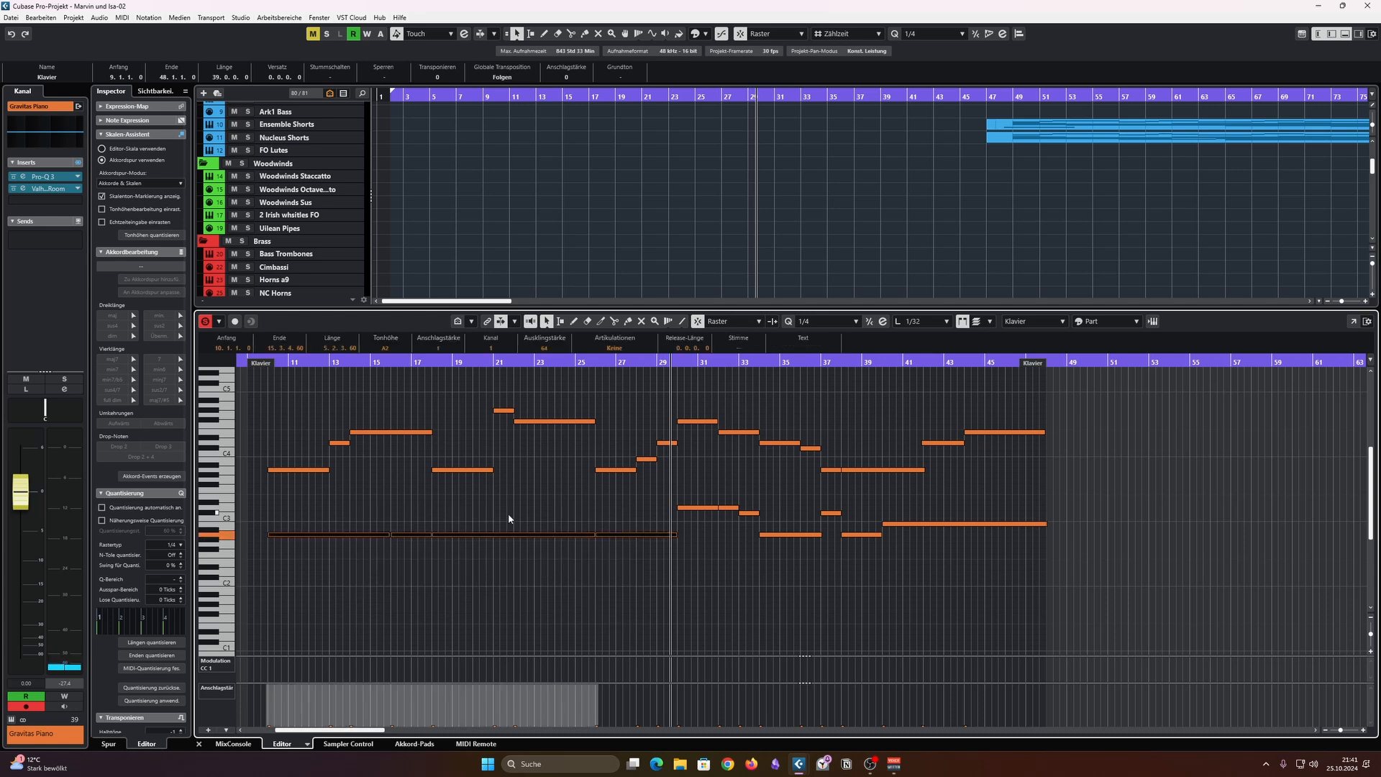
click(413, 508)
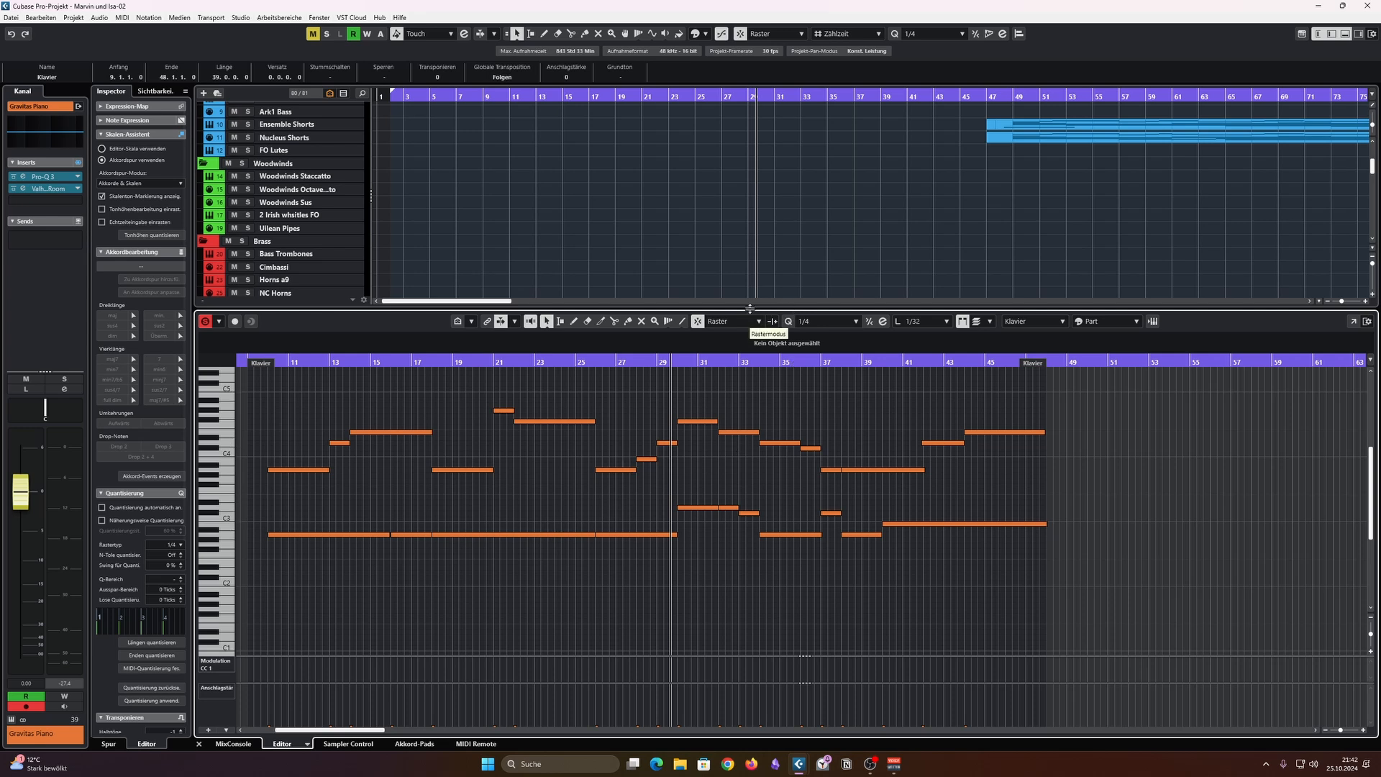
Step: Bring the choir tracks into view and show the Solo Meredthe part in an enlarged Key Editor
drag(750, 310, 744, 543)
scroll(719, 380, down, 3)
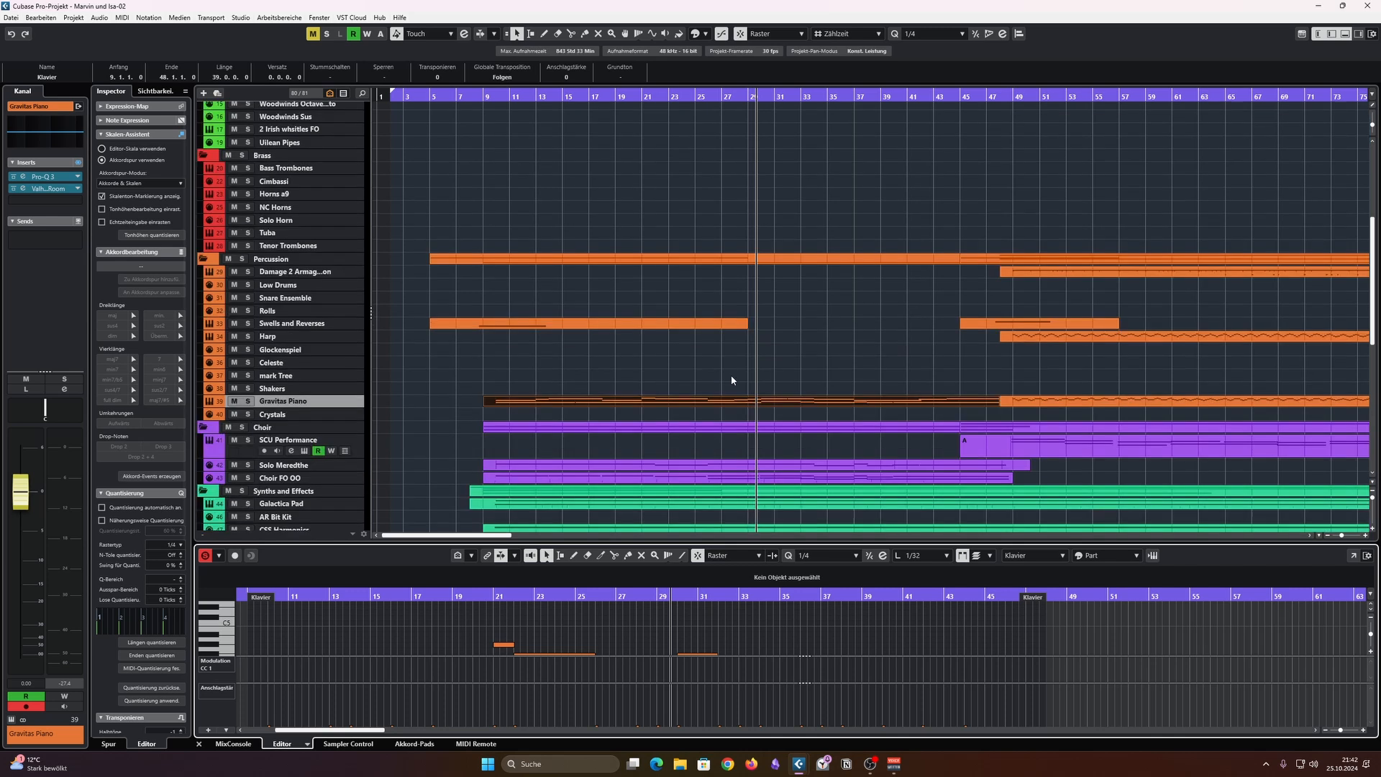
scroll(738, 370, down, 3)
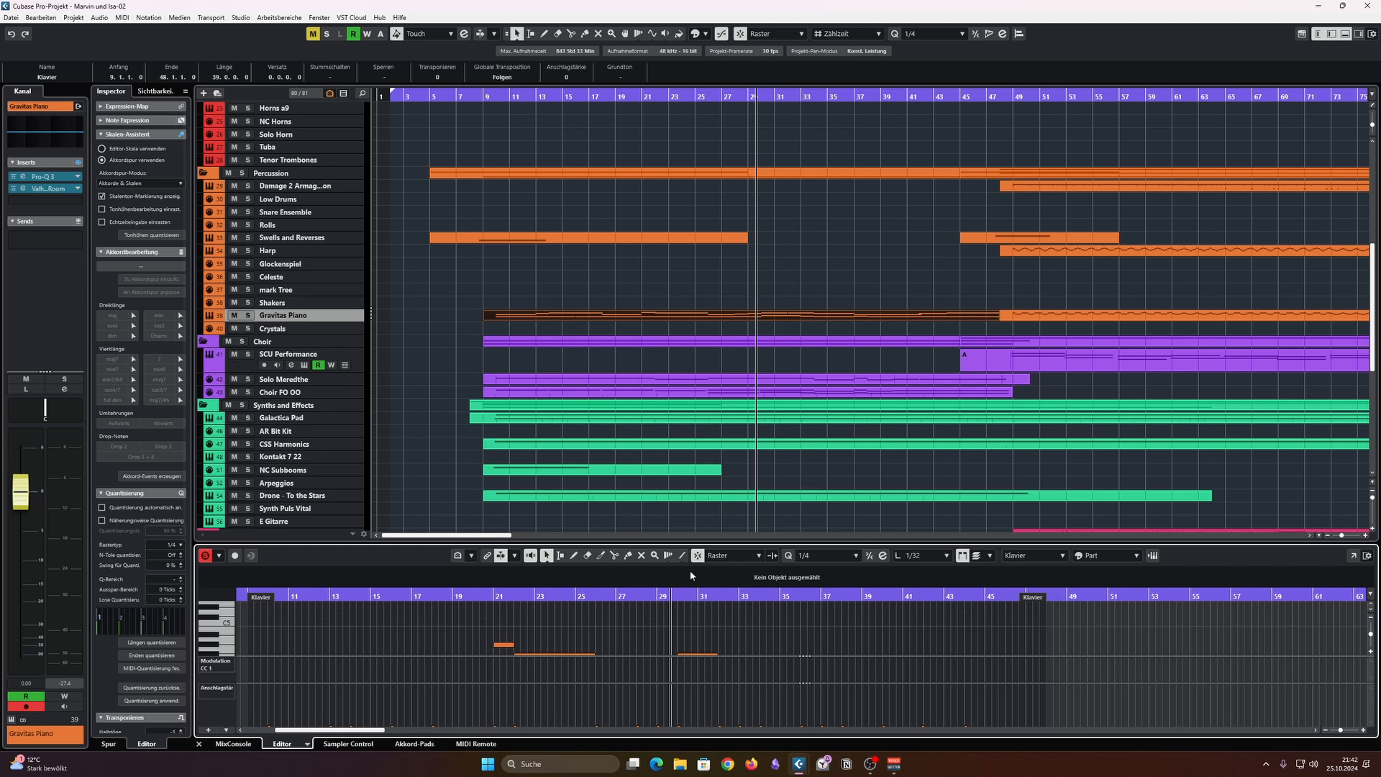
drag(699, 545, 697, 489)
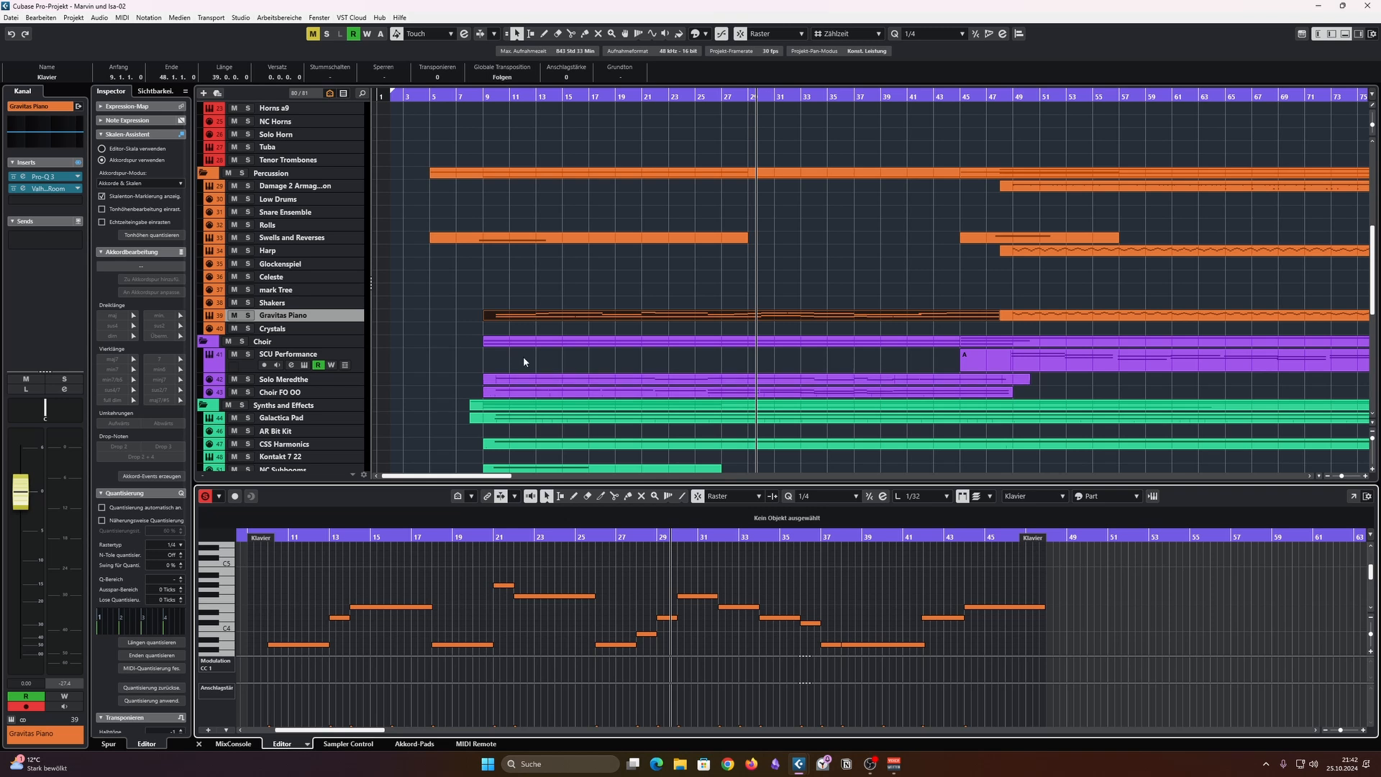
scroll(503, 409, down, 3)
click(529, 305)
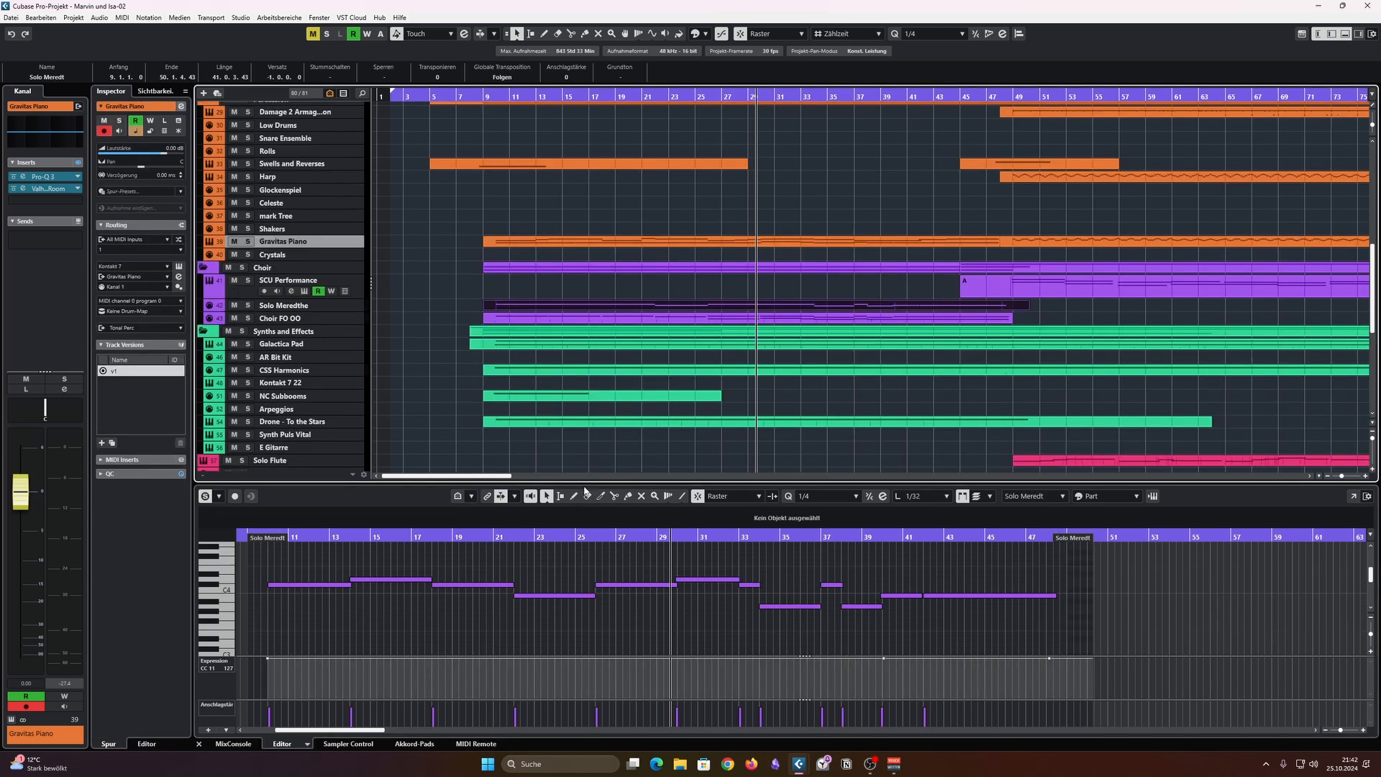
drag(585, 482, 588, 292)
scroll(603, 416, up, 2)
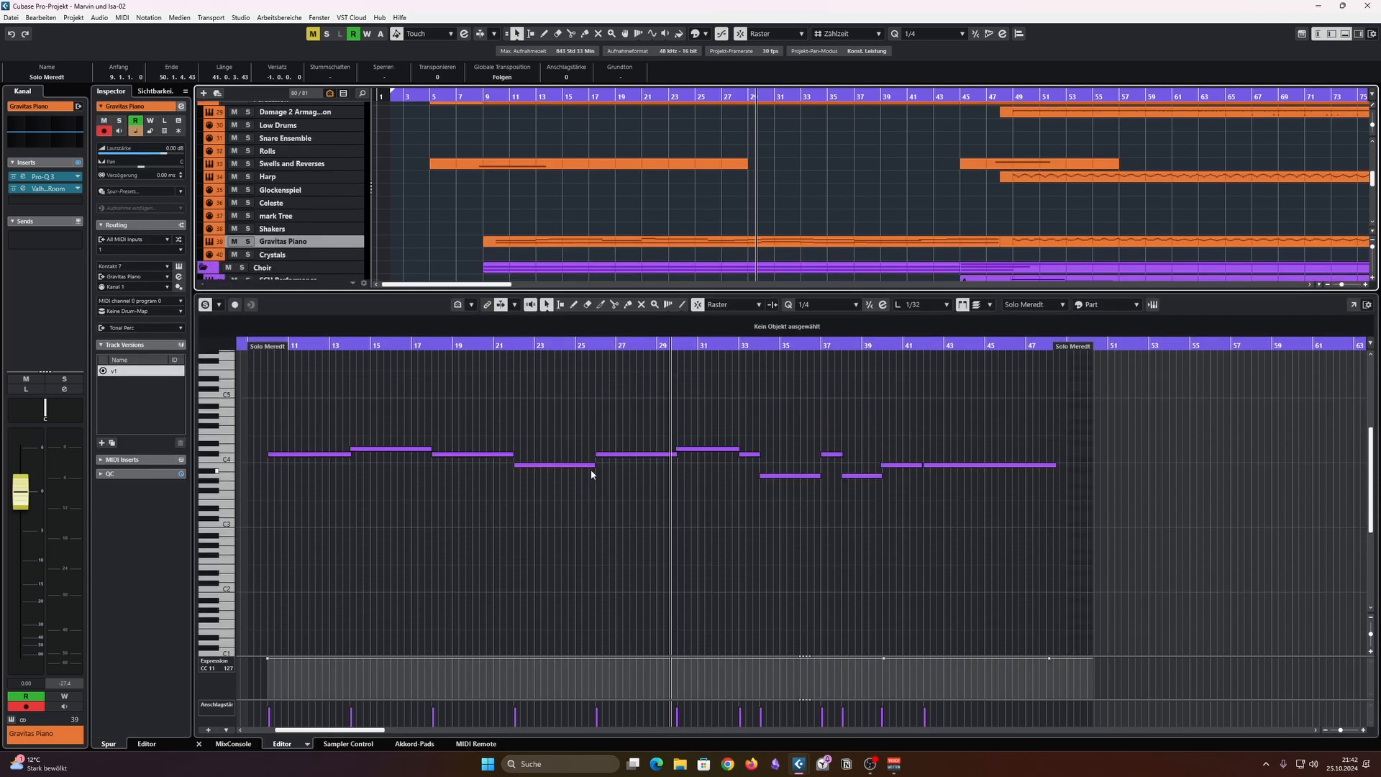
scroll(647, 431, left, 2)
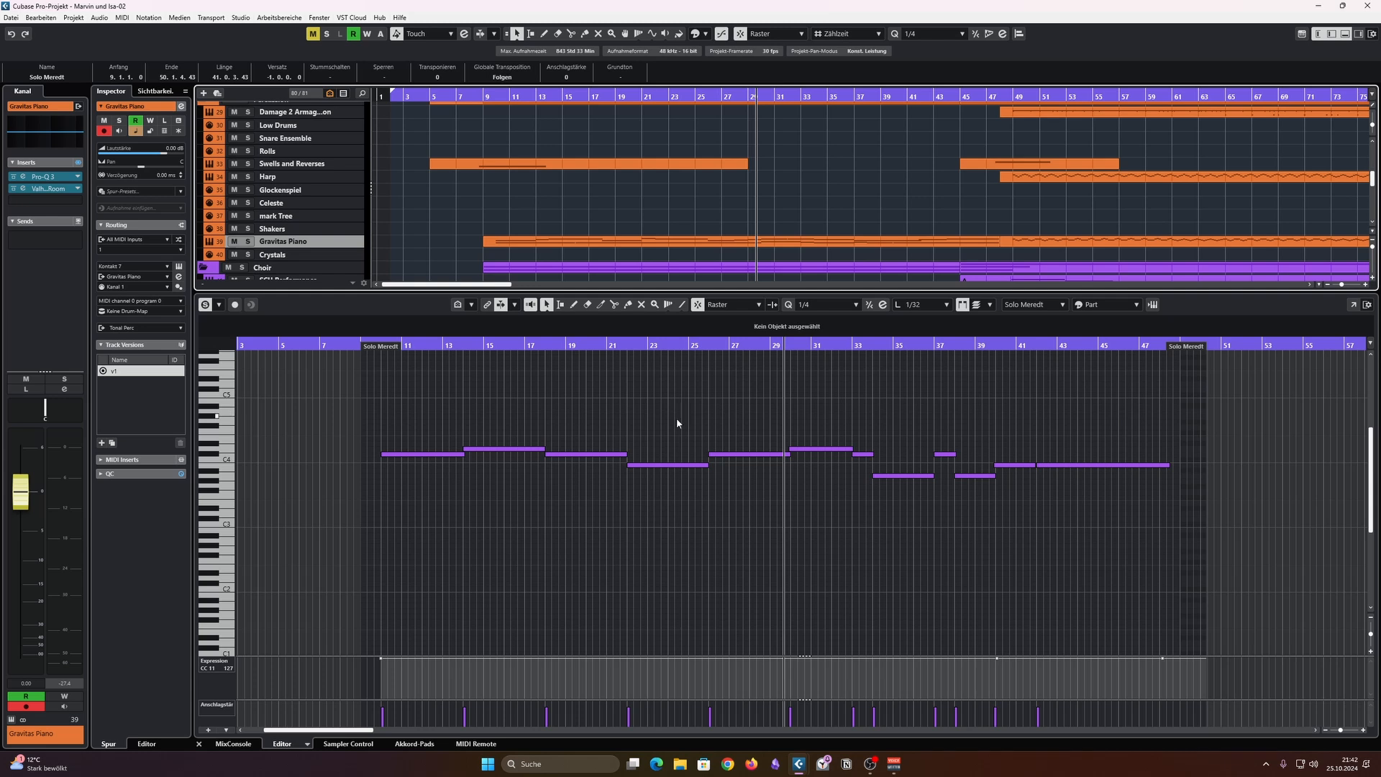
Step: Reduce the Key Editor height, solo the Choir folder and play its parts from about bar 12
drag(502, 291, 507, 381)
click(611, 317)
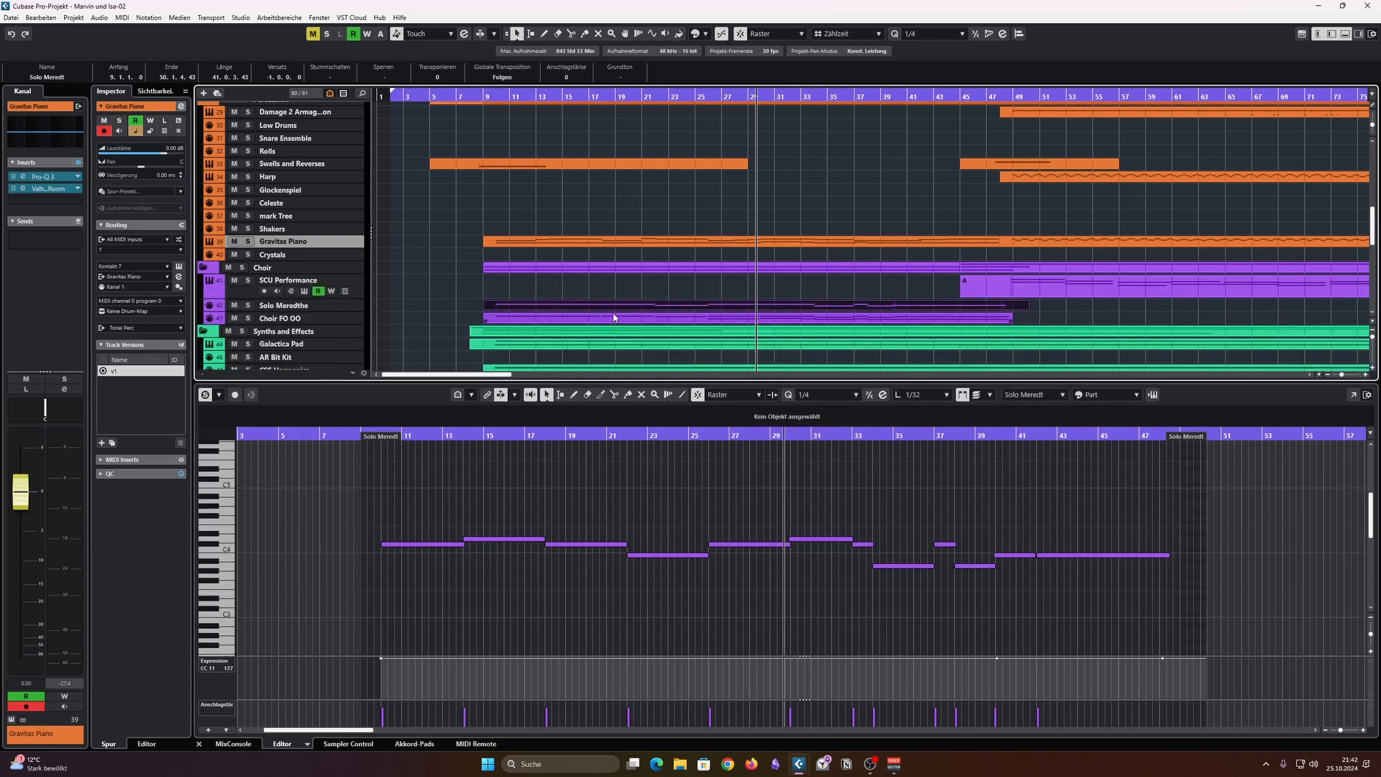
click(658, 306)
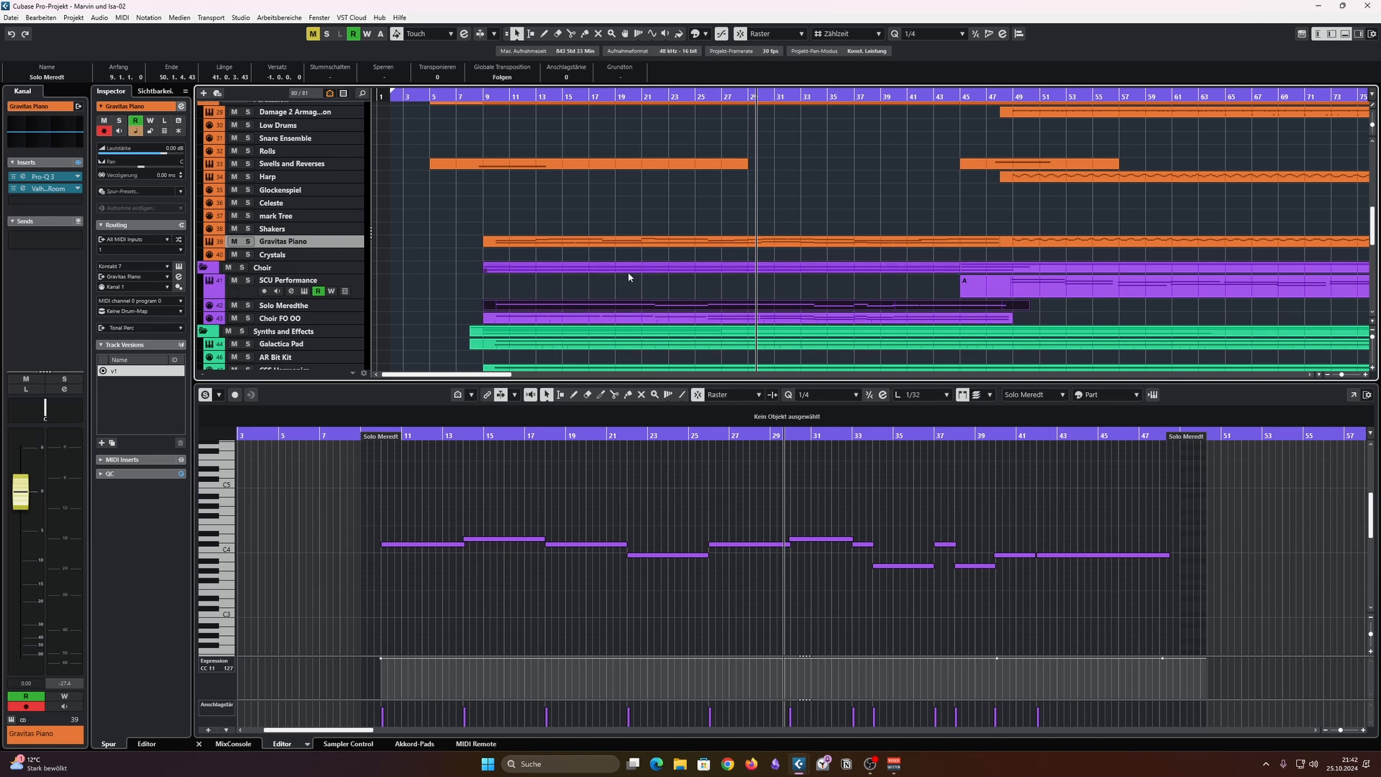
key(s)
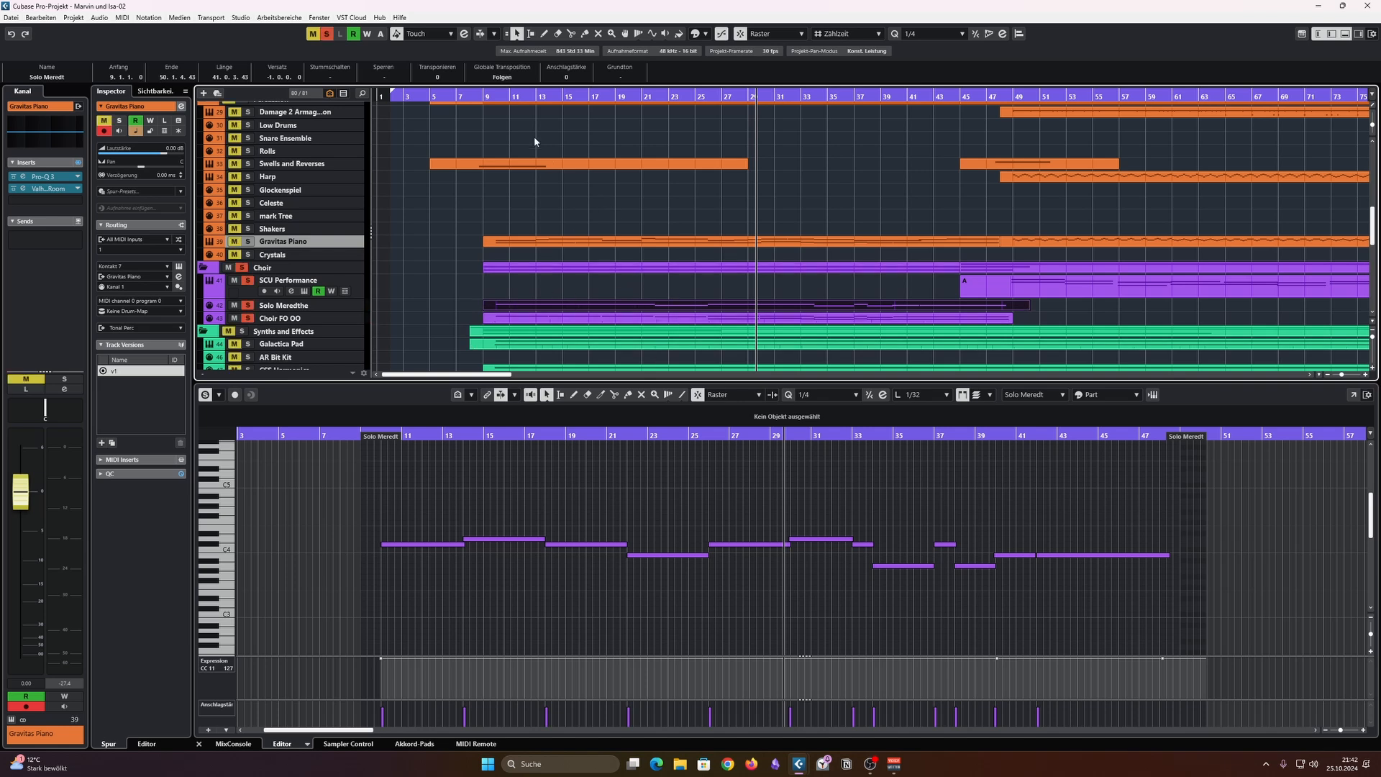
click(522, 96)
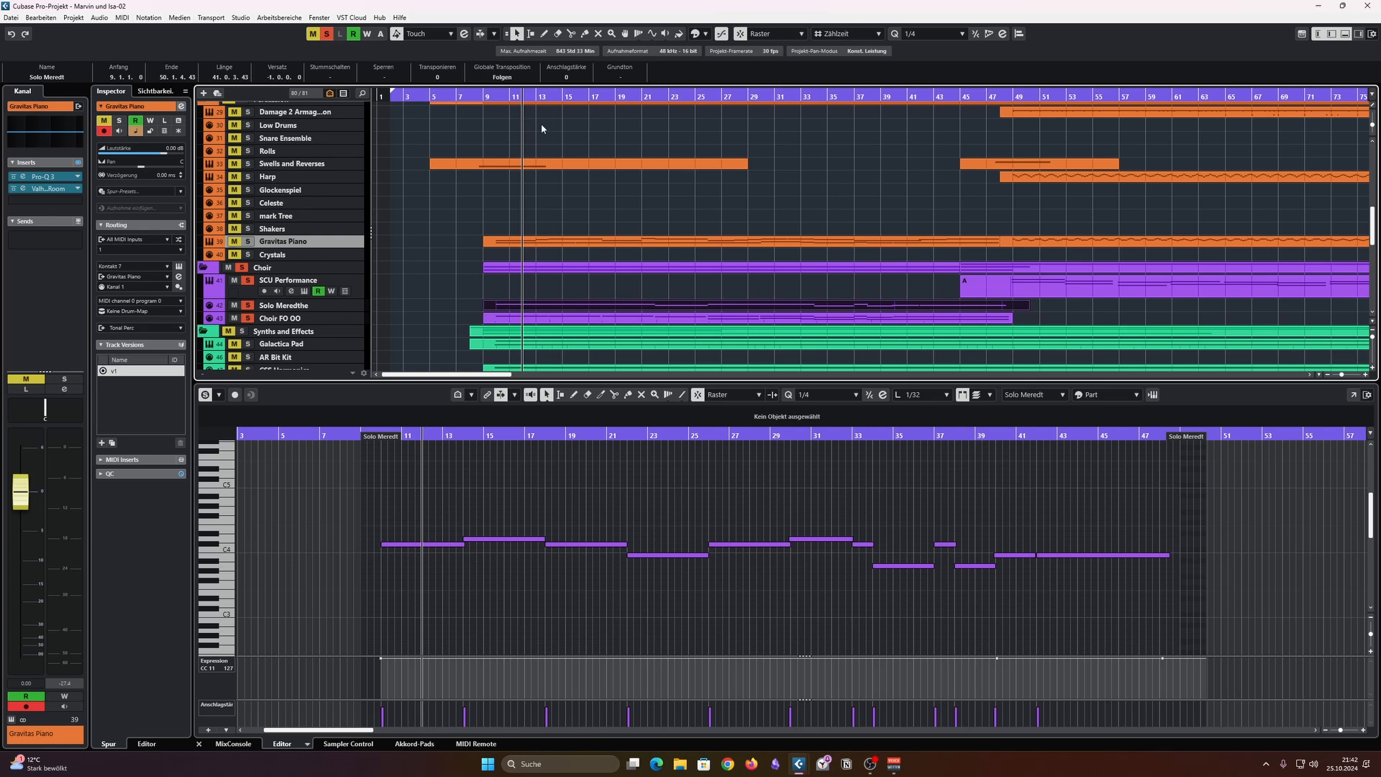
key(space)
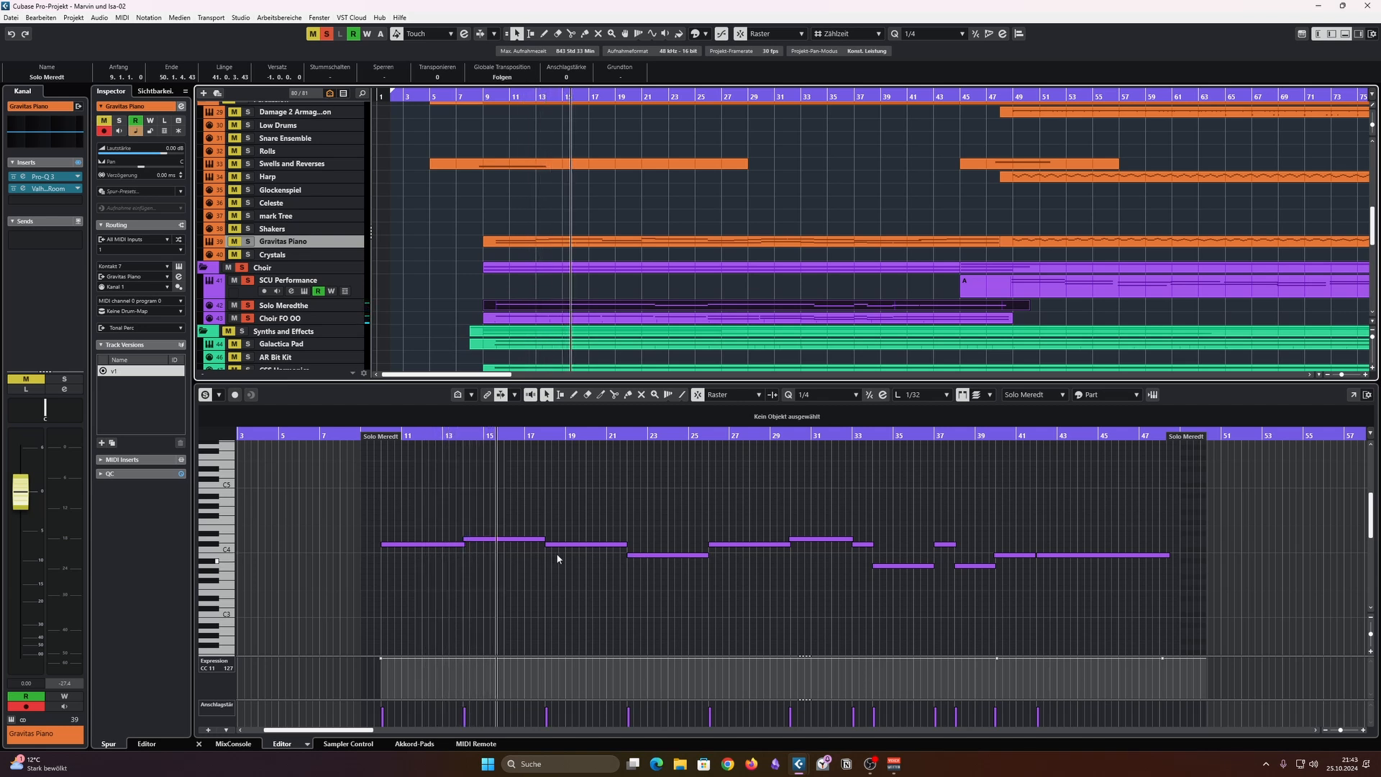
scroll(700, 297, down, 2)
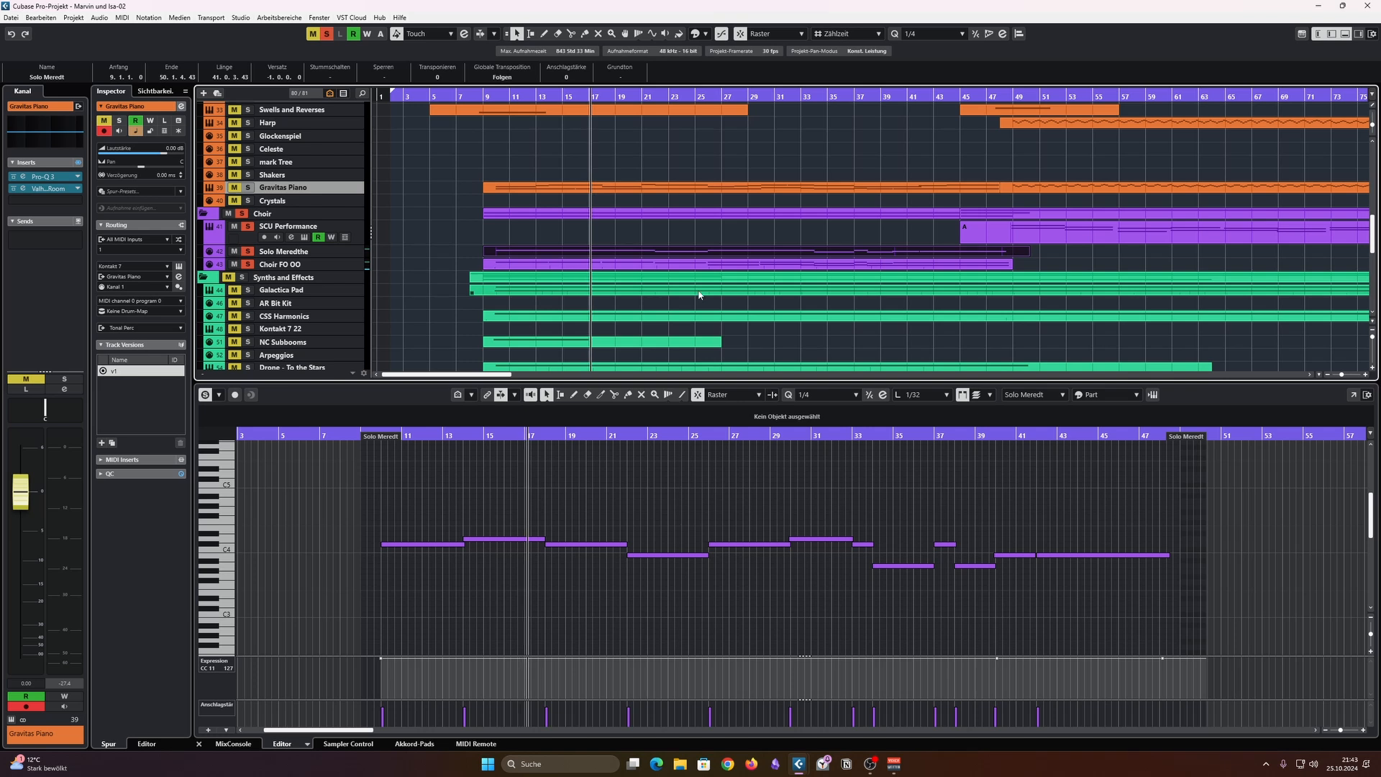
key(space)
Step: Deselect the choir part, turn off the Choir folder's solo and solo the Galactica Pad track
scroll(647, 276, down, 2)
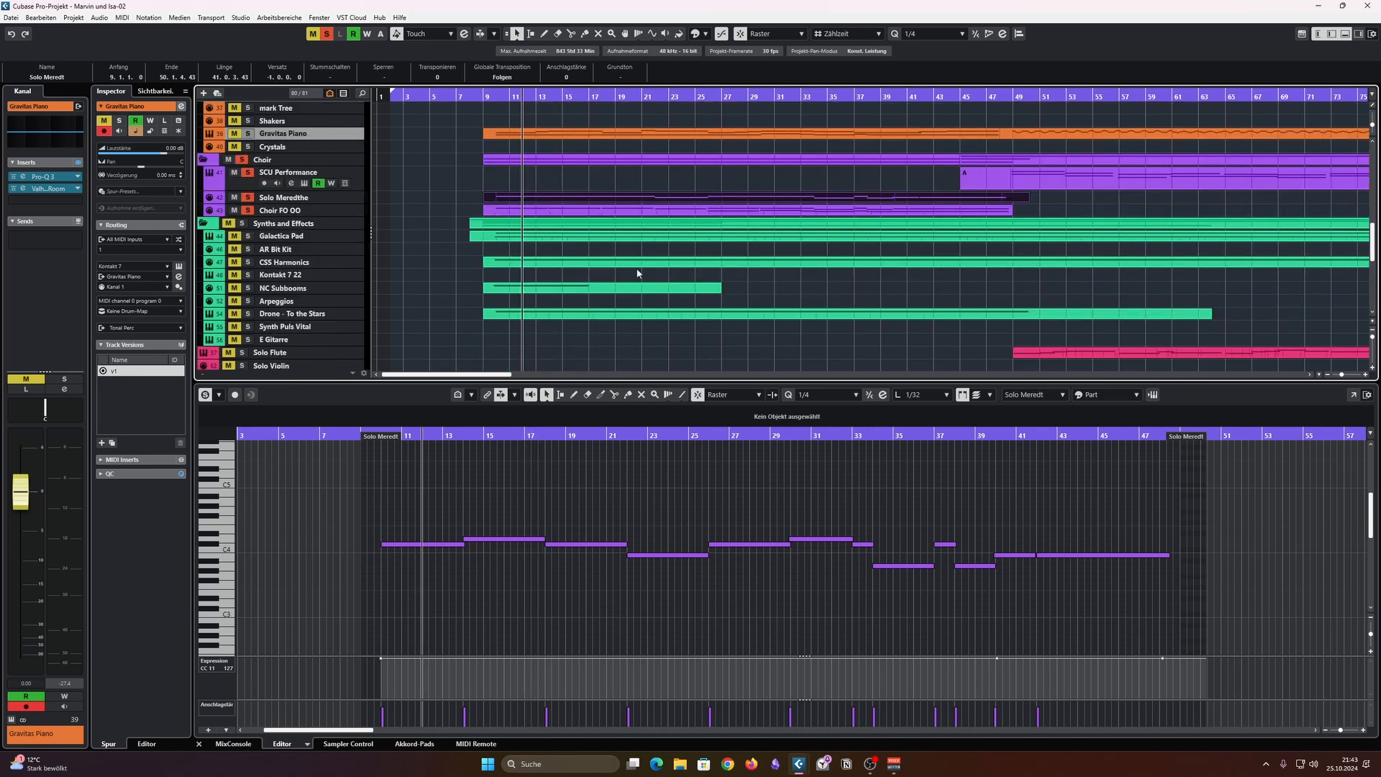
click(431, 213)
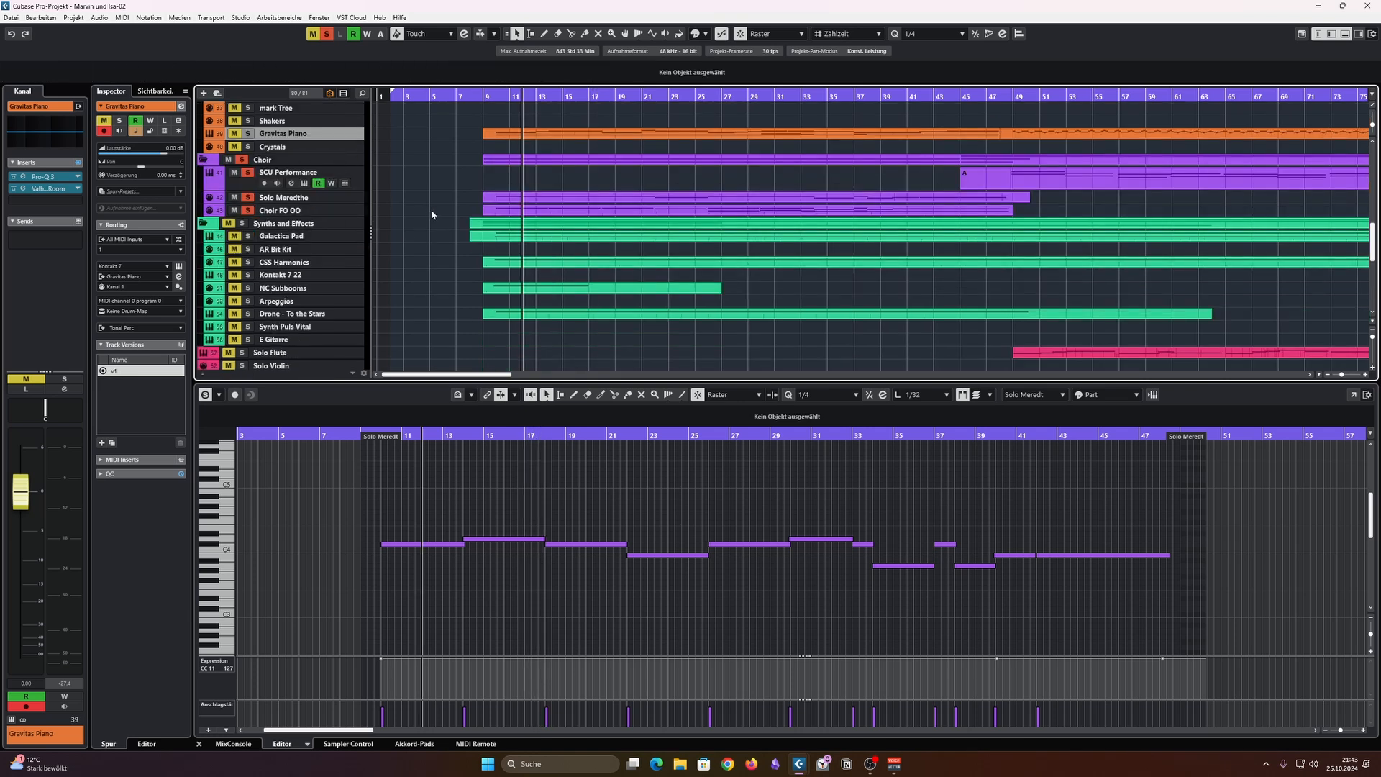
click(242, 159)
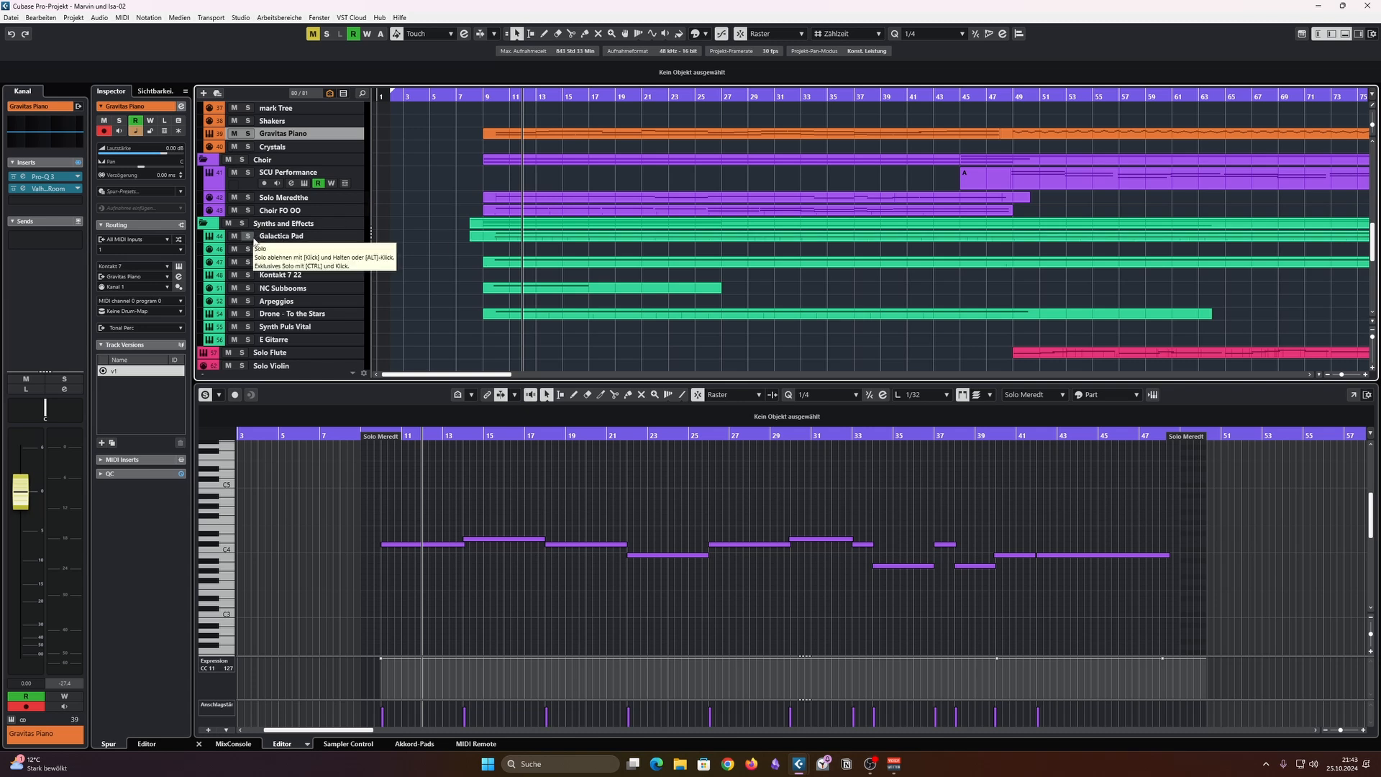
click(248, 236)
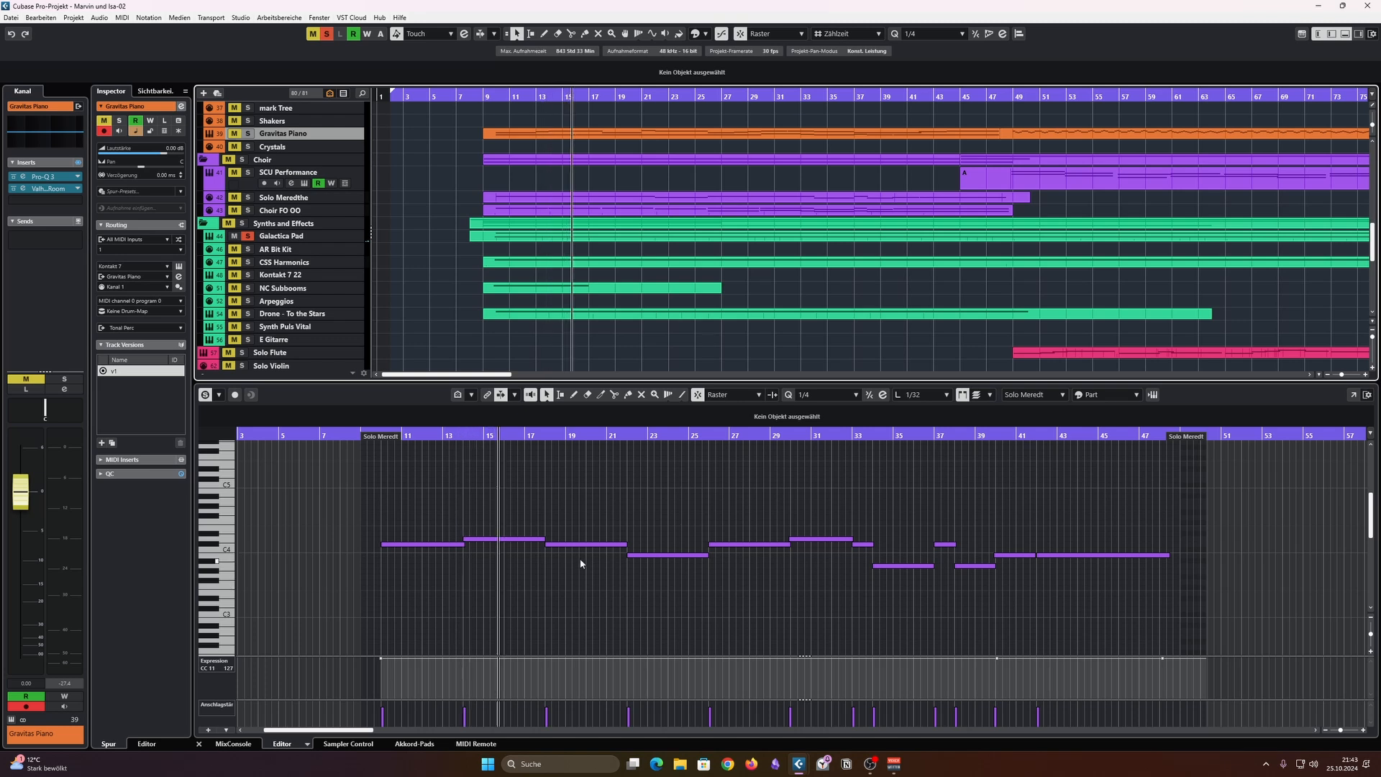
Step: Show the whole Galactica Pad part in the Key Editor while it plays, and stop playback
click(551, 239)
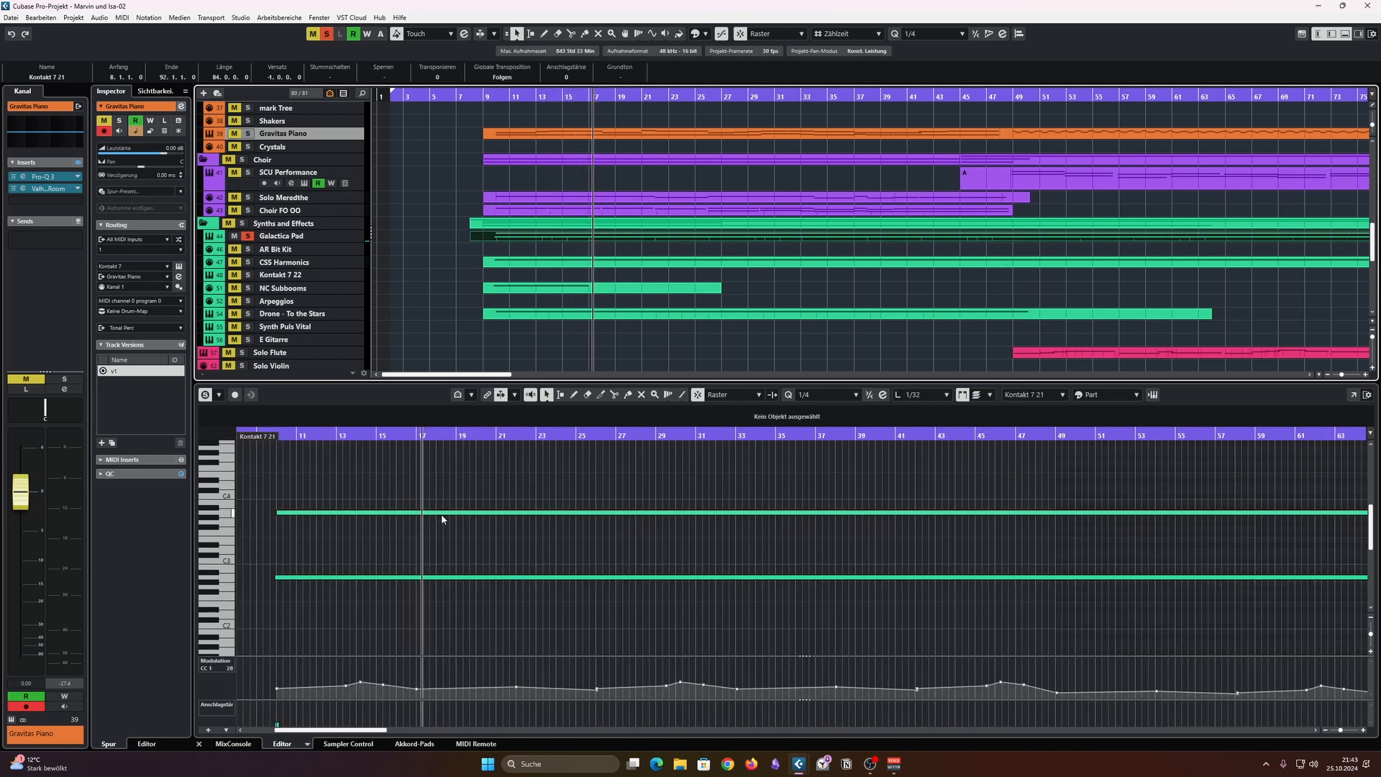
scroll(473, 551, down, 2)
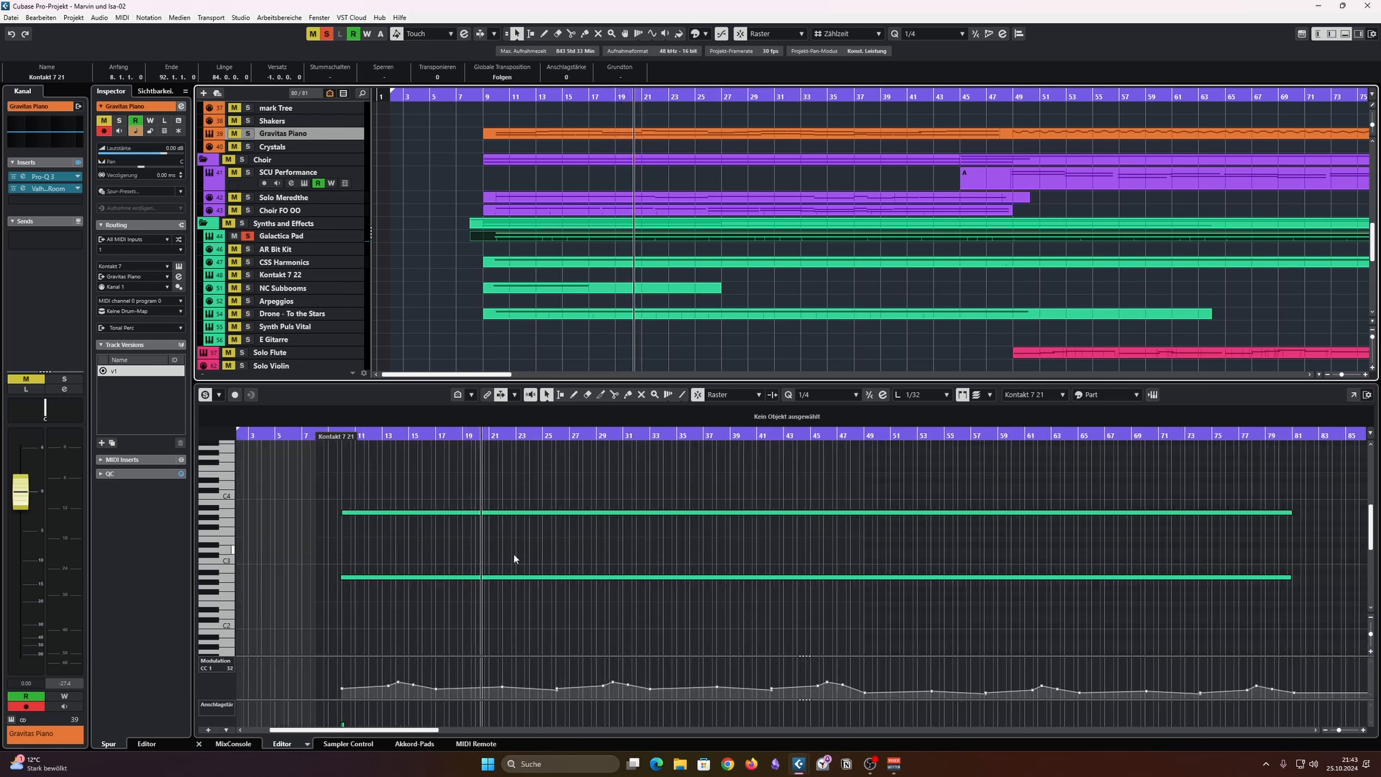
key(space)
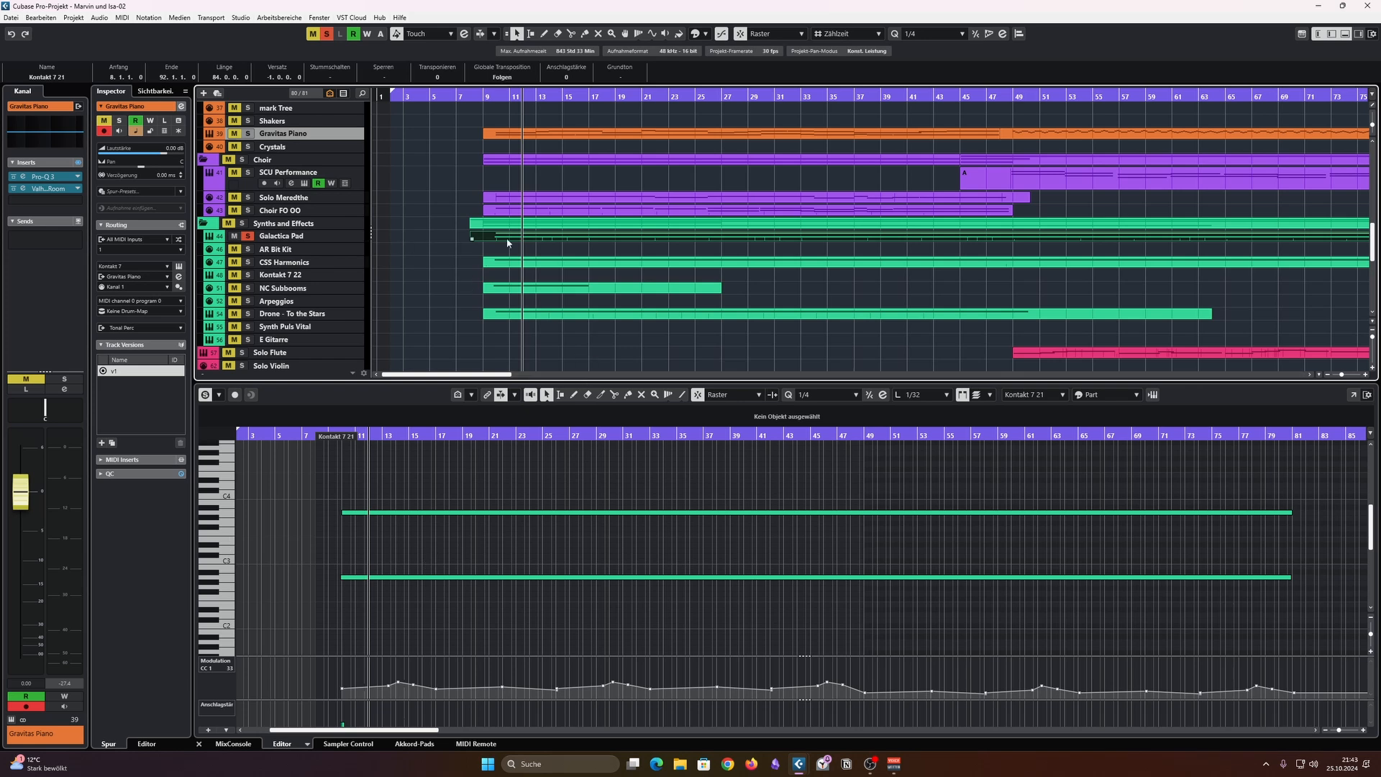
Step: Switch the solo from the Galactica Pad track to the CSS Harmonics track
click(247, 236)
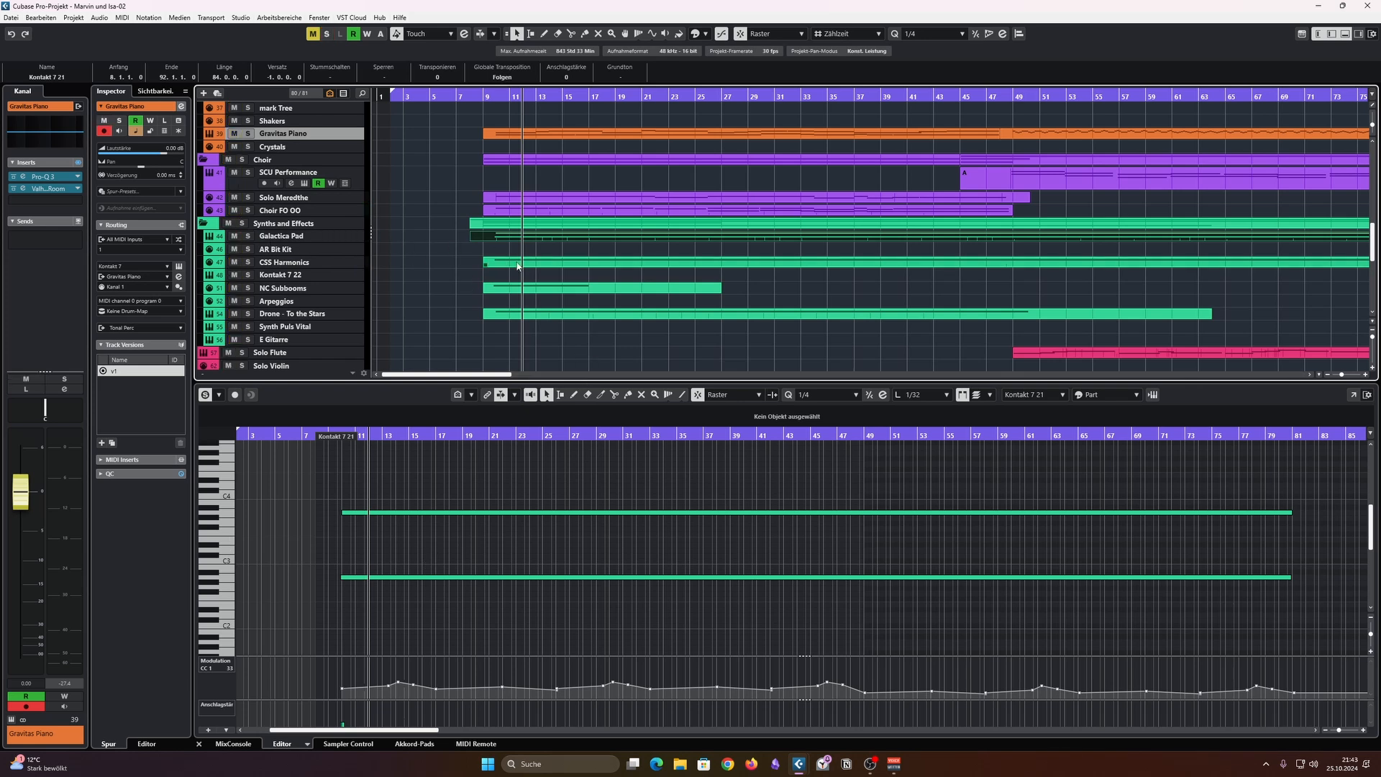
click(248, 262)
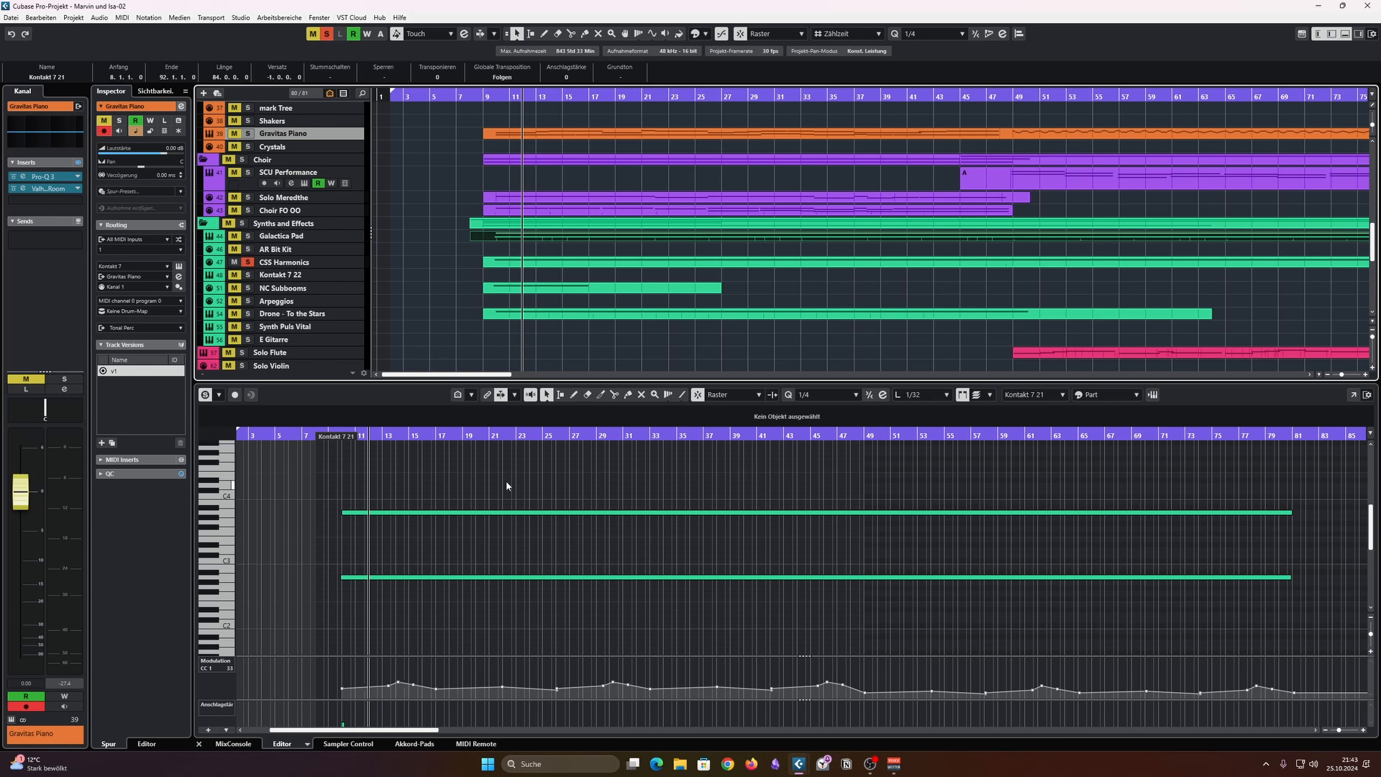
Step: Show the CSS Harmonics part in the Key Editor, play it and select its modulation points up to about bar 46
click(506, 262)
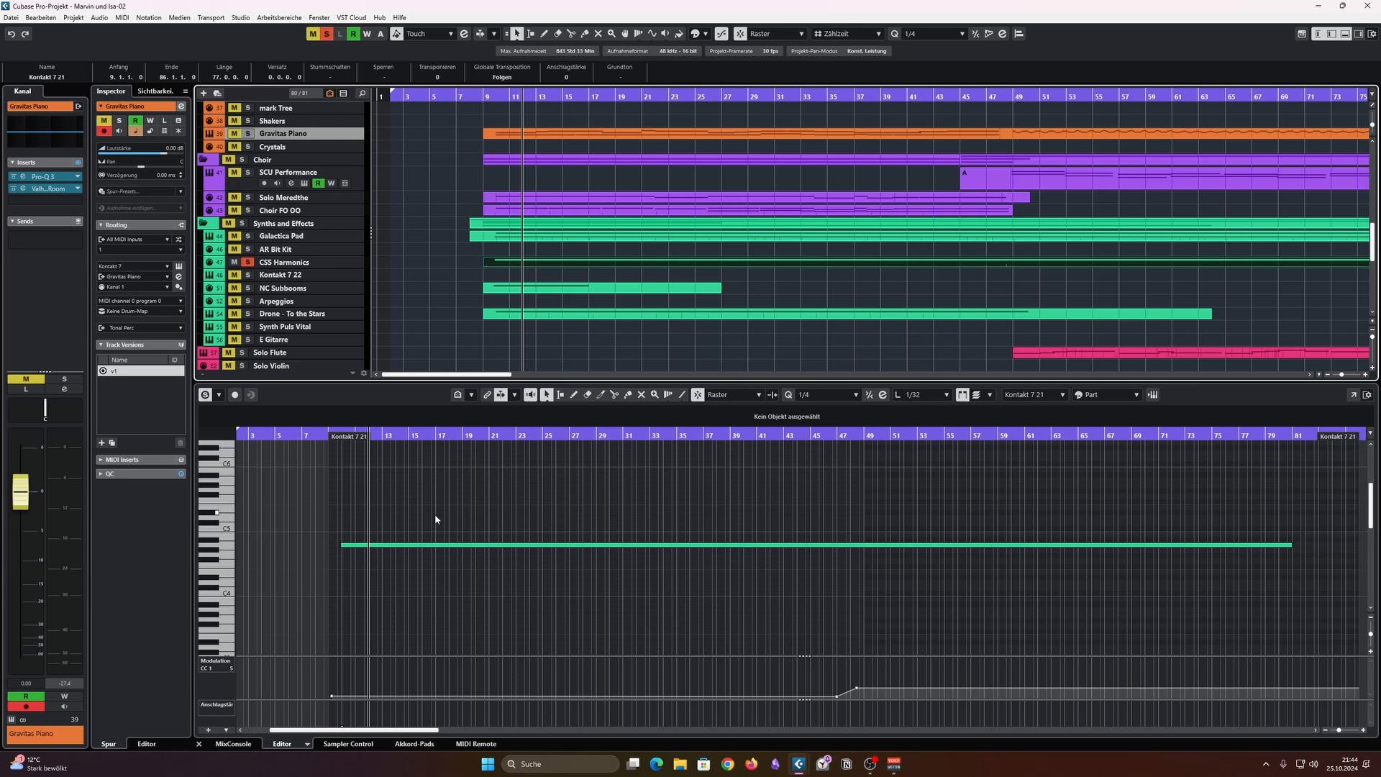
key(space)
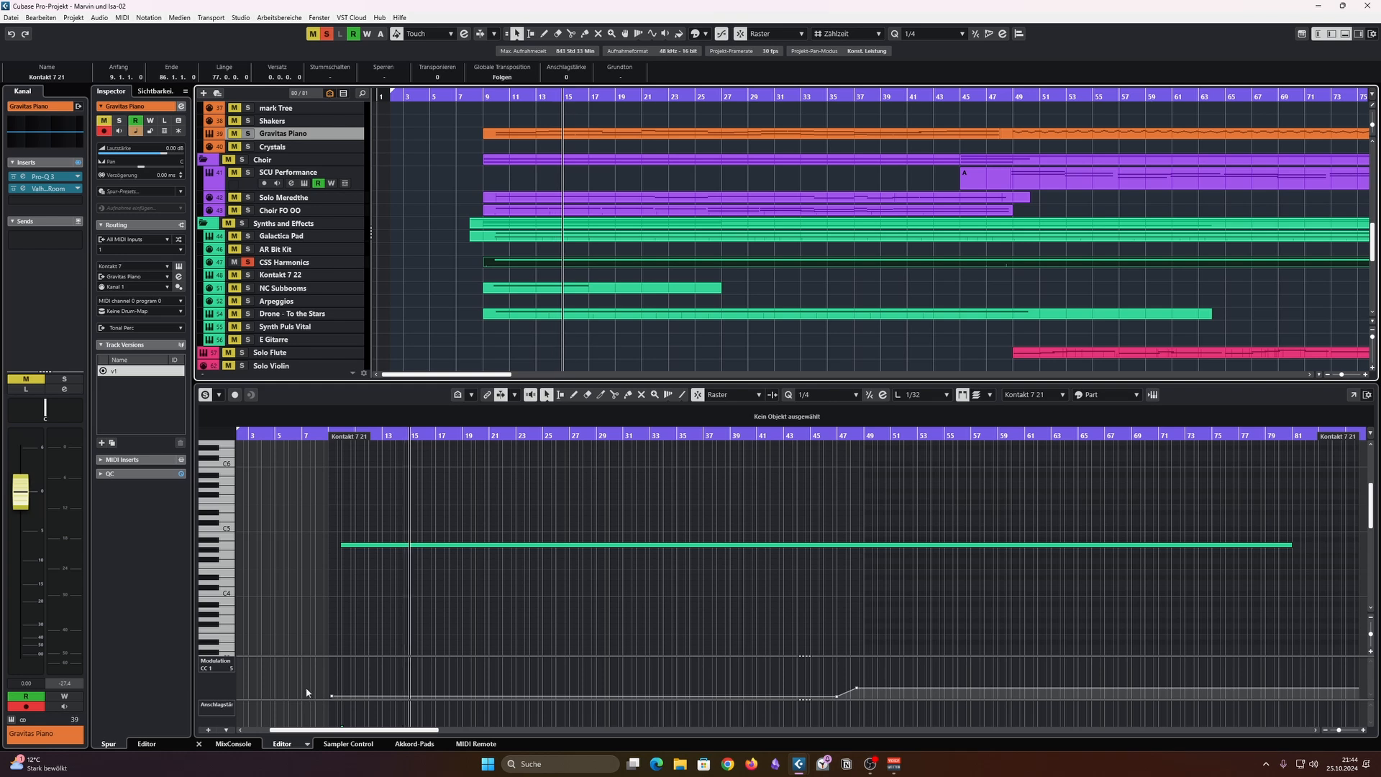
drag(306, 688, 852, 701)
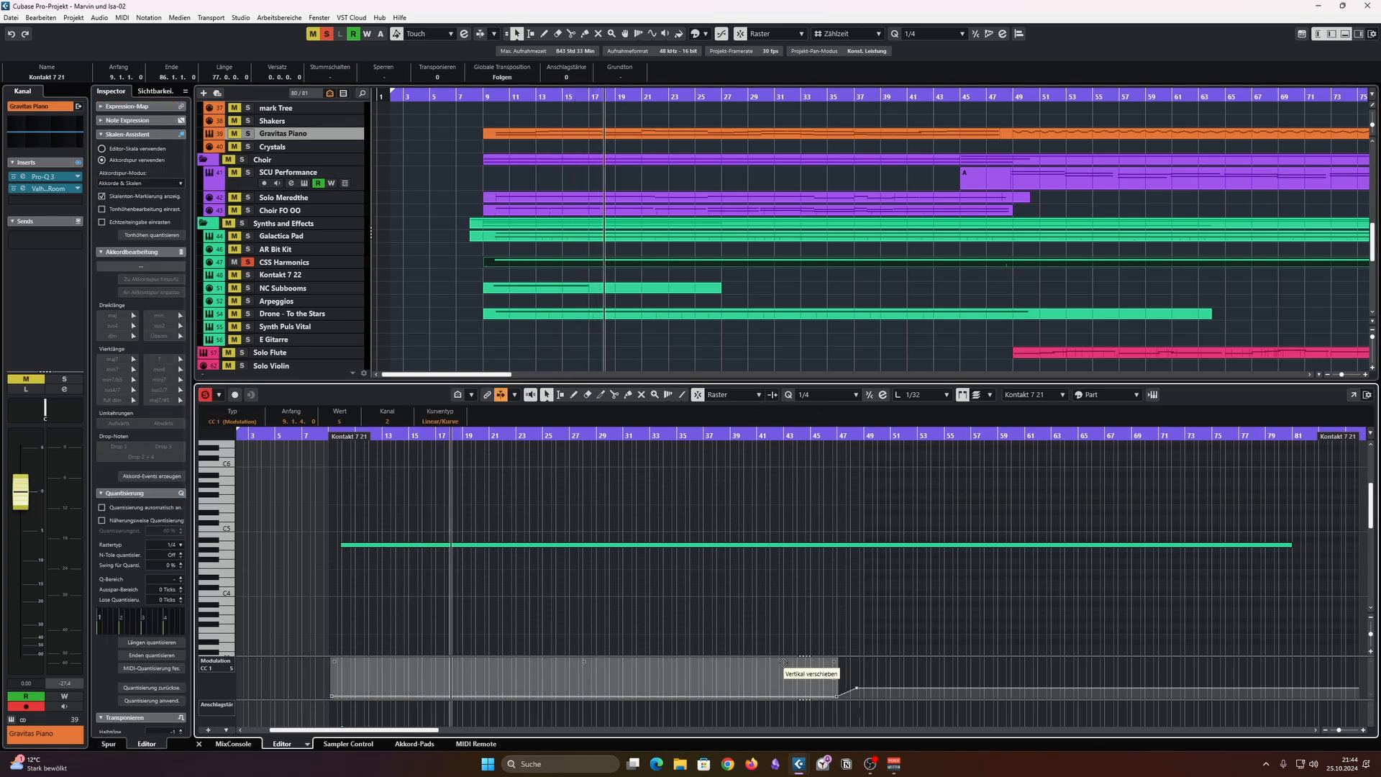
key(space)
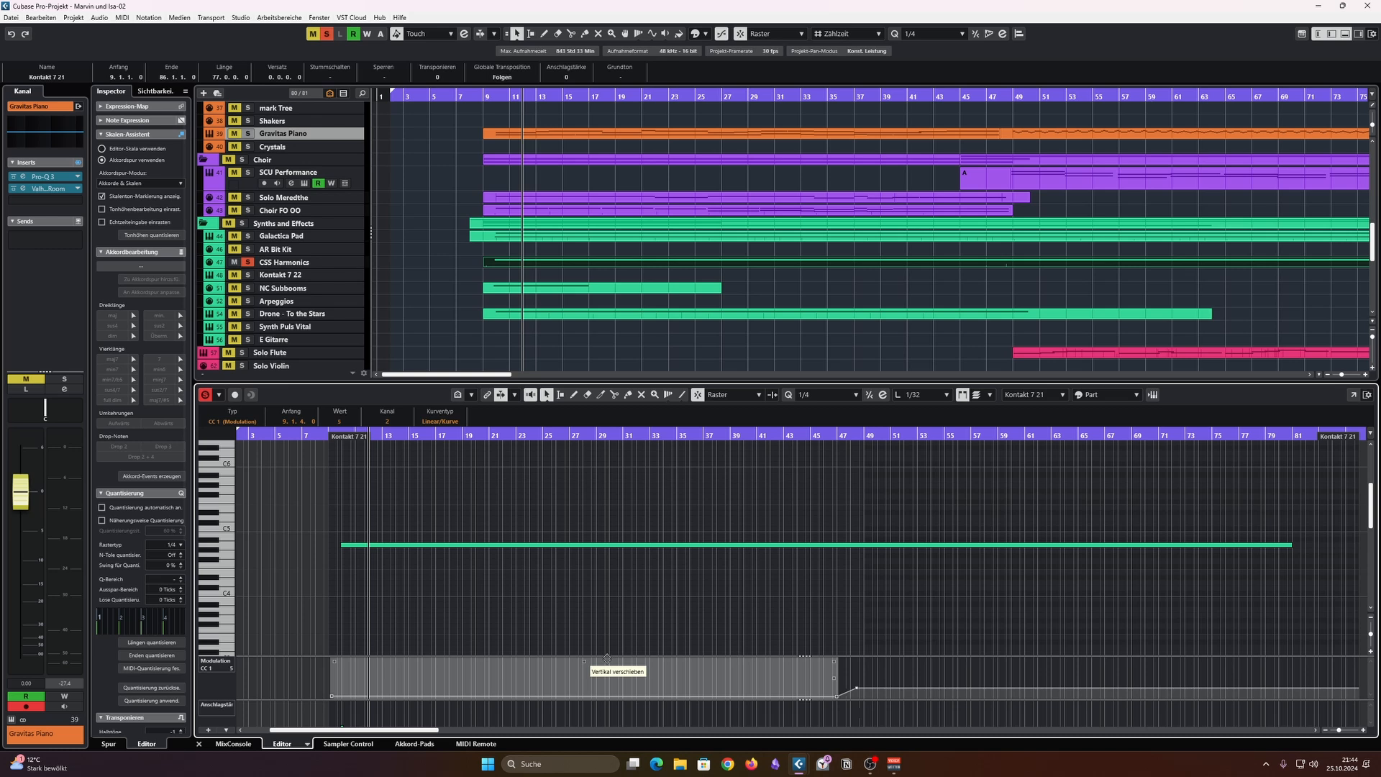
Step: Raise the selected CC 1 modulation points to about 80, play the part, and lower them again
drag(607, 658, 576, 636)
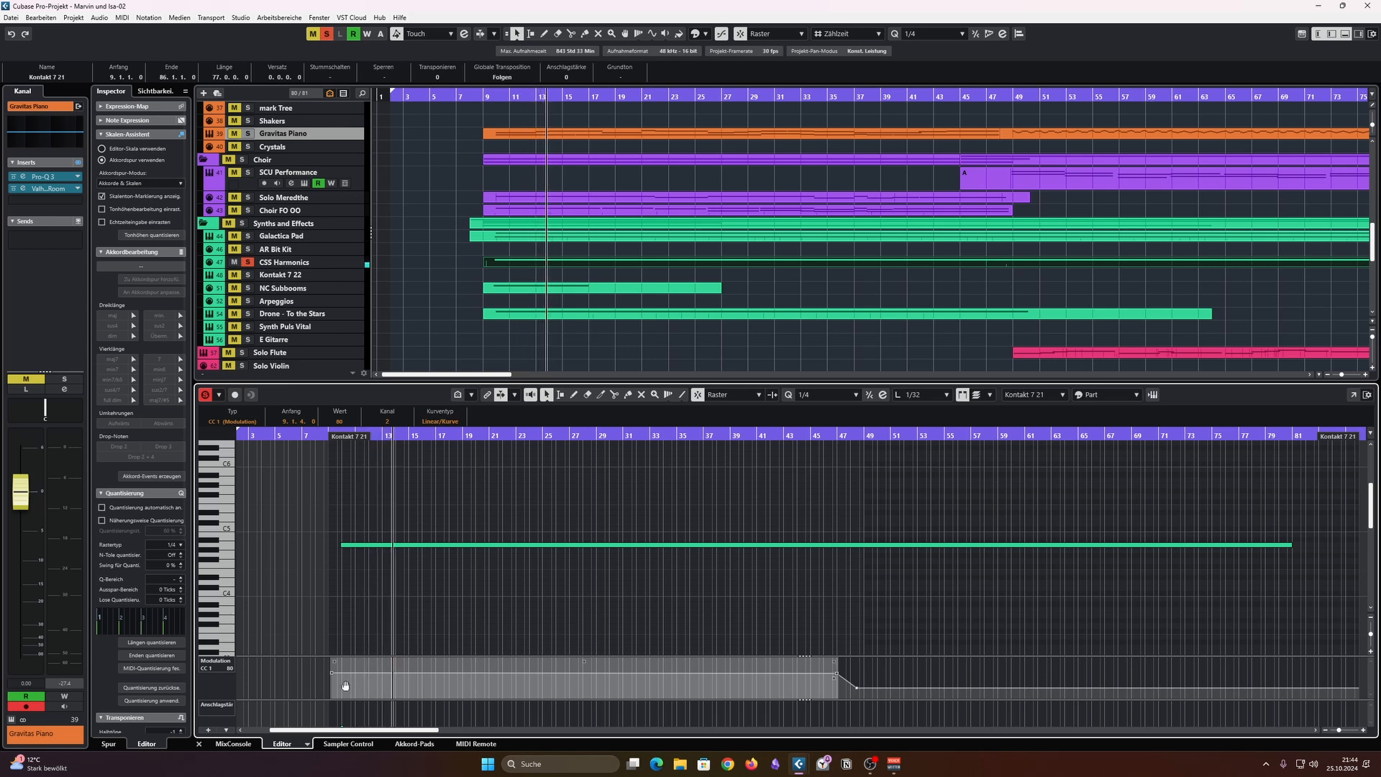
key(space)
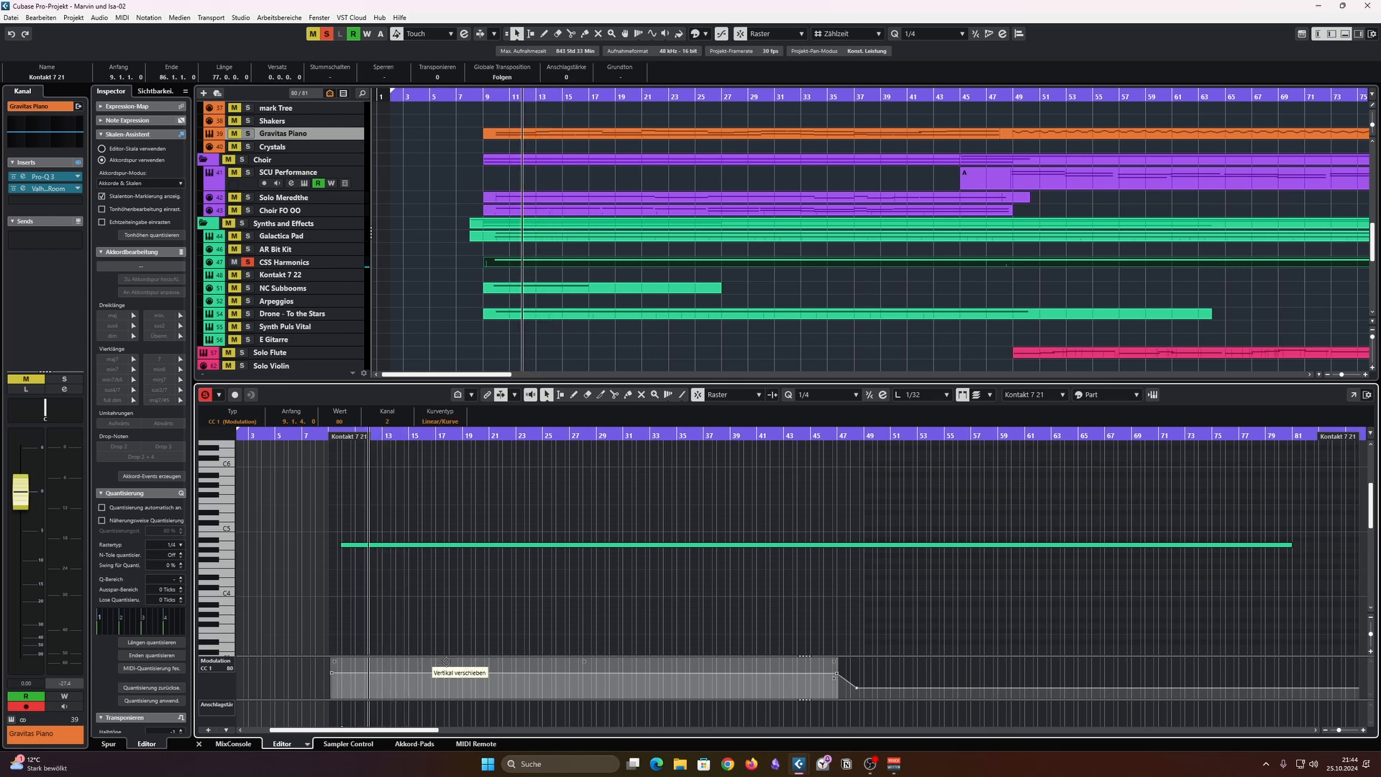
drag(452, 660, 461, 701)
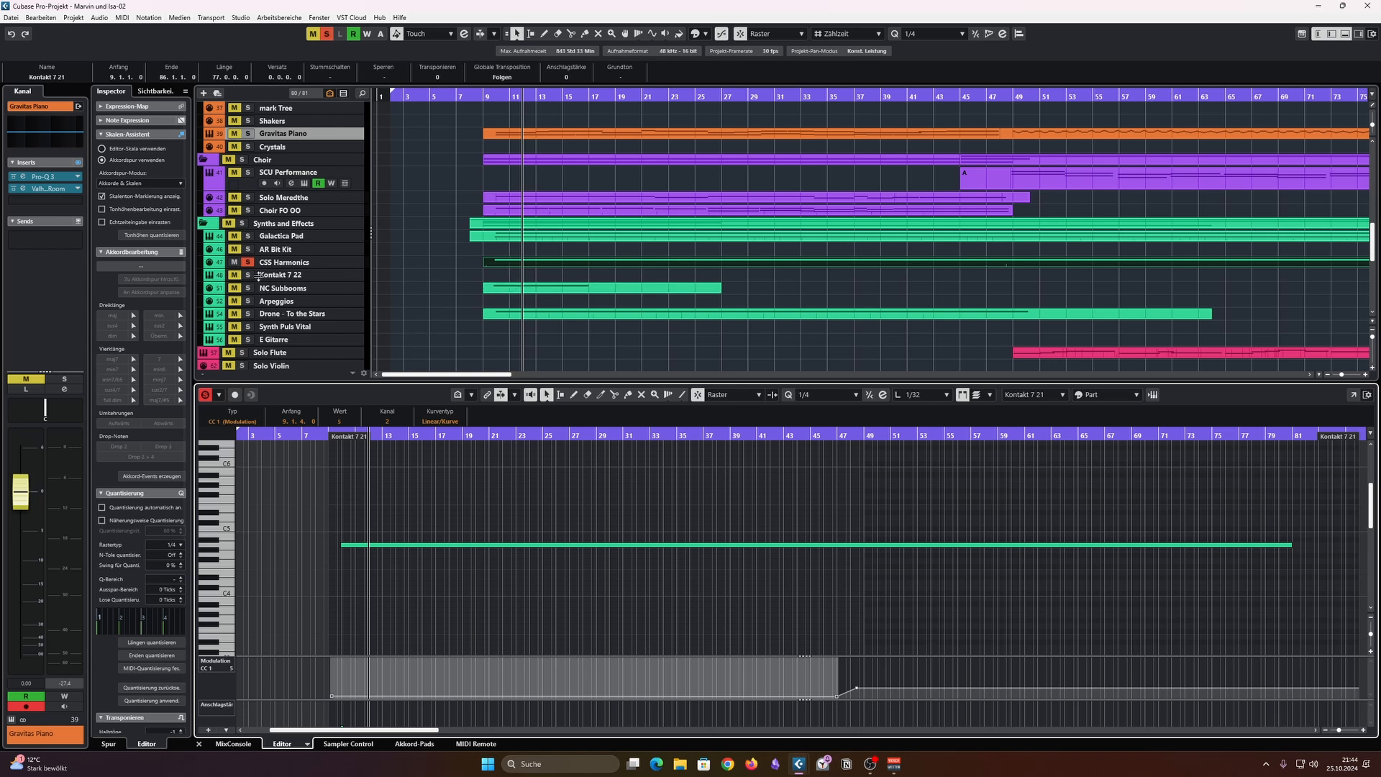
Step: Switch the solo from the CSS Harmonics track to the NC Subbooms track and set the playback position to bar 9
click(248, 262)
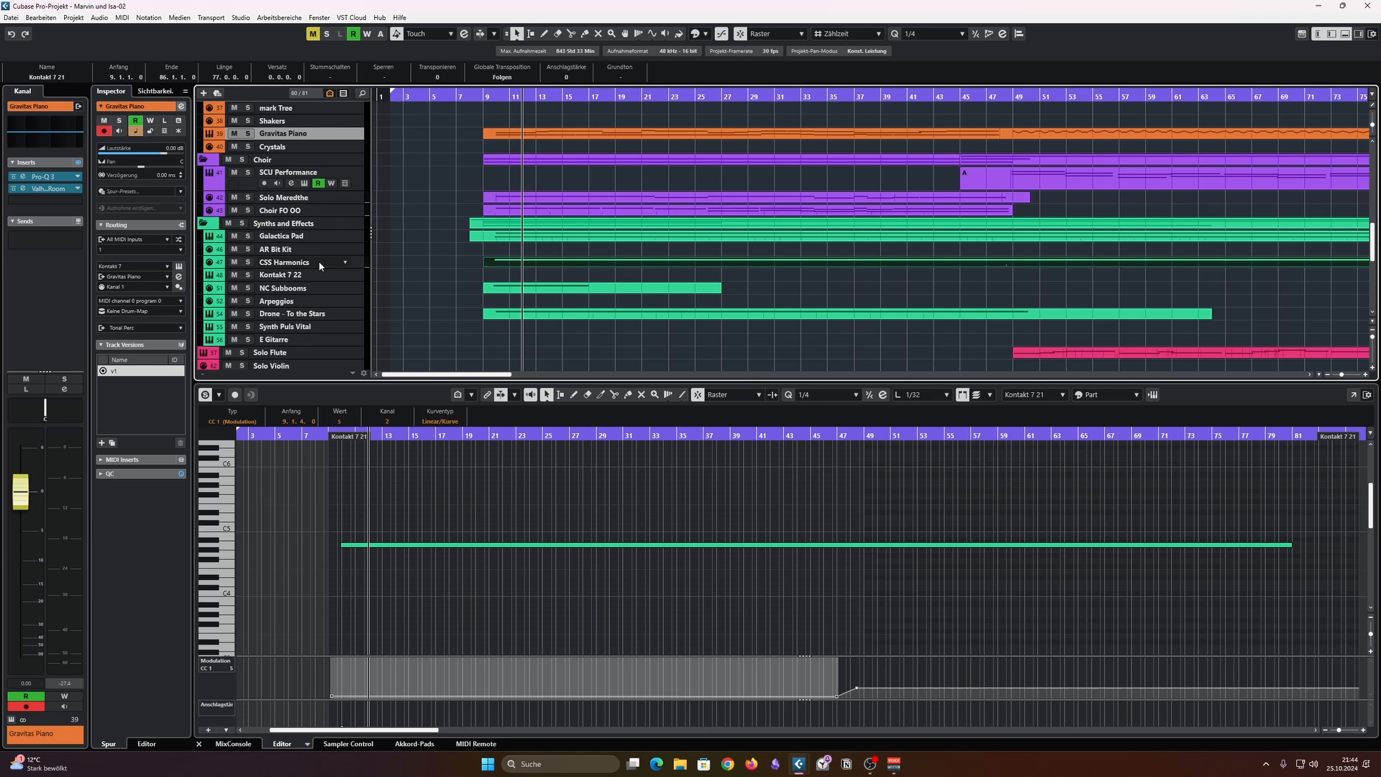
click(249, 288)
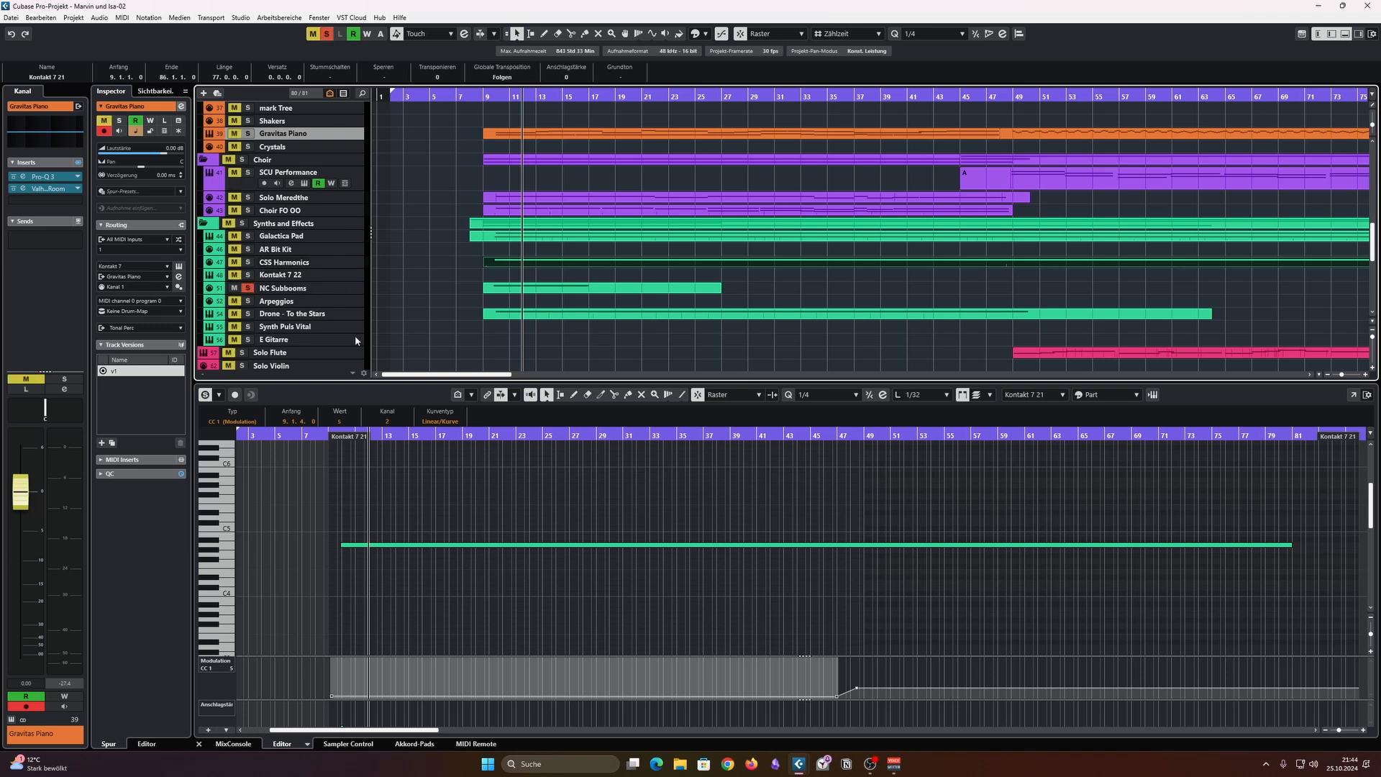
click(484, 96)
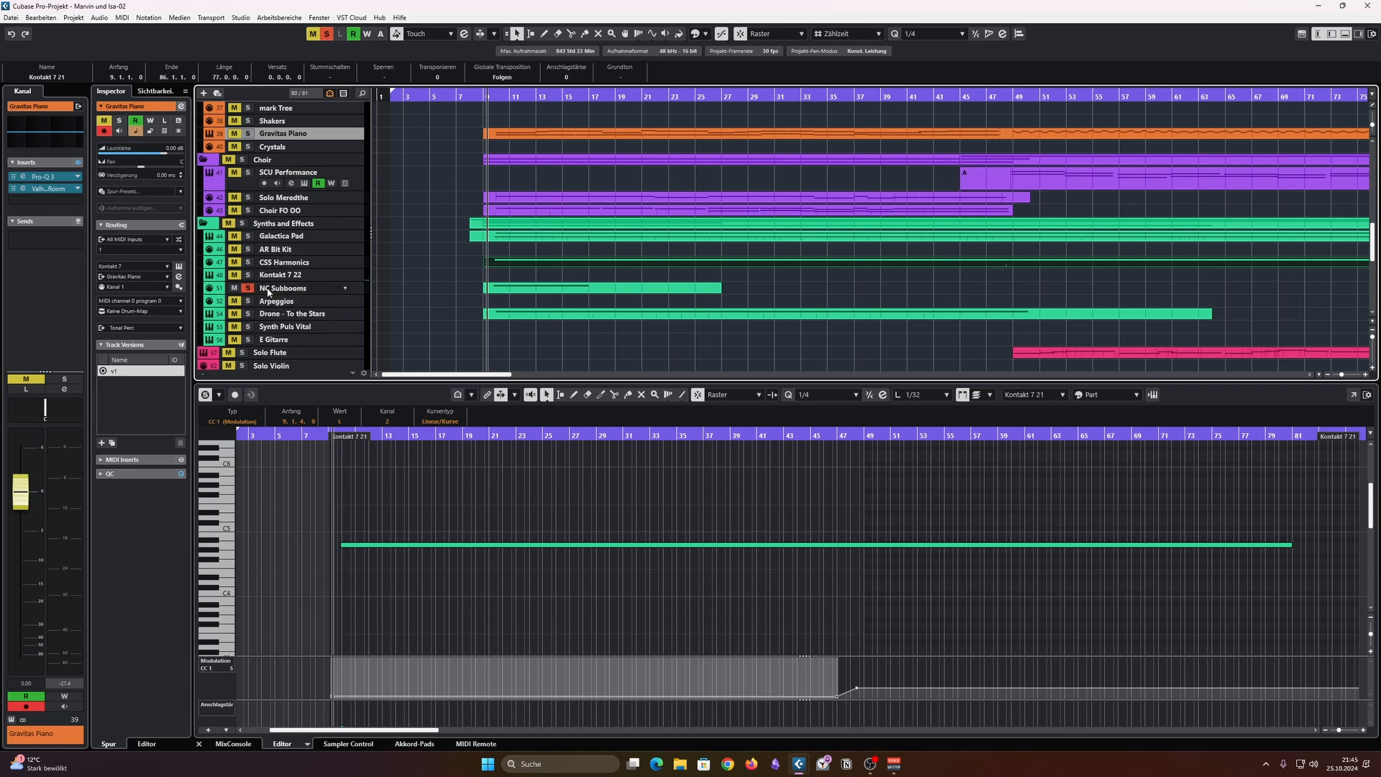
Step: Select the NC Subbooms track and increase the height of the Kontakt 7 22 track above it
click(351, 290)
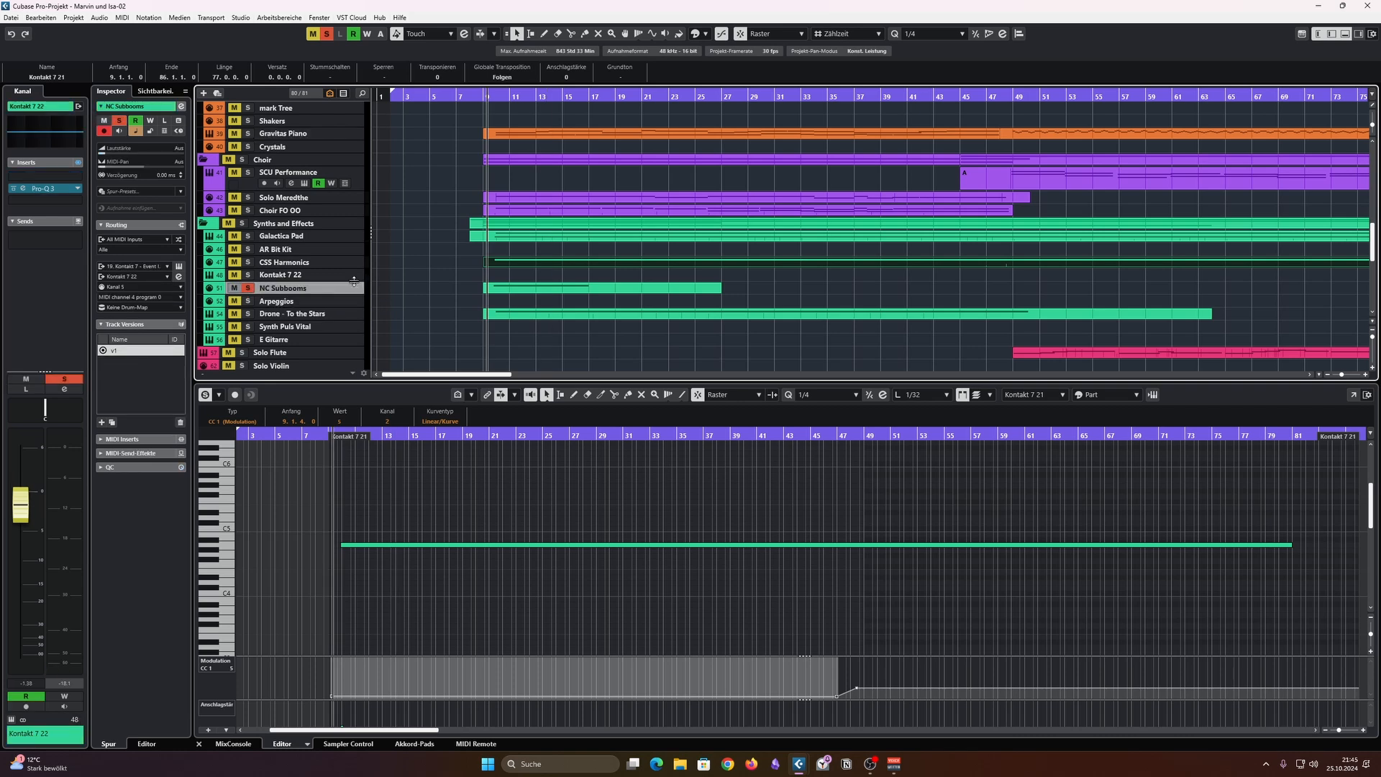
drag(353, 281, 354, 293)
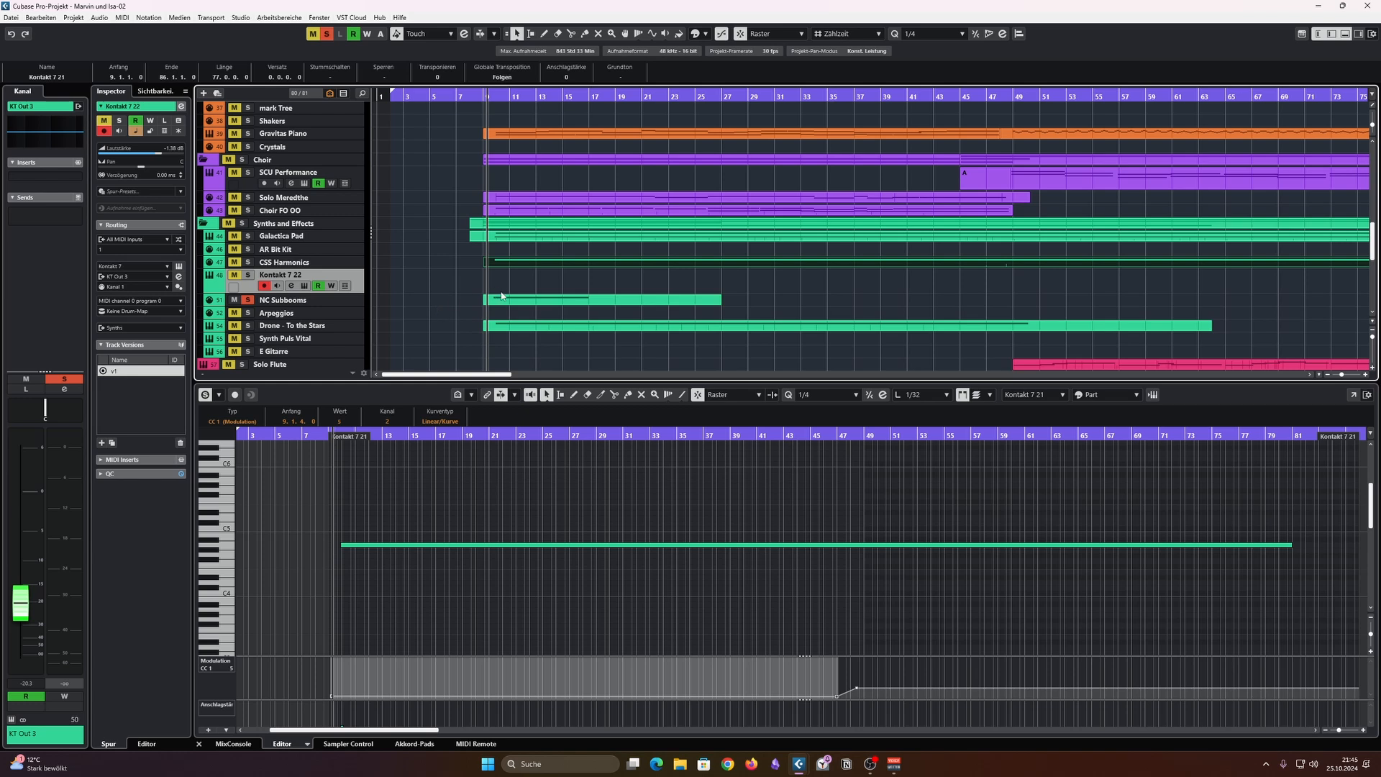
Step: Switch the solo from NC Subbooms to Drone - To the Stars and show the drone part in the Key Editor
click(247, 300)
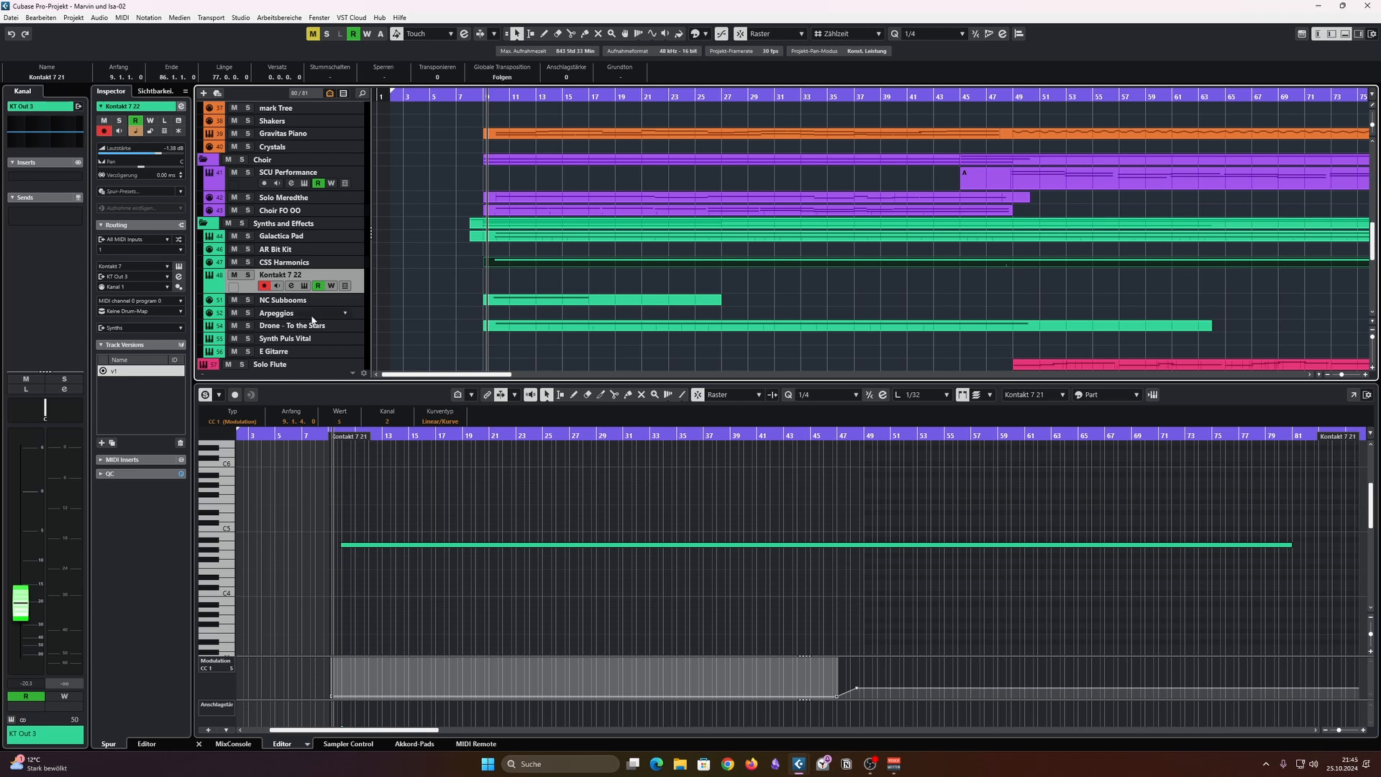
click(247, 325)
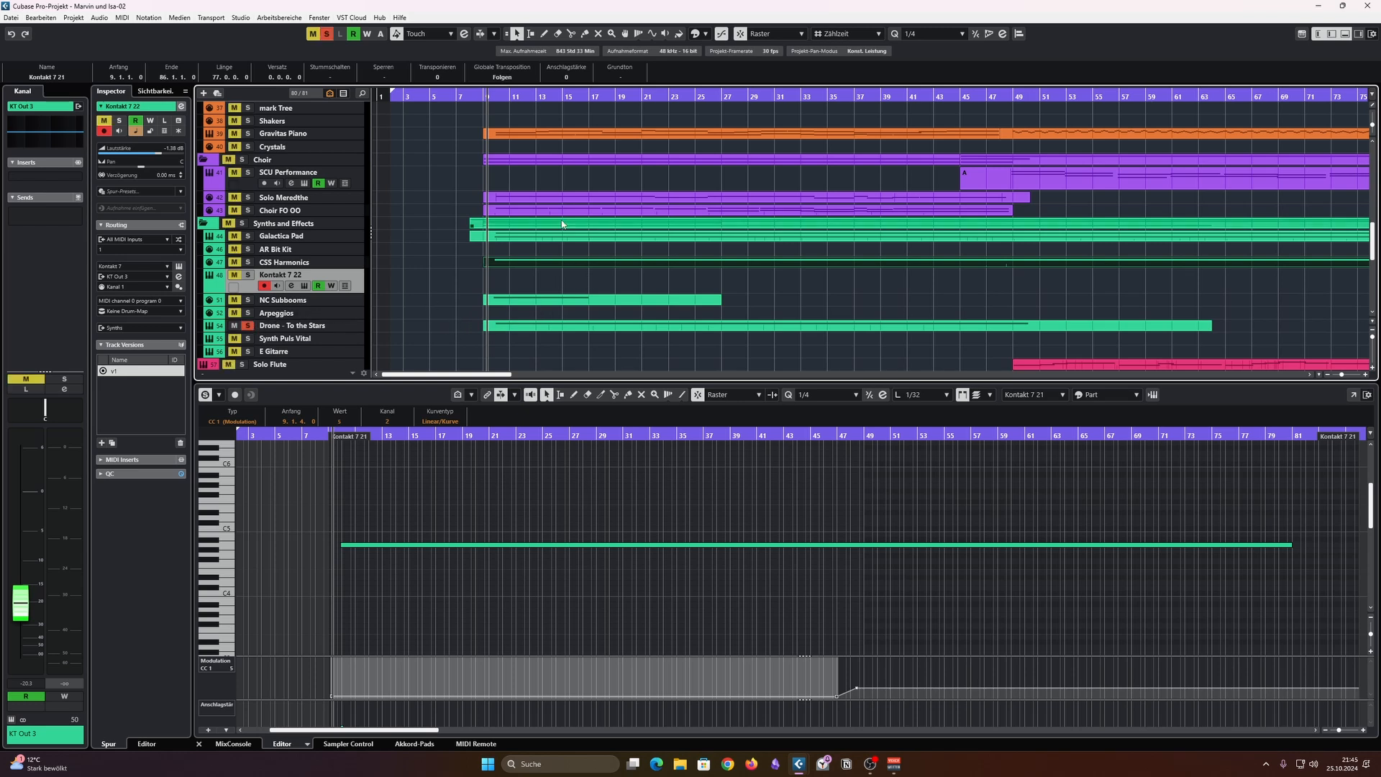
click(624, 326)
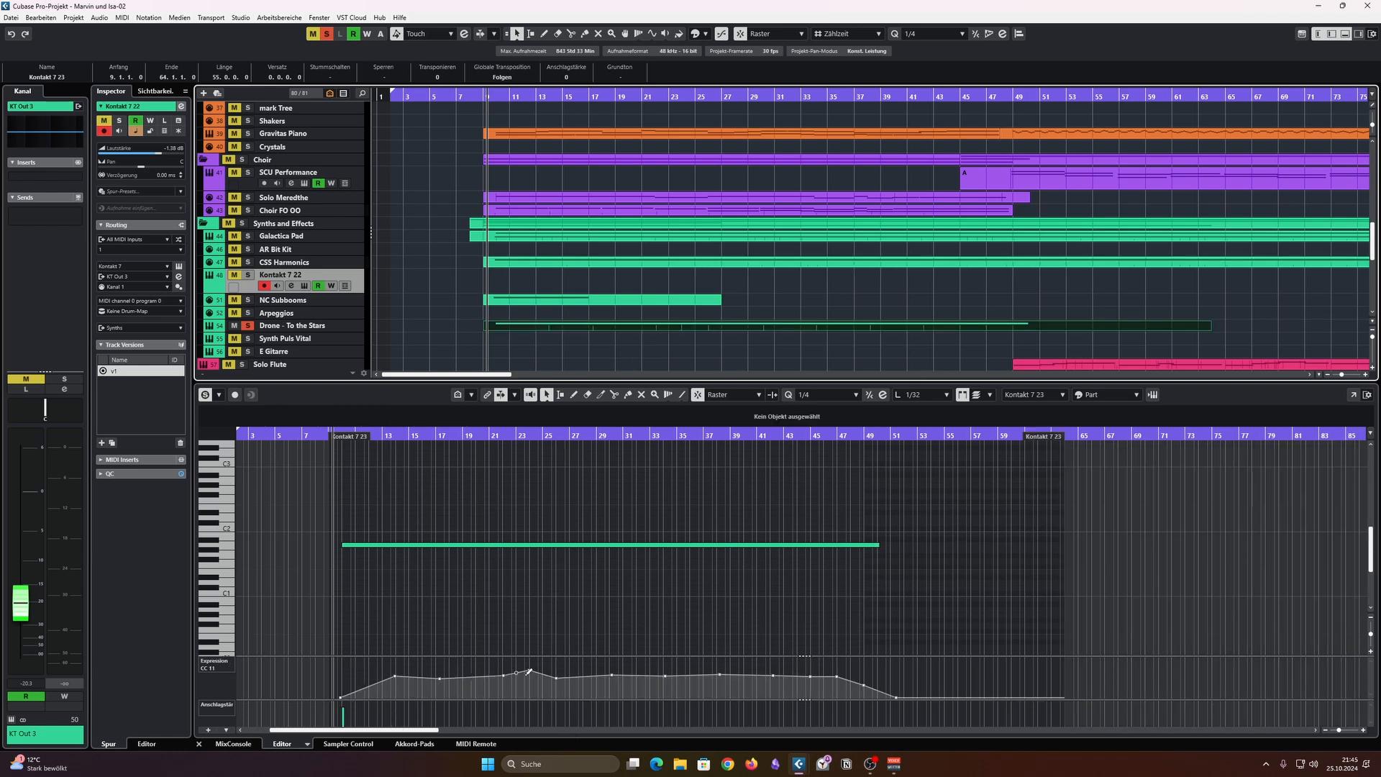
Step: Play the drone part from its beginning, continue from about bar 21, and stop playback
ctrl+scroll(524, 586, up, 3)
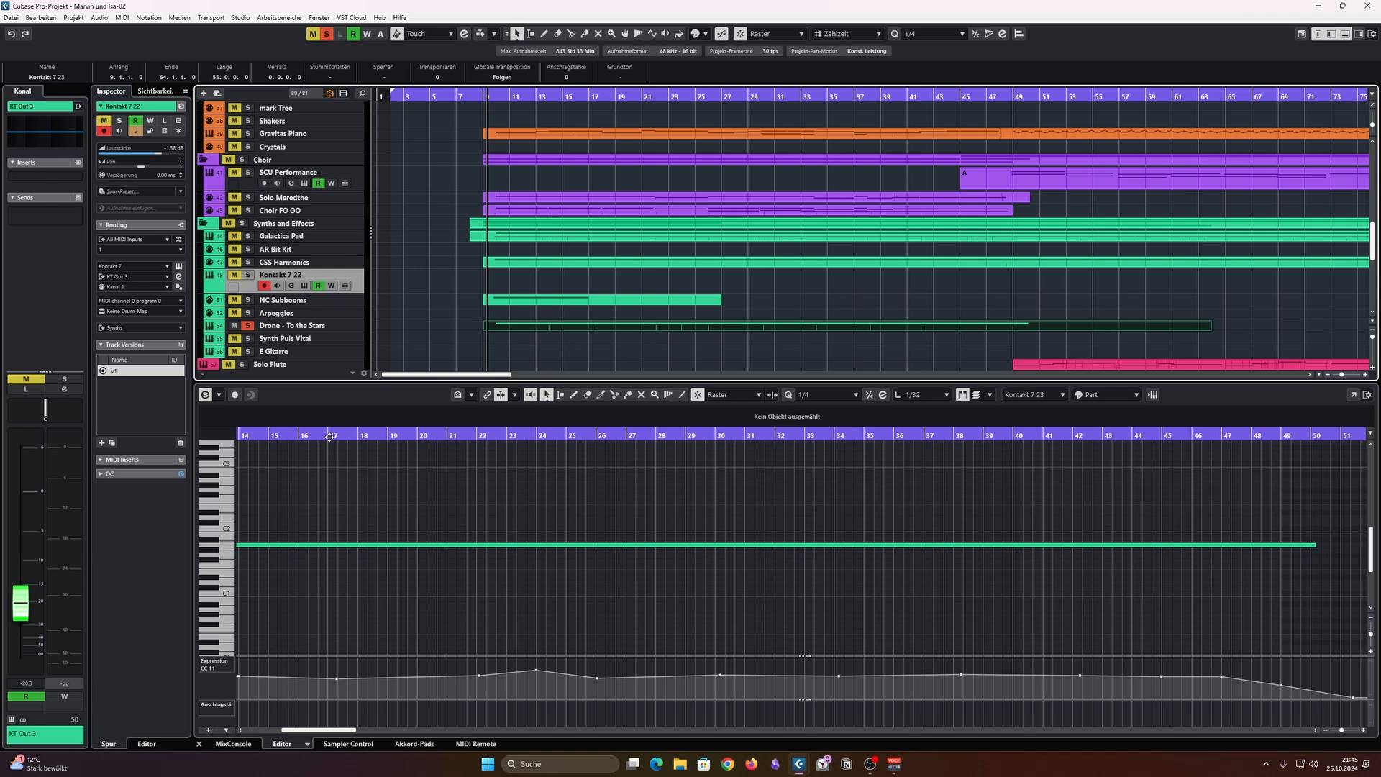
key(space)
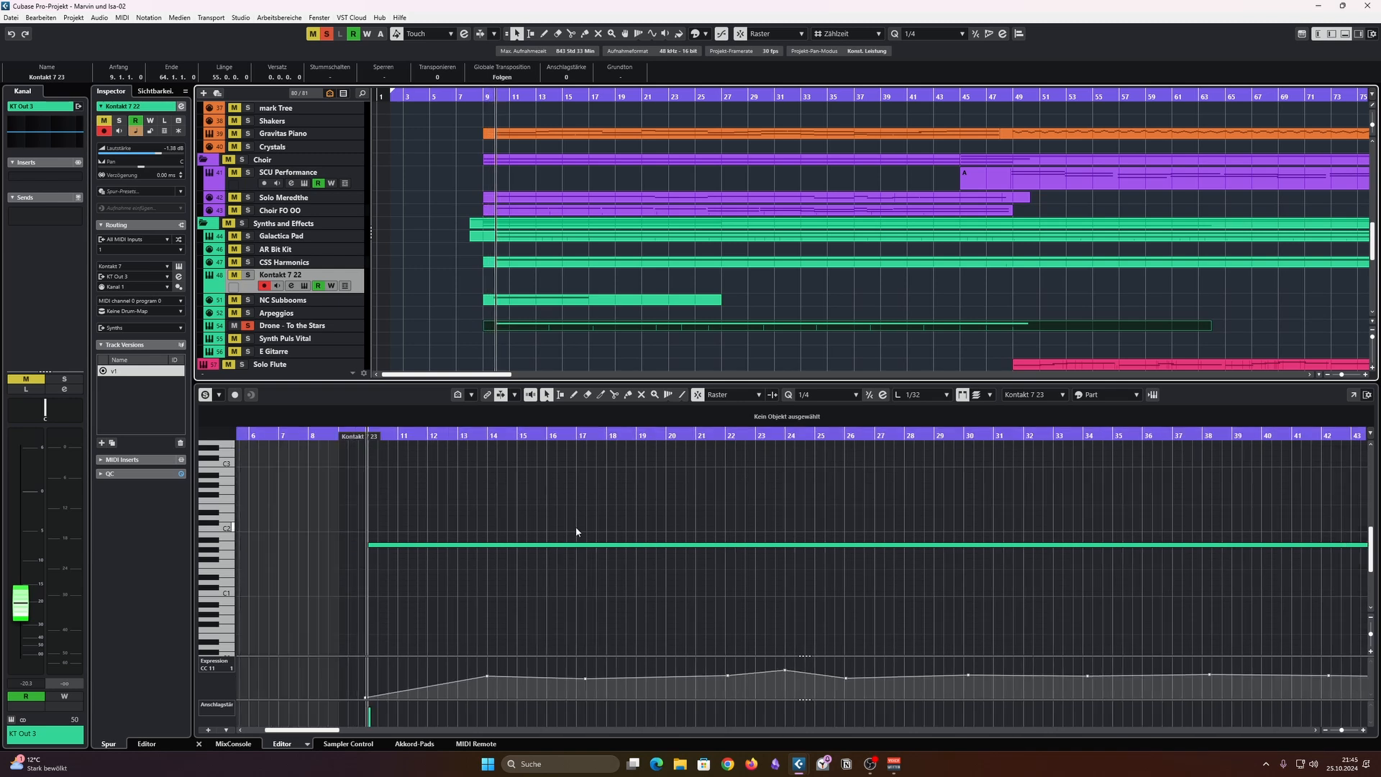
ctrl+scroll(575, 532, down, 2)
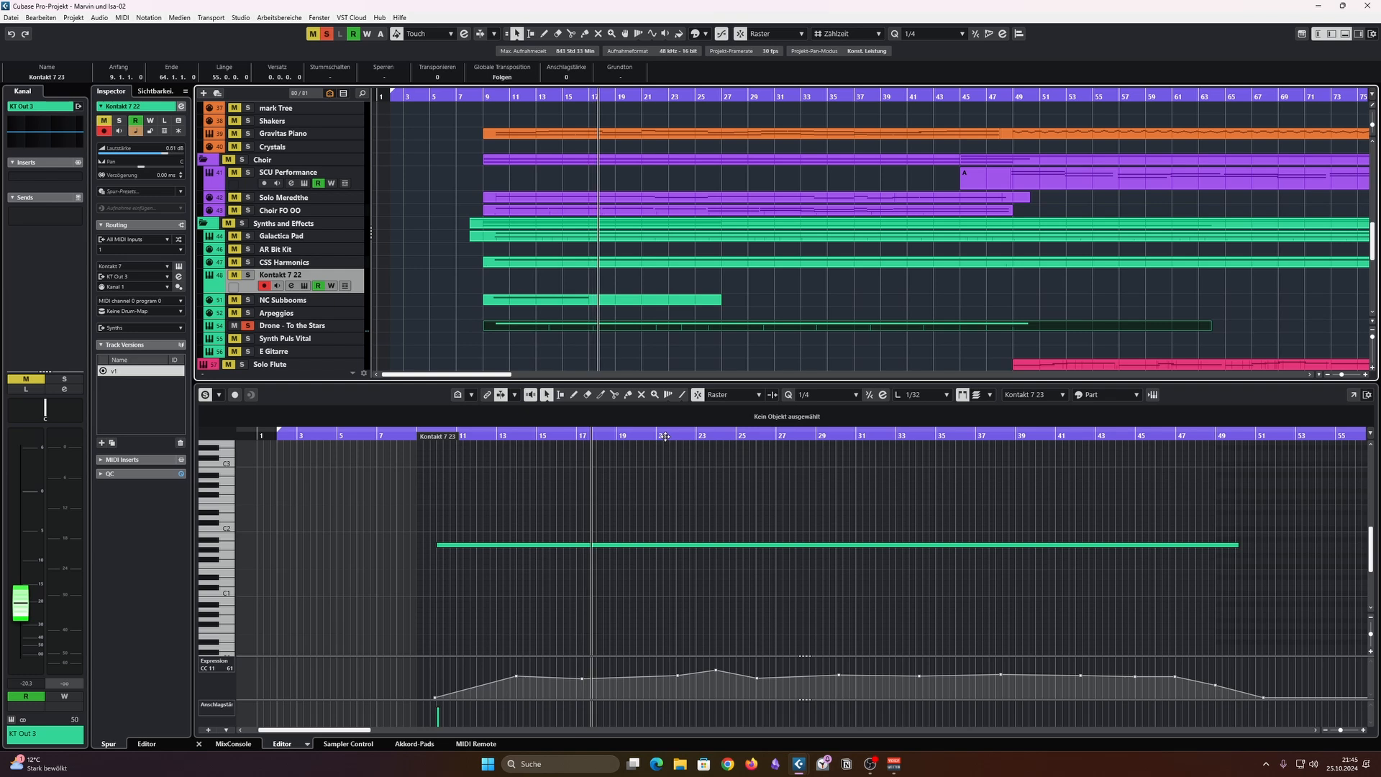
click(666, 437)
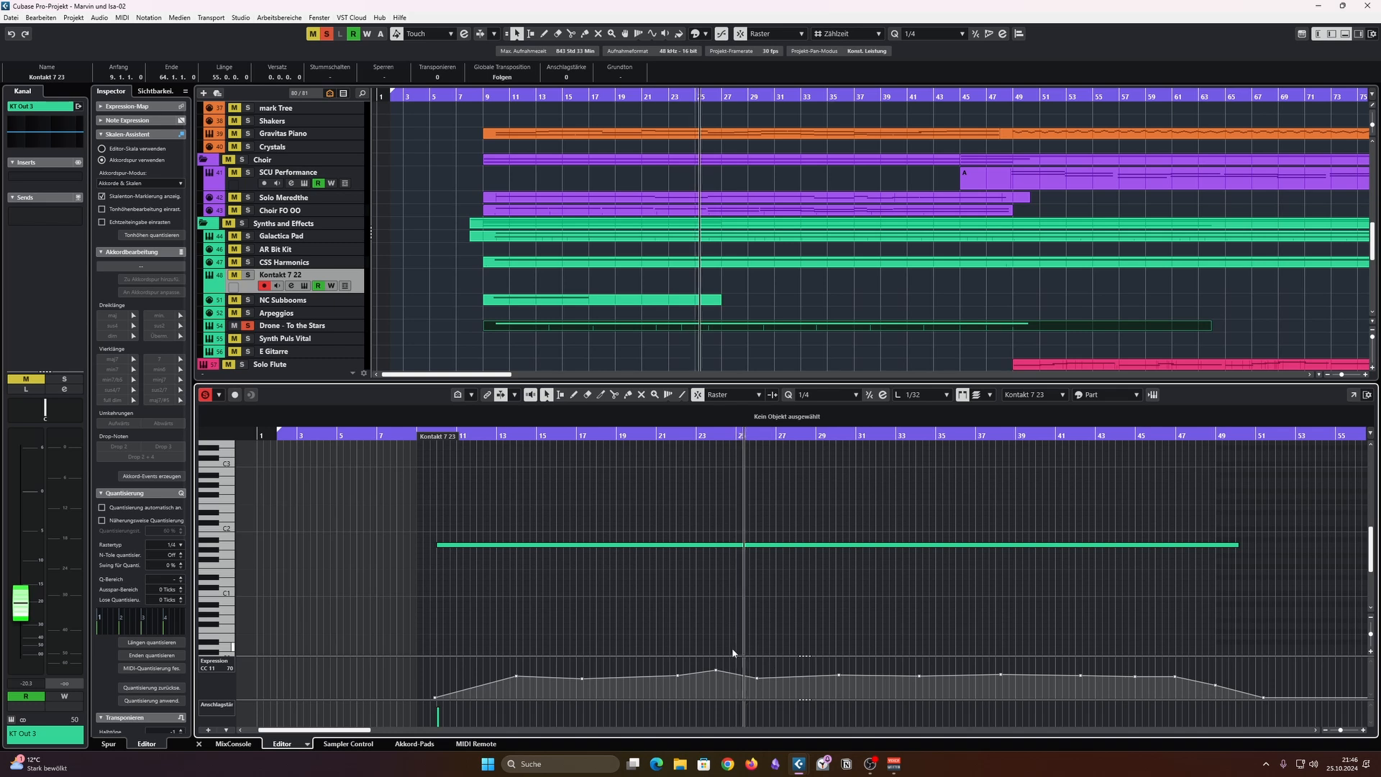
key(space)
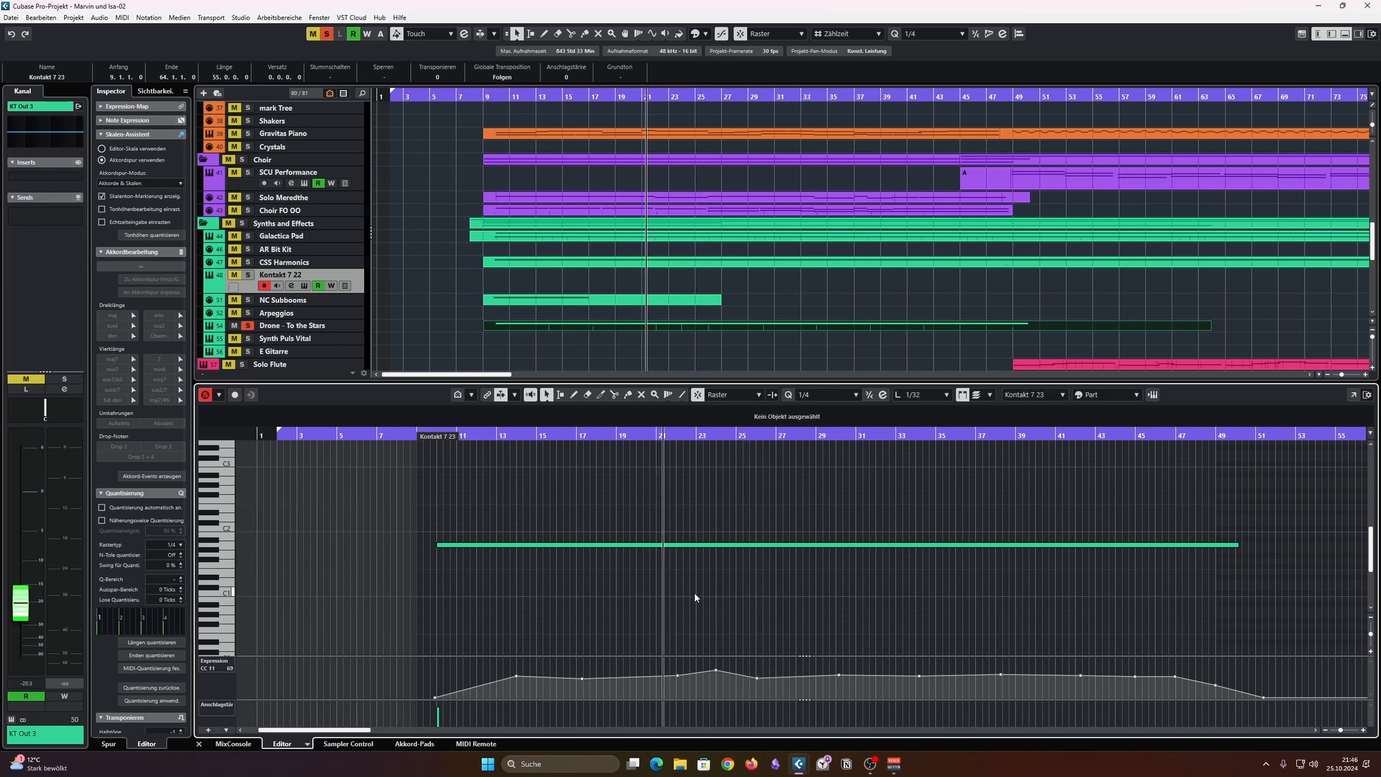
Step: Reduce the Key Editor height, then raise the Drone - To the Stars track's volume to 0.75 dB and lower it to -14.0 dB
drag(622, 382, 613, 439)
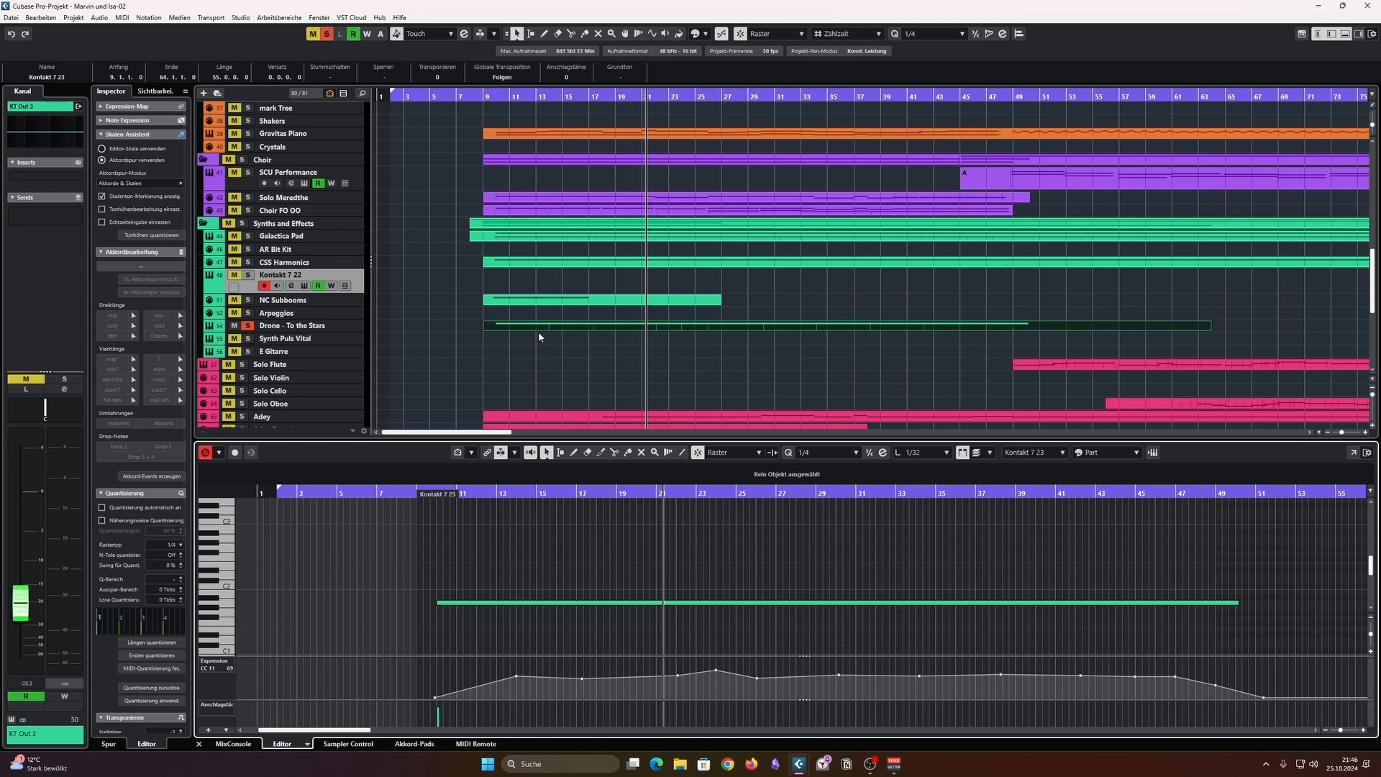
click(361, 334)
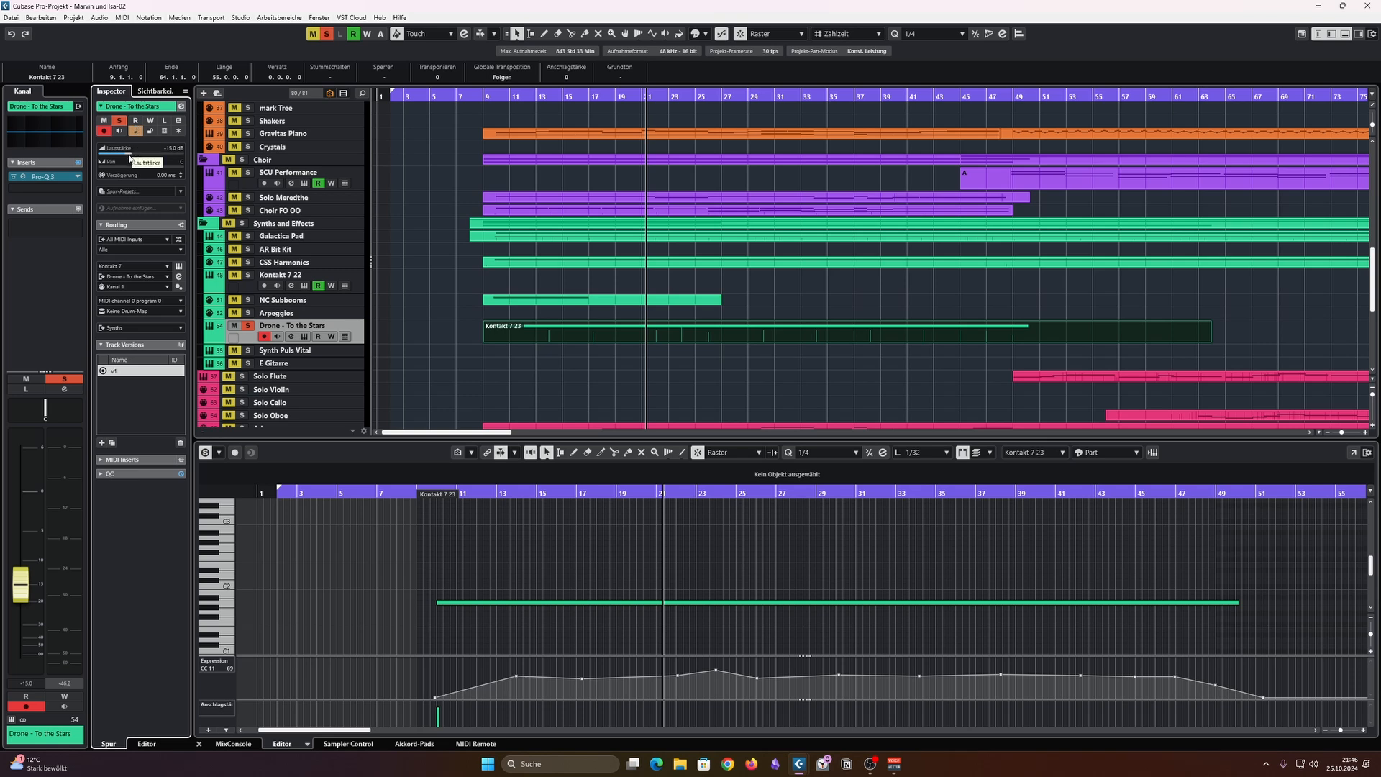
drag(131, 156, 168, 156)
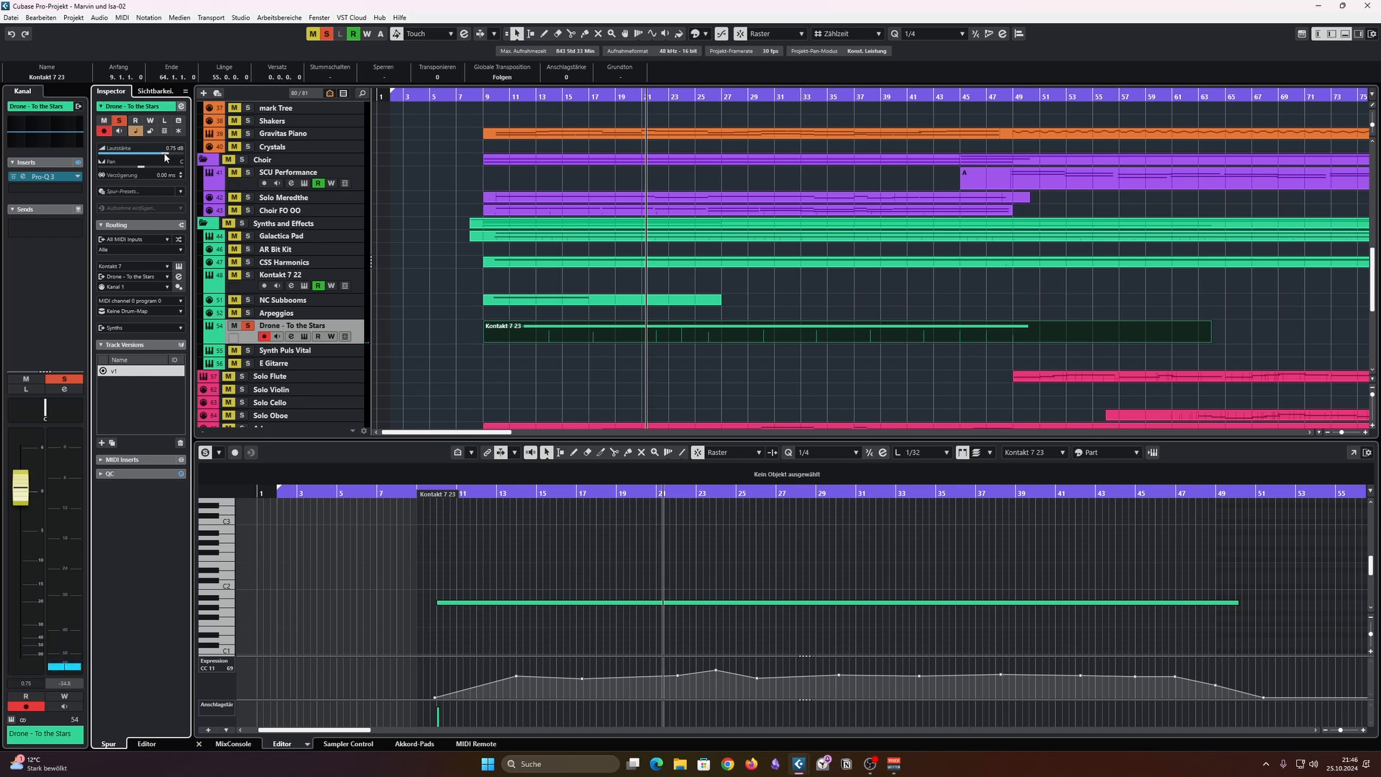
drag(165, 156, 128, 153)
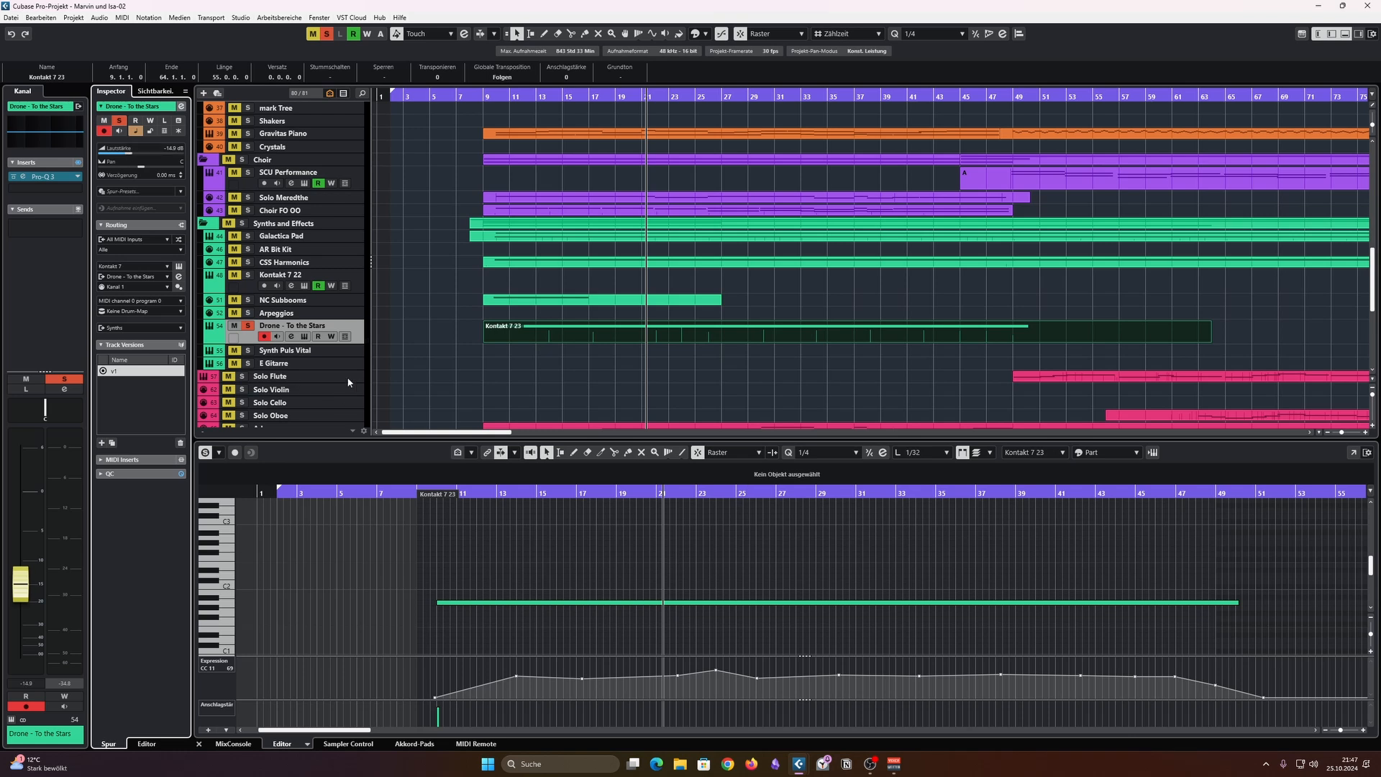
Step: Switch the solo from Drone - To the Stars to Adey Breath, play it from about bar 10, and stop playback
click(249, 327)
scroll(575, 360, down, 3)
scroll(652, 354, up, 3)
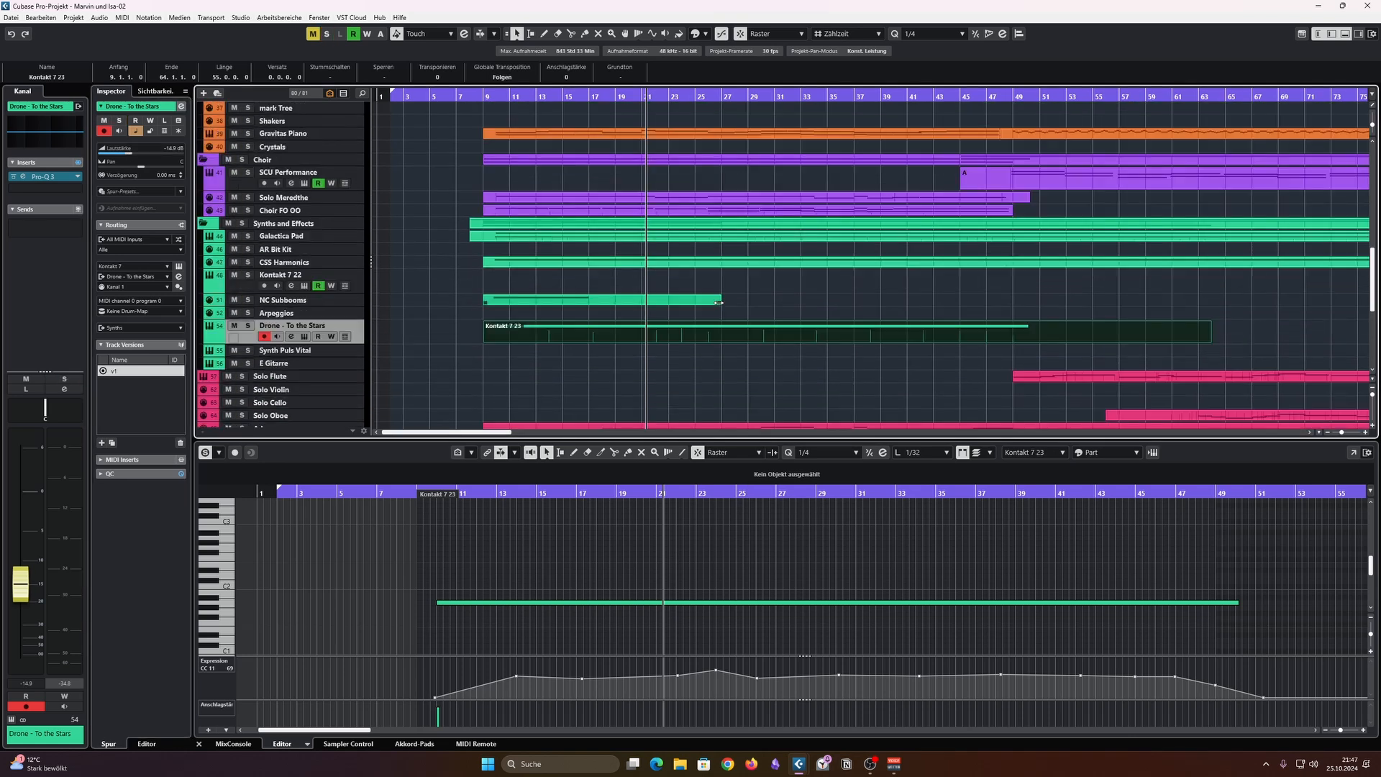
scroll(714, 329, down, 3)
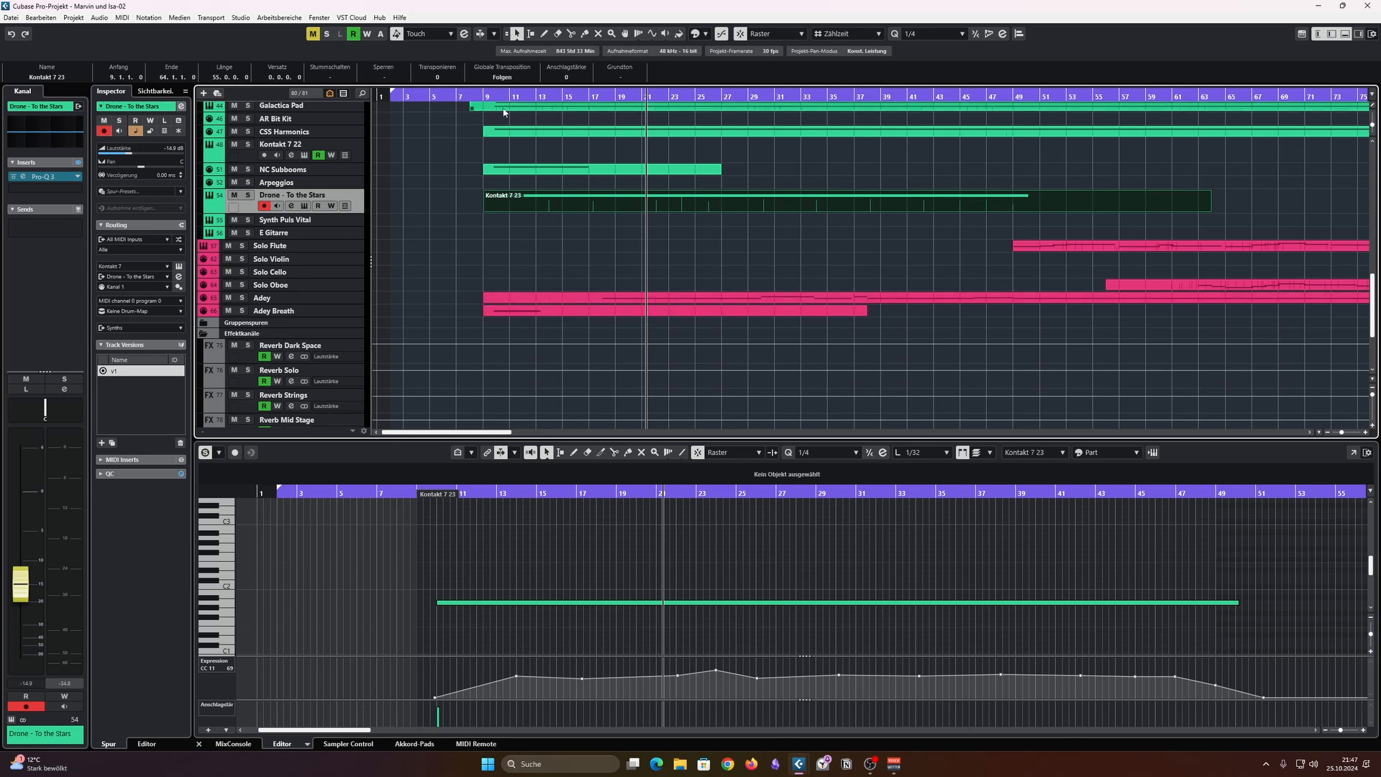
key(space)
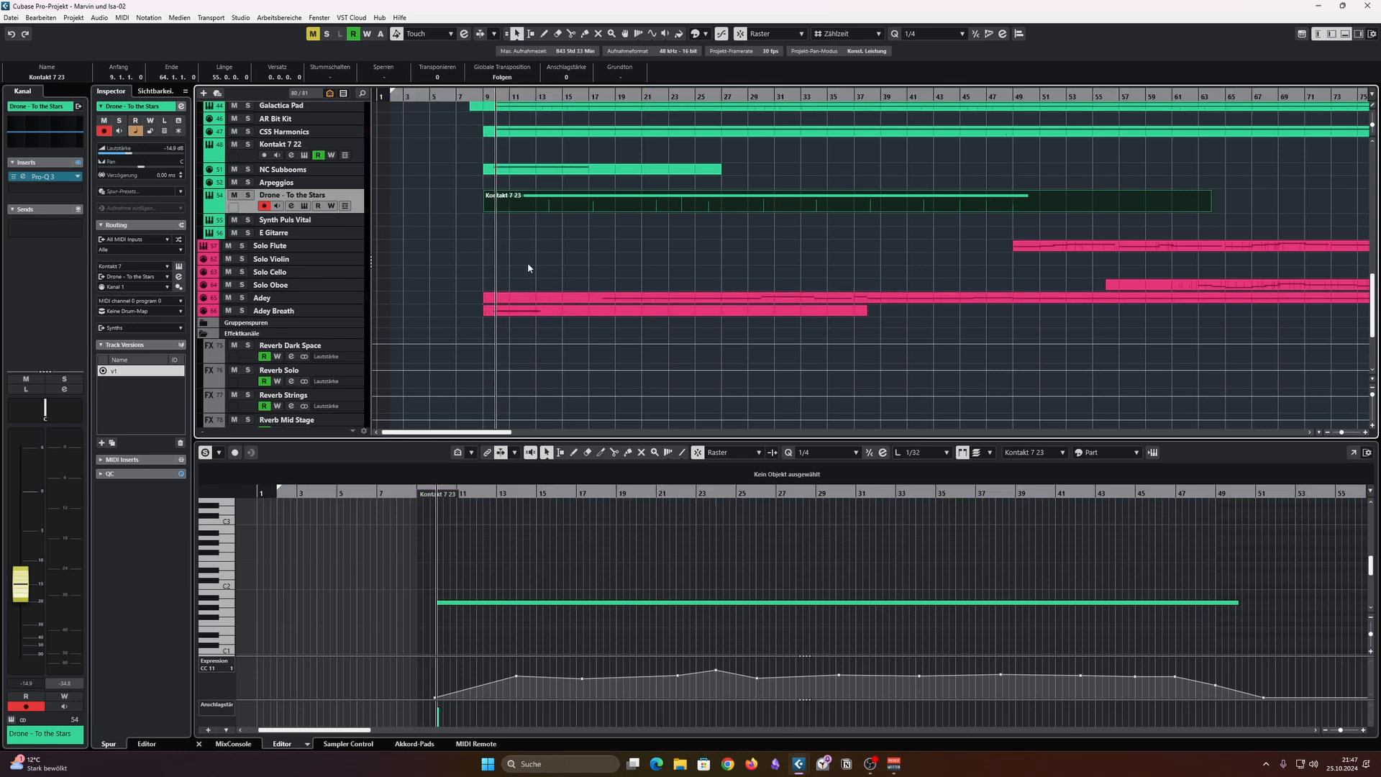
click(243, 312)
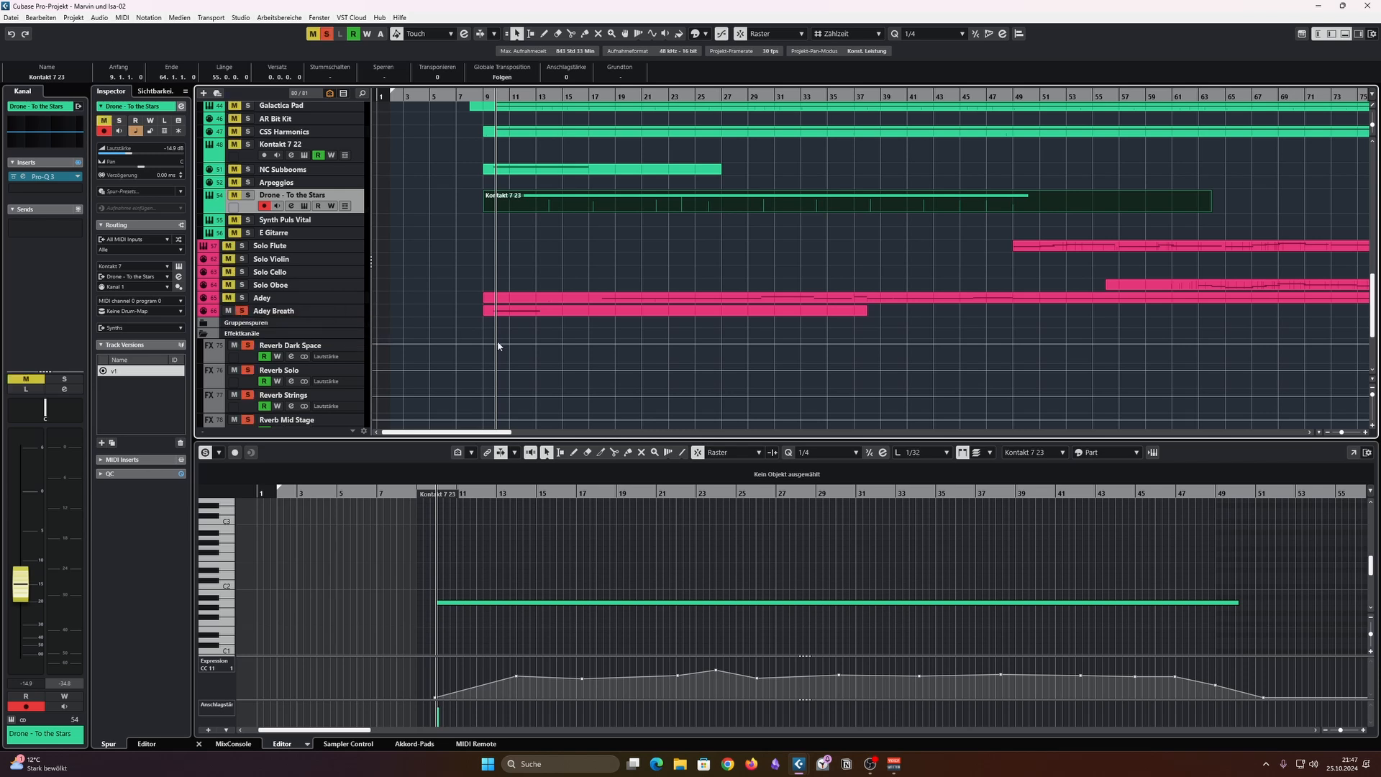
key(space)
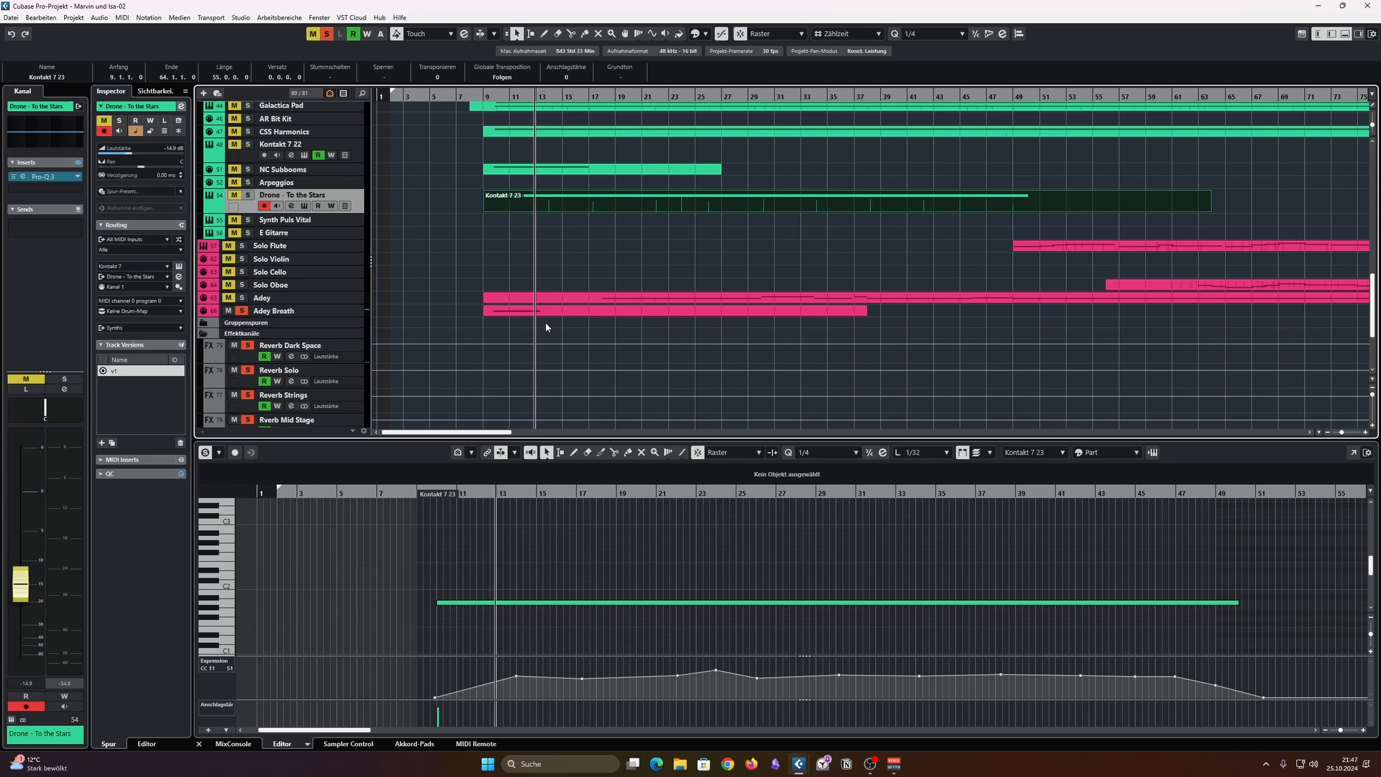
key(space)
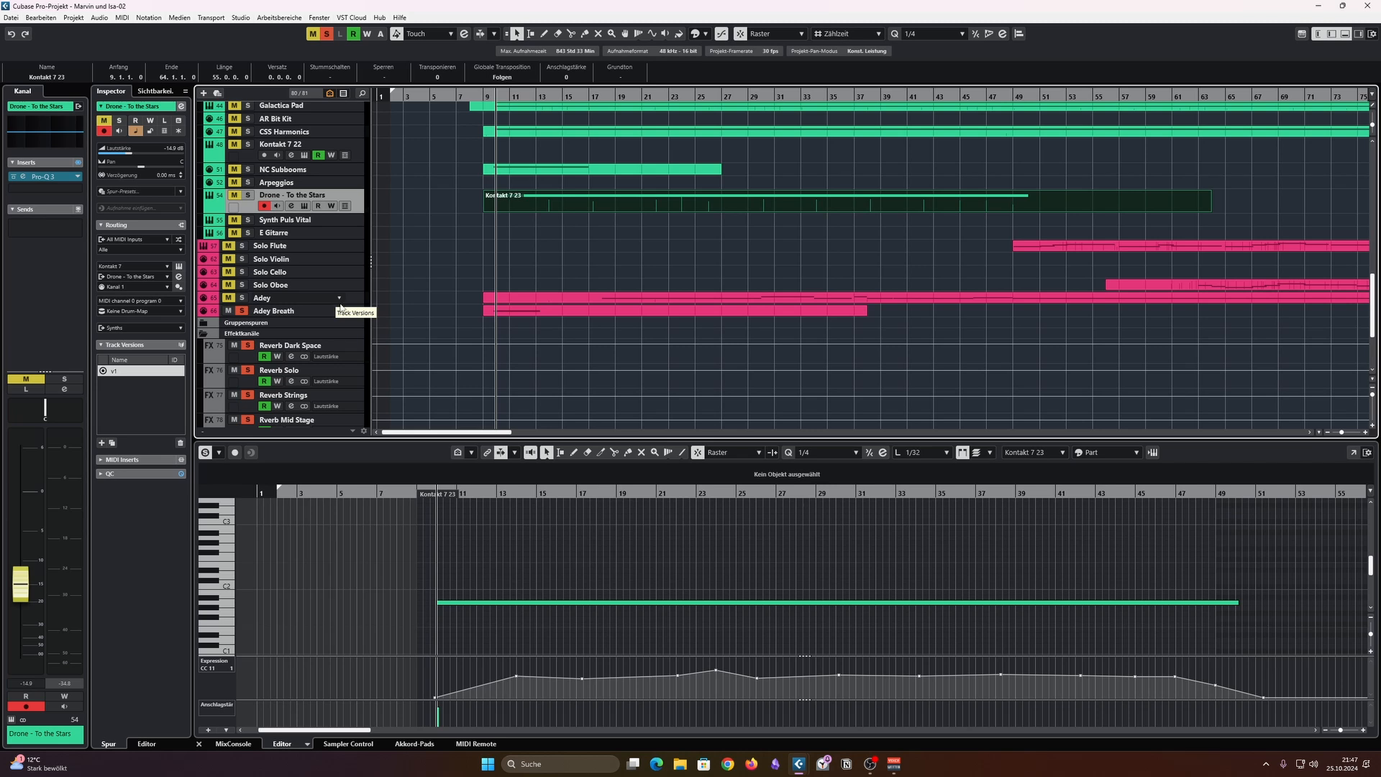
Step: Switch the solo from Adey Breath to Adey, set the playback position near bar 18 and show the Adey part in the Key Editor
click(245, 300)
click(242, 310)
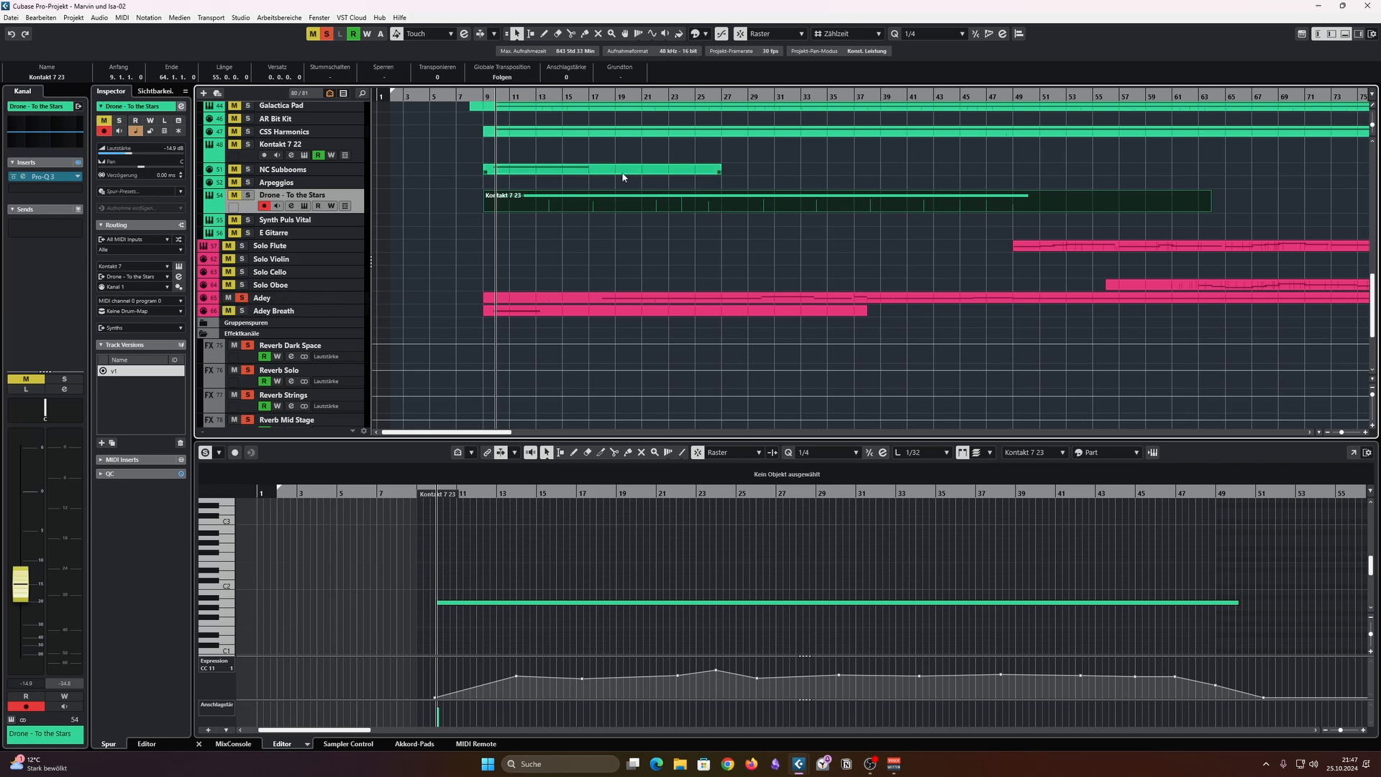
click(605, 95)
click(740, 310)
click(749, 297)
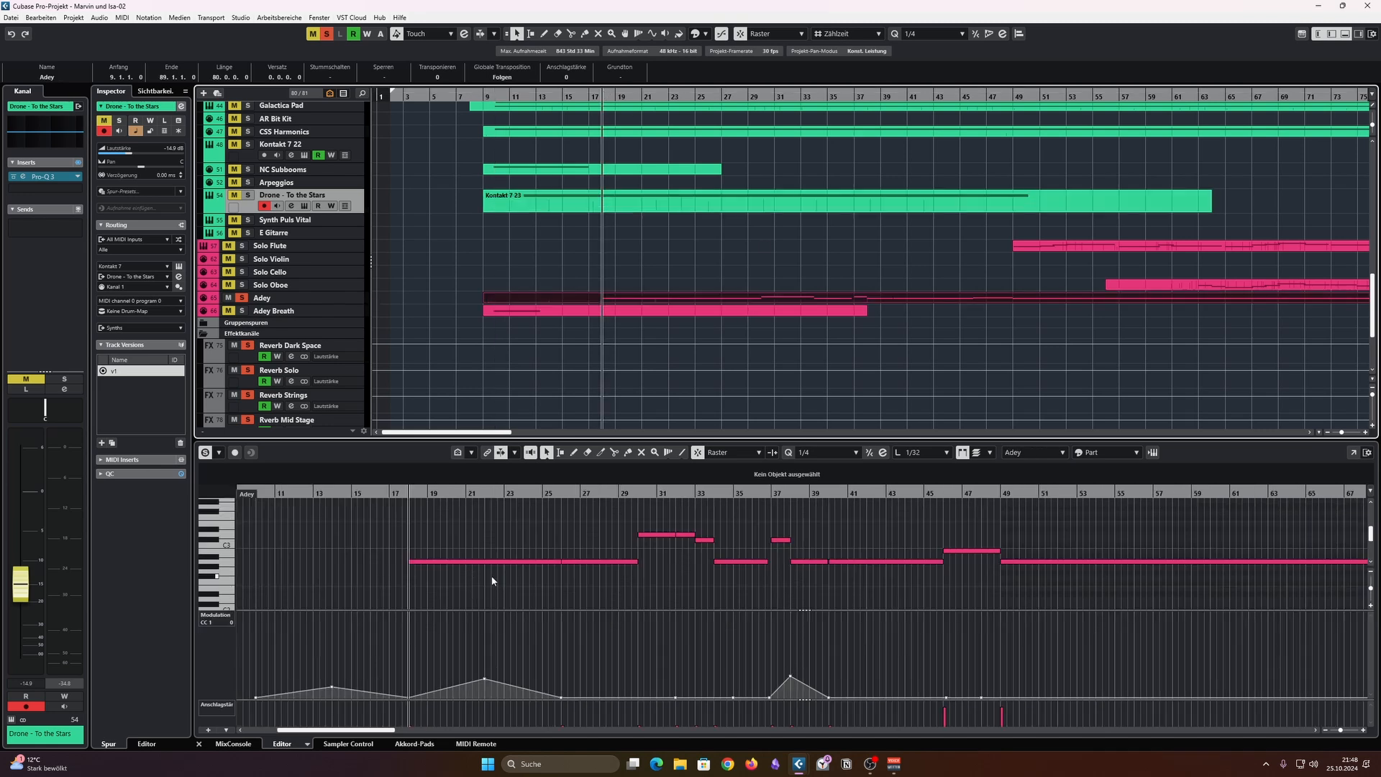
Step: Select the opening Adey notes from bar 18 to about bar 30 and increase the Key Editor height
scroll(512, 606, up, 1)
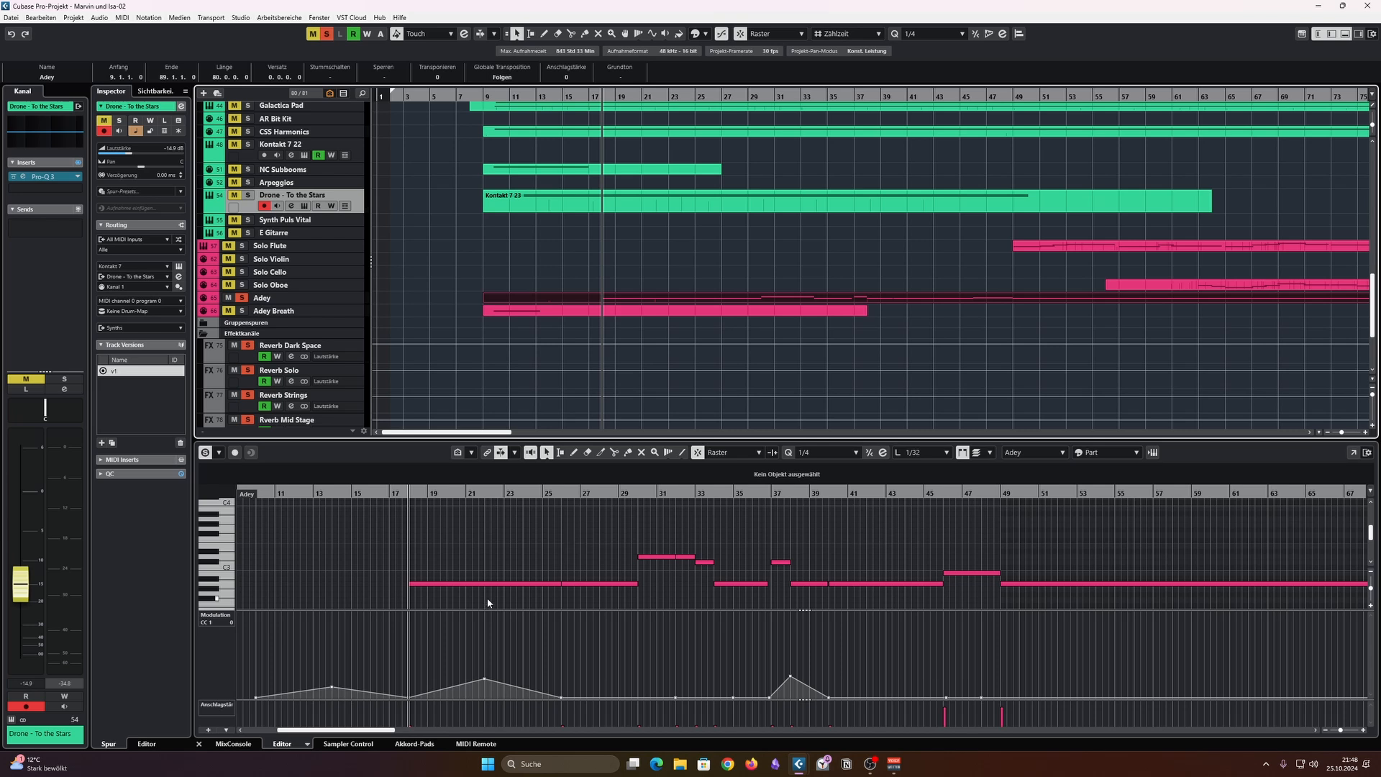
drag(397, 563, 603, 605)
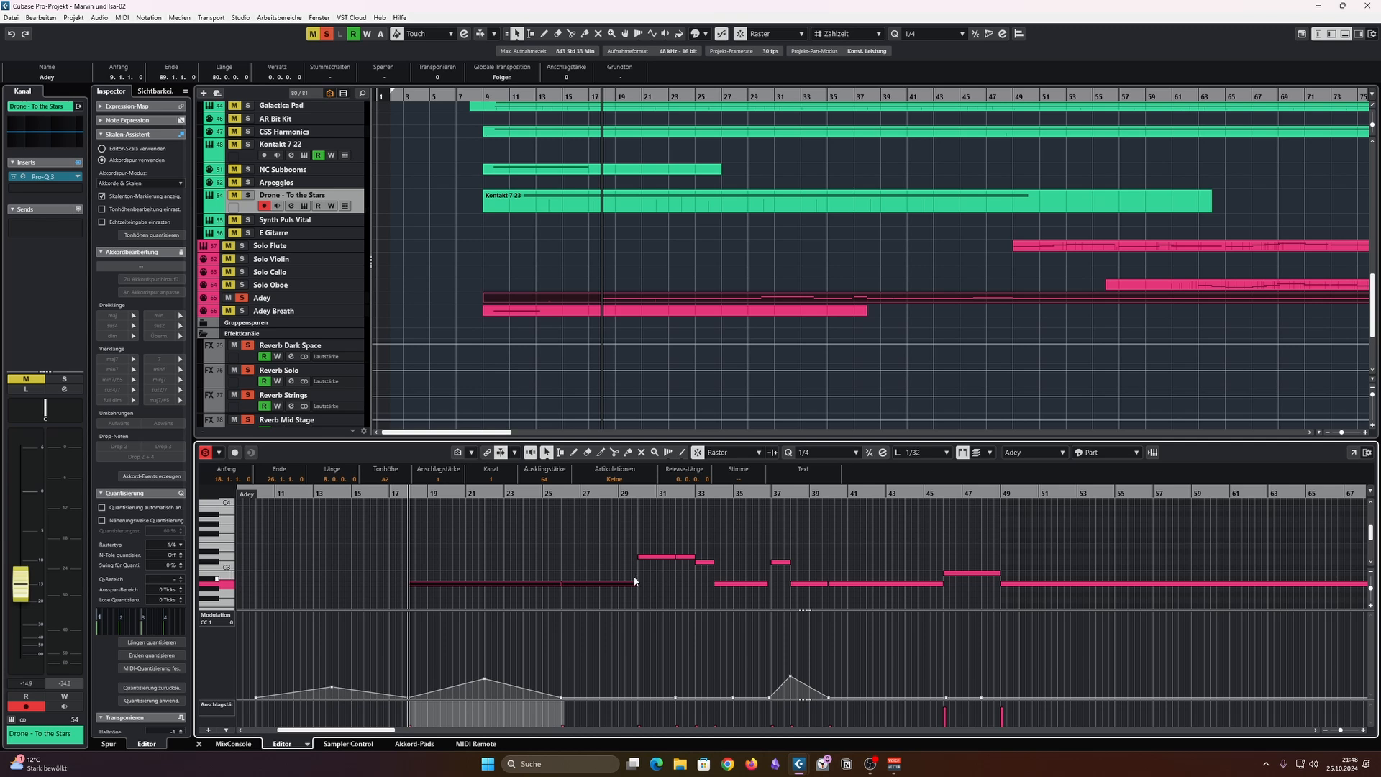
drag(643, 436, 643, 341)
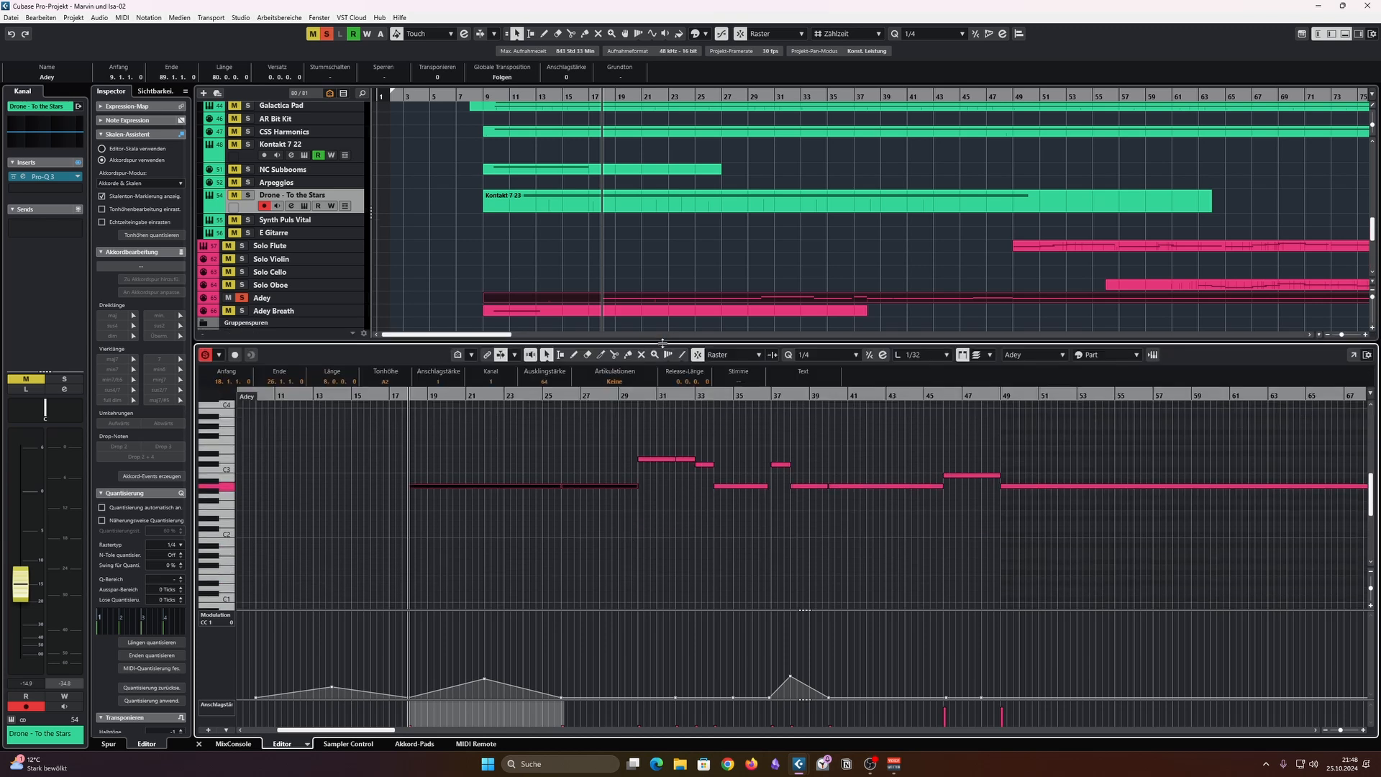
Step: Look over the Adey part in the Key Editor and shrink the editor to show the percussion, choir and synth tracks
scroll(659, 461, up, 3)
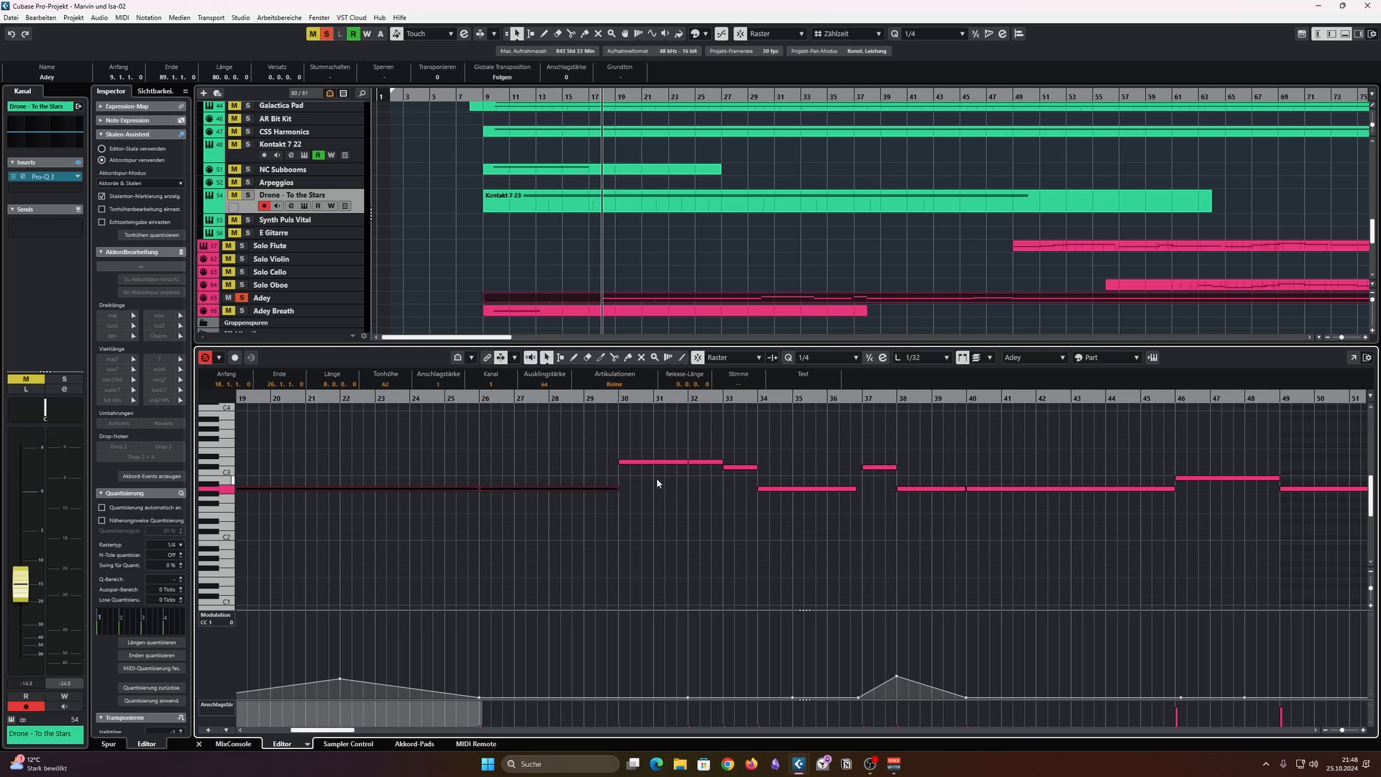
scroll(651, 481, down, 3)
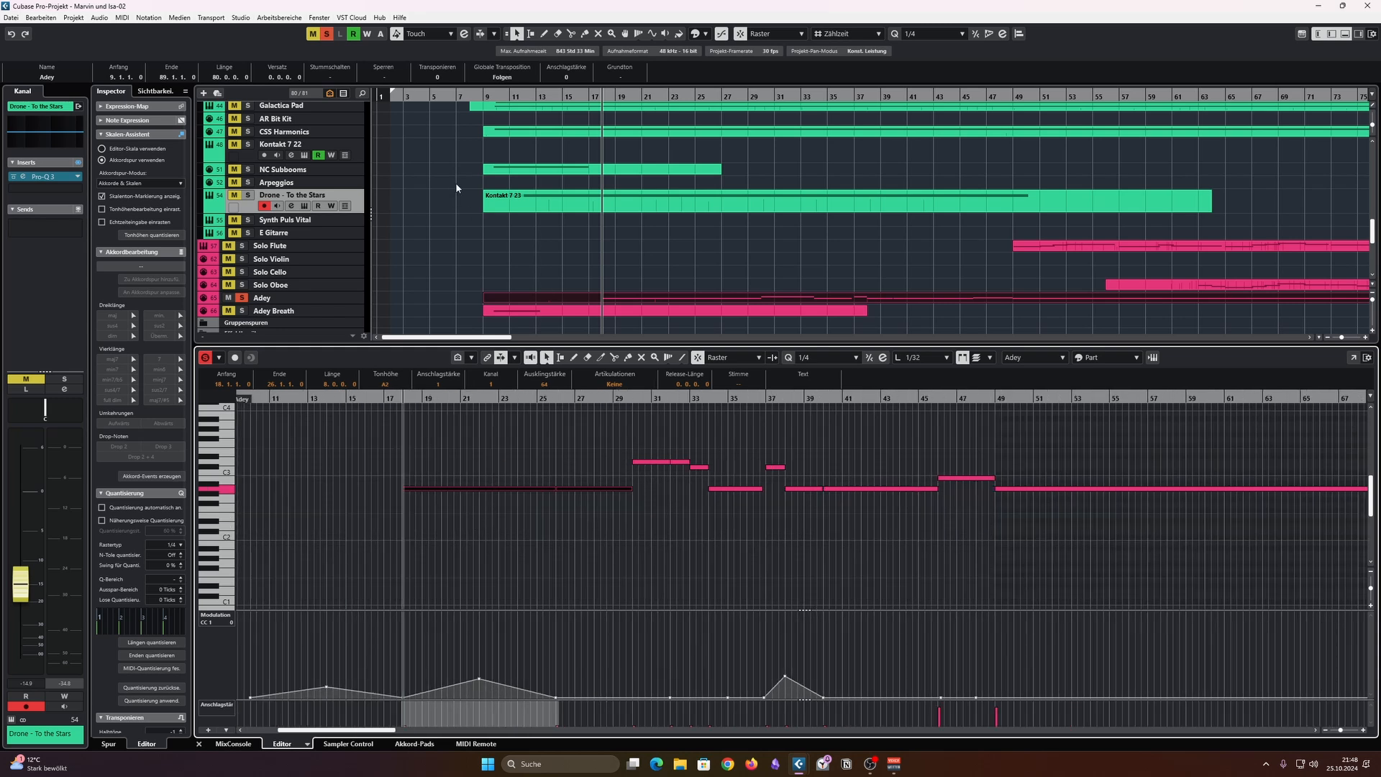
drag(567, 343, 568, 466)
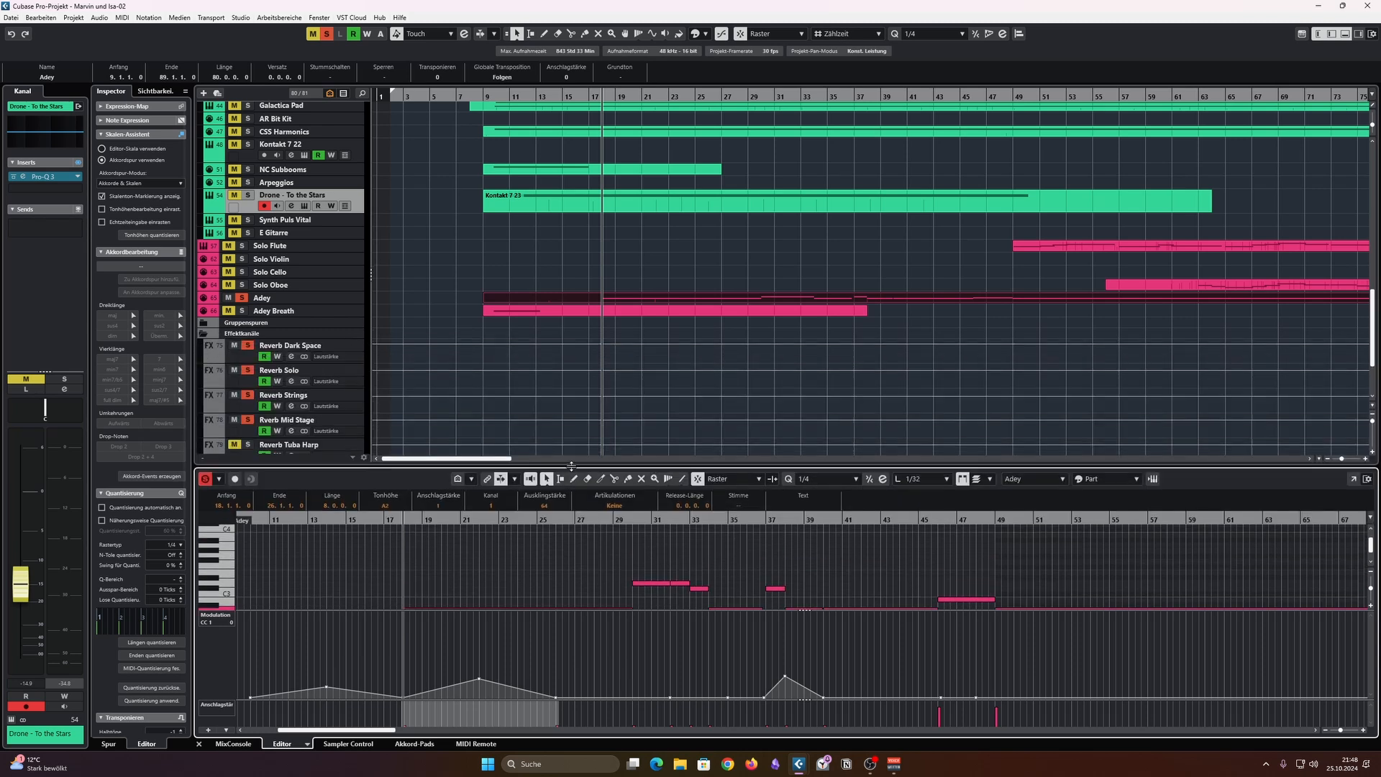
scroll(630, 334, up, 2)
scroll(630, 334, up, 2)
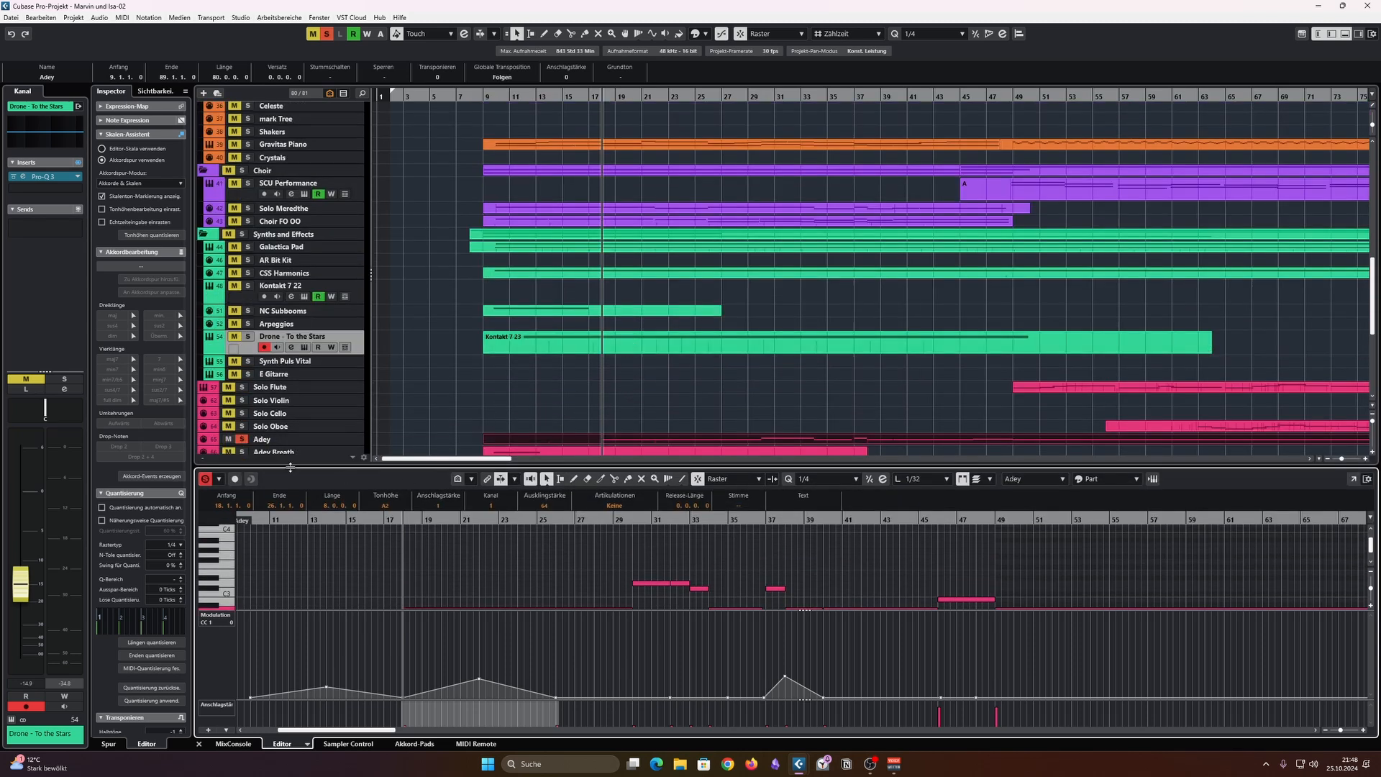
Step: Play the soloed Adey part from bars 18, 30 and about 36 with the Key Editor enlarged, and stop playback
key(space)
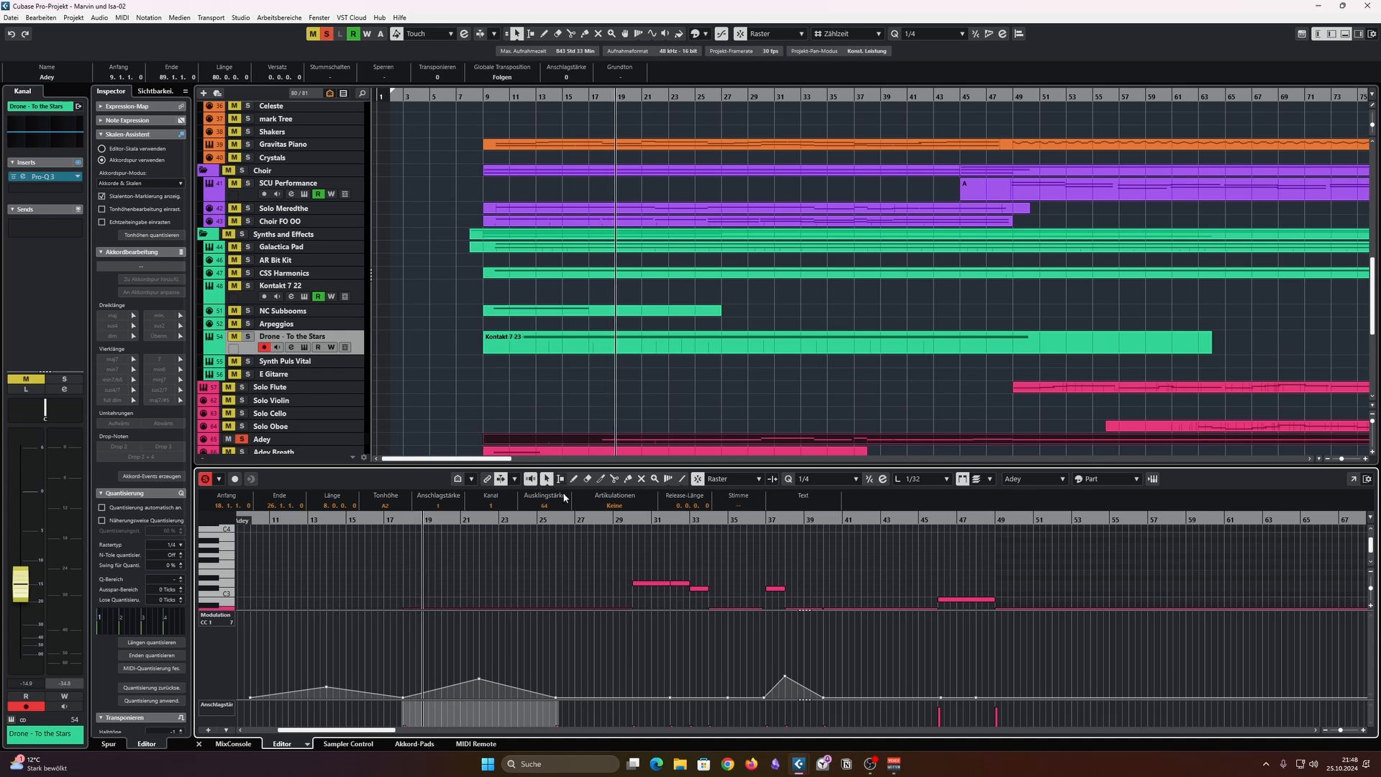
drag(635, 468, 635, 357)
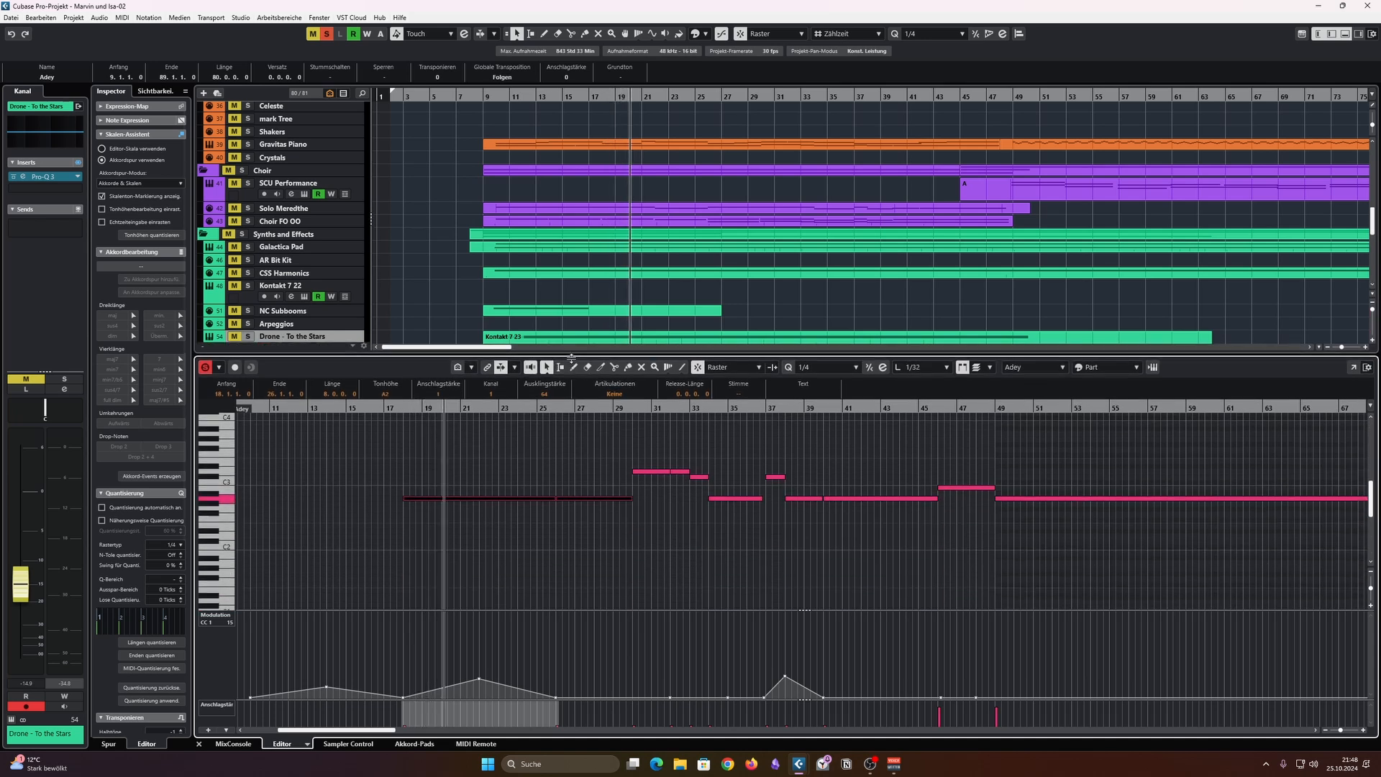
click(635, 409)
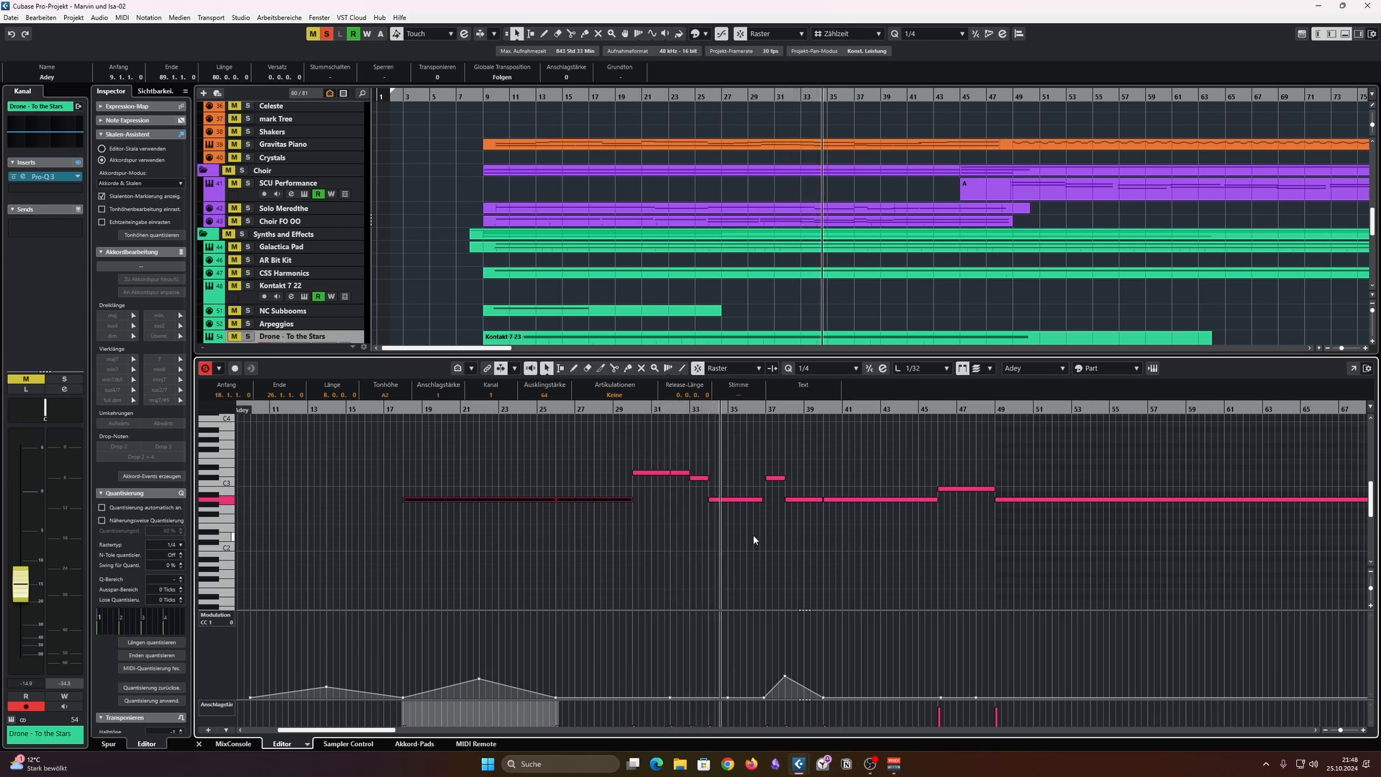
key(space)
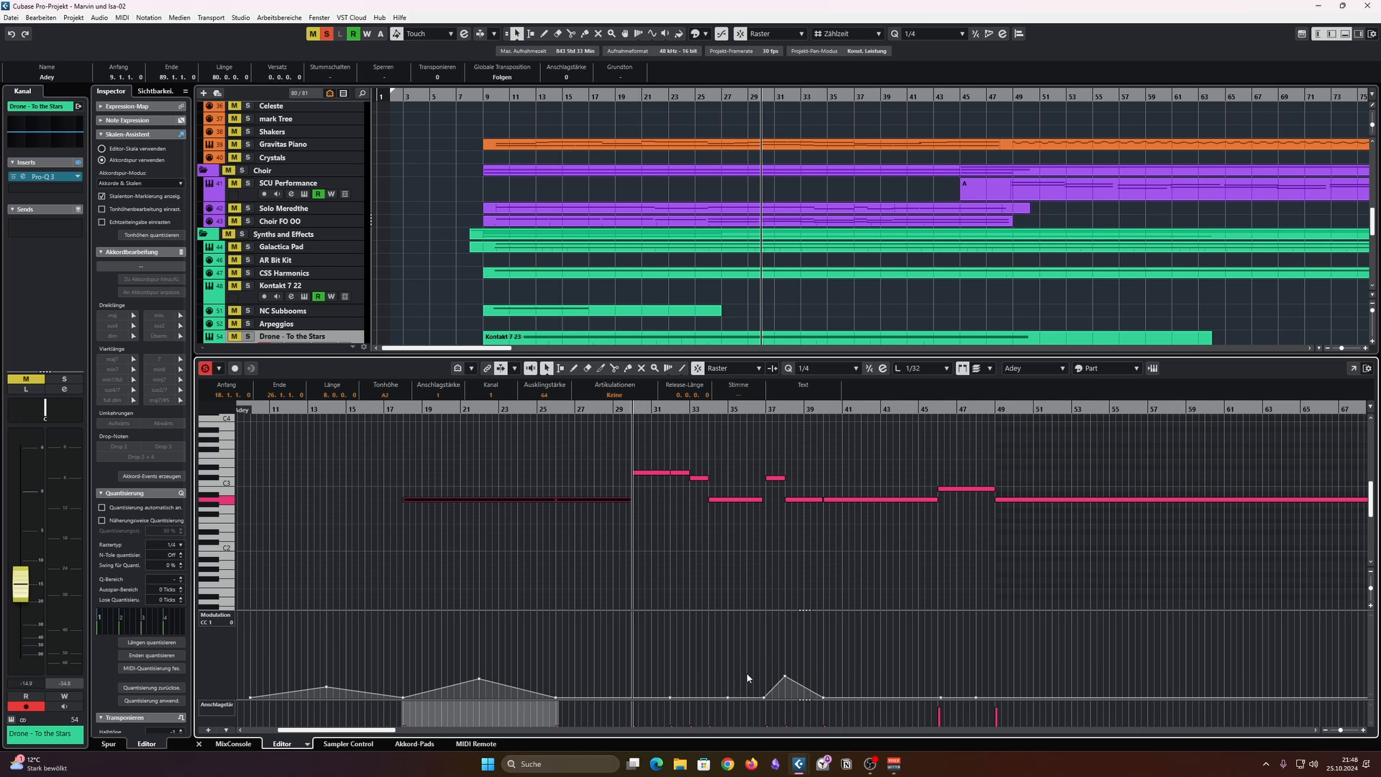
click(753, 409)
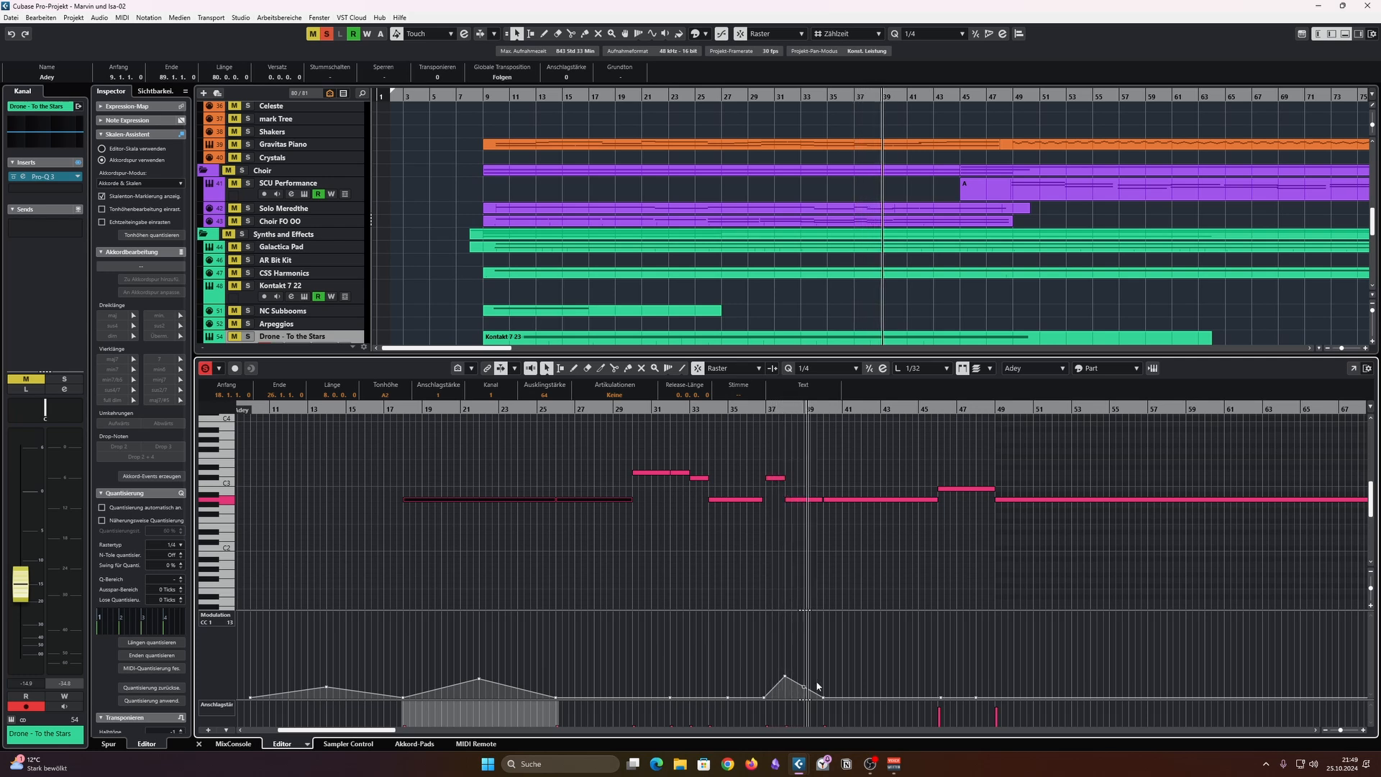
key(space)
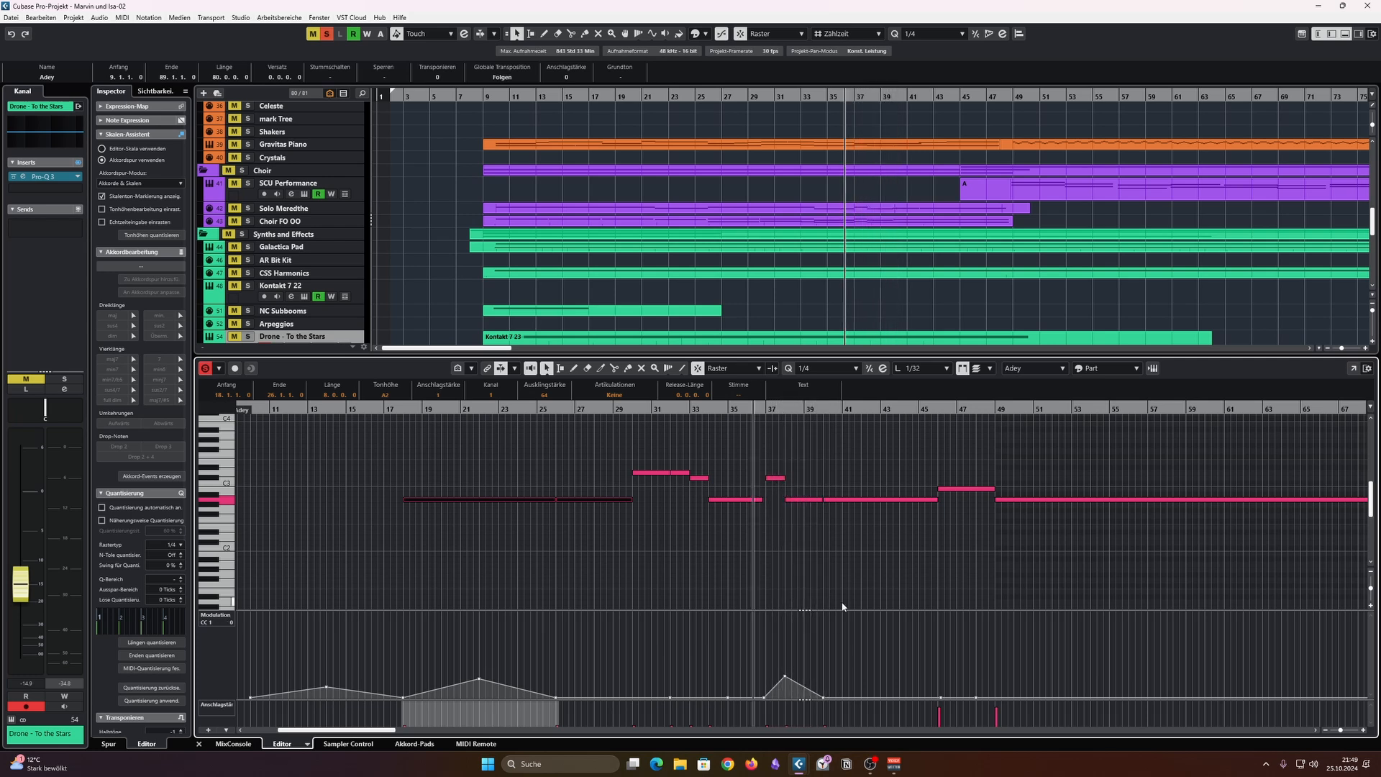
Step: Reduce the Key Editor height and set the playback position to about bar 9 with the percussion tracks in view
drag(895, 357, 843, 612)
scroll(857, 401, down, 2)
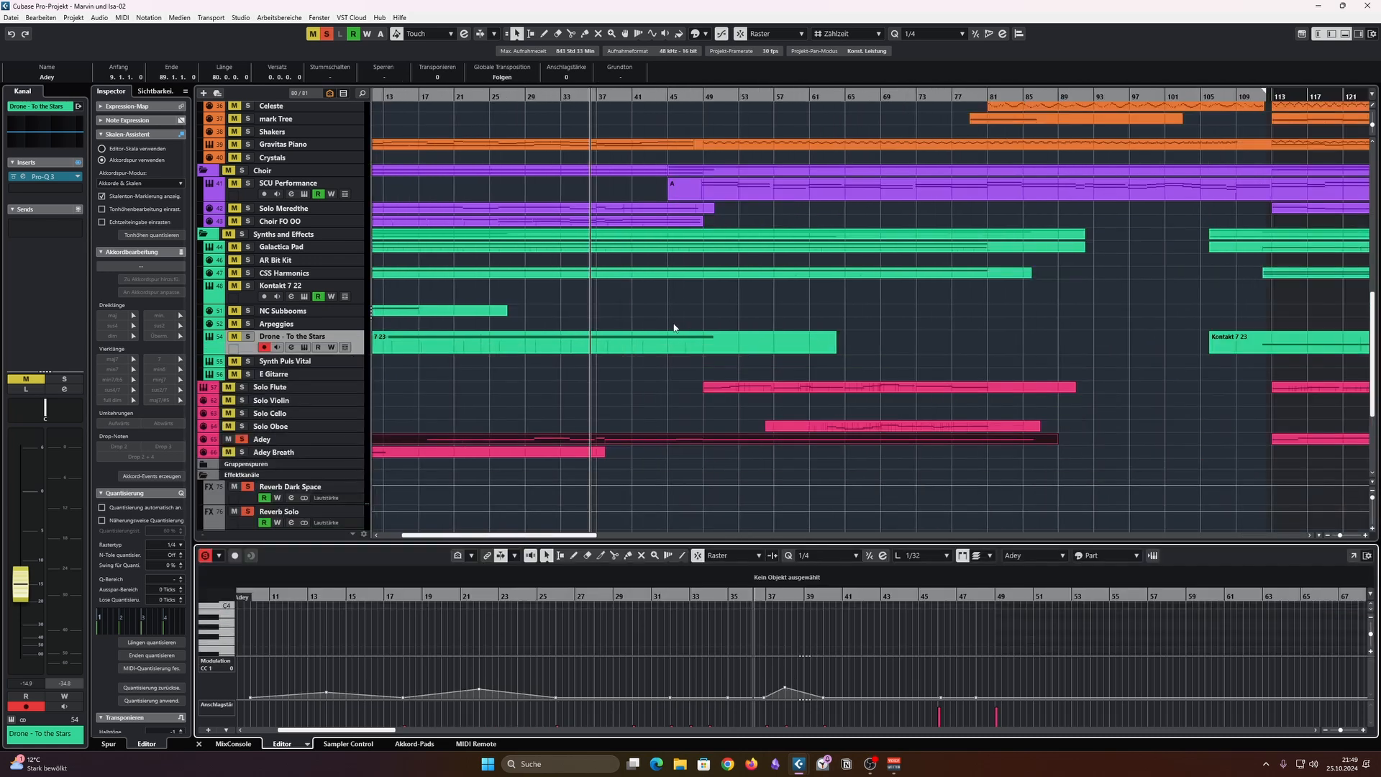
scroll(668, 338, up, 6)
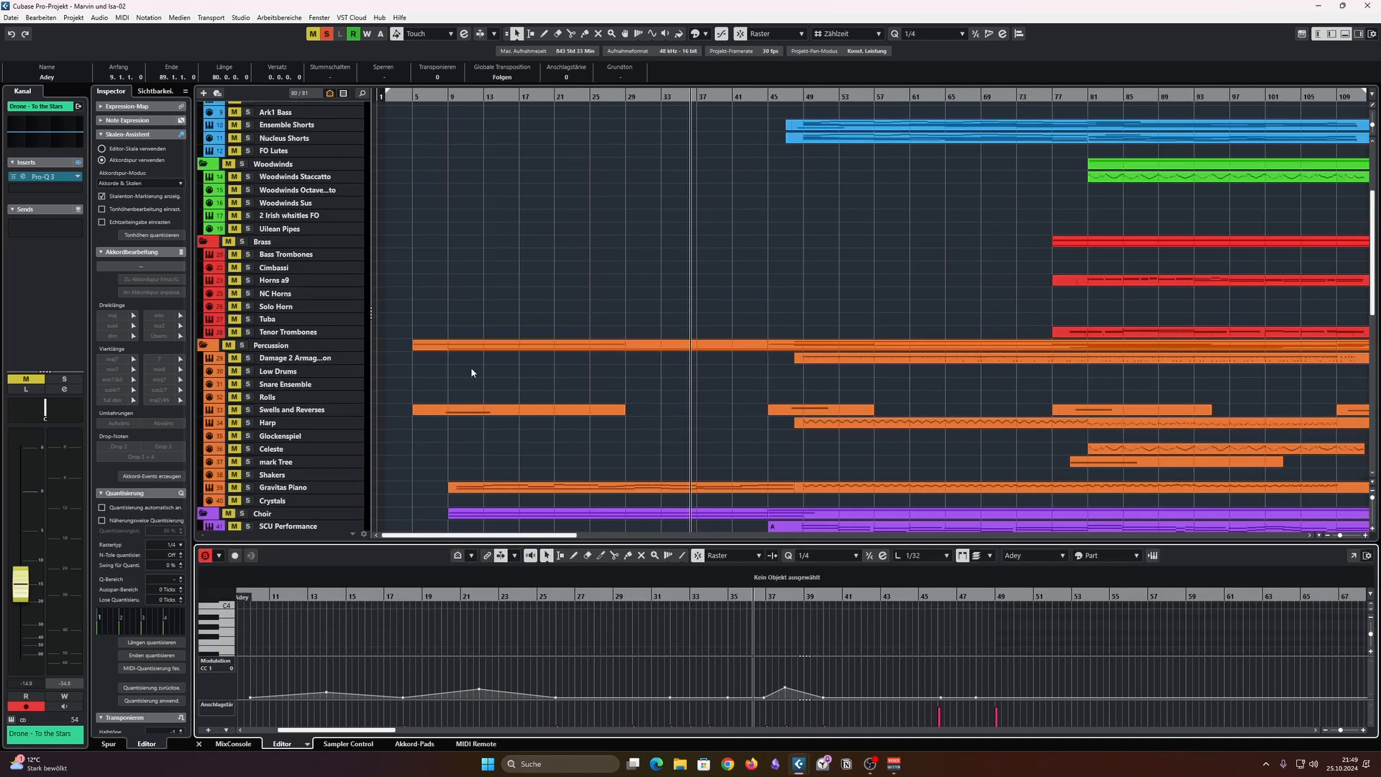
scroll(471, 368, up, 1)
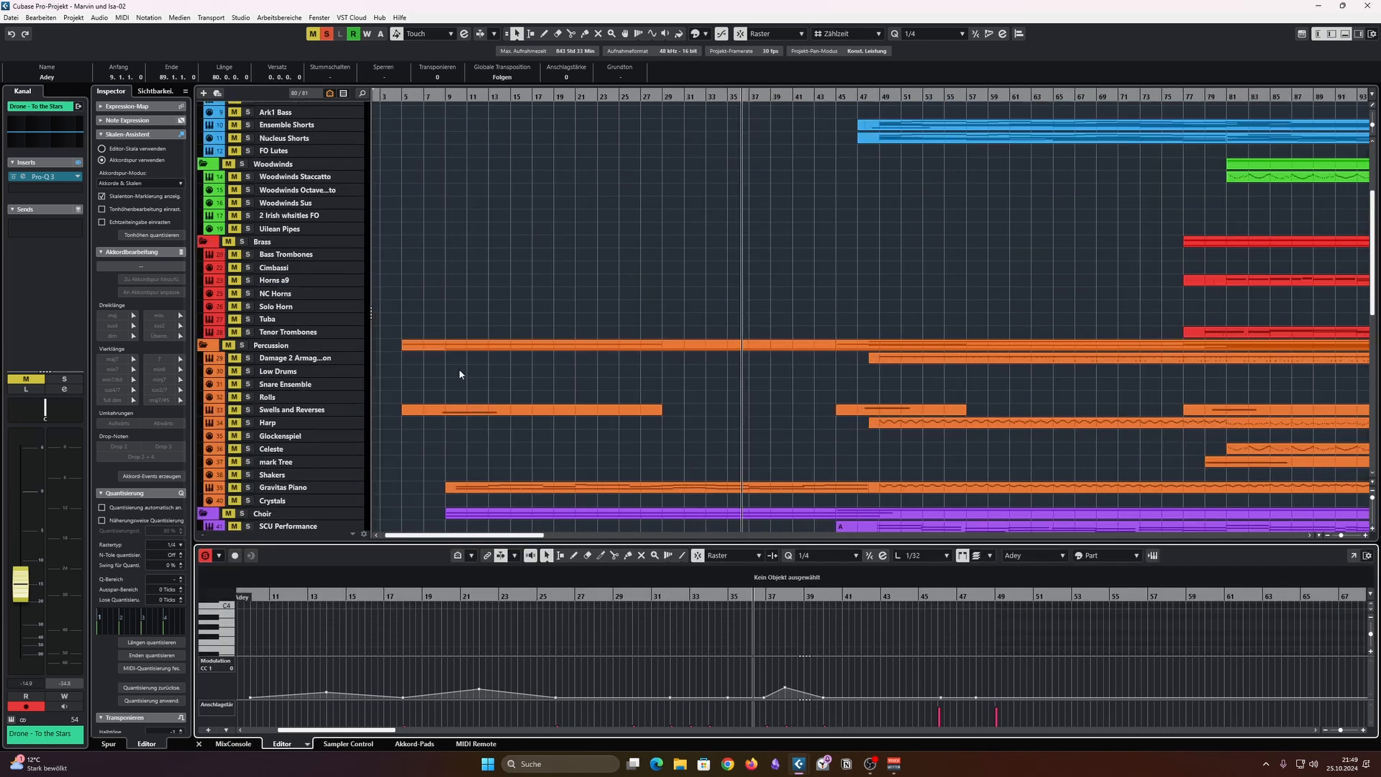
click(441, 96)
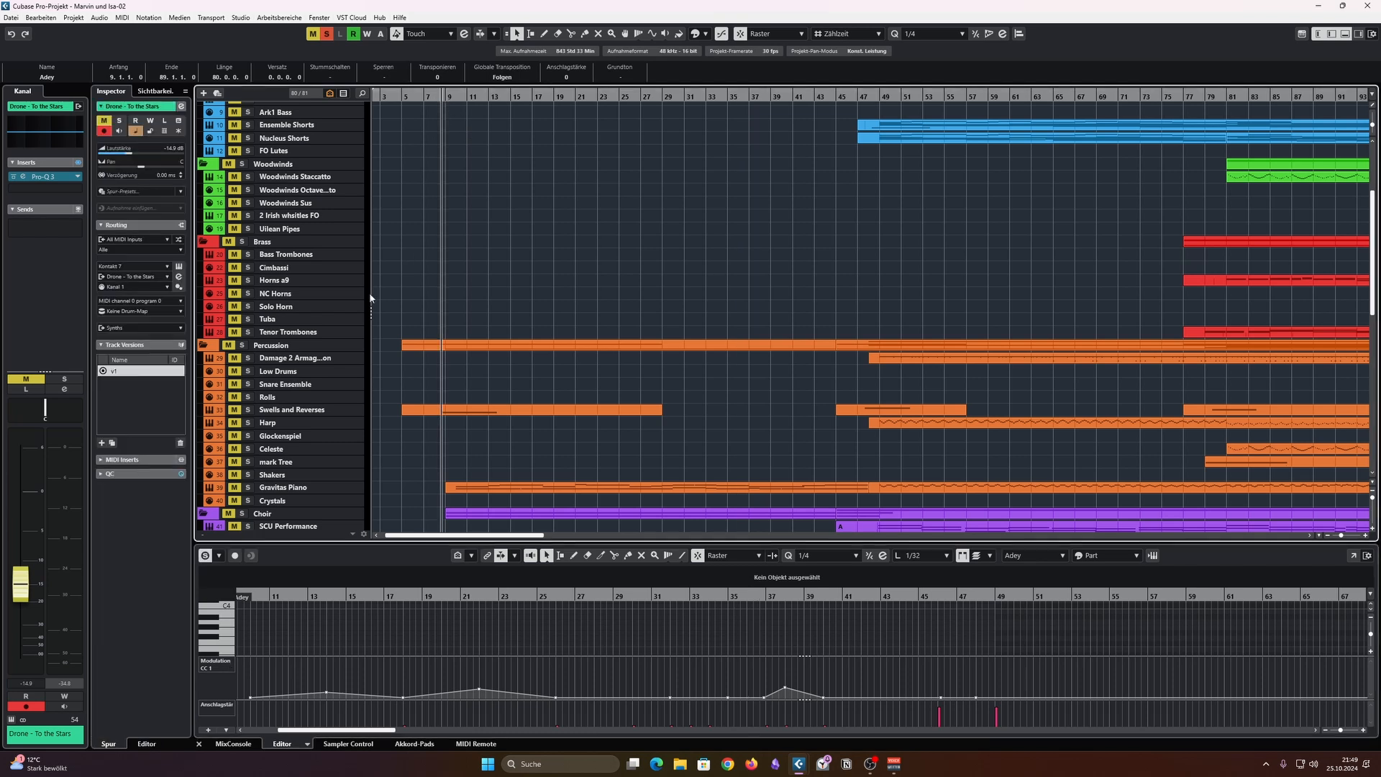
Step: Clear the Adey solo, play Swells and Reverses soloed, stop playback and remove its solo
click(327, 34)
click(248, 410)
key(space)
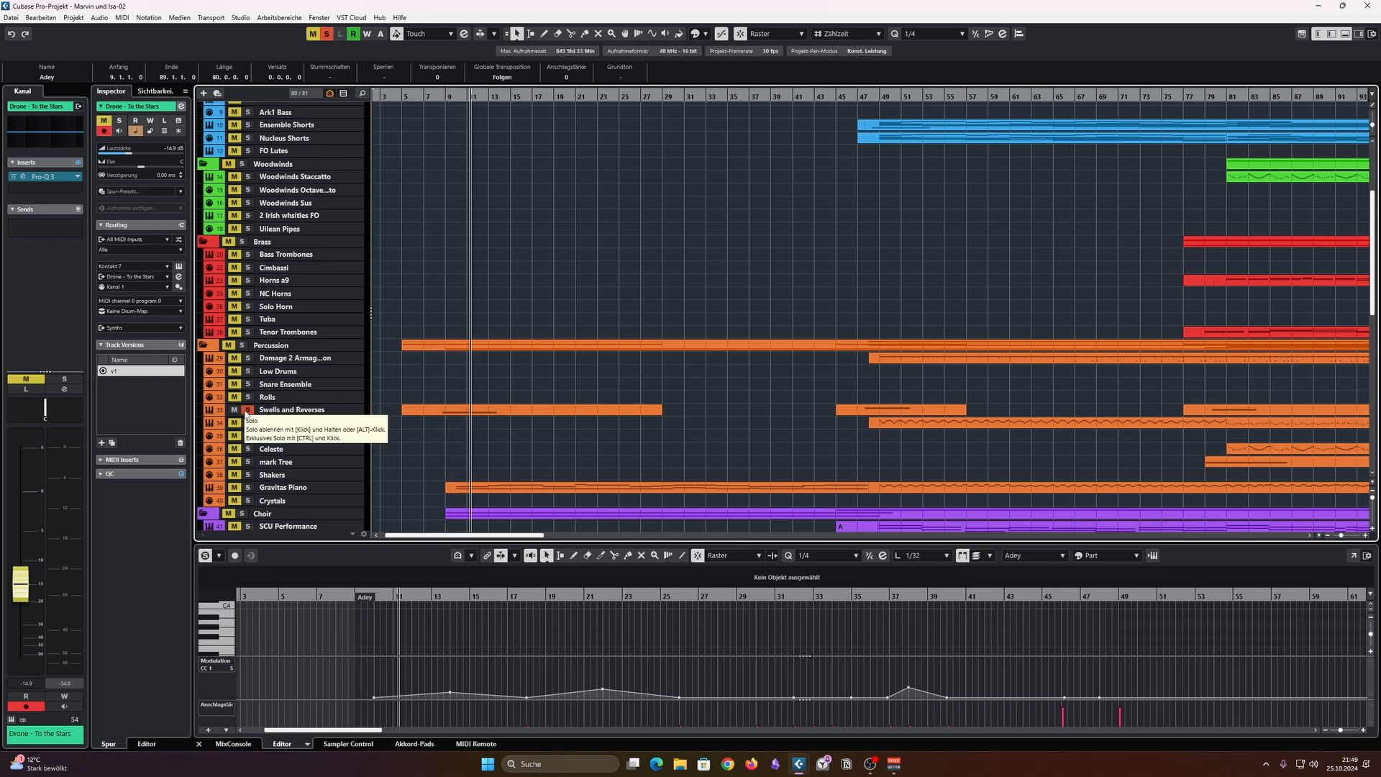
key(space)
click(247, 411)
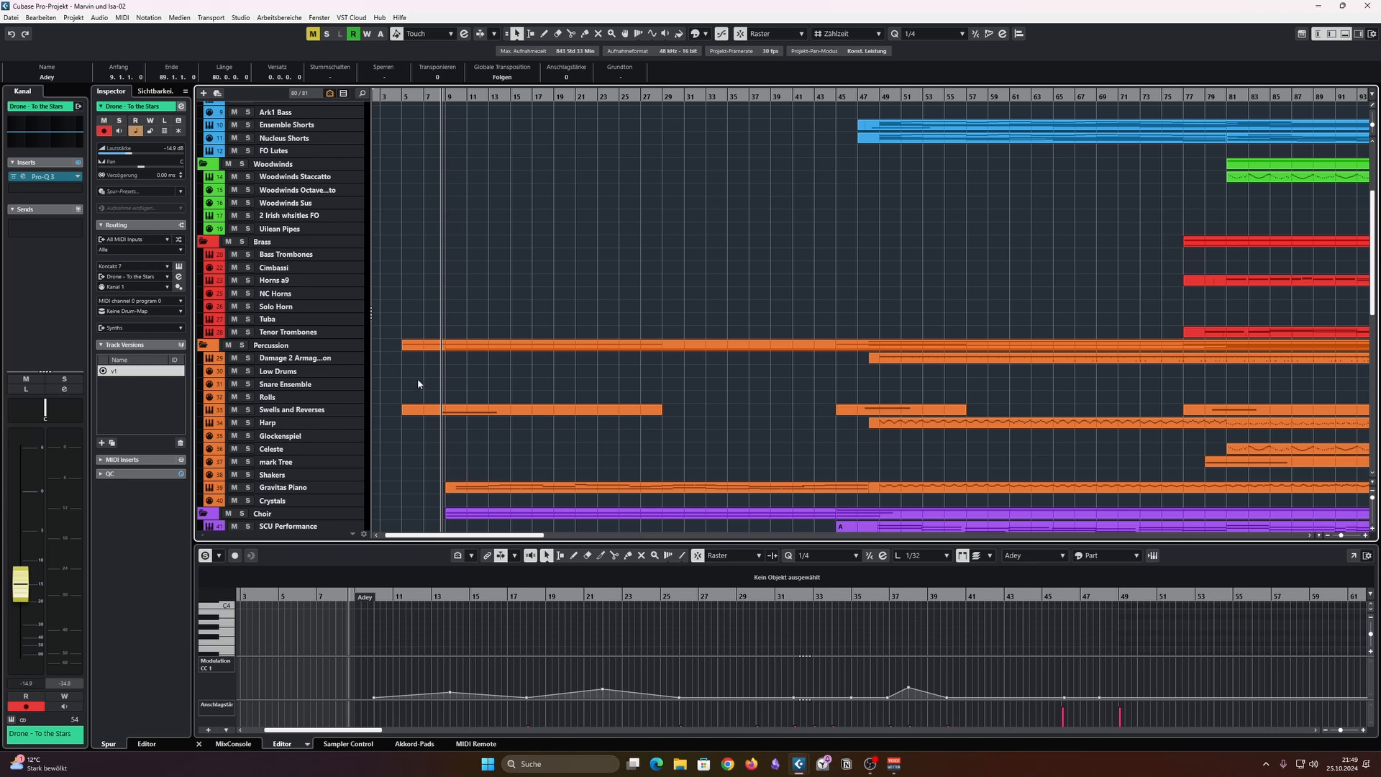
Step: Set the playback position to bar 45 and play the full arrangement with no track soloed
click(451, 413)
key(g)
scroll(755, 357, up, 3)
scroll(755, 357, down, 5)
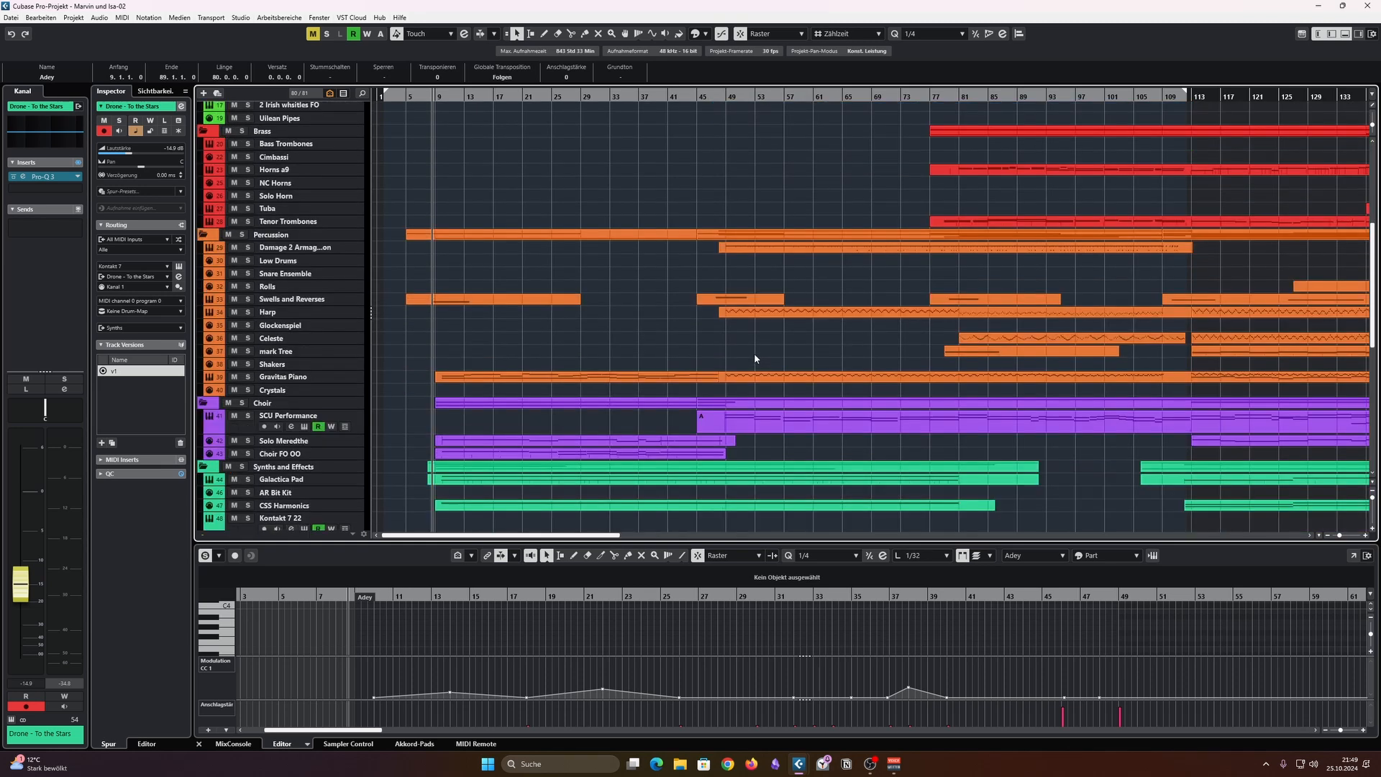
scroll(754, 358, down, 3)
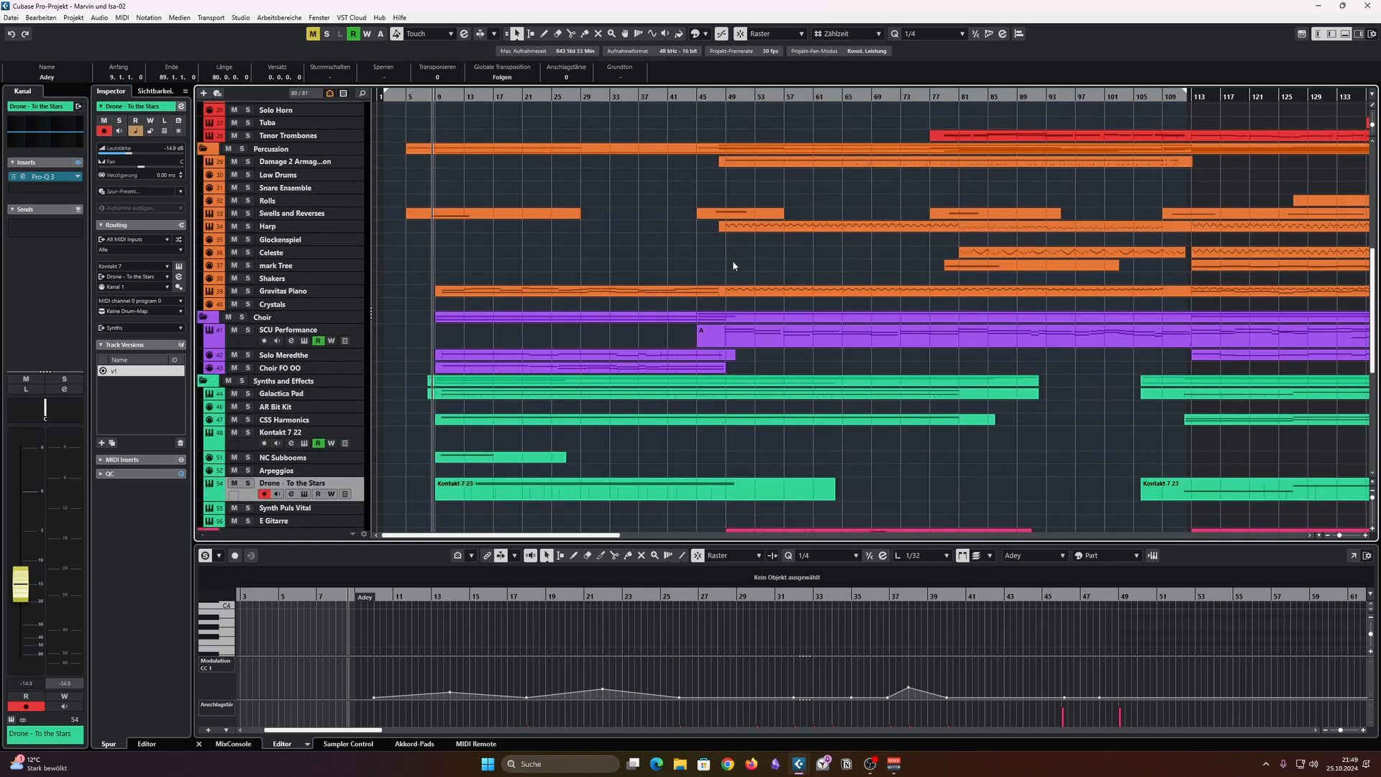
click(699, 96)
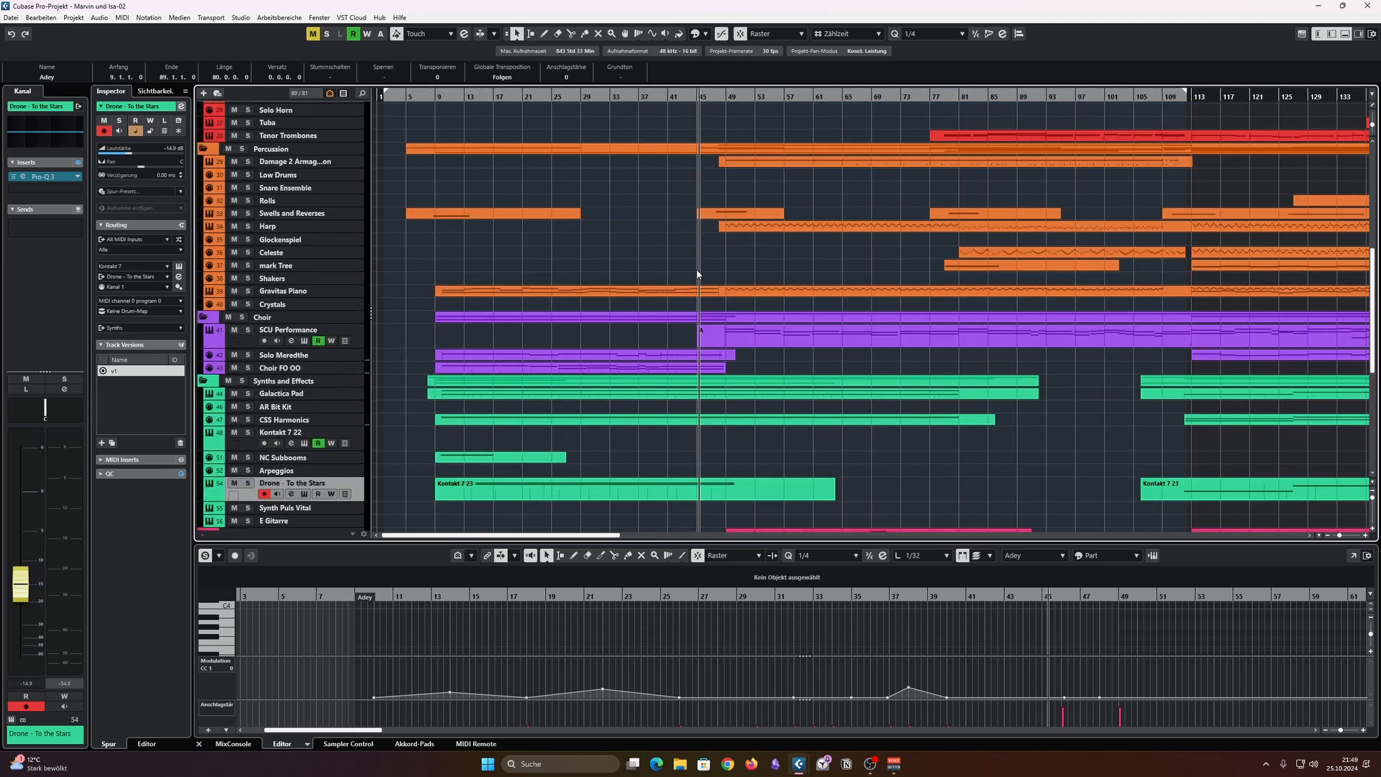
scroll(724, 264, right, 3)
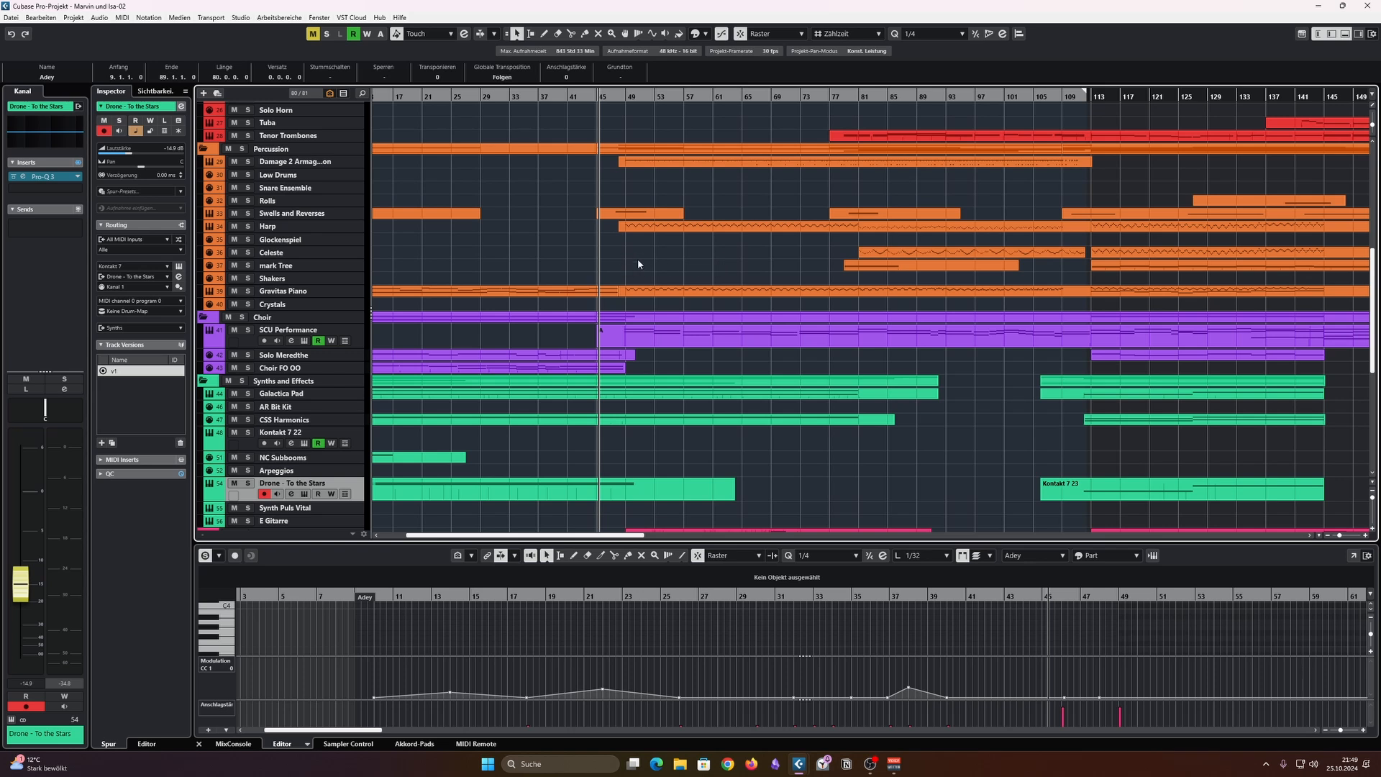
key(space)
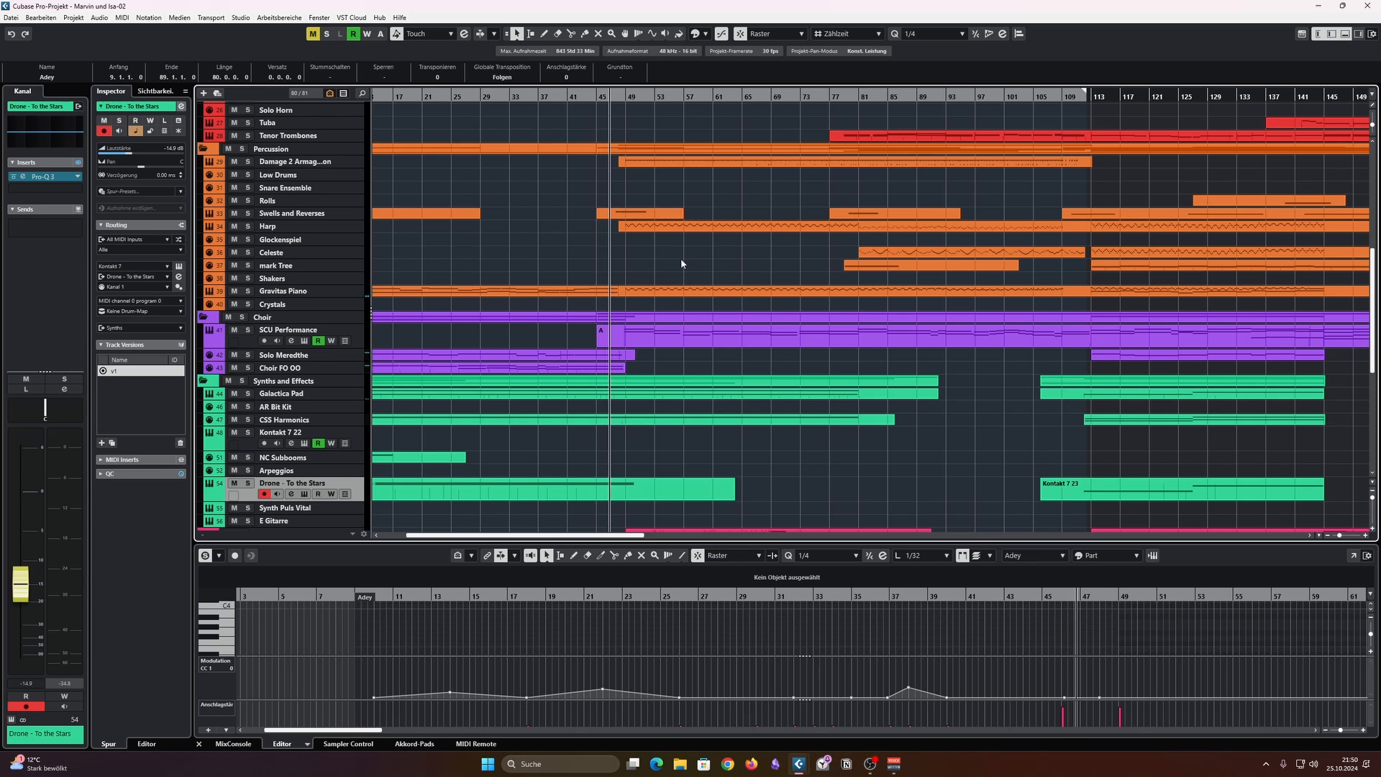
key(g)
key(g)
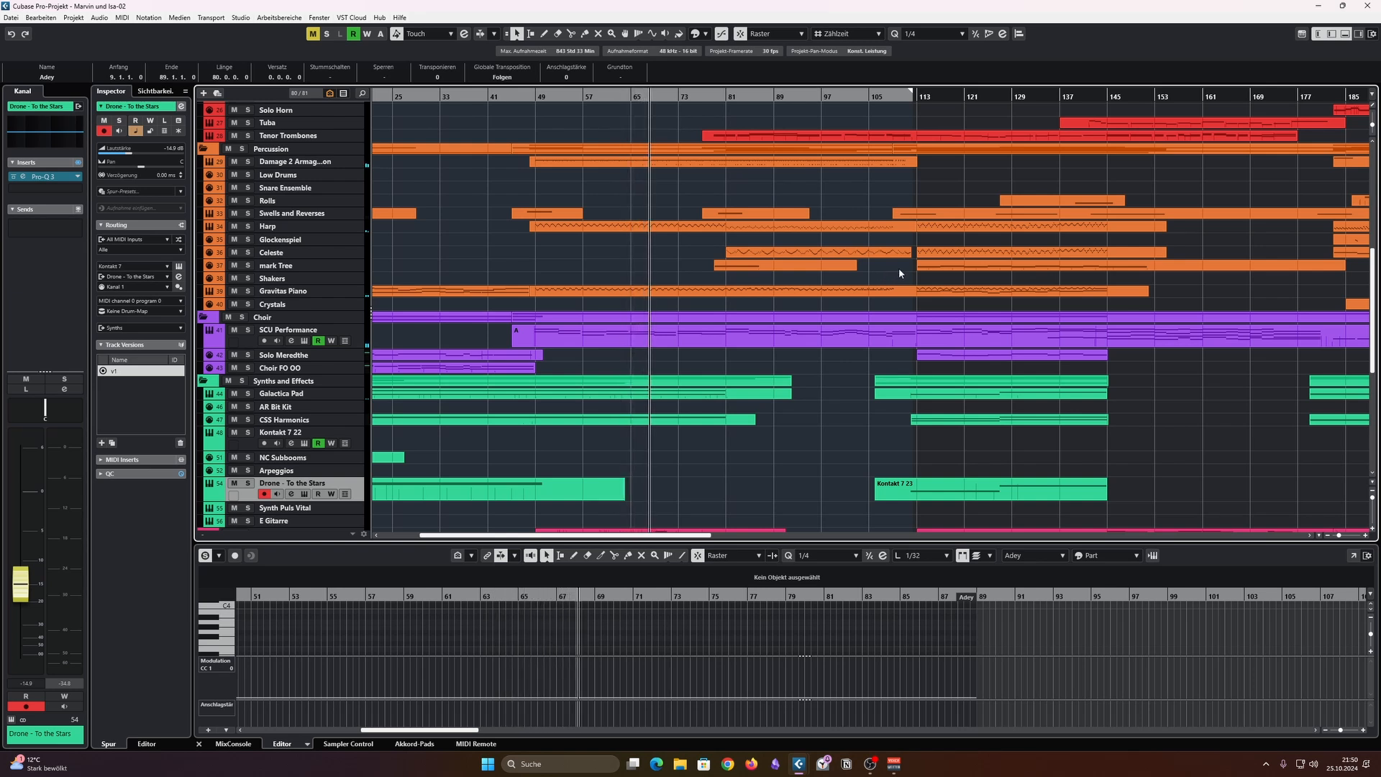
Step: Show the first Solo Flute part's notes and expression in an enlarged Key Editor during playback, and stop playback
scroll(840, 387, down, 5)
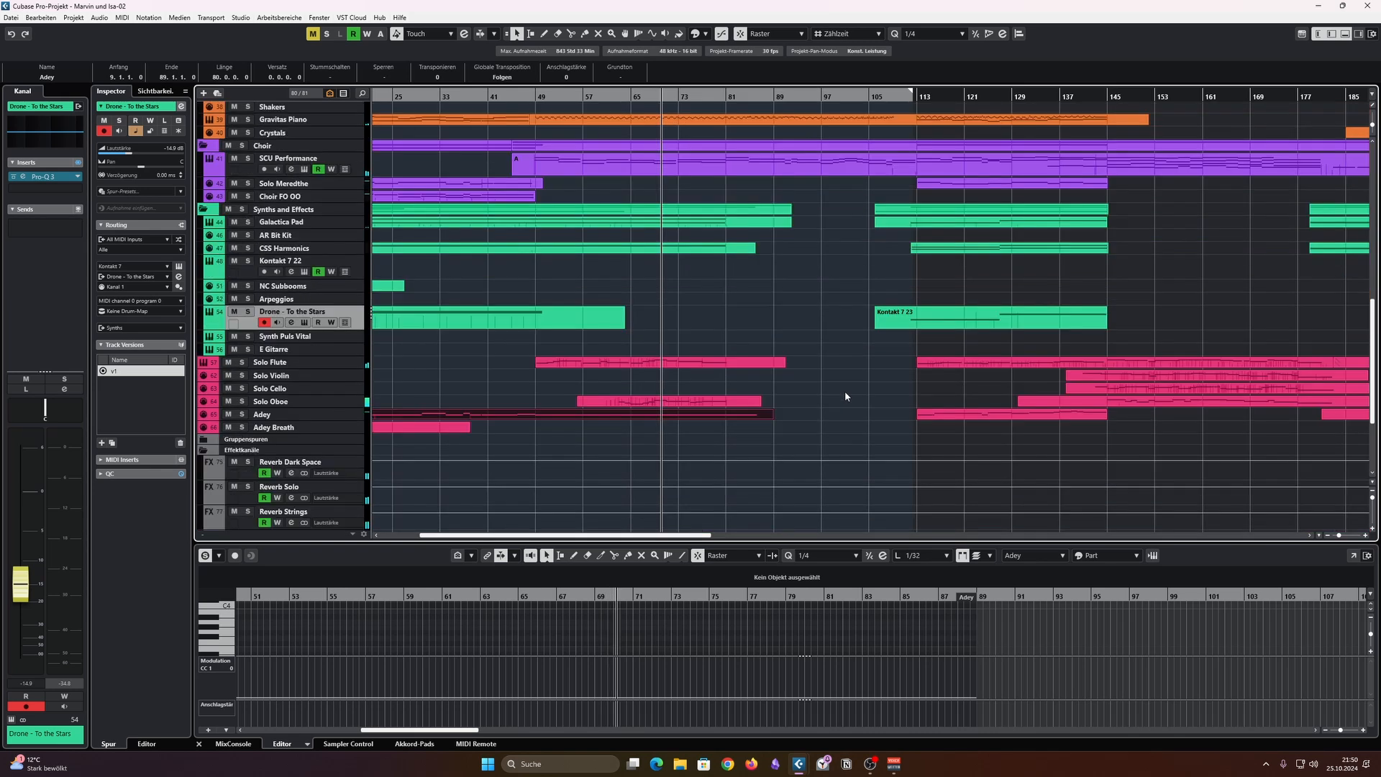
click(717, 364)
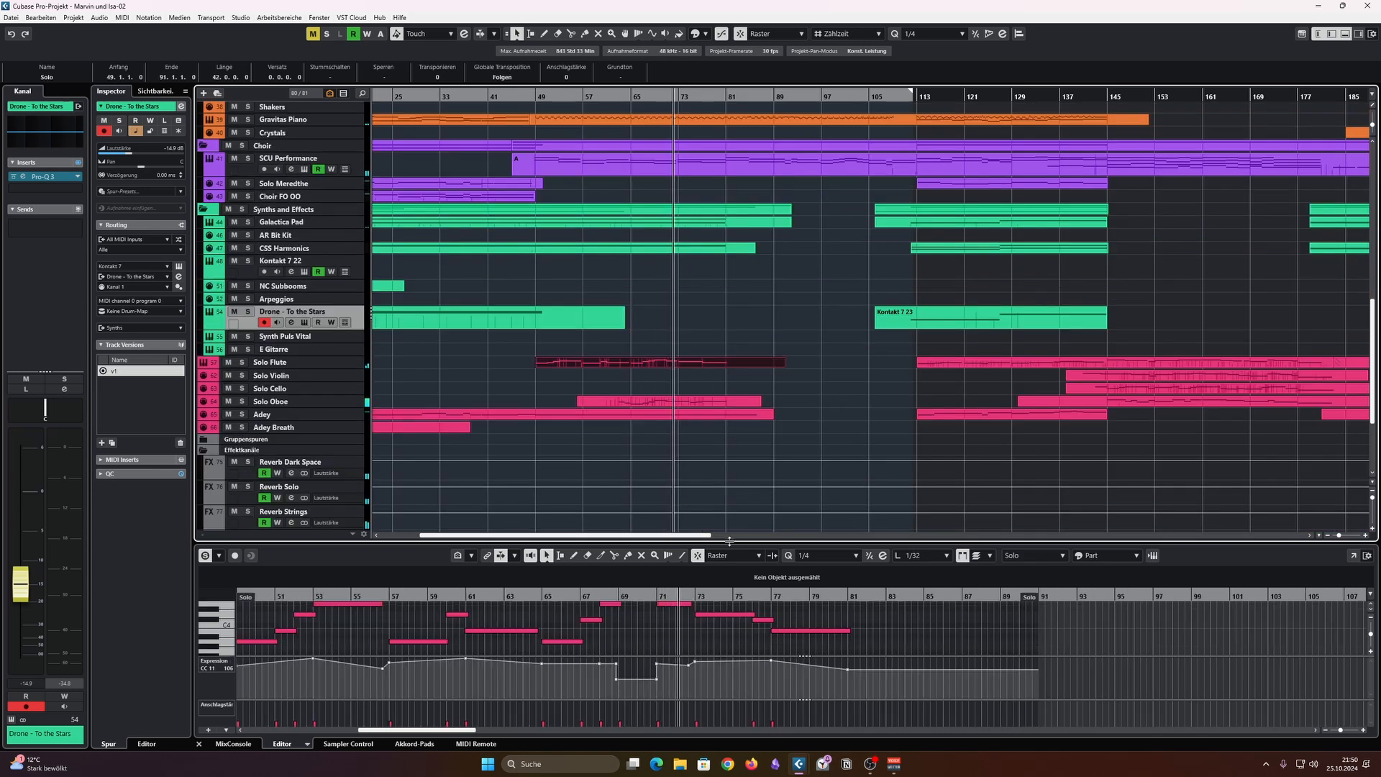
drag(729, 541, 777, 334)
scroll(797, 443, up, 3)
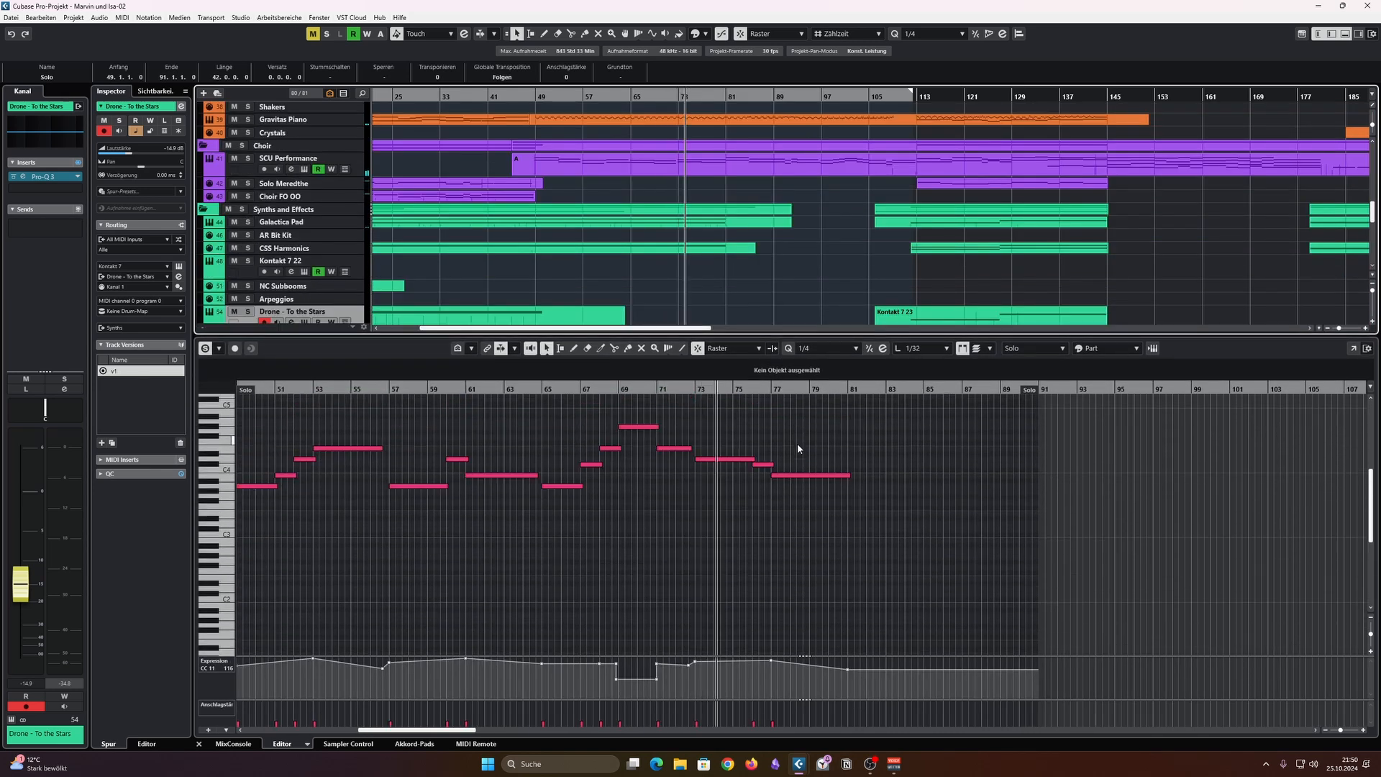
scroll(838, 427, up, 3)
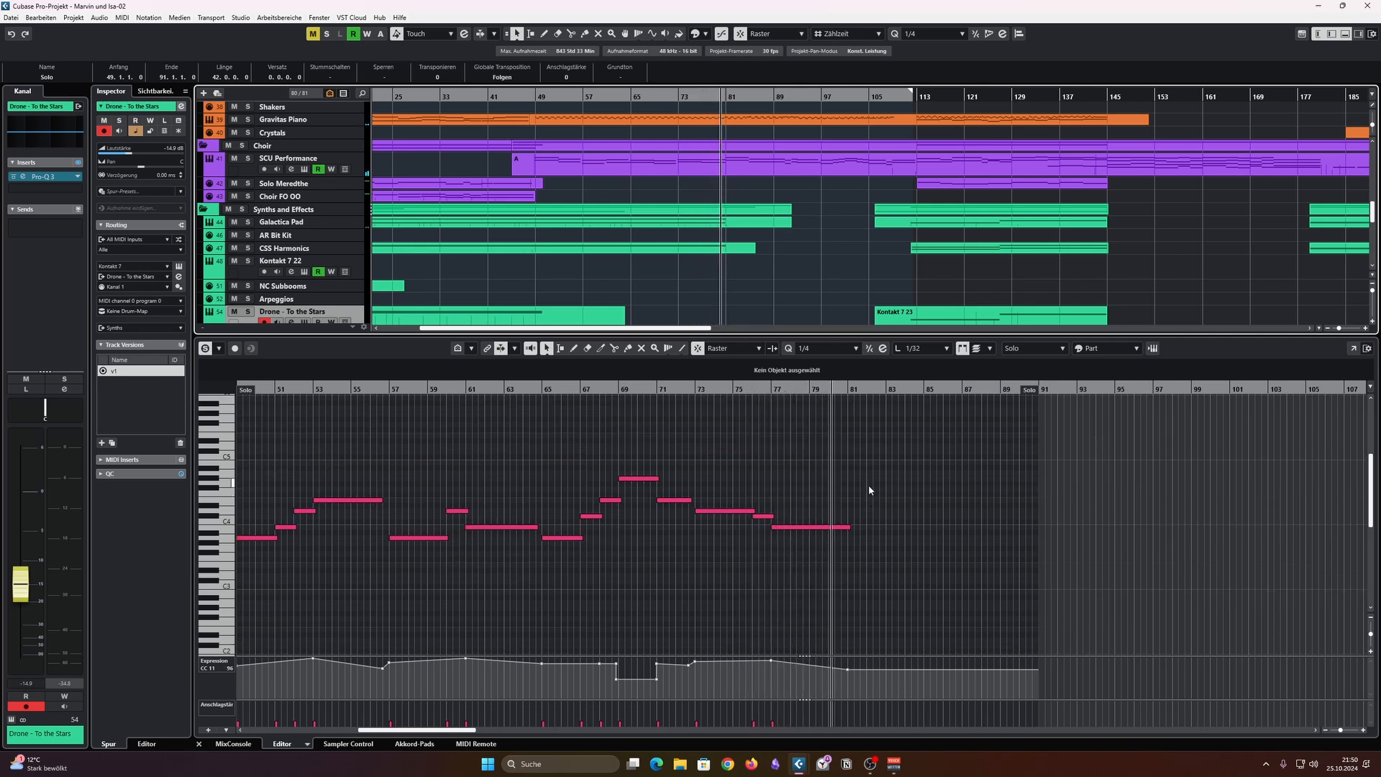
key(space)
scroll(1067, 477, right, 5)
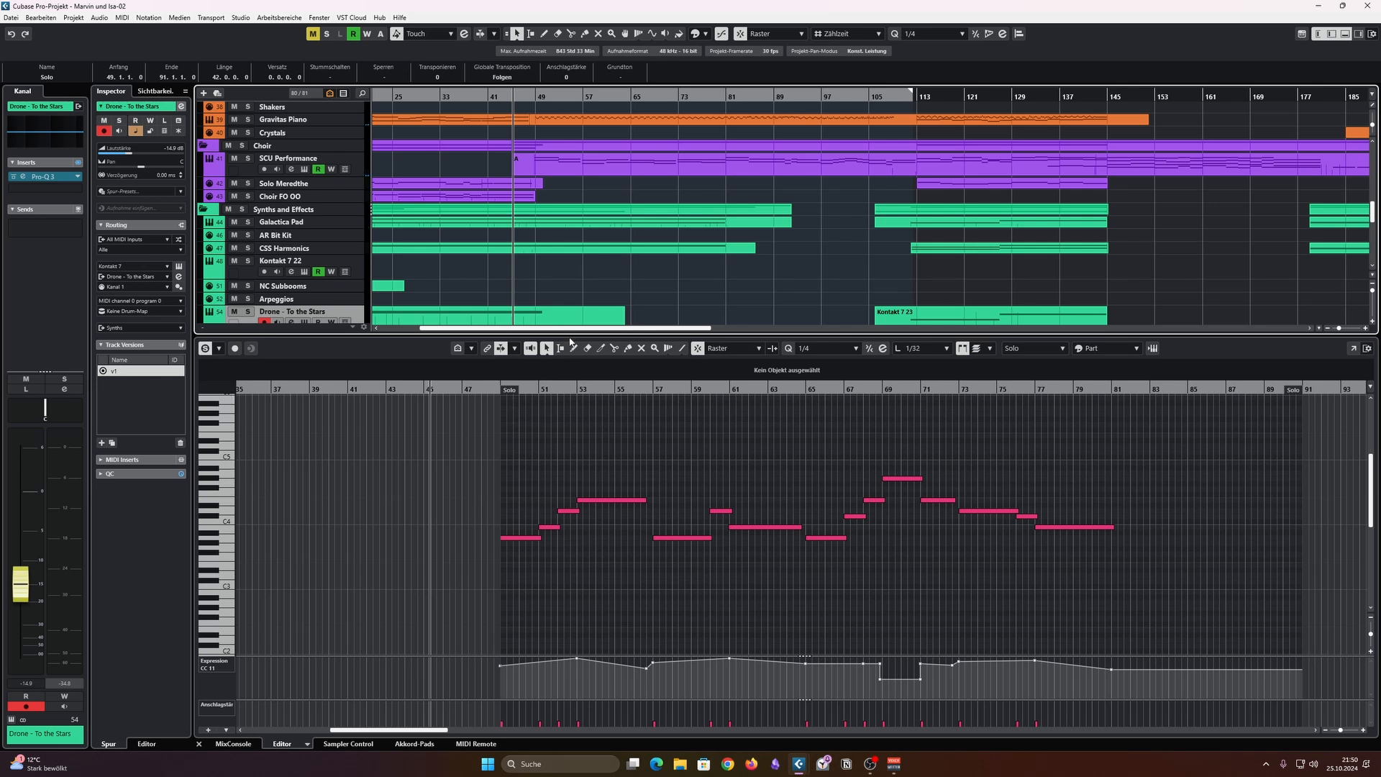
Step: Adjust the Key Editor height and set the playback position to bar 49, at the start of the Solo Flute part
drag(571, 335, 606, 427)
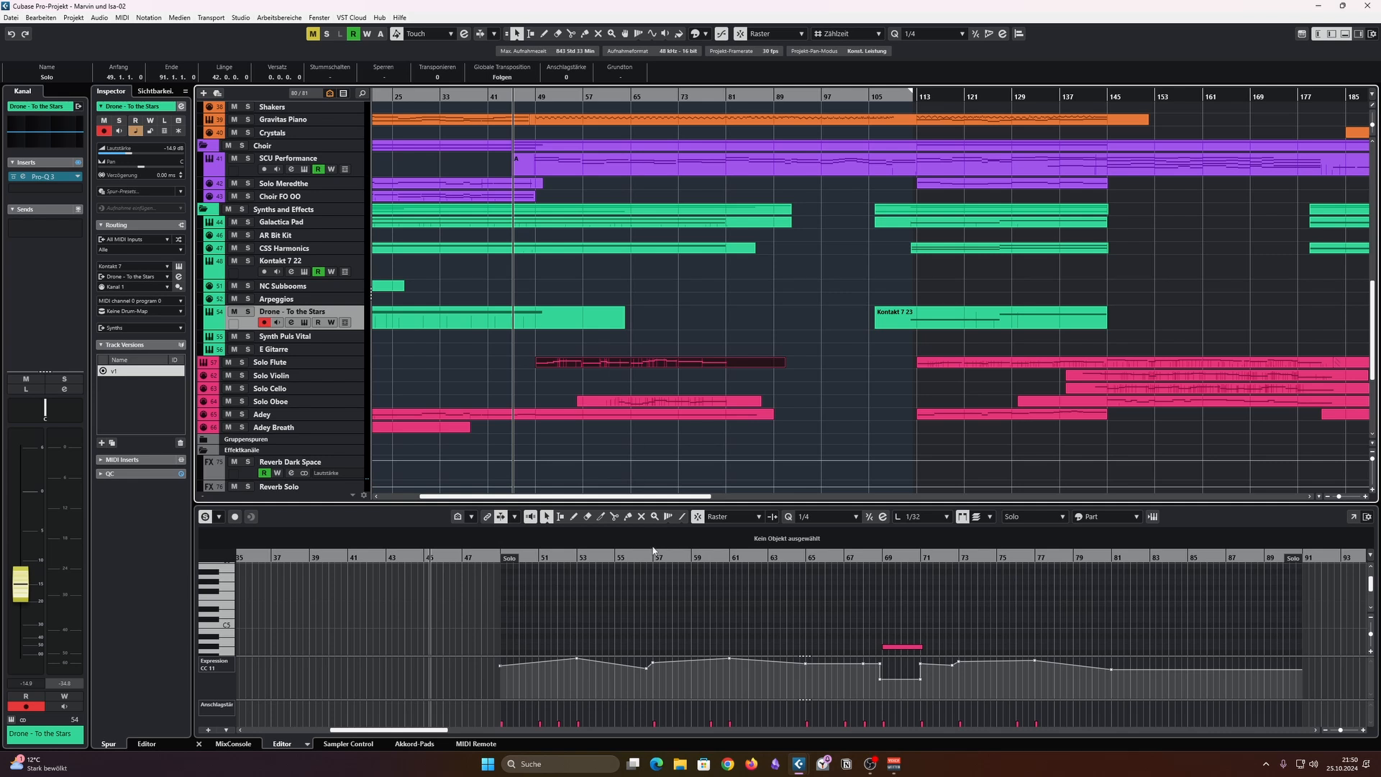
drag(655, 505, 651, 249)
scroll(648, 459, up, 2)
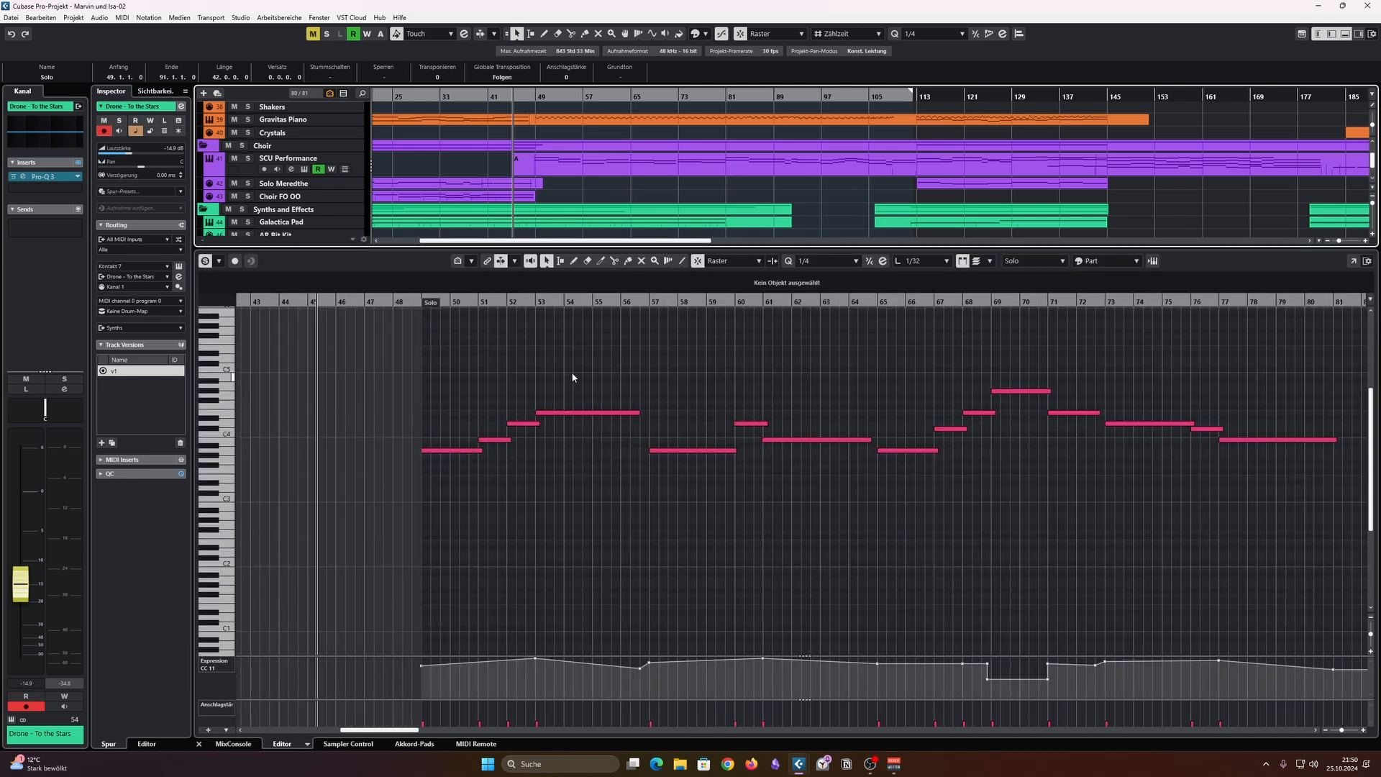
click(422, 302)
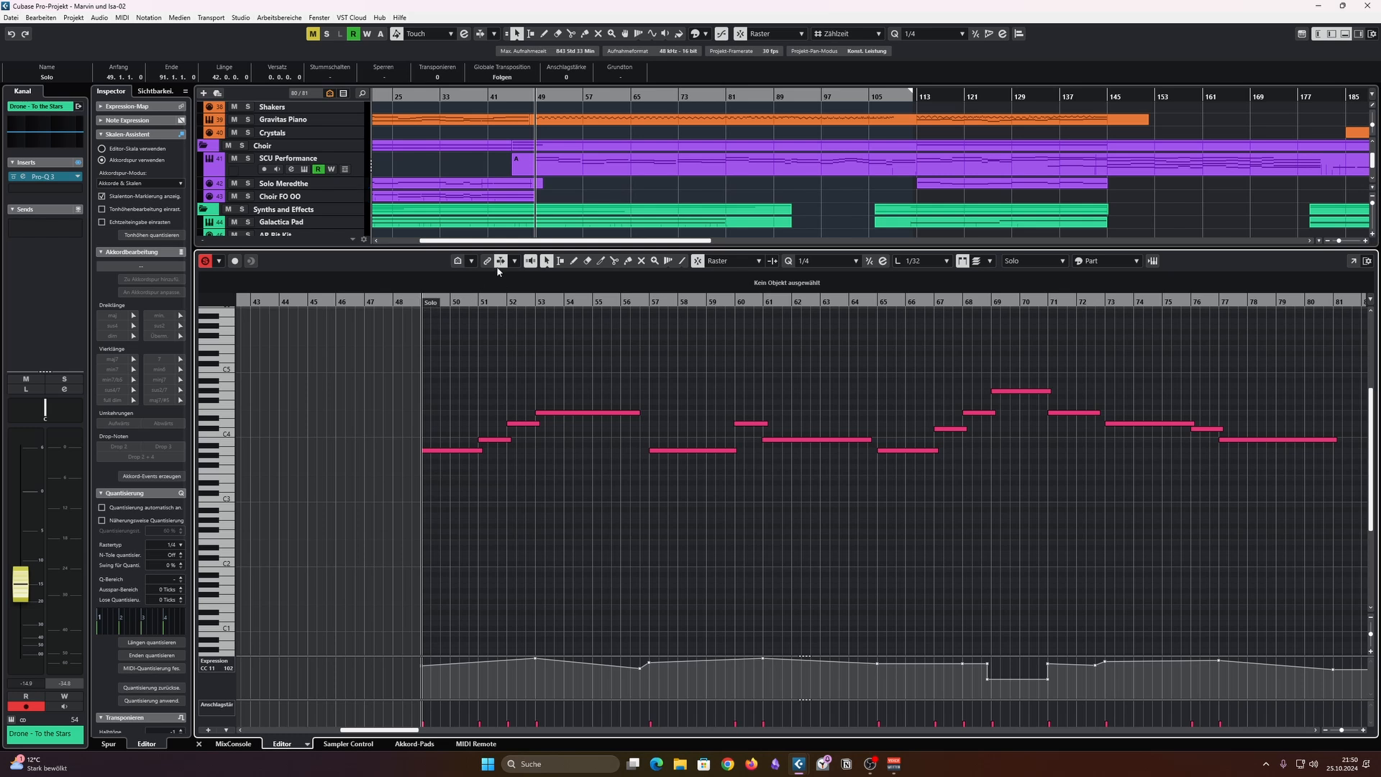
drag(519, 248, 527, 281)
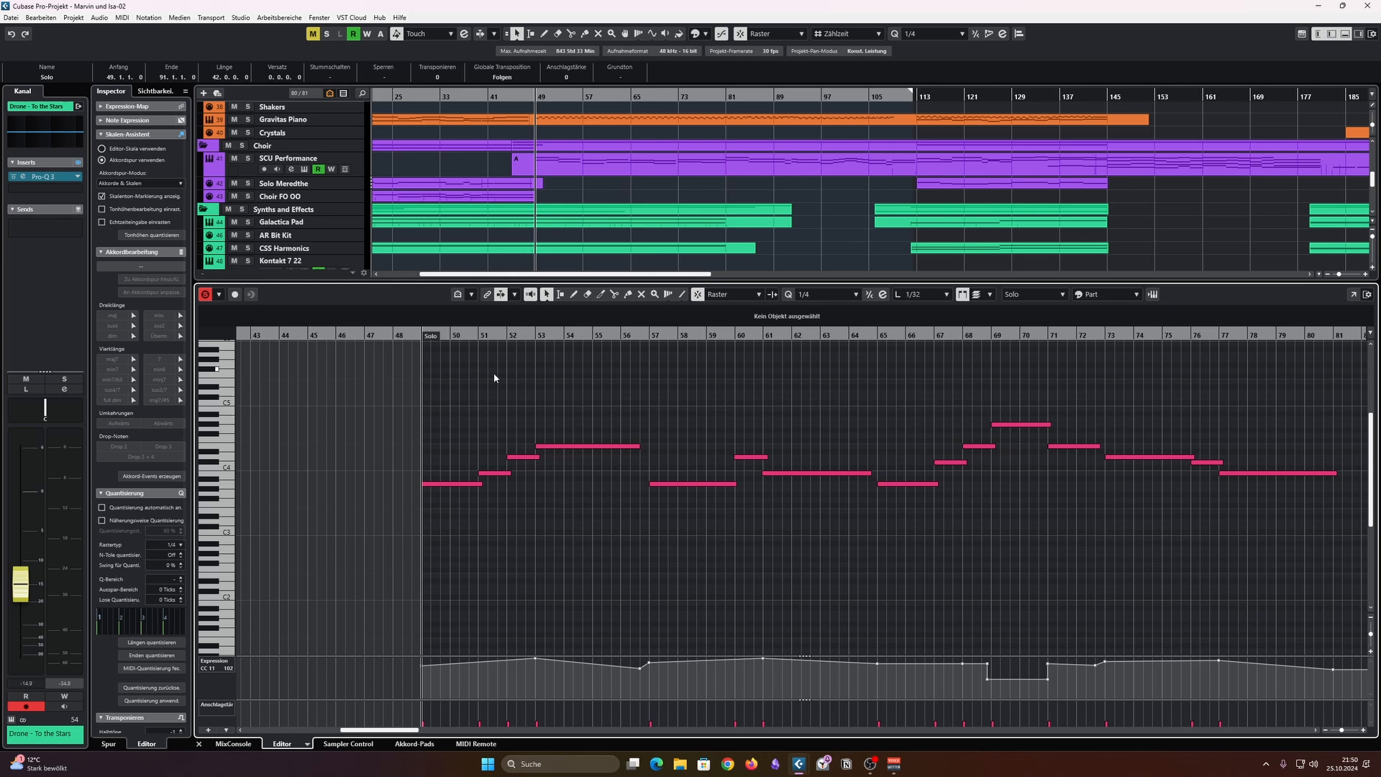
Step: Solo the Solo Flute track and play it from bar 49 with its notes shown in the enlarged Key Editor
drag(358, 287, 360, 477)
click(246, 362)
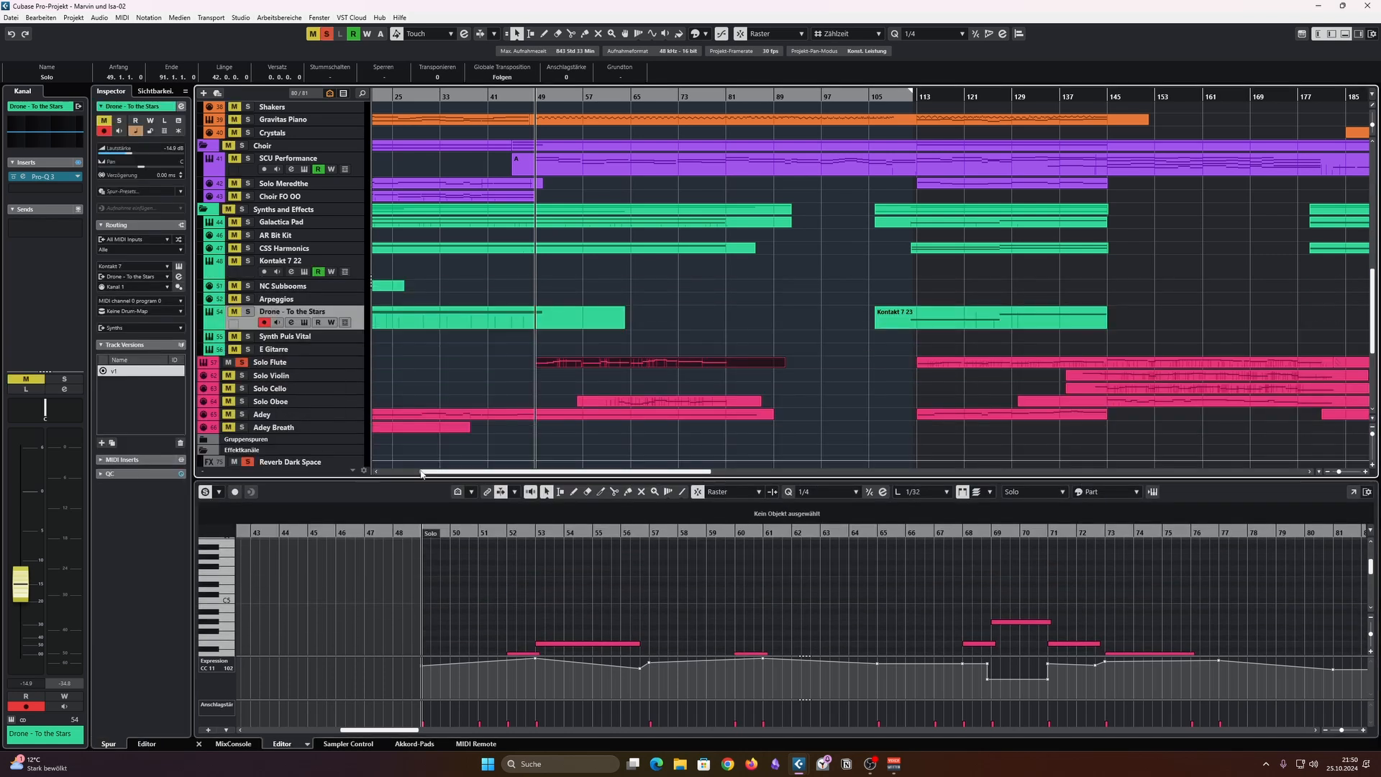
drag(459, 480, 461, 313)
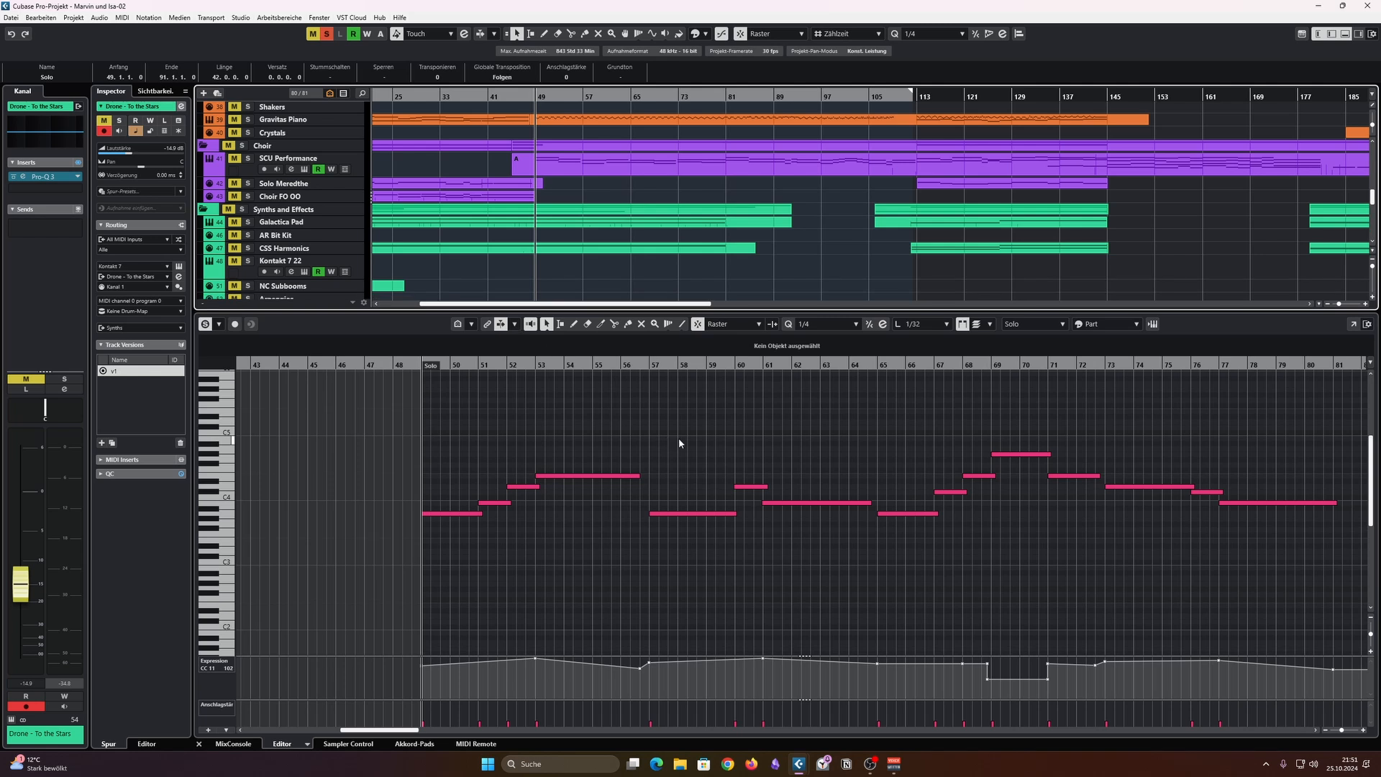
click(677, 437)
key(space)
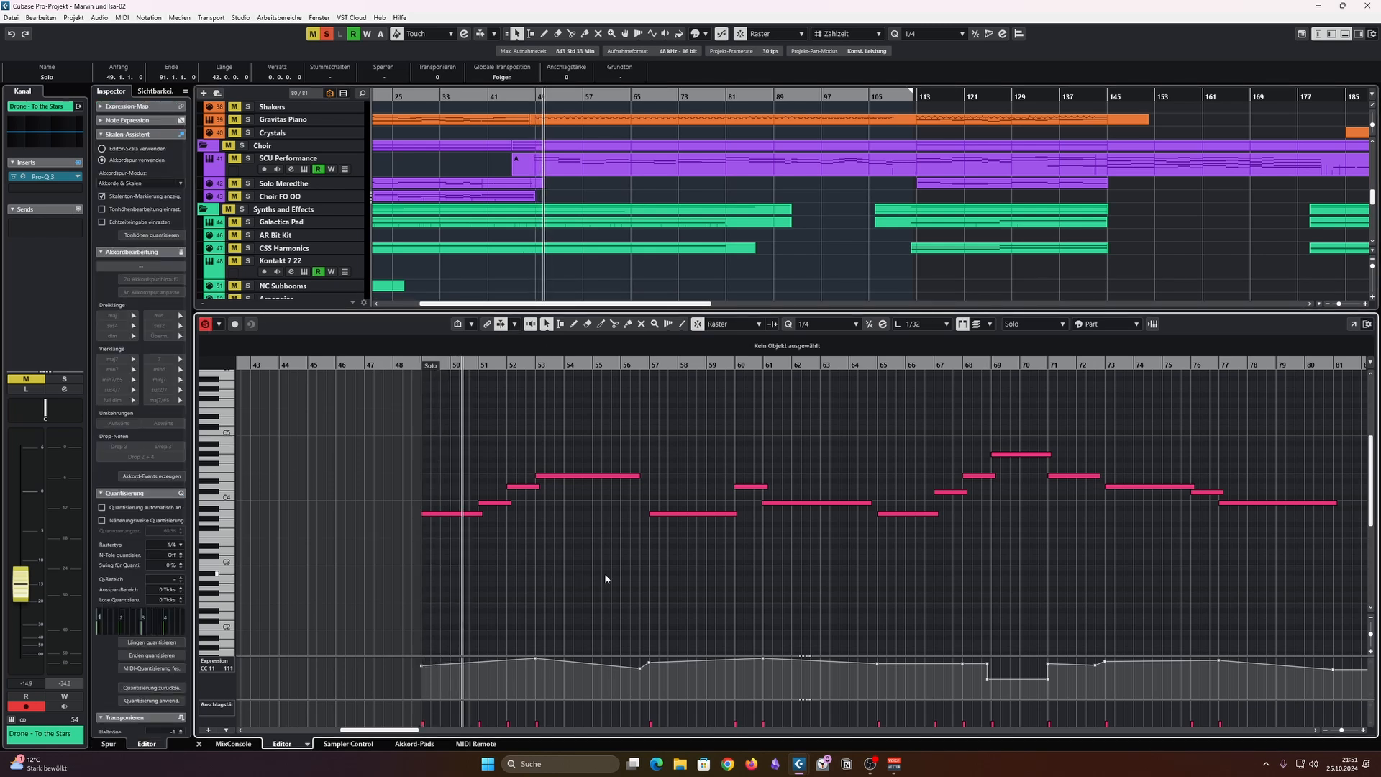
scroll(619, 574, down, 1)
scroll(622, 575, right, 1)
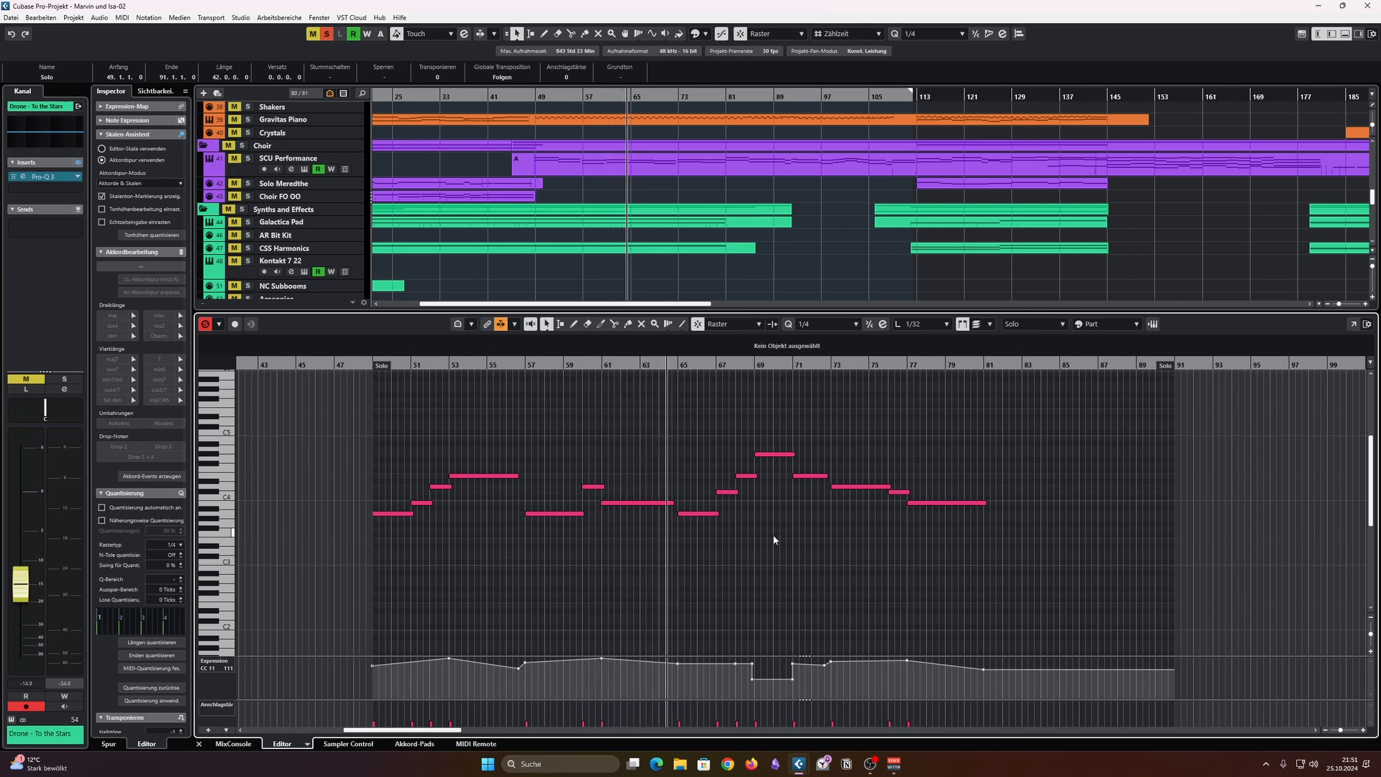
Step: Stop playback, enlarge the Solo Flute part's controller lane and switch the lane to CC 1 (Modulation)
key(space)
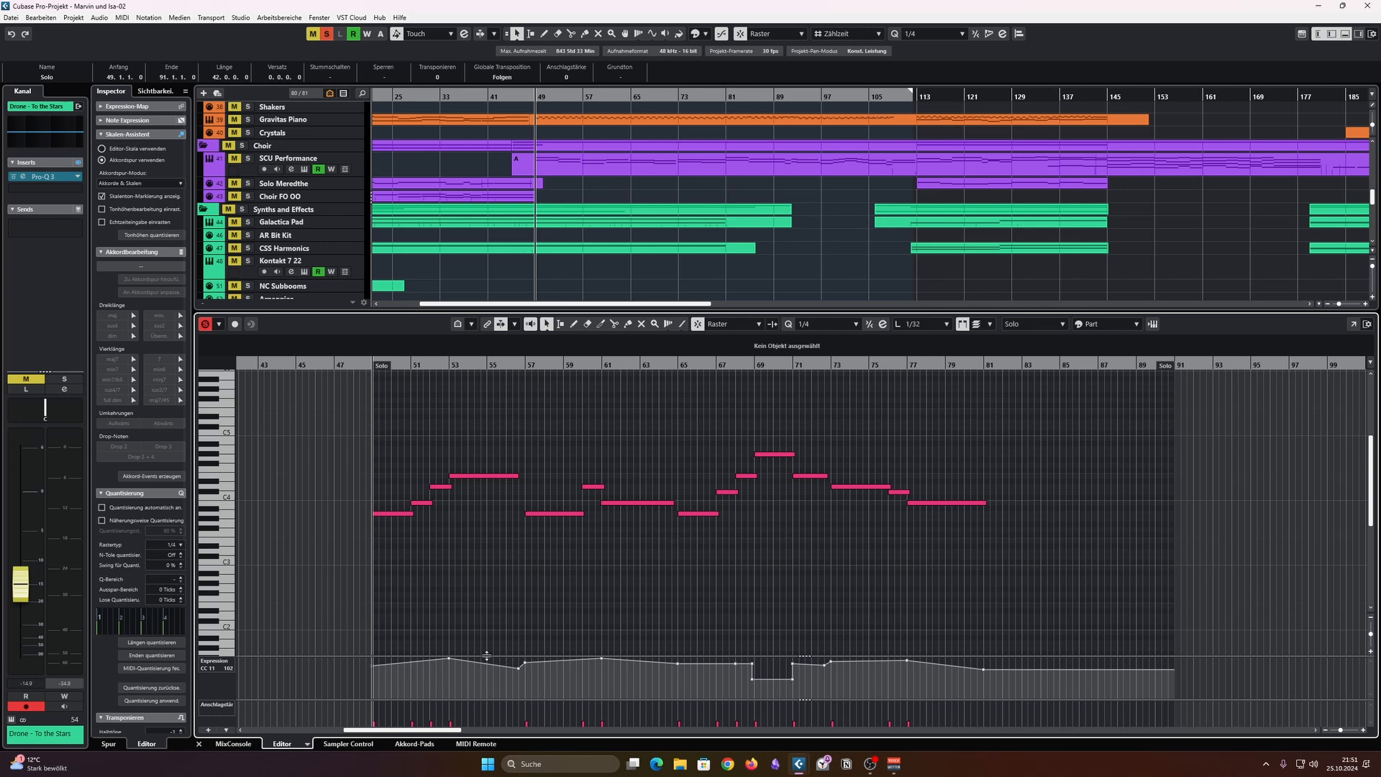
drag(486, 656, 489, 601)
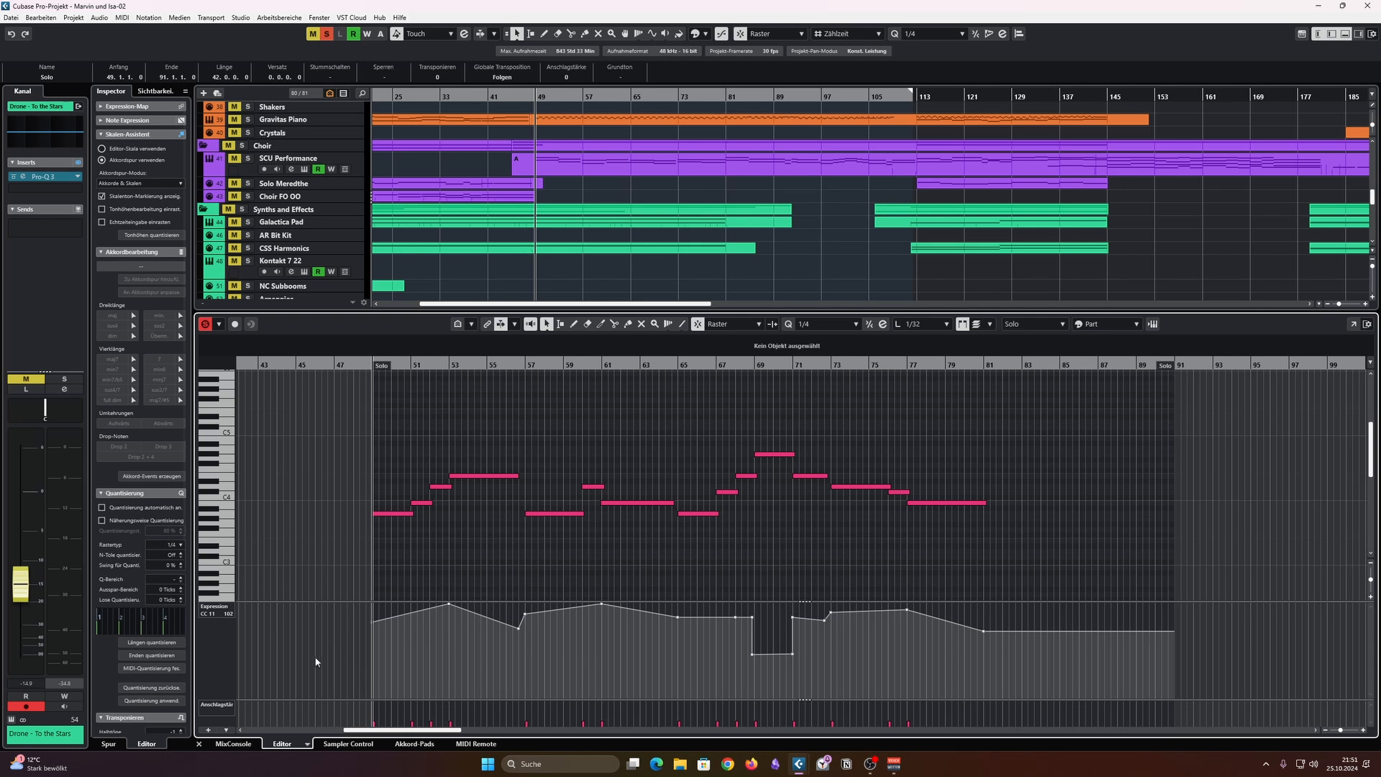
click(225, 613)
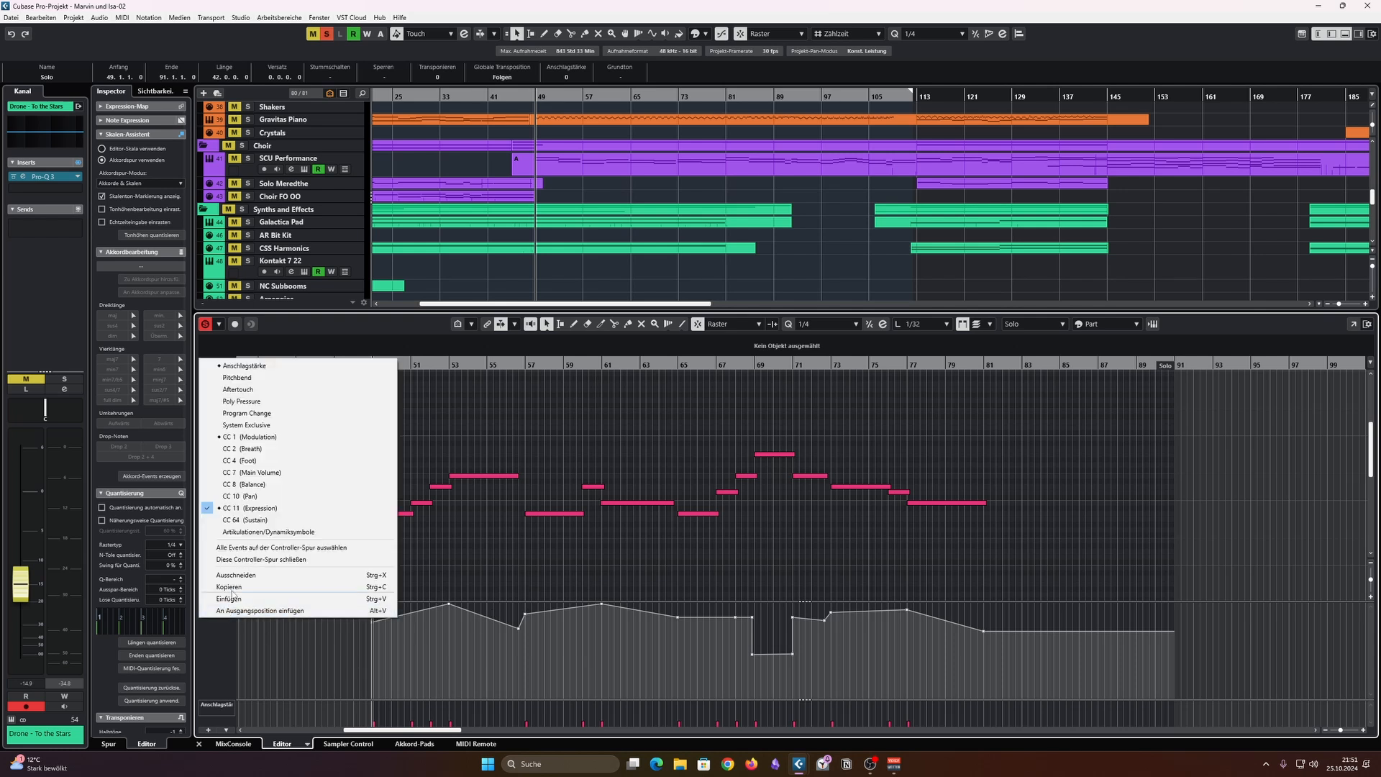
click(286, 437)
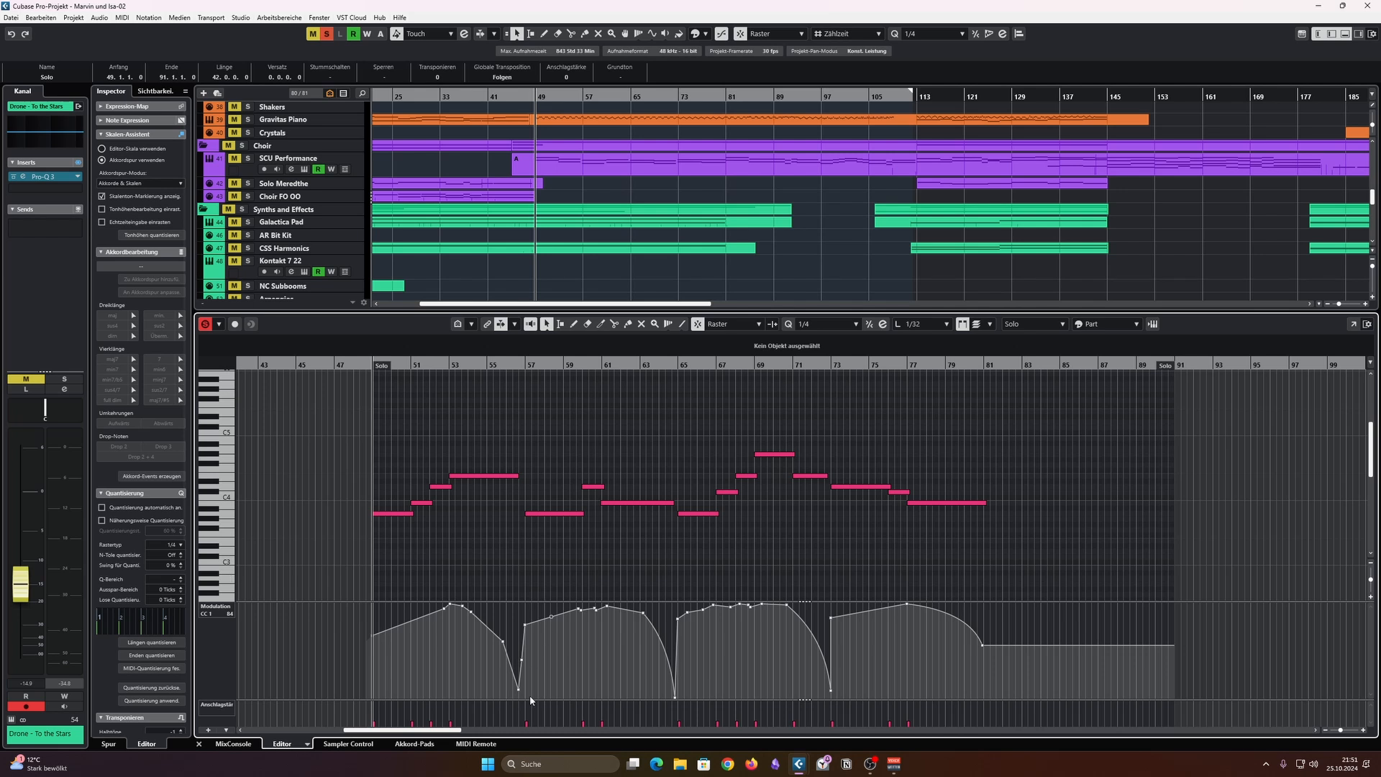
Step: Examine the Solo Flute notes against their modulation curve in a slightly enlarged Key Editor
scroll(533, 493, up, 3)
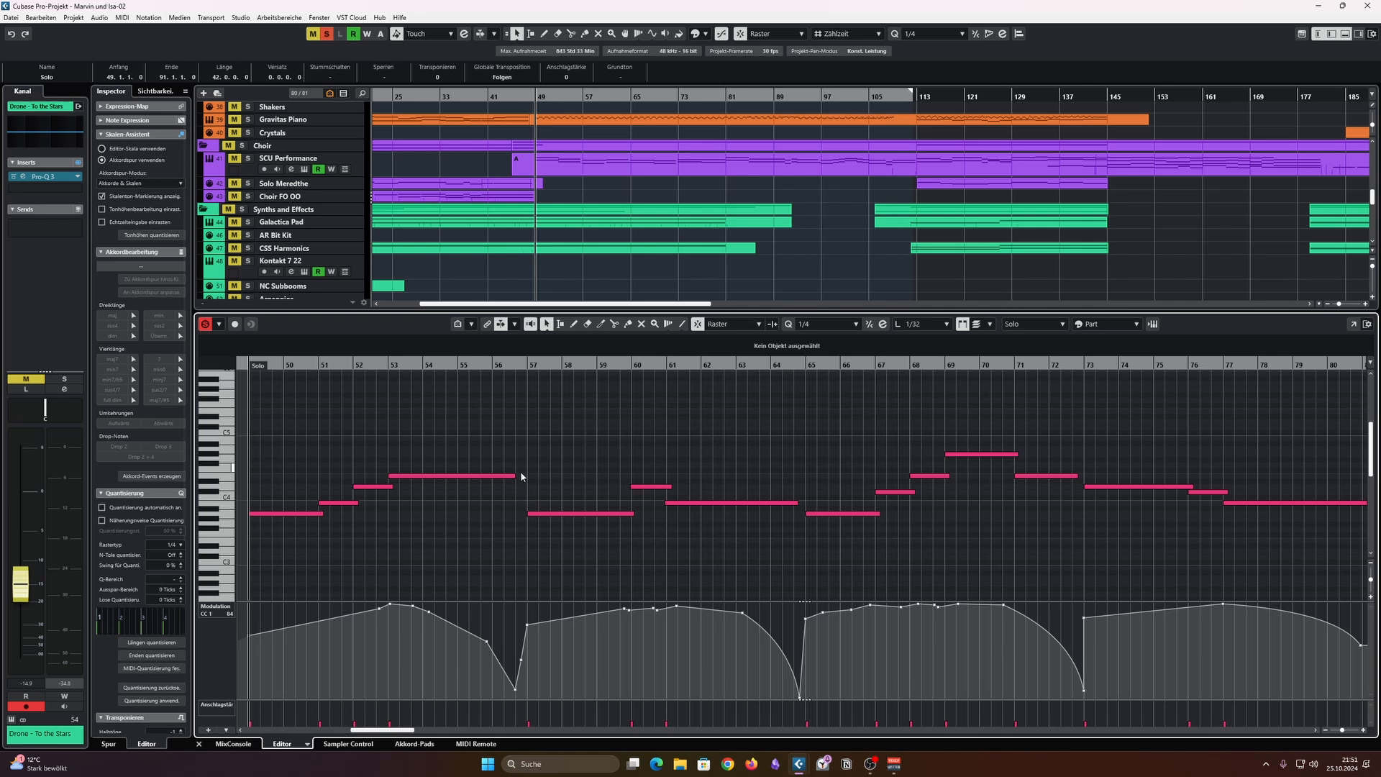
click(809, 514)
click(813, 494)
drag(774, 311, 778, 289)
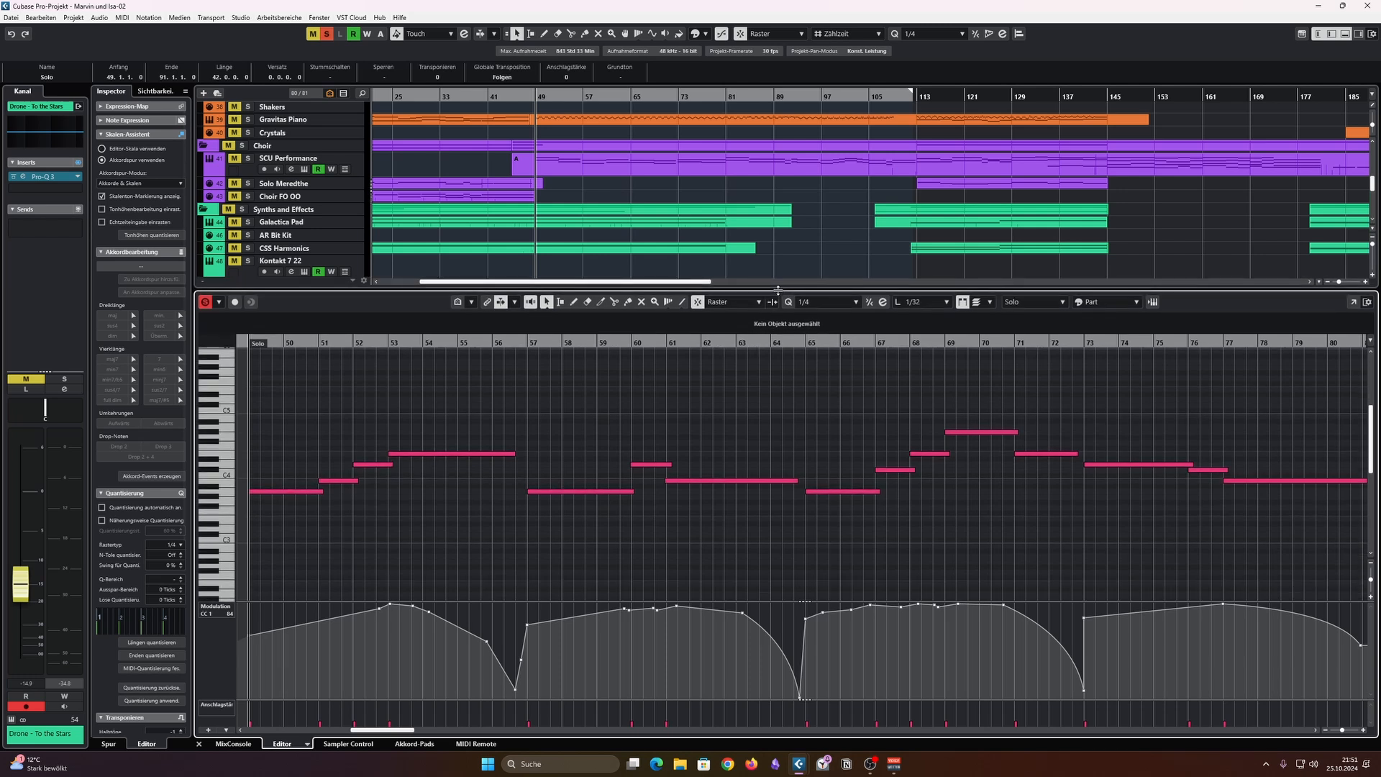
scroll(770, 341, down, 2)
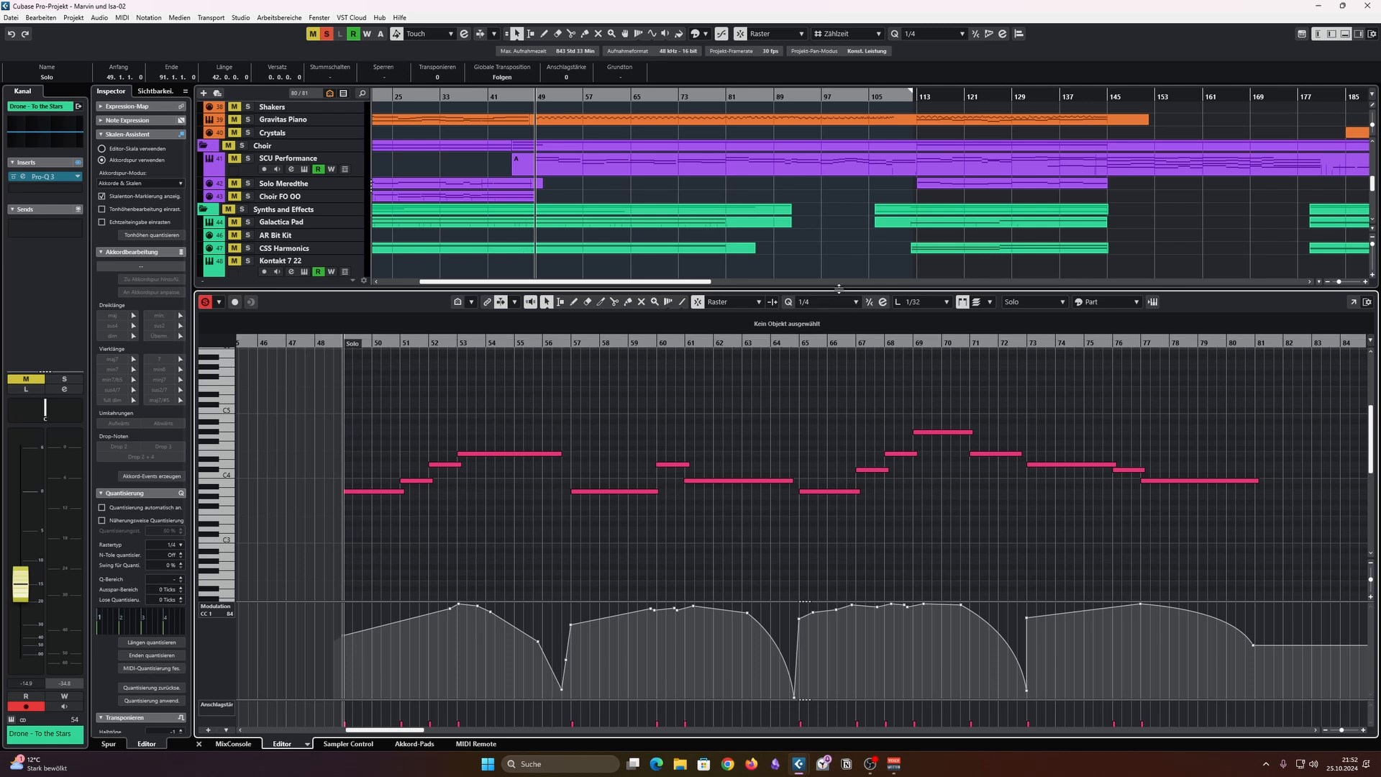
Step: Set the playback position just before bar 63, solo the Solo Oboe track and show its first part in the Key Editor
drag(839, 288, 839, 541)
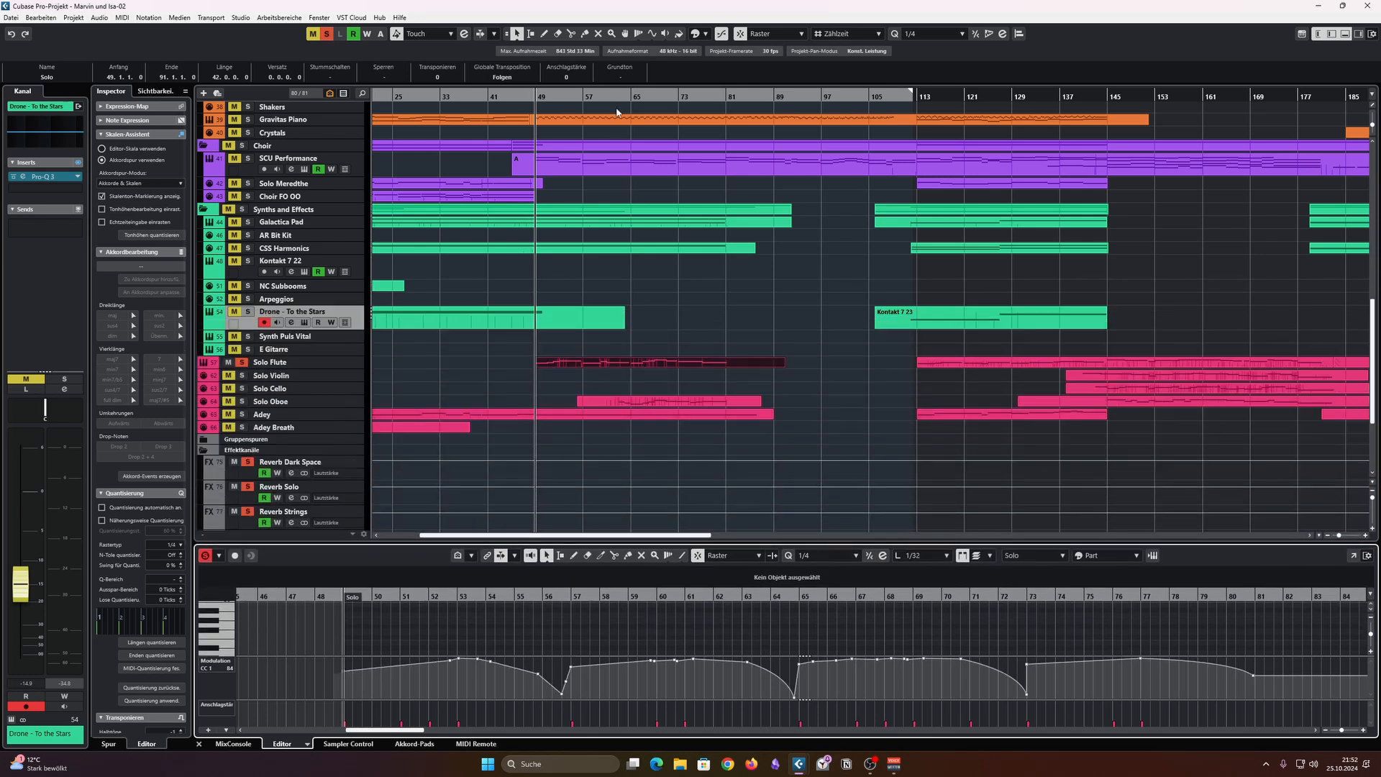
click(619, 98)
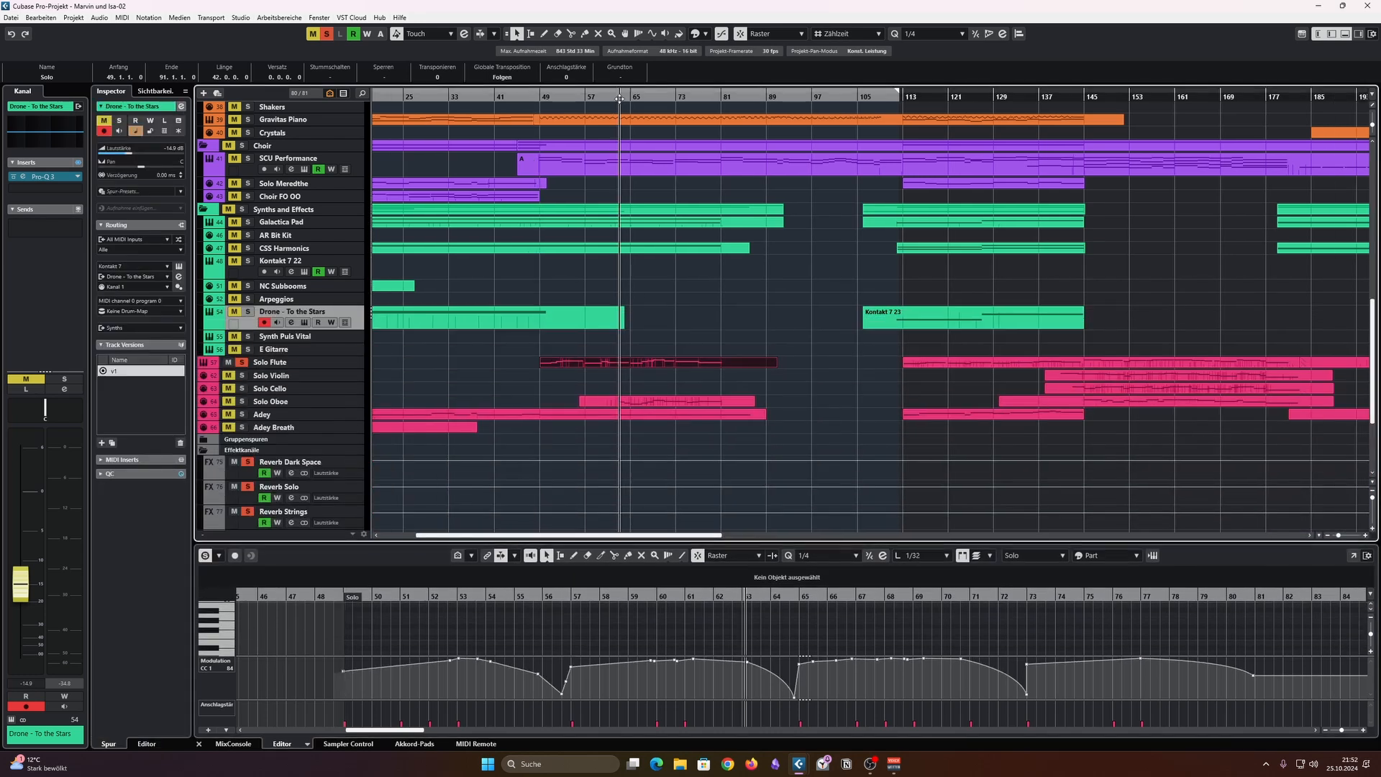
click(242, 401)
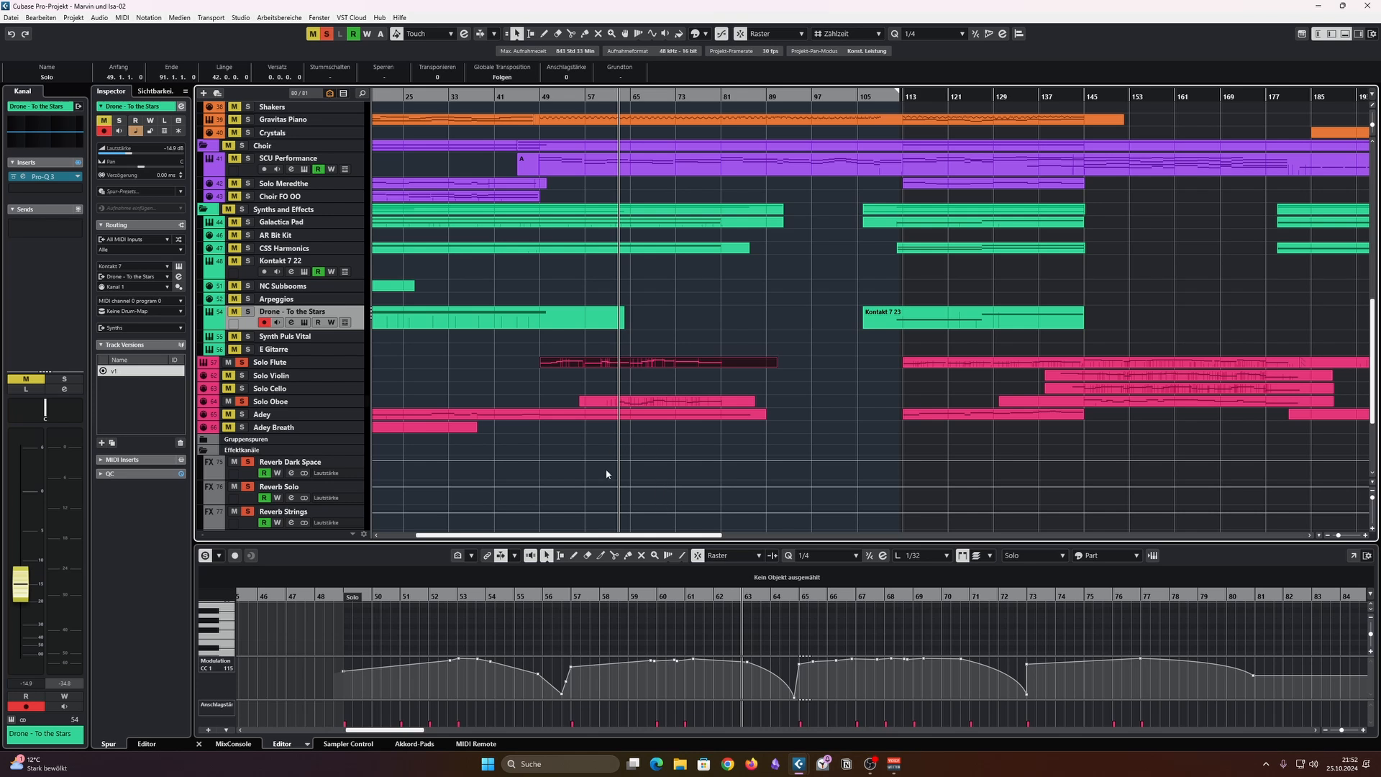
click(640, 400)
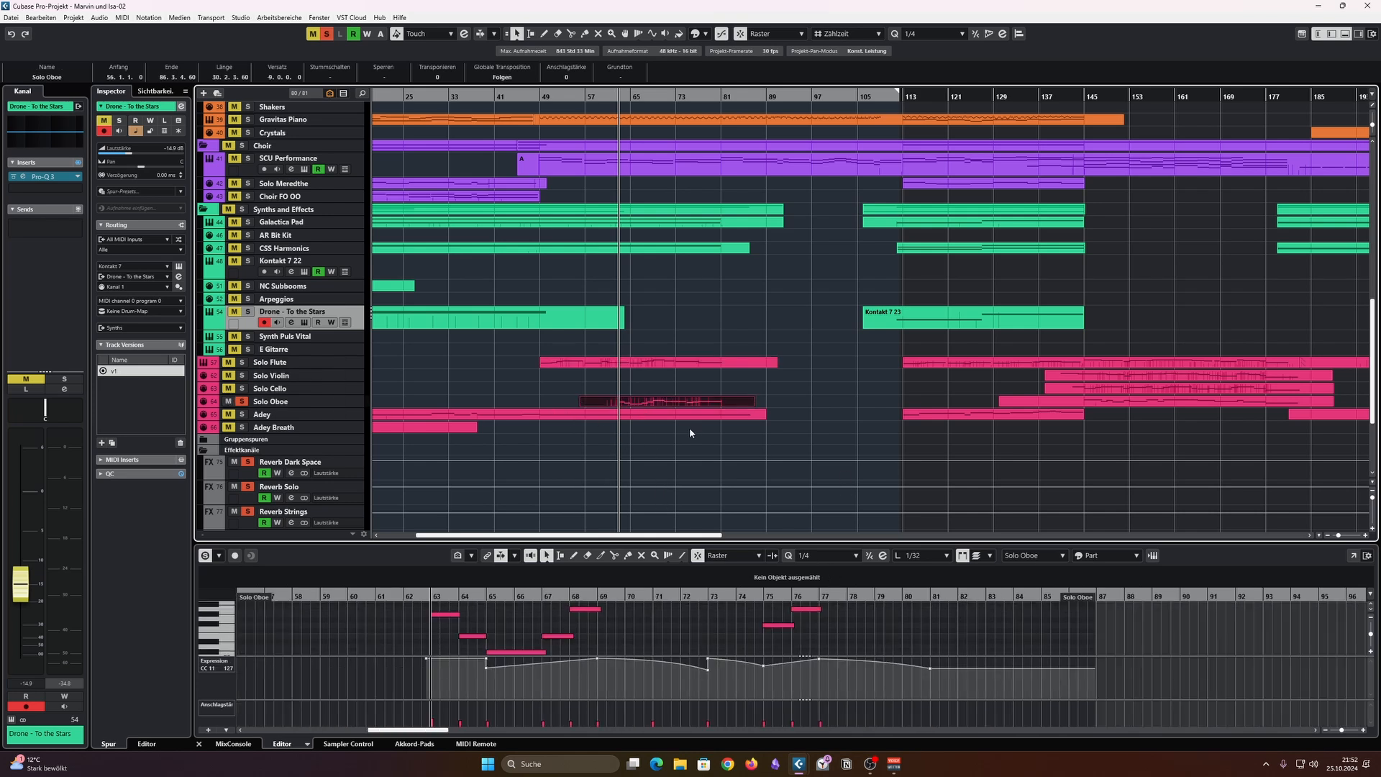
Step: Enlarge the Key Editor, play the Solo Oboe part from just before bar 63 with its notes in view, and stop playback
drag(730, 541, 714, 363)
click(420, 419)
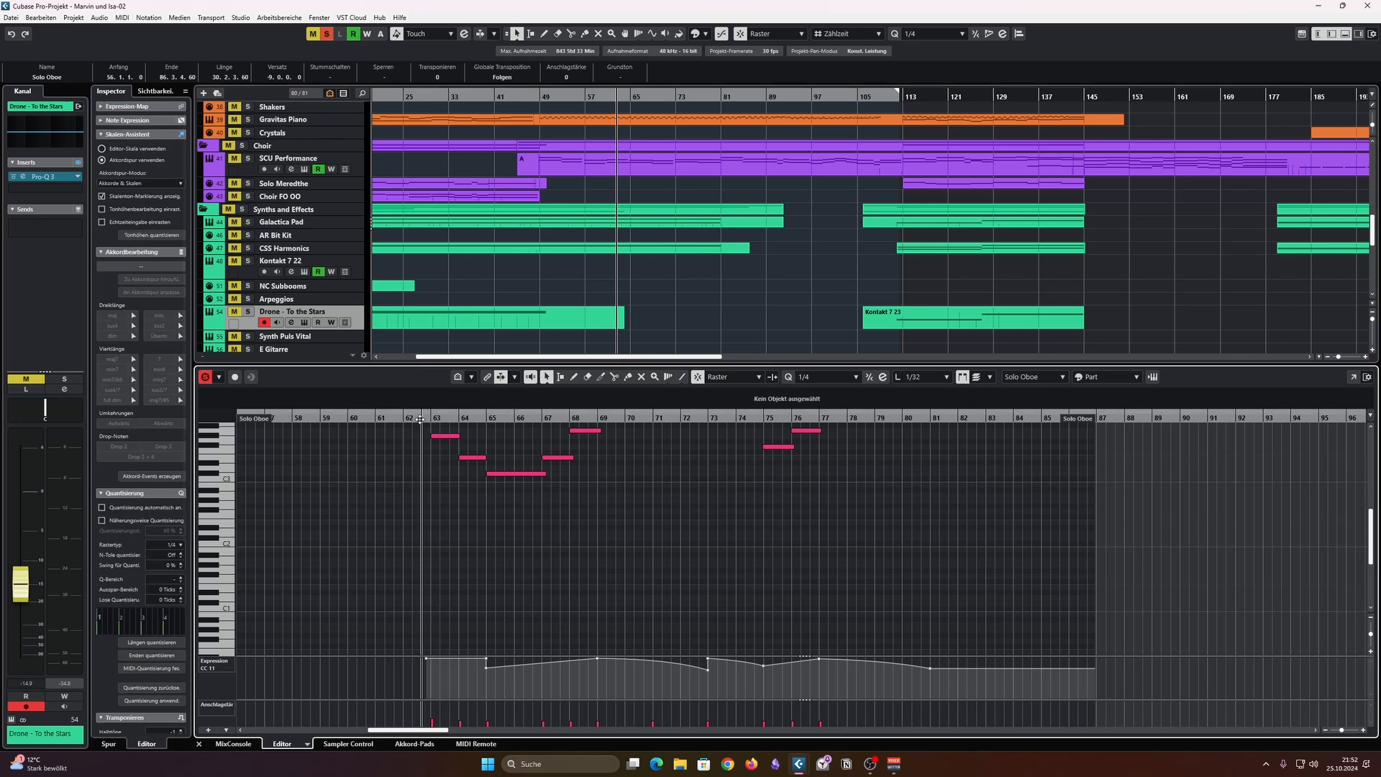
key(space)
scroll(777, 529, up, 2)
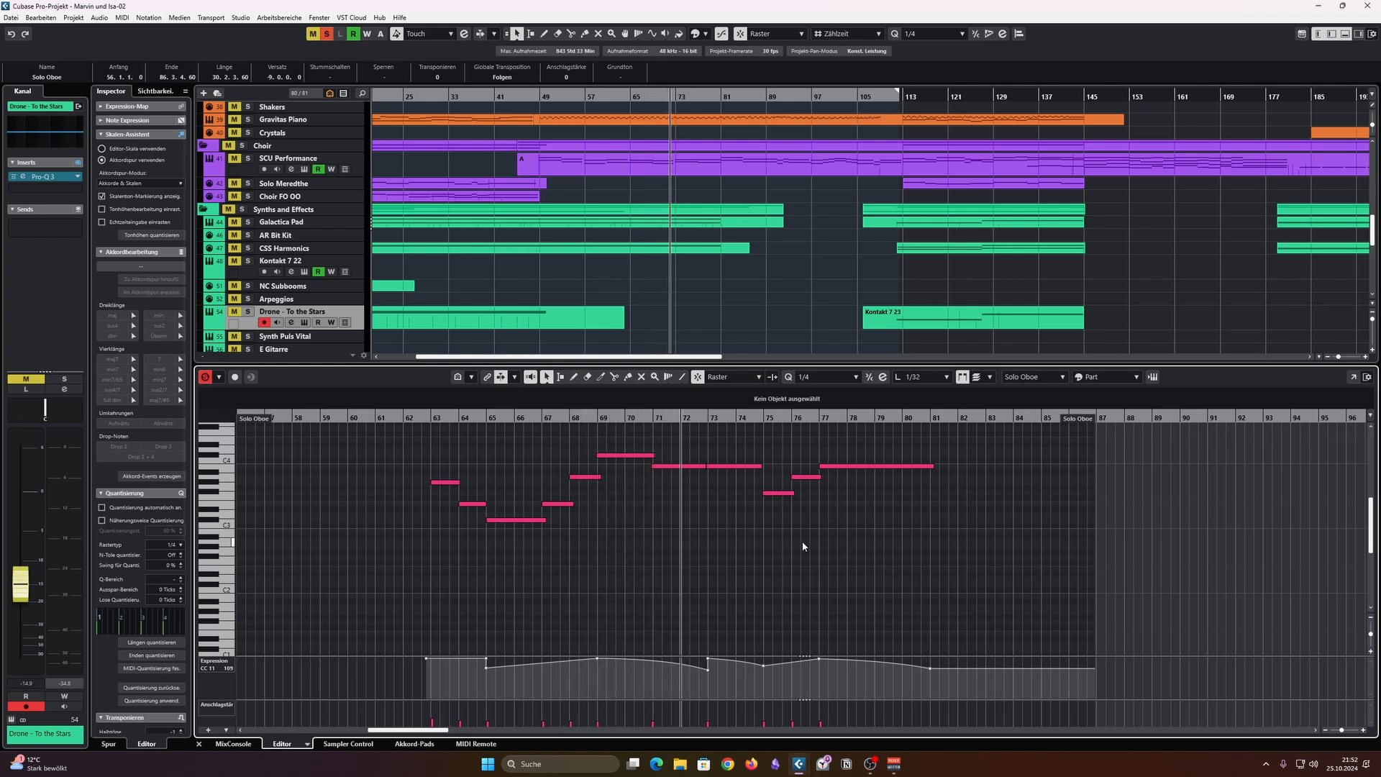
key(space)
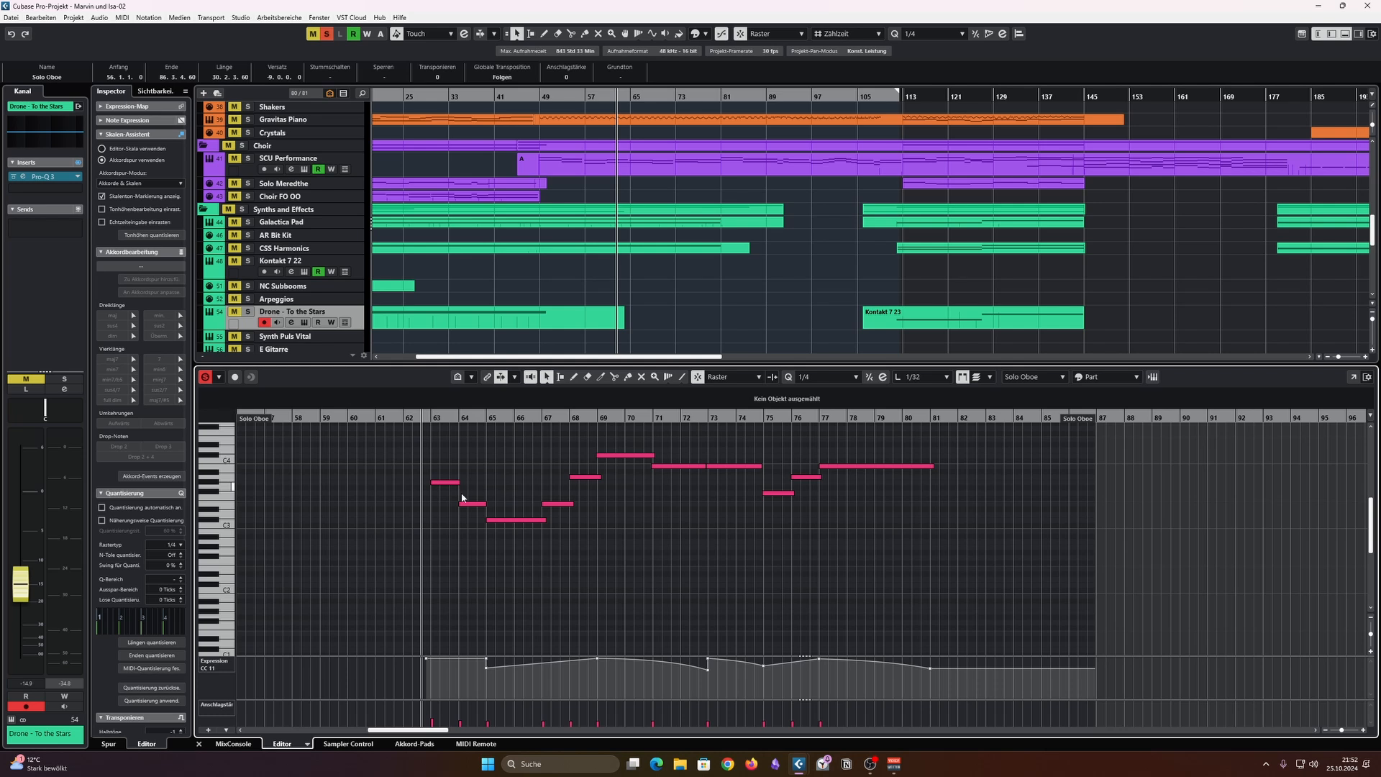
Step: Examine the opening notes of the Solo Oboe part up close and set the playback position to bar 65
scroll(447, 515, up, 2)
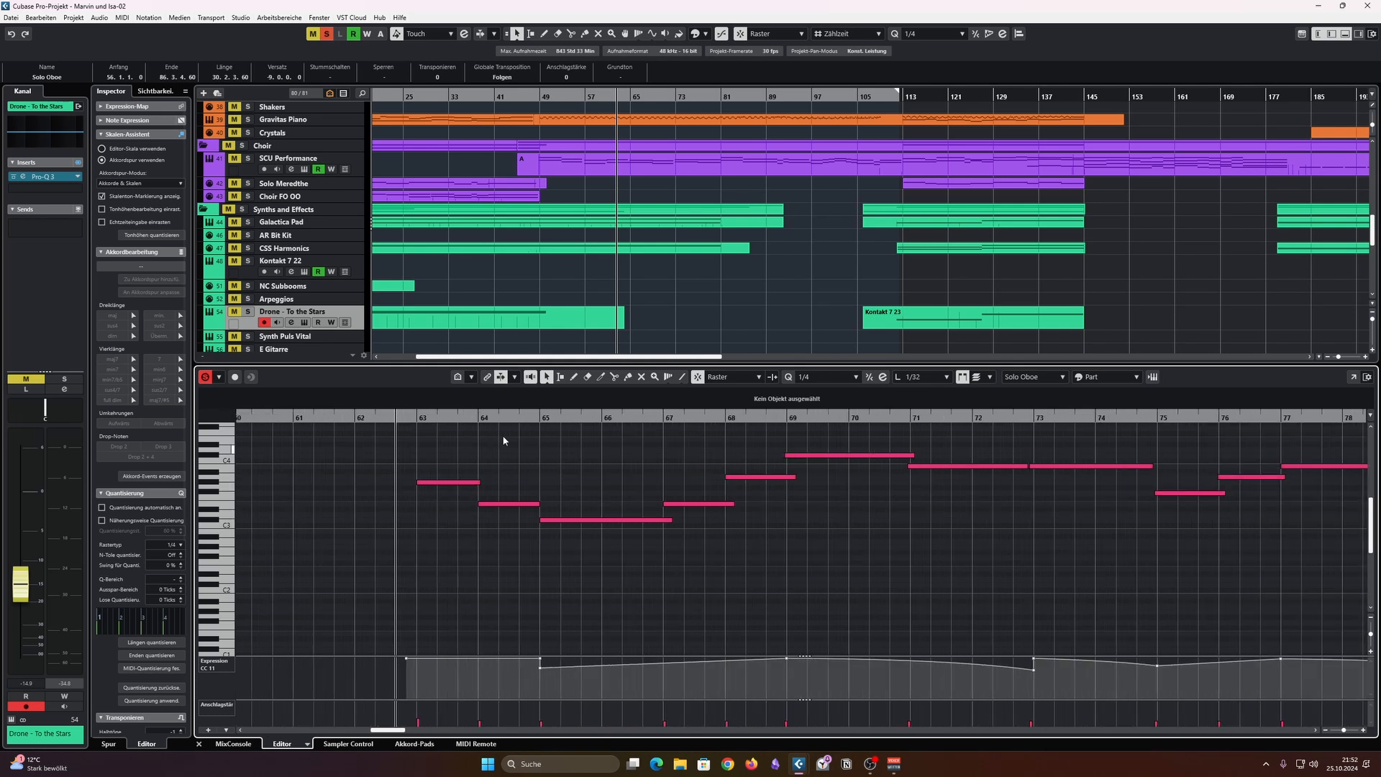
mouse_move(457, 467)
mouse_down()
mouse_move(477, 492)
mouse_move(479, 458)
mouse_up()
scroll(467, 432, up, 4)
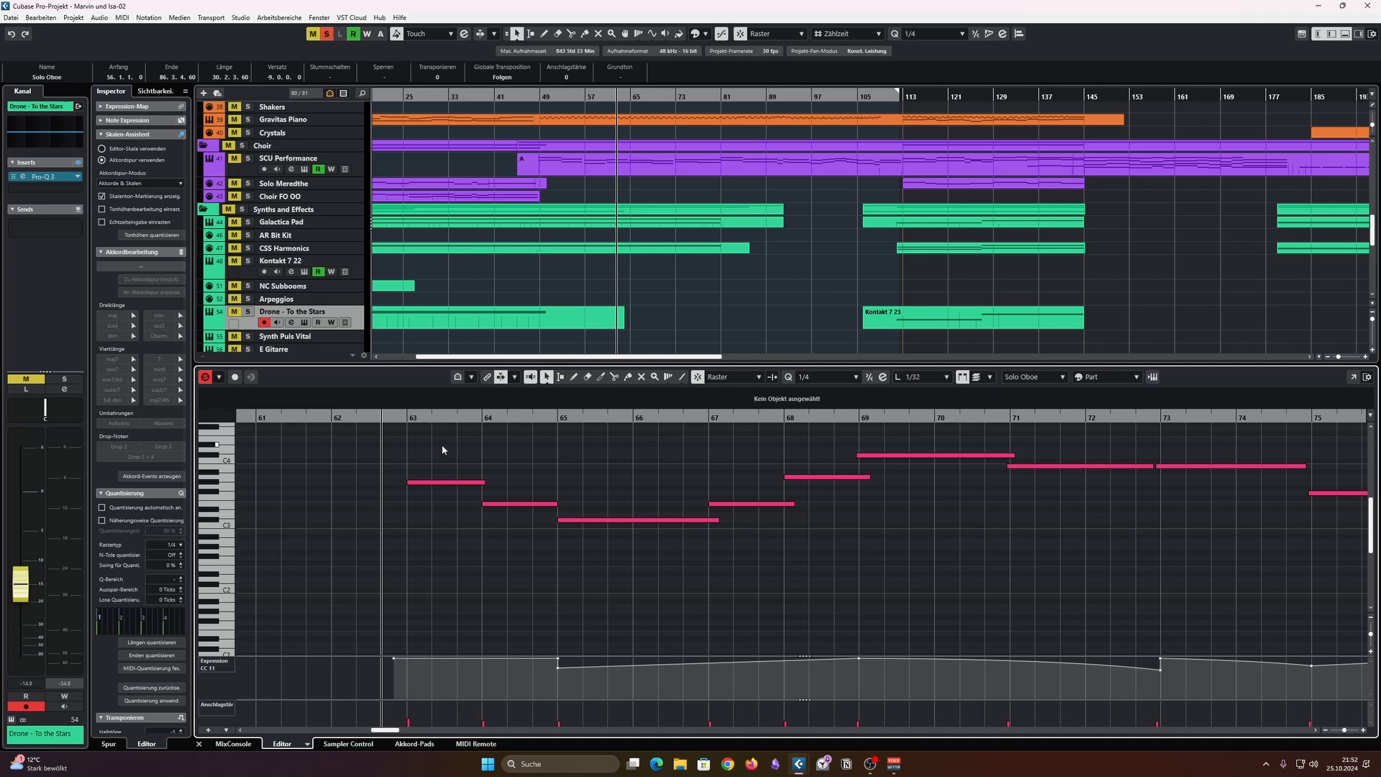
drag(441, 446, 519, 456)
click(560, 416)
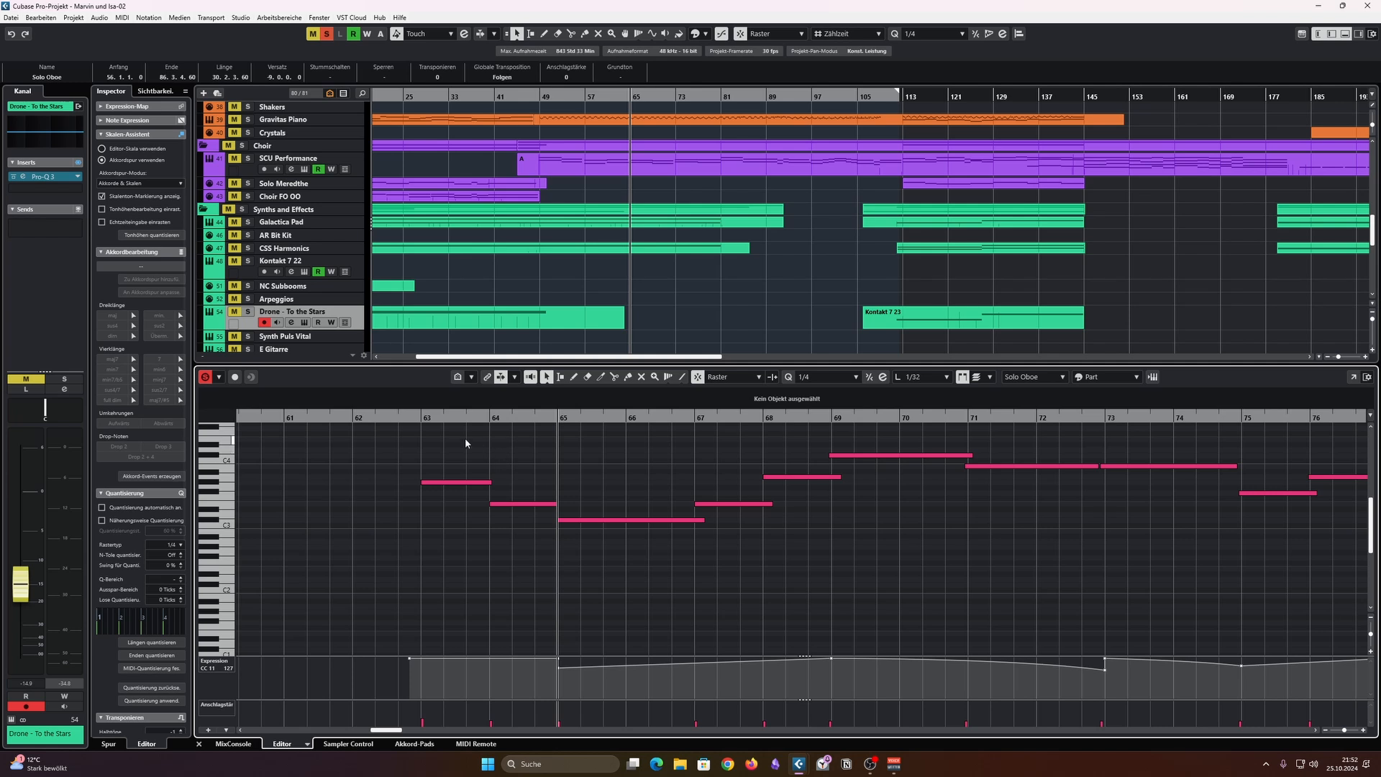
drag(558, 417, 557, 419)
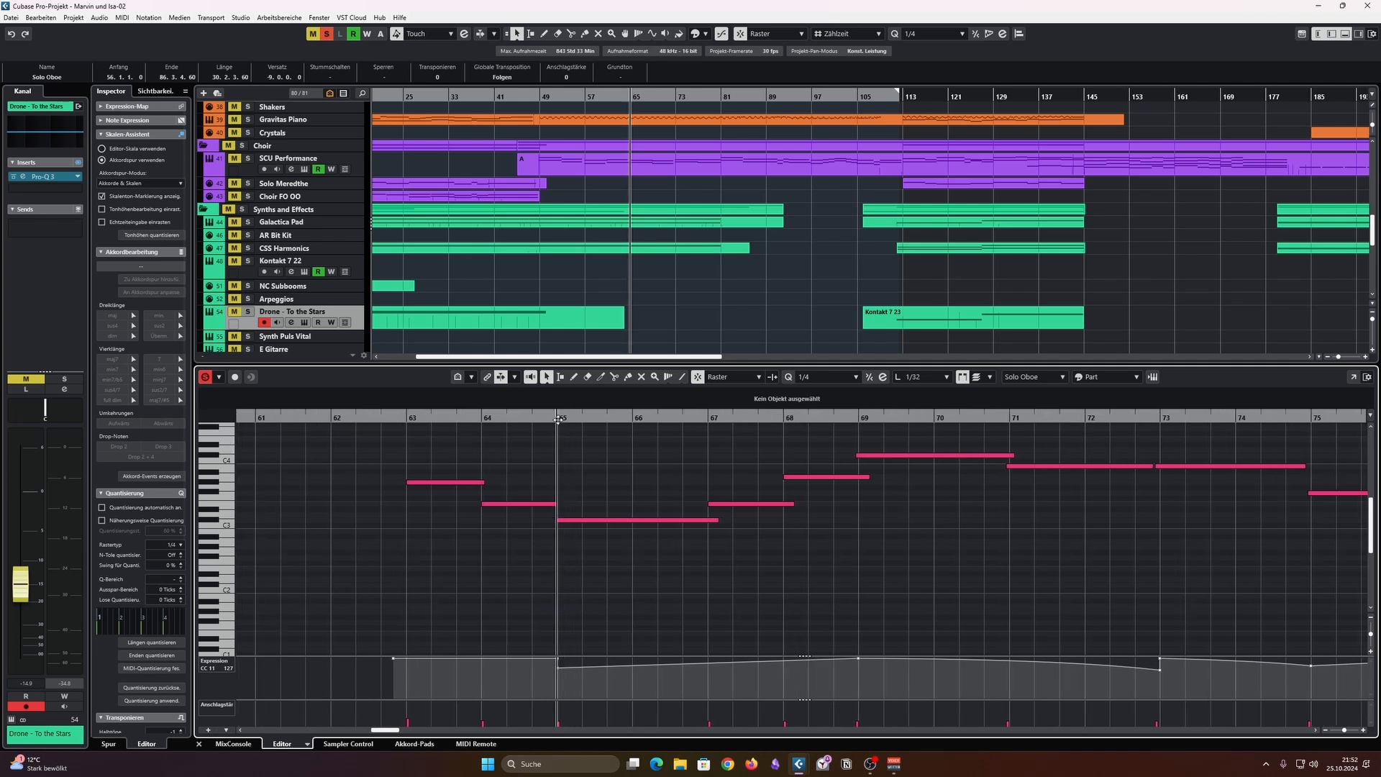
Step: Inspect the long oboe note starting at bar 65 within the whole phrase, and clear the selection
scroll(641, 460, down, 5)
scroll(641, 460, right, 2)
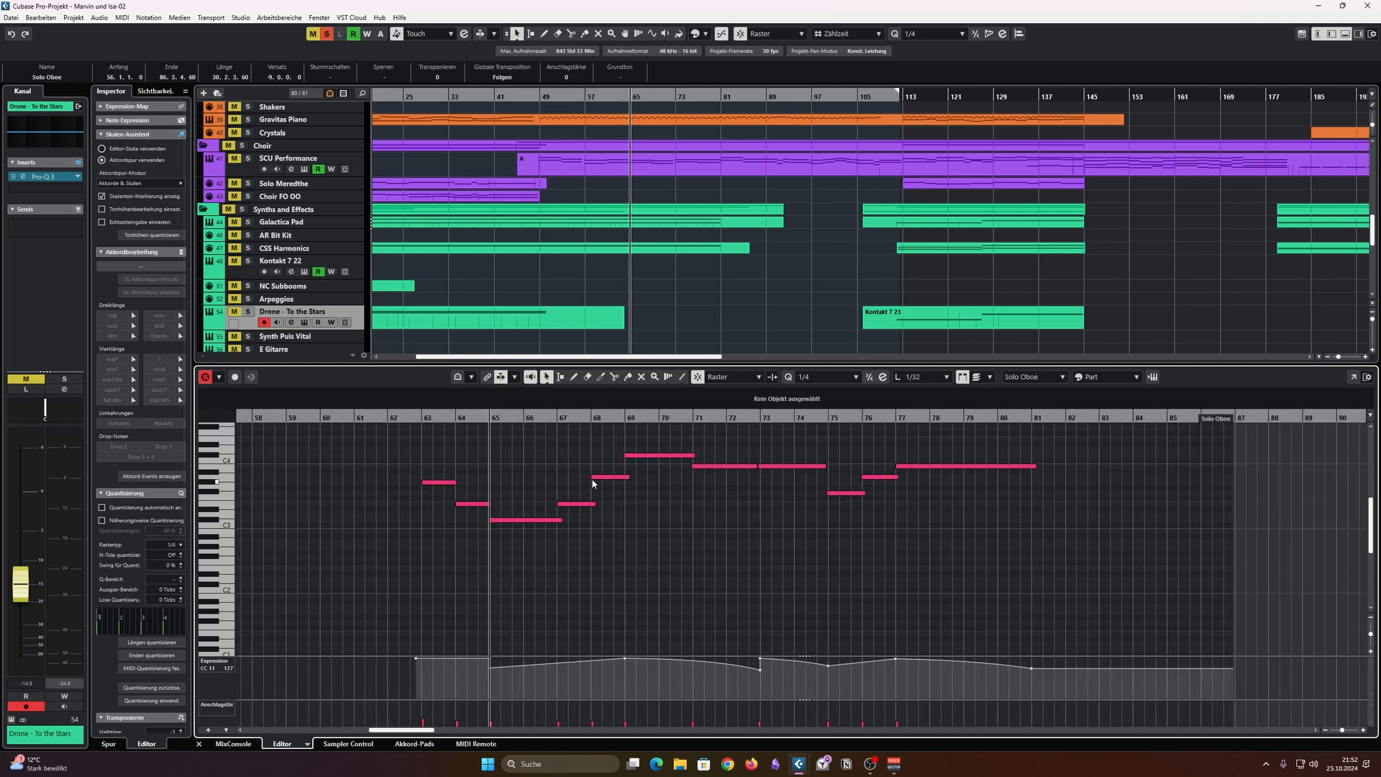
click(536, 519)
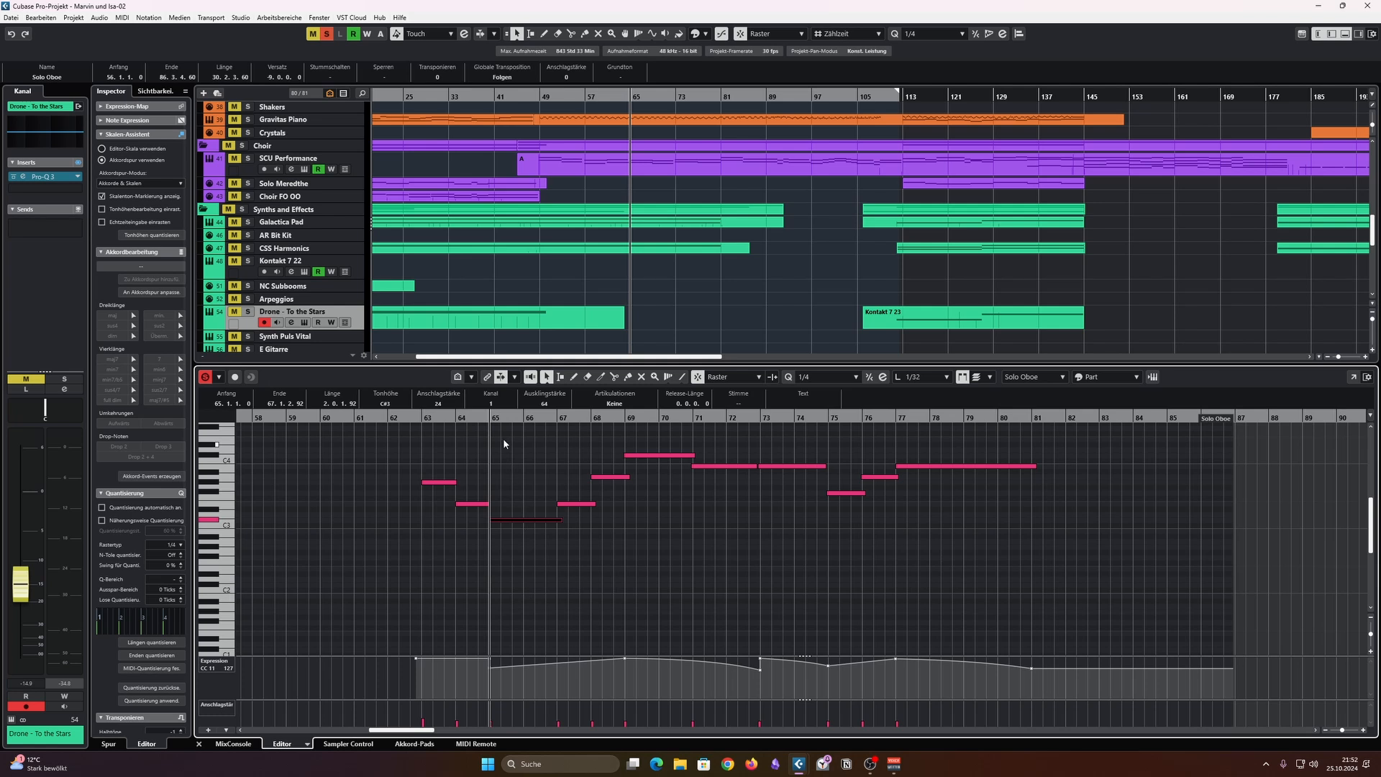
click(617, 464)
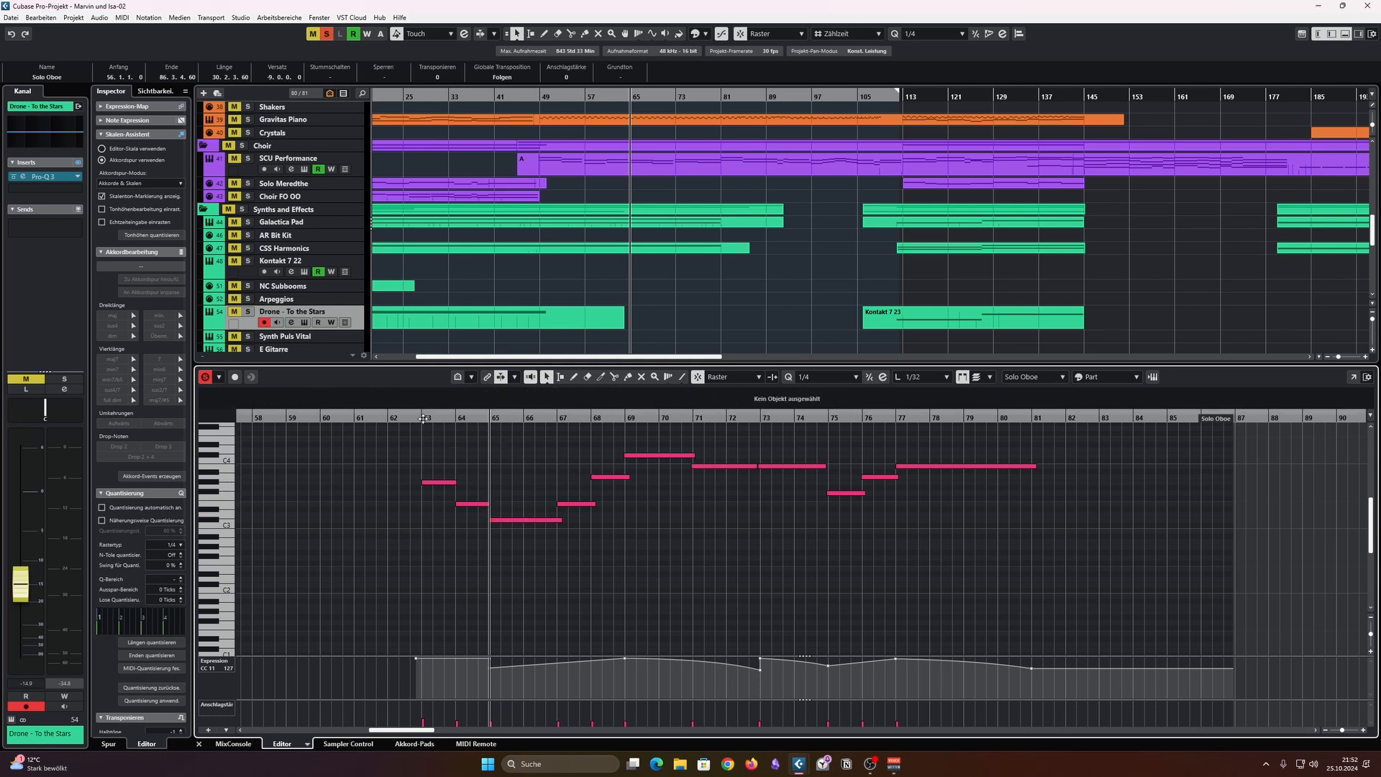
Step: Move the playback position to bar 63, on to bar 65, and back to just before bar 63 in the oboe part
click(423, 417)
scroll(609, 283, down, 3)
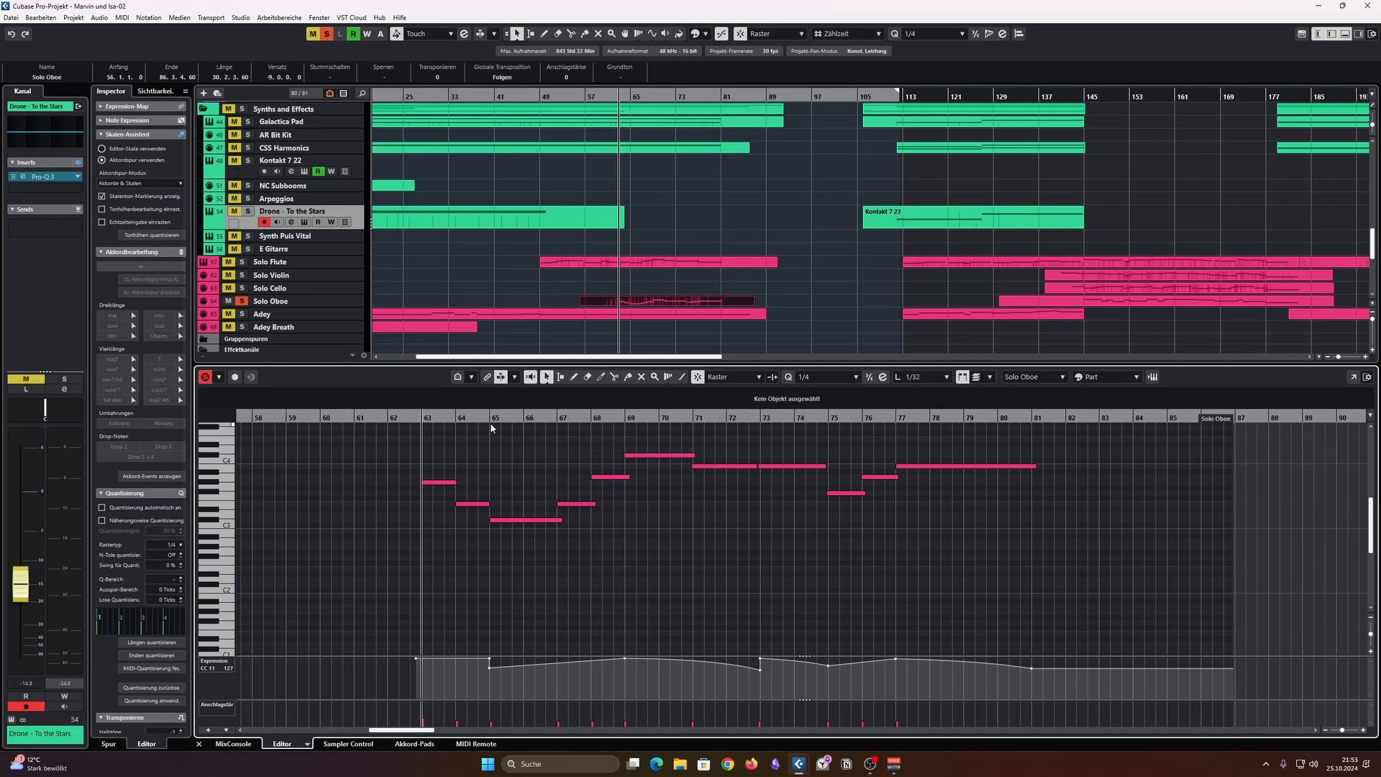
drag(495, 419, 495, 458)
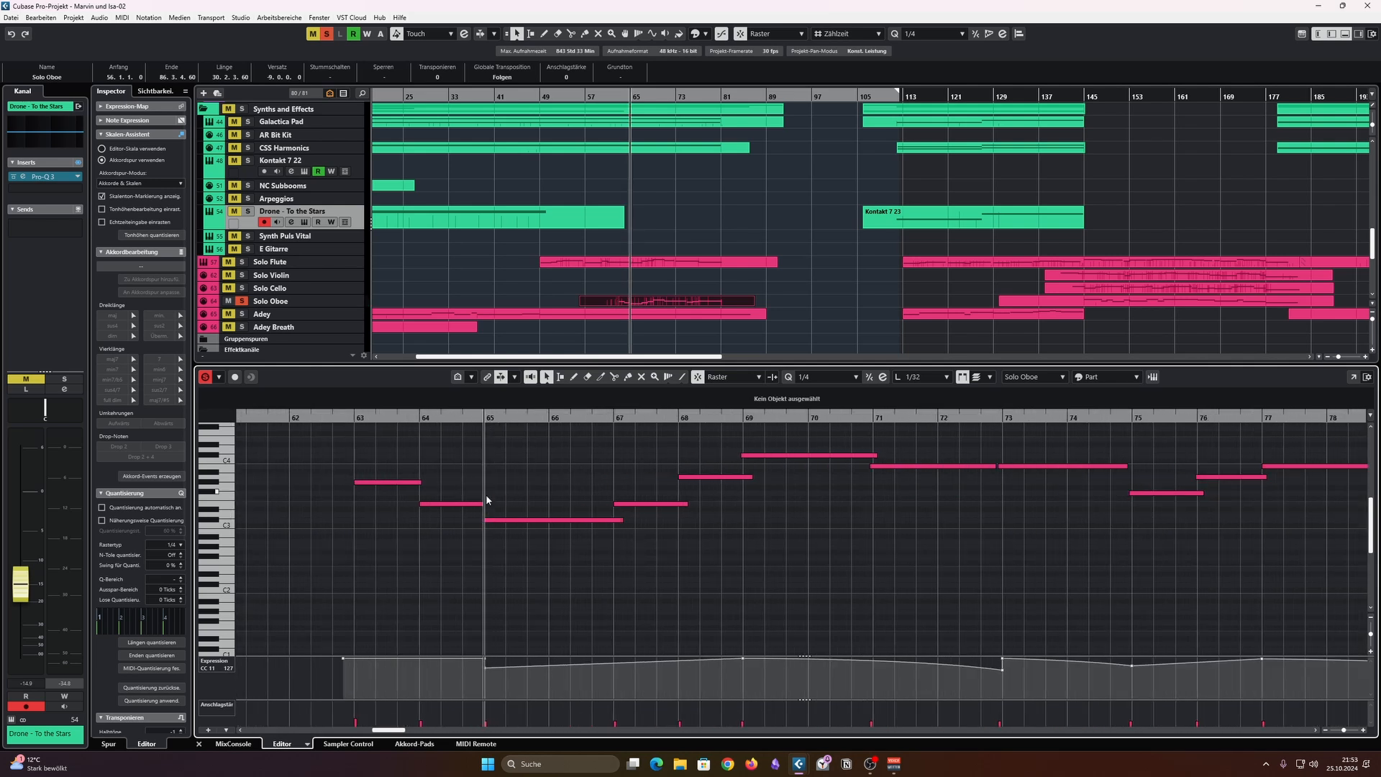
click(337, 417)
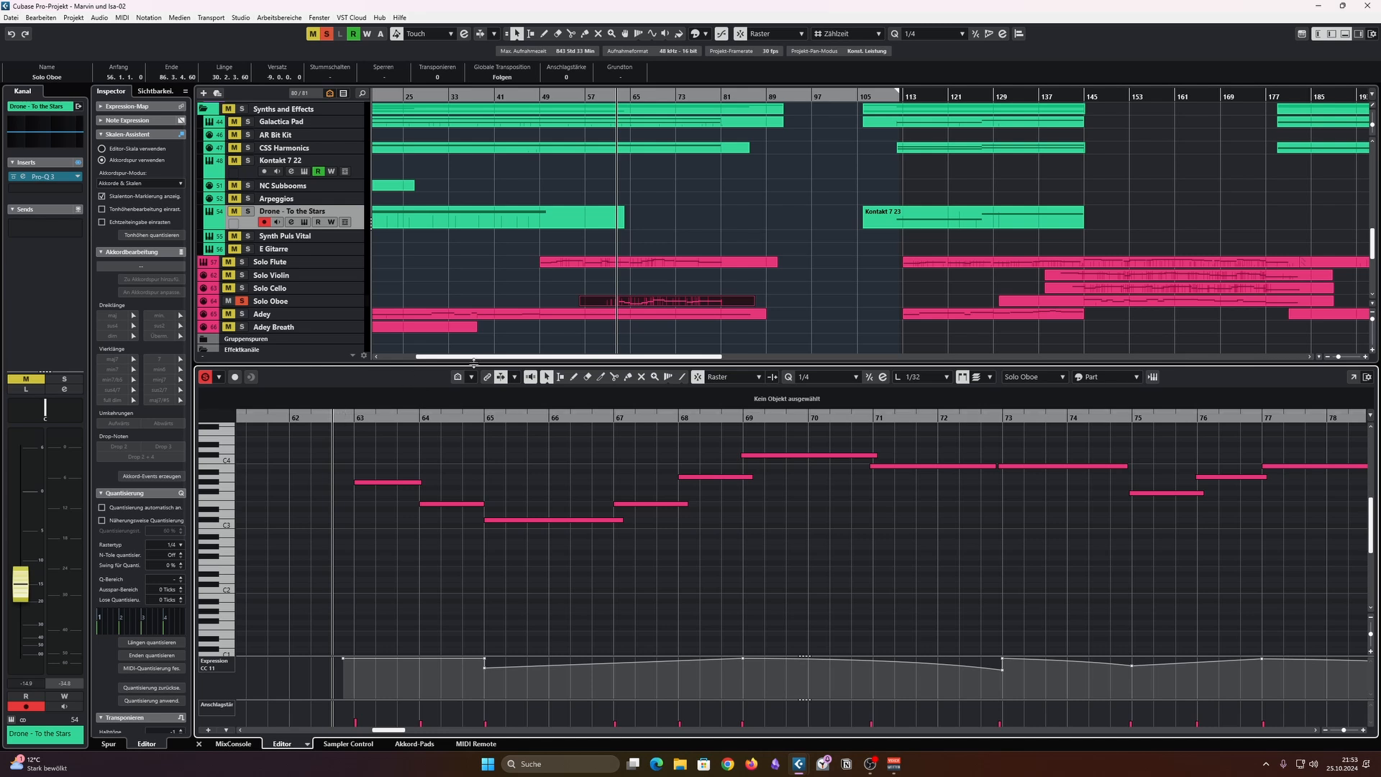
Step: Reduce the Key Editor height and show the full length of the first Solo Flute part in it
drag(473, 361, 474, 387)
scroll(640, 282, up, 5)
scroll(640, 282, down, 2)
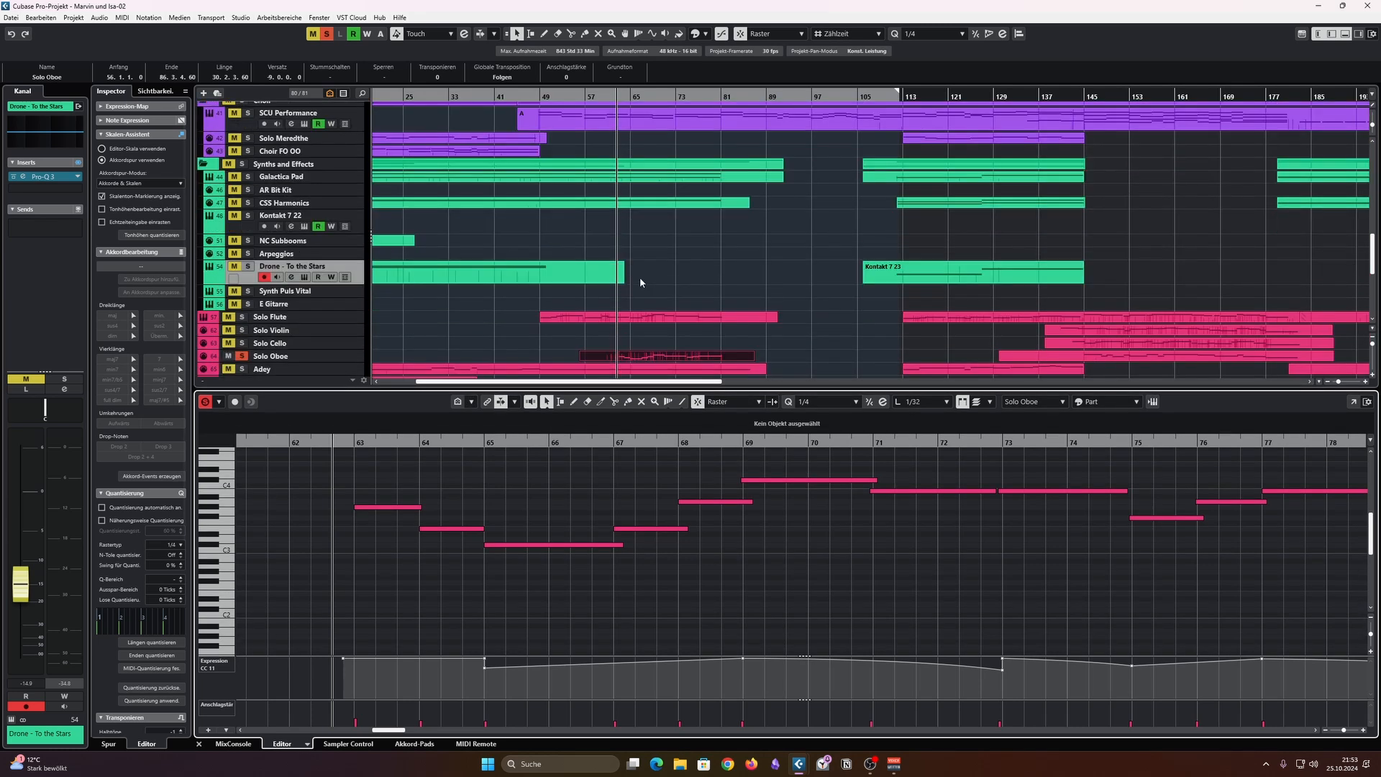
click(642, 319)
key(g)
key(g)
key(g)
key(g)
key(g)
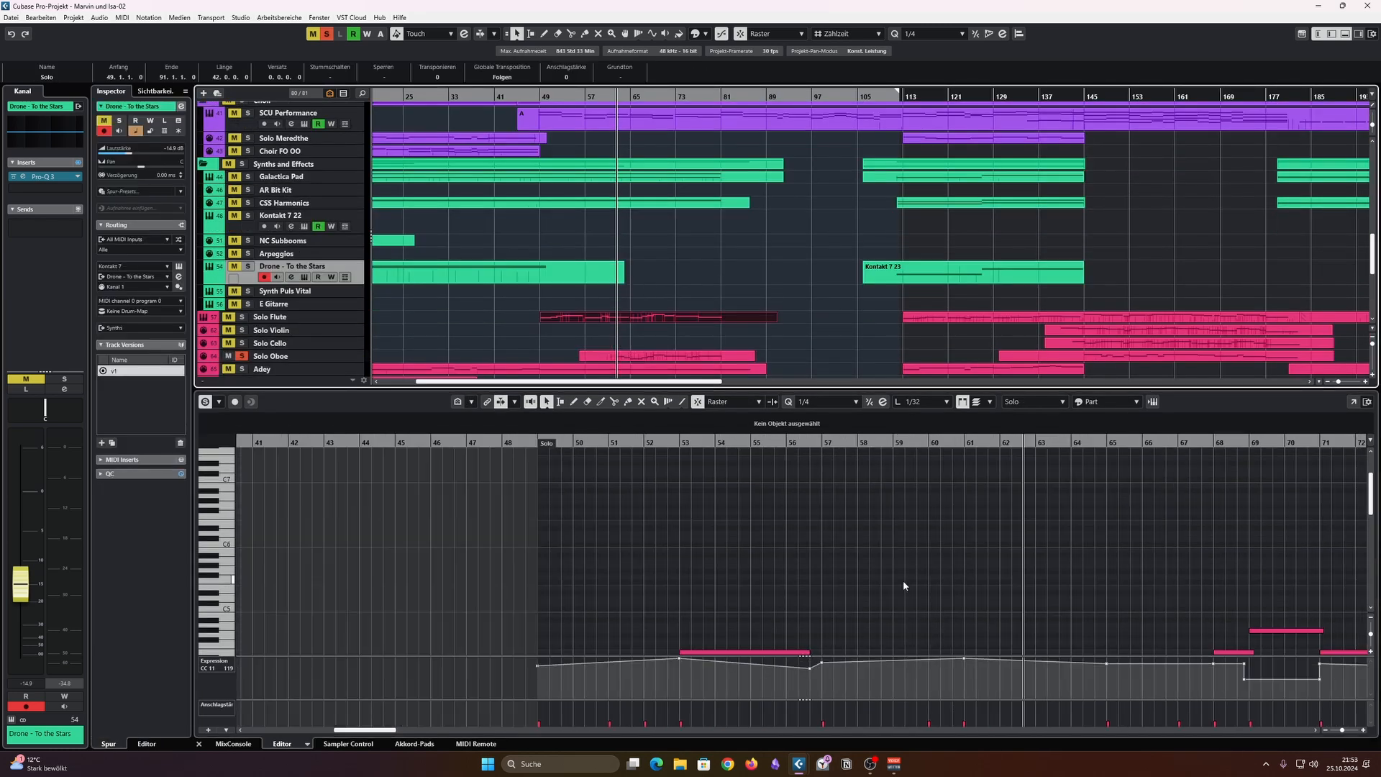
scroll(870, 657, up, 1)
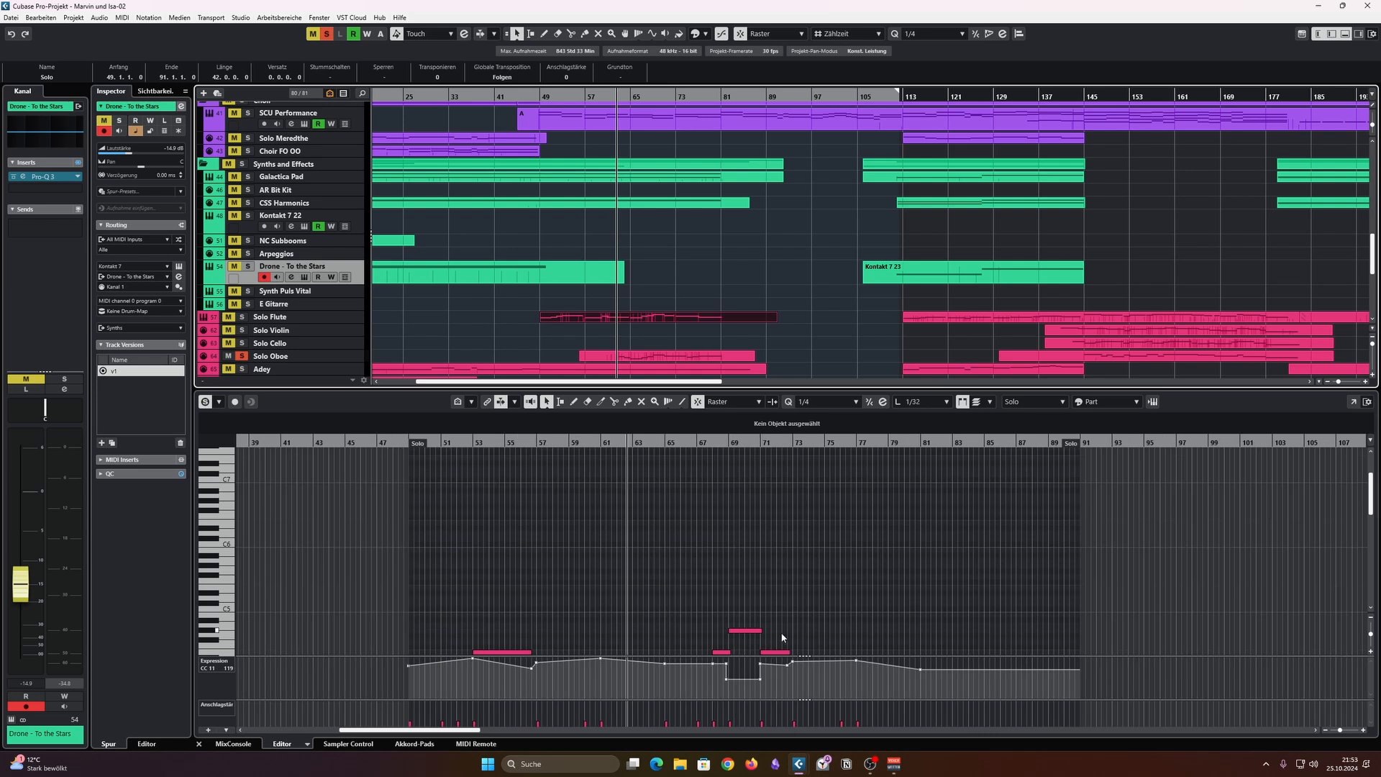
Step: Examine the flute's expression dip from bar 69 to 71 and the high note above it
scroll(749, 643, up, 2)
drag(705, 677, 787, 673)
click(843, 606)
scroll(847, 597, down, 4)
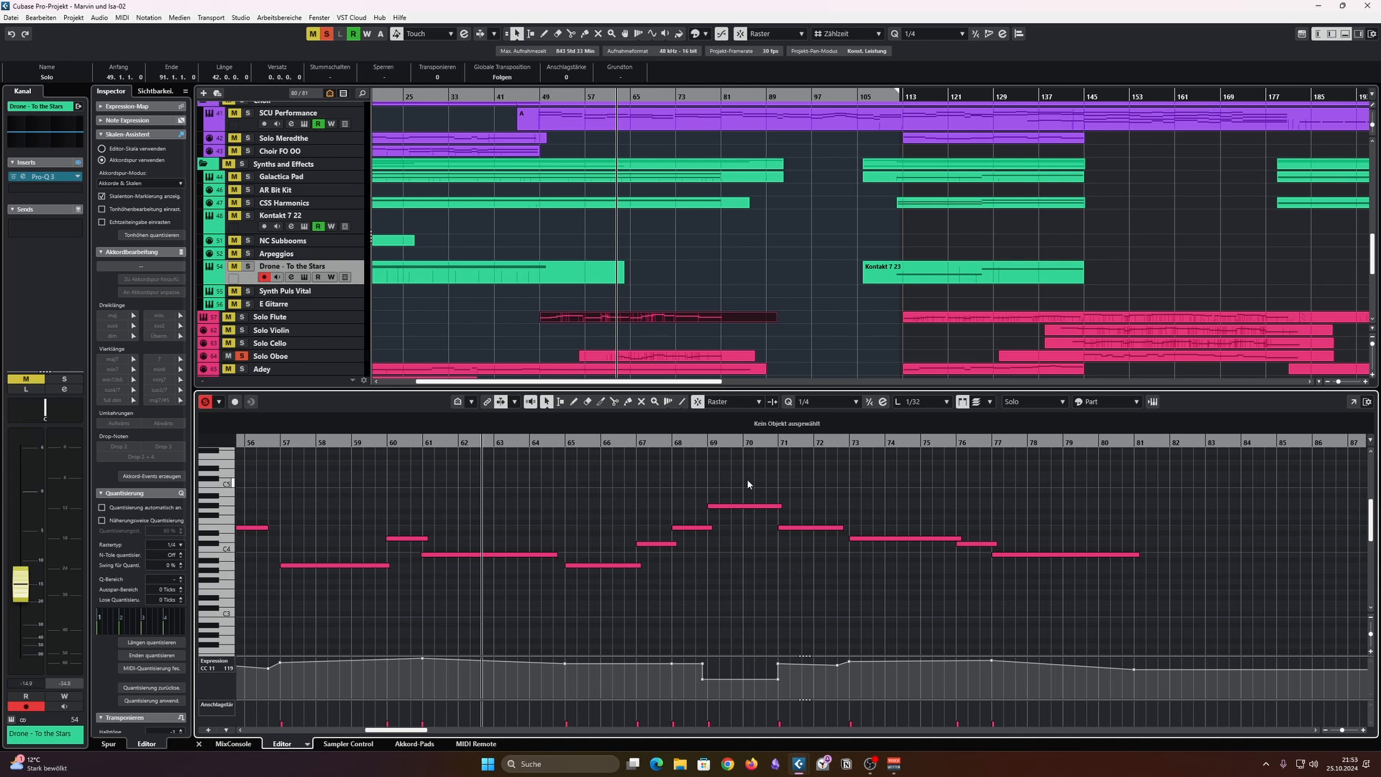
click(745, 506)
click(739, 606)
Step: Show the first CSS Harmonics part with its modulation curve in an enlarged Key Editor and select its sustained note
drag(760, 386, 772, 458)
scroll(697, 366, up, 2)
scroll(631, 362, up, 2)
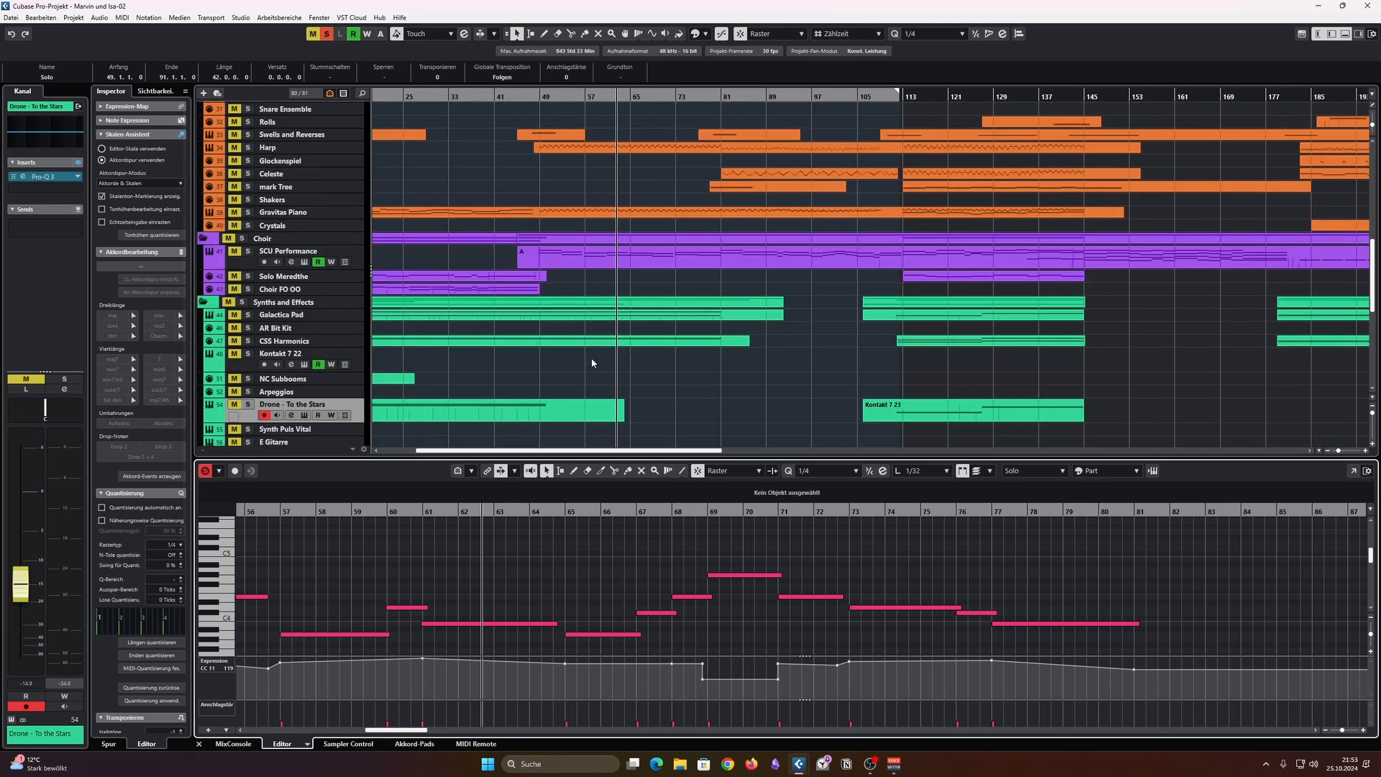
click(556, 344)
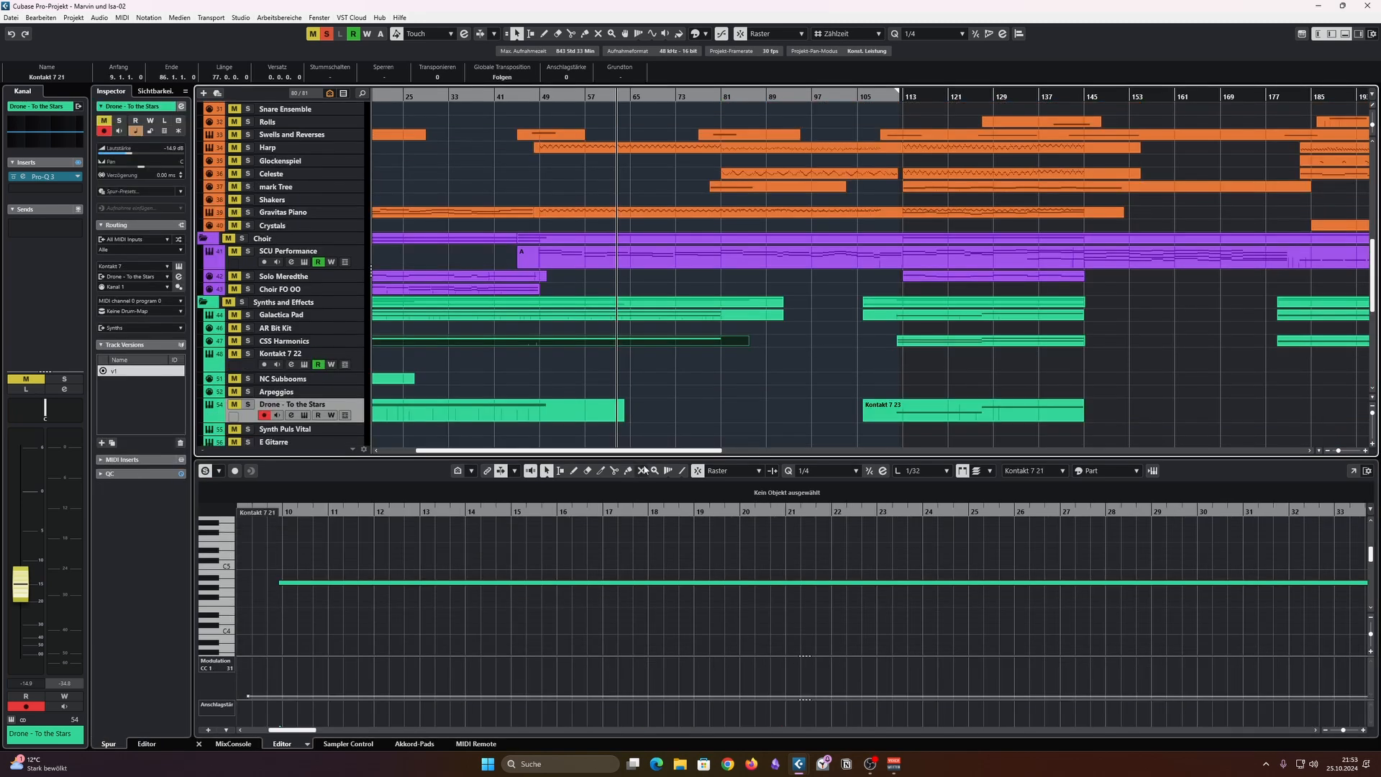
drag(645, 458, 645, 296)
scroll(804, 446, down, 5)
scroll(890, 479, right, 2)
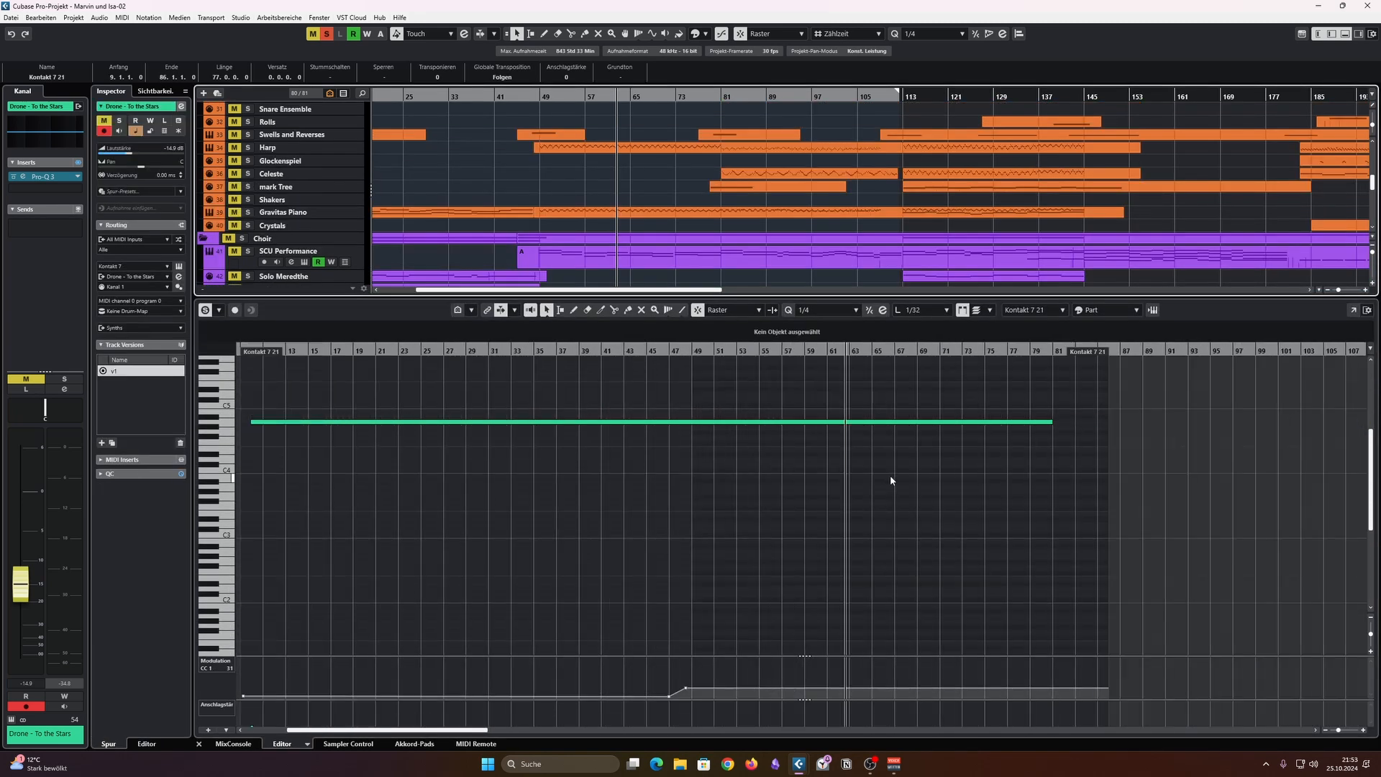
scroll(890, 481, right, 3)
scroll(540, 517, up, 3)
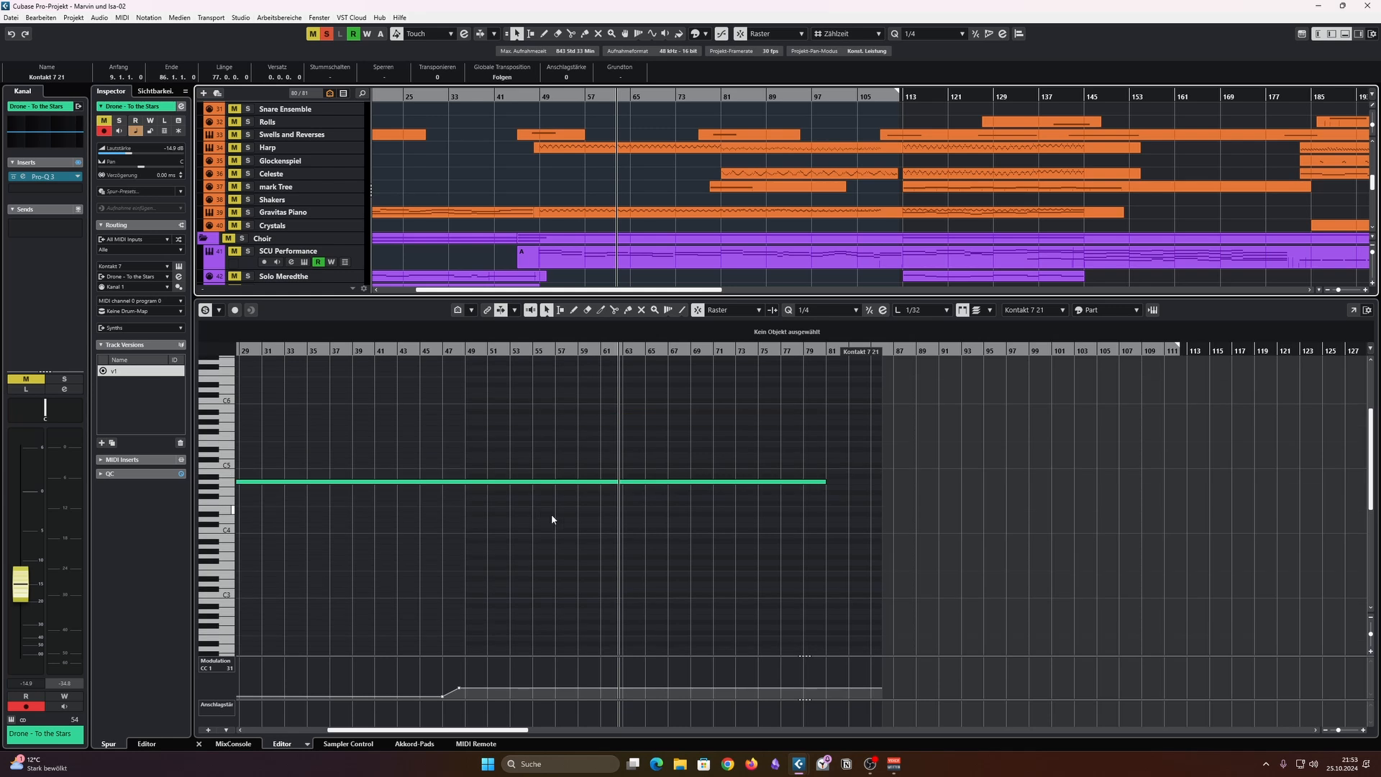
click(564, 481)
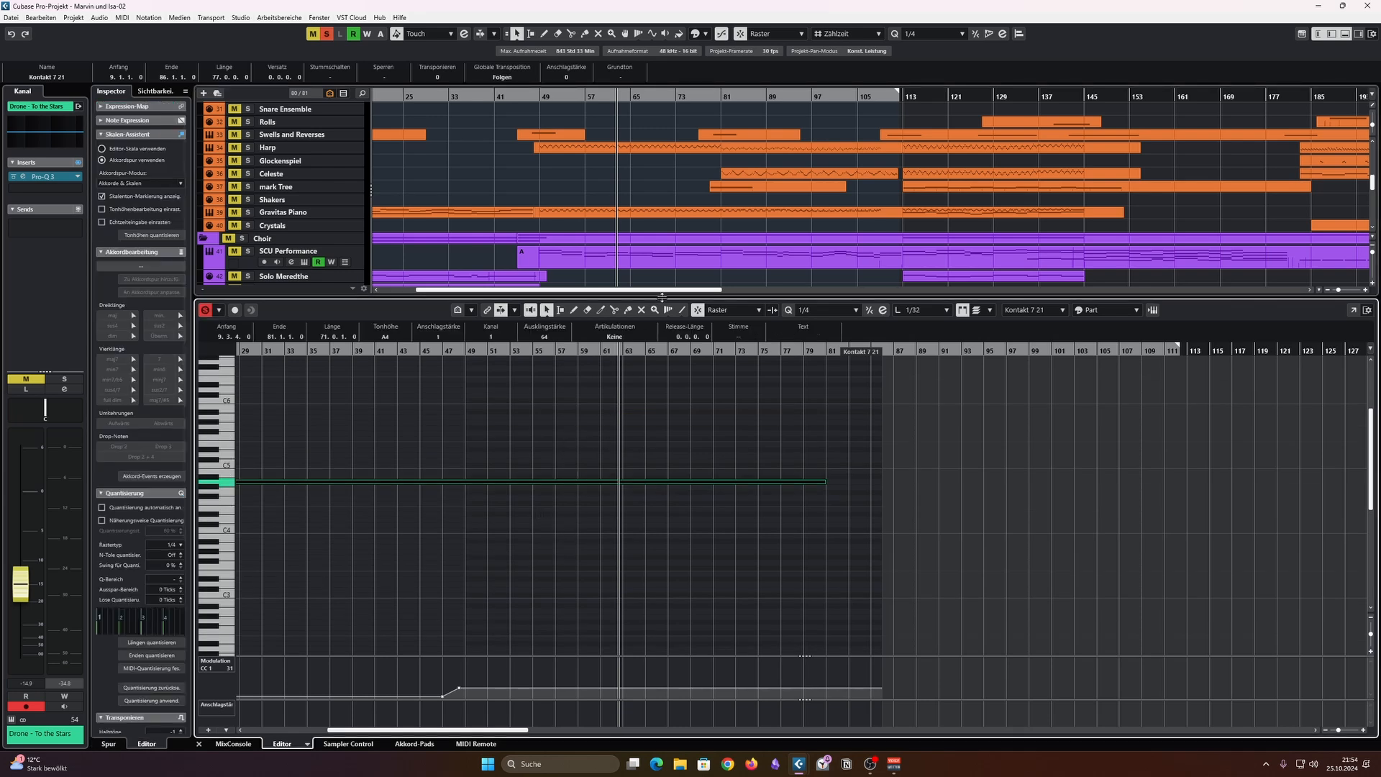
Step: Show the first Galactica Pad part with its modulation curve in the Key Editor and select both sustained notes
drag(661, 295, 680, 346)
click(673, 321)
scroll(924, 524, up, 2)
scroll(917, 517, right, 3)
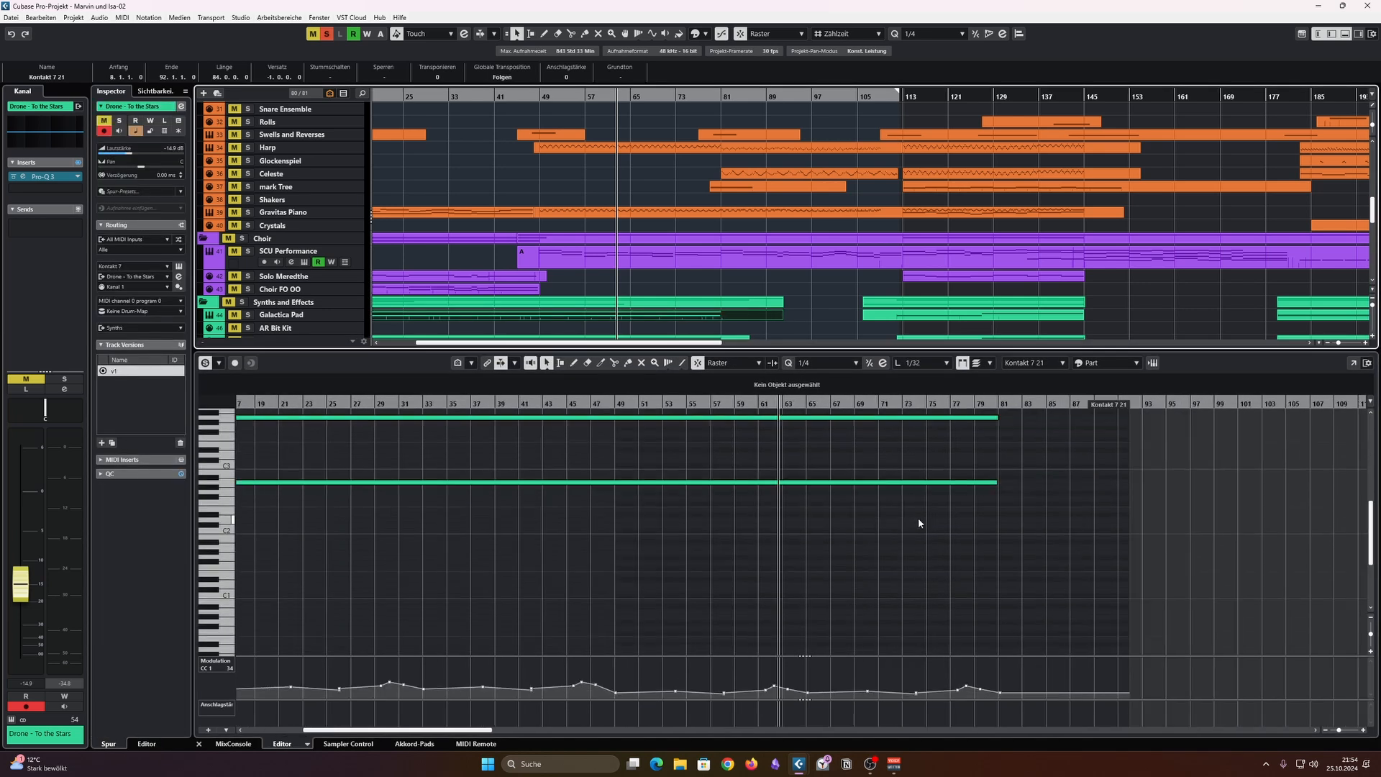
scroll(910, 513, up, 2)
drag(847, 444, 845, 590)
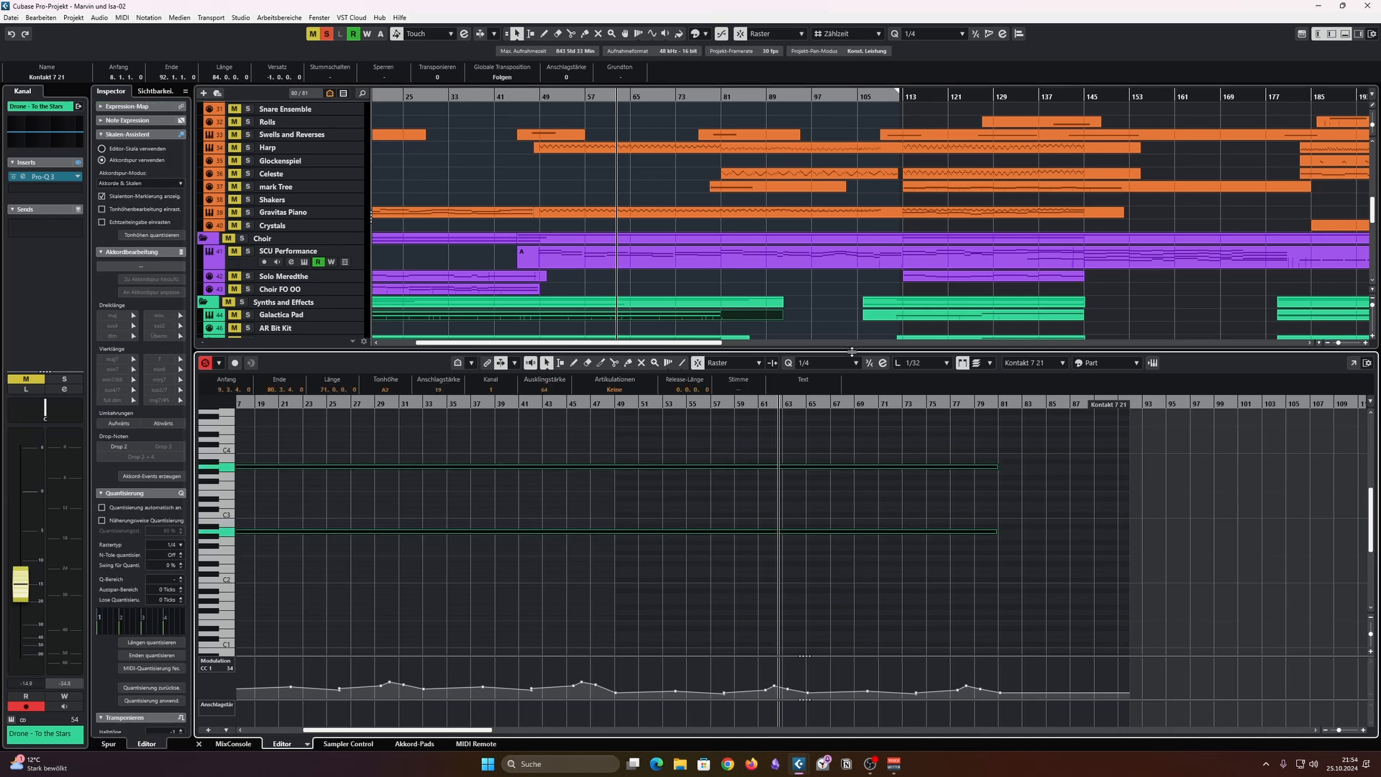
Step: Show the SCU Performance choir part with its modulation curve in the Key Editor and play the soloed track from about bar 49
drag(853, 349, 862, 600)
scroll(650, 340, up, 3)
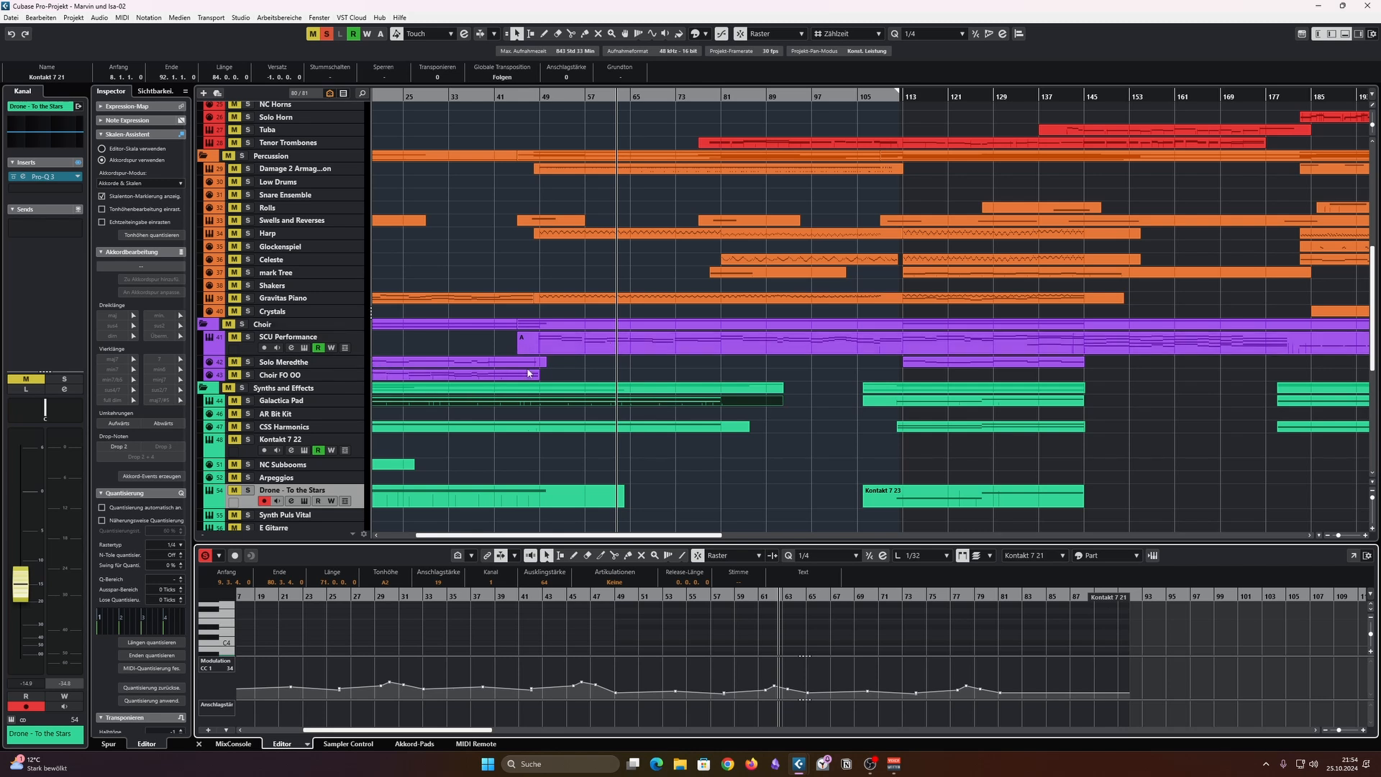
click(545, 147)
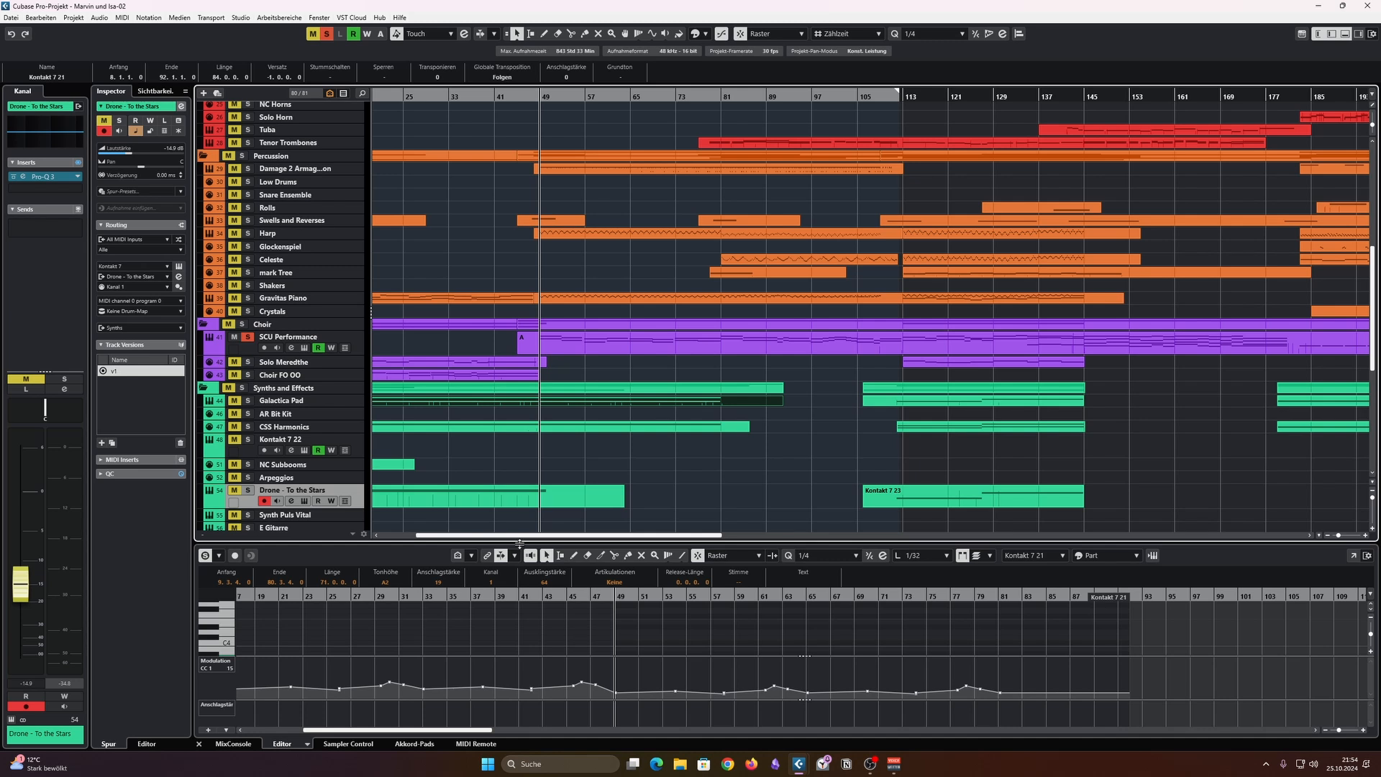
drag(519, 544, 520, 444)
click(579, 346)
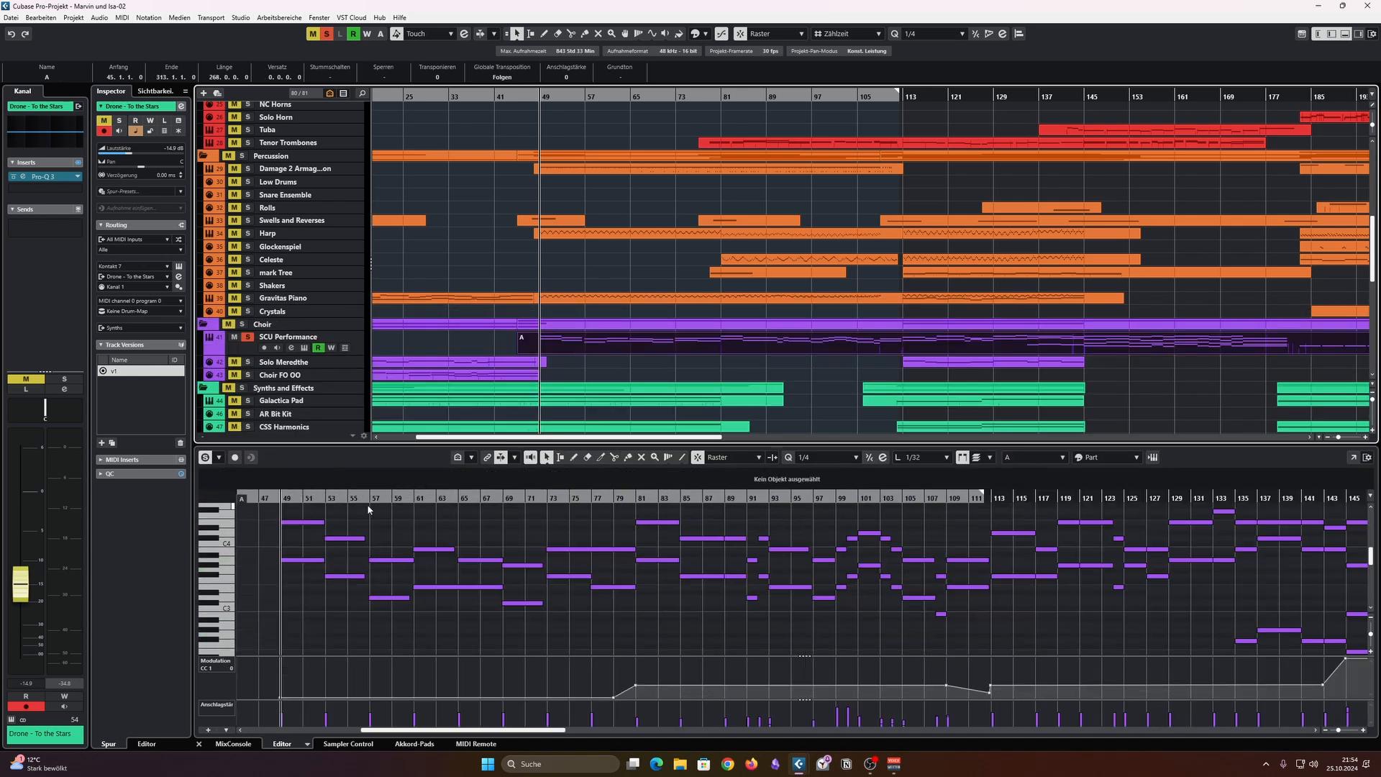
click(277, 499)
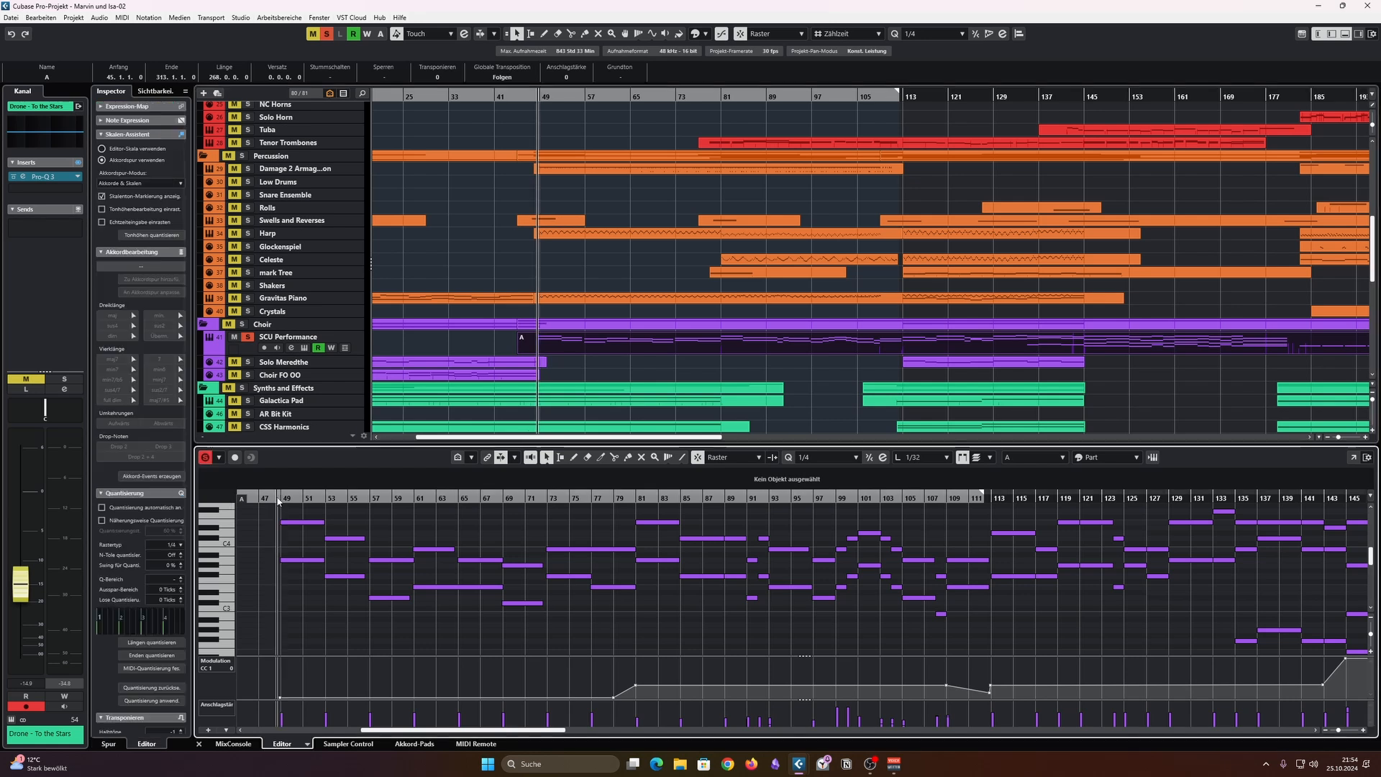
key(space)
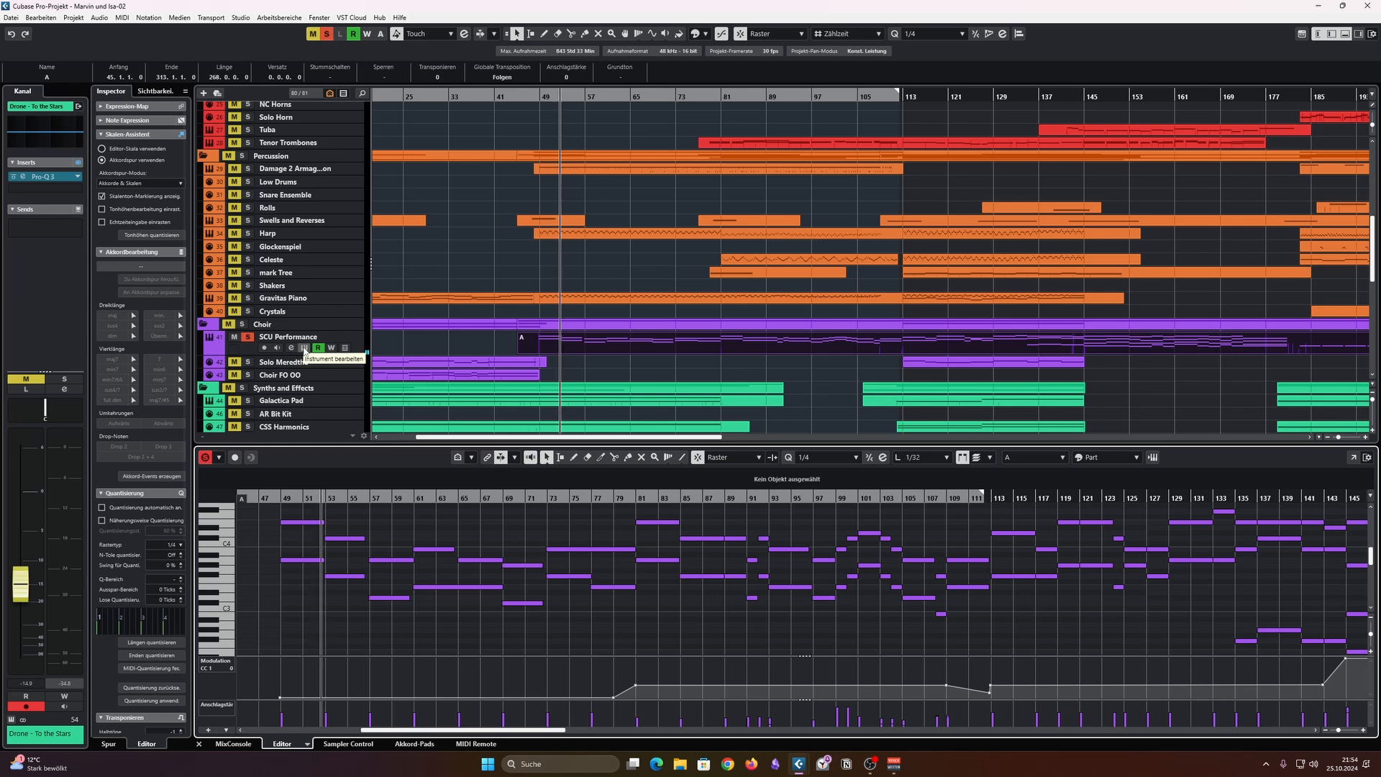
Step: Open the SCU Performance Kontakt instrument, stop playback, inspect the Storm Choir Ultimate syllable settings and close the instrument
click(305, 349)
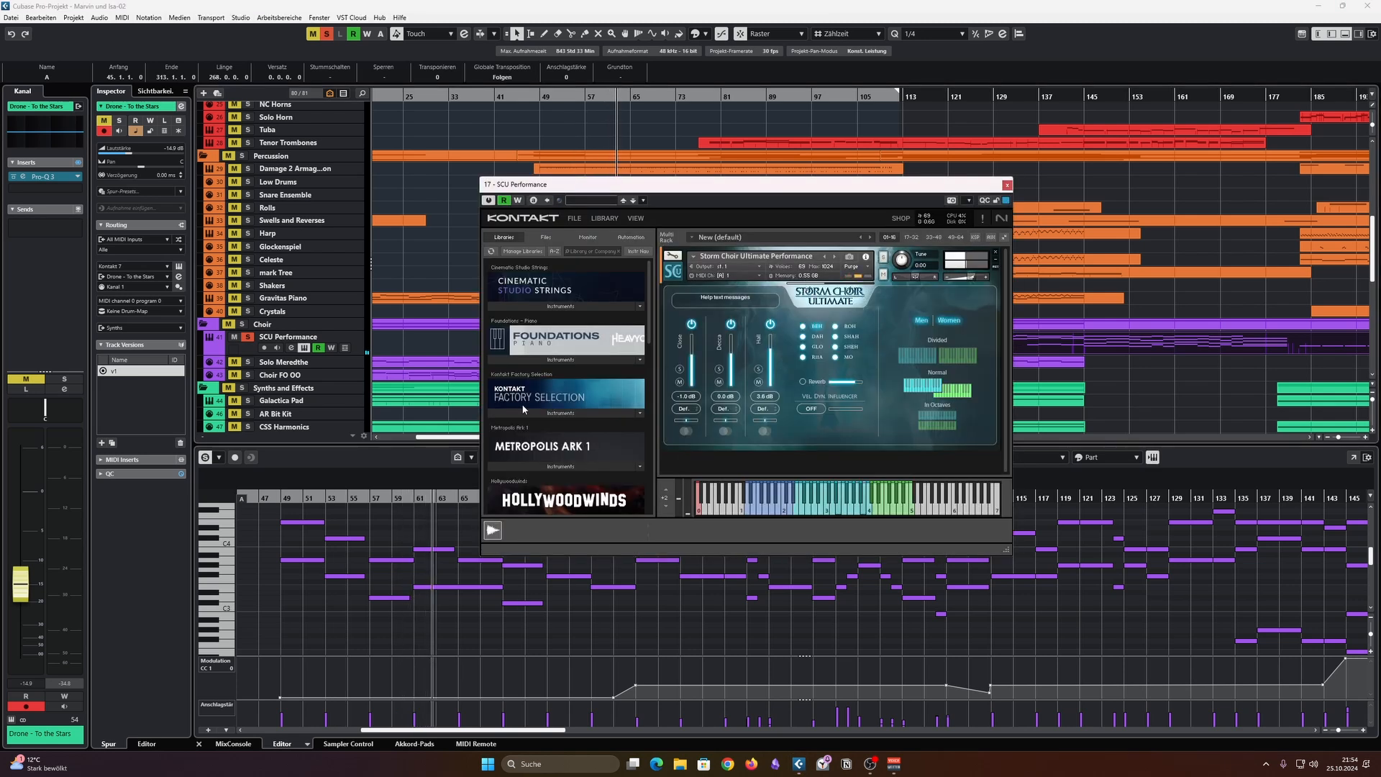
key(space)
drag(658, 189, 698, 178)
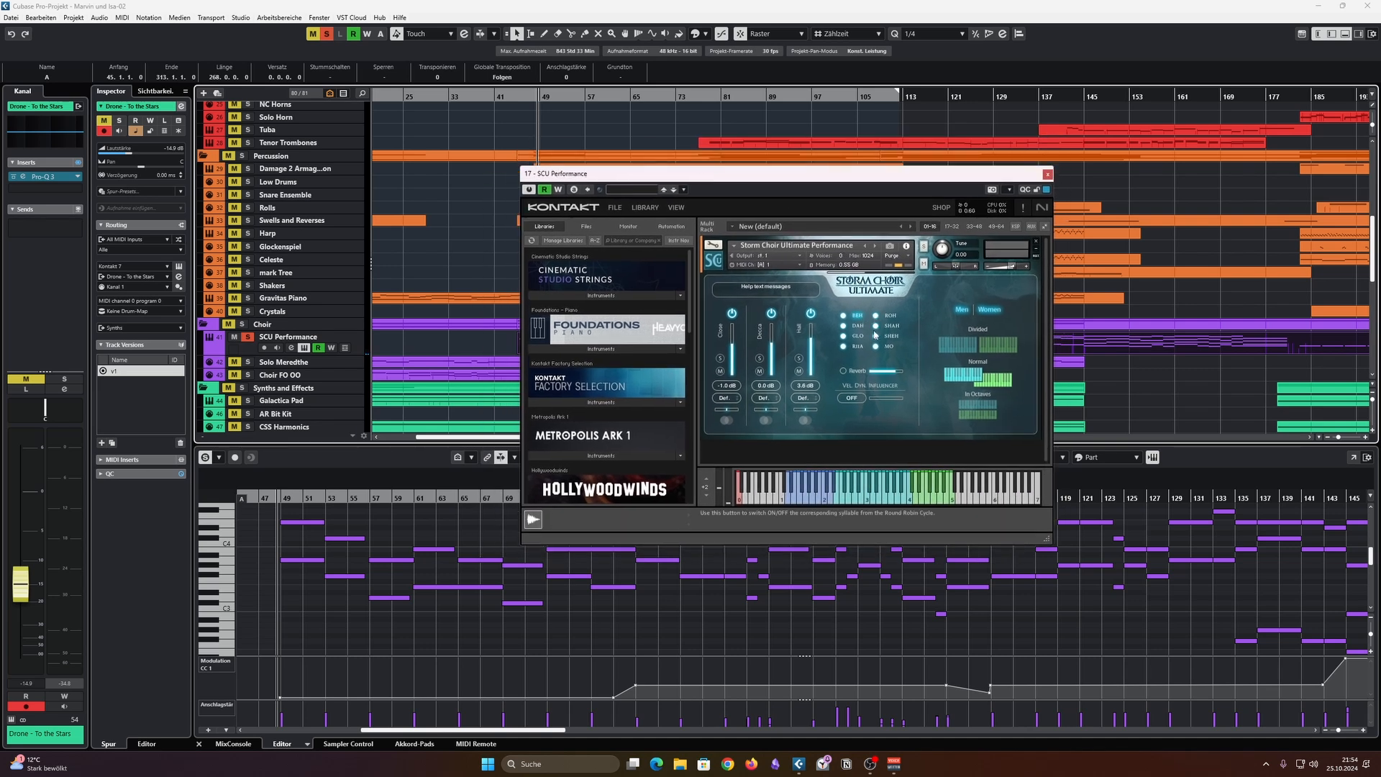
drag(795, 177, 782, 194)
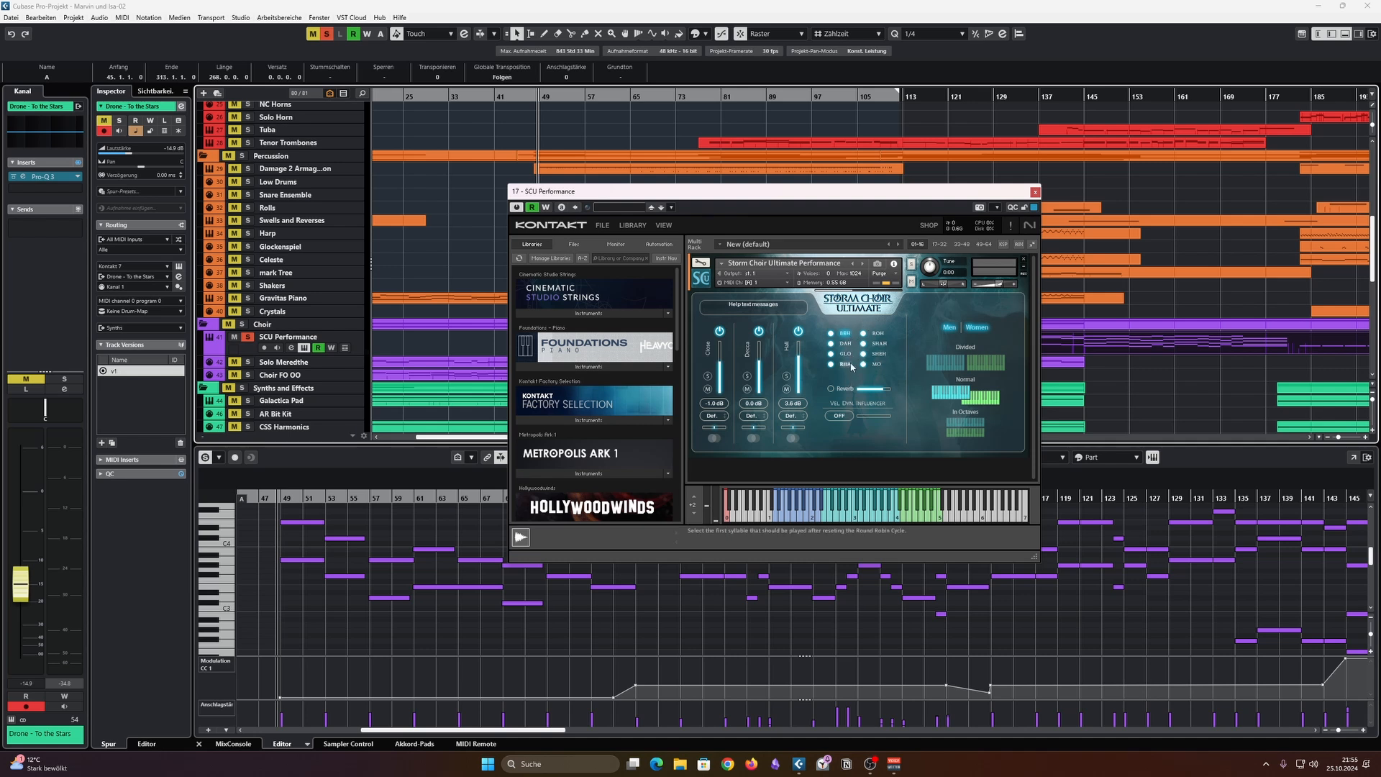
click(1034, 192)
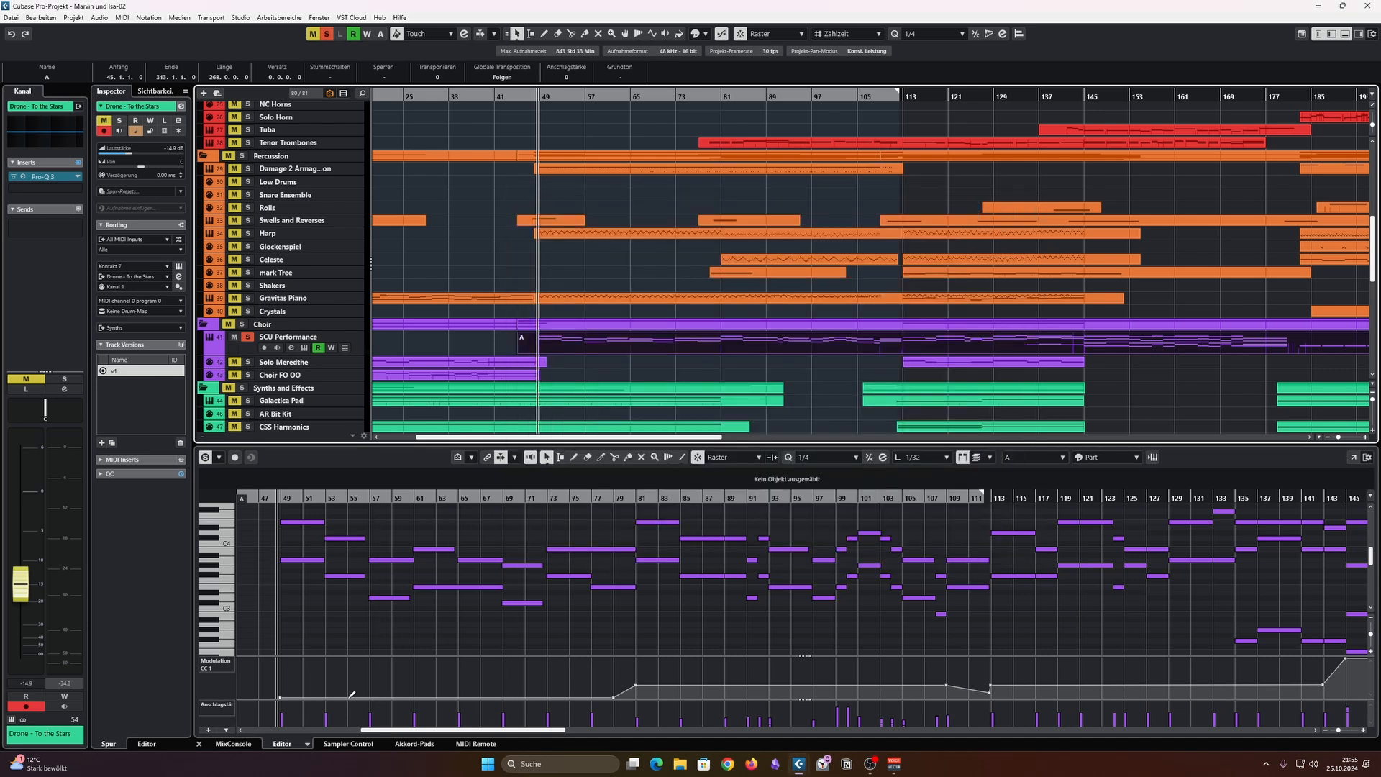
Step: Examine the choir's modulation curve up to its rise before bar 145 and clear all solos
scroll(823, 604, down, 1)
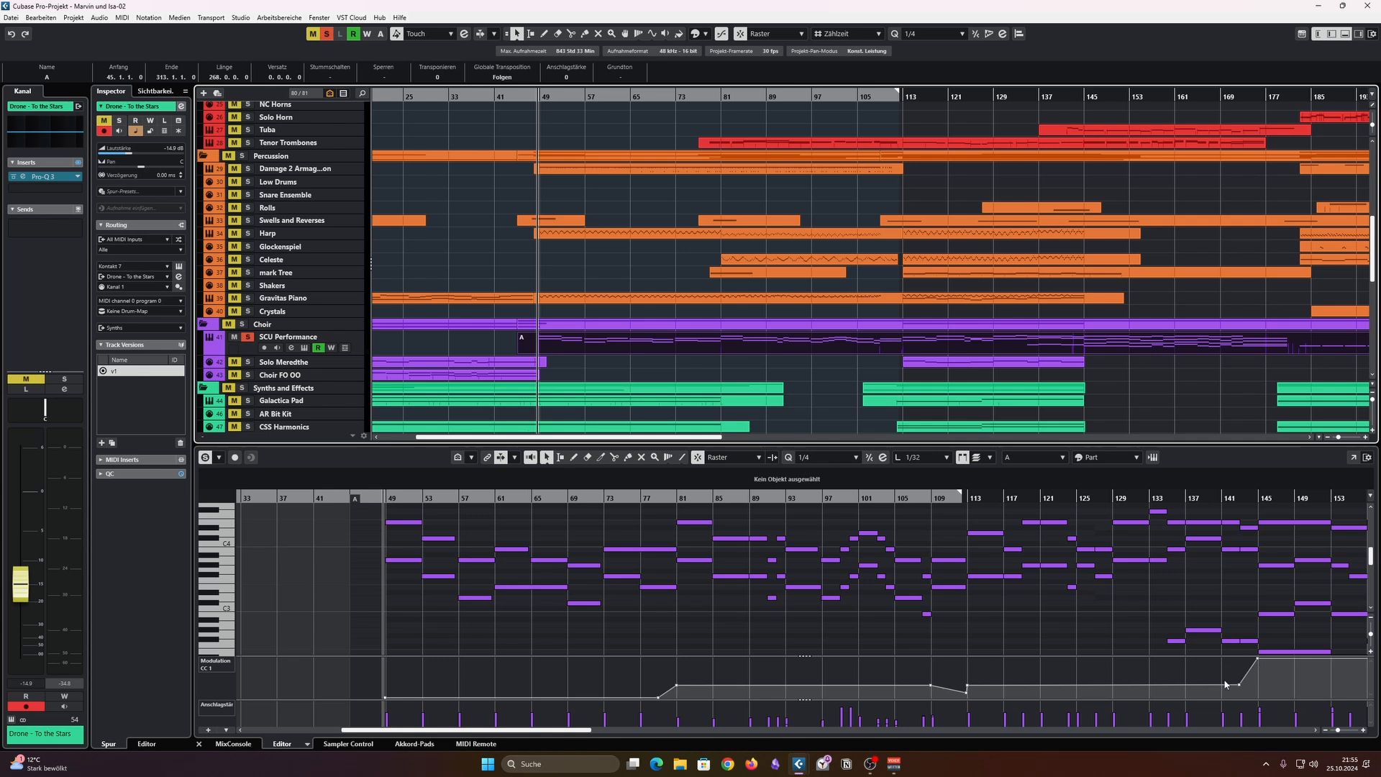
mouse_move(1260, 664)
click(248, 337)
click(326, 34)
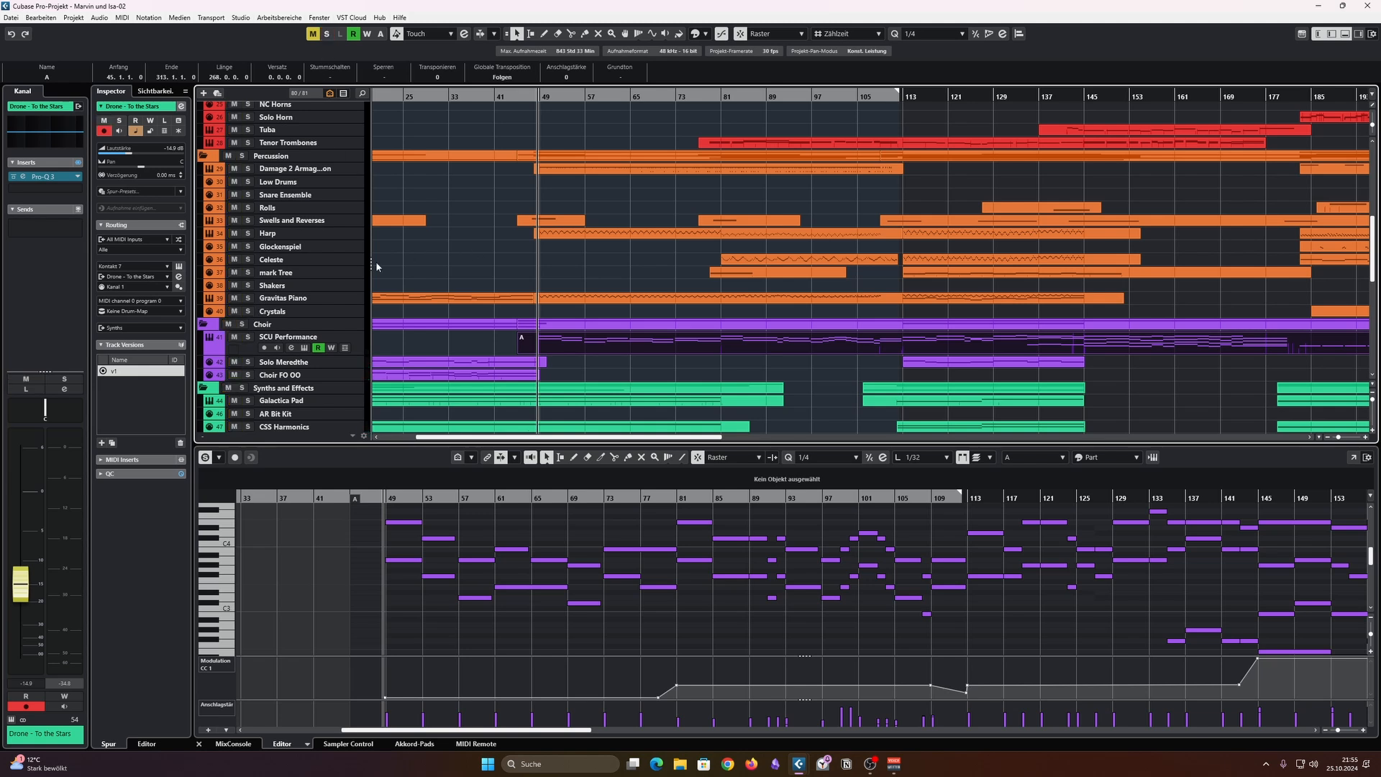
Step: Solo Gravitas Piano, show its part from bar 48 in the Key Editor and play the opening bars of the pattern
click(248, 298)
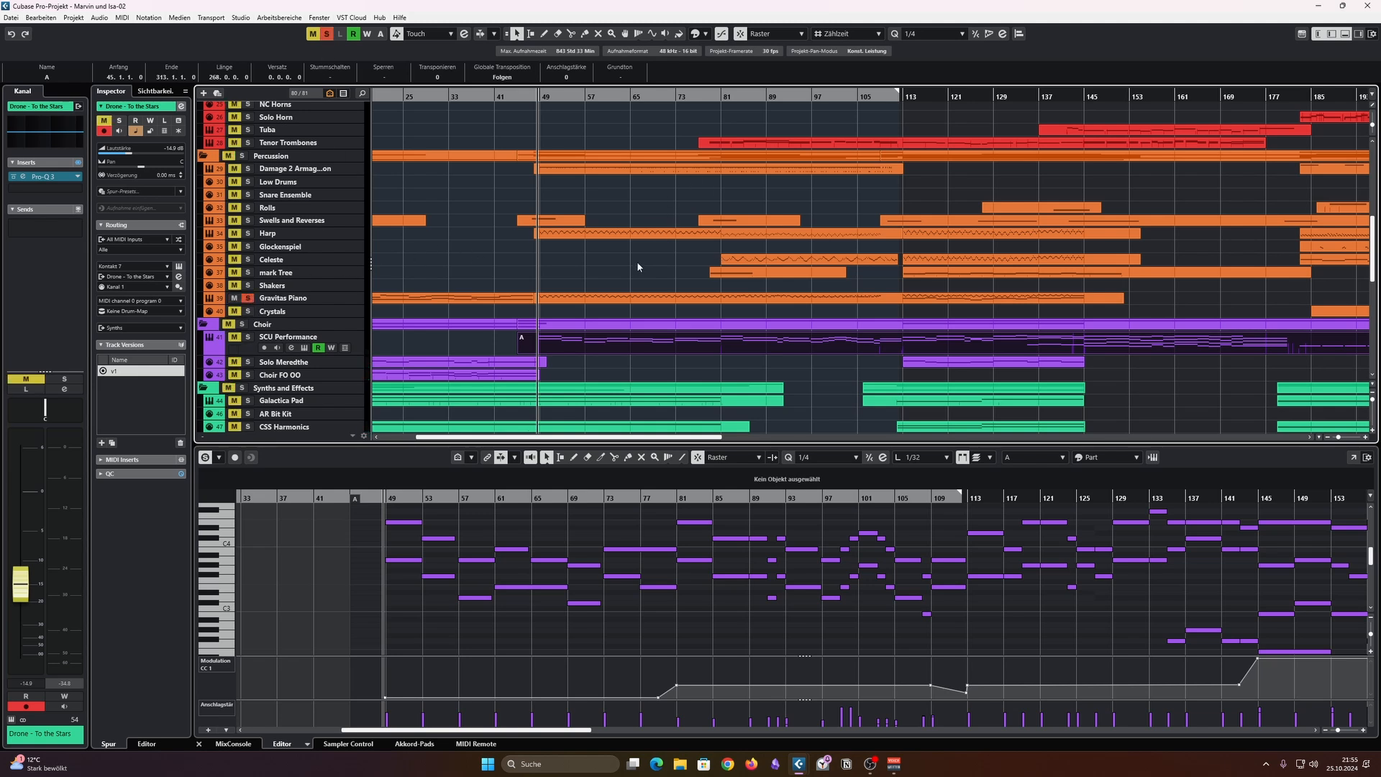
click(572, 296)
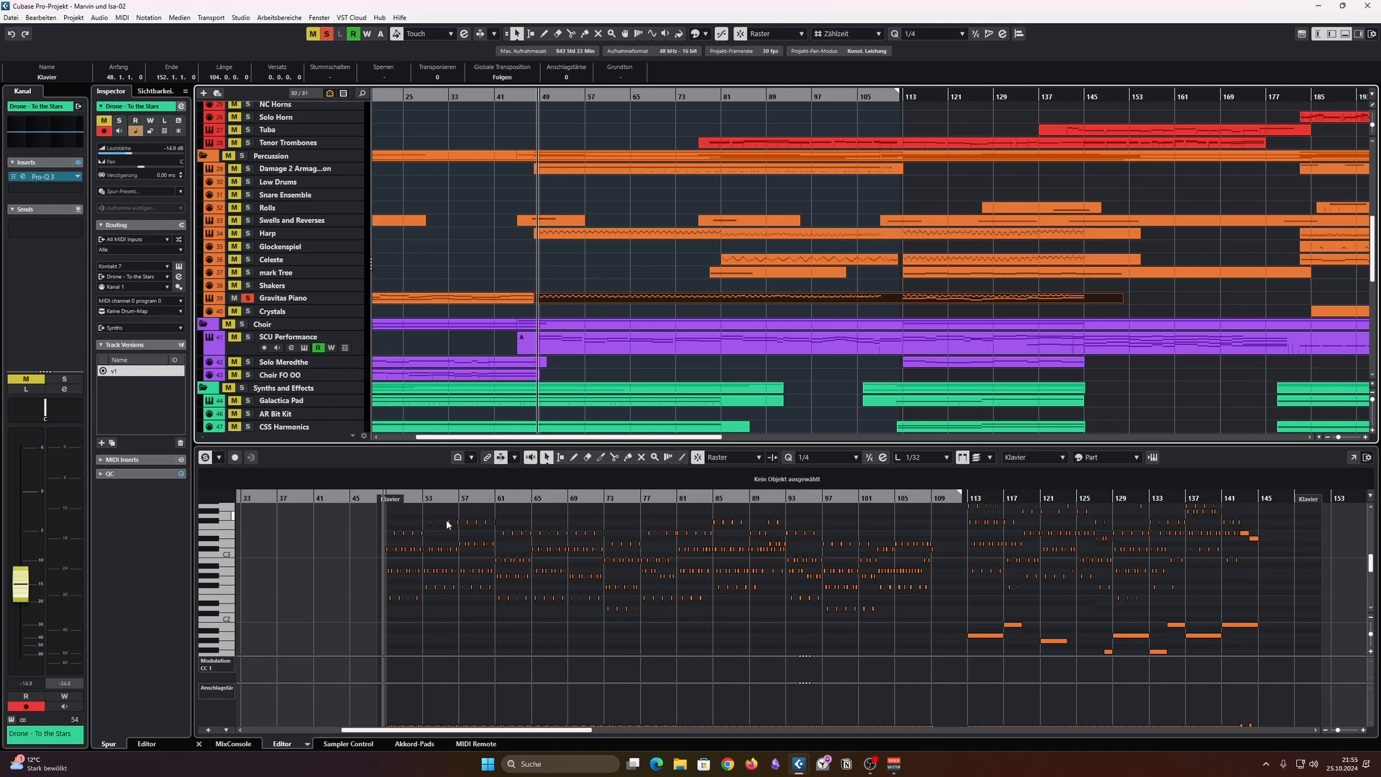
scroll(411, 553, up, 5)
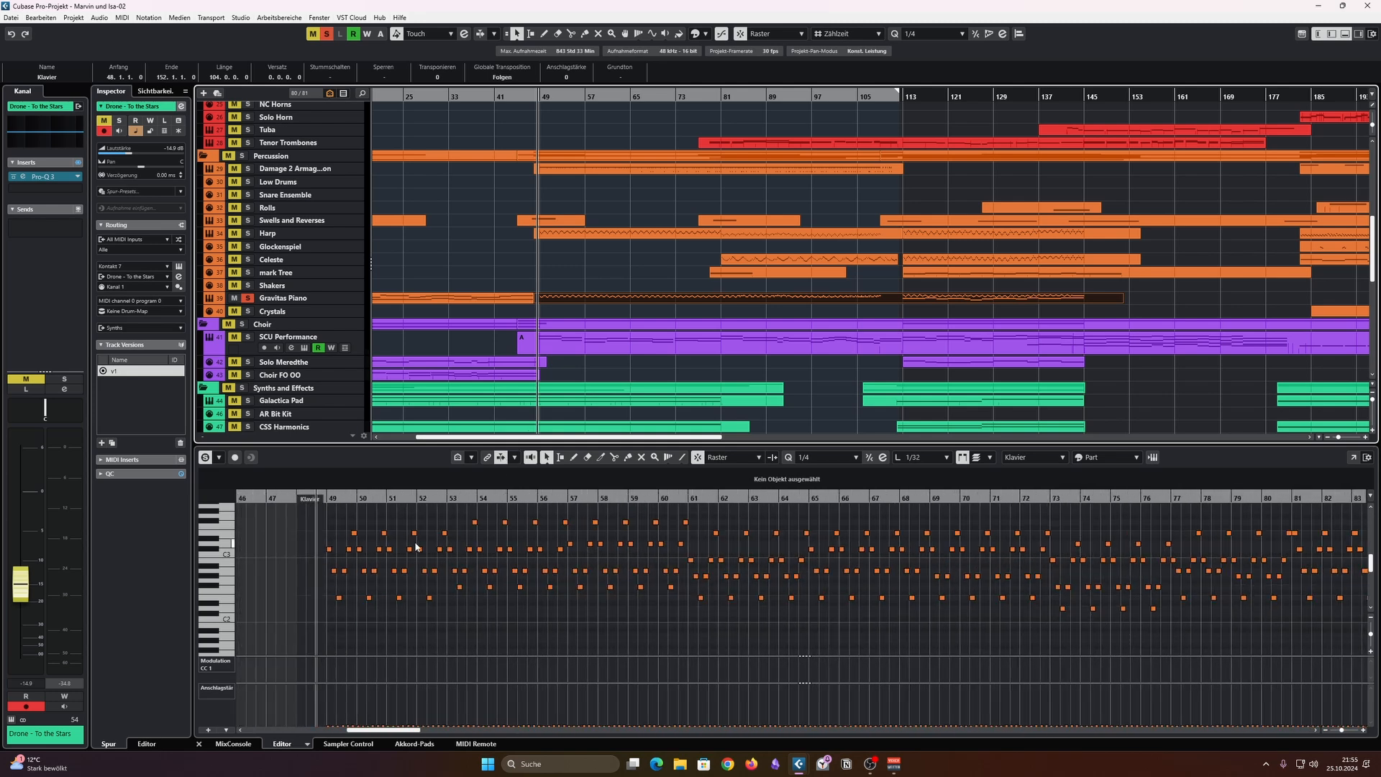
scroll(415, 547, down, 1)
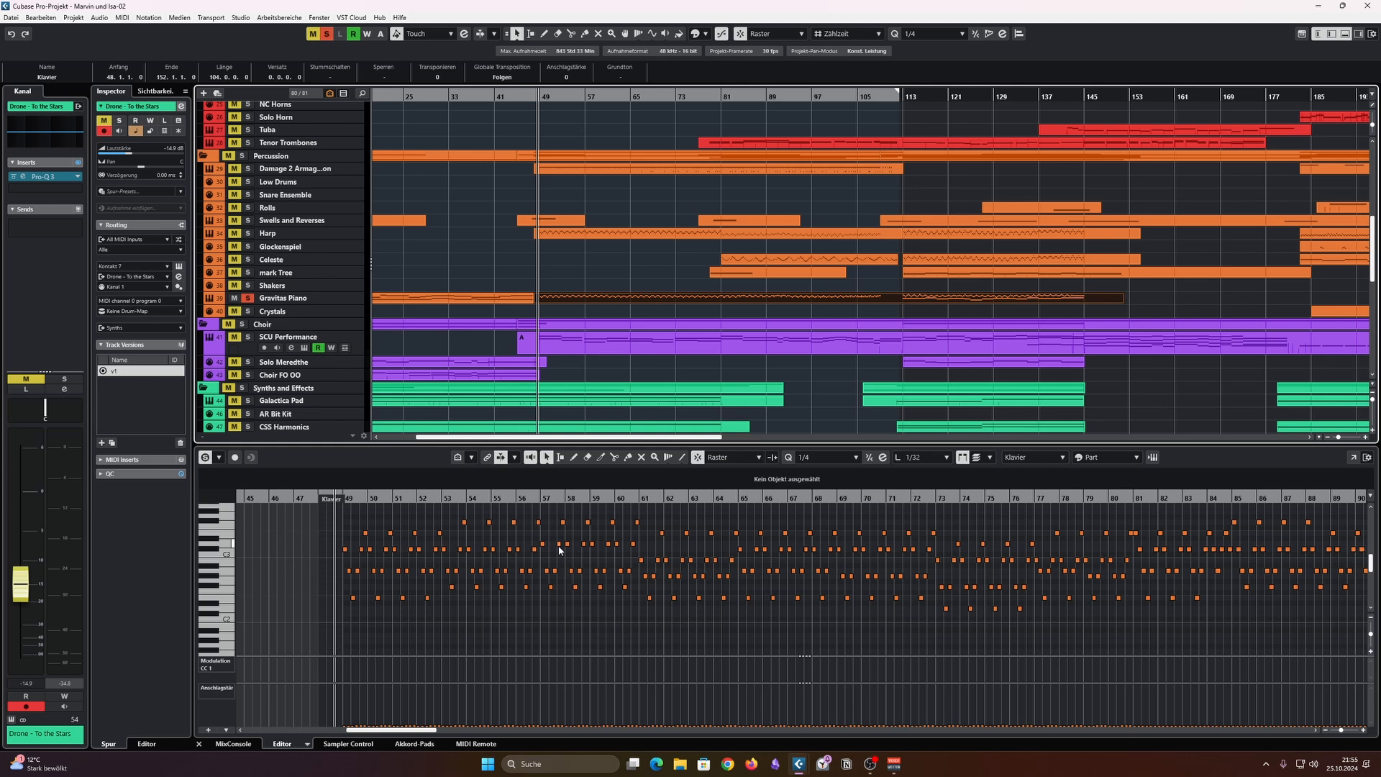
key(space)
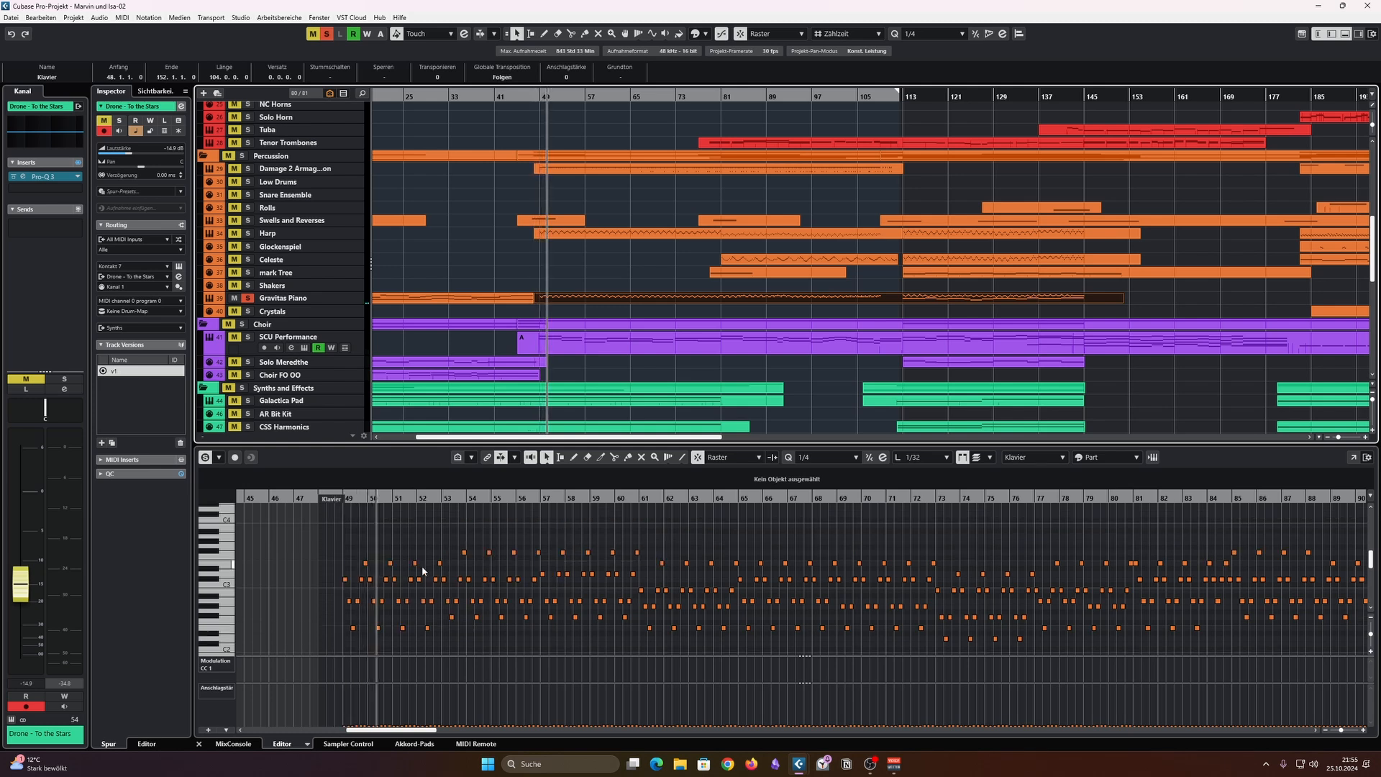
scroll(435, 579, up, 1)
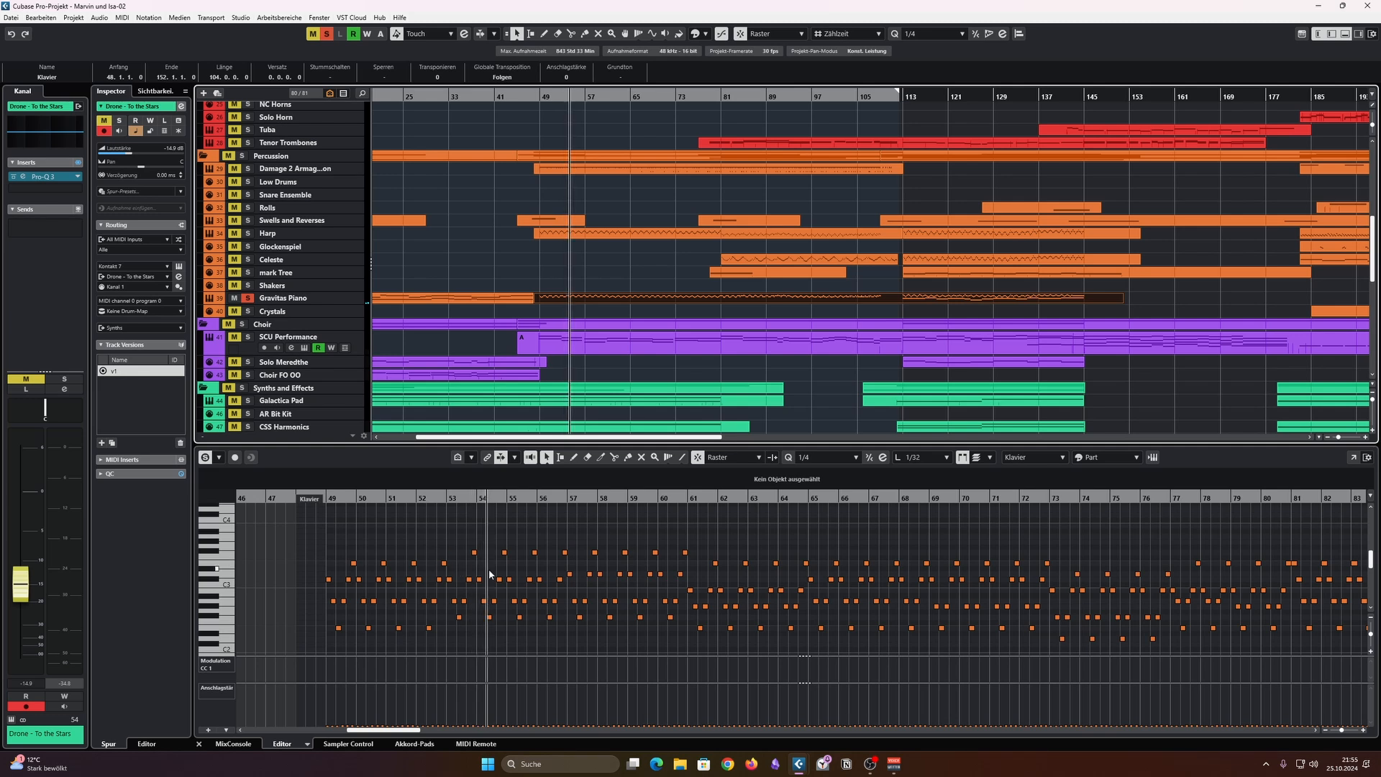
key(space)
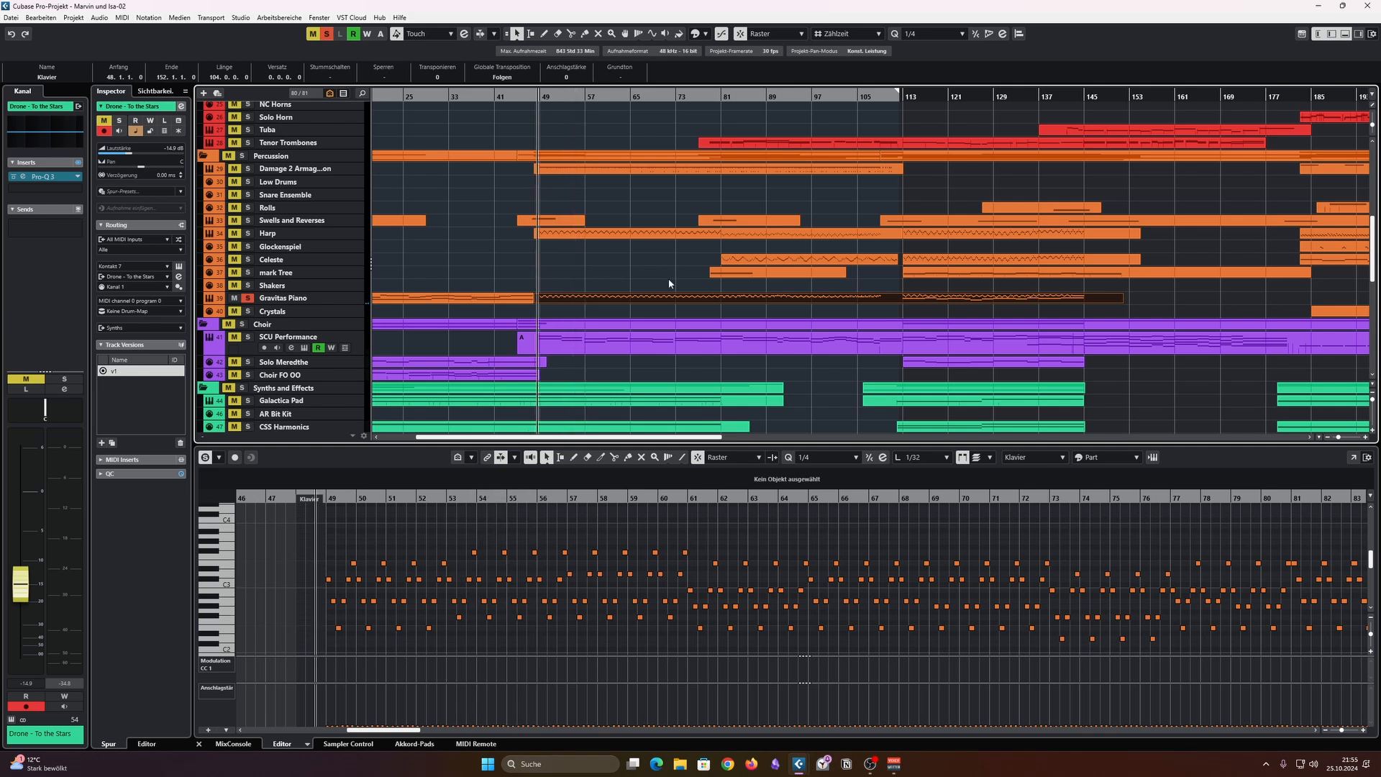
Step: Enlarge the timeline around bars 43 to 119 and select the chord events from bar 49 through the E chord before bar 81
scroll(595, 266, up, 10)
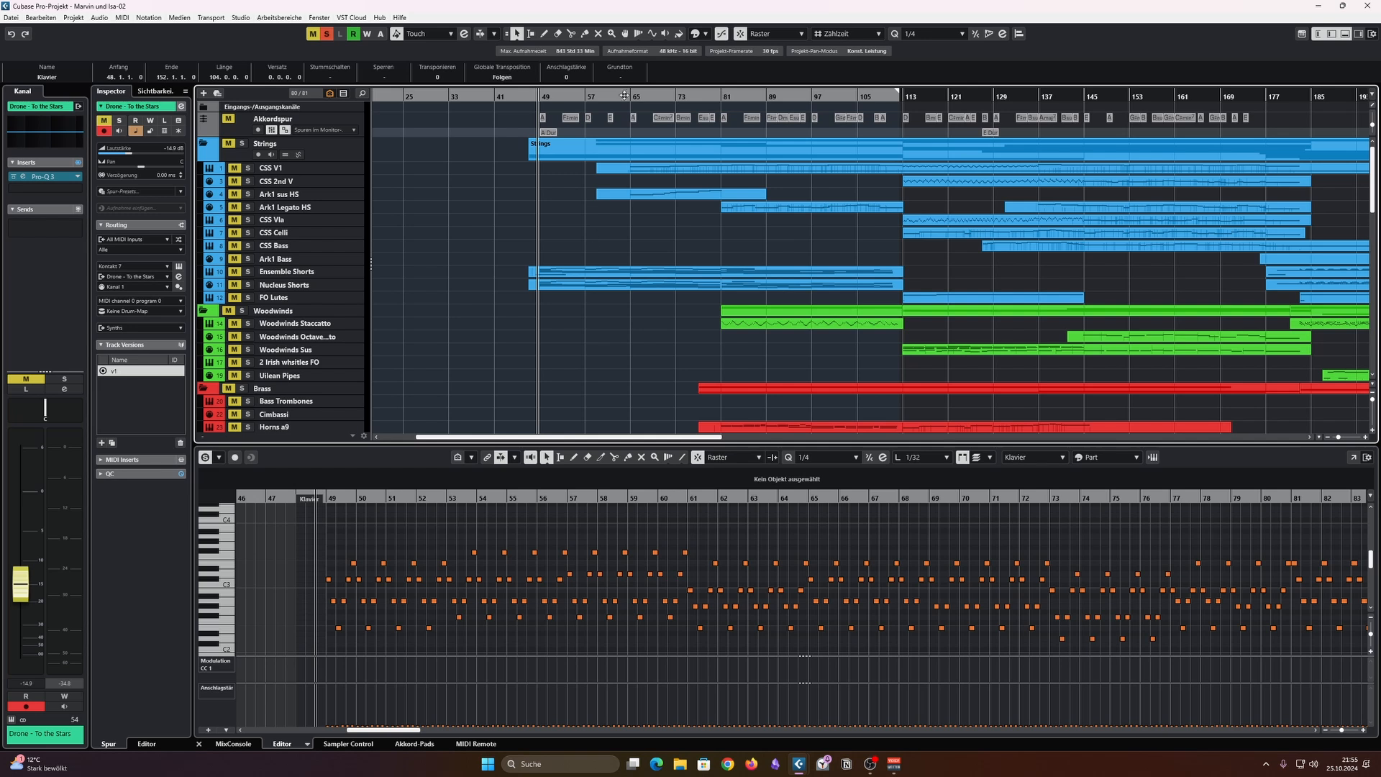
drag(609, 101, 602, 118)
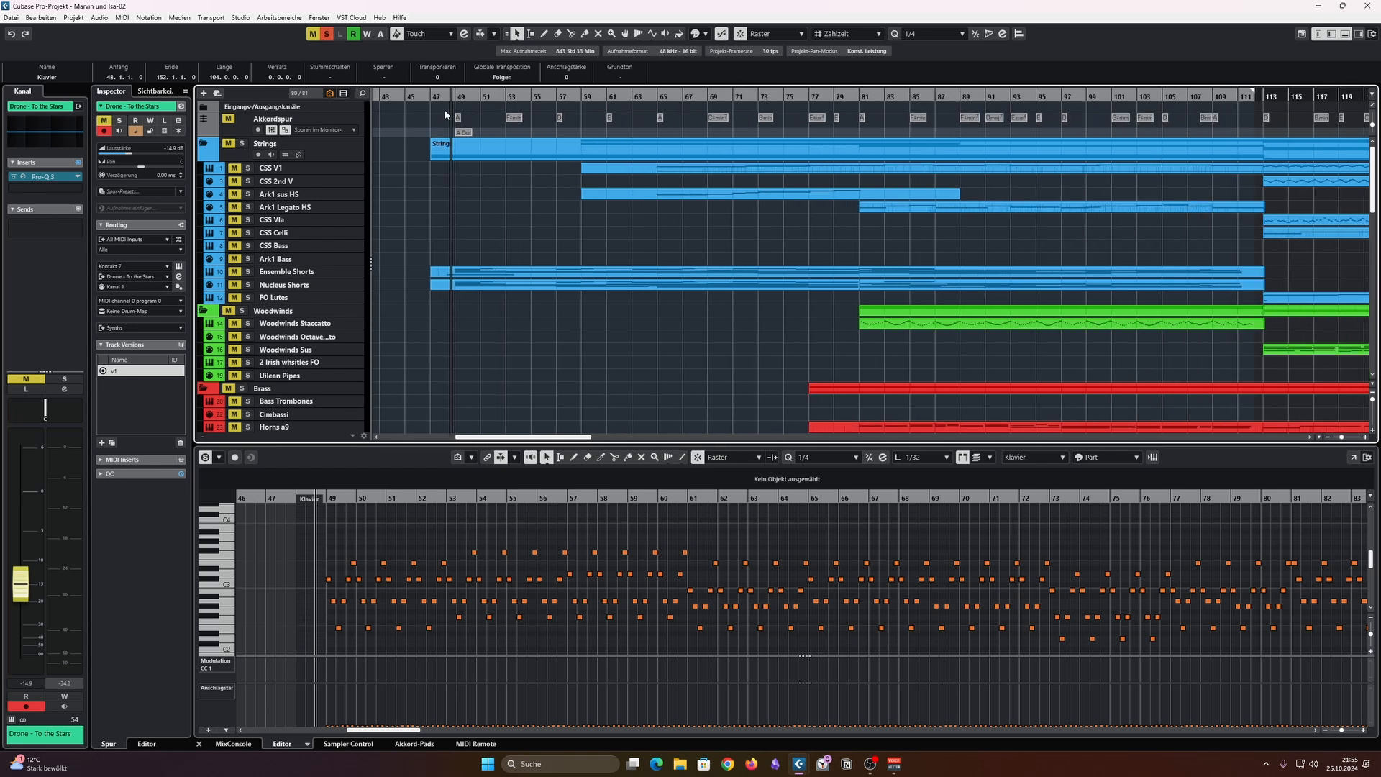
drag(446, 111, 844, 118)
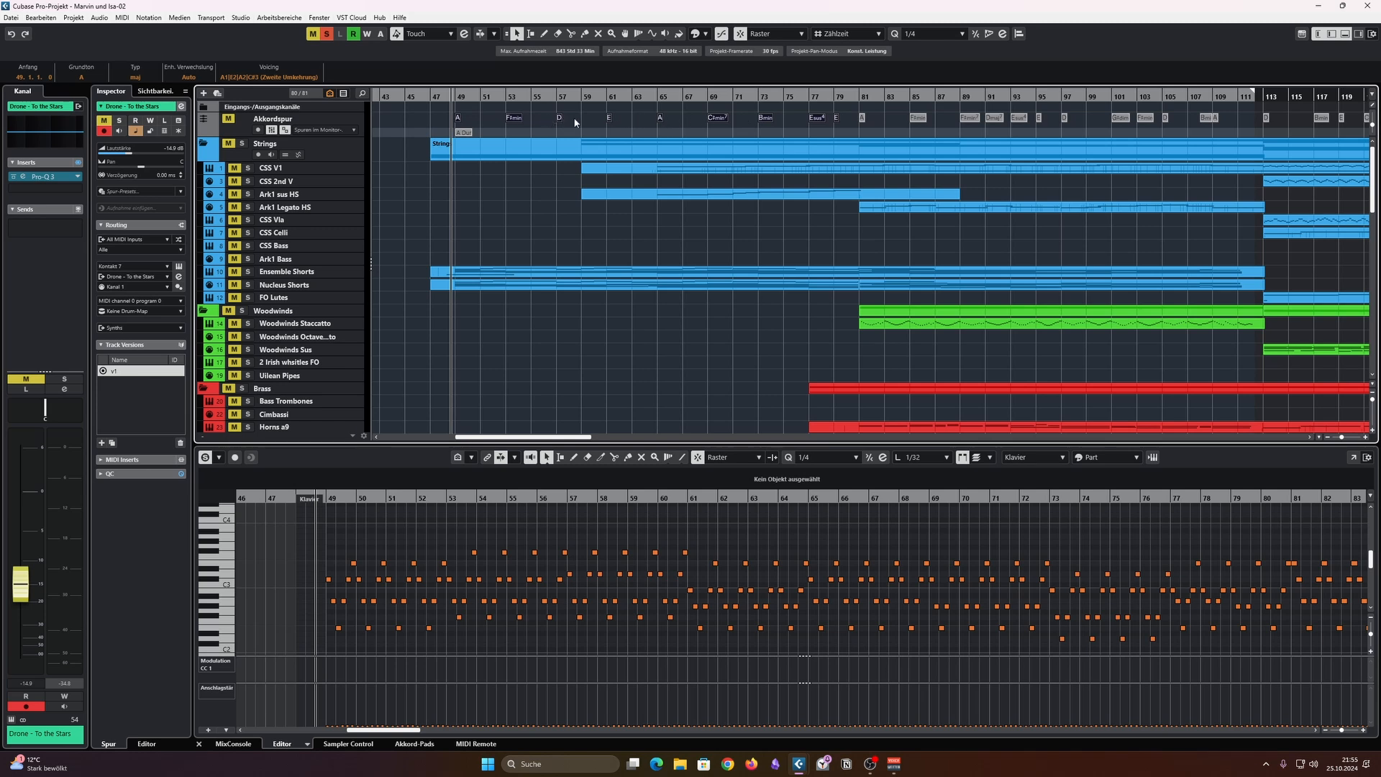
Step: Step through the chord track's progression from the A chord at bar 49 to the A chord at bar 81
click(494, 120)
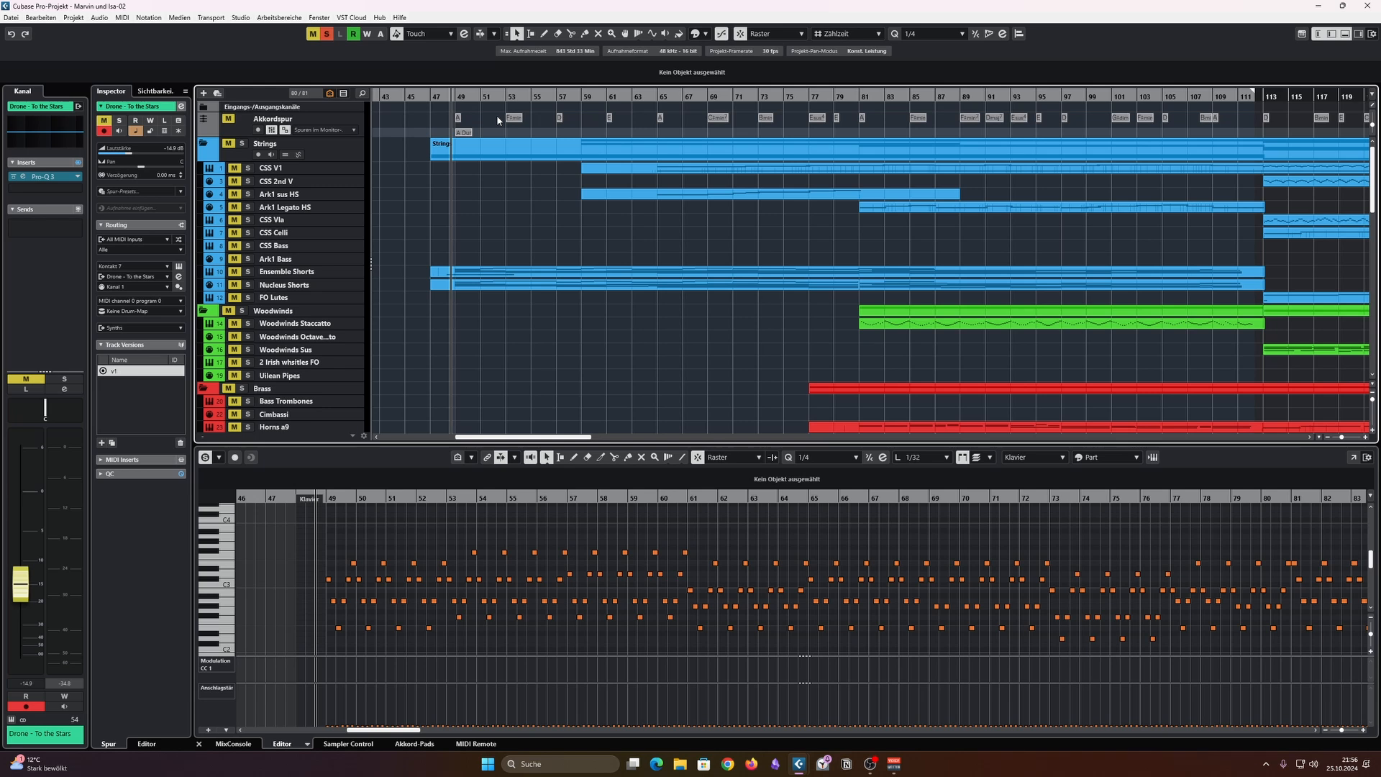
click(458, 118)
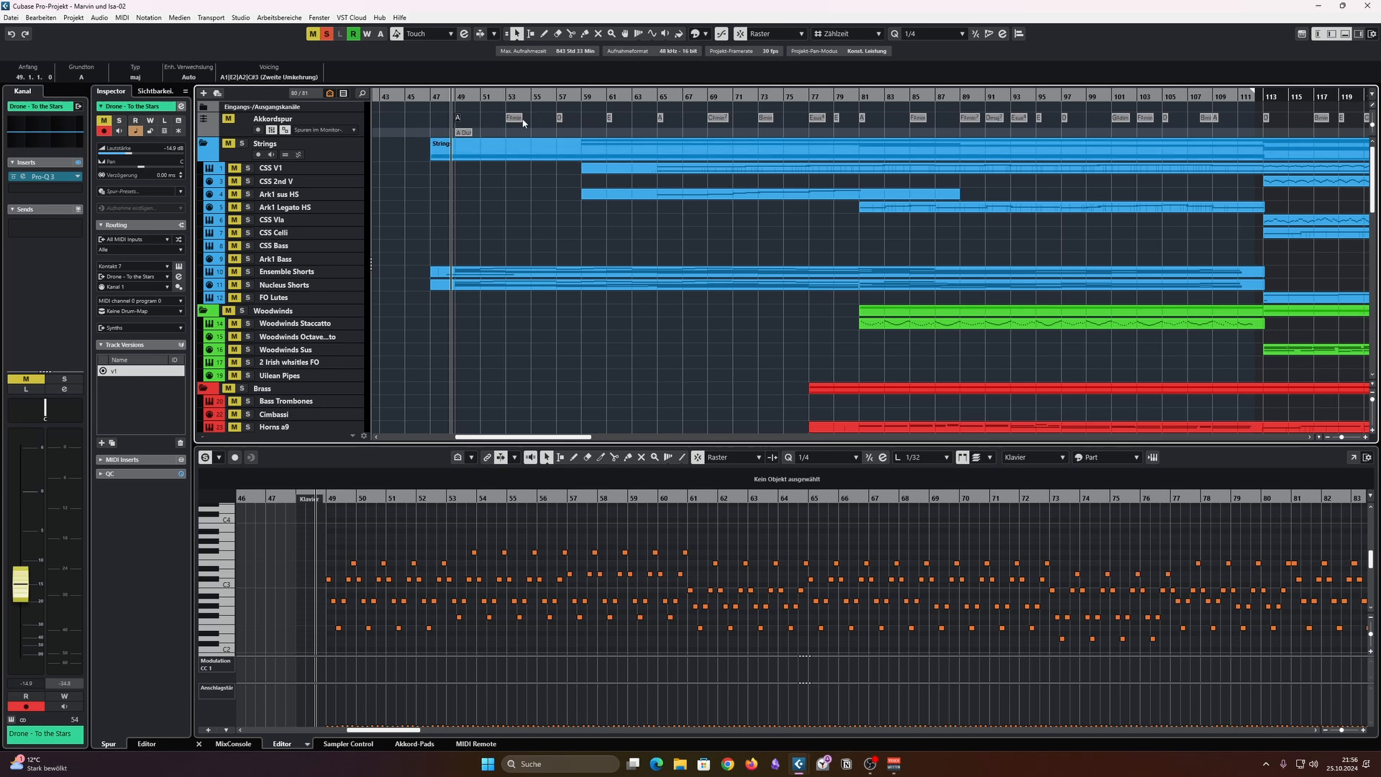
click(559, 118)
click(627, 121)
click(660, 118)
click(716, 115)
drag(796, 115, 847, 123)
click(848, 115)
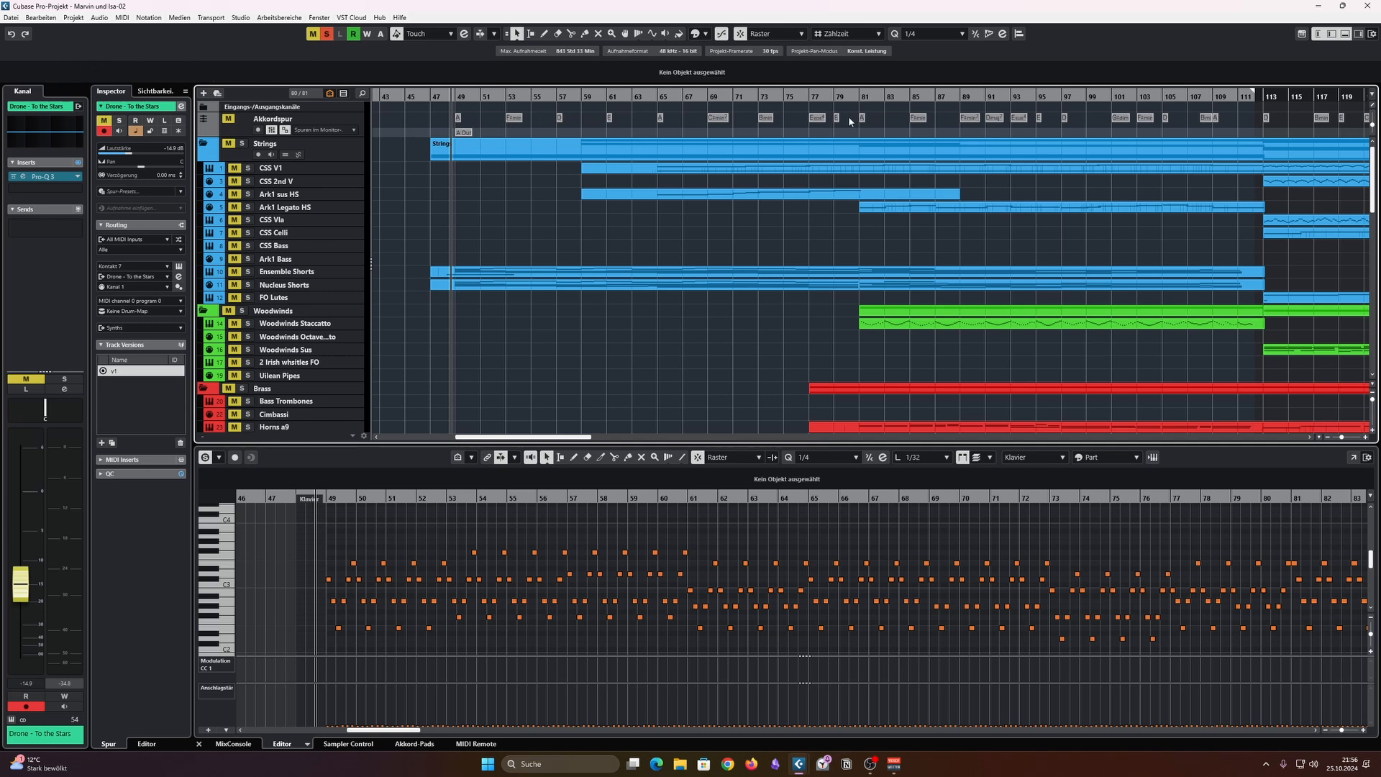
click(859, 118)
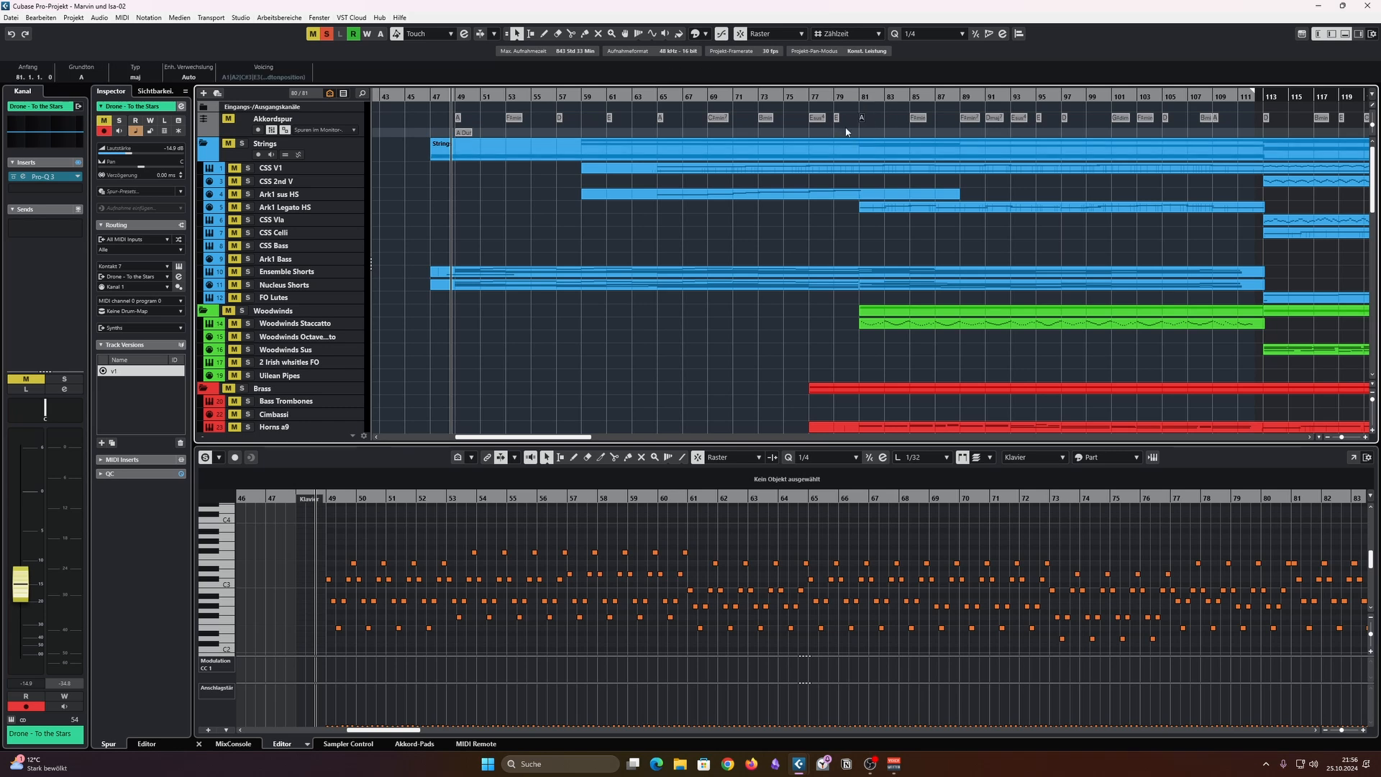
Step: Solo the Harp track instead of Gravitas Piano and play it from about bar 49
scroll(599, 213, down, 5)
scroll(568, 207, down, 2)
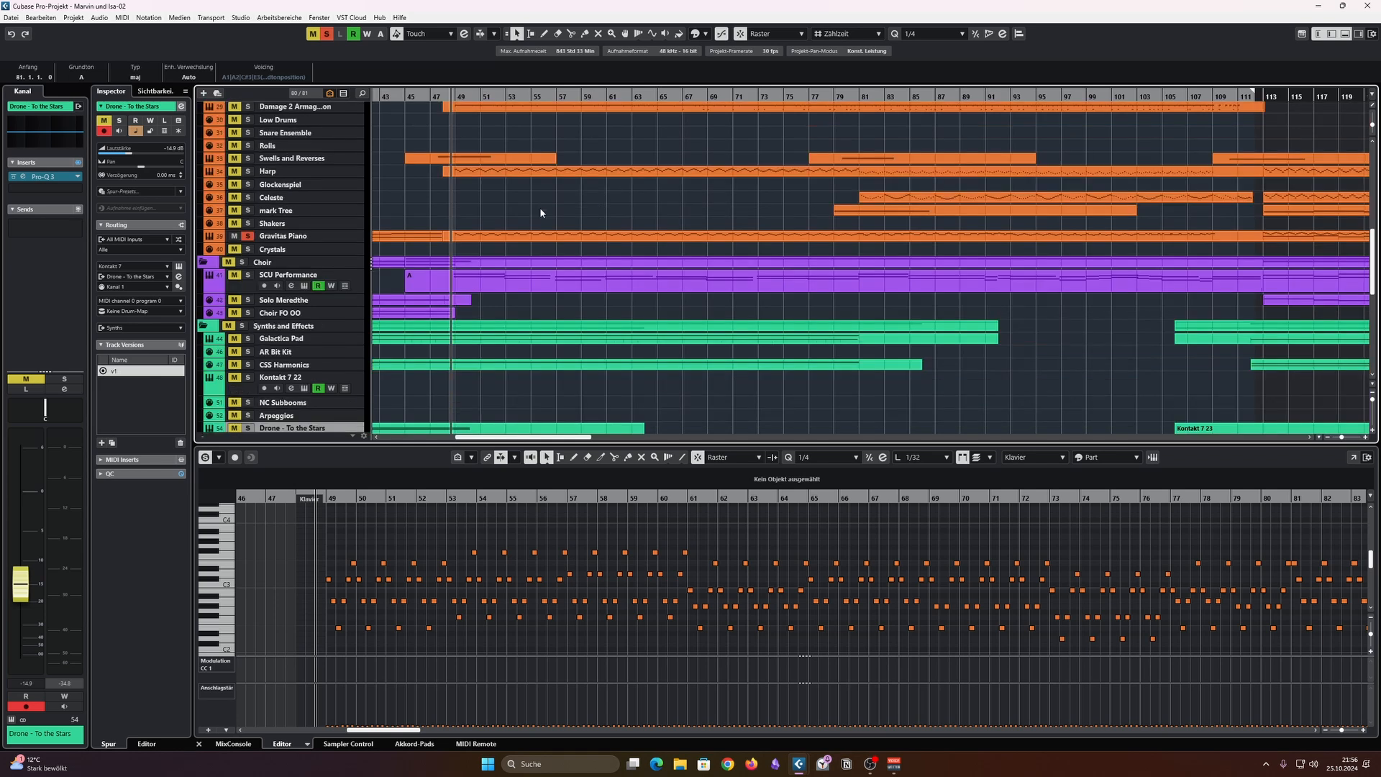
scroll(493, 235, up, 1)
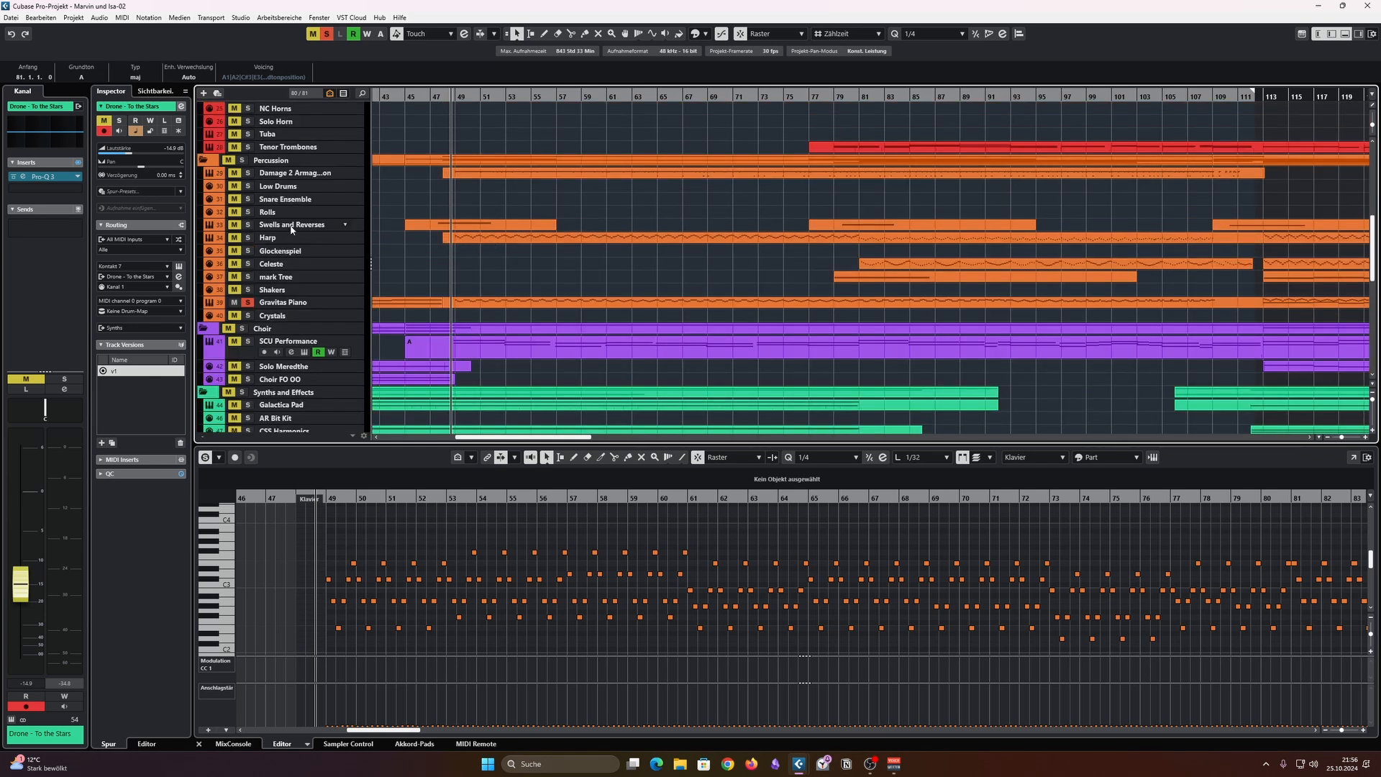
click(247, 238)
click(248, 302)
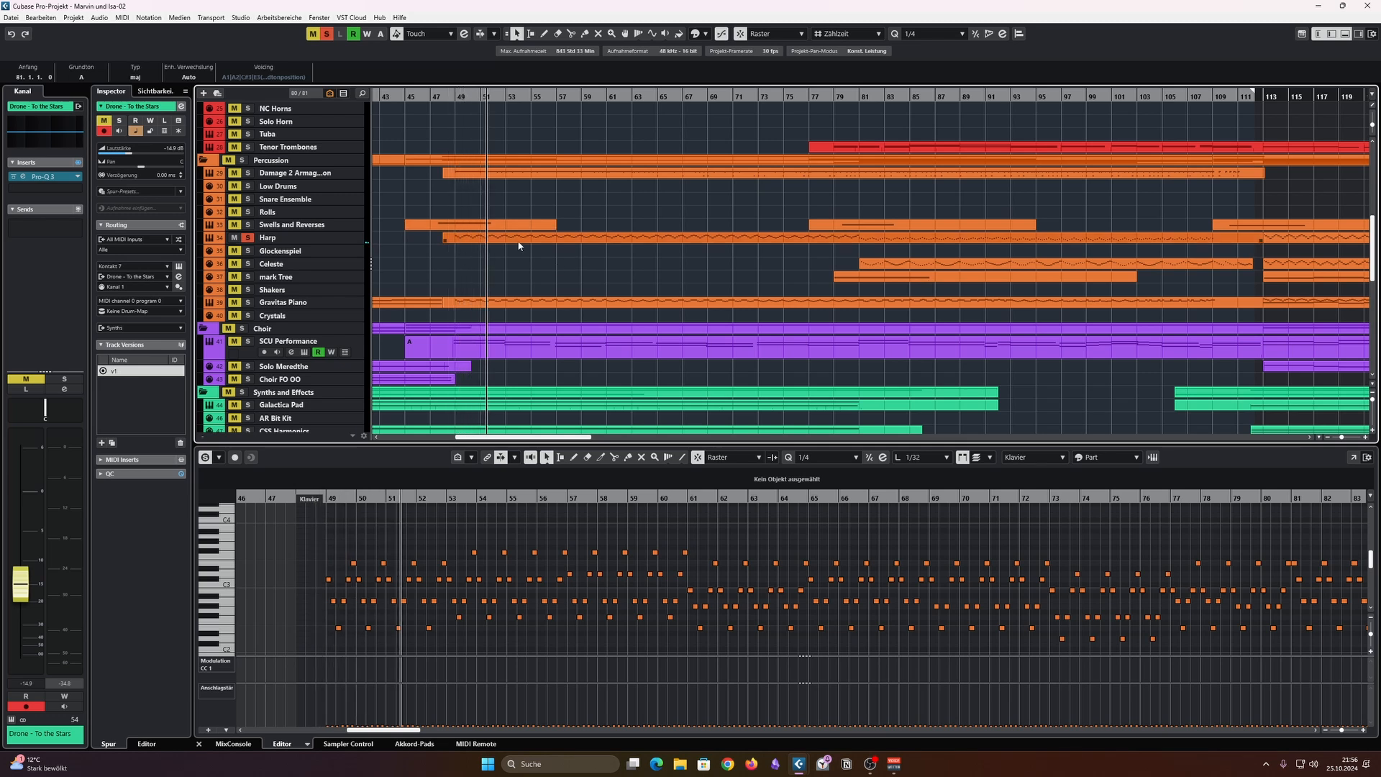
Step: Stop playback and compare the Harp part starting at bar 48 with the Gravitas Piano part in an enlarged Key Editor
click(491, 238)
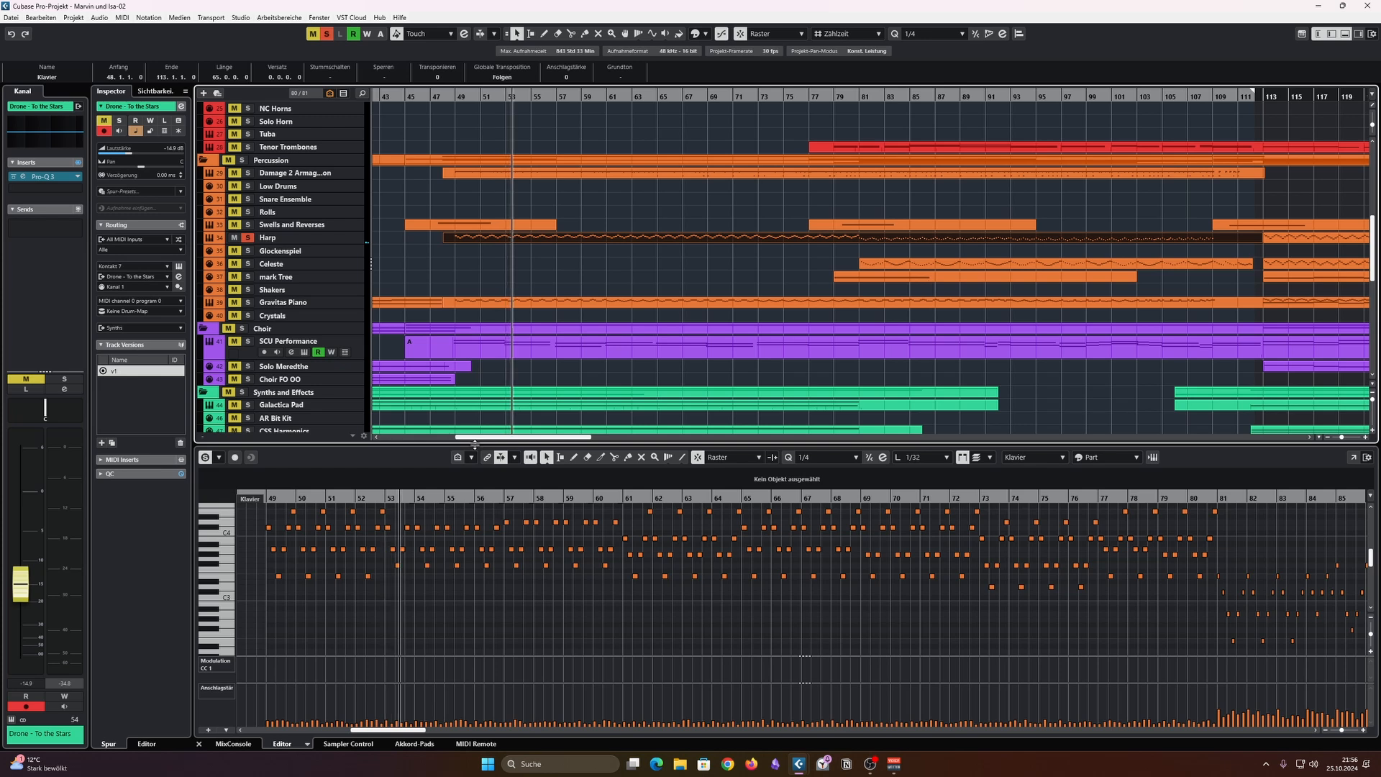
drag(496, 443, 500, 296)
scroll(502, 394, up, 3)
key(space)
scroll(503, 266, down, 2)
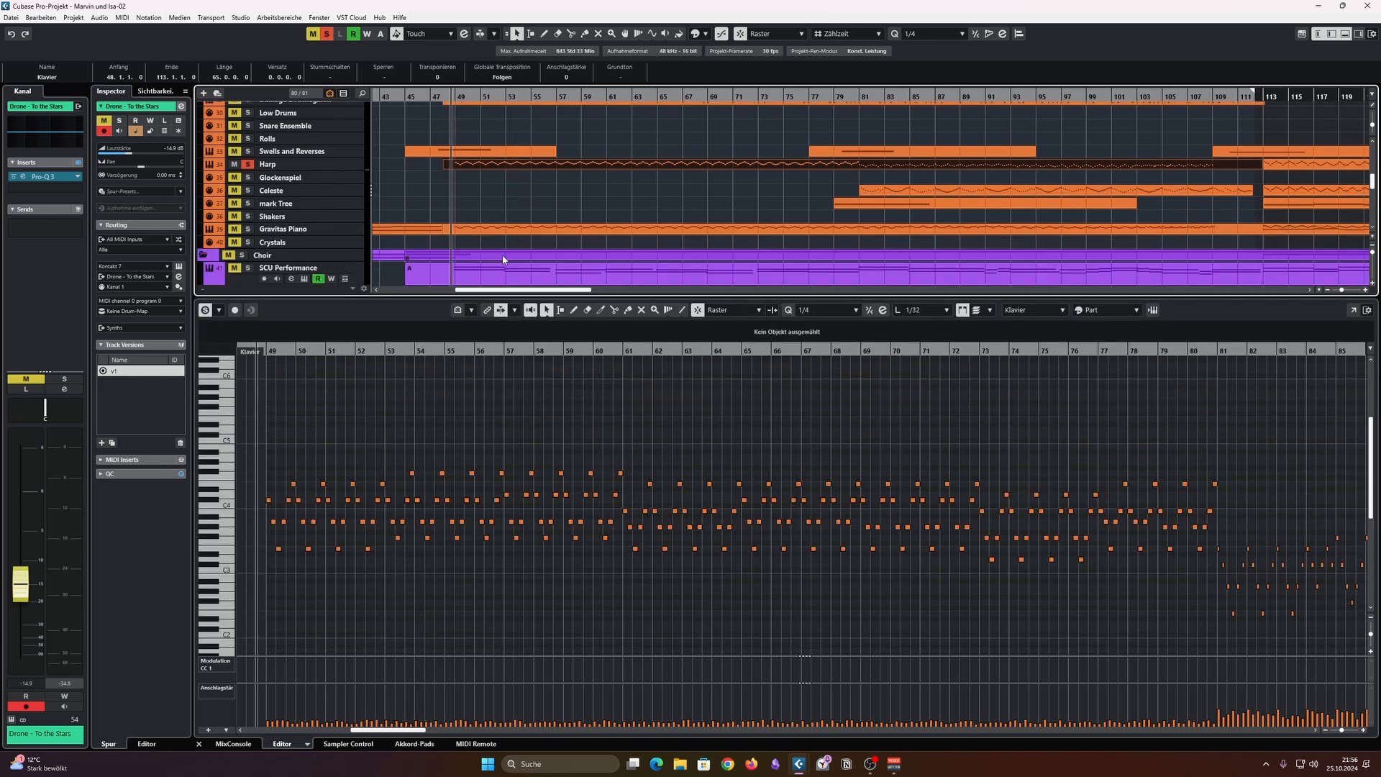
shift+click(508, 230)
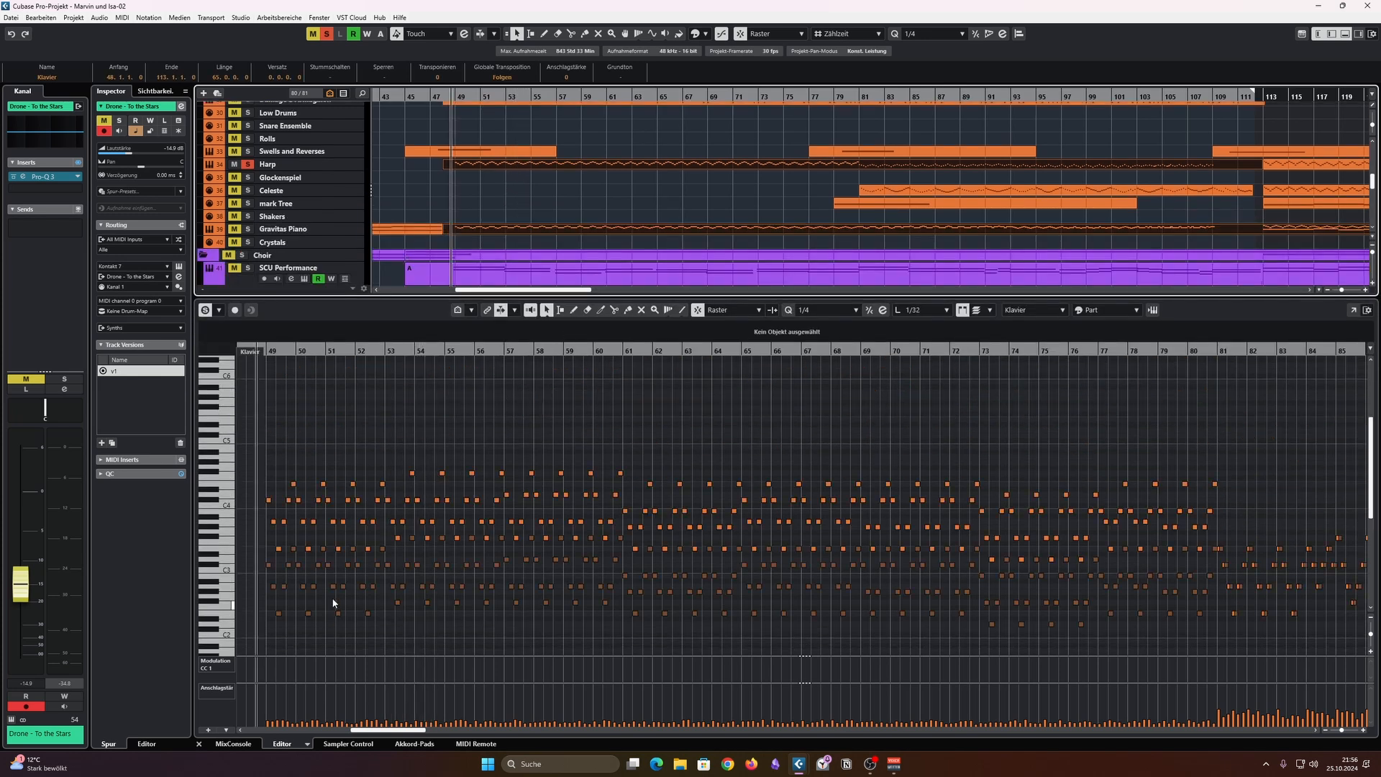
scroll(544, 240, up, 3)
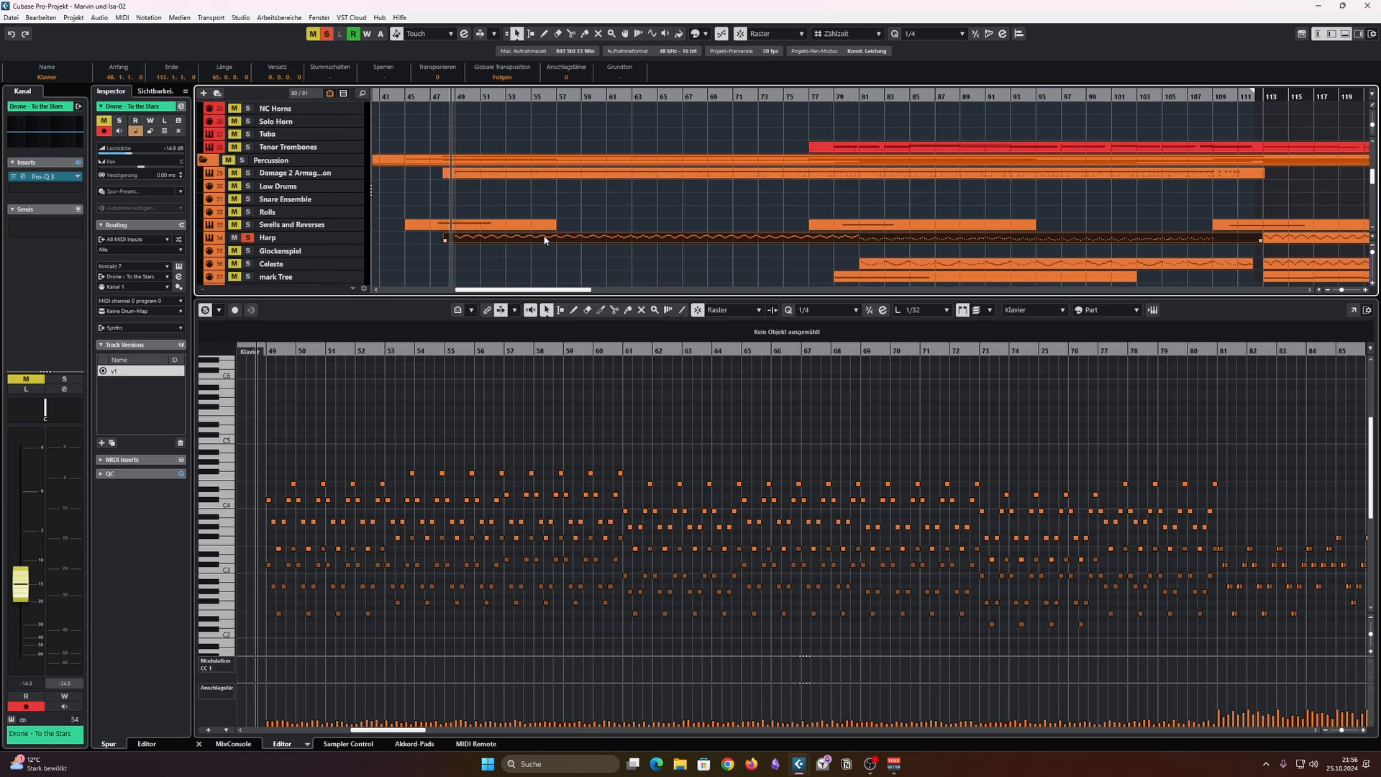
Step: Clear all solos, show the Damage 2 percussion part starting at bar 48 in the Key Editor and solo its track
click(420, 201)
click(327, 33)
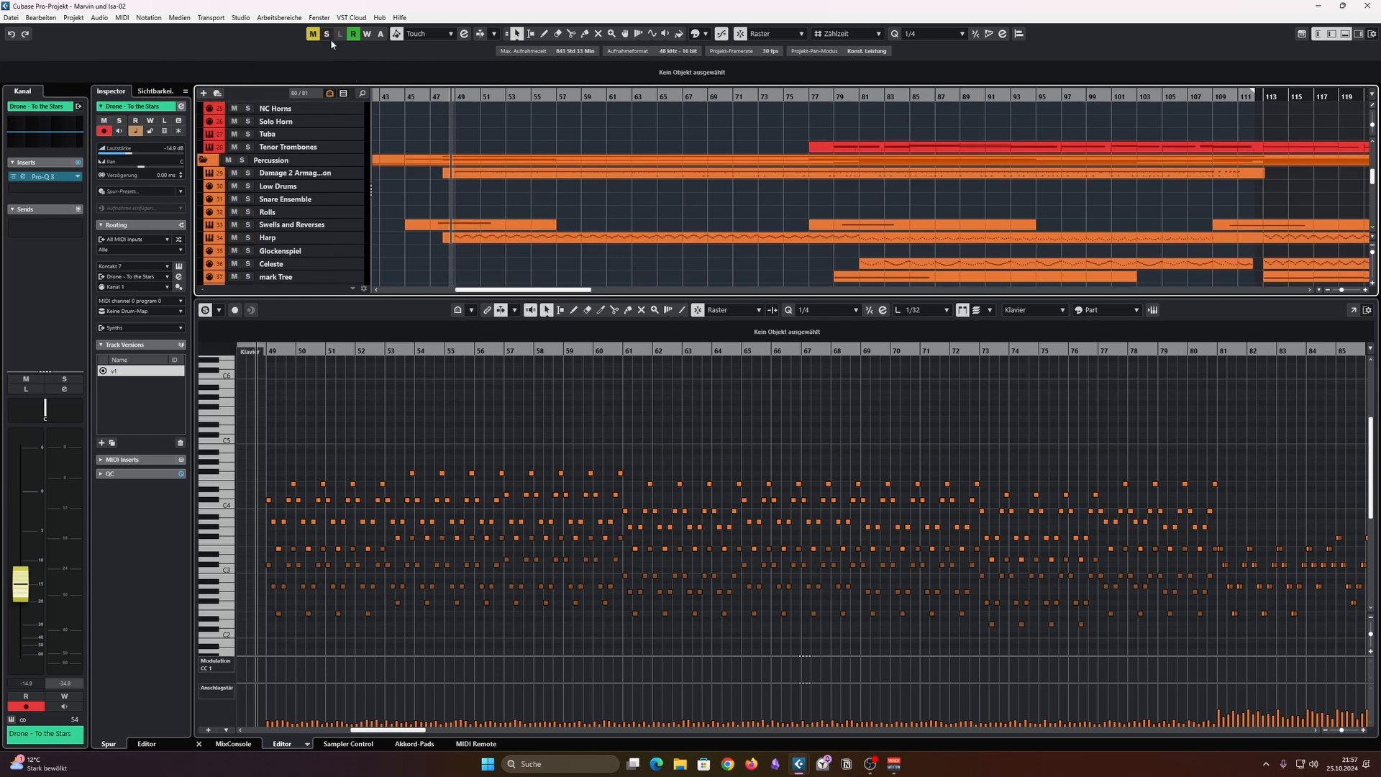
click(518, 173)
ctrl+scroll(443, 436, down, 2)
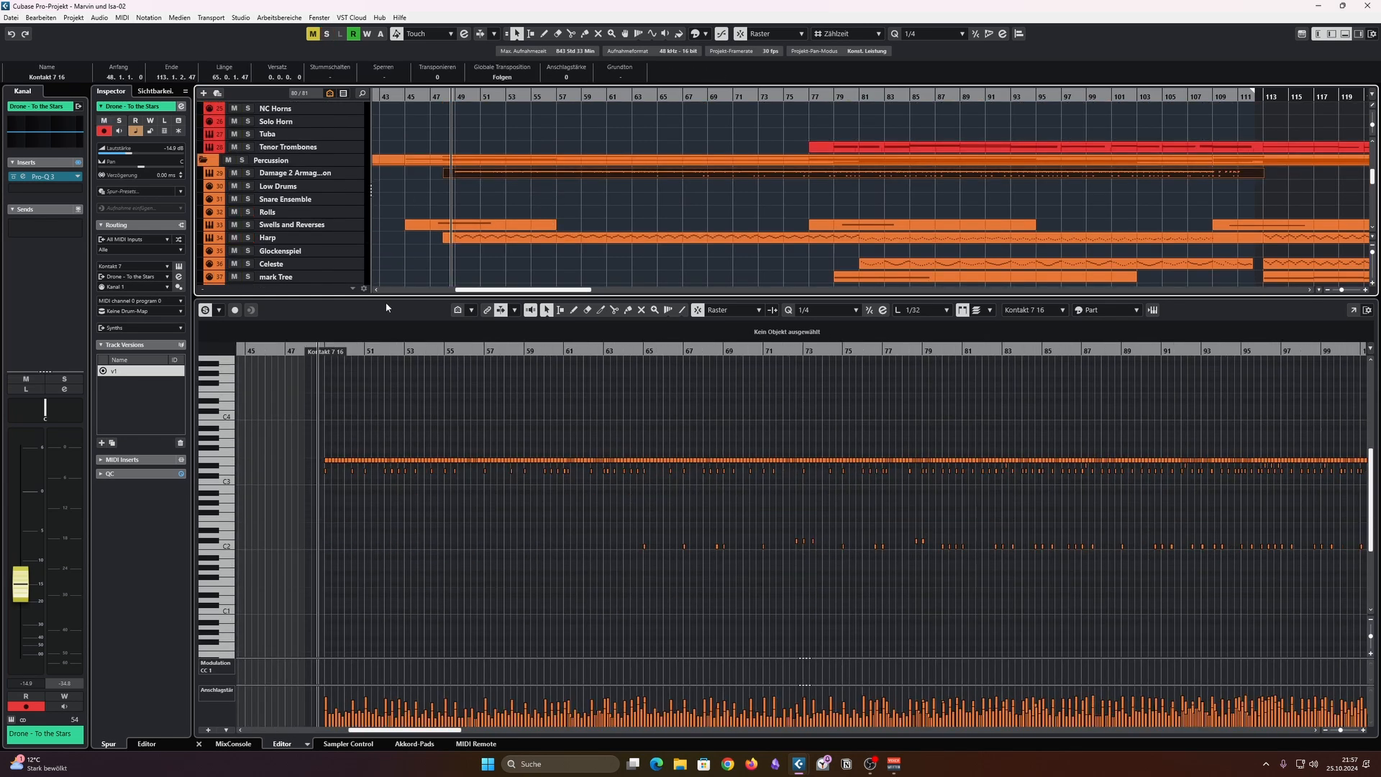
click(247, 173)
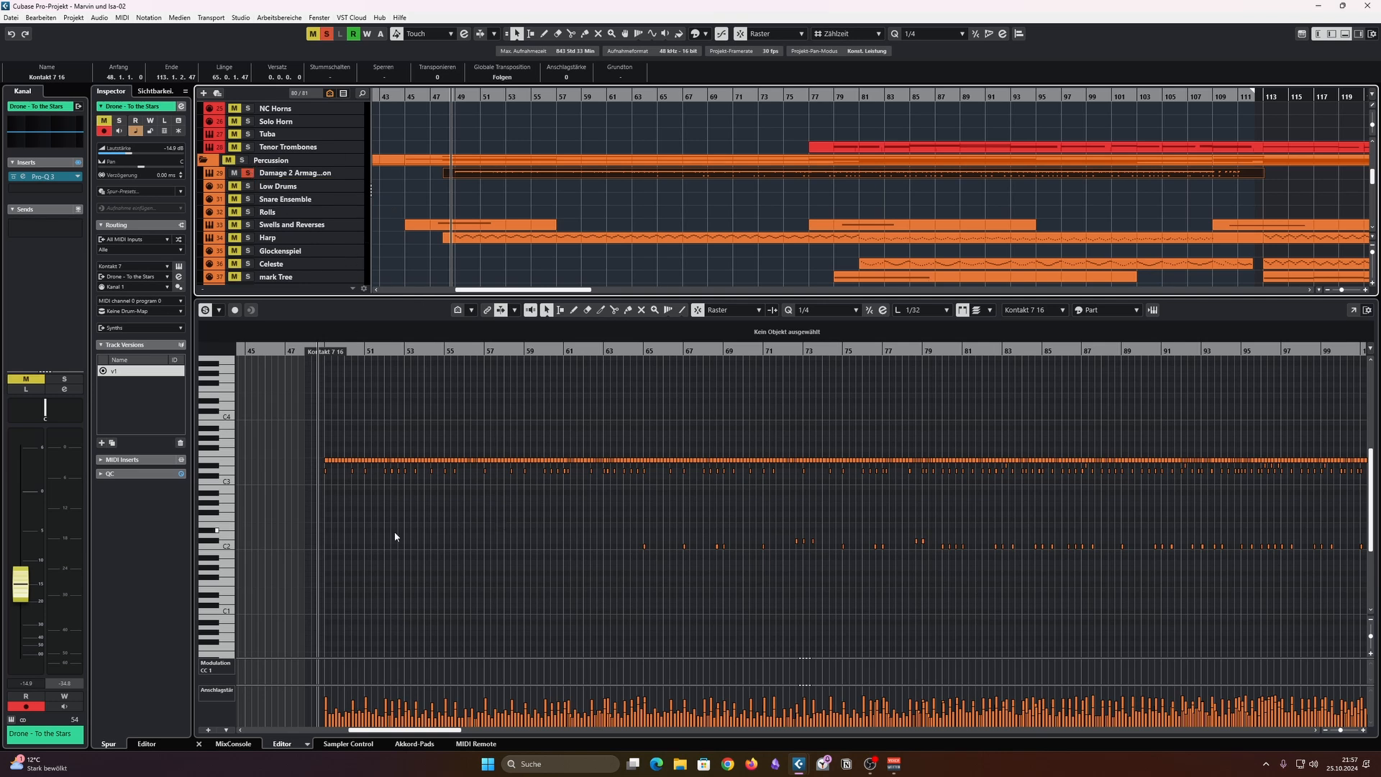
Step: Play the soloed Damage 2 percussion part from about bar 48, stop playback and mark out its opening notes at bar 49
key(space)
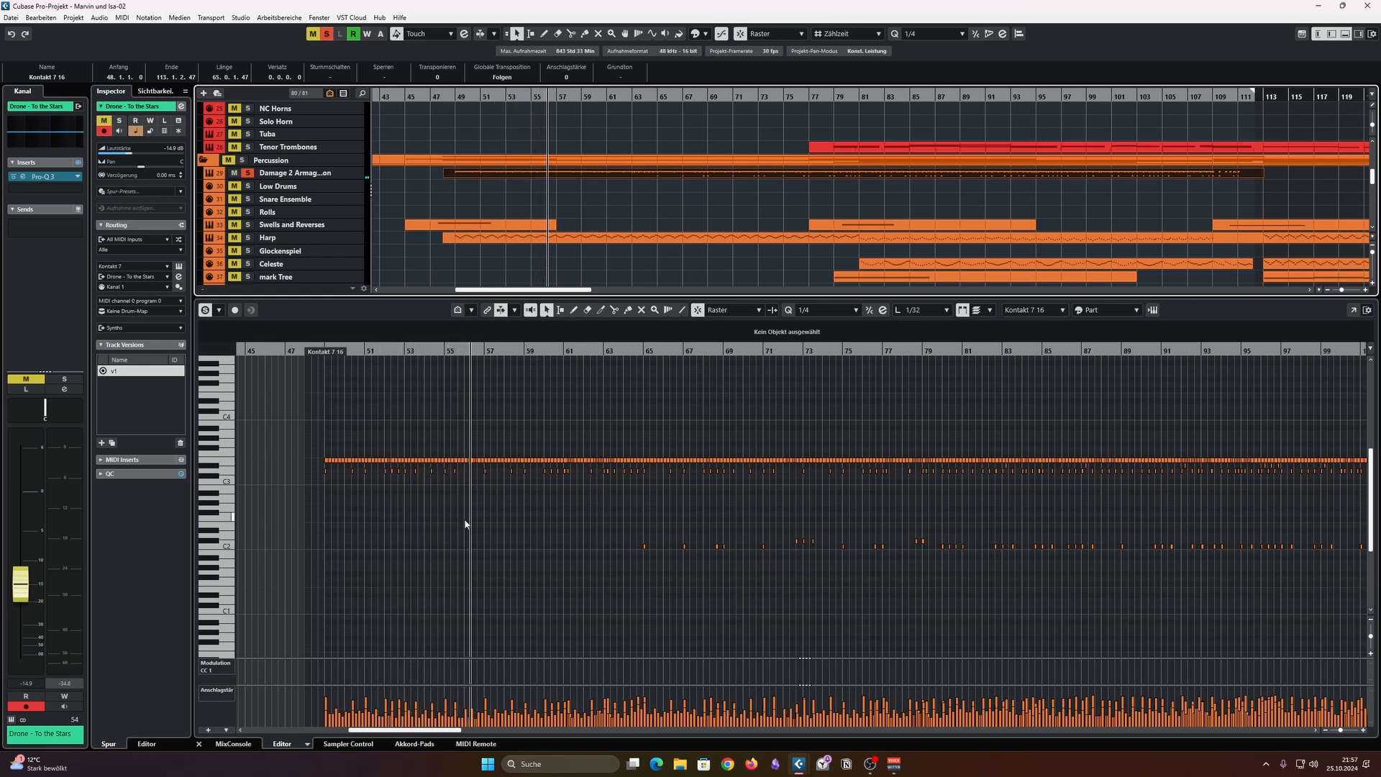
key(space)
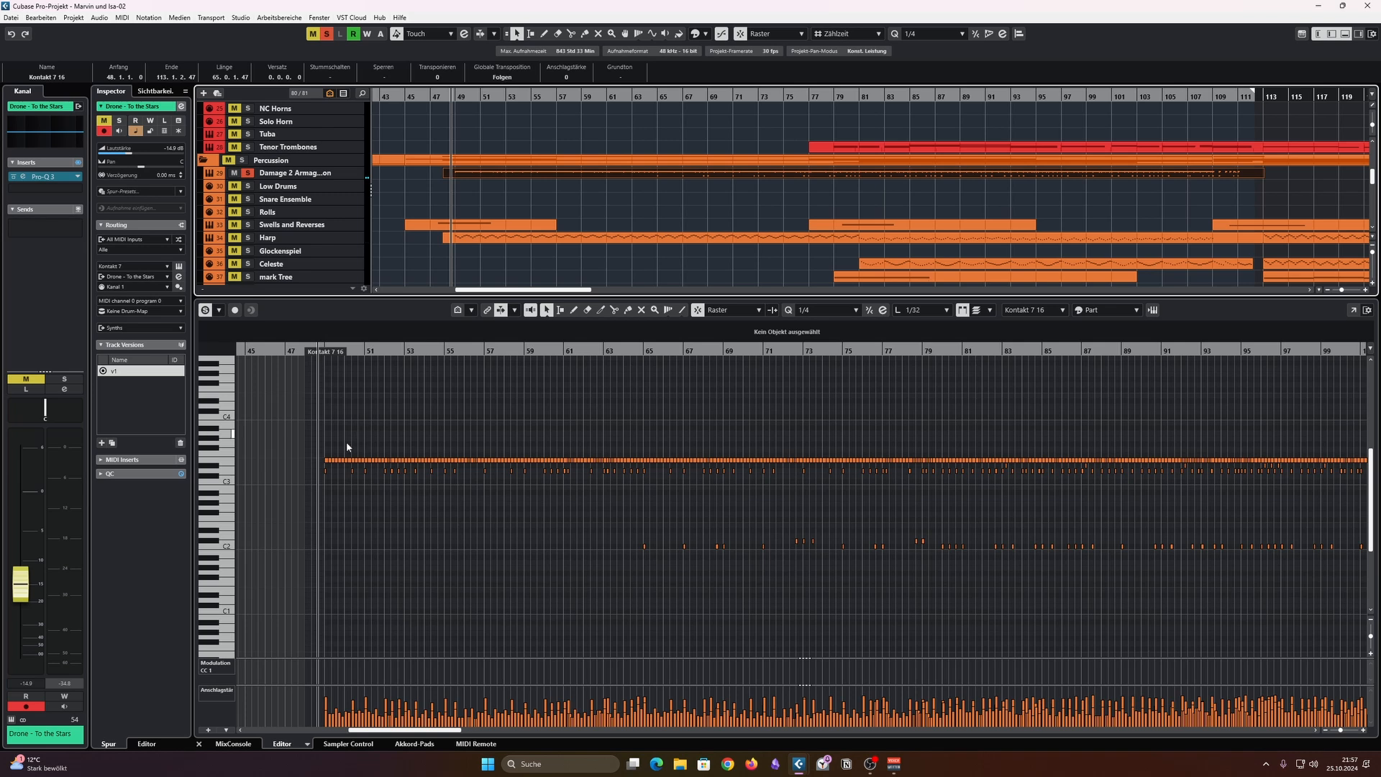
drag(330, 446, 404, 462)
click(417, 442)
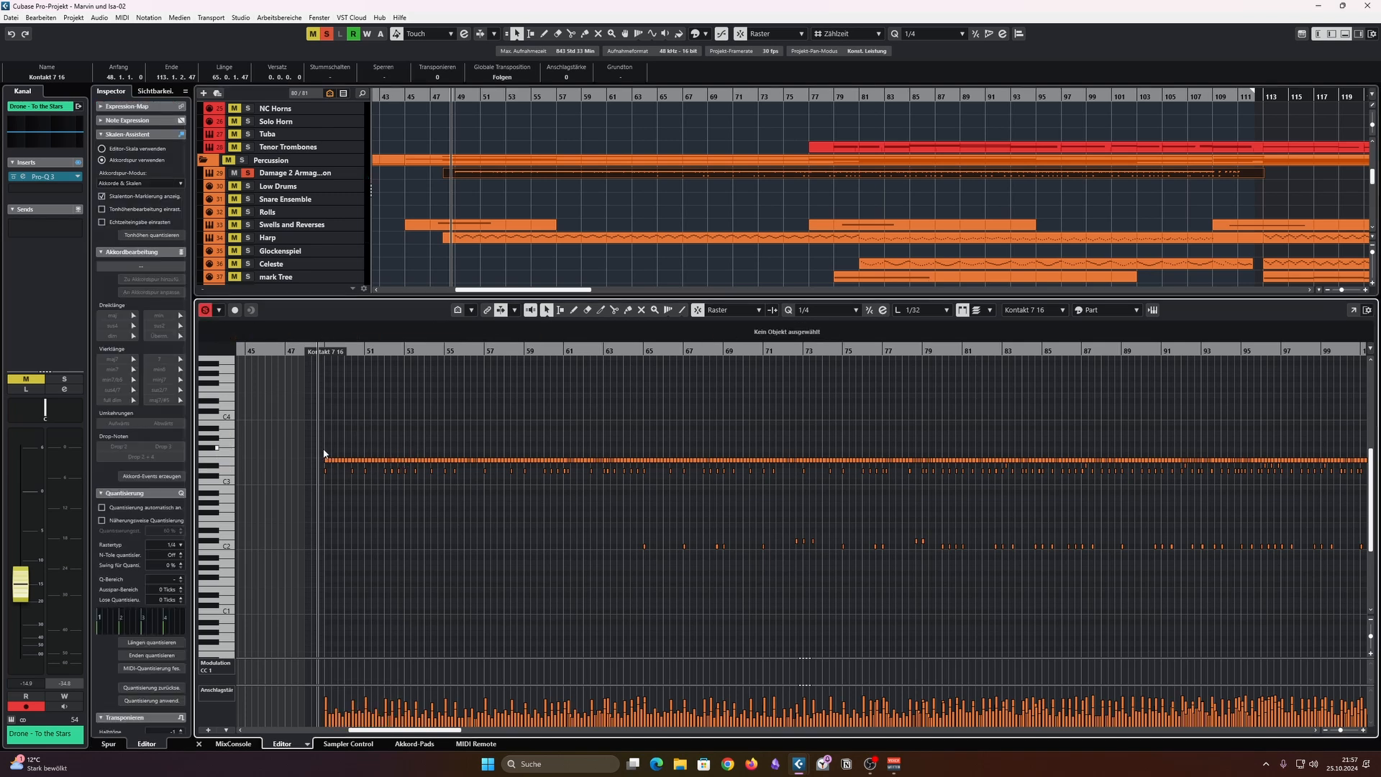
Step: Examine the percussion pattern from bar 49 up close and audition the first accent note below the continuous row
drag(324, 450, 456, 477)
click(406, 501)
click(410, 483)
scroll(323, 482, up, 5)
click(327, 472)
scroll(453, 503, down, 8)
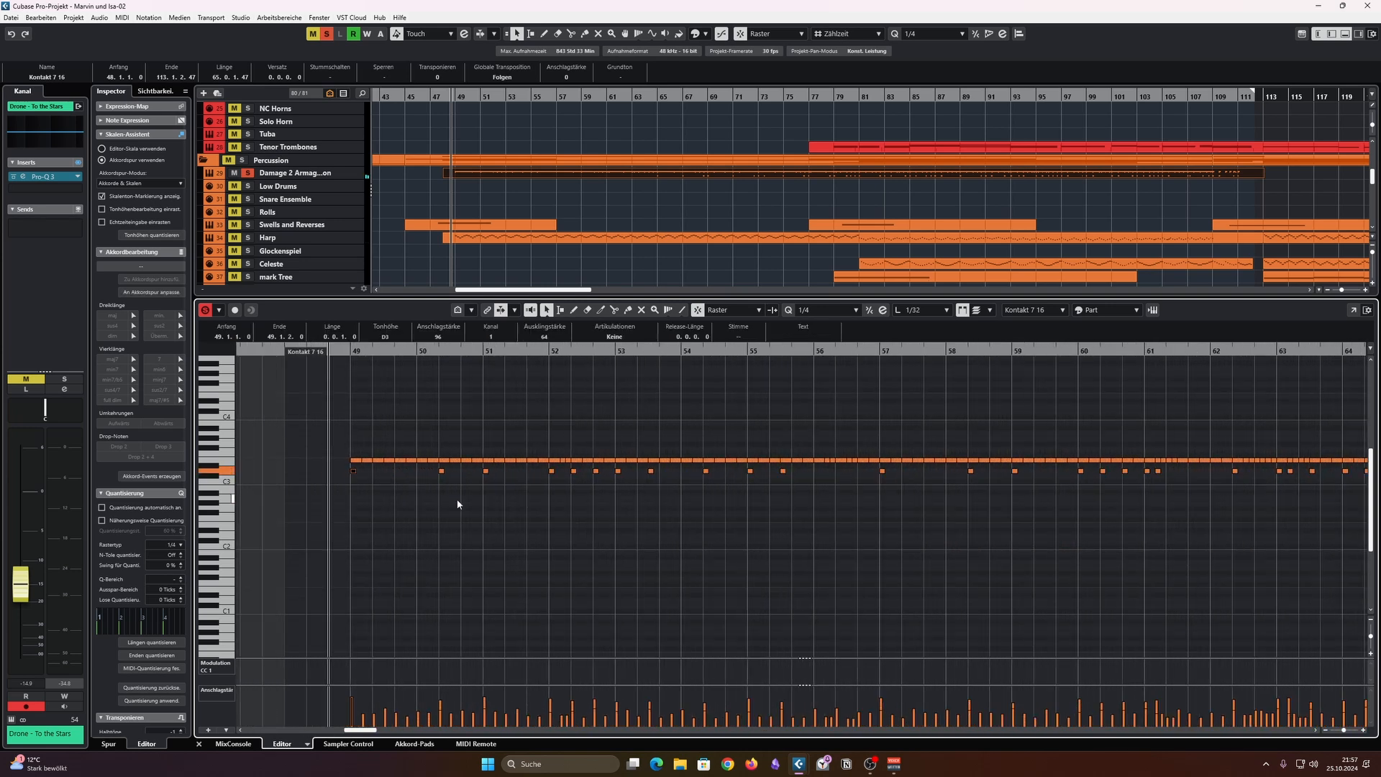
Step: Compare the low C2 hits starting at bar 65 with the accent row above them, auditioning the notes of both rows at bar 65
scroll(696, 509, up, 4)
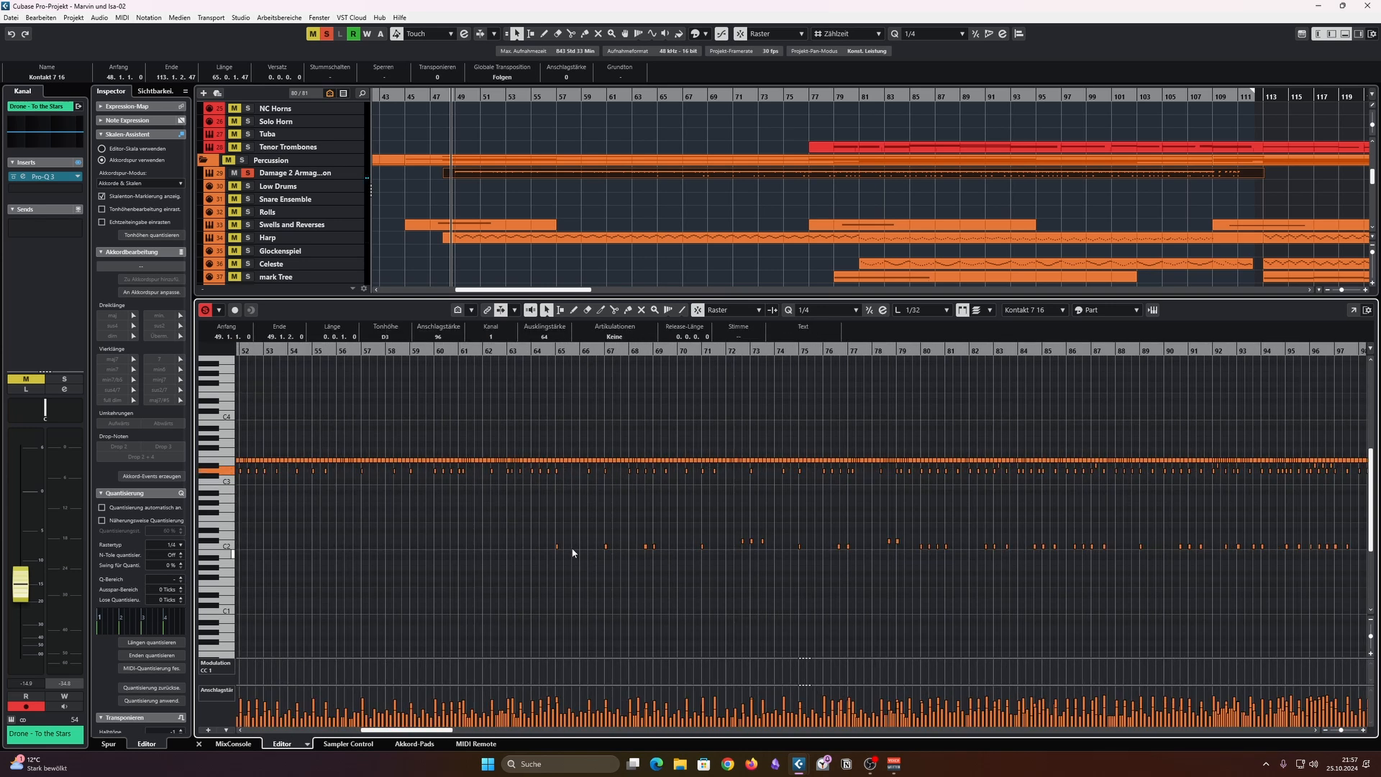
scroll(557, 551, up, 6)
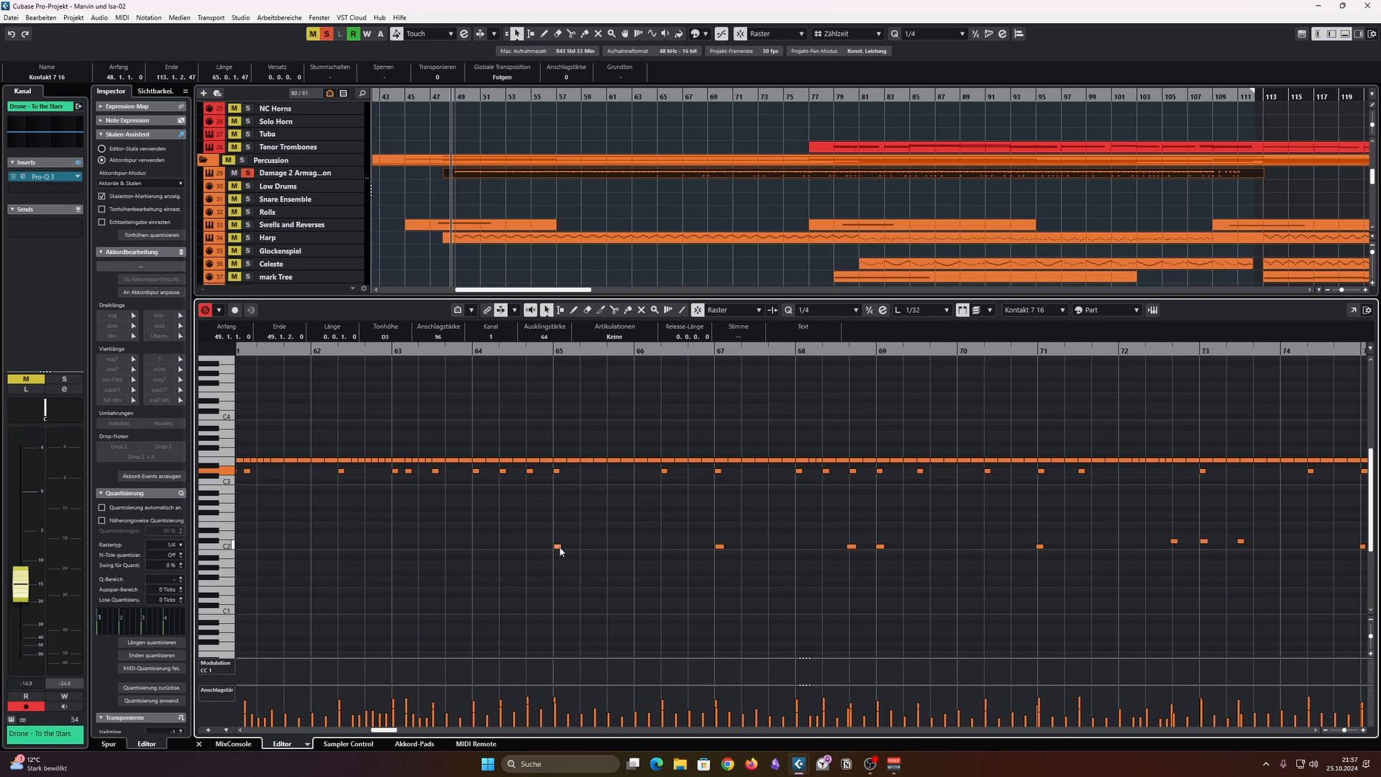
click(558, 548)
click(557, 472)
click(558, 546)
scroll(570, 560, down, 8)
scroll(565, 560, up, 3)
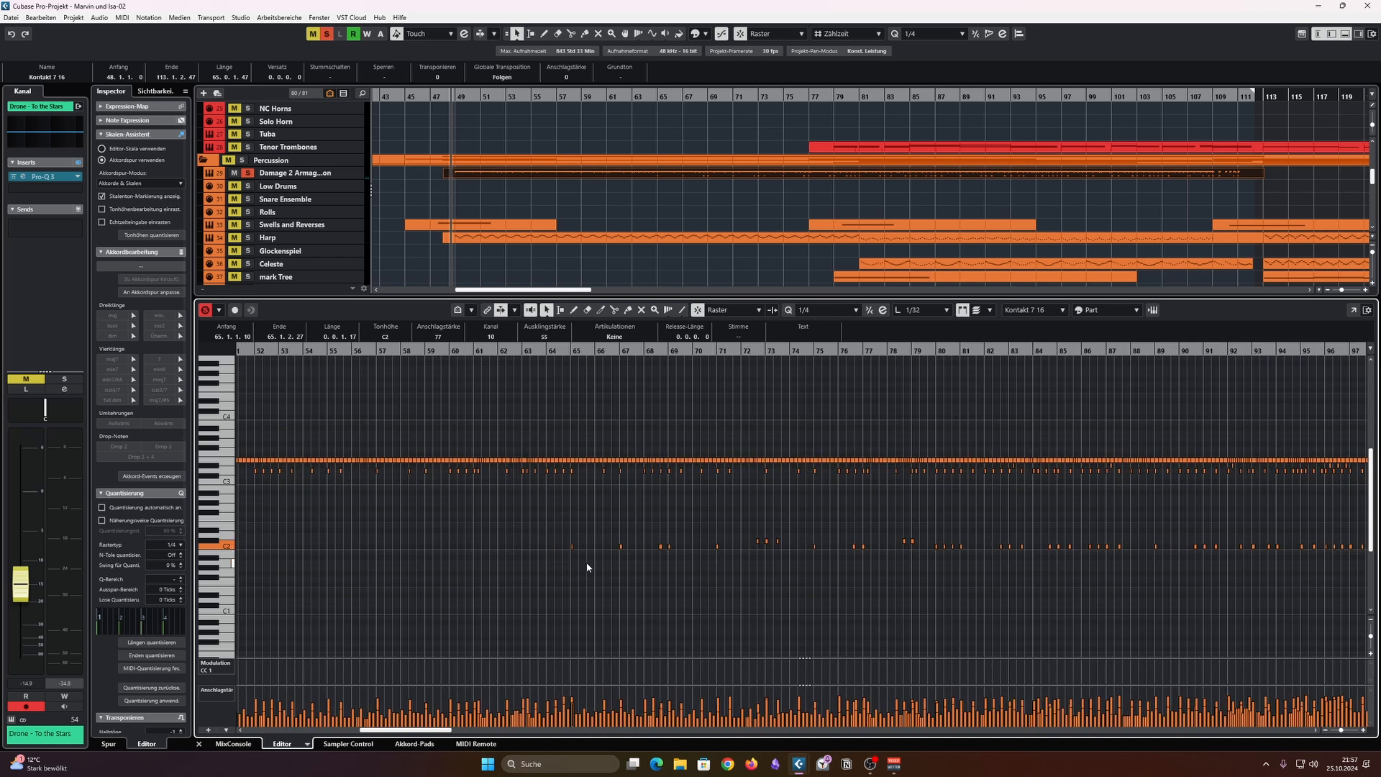
scroll(585, 563, up, 5)
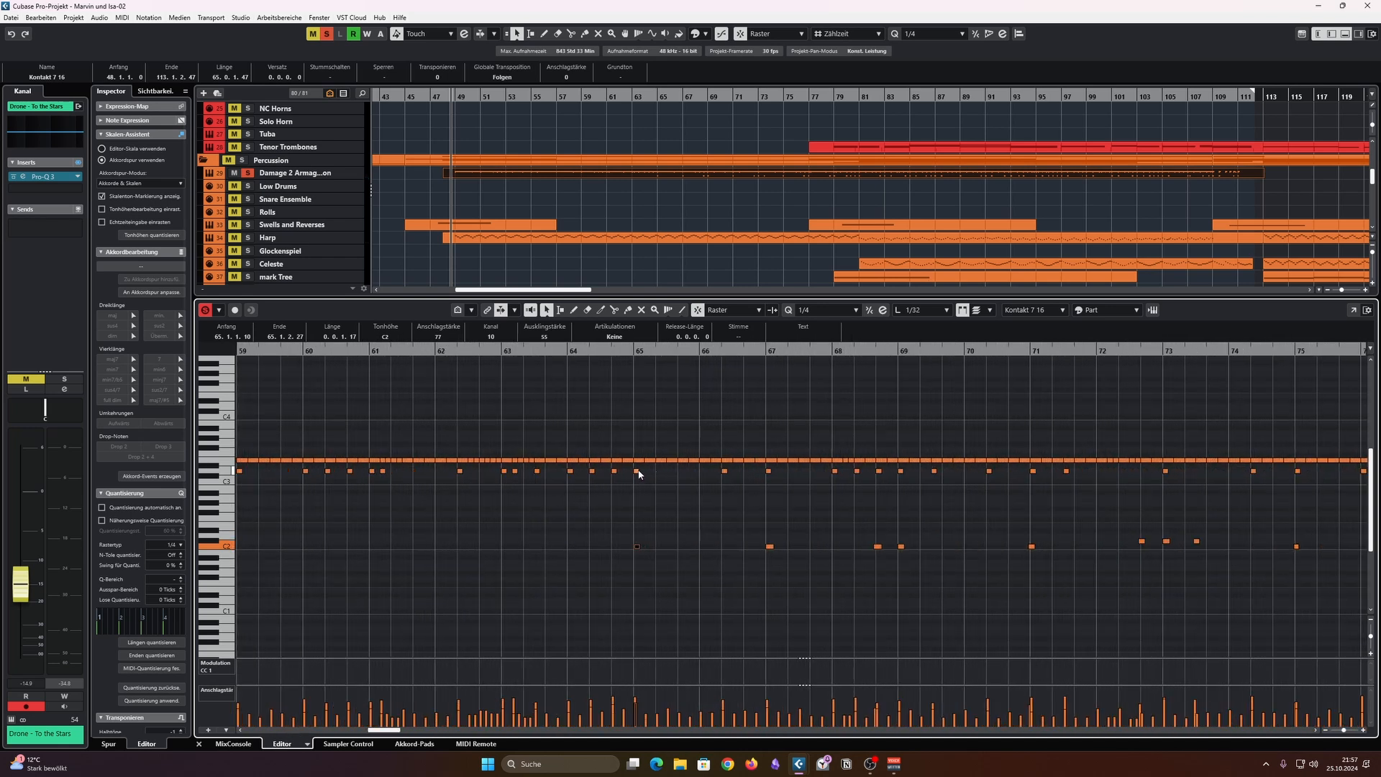
click(637, 471)
scroll(676, 521, down, 4)
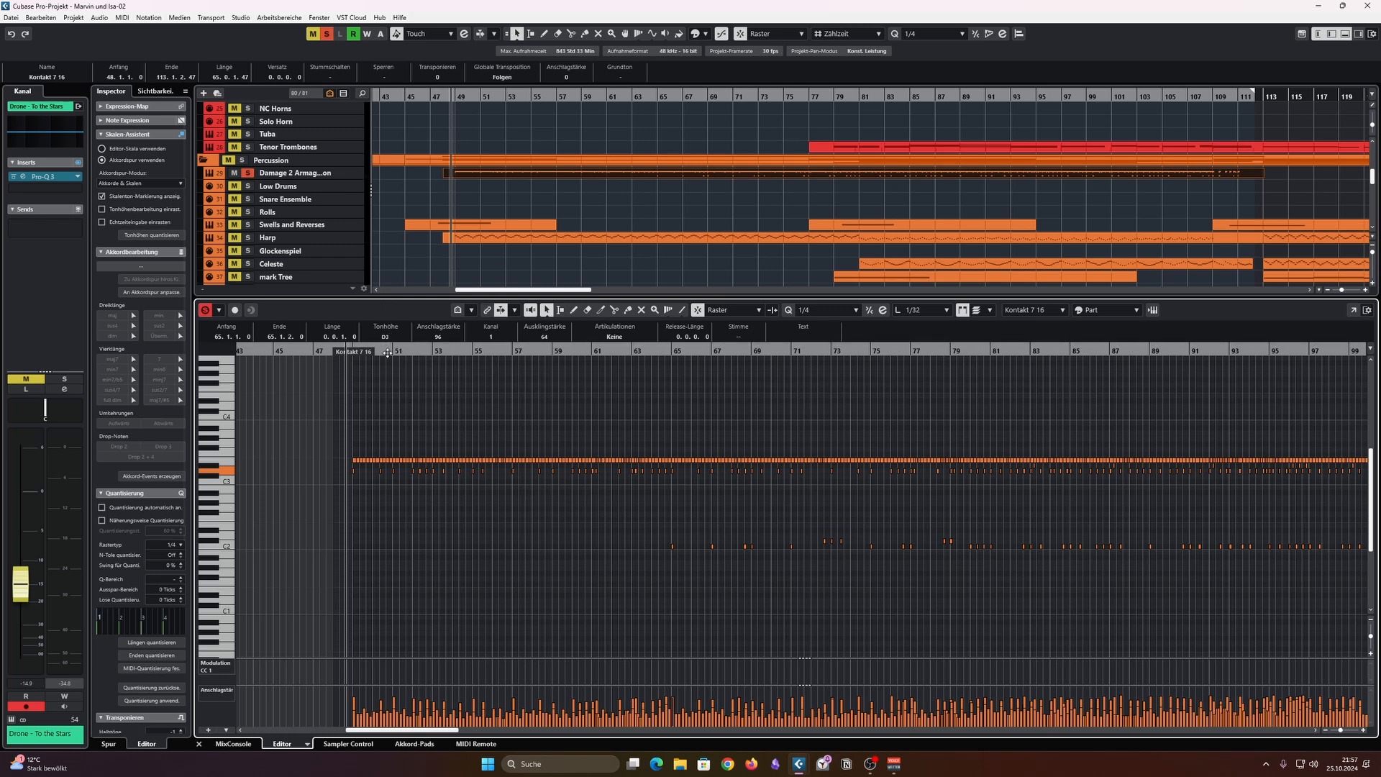
Step: Clear all solos and bring the Ensemble Shorts and Nucleus Shorts string tracks into focus in the track list
scroll(541, 194, up, 5)
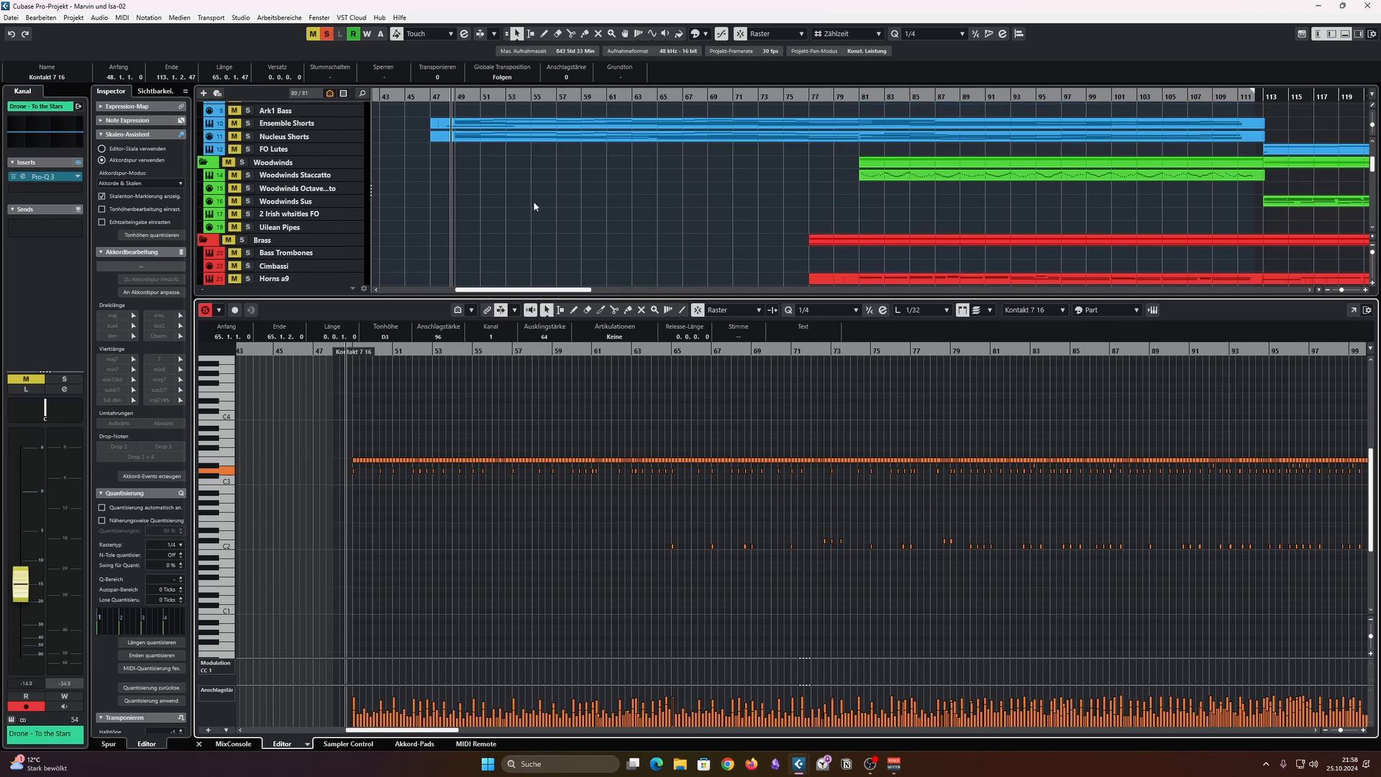
ctrl+scroll(531, 198, down, 2)
scroll(481, 206, up, 1)
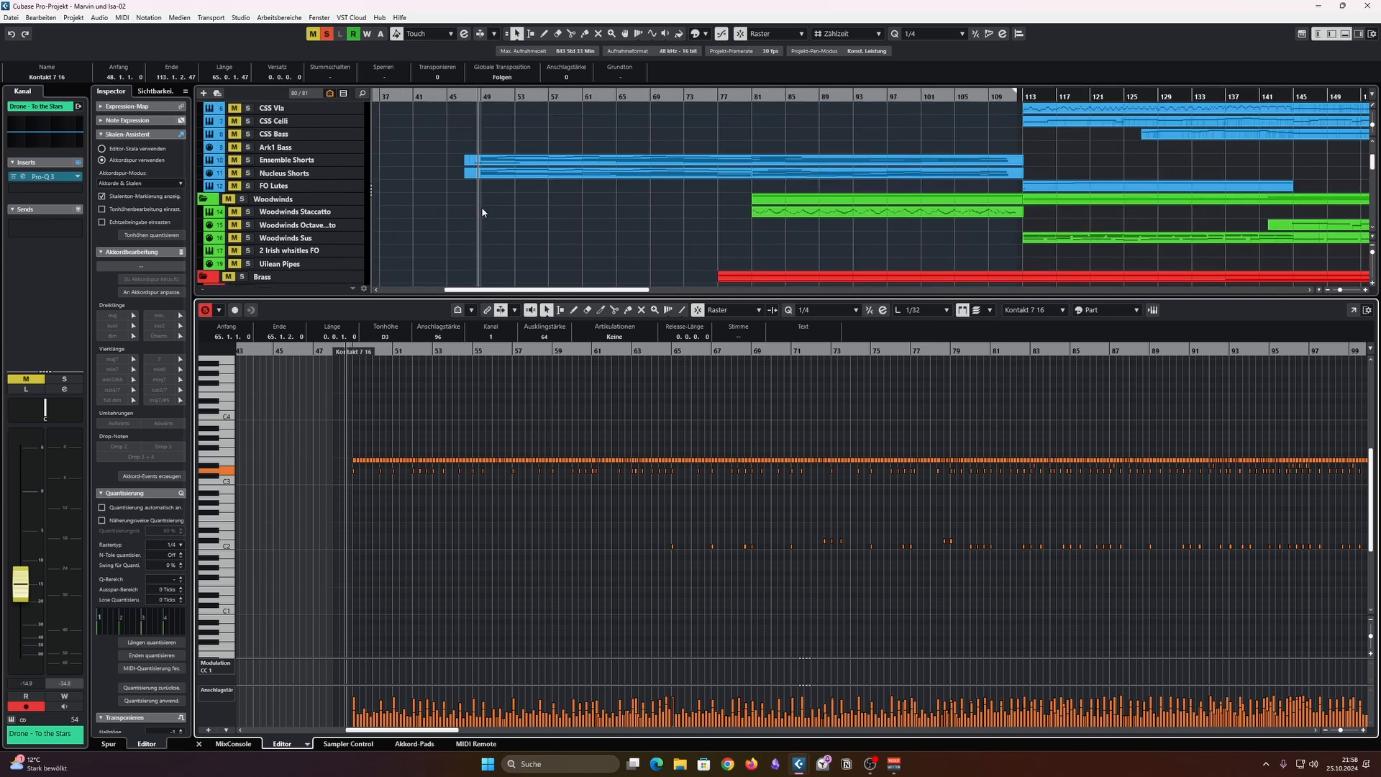
click(327, 34)
scroll(406, 120, up, 1)
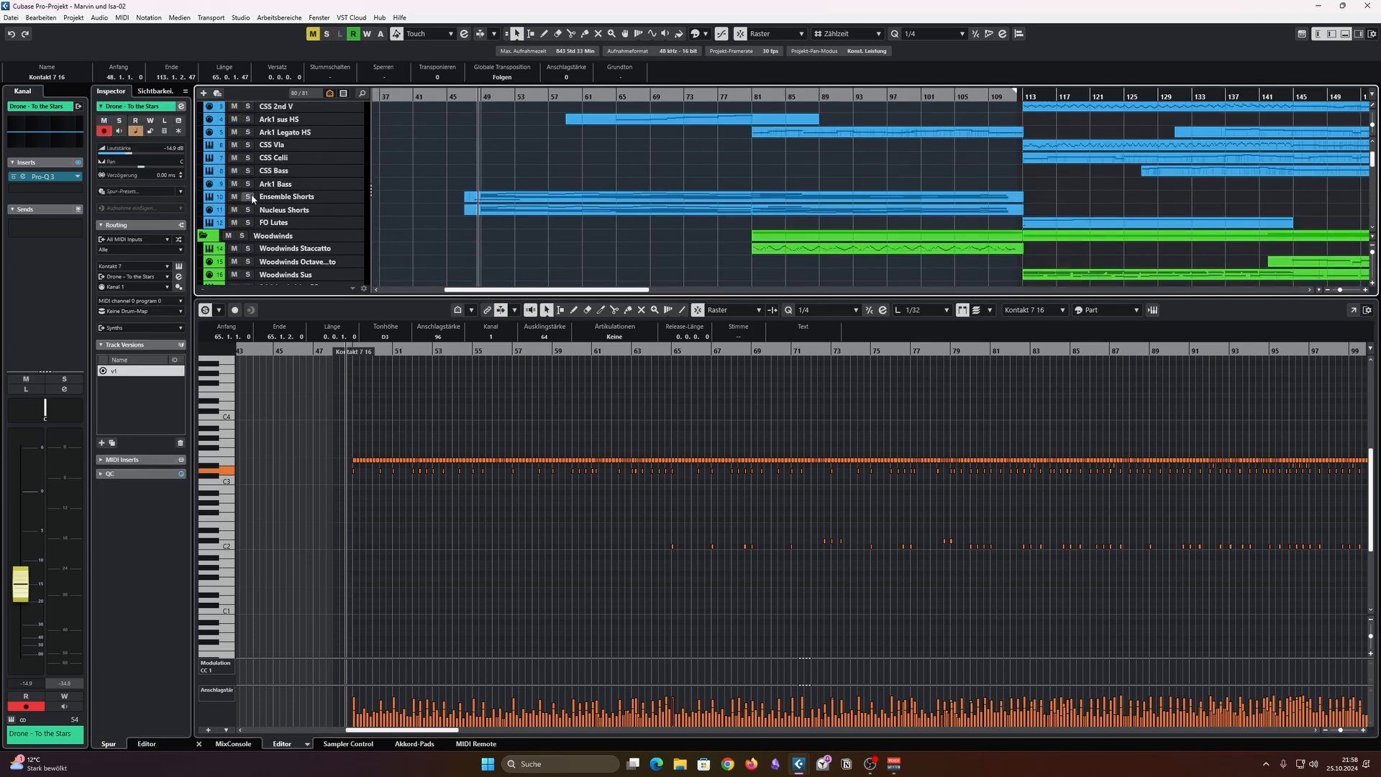
Step: Solo the Ensemble Shorts and Nucleus Shorts tracks, open the Nucleus Shorts part for note editing, and play the passage from bar 48
drag(248, 198, 248, 210)
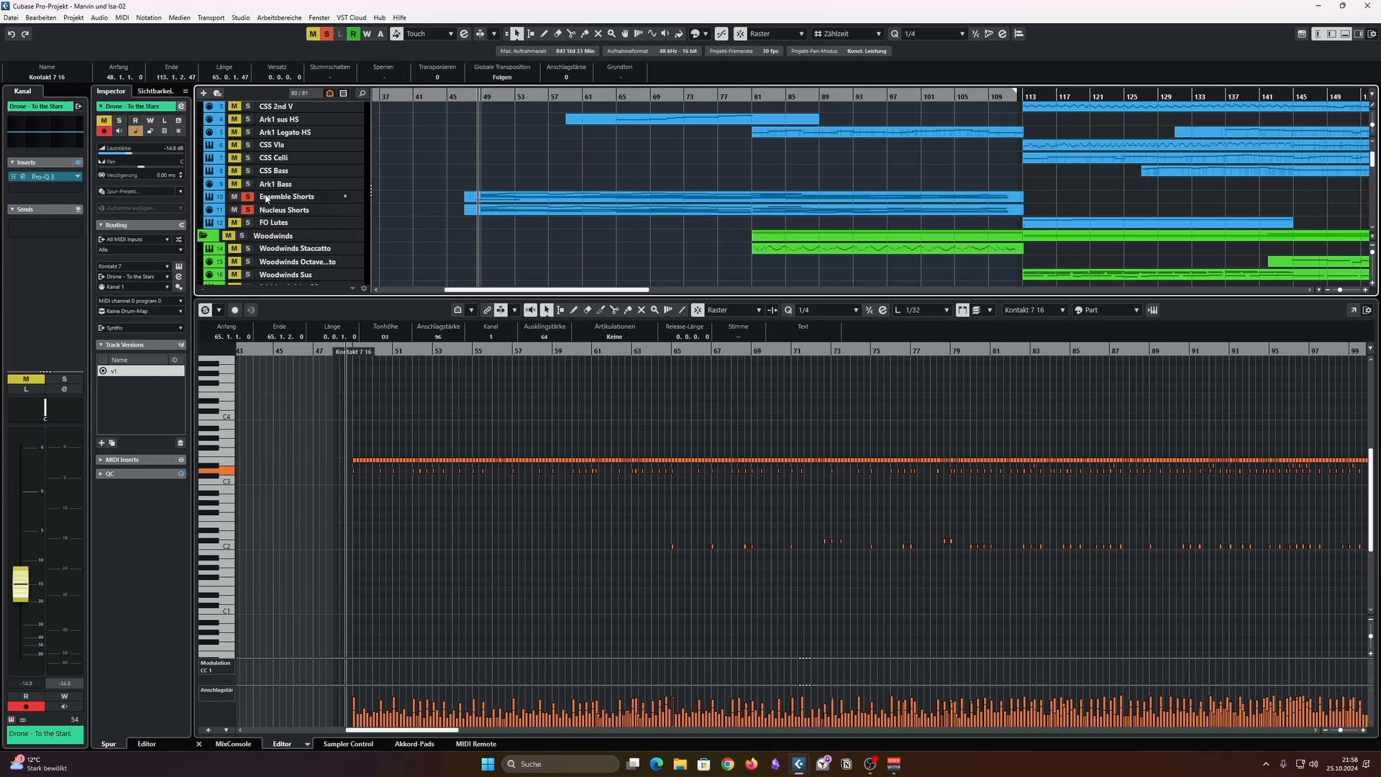
click(474, 210)
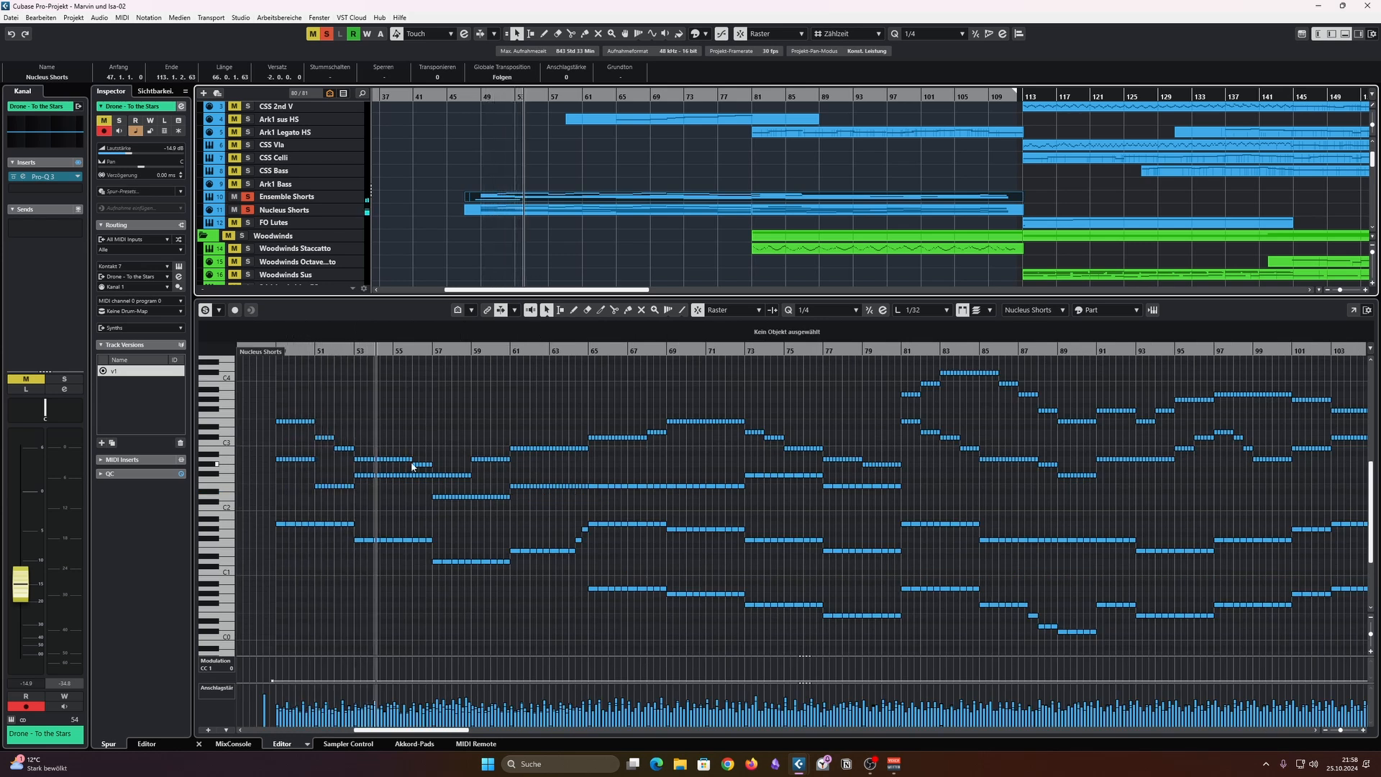
scroll(415, 466, up, 1)
scroll(431, 466, up, 1)
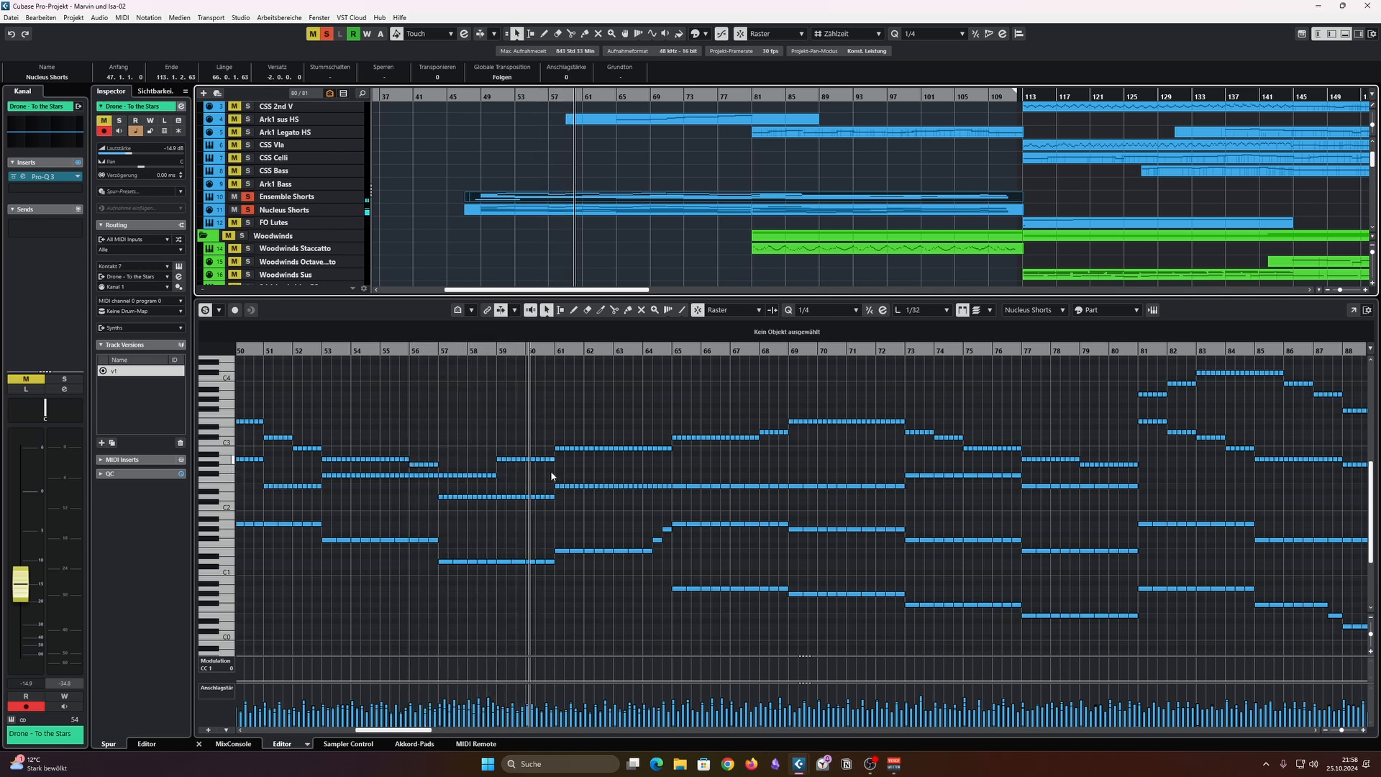
key(space)
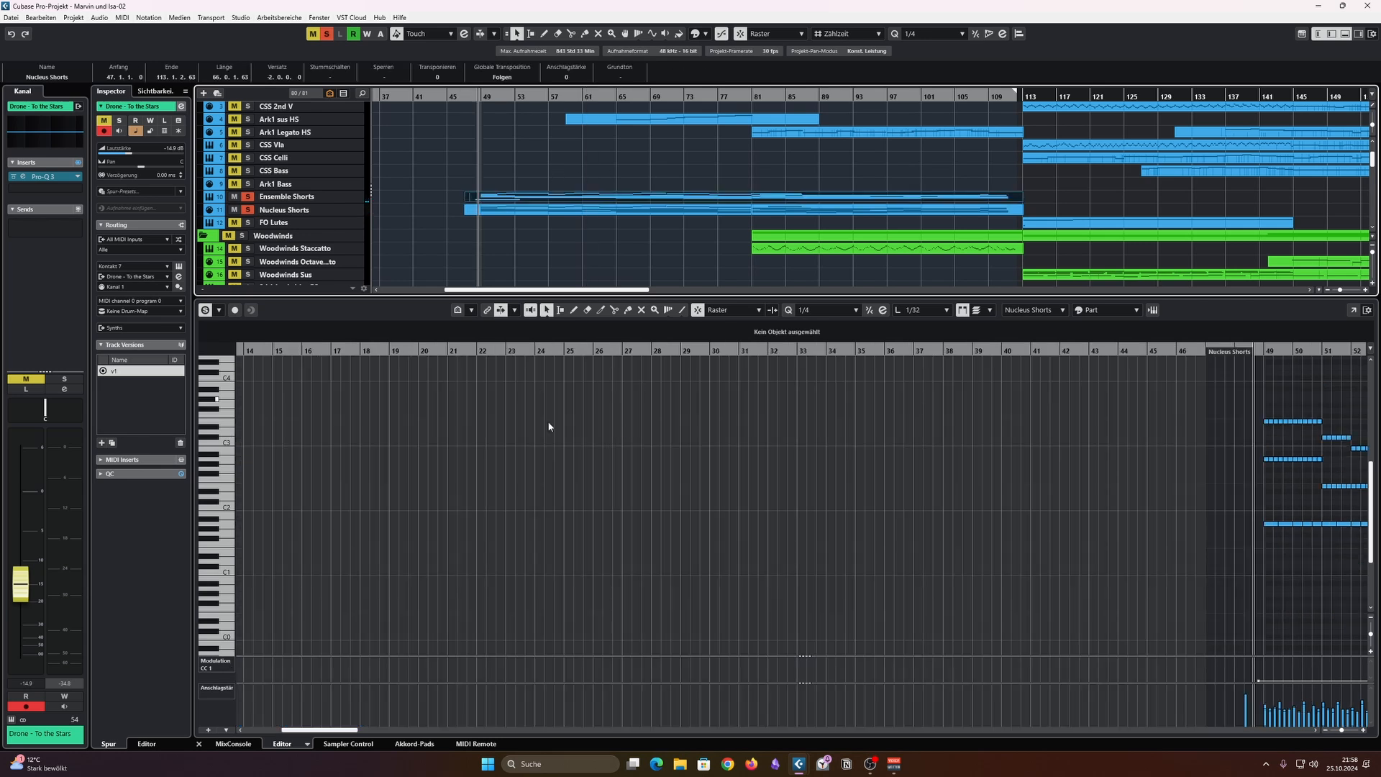
Step: Examine the opening chord at bar 49 of the Nucleus Shorts part by auditioning its low, middle and upper short notes individually
scroll(879, 486, down, 1)
scroll(935, 483, right, 6)
scroll(625, 460, up, 3)
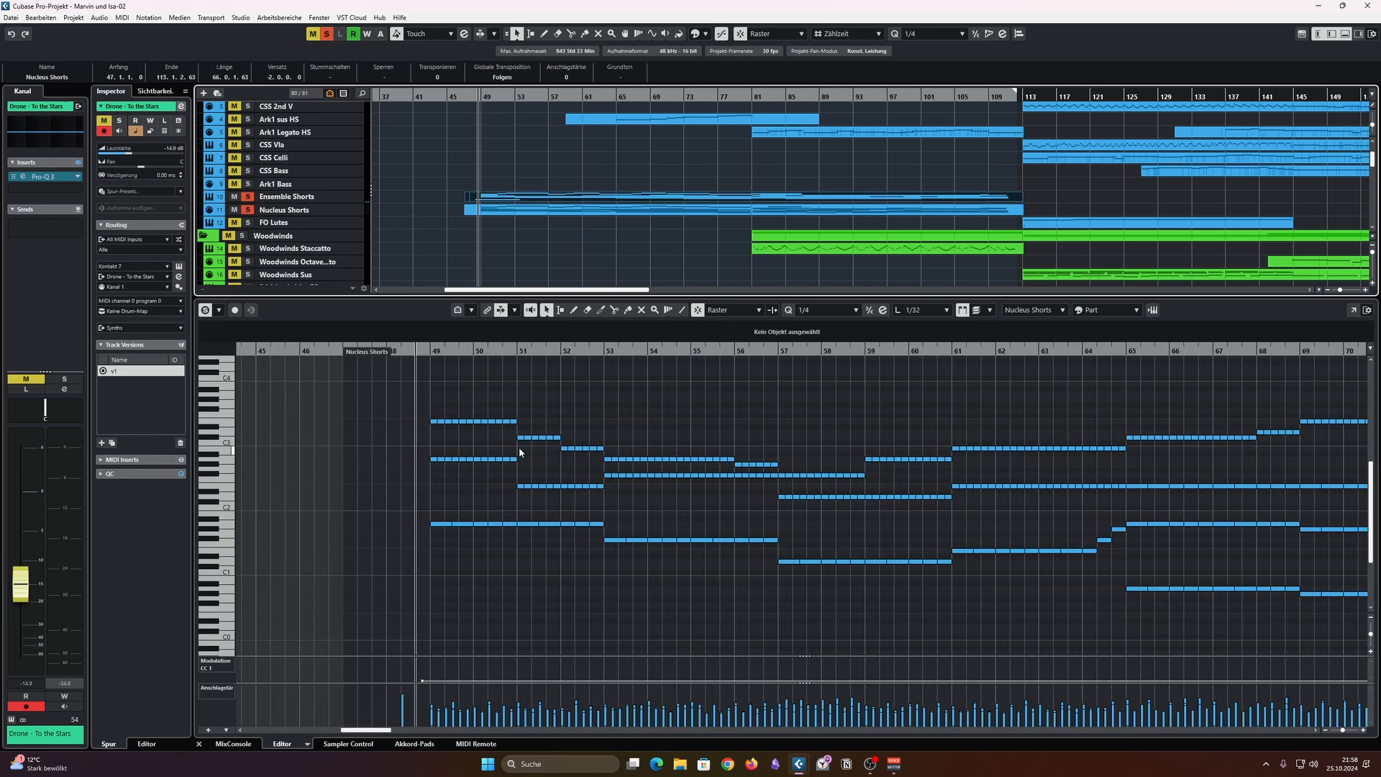
drag(426, 513, 592, 543)
click(594, 561)
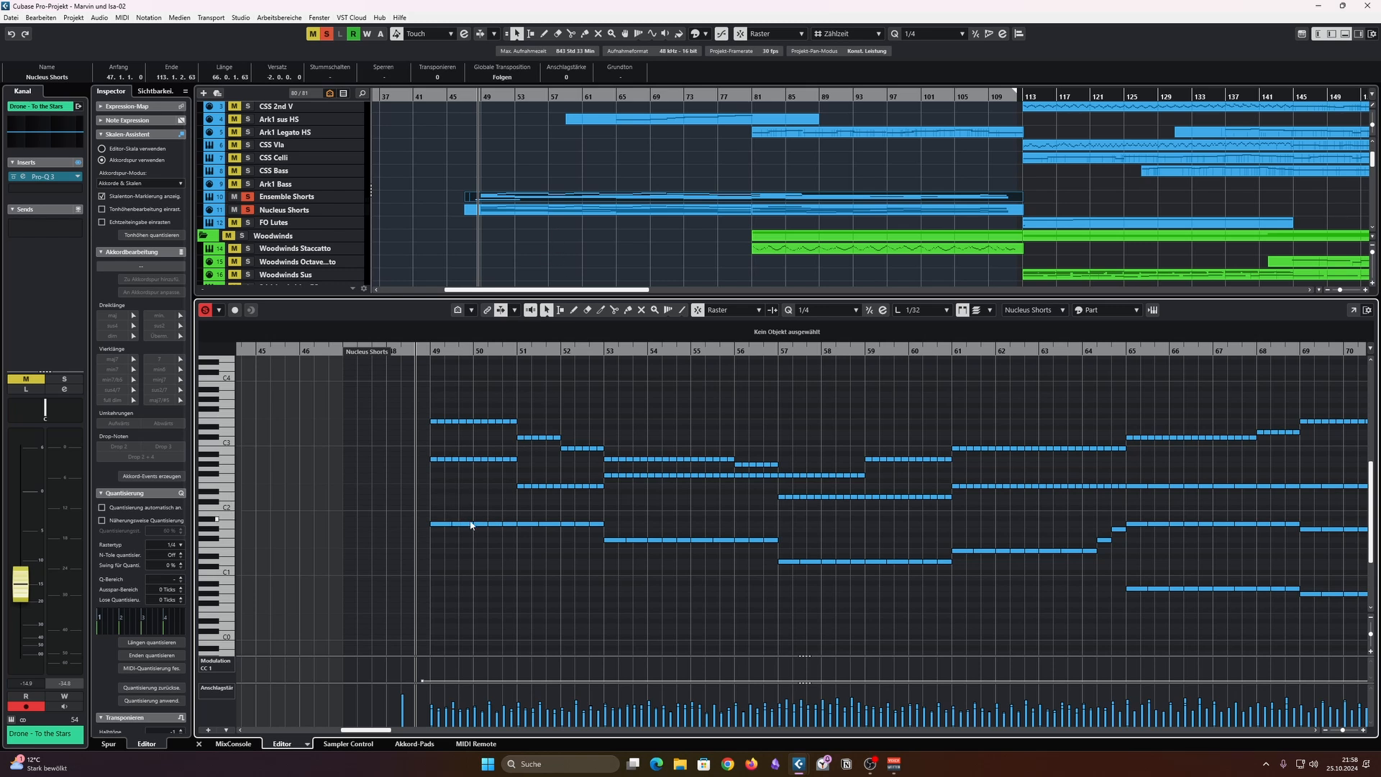
click(446, 523)
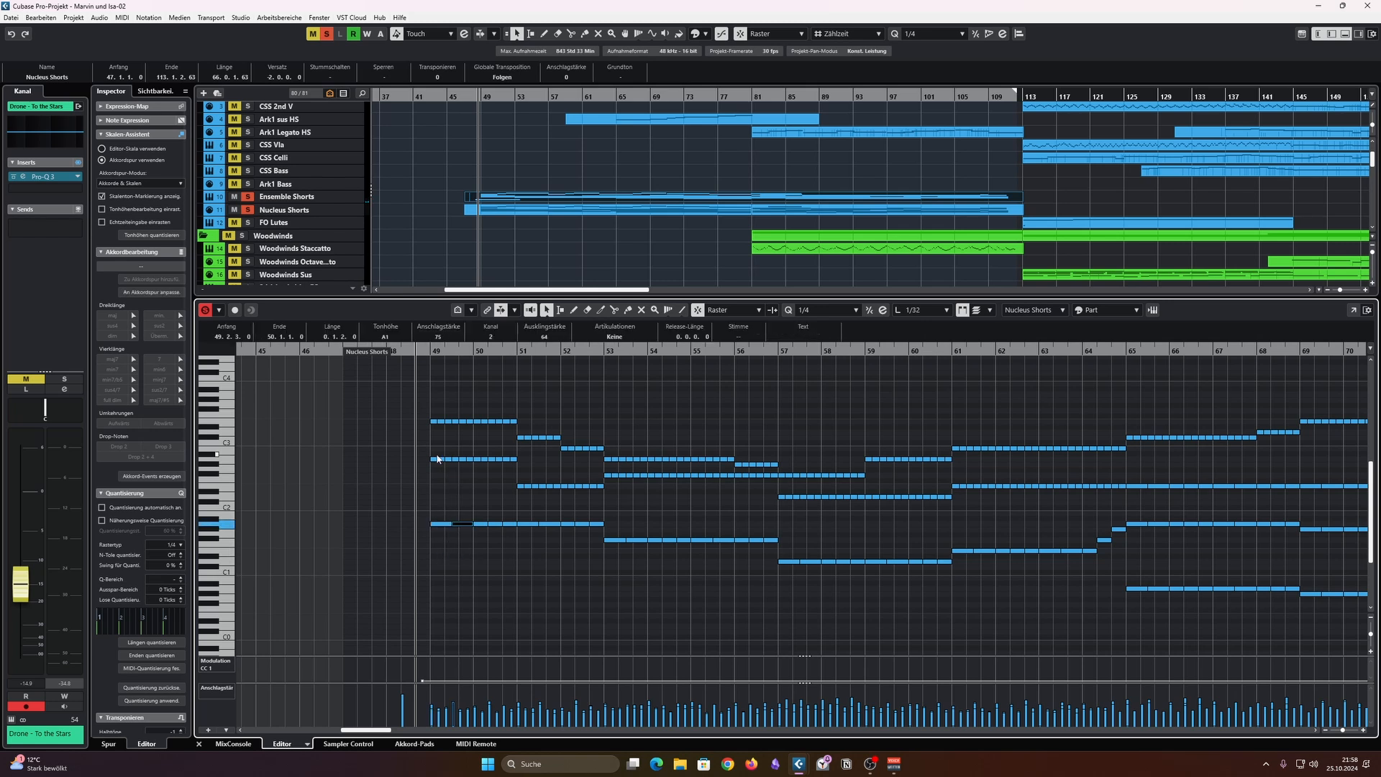
click(435, 458)
click(441, 442)
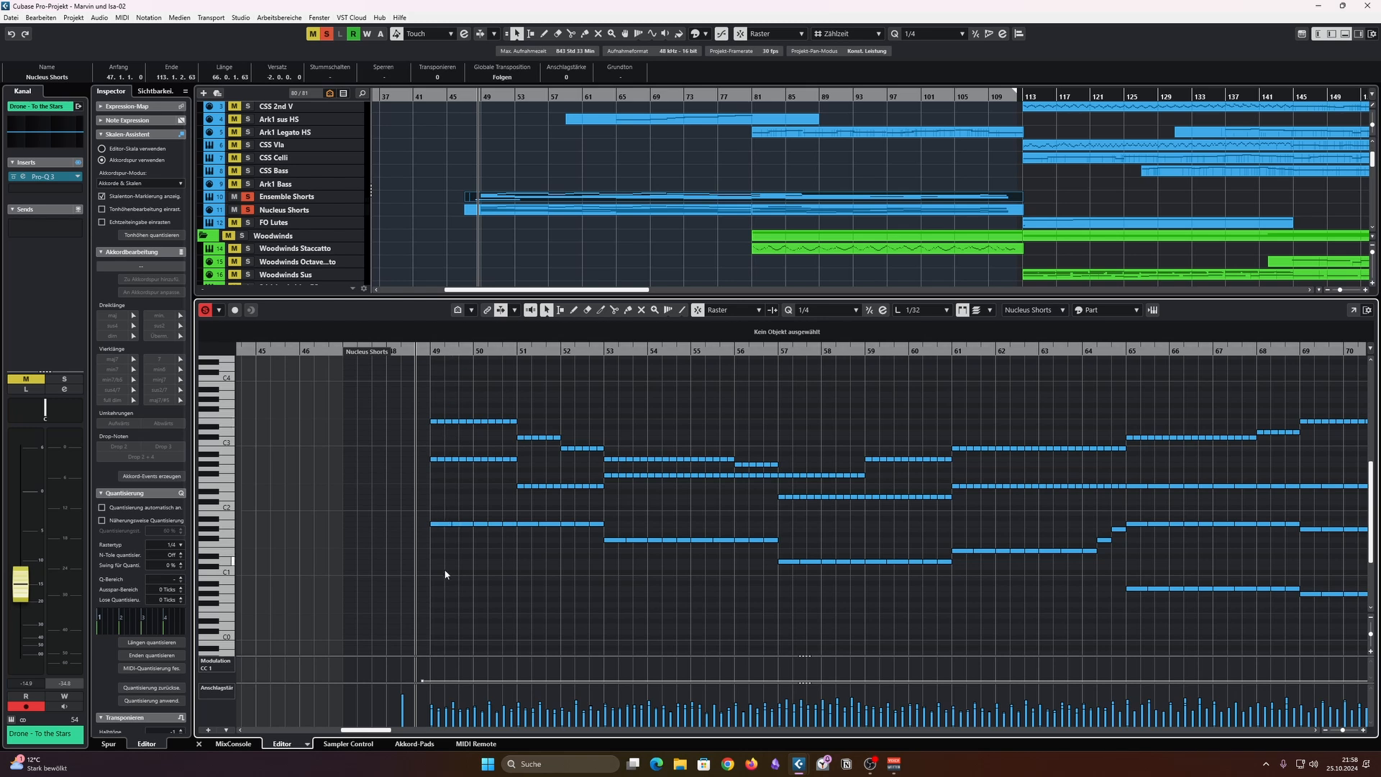
click(447, 523)
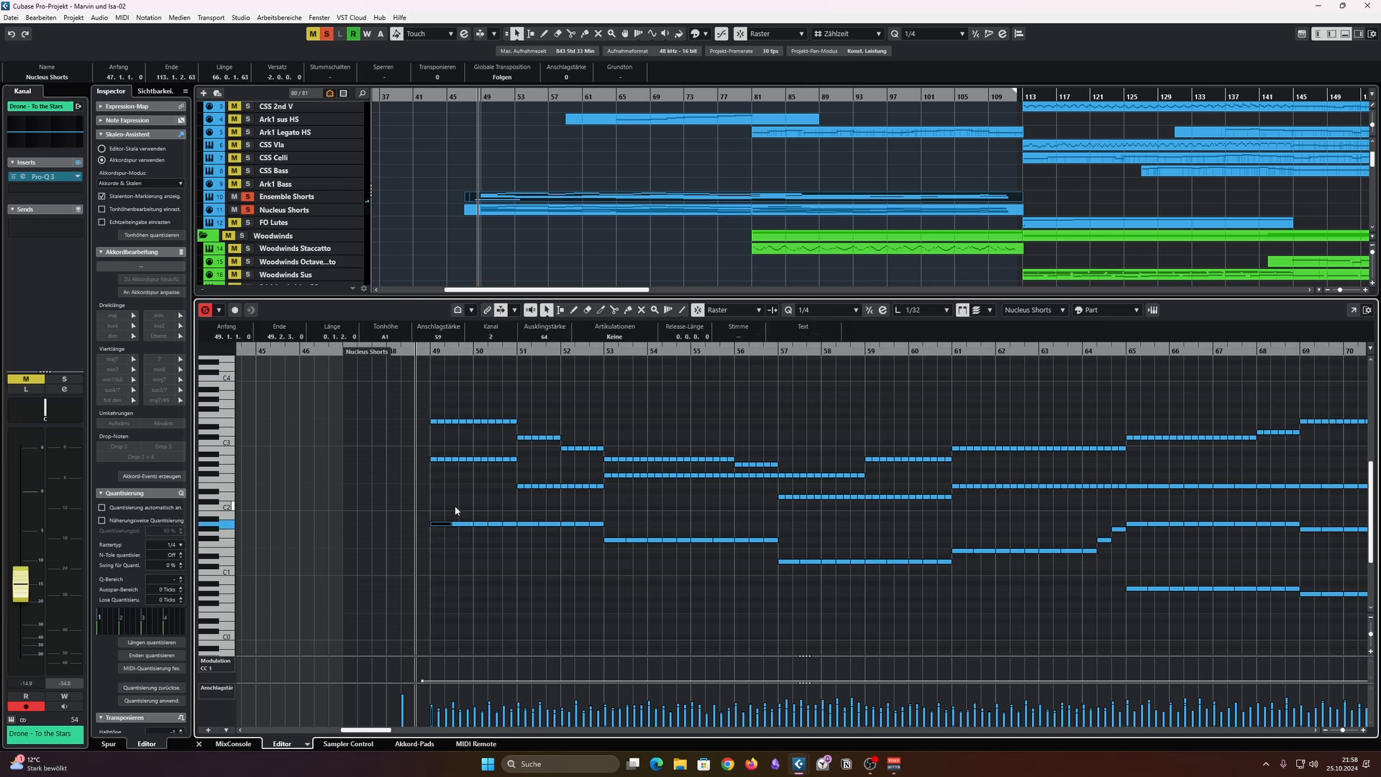
click(449, 511)
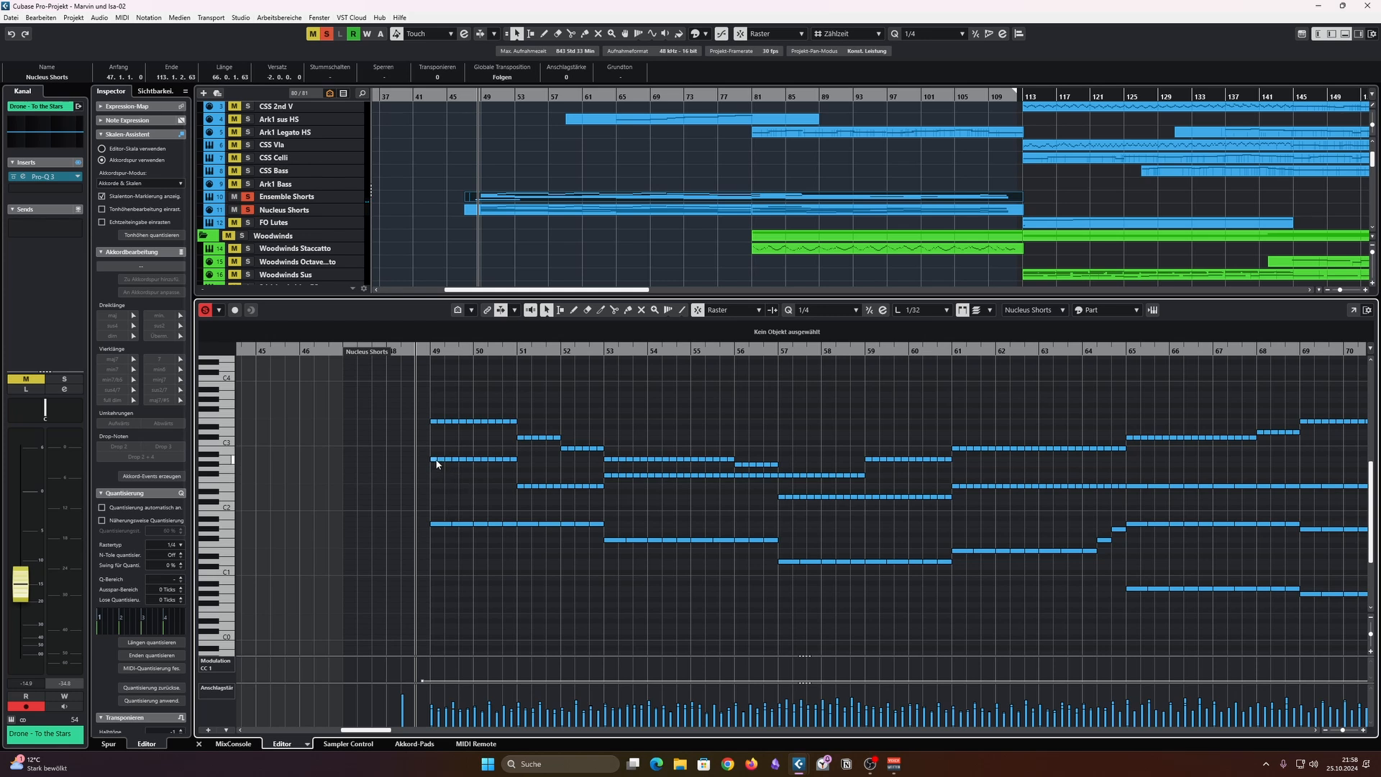
click(436, 459)
click(433, 421)
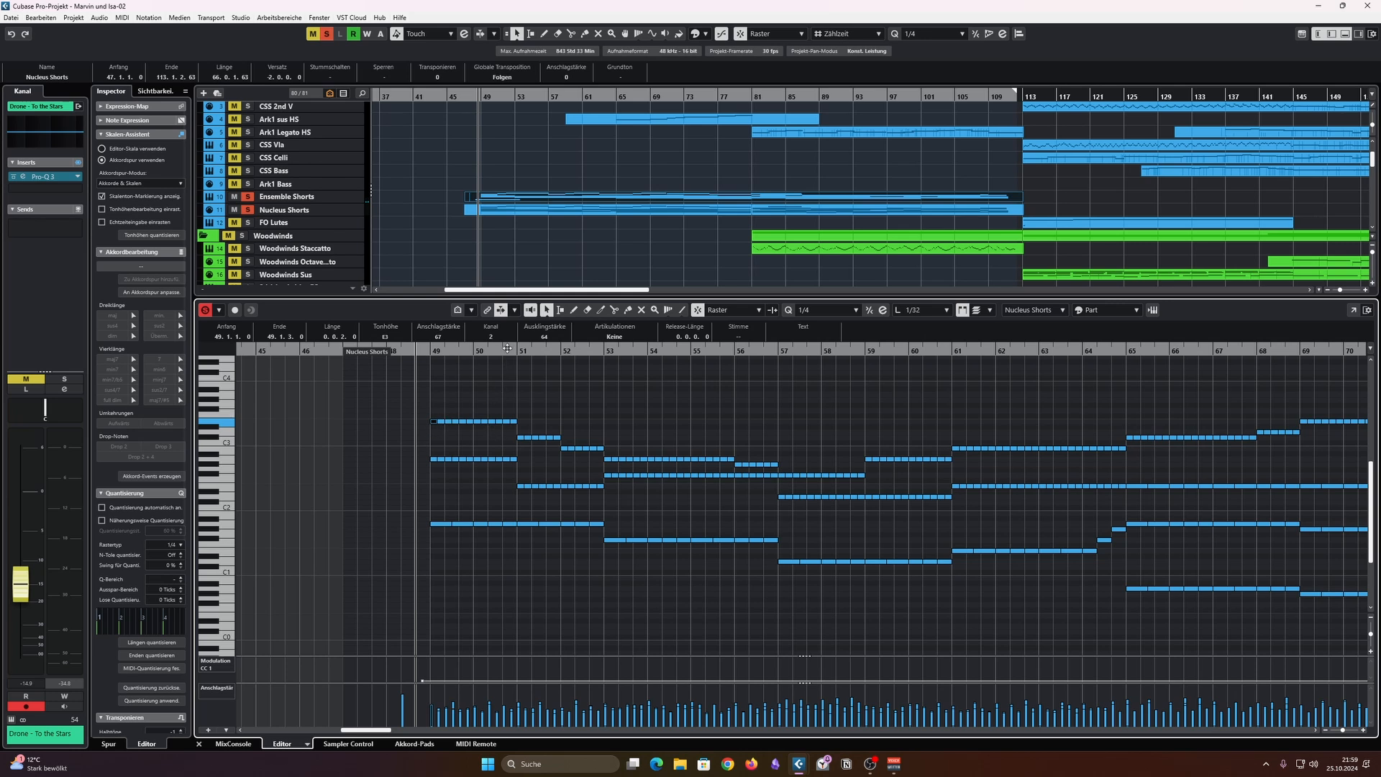
Step: Enlarge the note editor and inspect the long high notes above C4, starting with the first one at bar 49
click(522, 205)
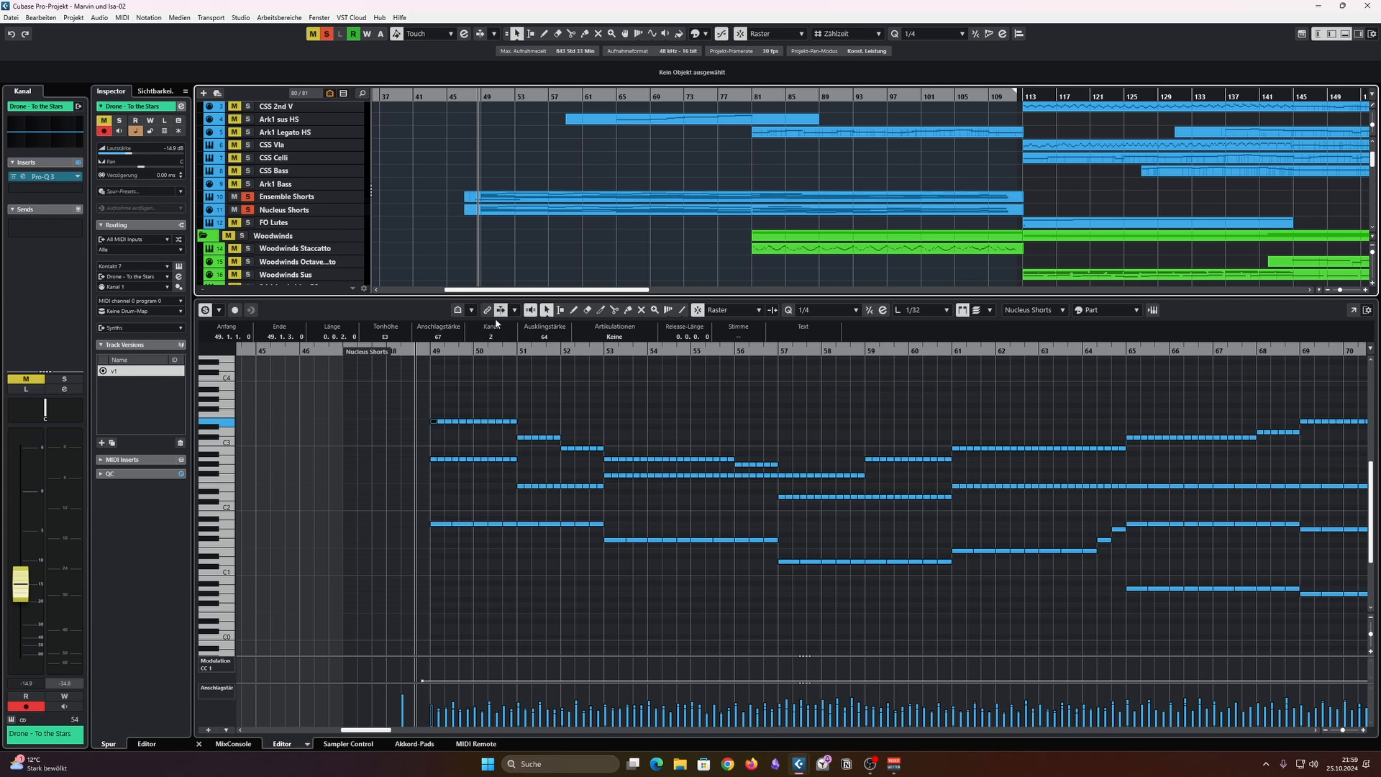
scroll(498, 402, up, 2)
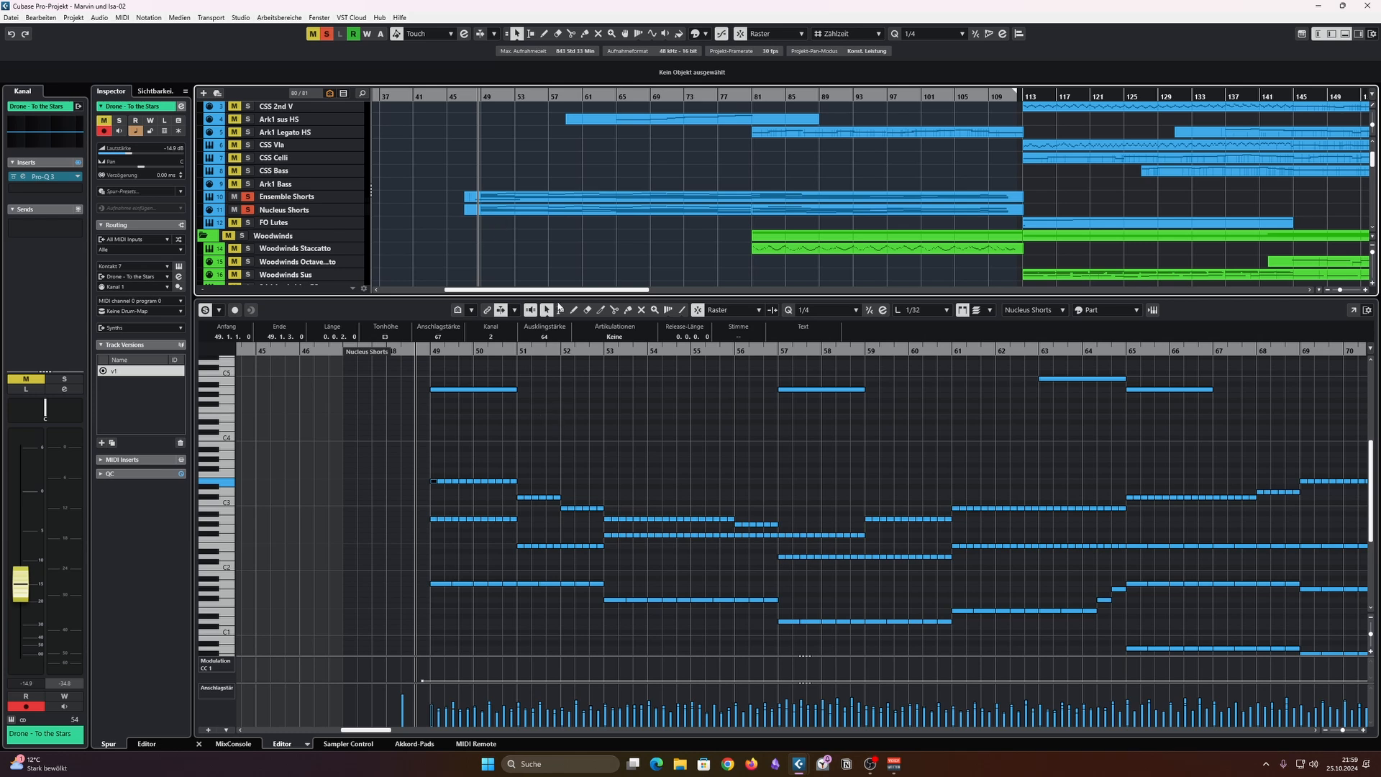
drag(558, 297, 549, 167)
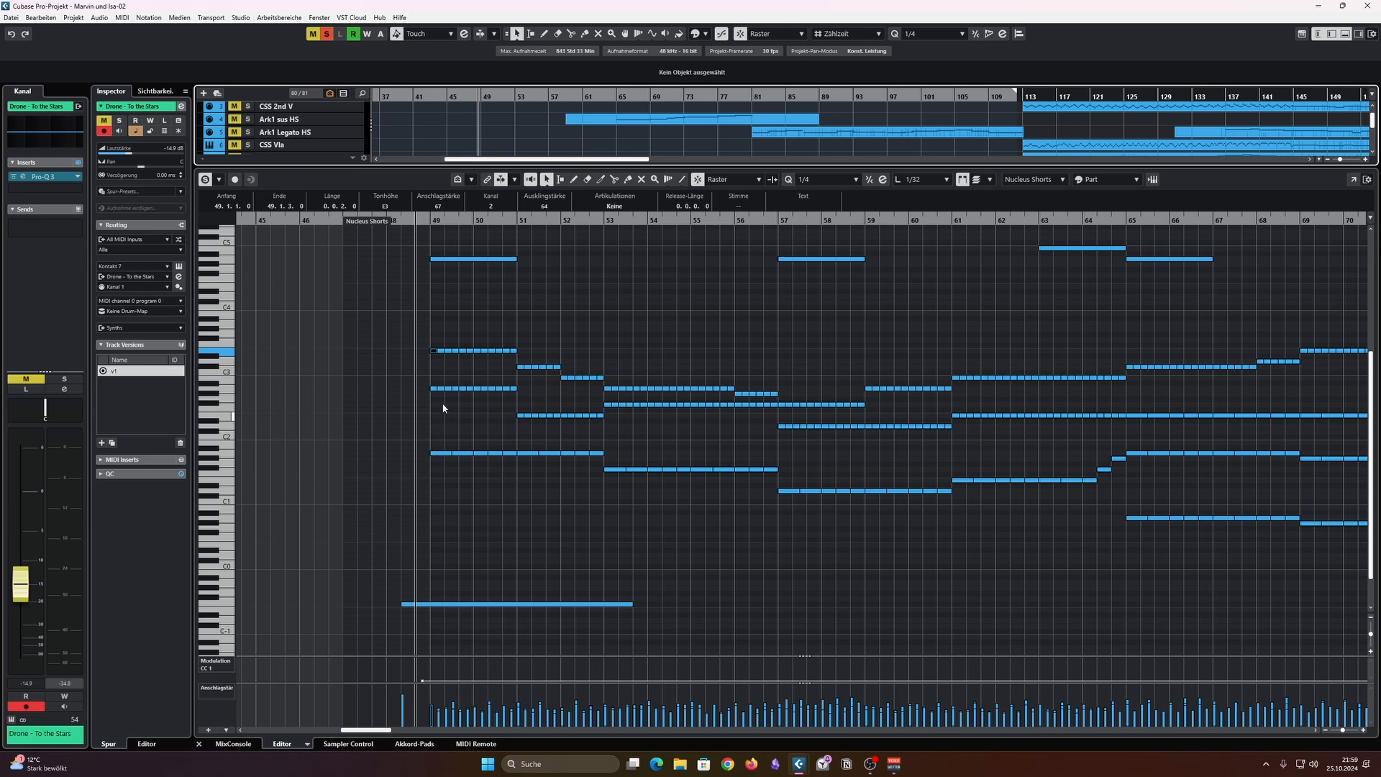
scroll(402, 351, up, 4)
click(231, 392)
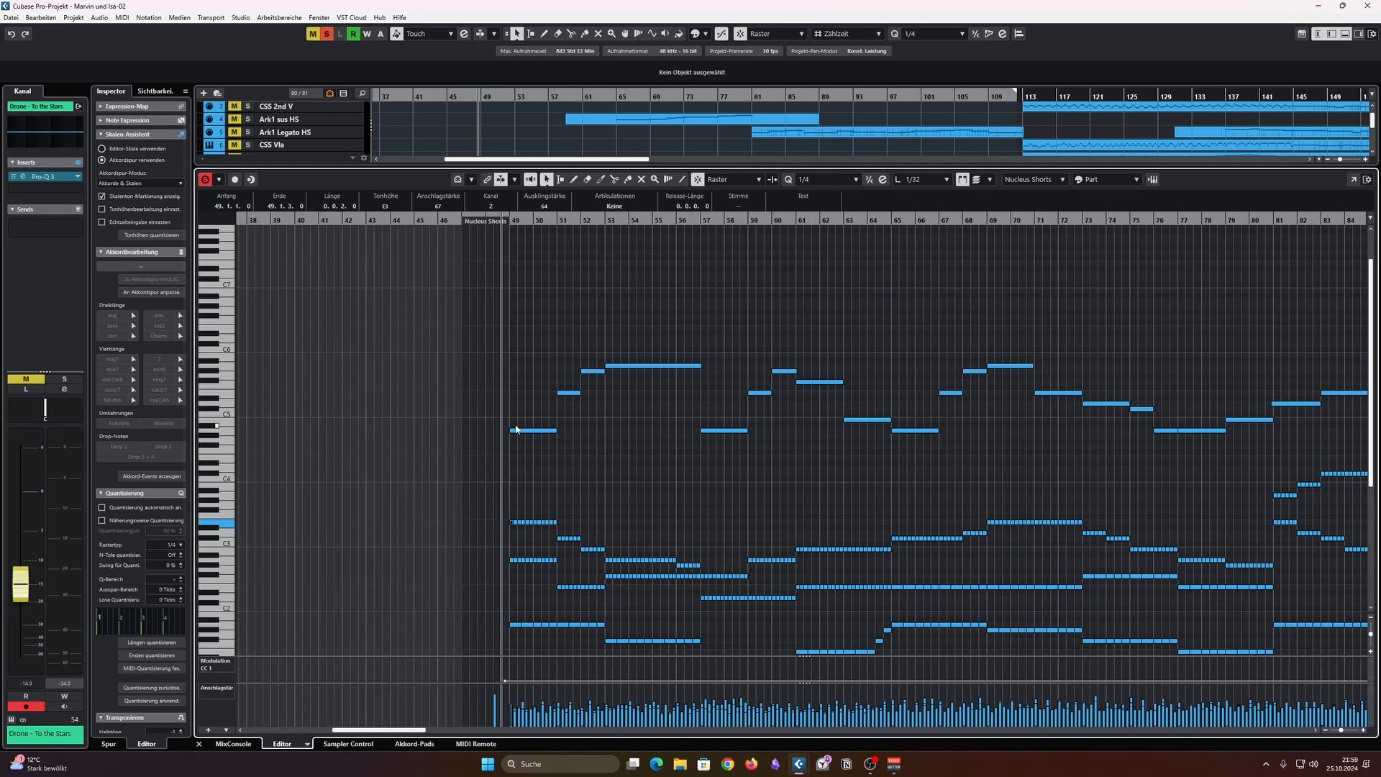
click(512, 430)
key(g)
scroll(588, 448, down, 1)
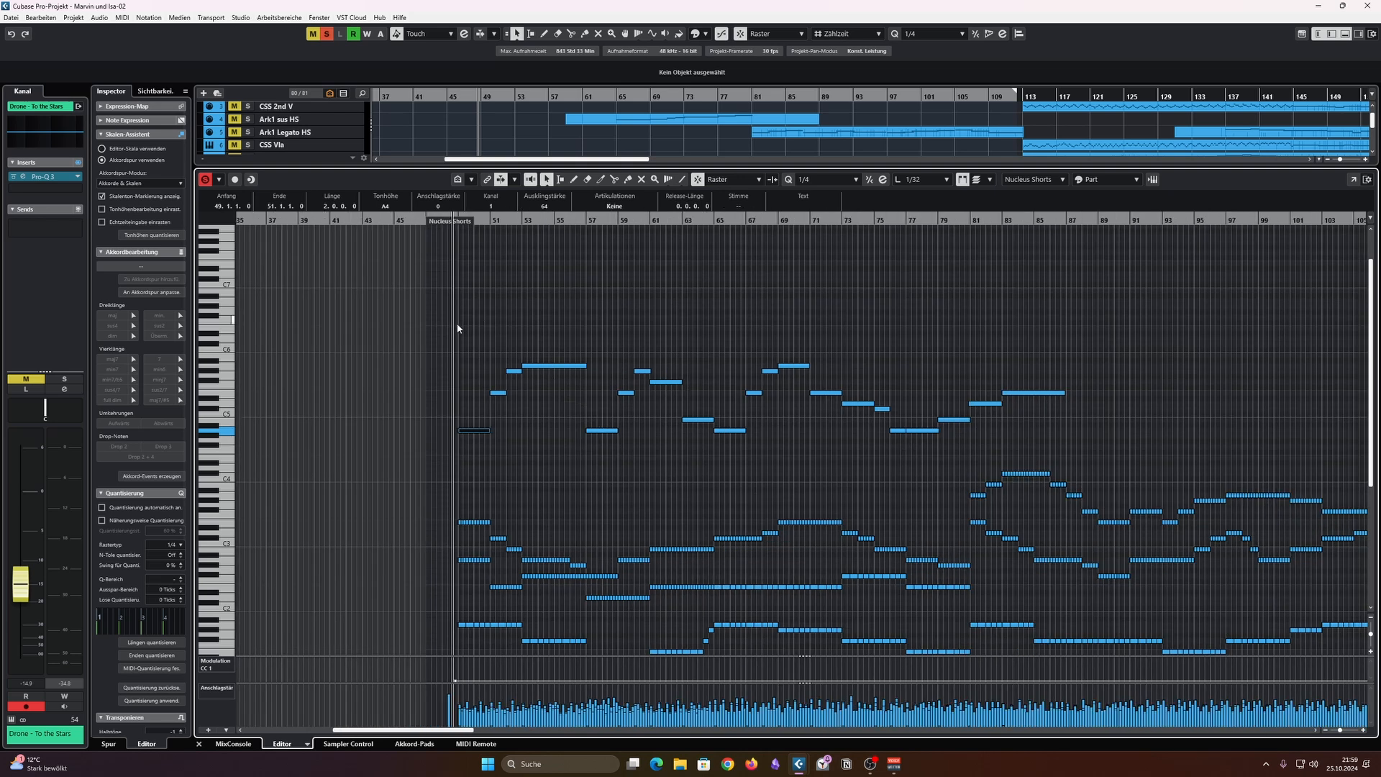
Step: Delete all the long high melody notes above C4 between bars 49 and 87 from the Nucleus Shorts part
drag(458, 324, 1070, 449)
scroll(960, 396, down, 2)
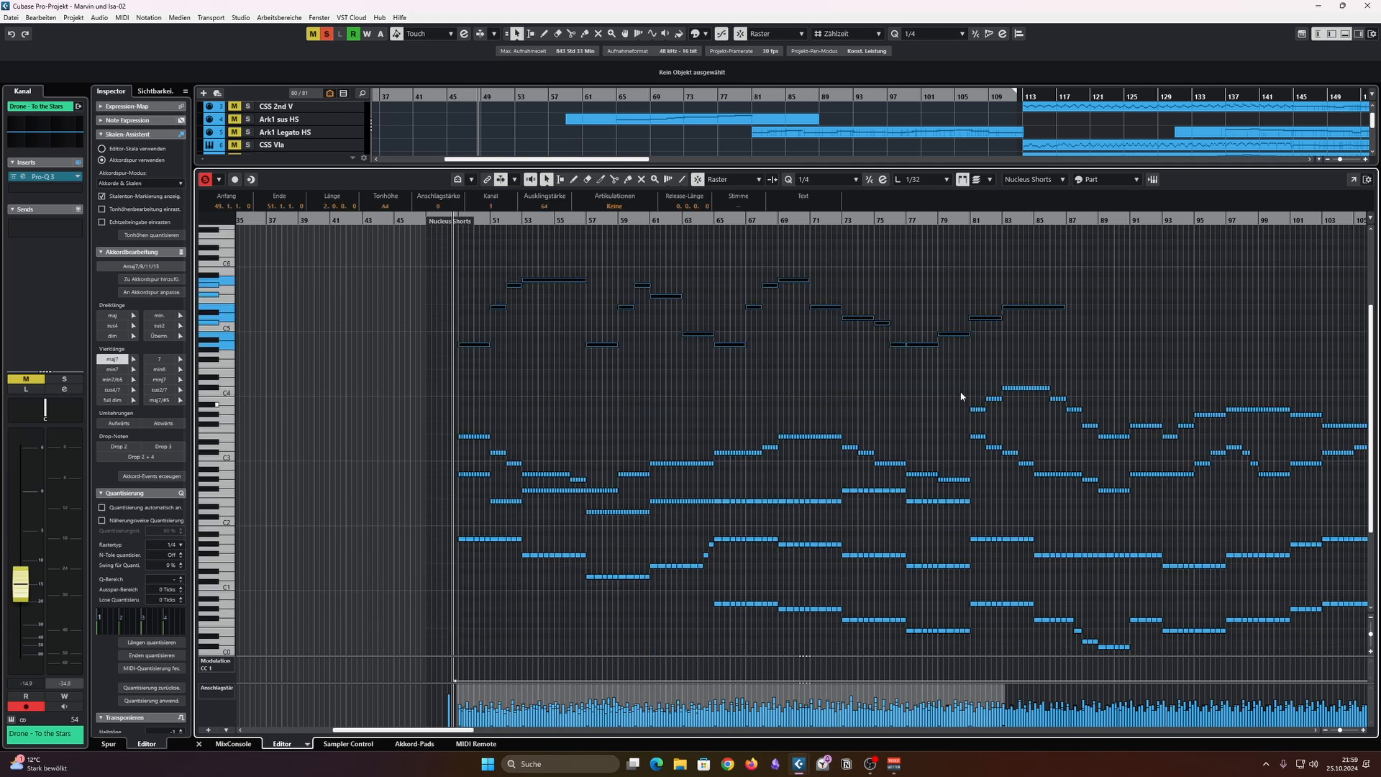
scroll(540, 343, up, 2)
click(539, 456)
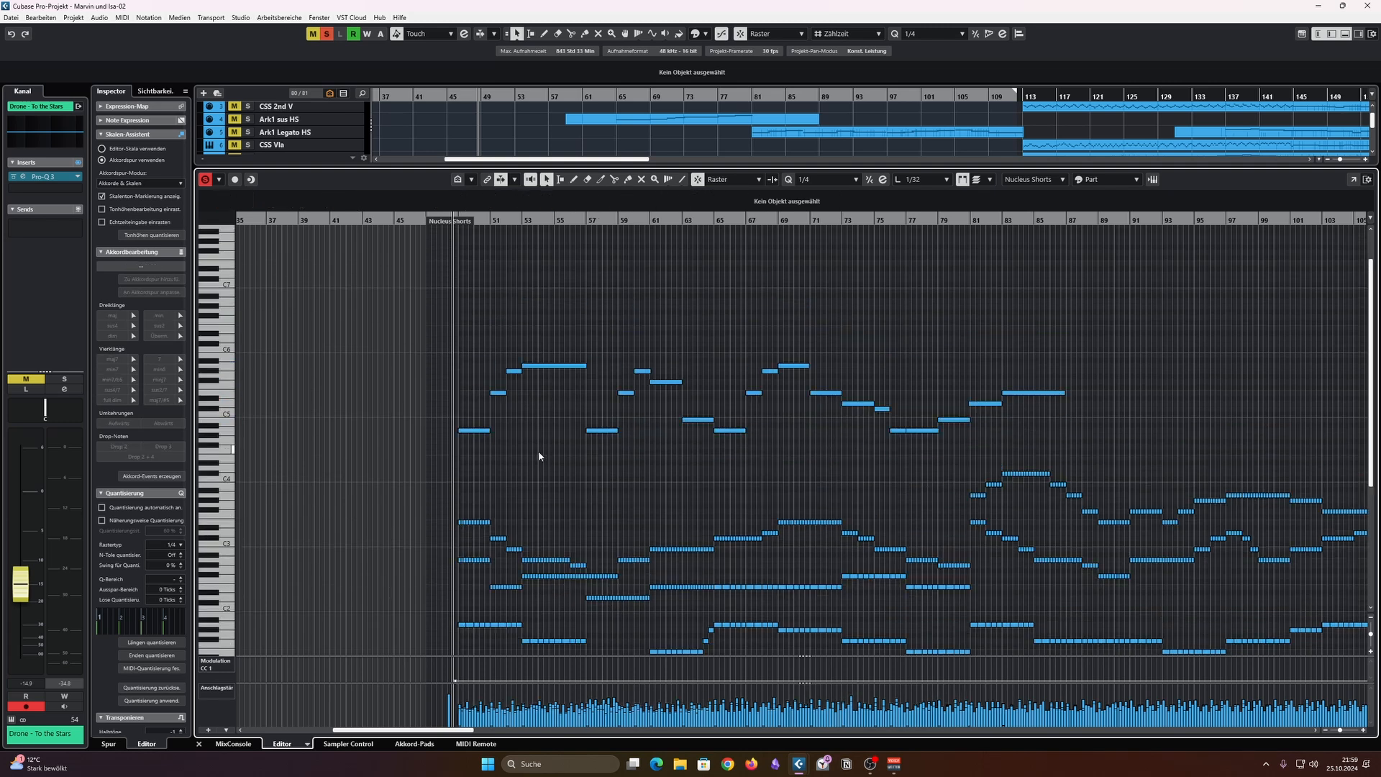
drag(492, 348, 559, 395)
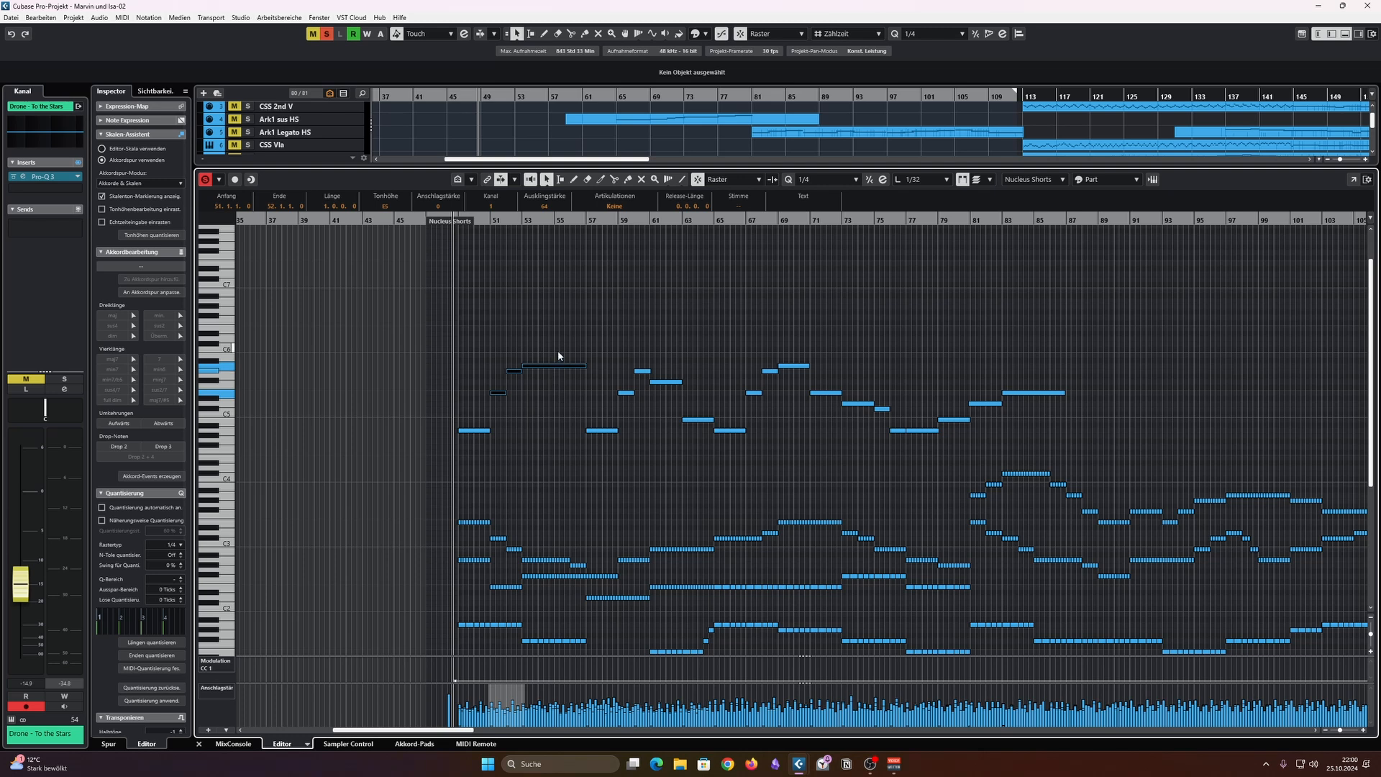
click(555, 366)
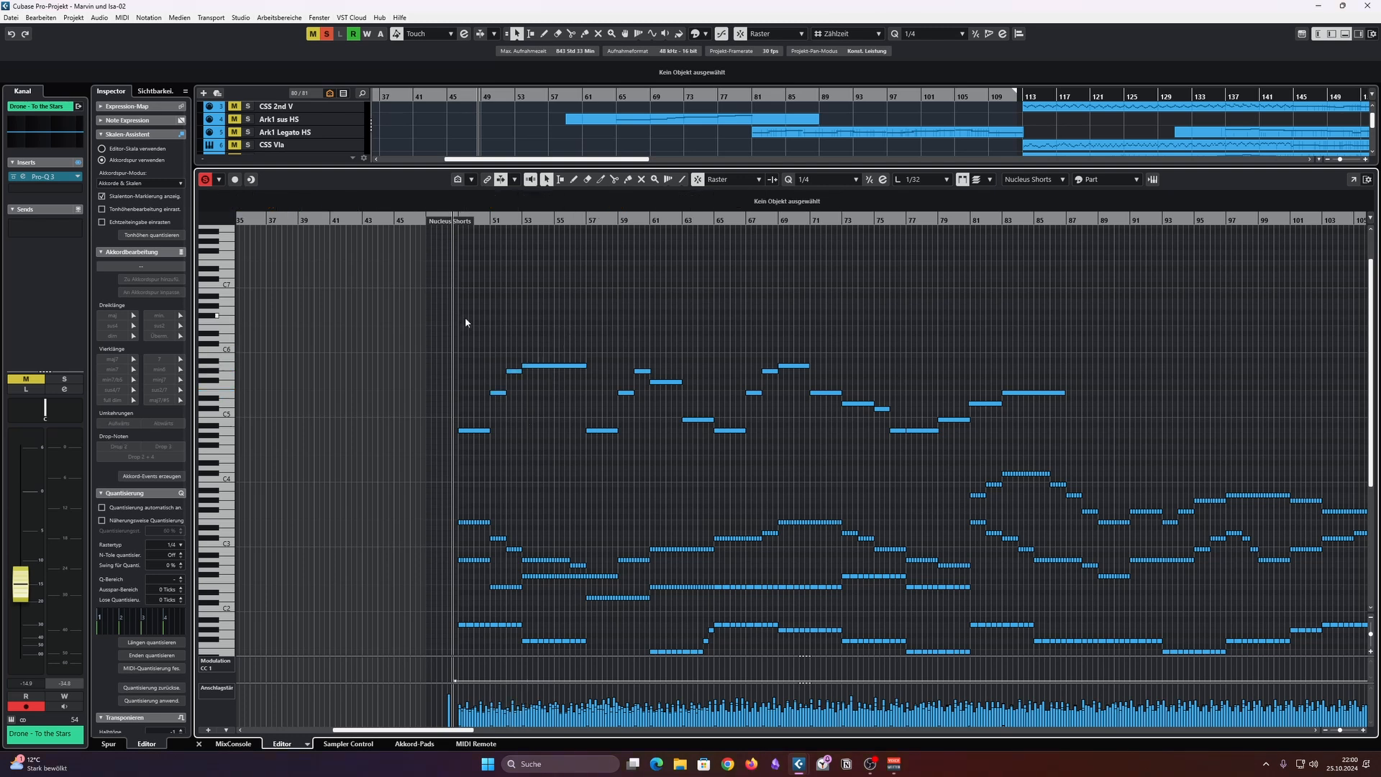
drag(460, 317, 1054, 430)
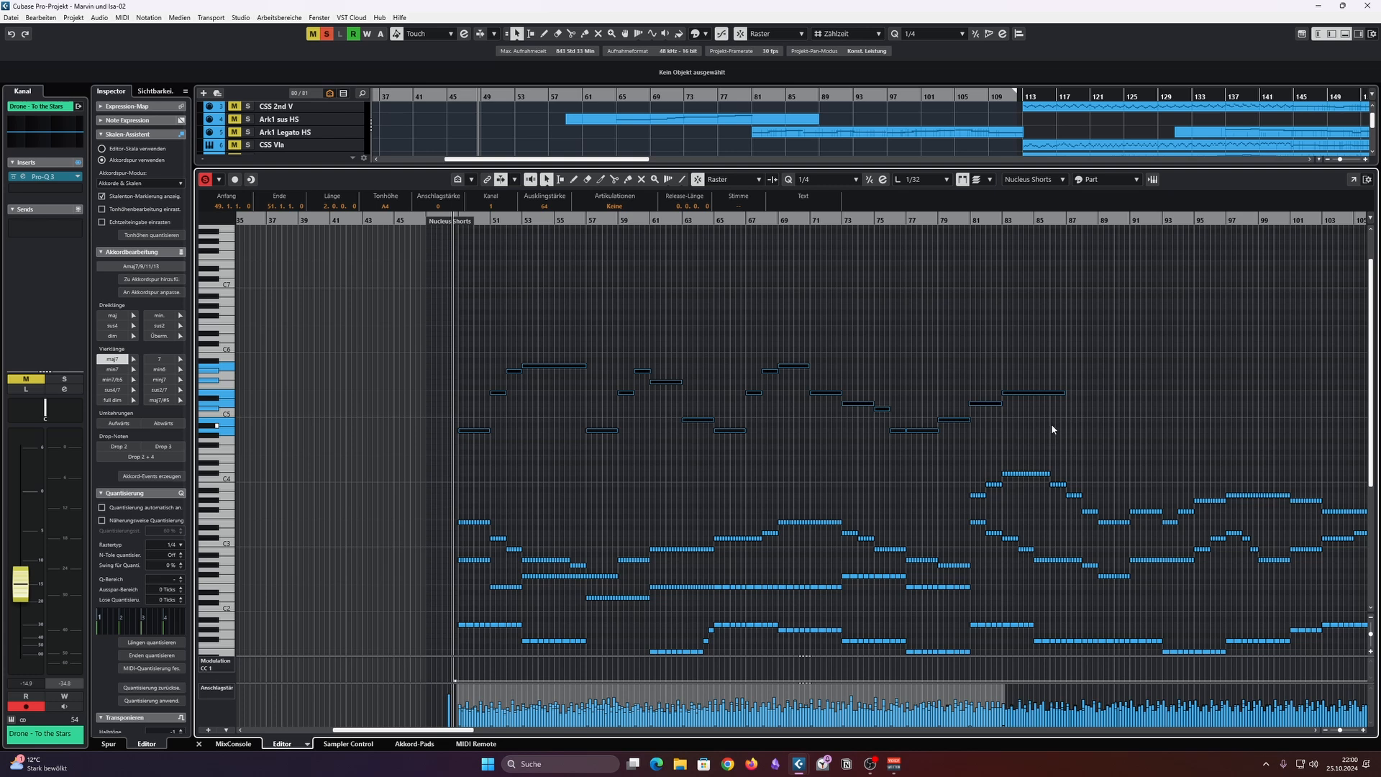
key(Delete)
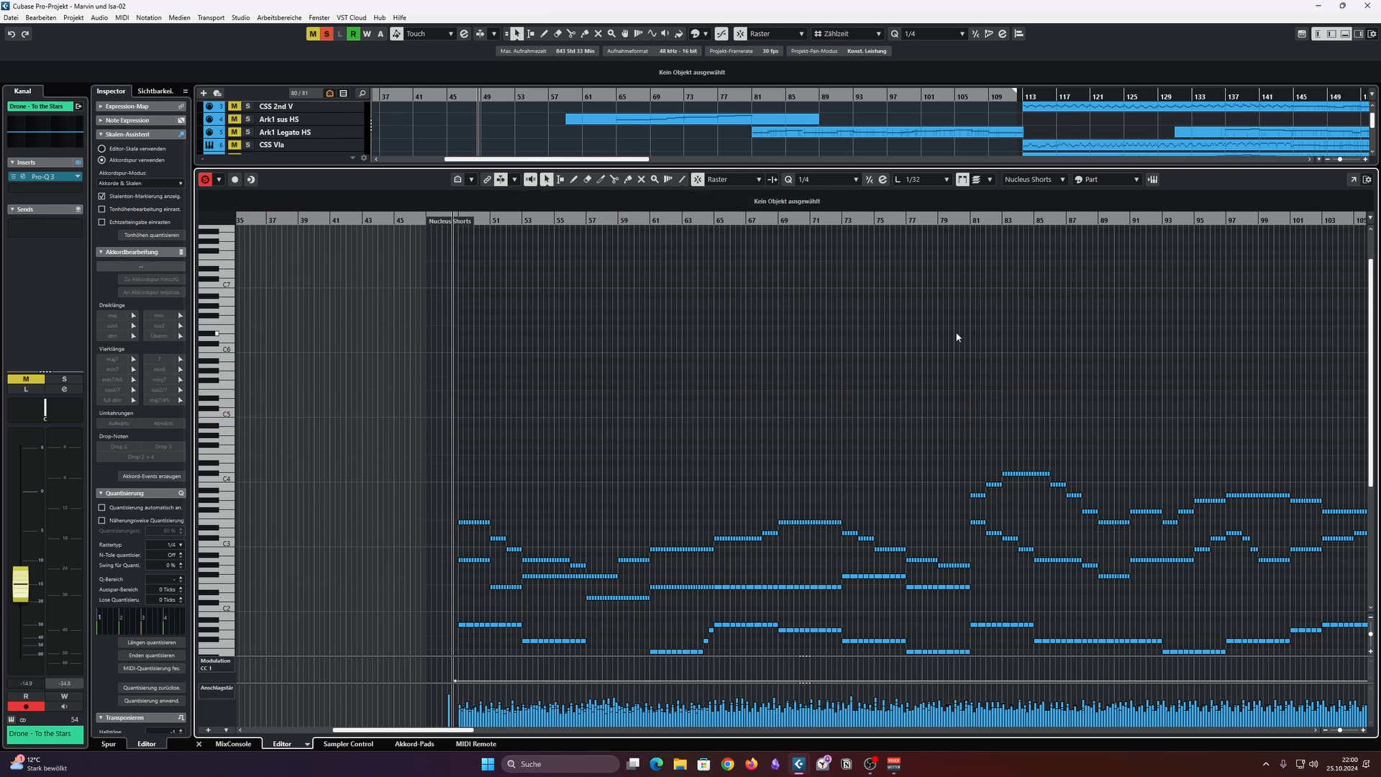
scroll(825, 369, down, 5)
scroll(826, 369, up, 2)
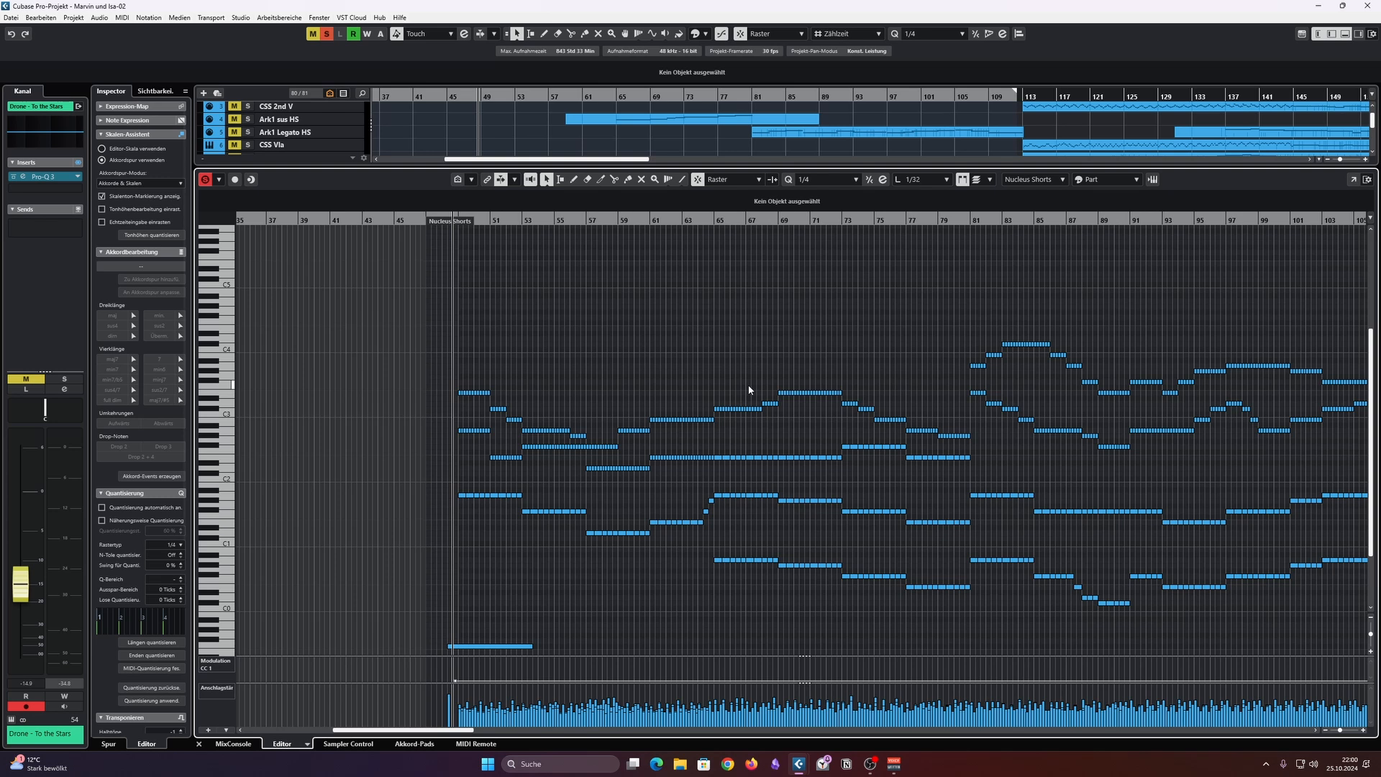
Step: Give the track arrangement more height, remove the solo from Nucleus Shorts and play Ensemble Shorts on its own
drag(708, 166, 719, 355)
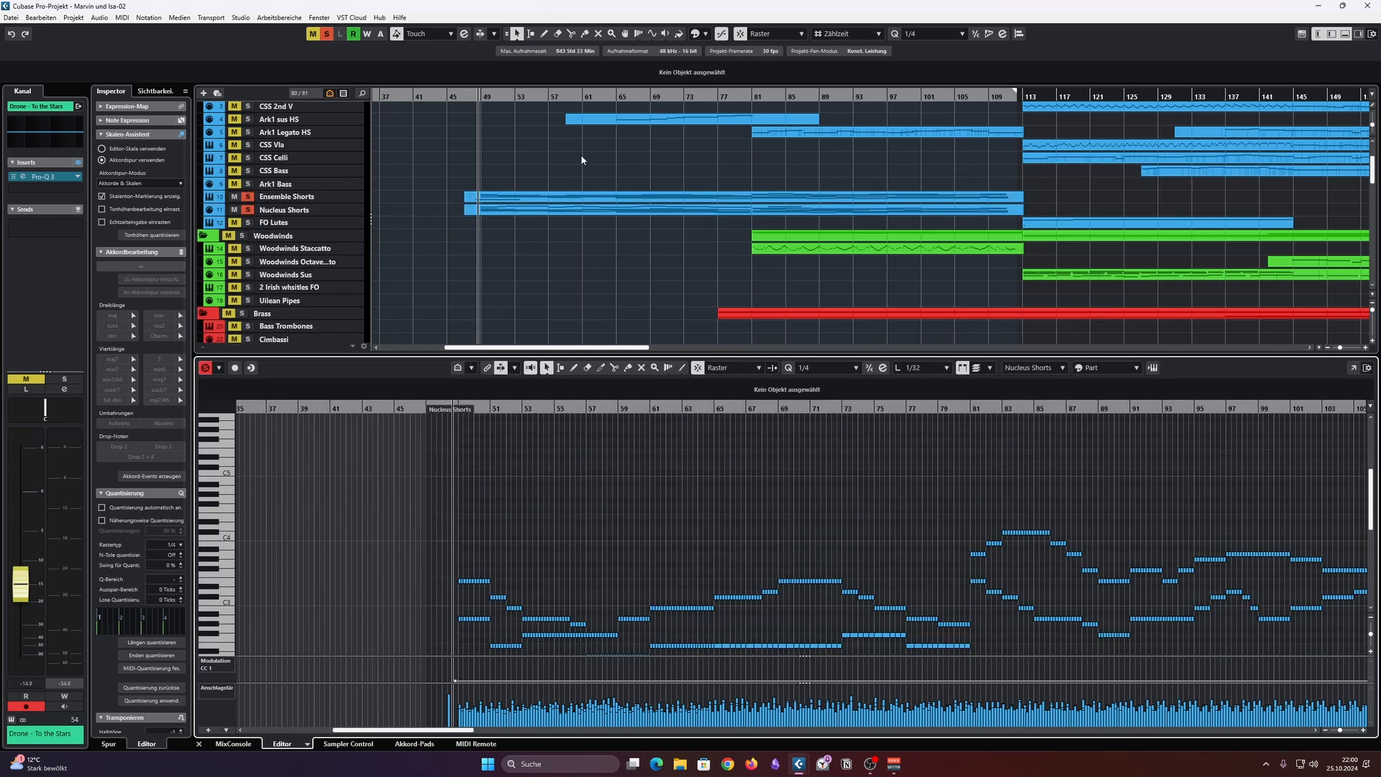
click(564, 166)
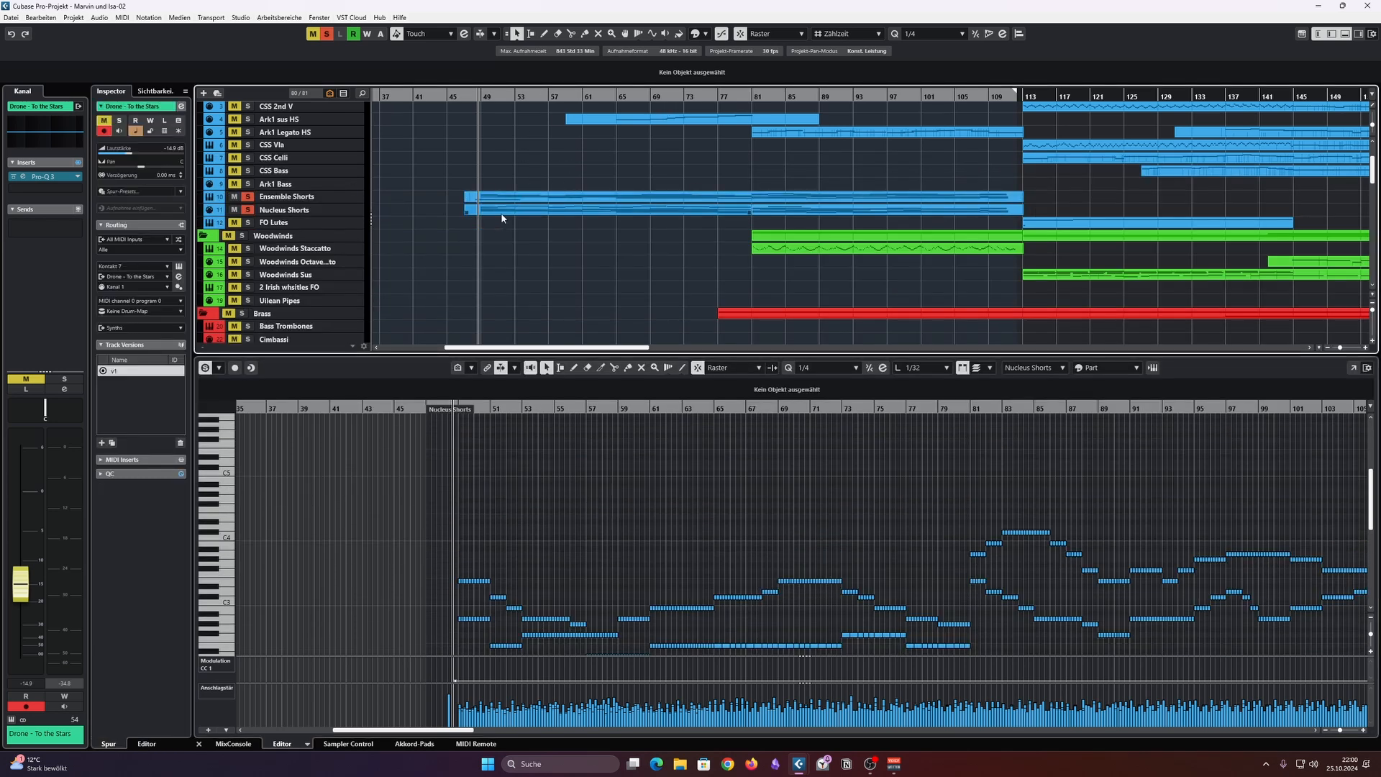
click(250, 210)
key(space)
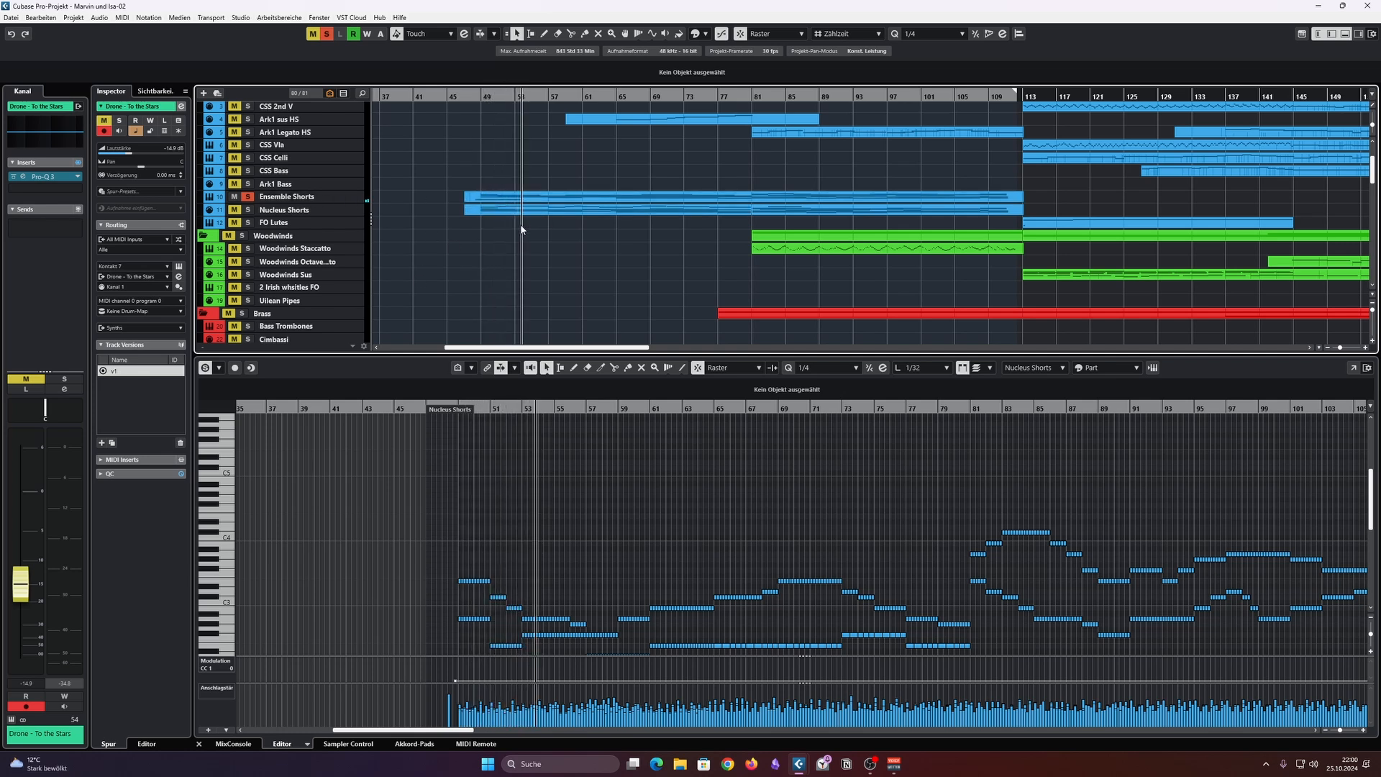
key(space)
Step: Switch the solo from Ensemble Shorts to Nucleus Shorts, play that track alone, and clear its solo
click(247, 209)
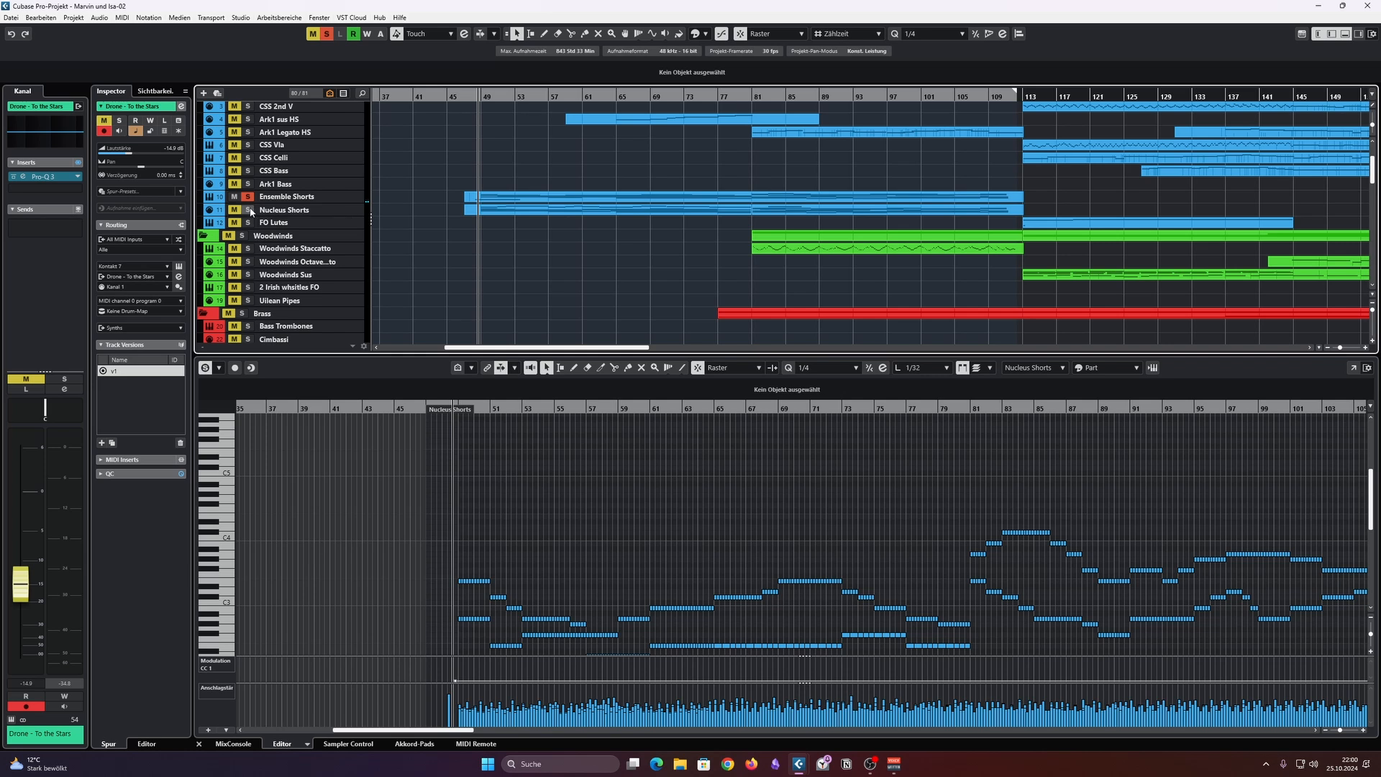
click(247, 196)
key(space)
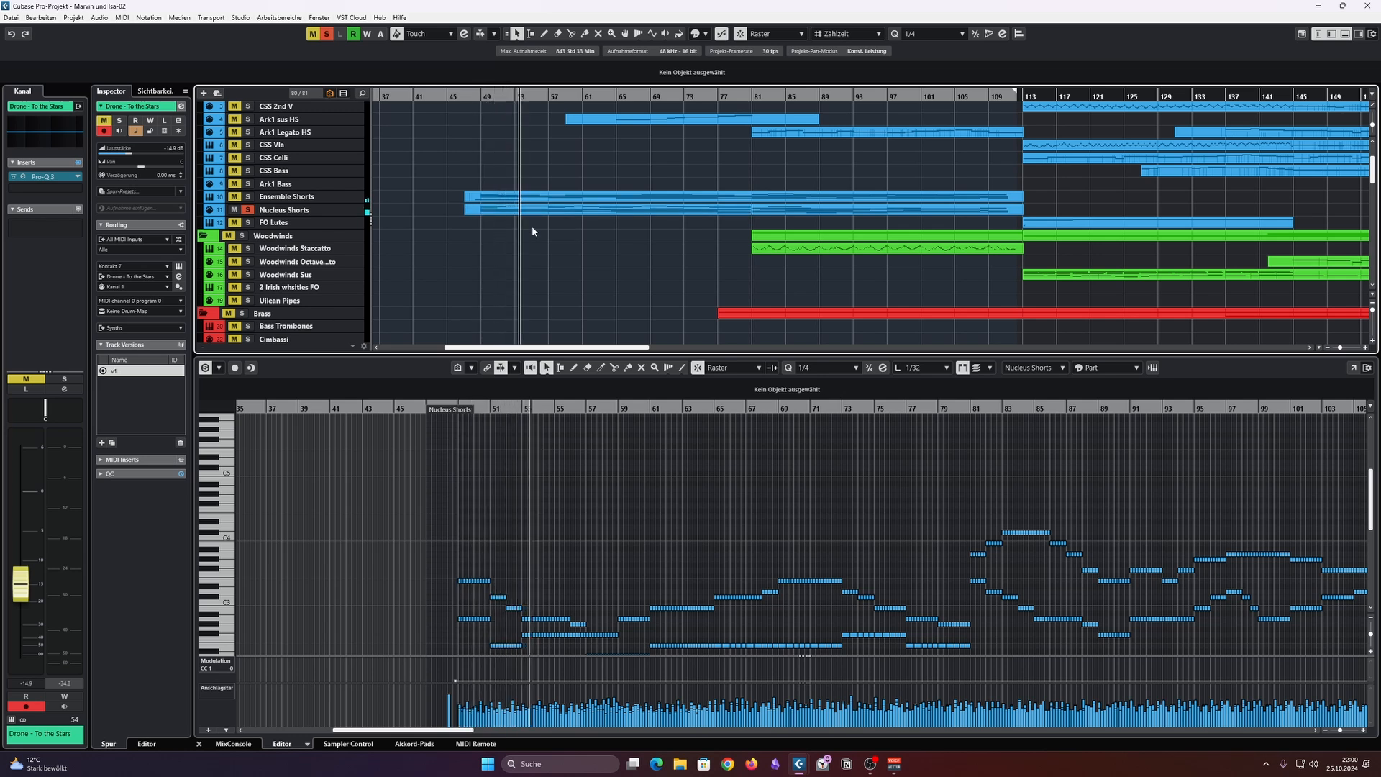
key(space)
click(249, 210)
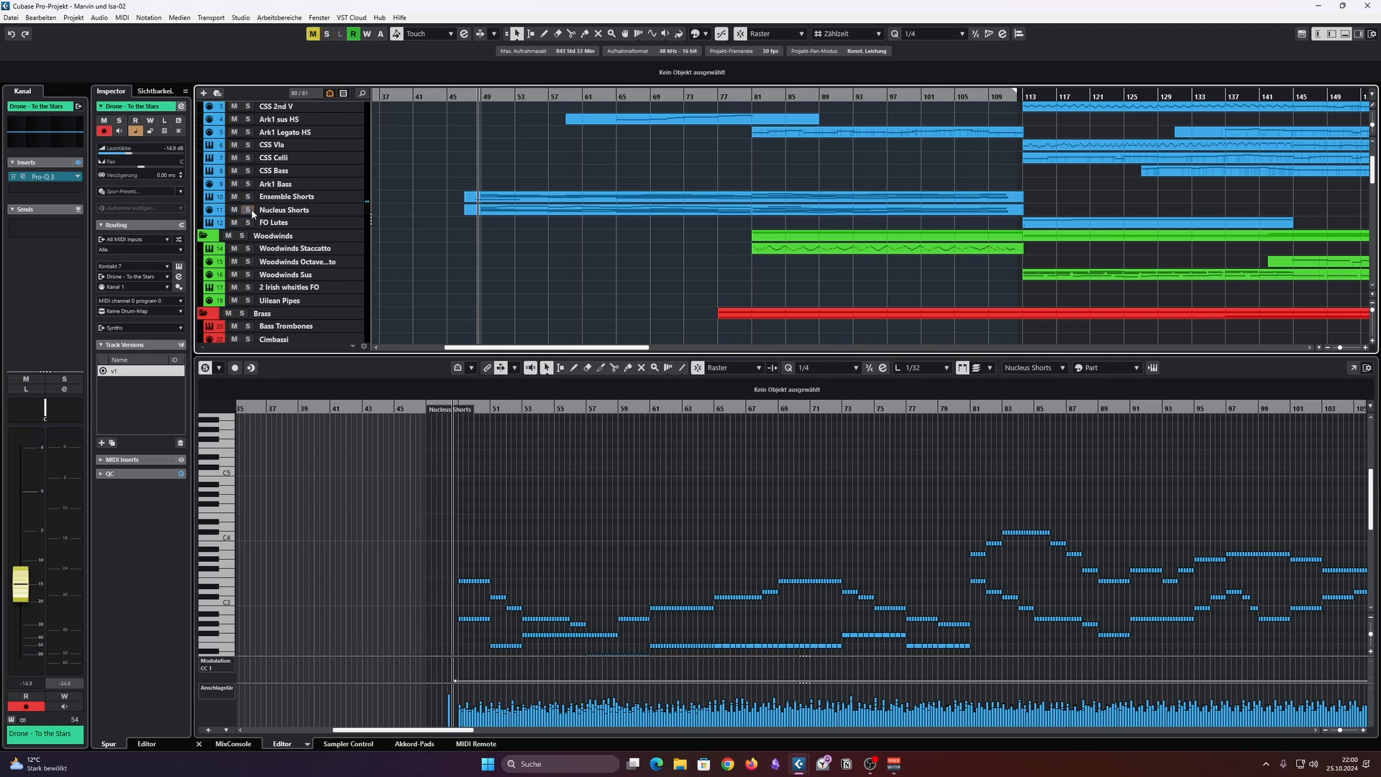
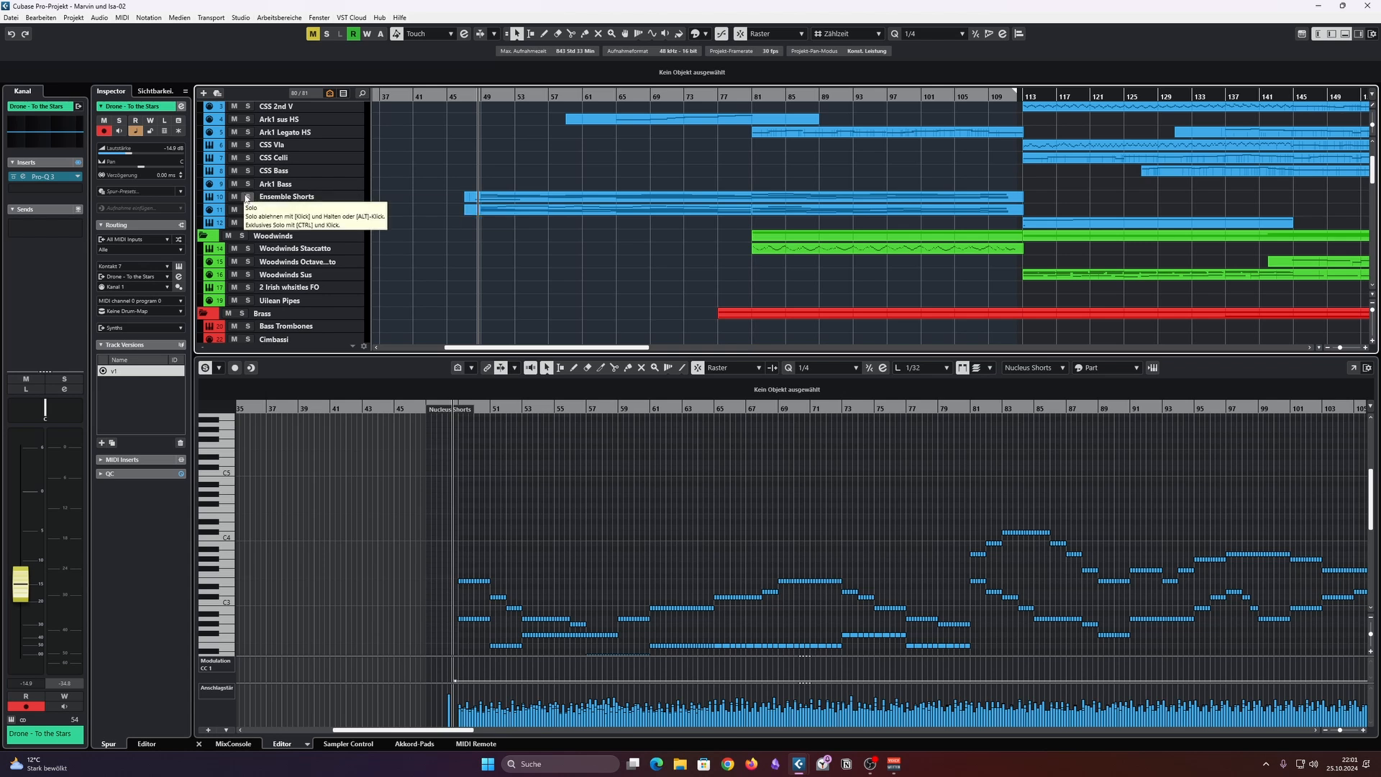
Step: Solo Ensemble Shorts and Nucleus Shorts together and play back the layered string shorts
click(247, 197)
click(248, 209)
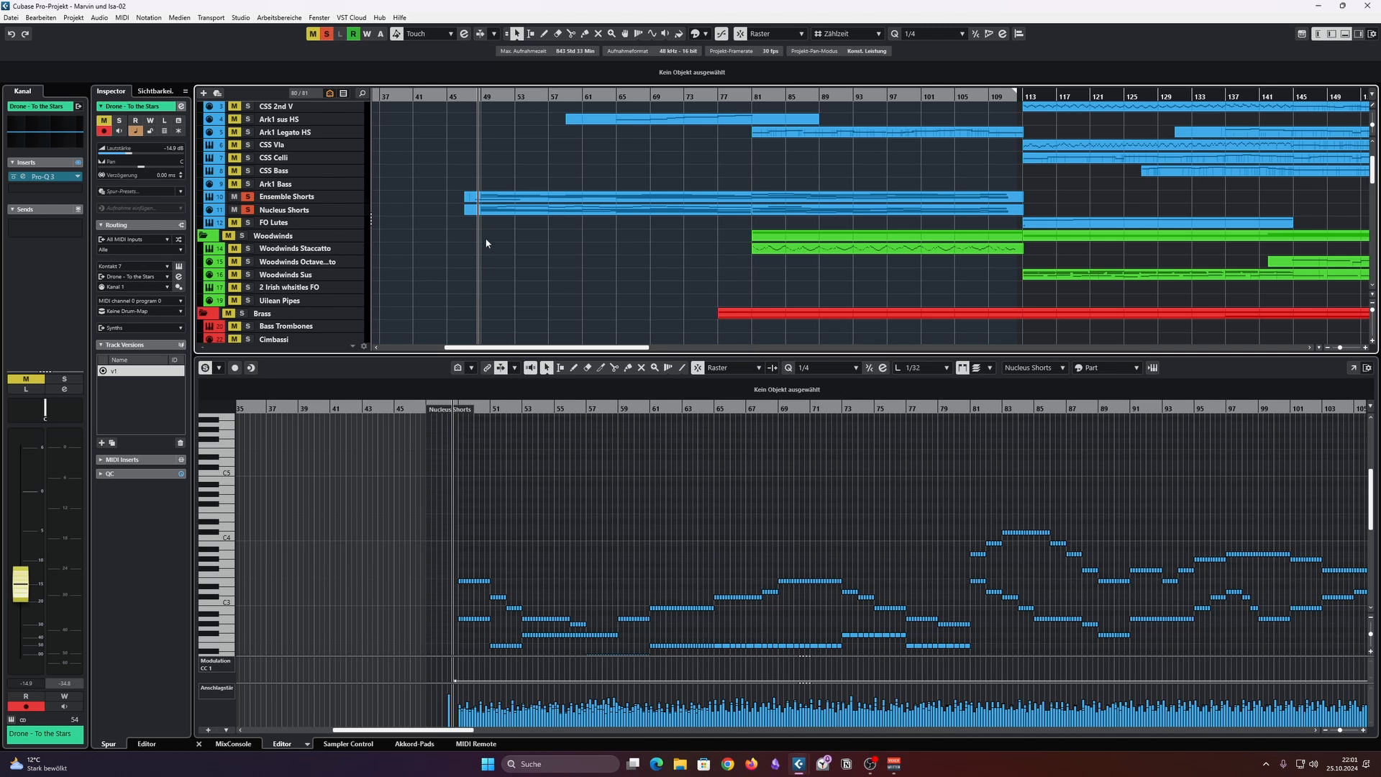
key(space)
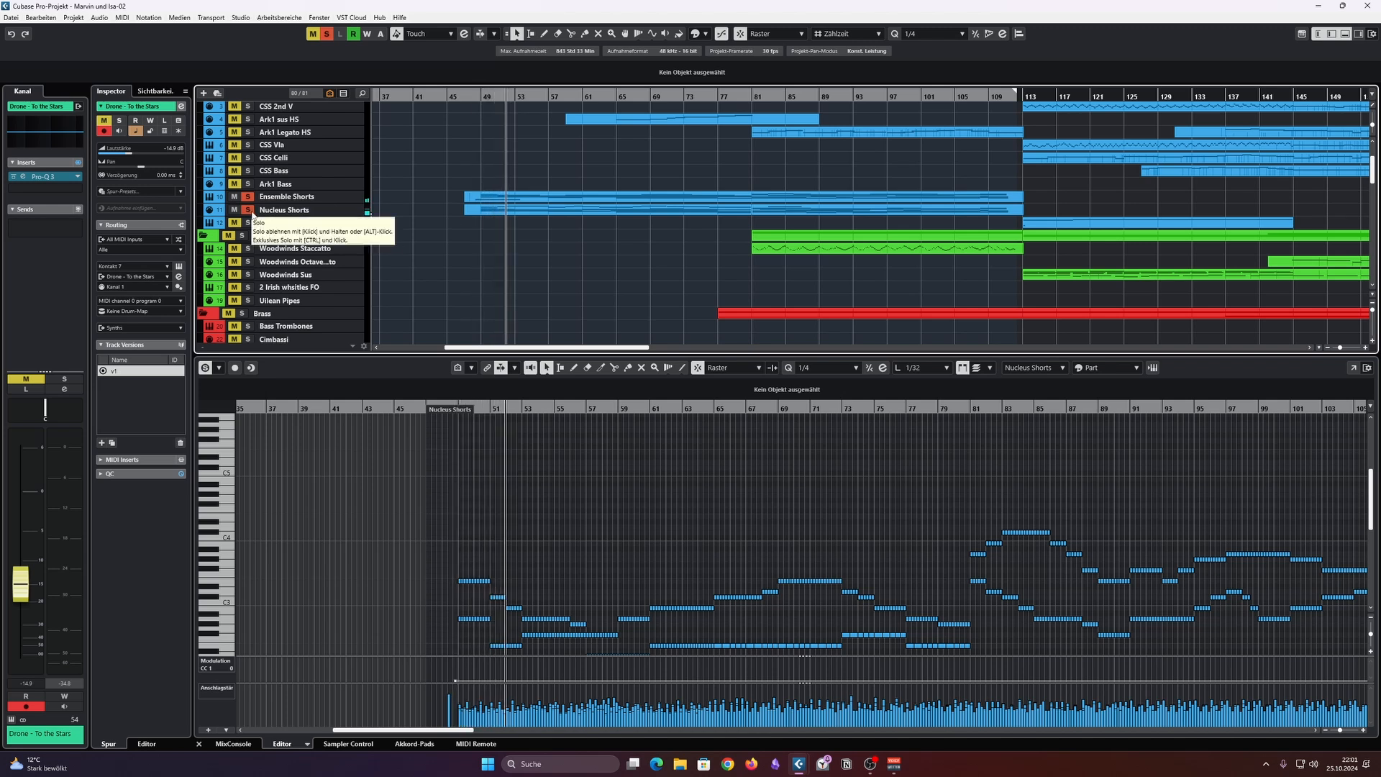
key(space)
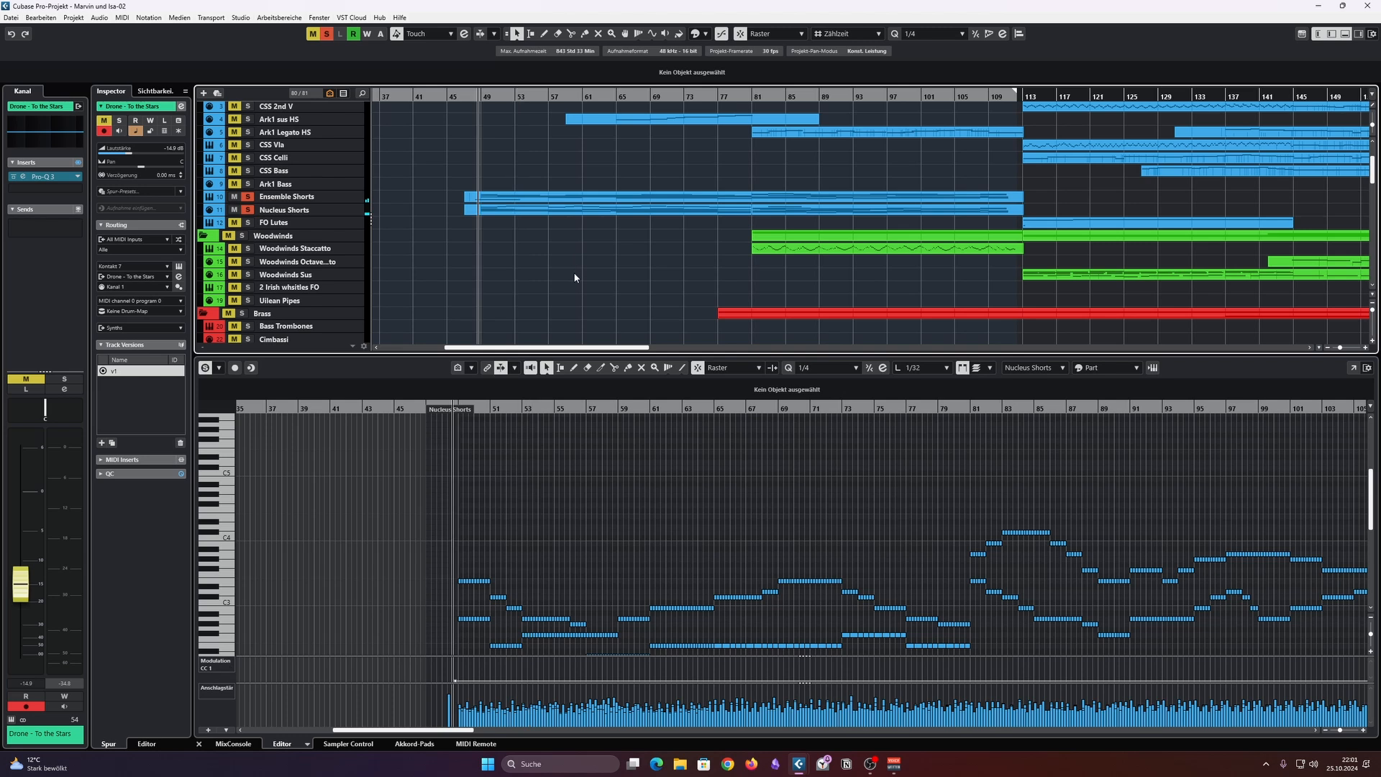
key(g)
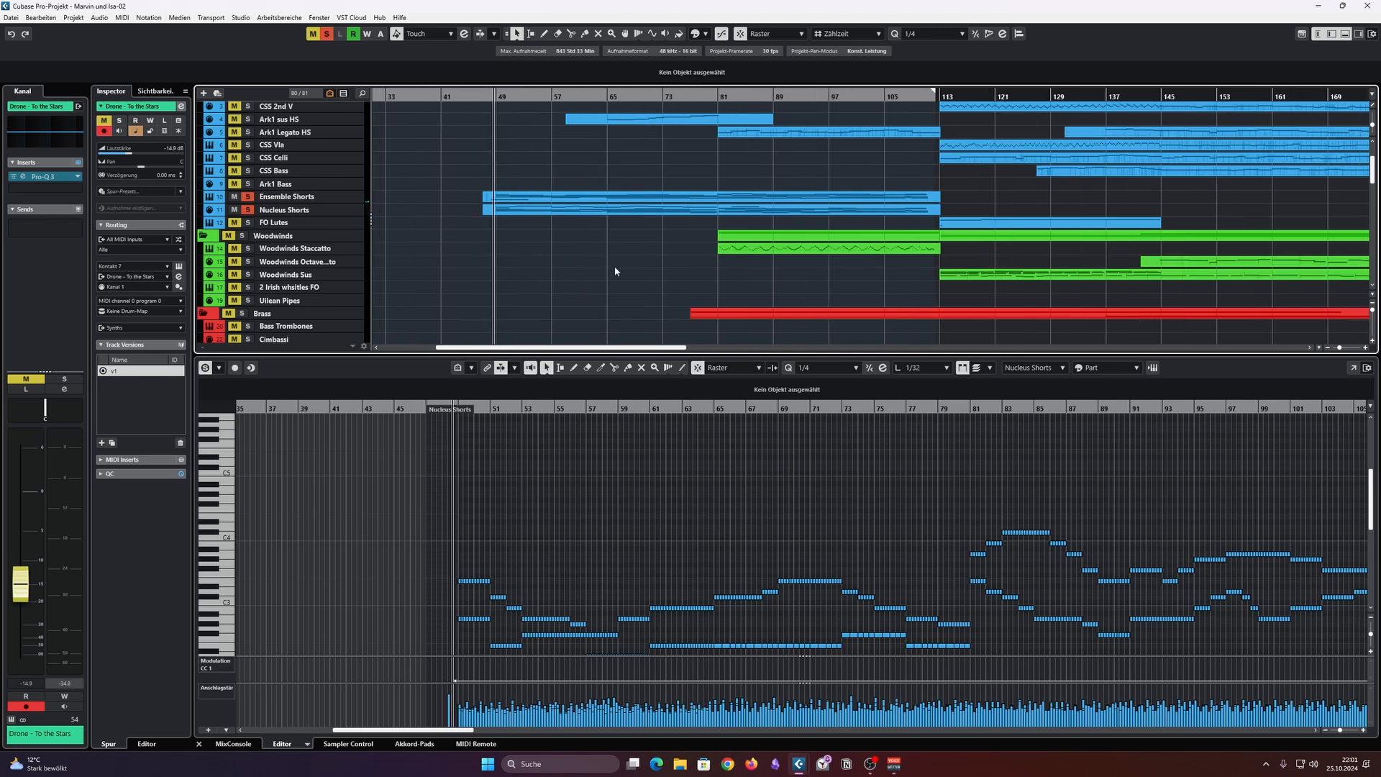
scroll(627, 274, down, 3)
scroll(625, 276, right, 3)
scroll(592, 267, up, 4)
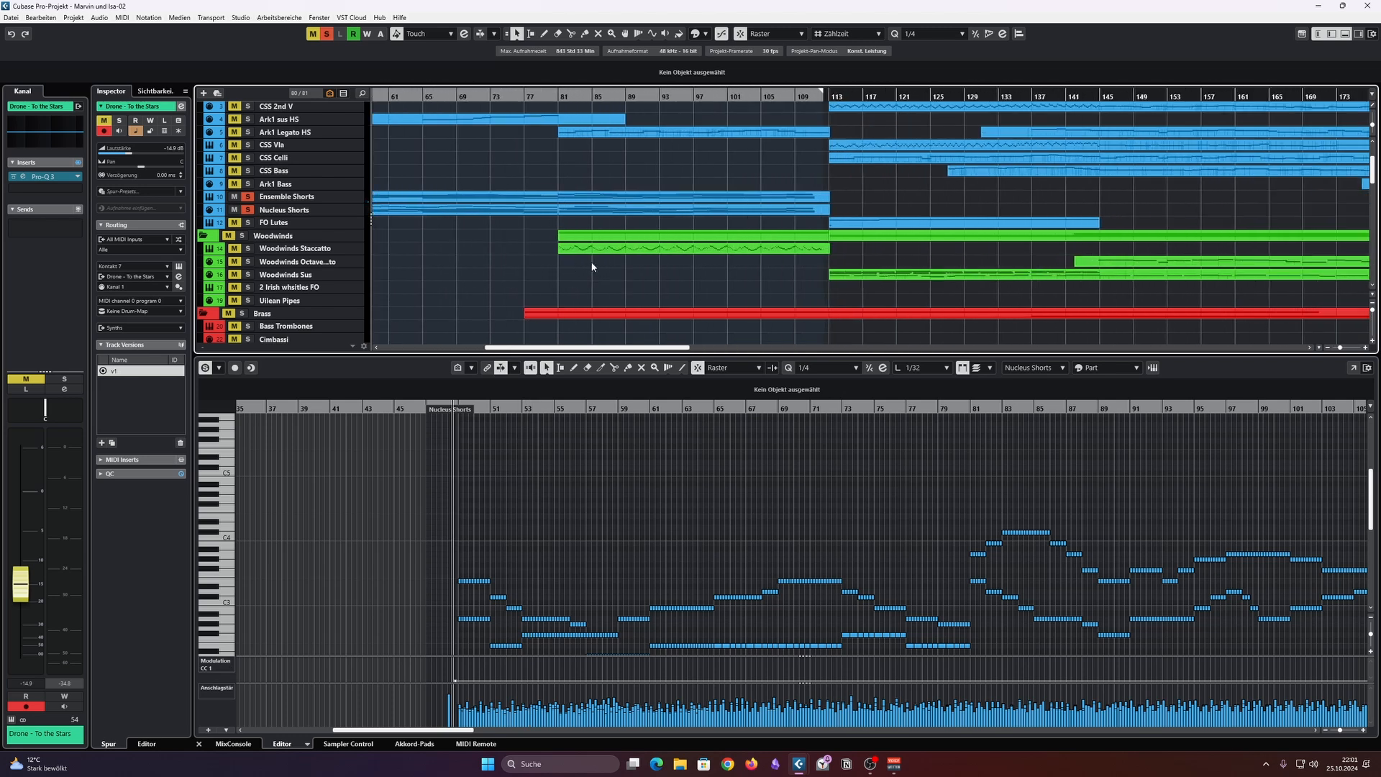
Step: Look through the track list, clear all solos and play the full arrangement from about bar 78
scroll(550, 263, down, 5)
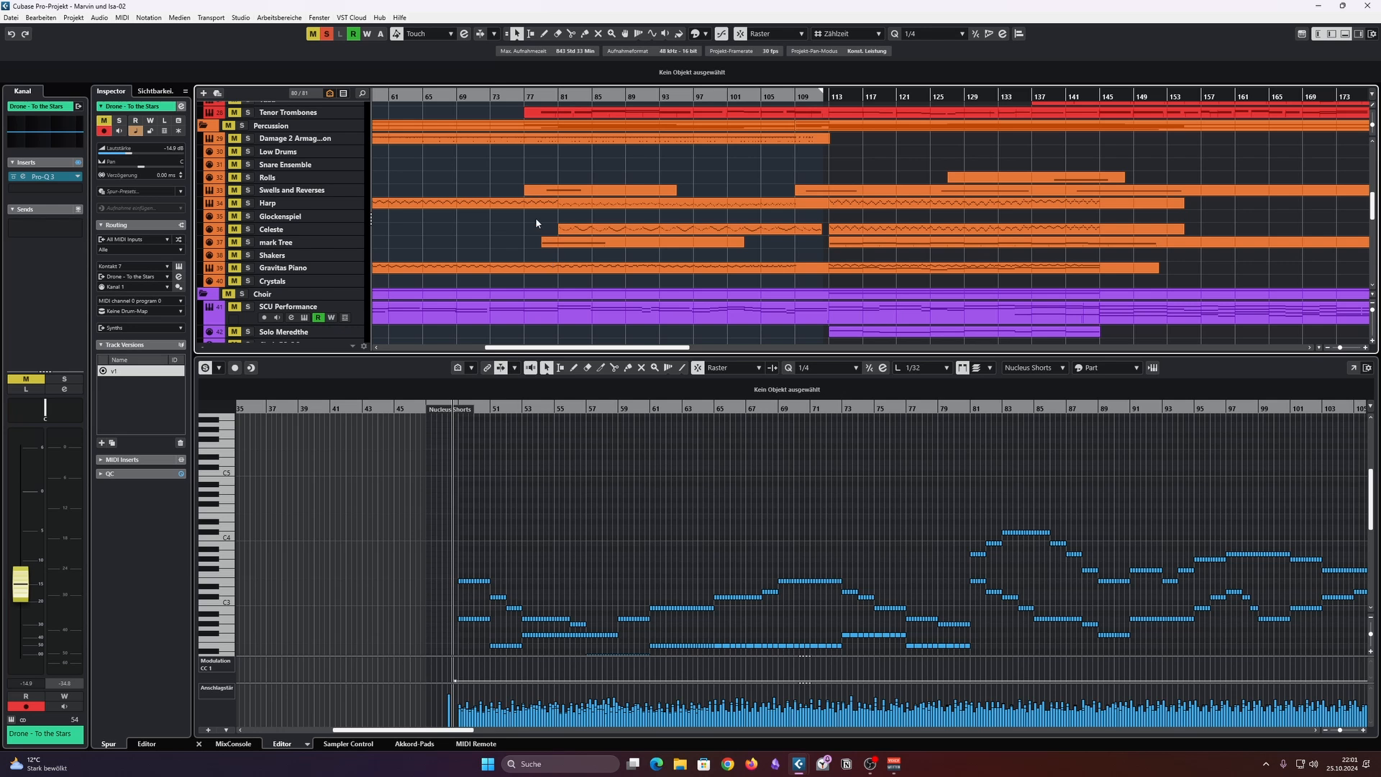
scroll(536, 223, down, 2)
scroll(535, 222, down, 3)
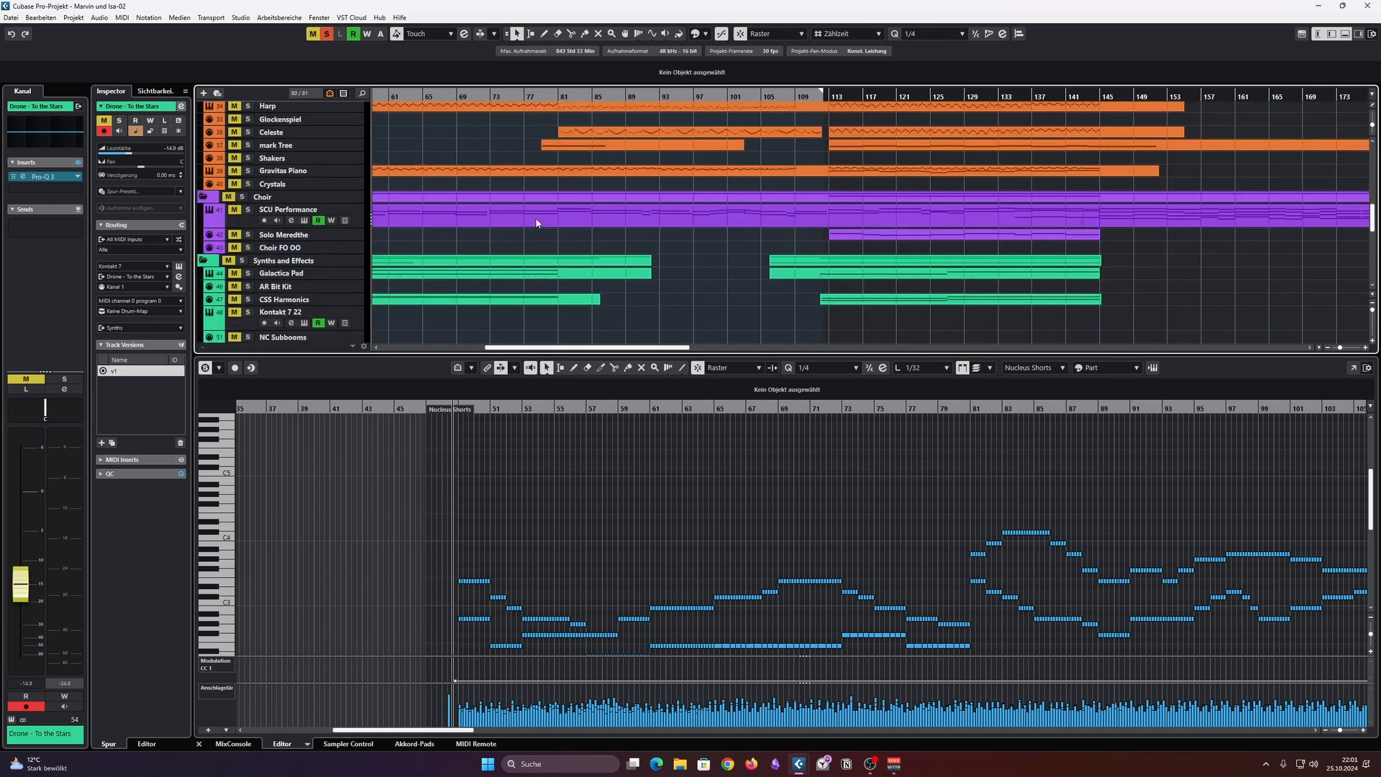
scroll(535, 218, up, 5)
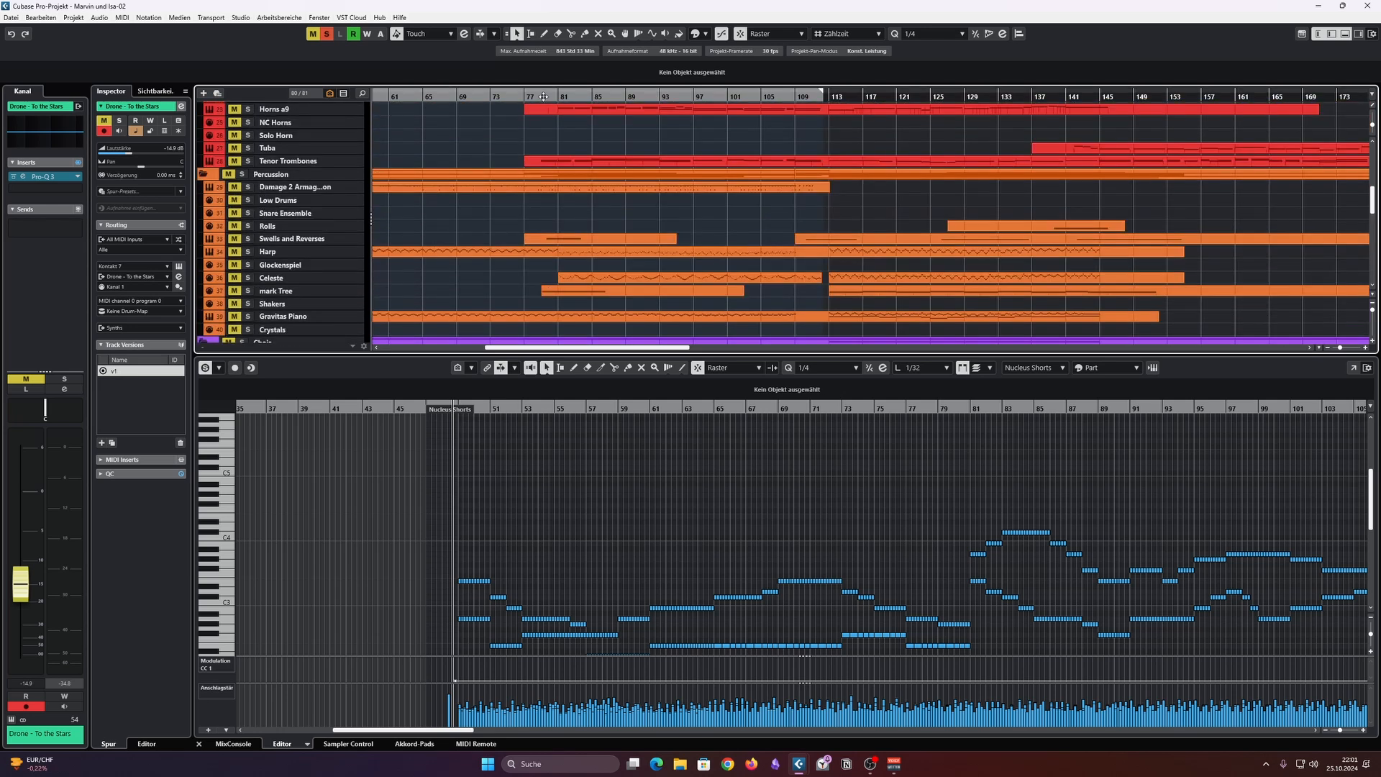
scroll(554, 149, up, 2)
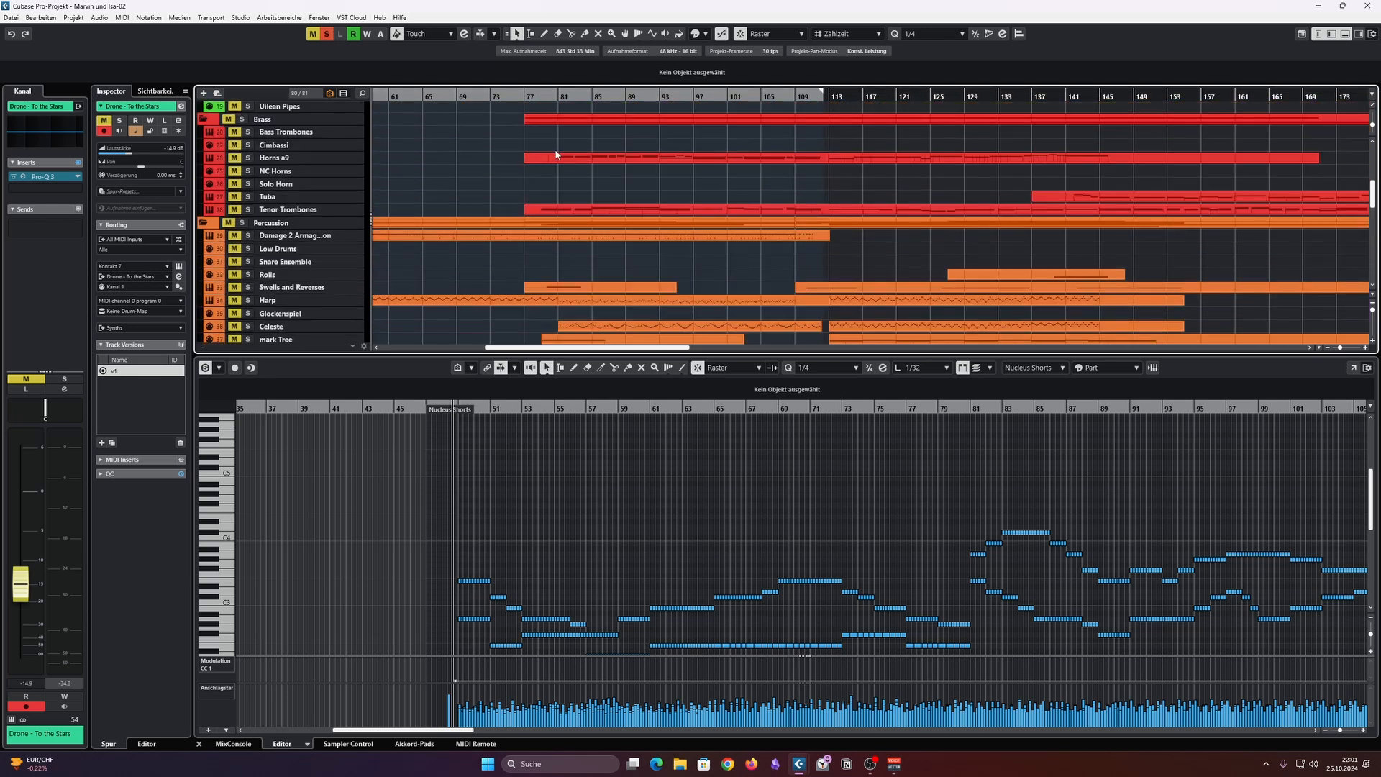
click(538, 94)
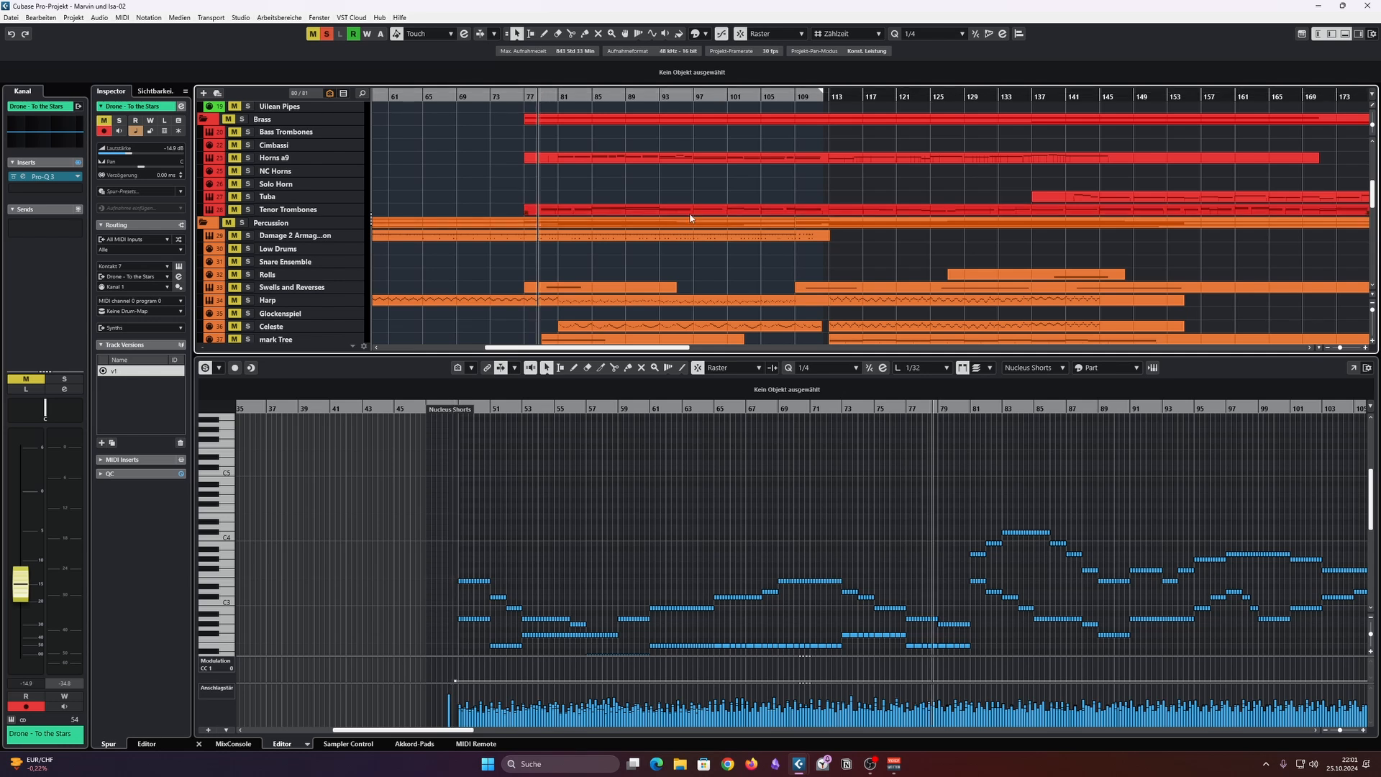
click(327, 34)
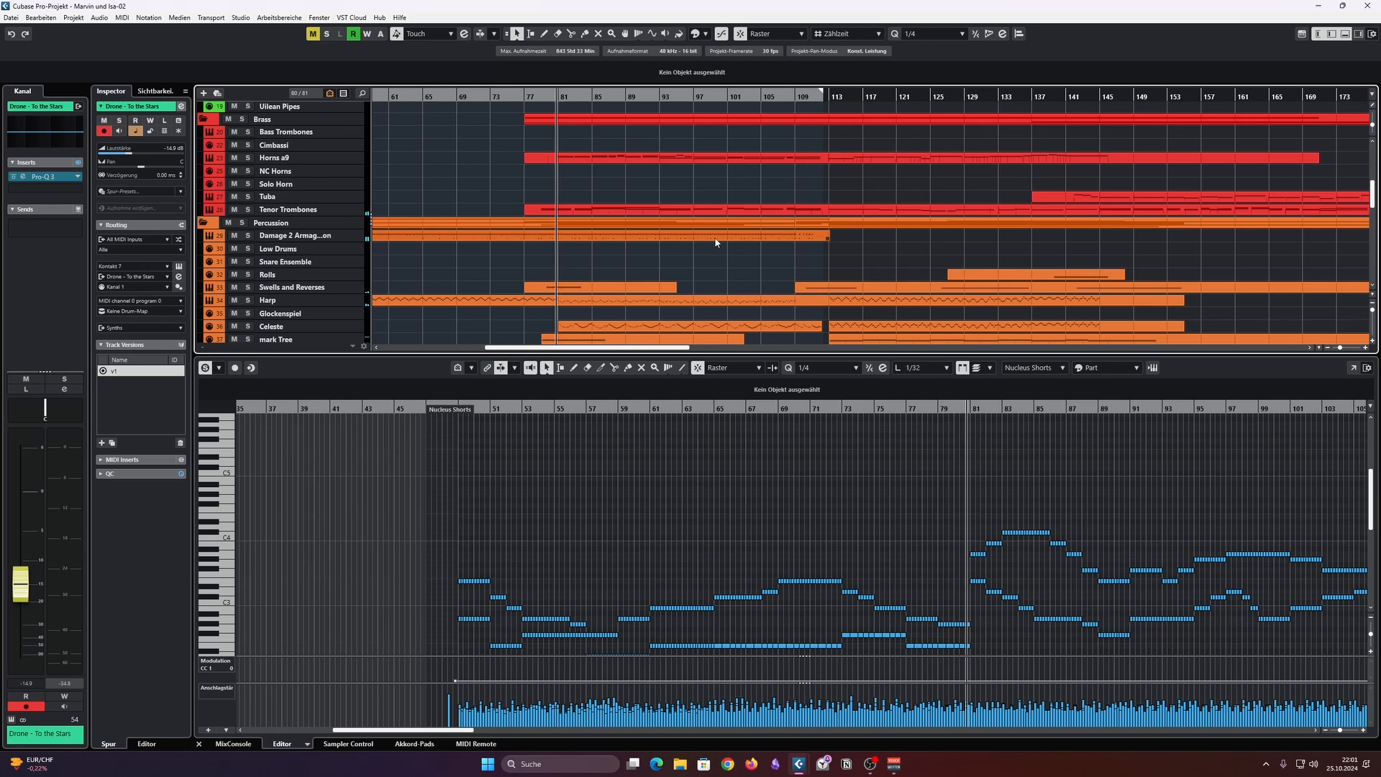
Step: Open the Ark1 Legato HS part spanning bars 81 to 113 and examine its melody notes during playback
scroll(693, 245, up, 6)
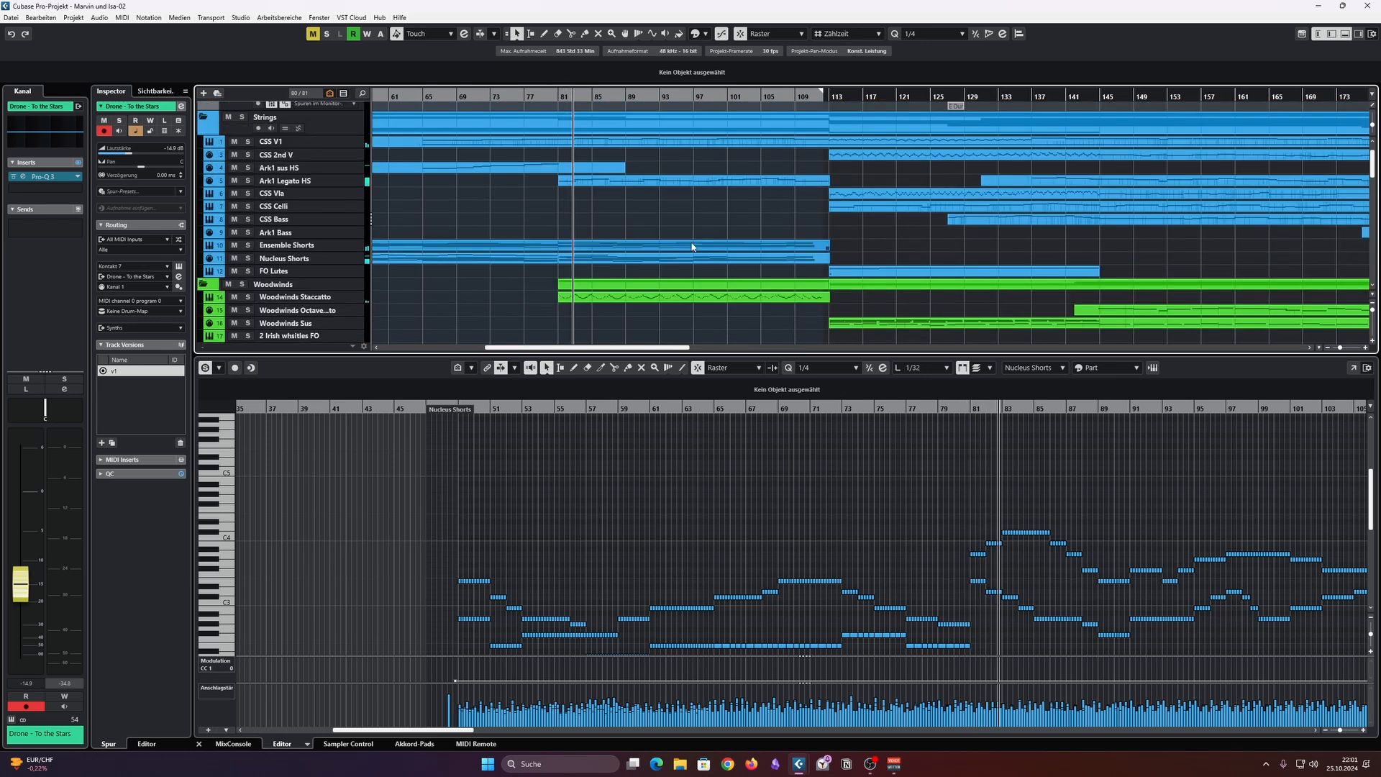
click(663, 206)
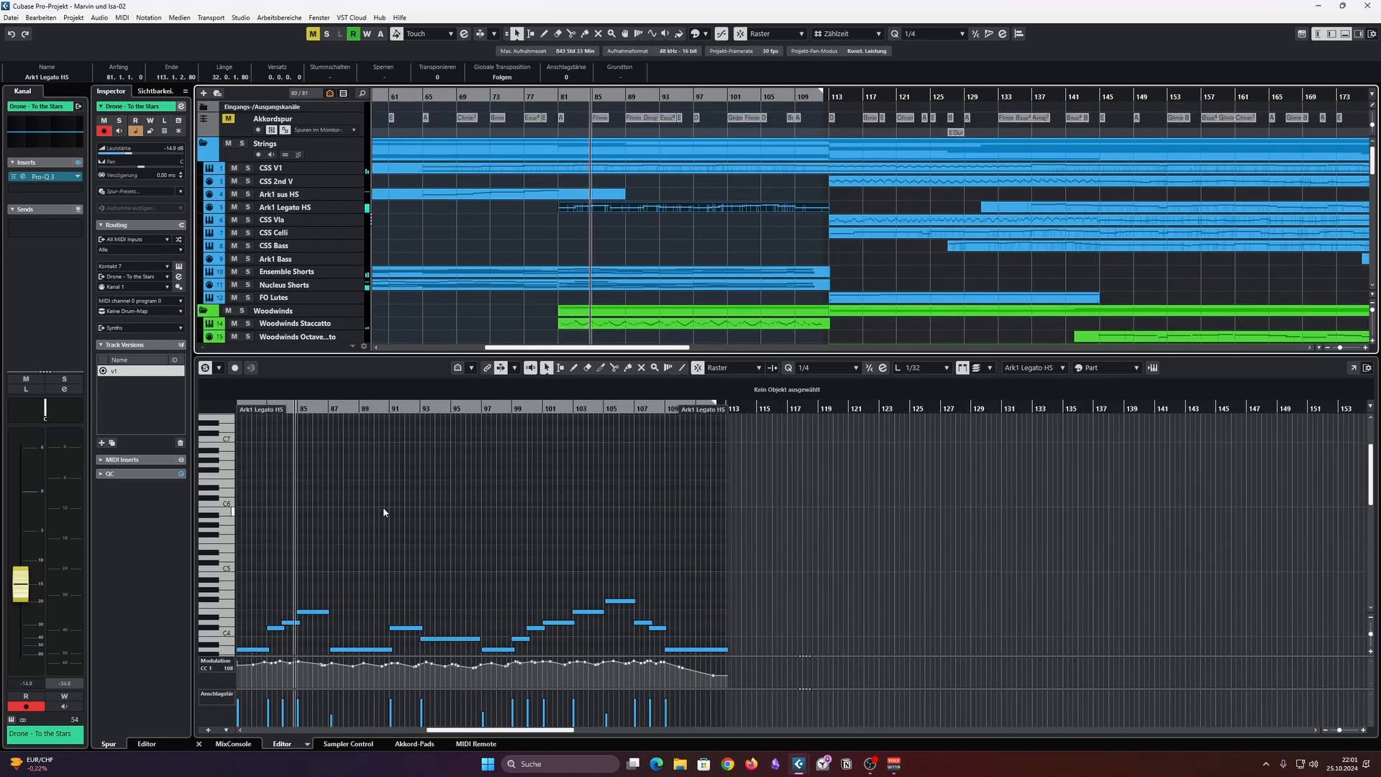
scroll(383, 506, down, 2)
scroll(381, 508, left, 3)
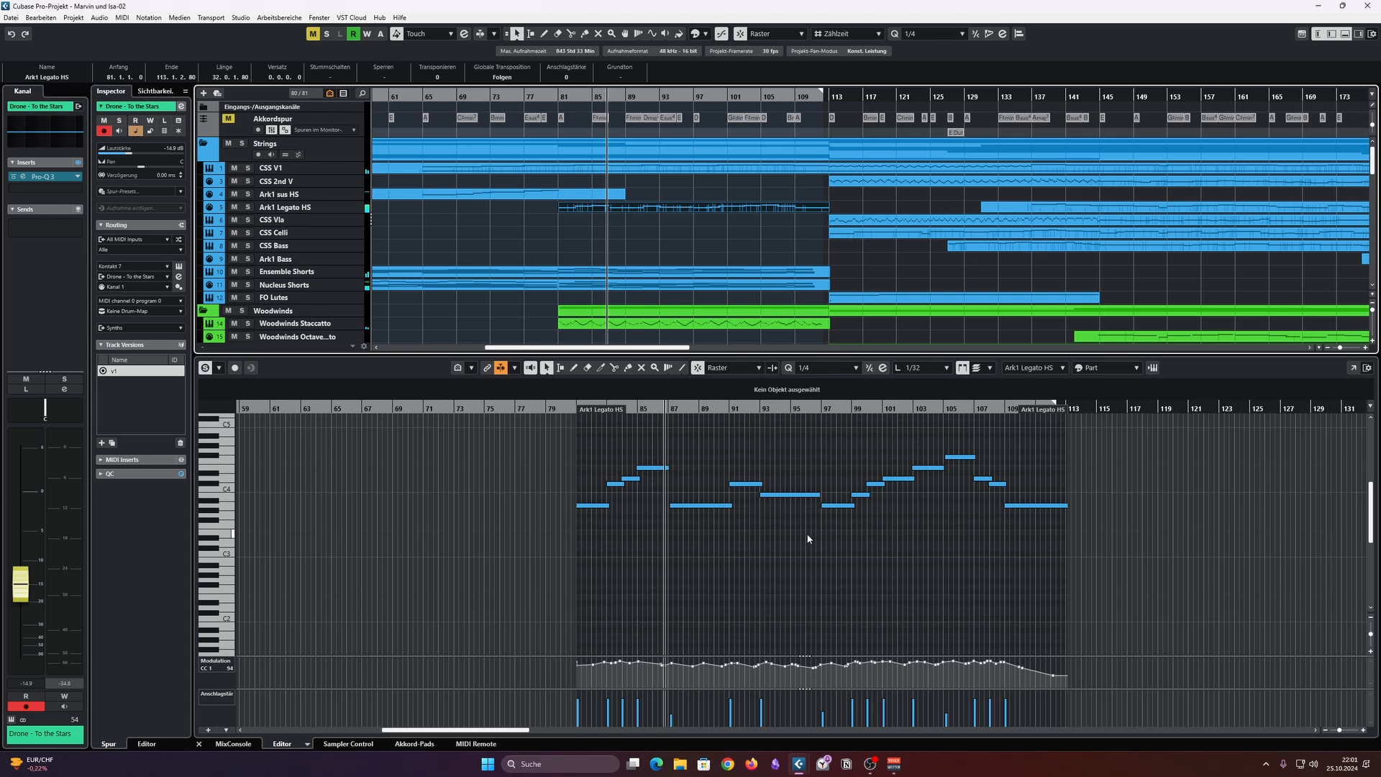
scroll(804, 534, right, 1)
scroll(800, 536, up, 2)
scroll(801, 538, right, 1)
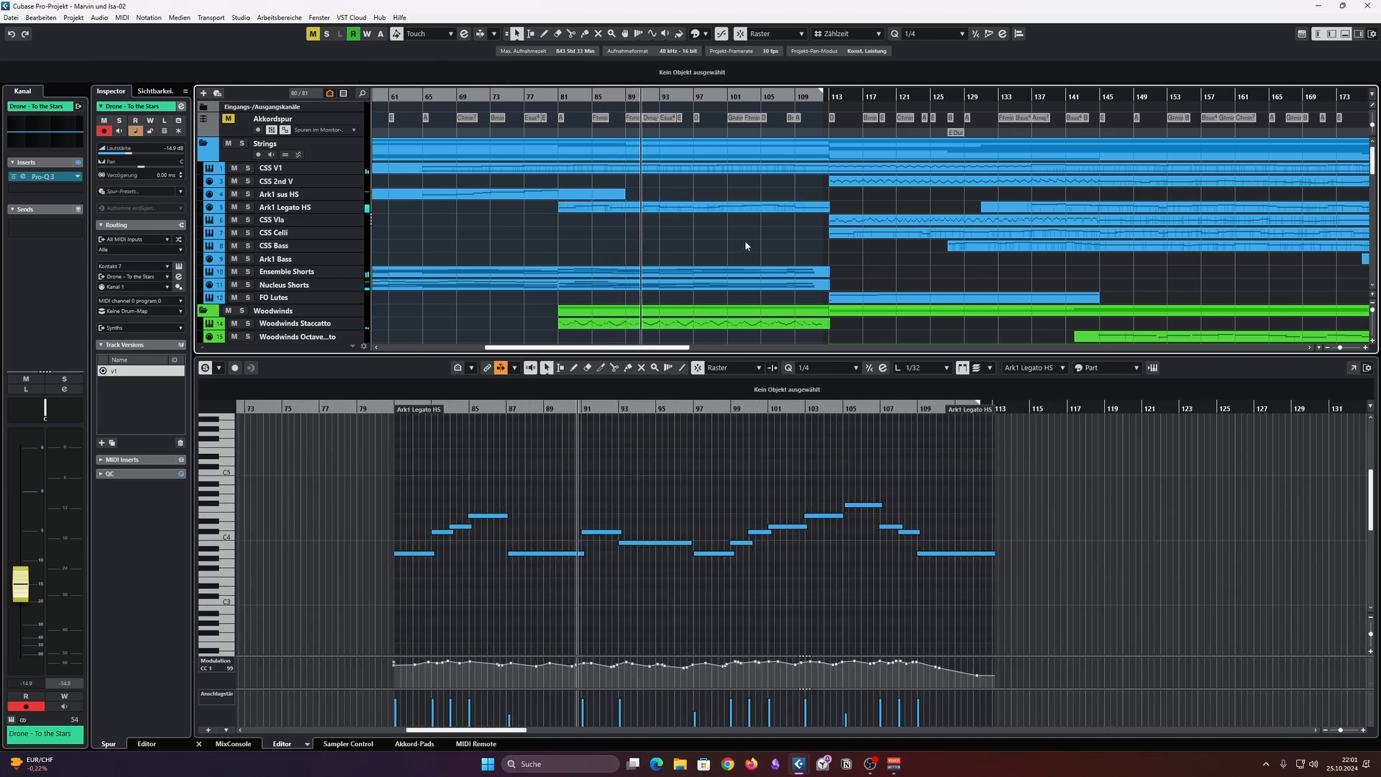
Step: Show the notes of all parts together in an enlarged note editor and examine how the voices are layered
key(ctrl+a)
scroll(620, 503, down, 2)
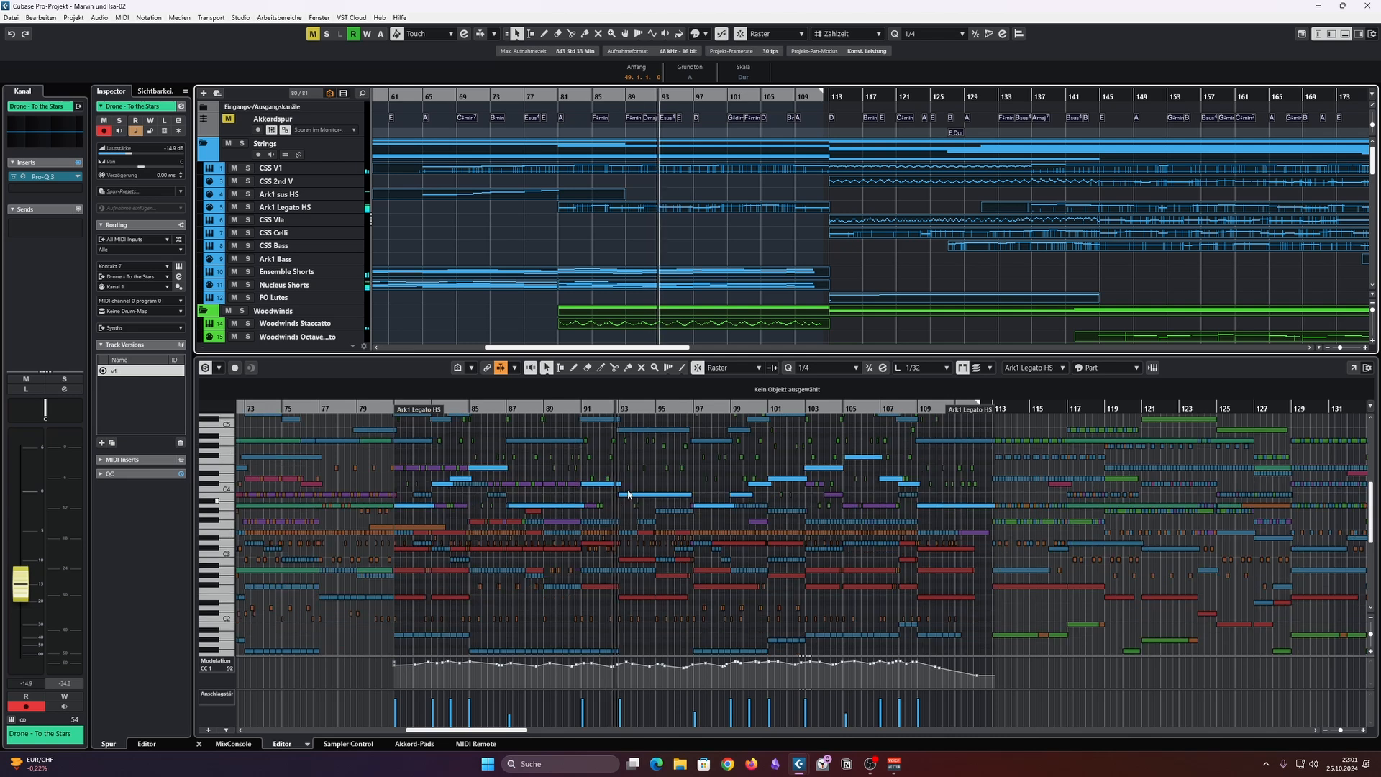
drag(669, 355, 669, 168)
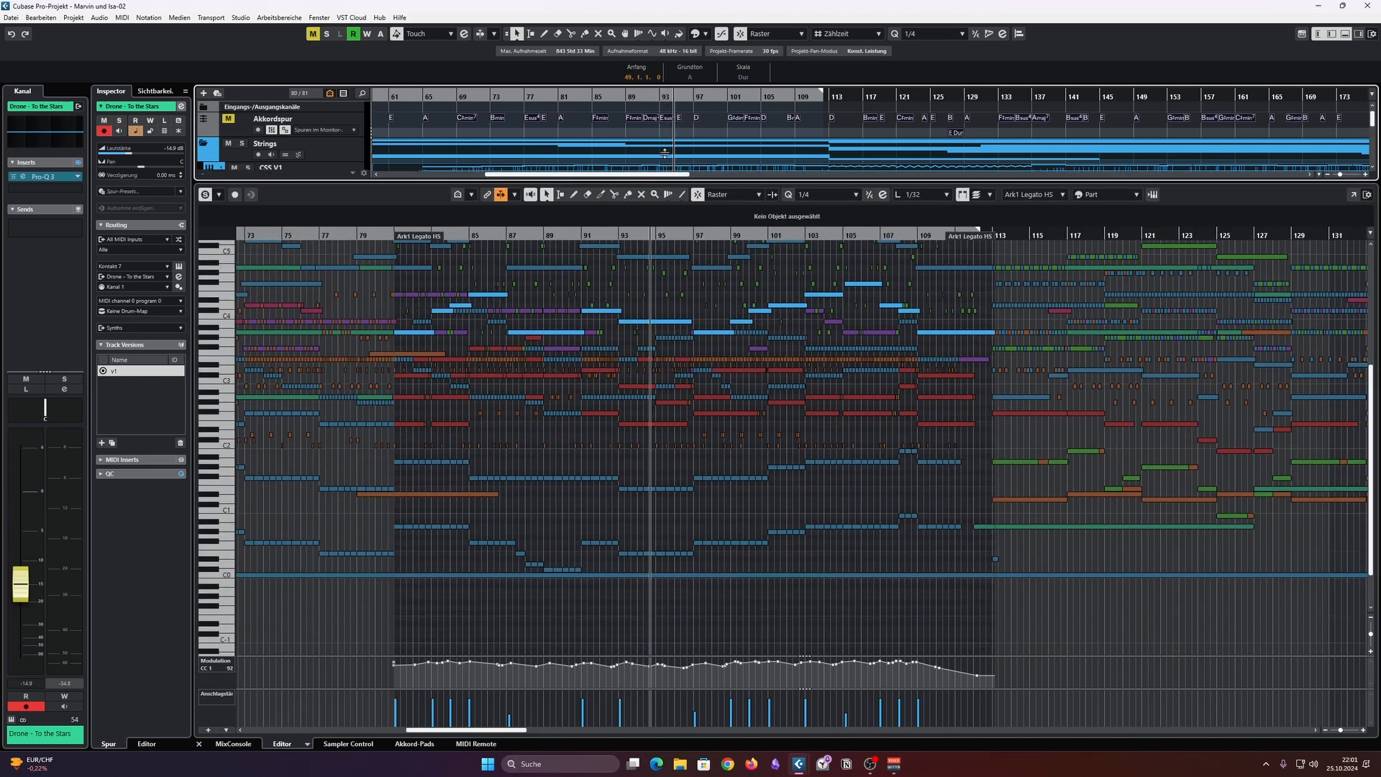
scroll(719, 367, up, 3)
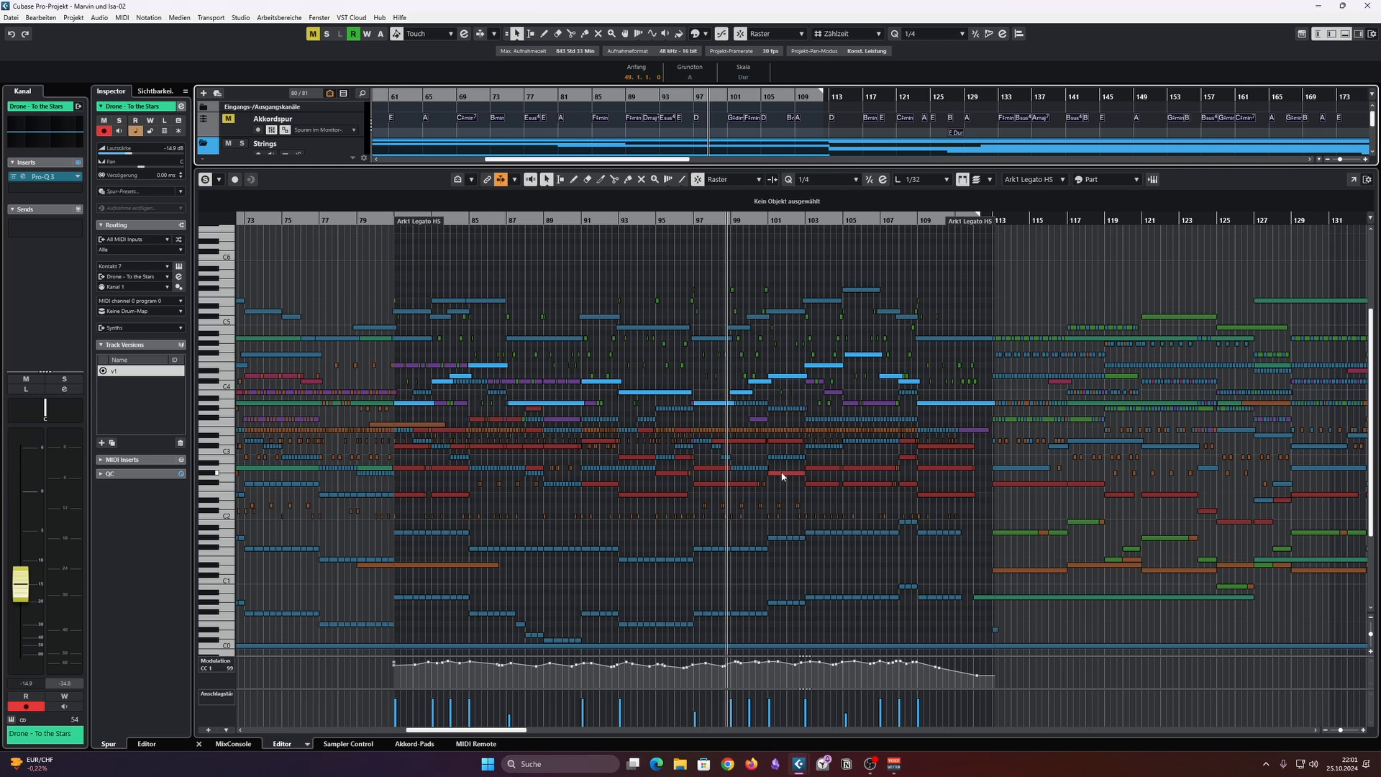
scroll(782, 473, down, 3)
scroll(791, 472, up, 3)
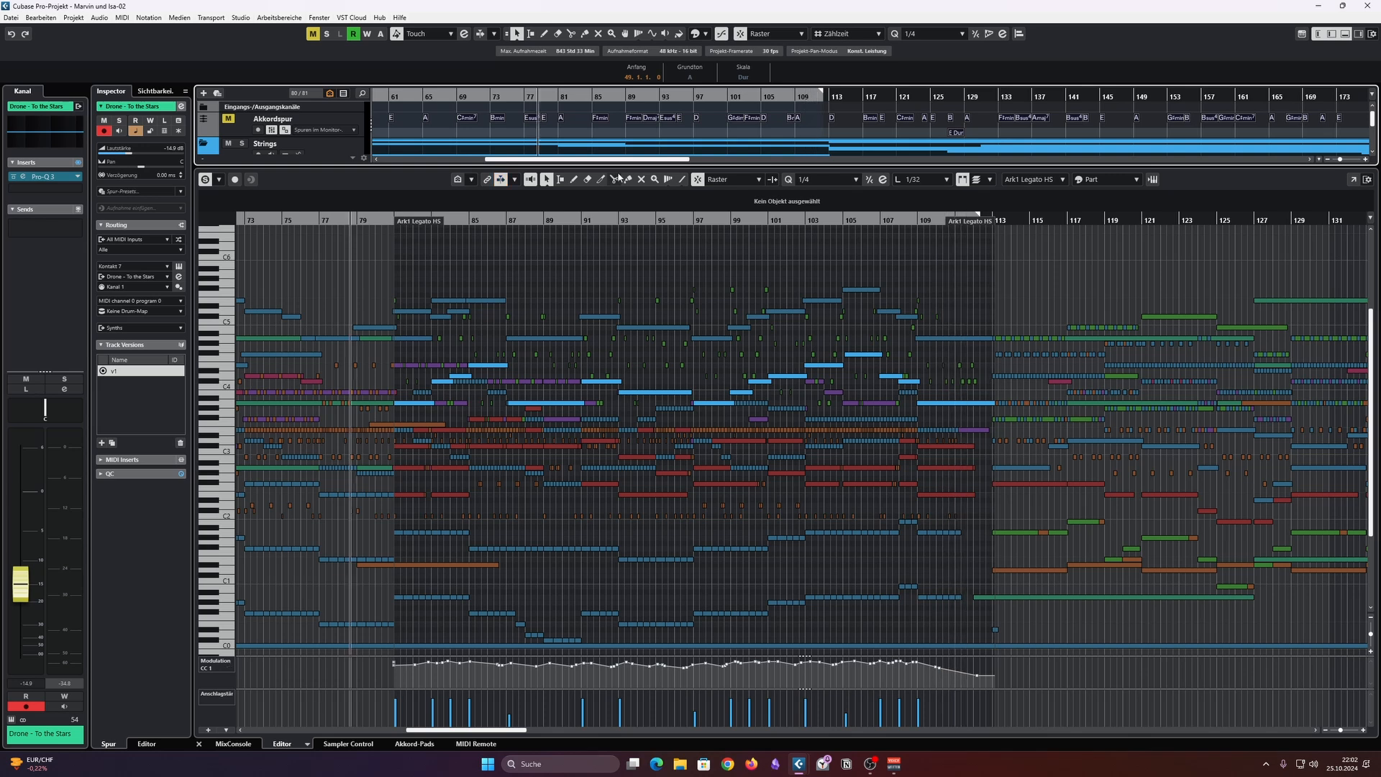
Step: Give the arrangement more height again and open the Ark1 Legato HS part alone to view its melody from bar 81
drag(614, 167, 607, 518)
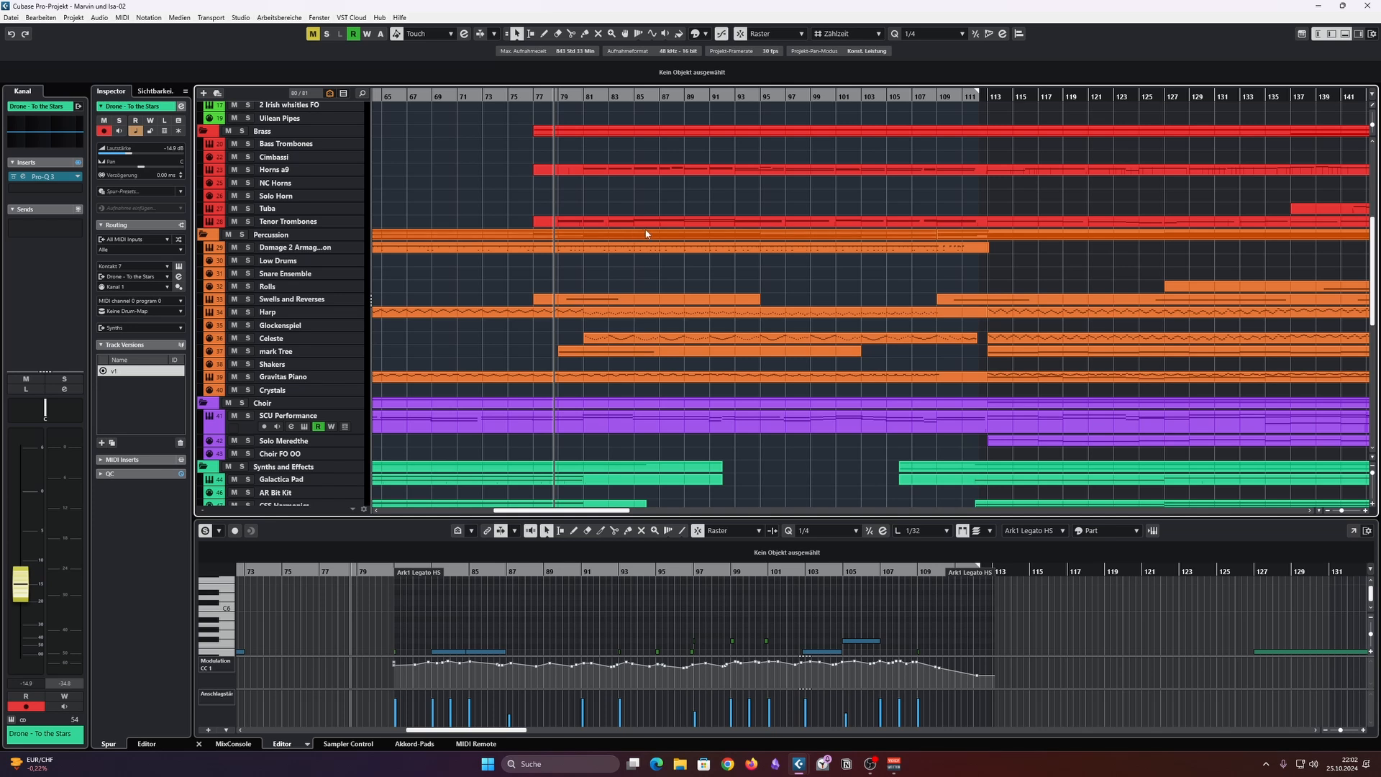
scroll(649, 241, up, 5)
scroll(641, 260, up, 3)
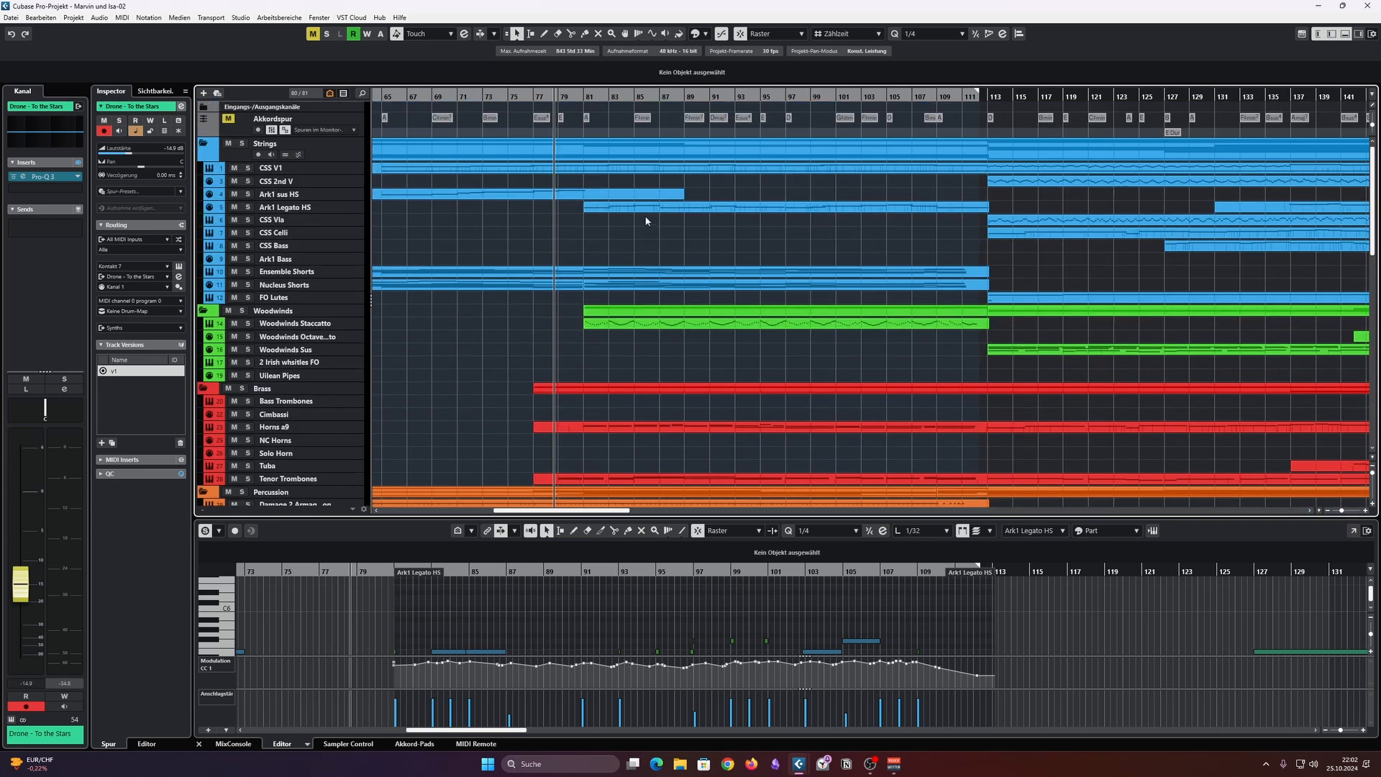
click(616, 168)
click(616, 208)
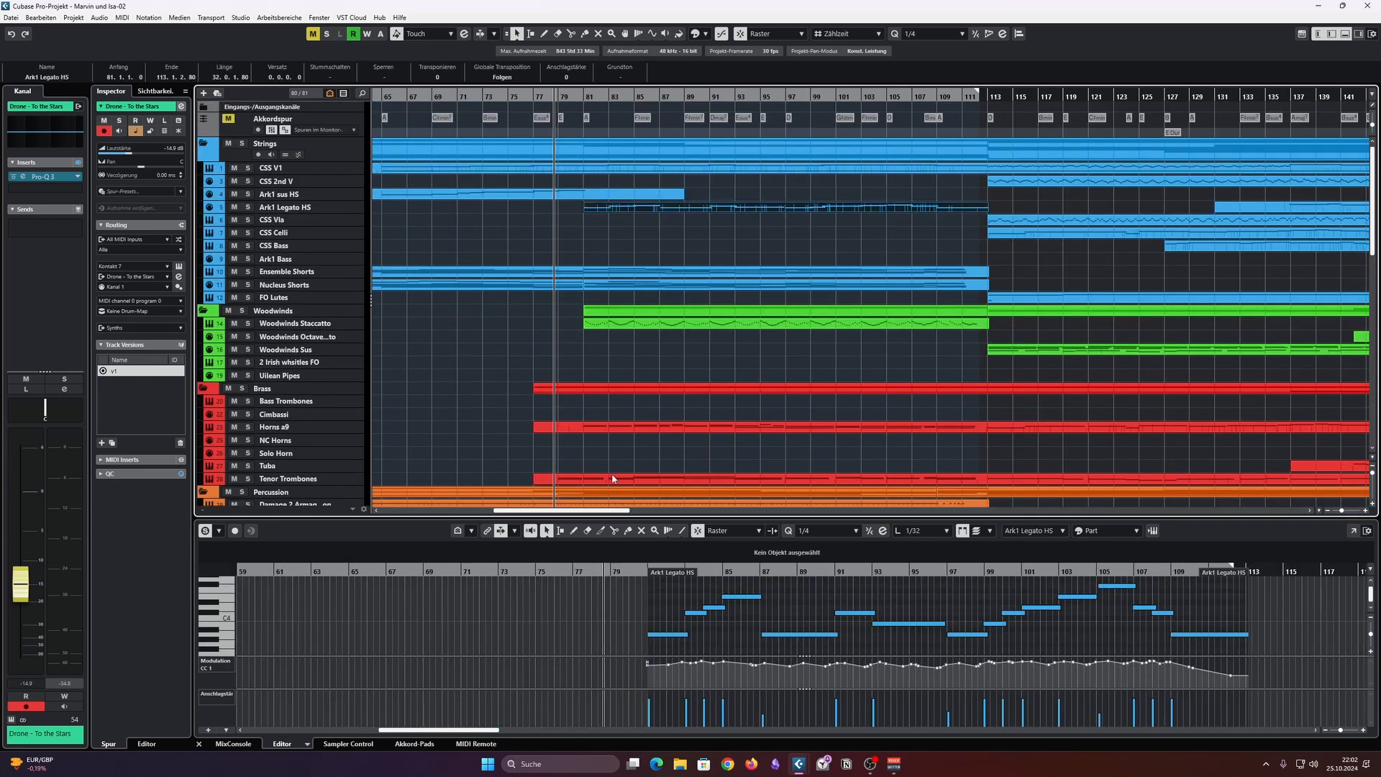
drag(655, 514, 655, 438)
click(606, 231)
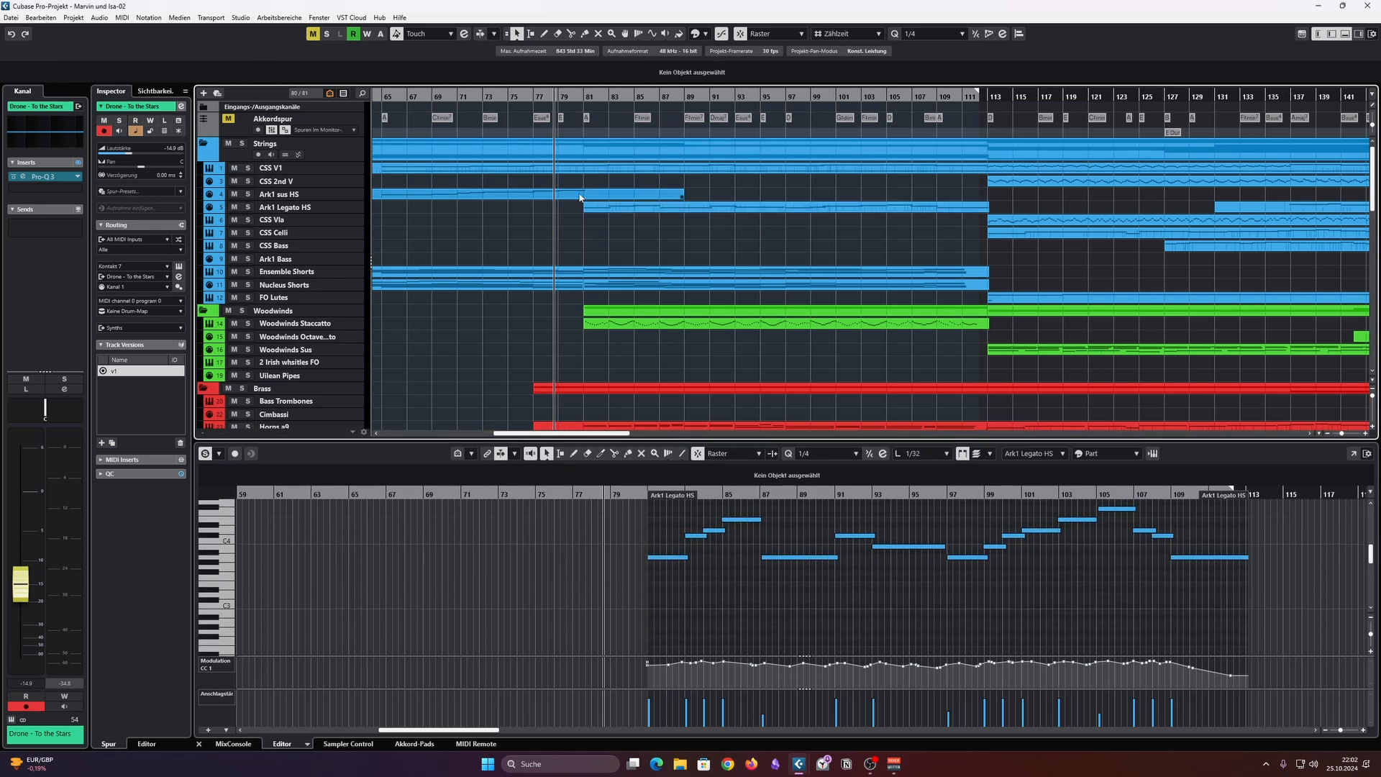
Step: Show the Ark1 sus HS and Ark1 Legato HS parts together to compare their melody lines
click(573, 202)
shift+click(636, 208)
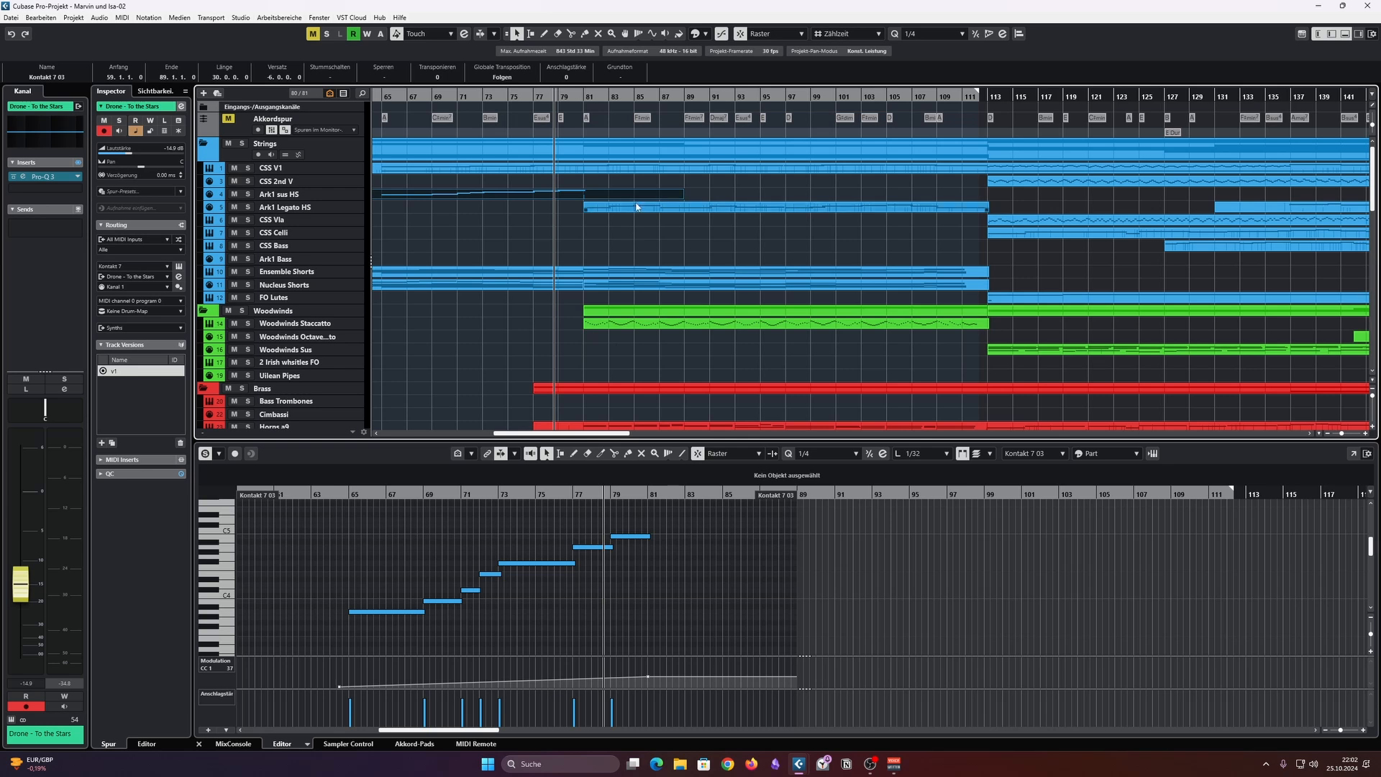
drag(611, 440, 611, 296)
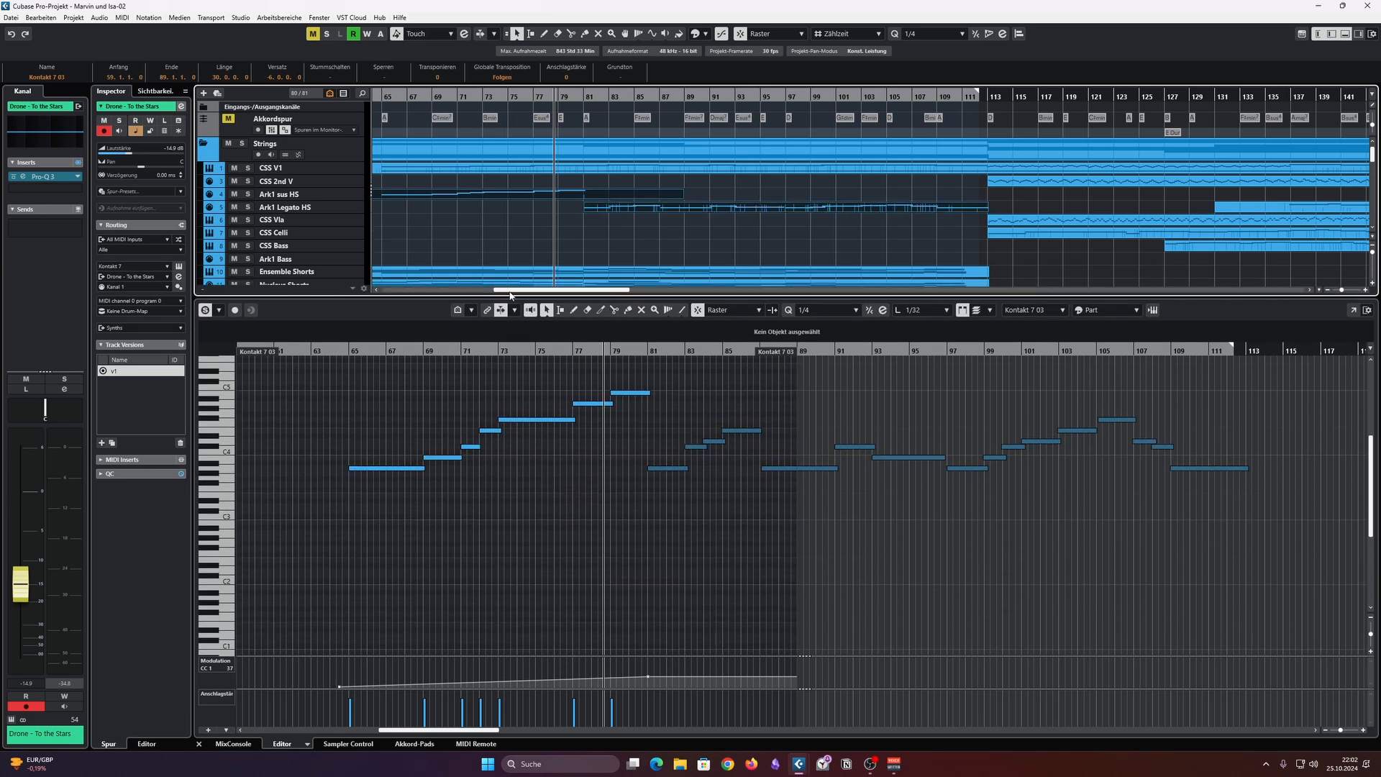
drag(509, 297, 509, 401)
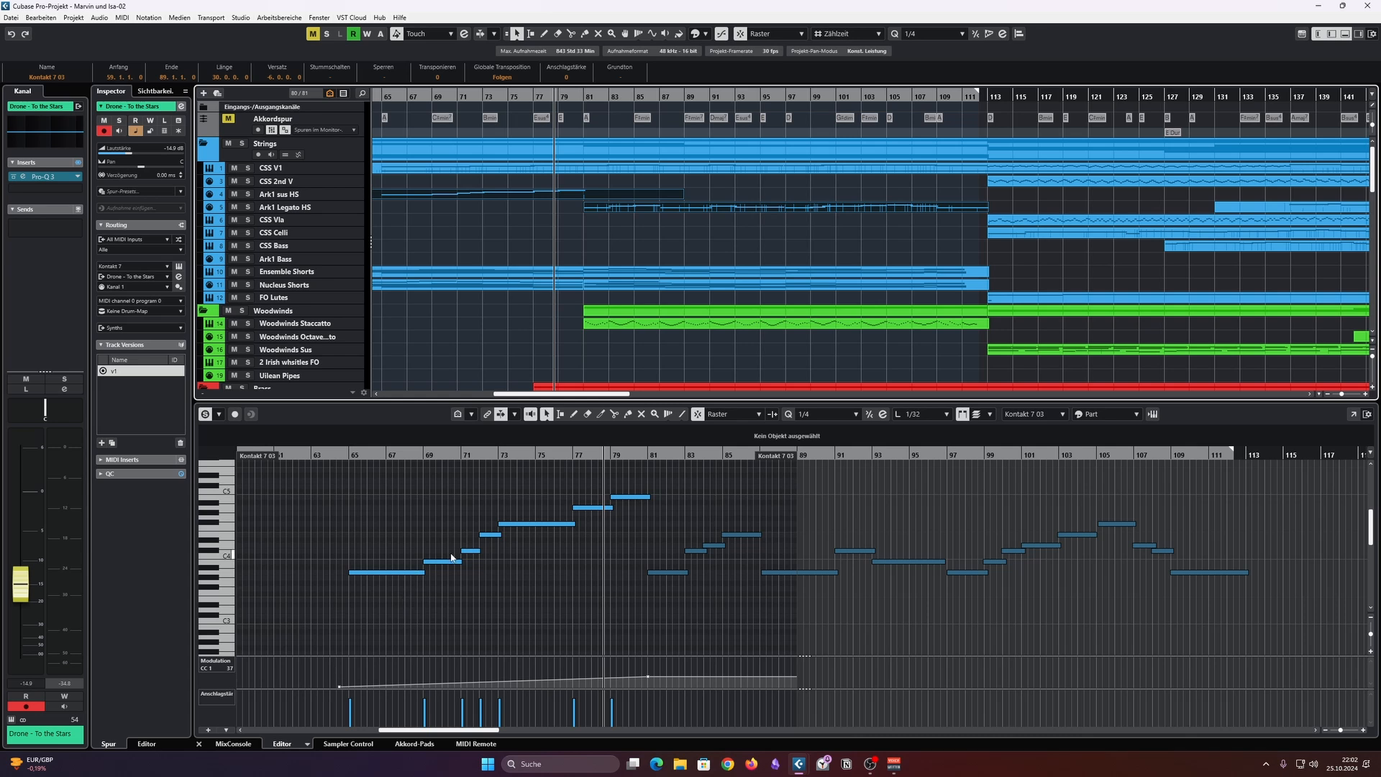
Step: Add the Solo Flute part before bar 91 to the displayed notes and compare it with the string melody in an enlarged editor
scroll(558, 231, down, 10)
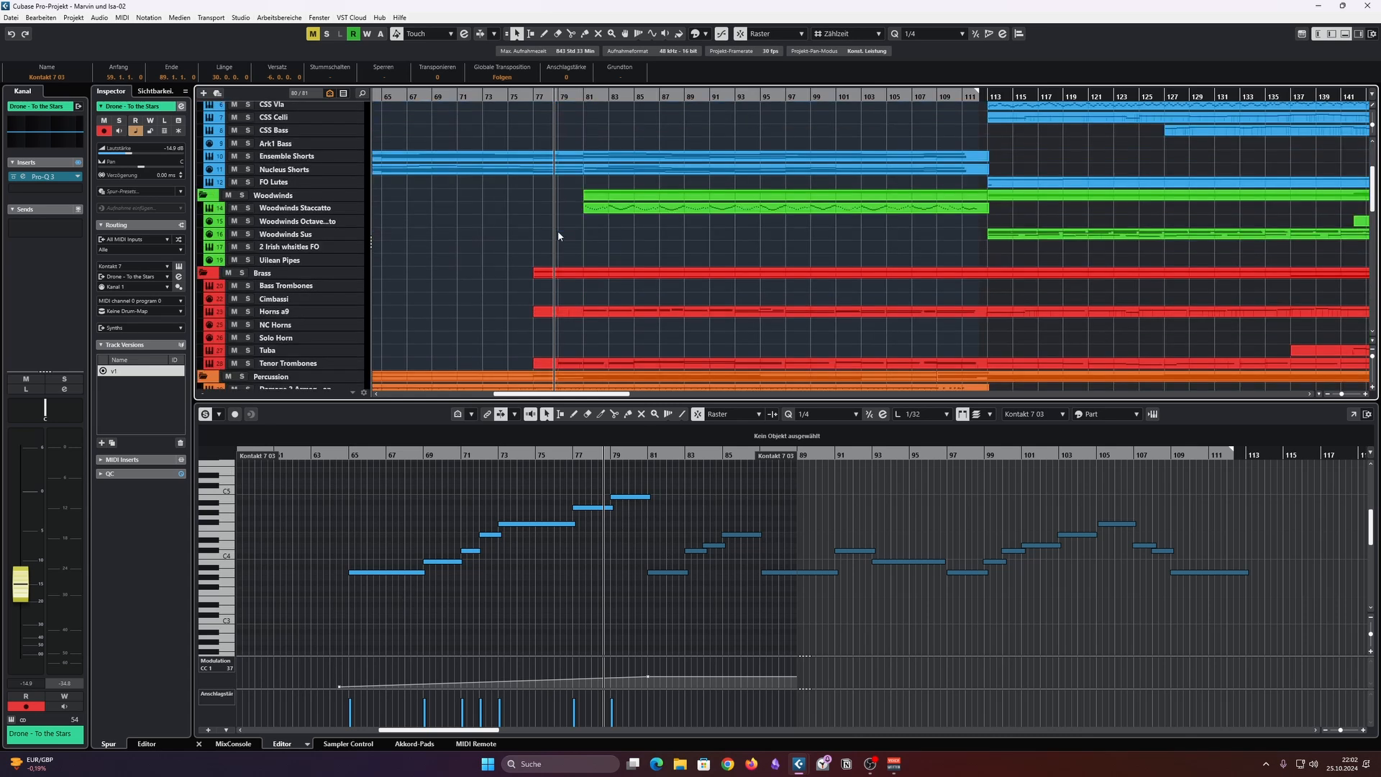
scroll(544, 293, down, 4)
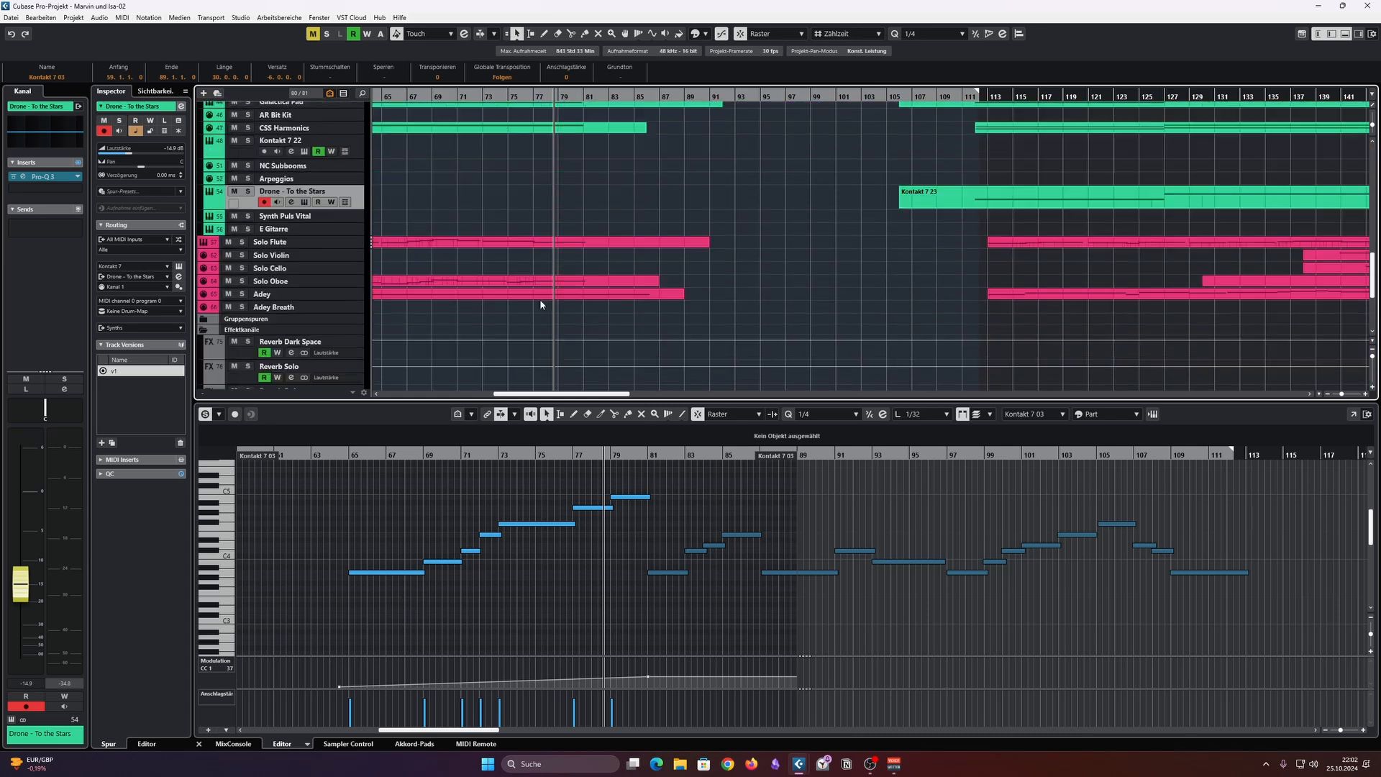
click(554, 244)
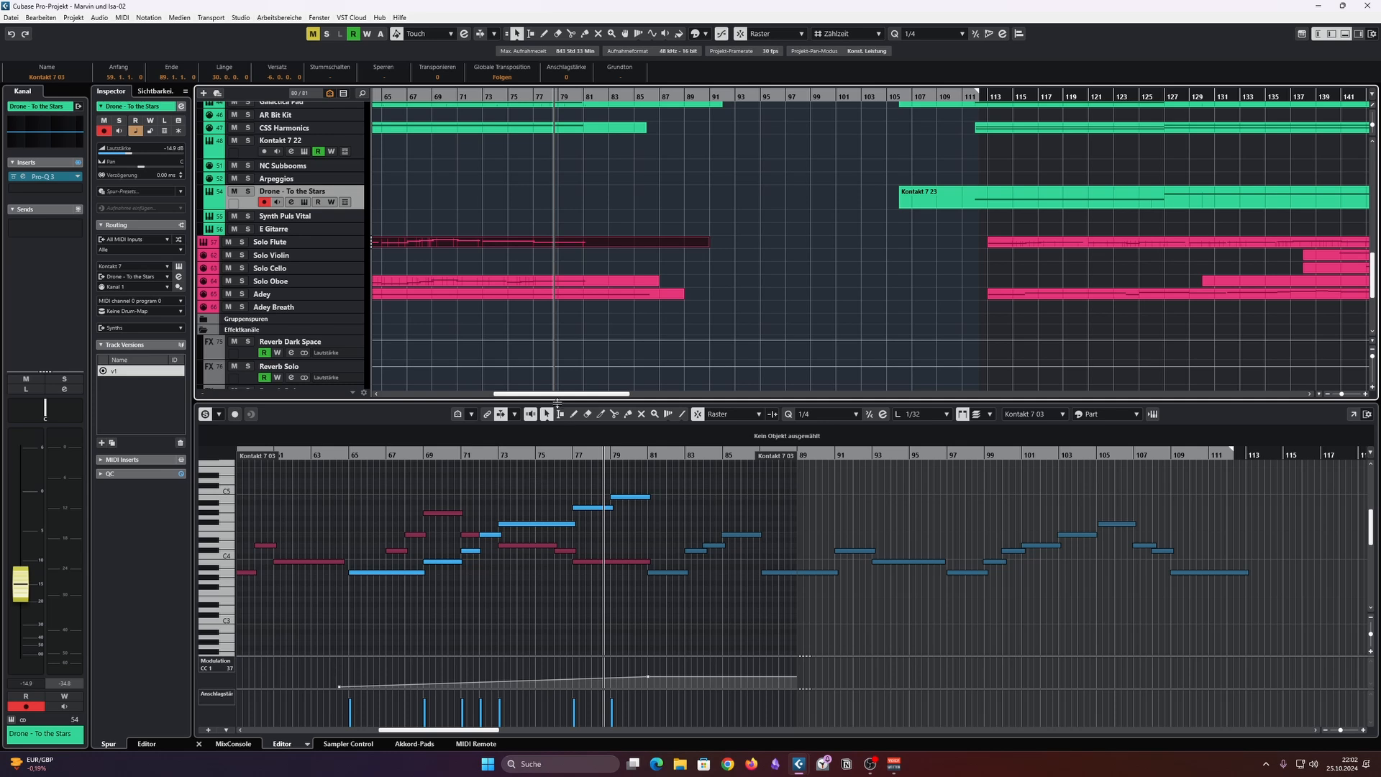
drag(558, 402, 558, 208)
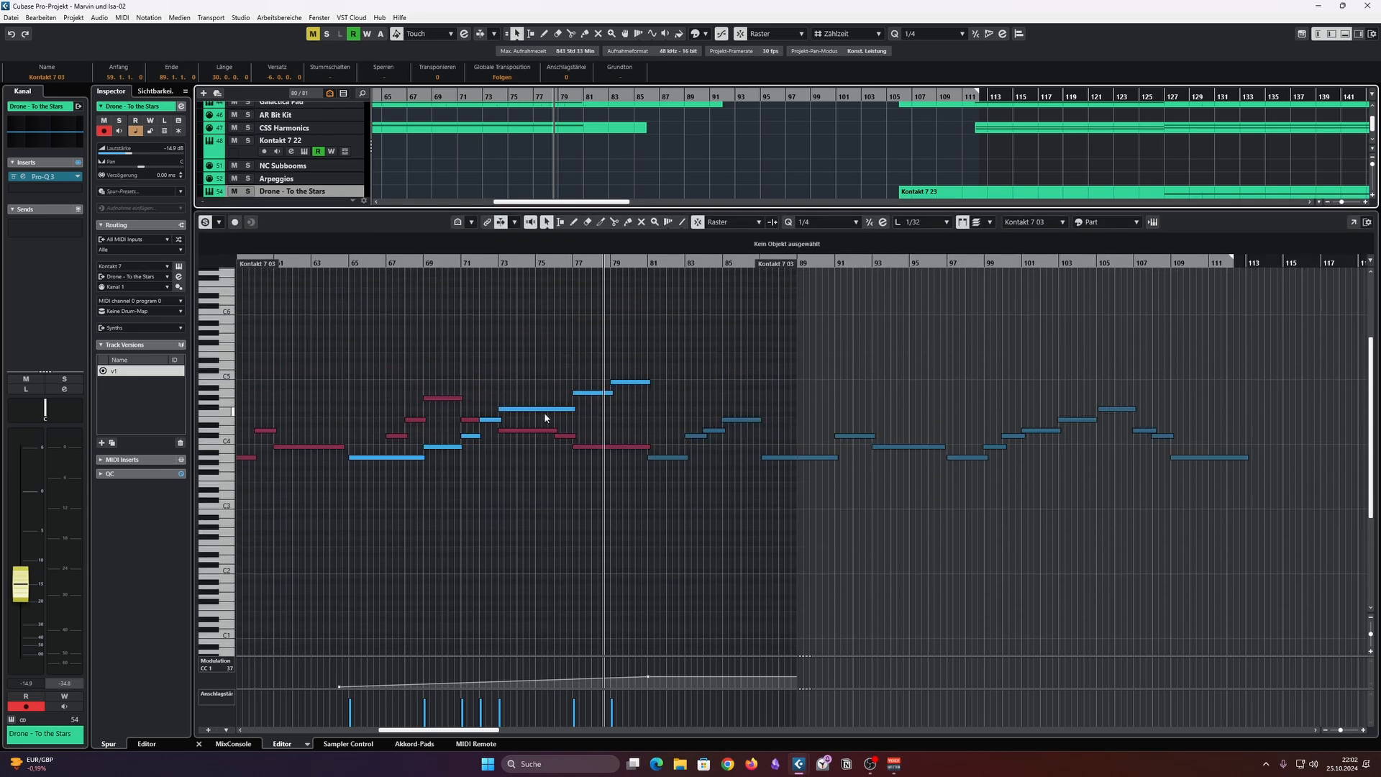
click(675, 494)
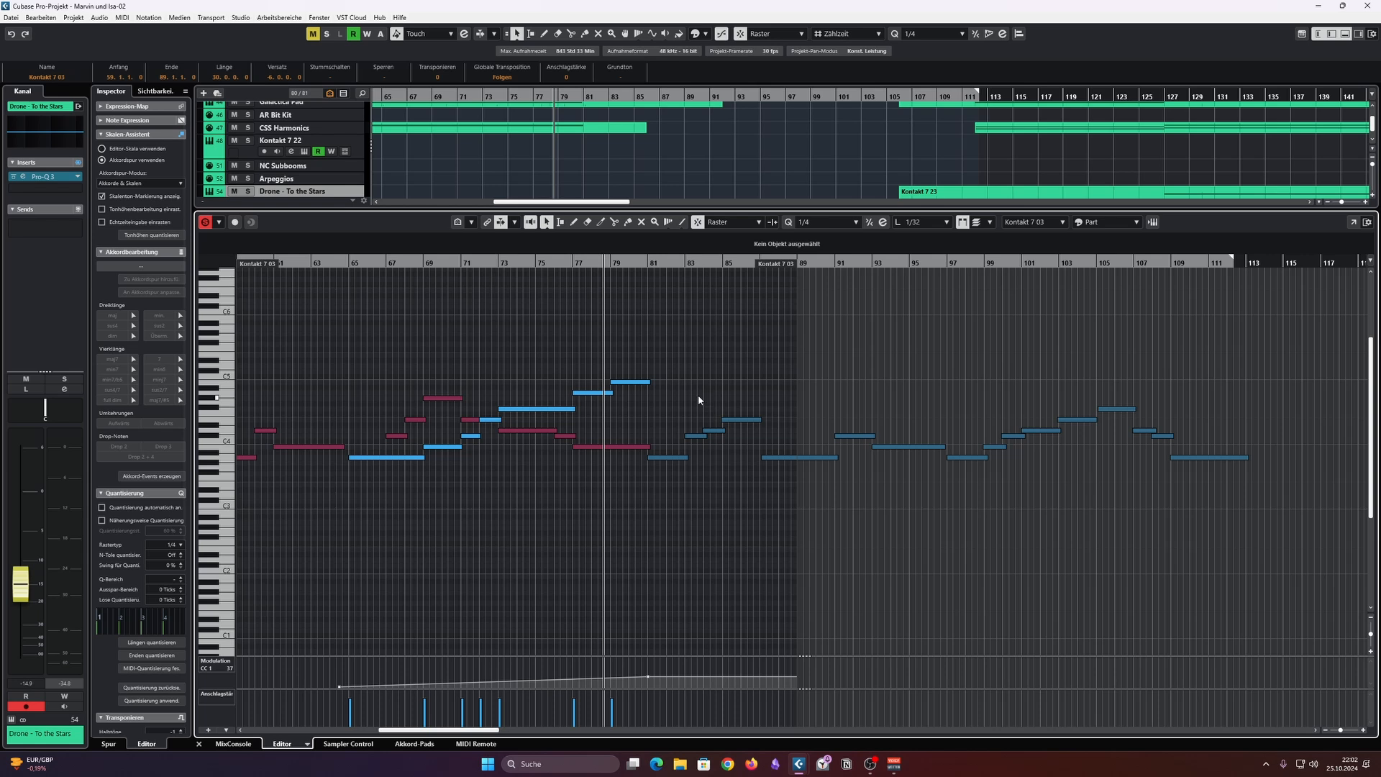
scroll(667, 409, up, 3)
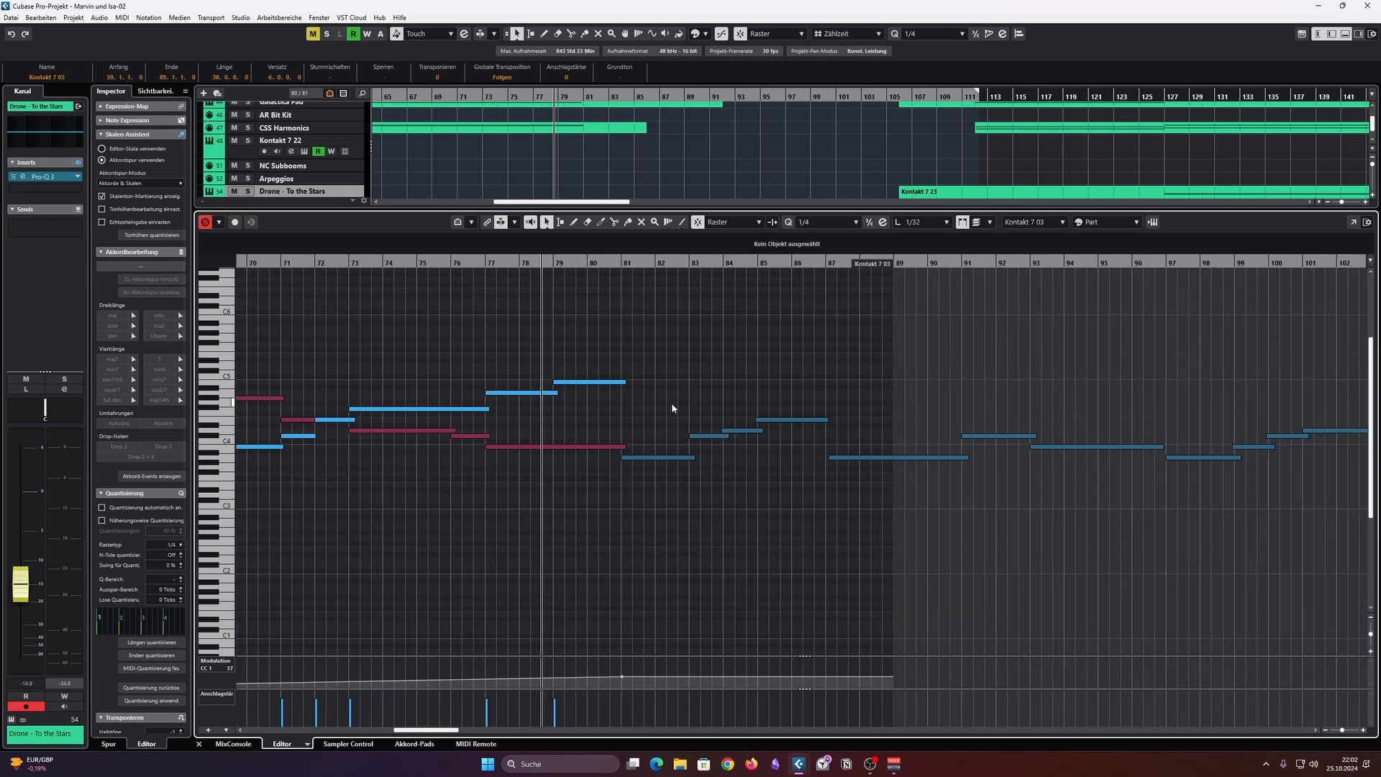
Step: Add the CSS V1 part to the displayed notes and examine its line against the Ark1 strings from bar 73
drag(702, 214, 702, 224)
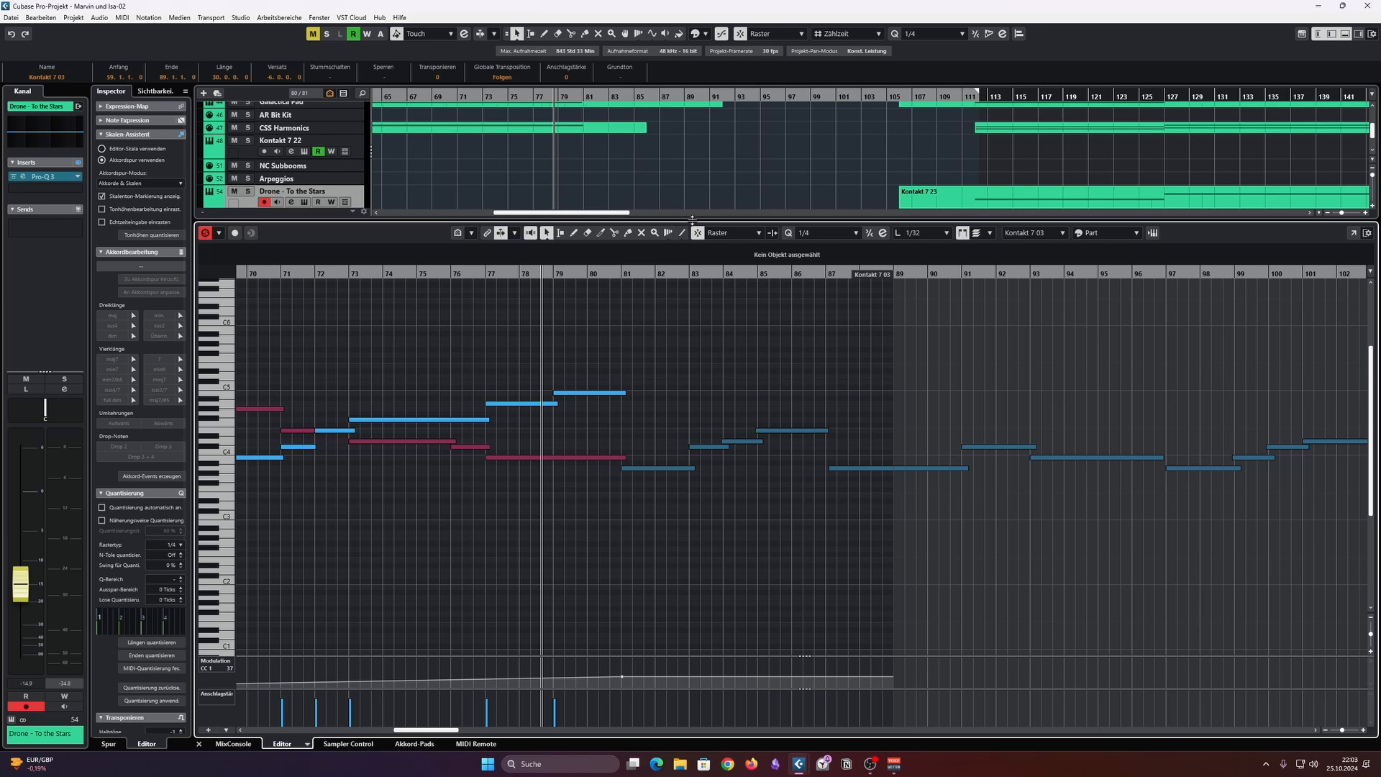
drag(692, 220, 693, 368)
scroll(663, 251, up, 10)
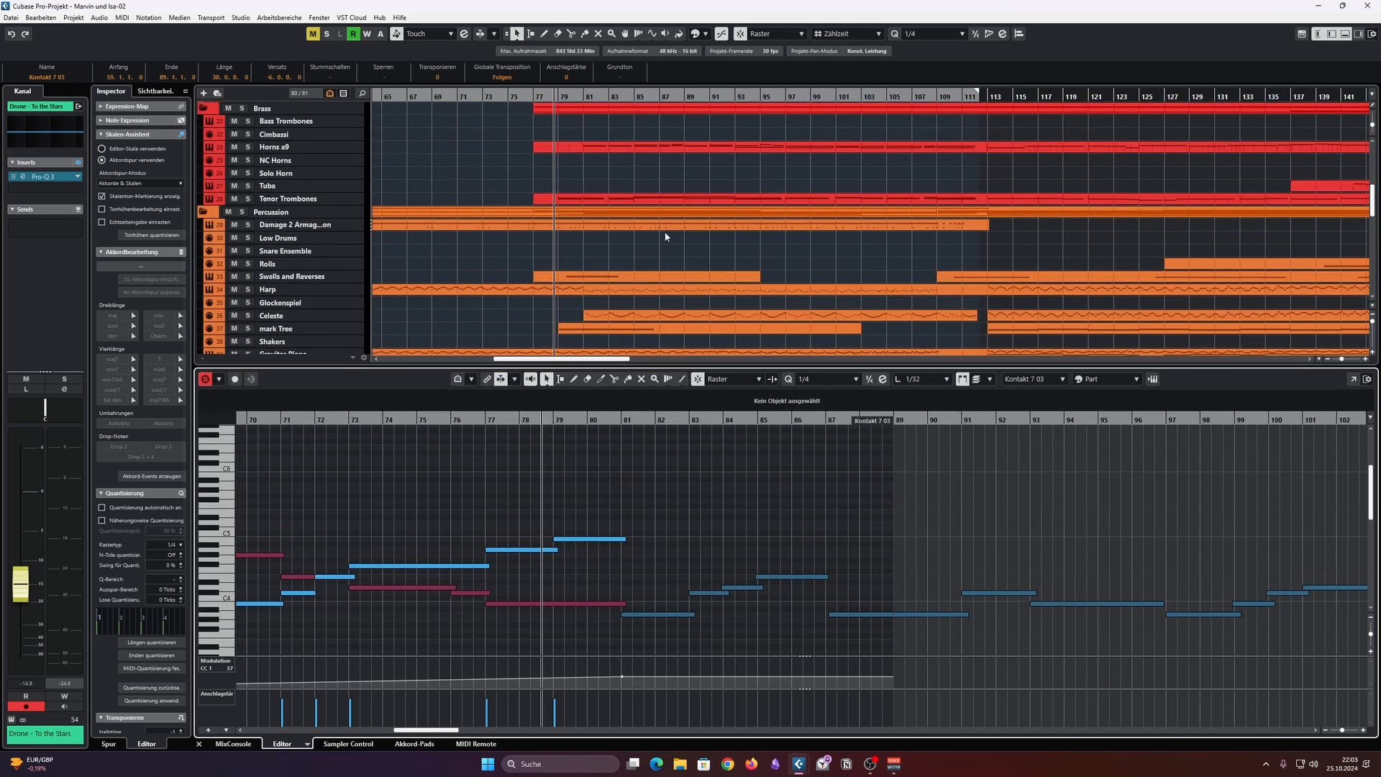
click(663, 170)
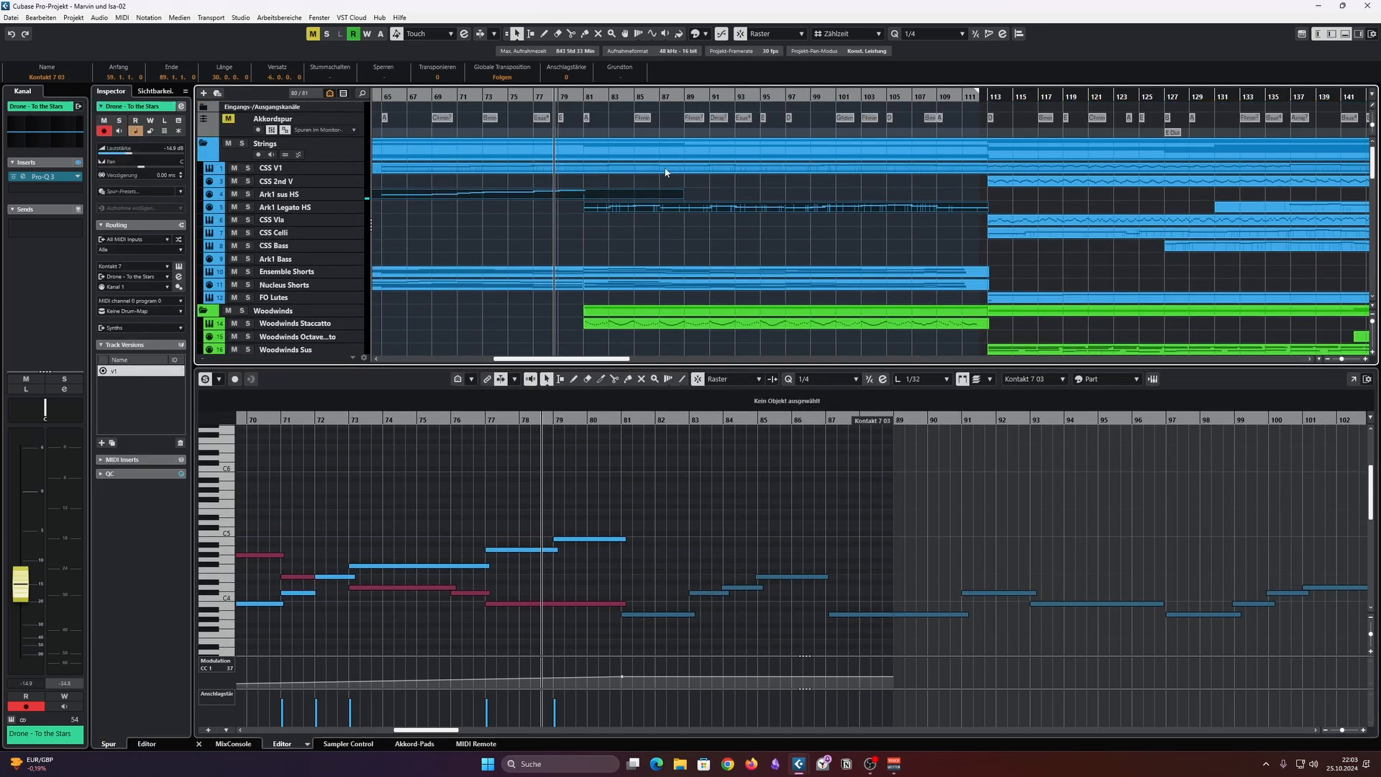
scroll(697, 521, right, 3)
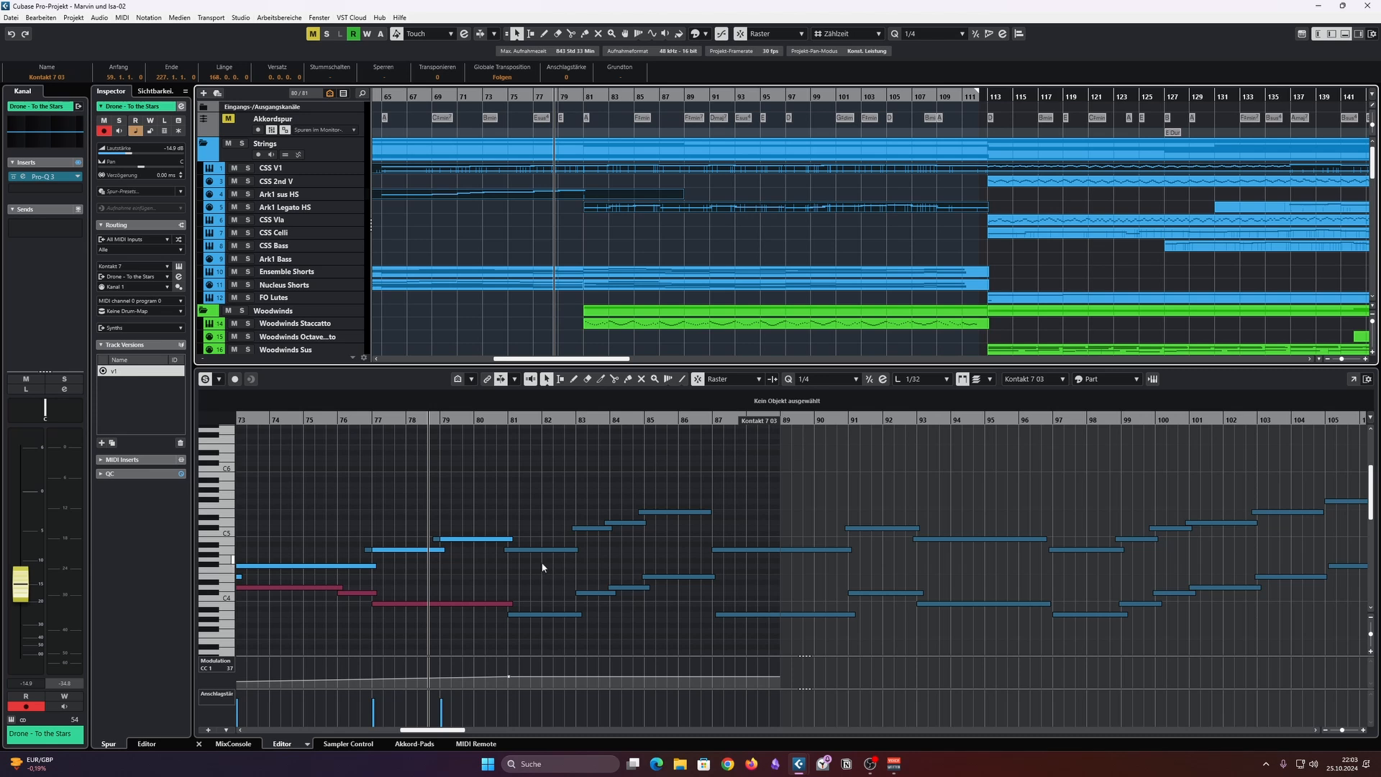
drag(580, 362, 582, 163)
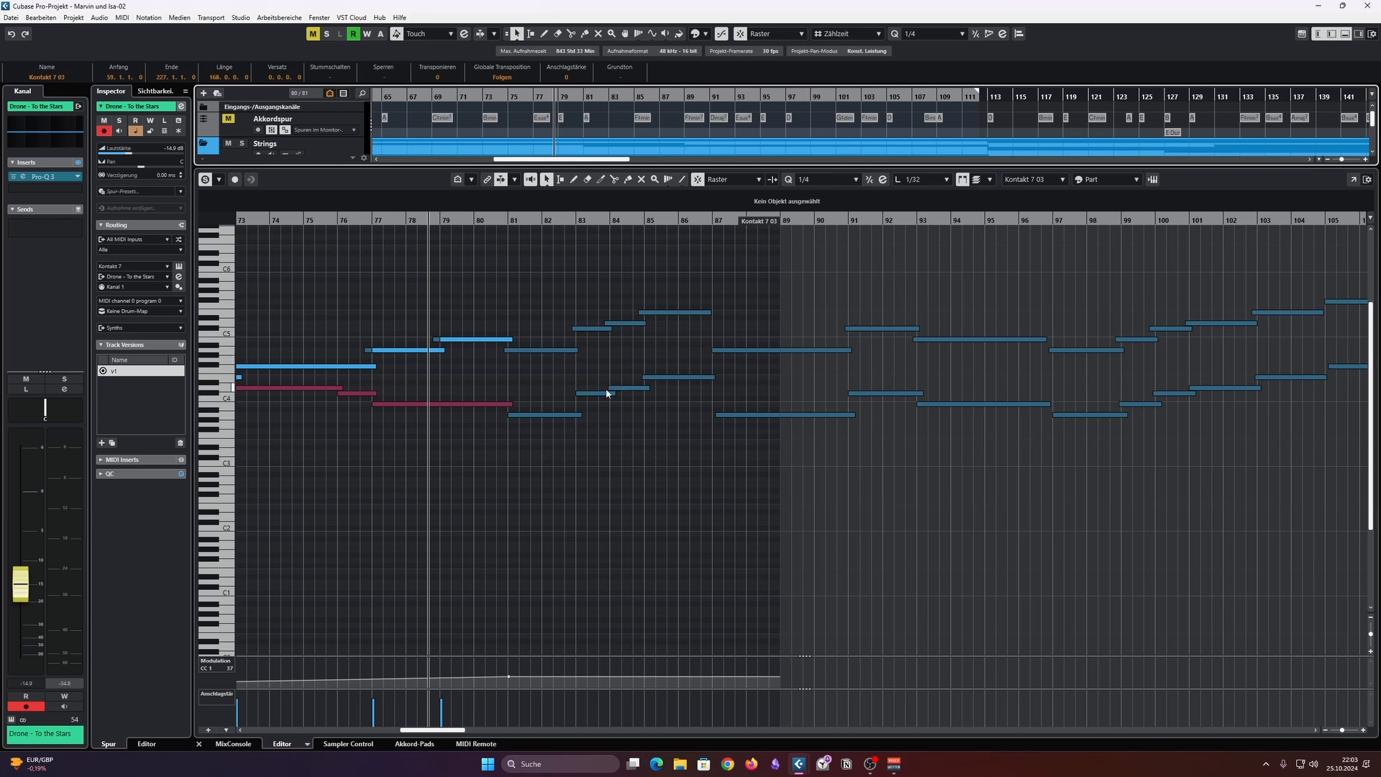
Step: Clear the multi-part selection and open only the CSS V1 part to examine its melody from bar 65 to 111
drag(665, 168, 665, 370)
click(662, 231)
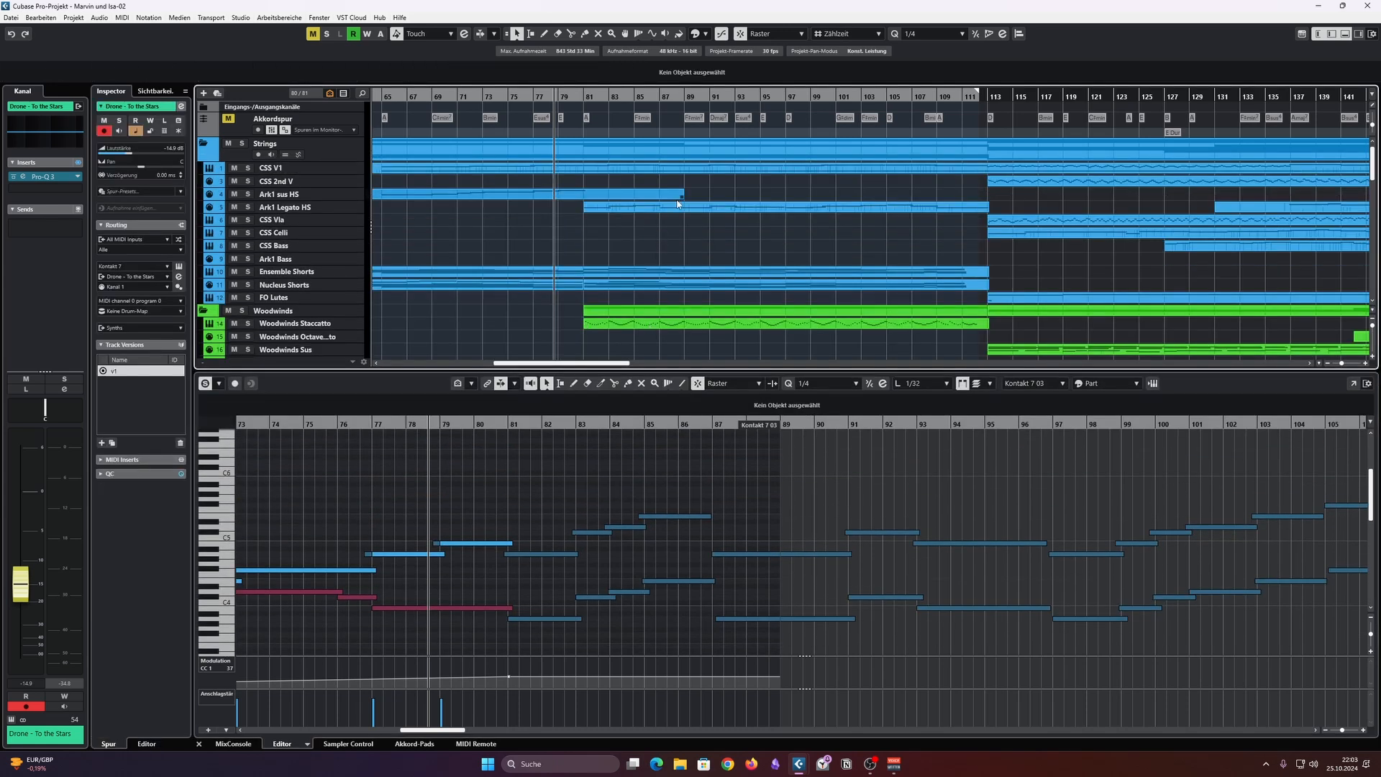
click(681, 171)
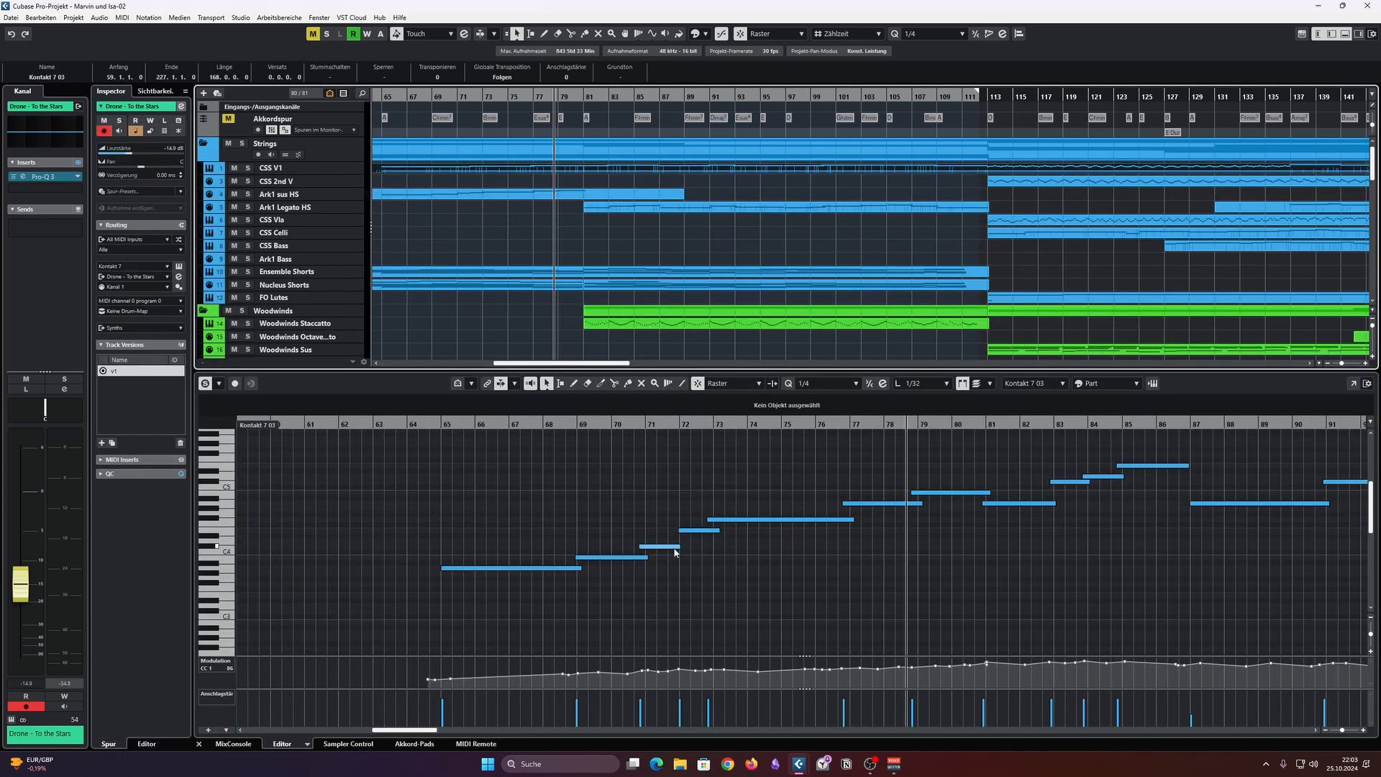
scroll(674, 552, down, 2)
scroll(673, 546, right, 3)
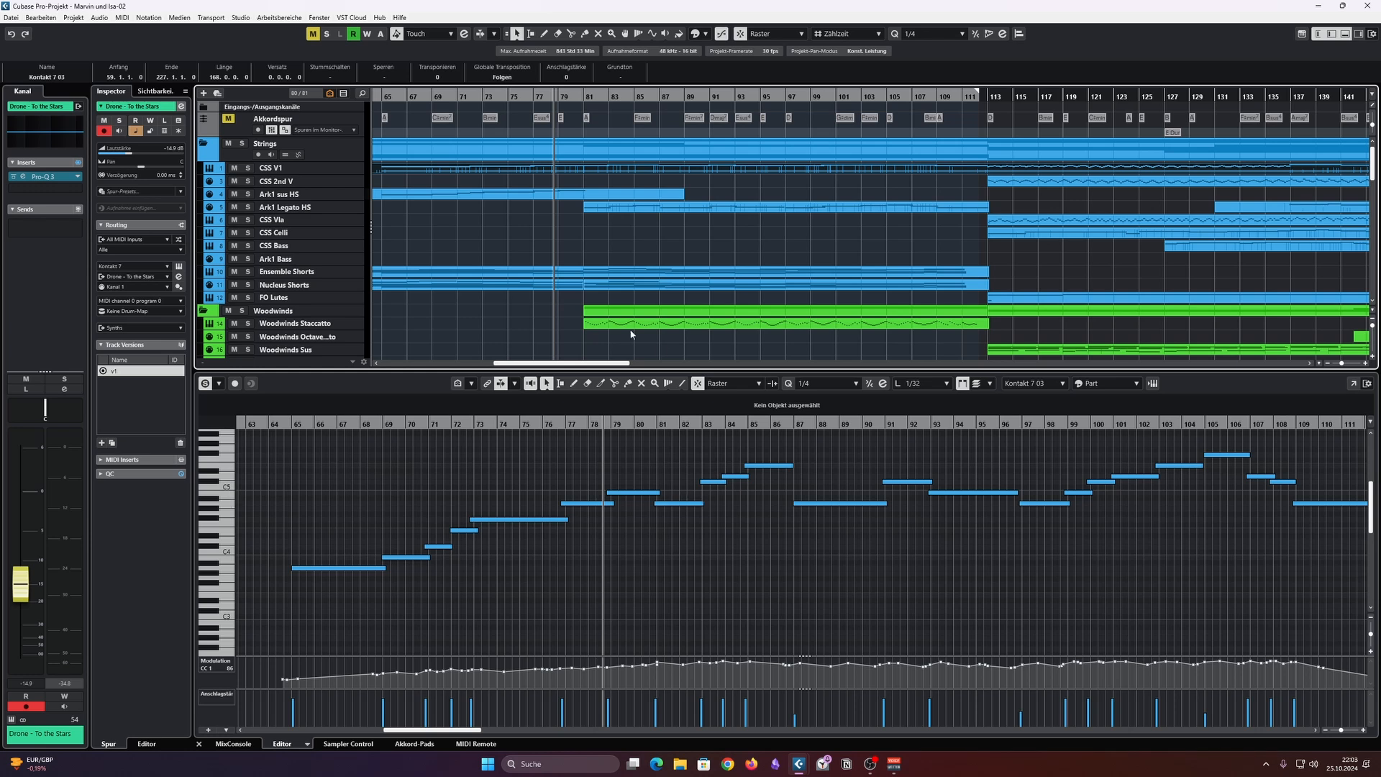
Step: Solo the CSS V1 track and play back its melody line from bar 78
click(249, 168)
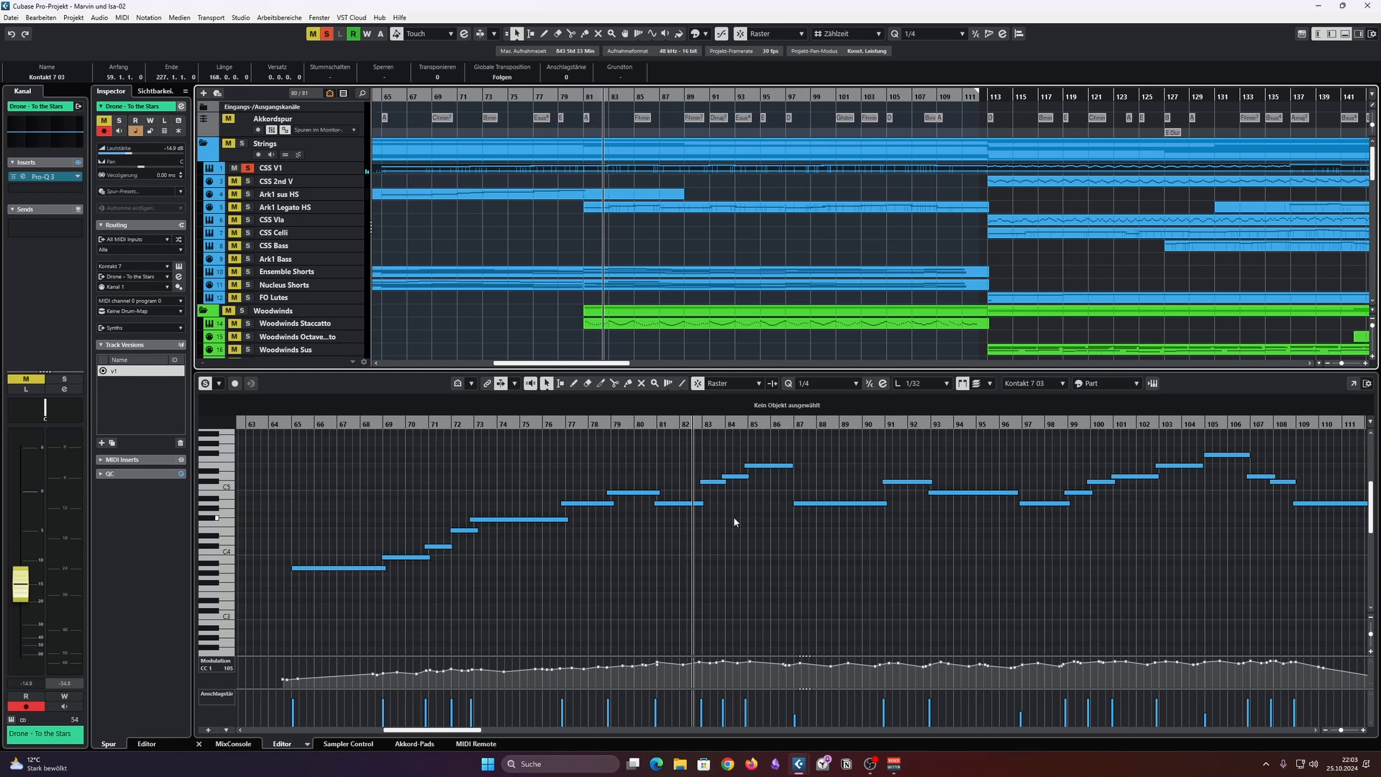
key(f)
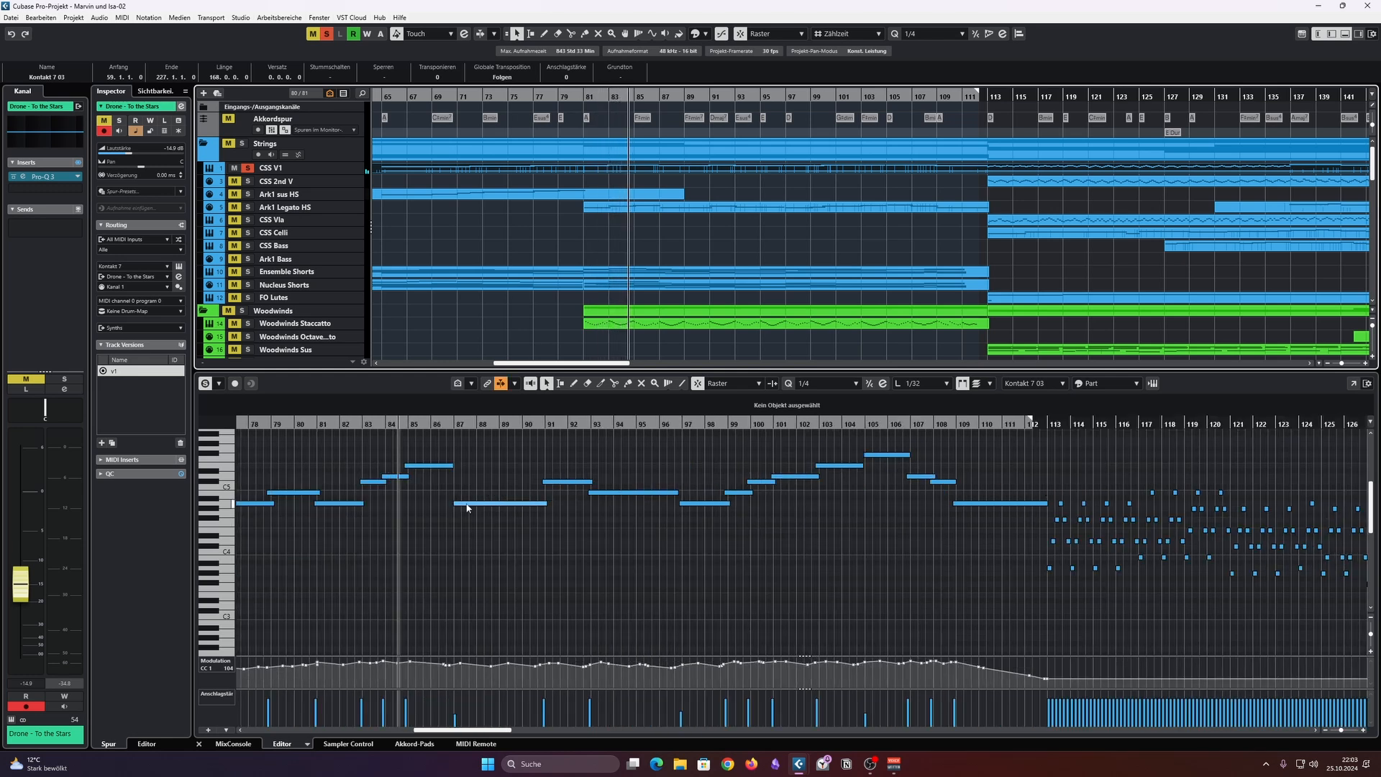
scroll(514, 516, left, 1)
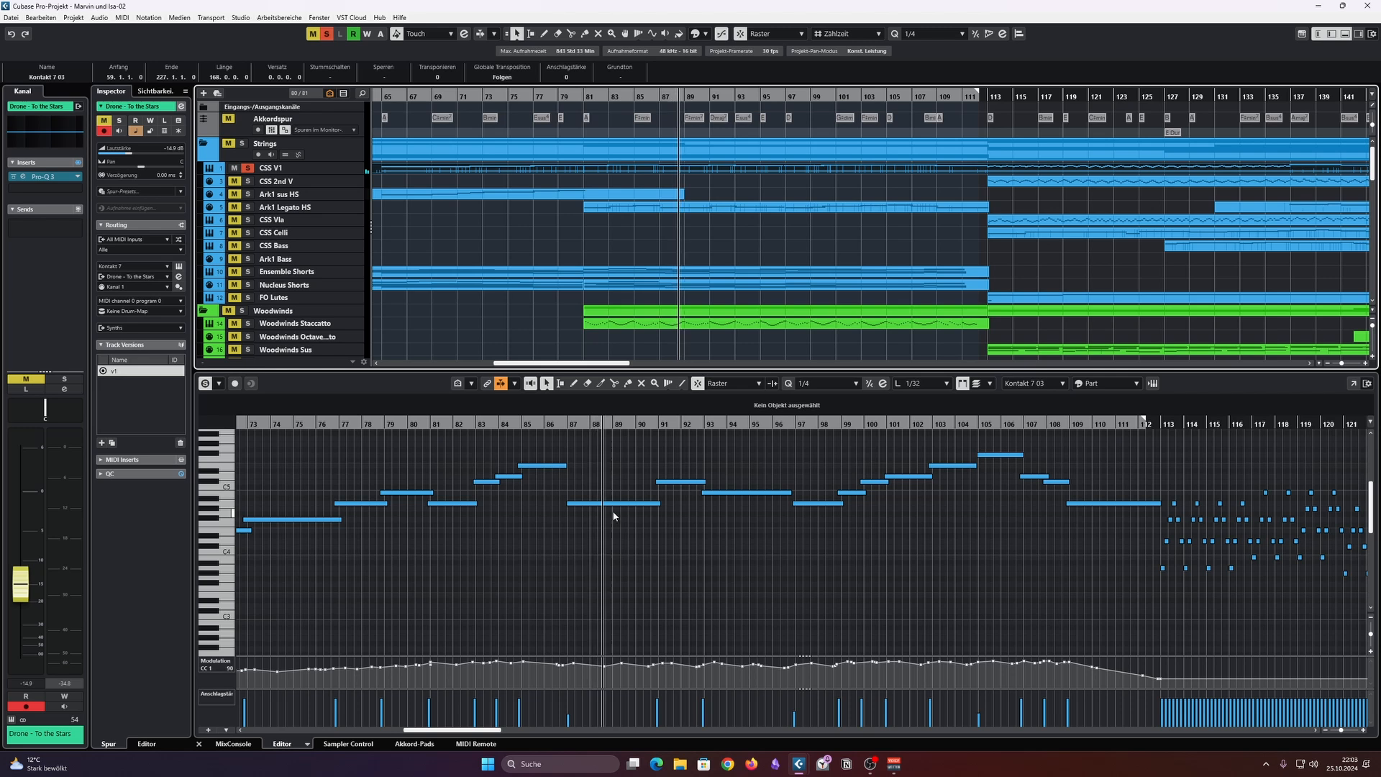
key(space)
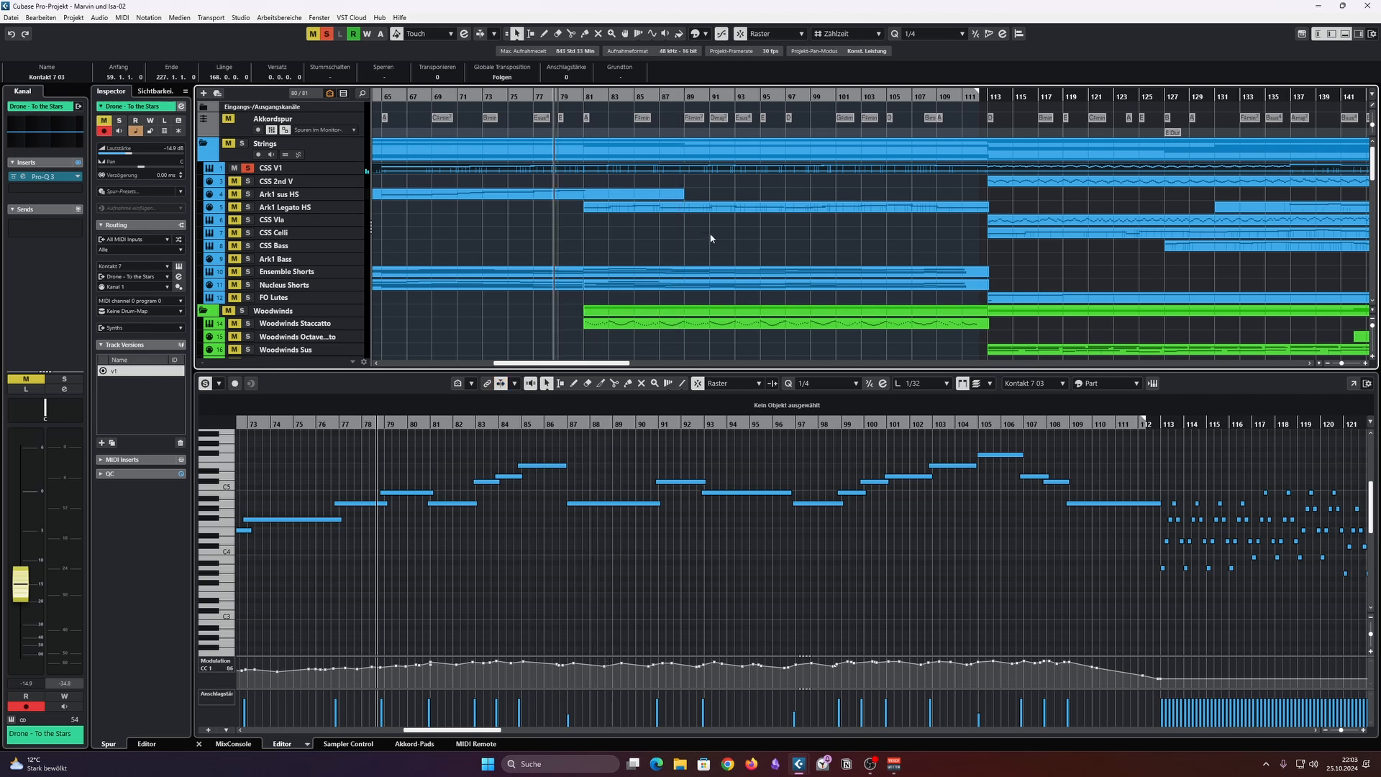
Step: Solo Ark1 Legato HS instead of CSS V1, open its part, and play its melody from bar 81
click(247, 207)
click(247, 168)
double_click(587, 99)
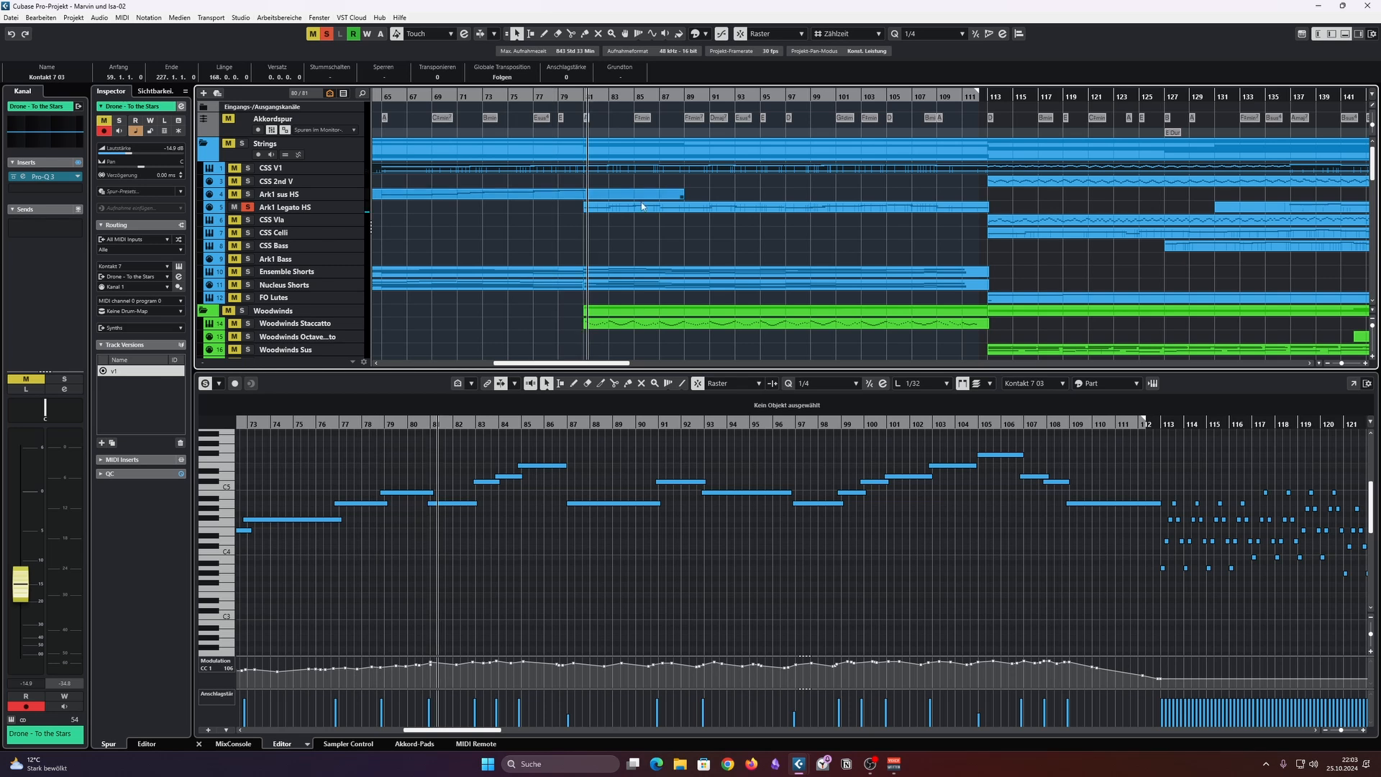
click(649, 211)
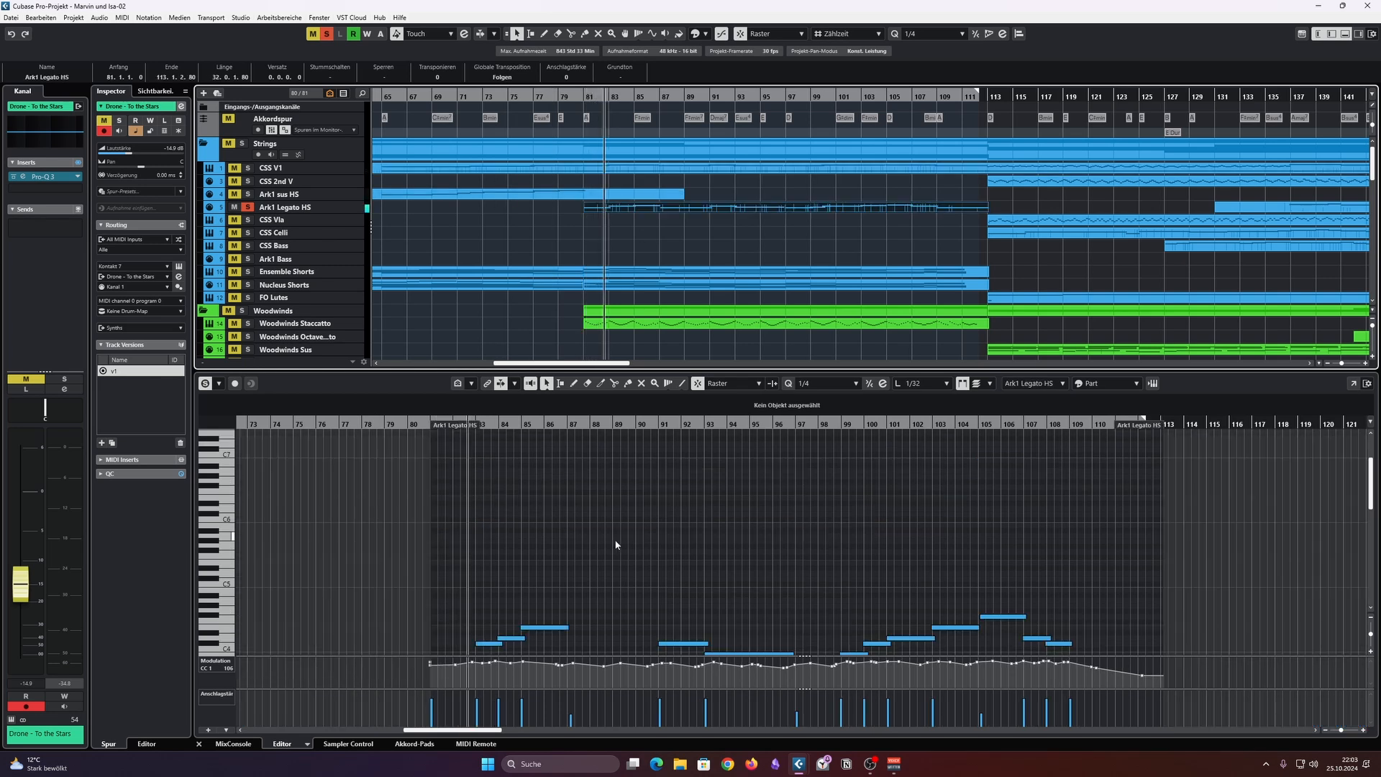
scroll(602, 533, down, 4)
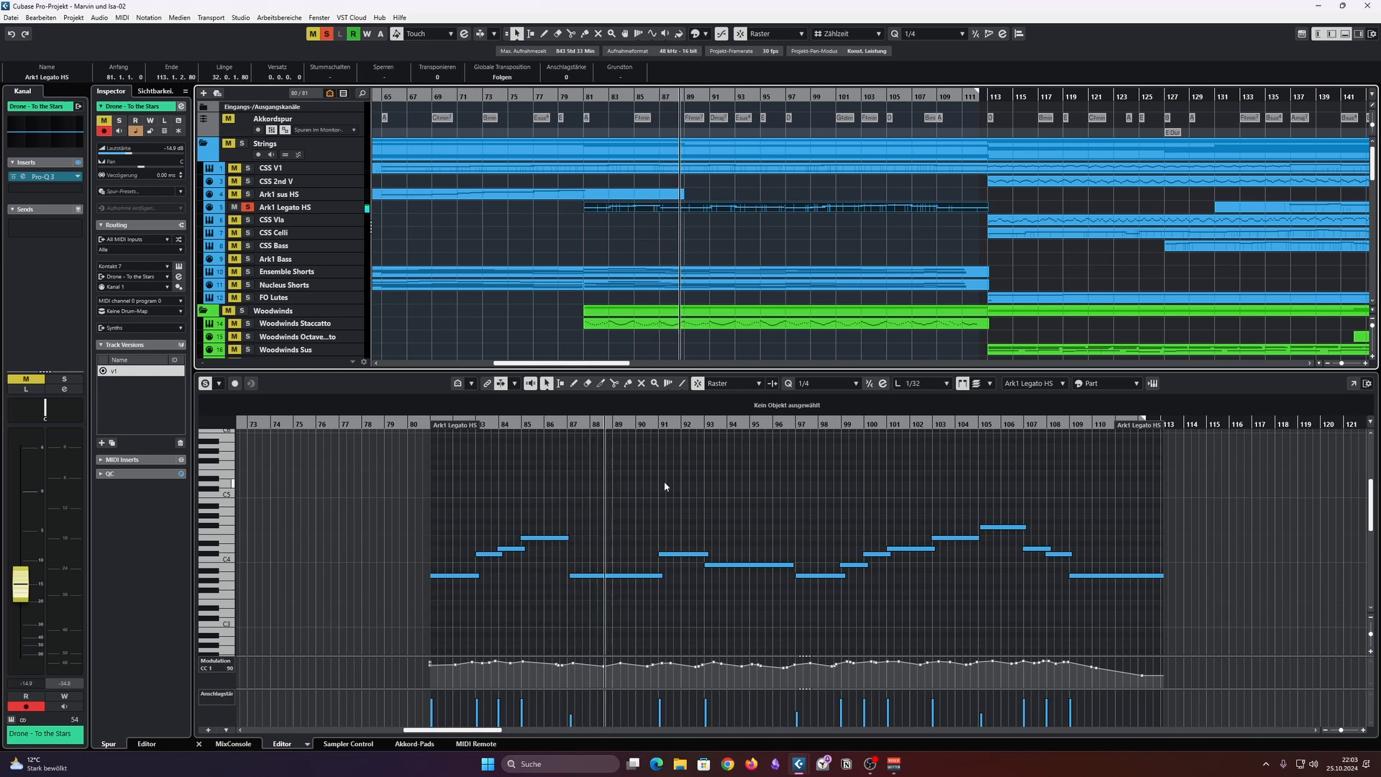
key(space)
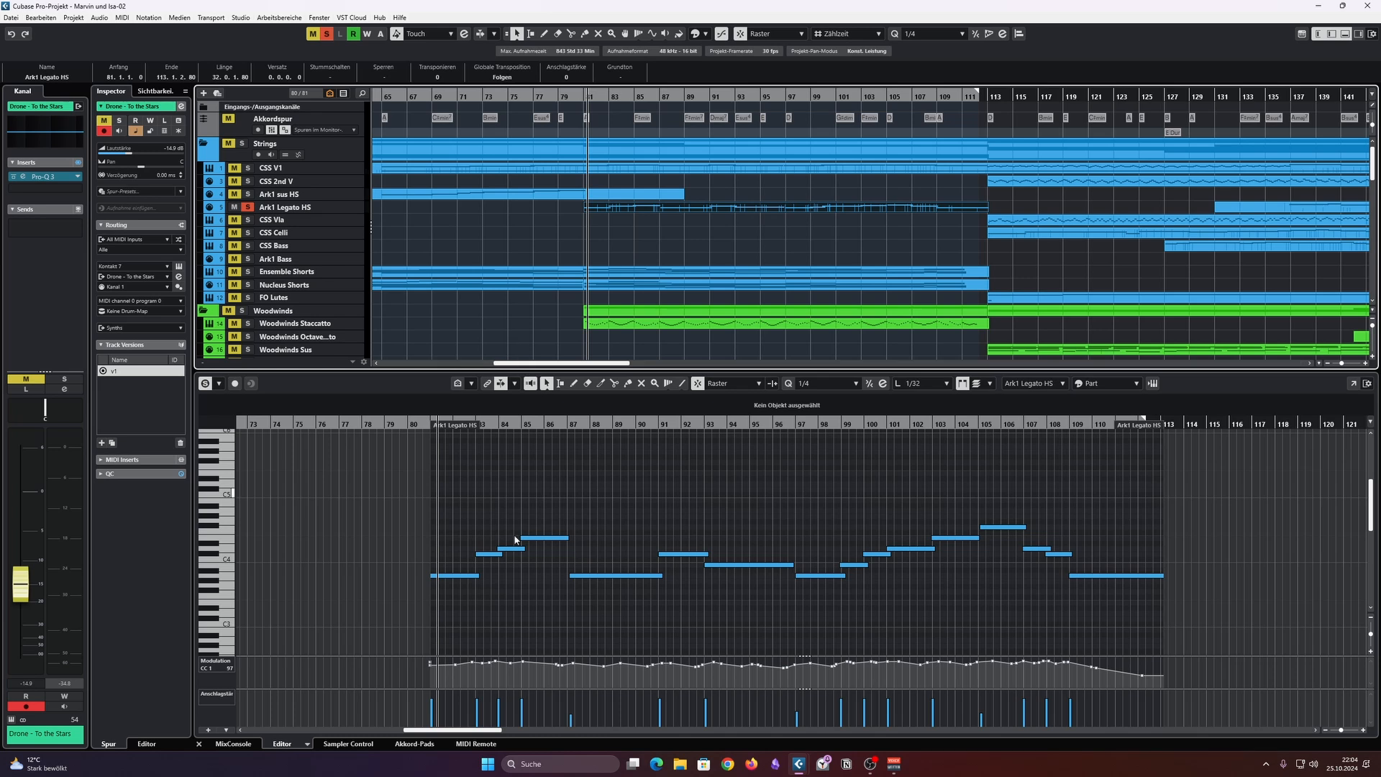
Step: Inspect the first Ark1 Legato HS note at bar 81, and display the CSS V1 part alongside it to compare the two lines
click(471, 587)
click(471, 575)
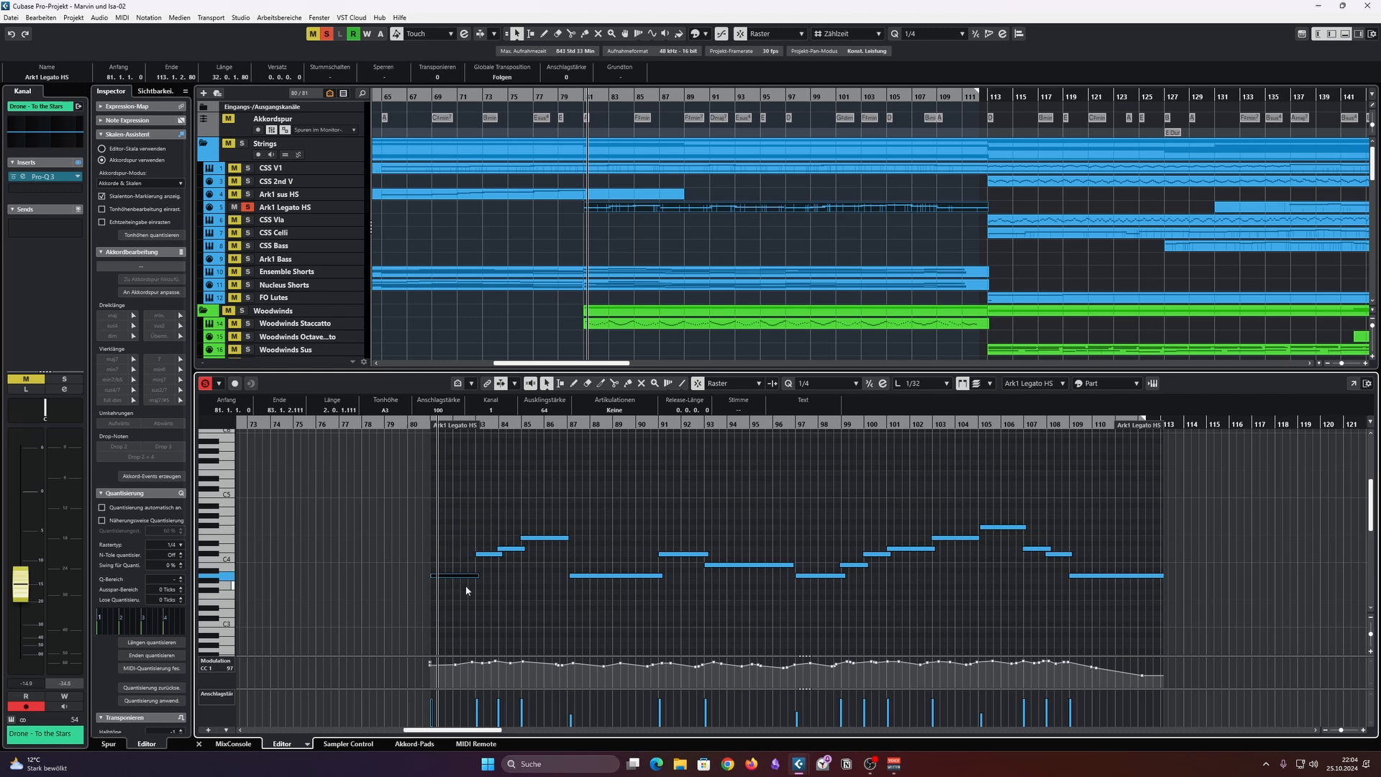
click(494, 509)
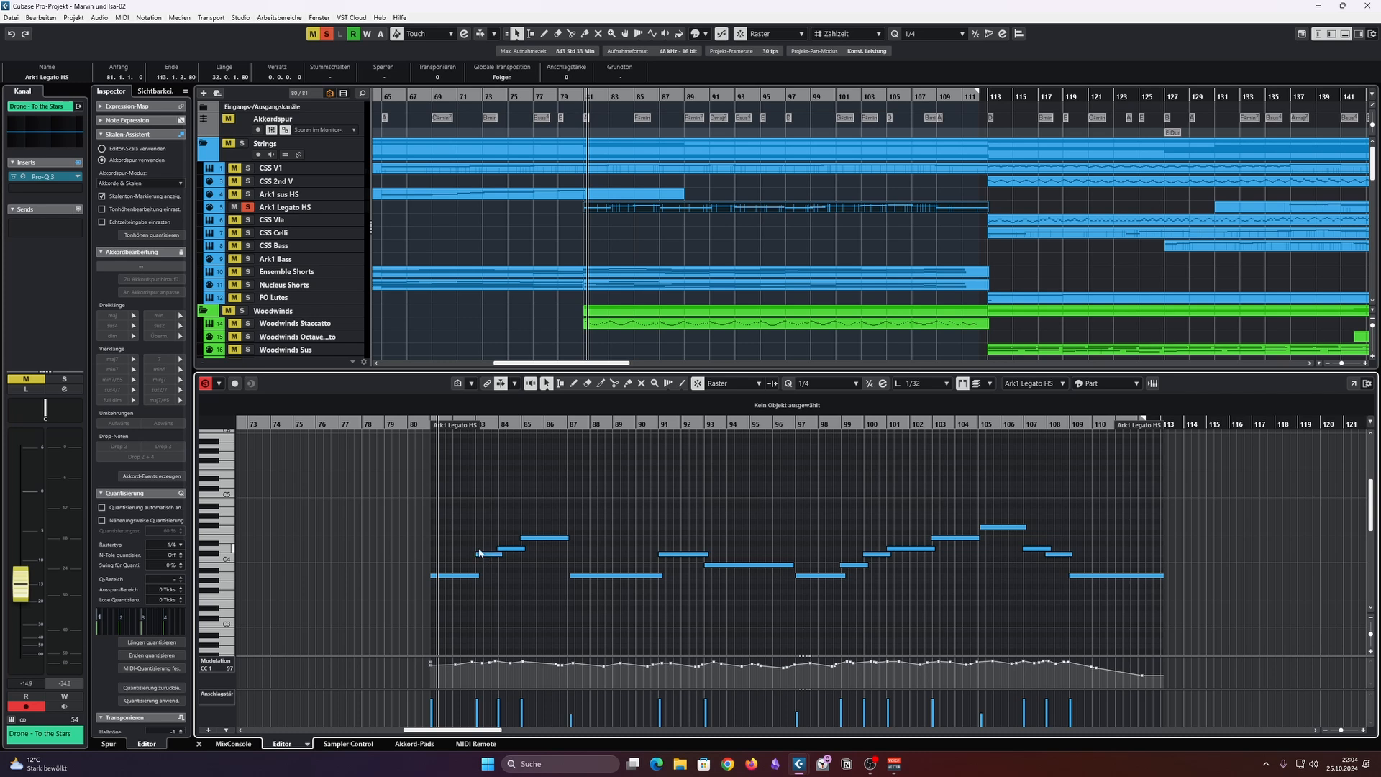
shift+click(712, 168)
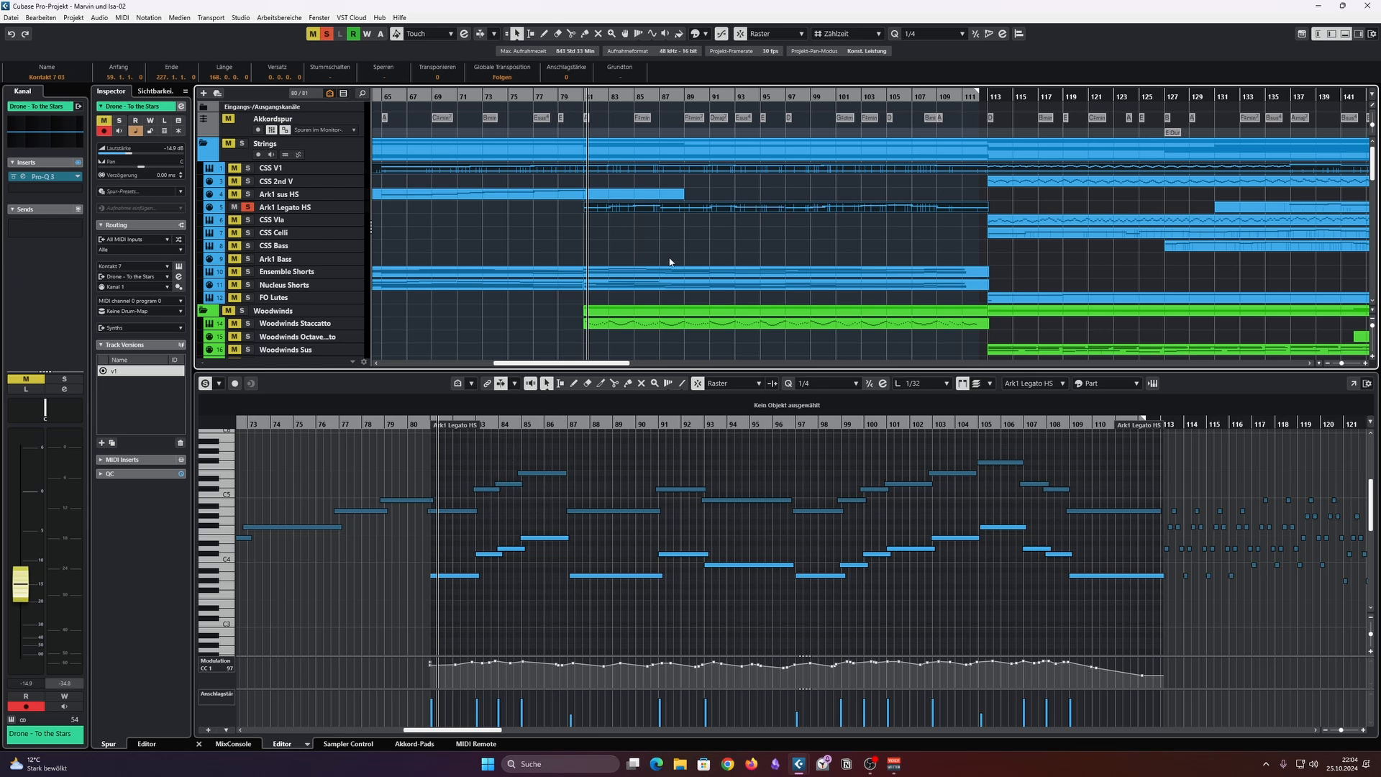
click(688, 224)
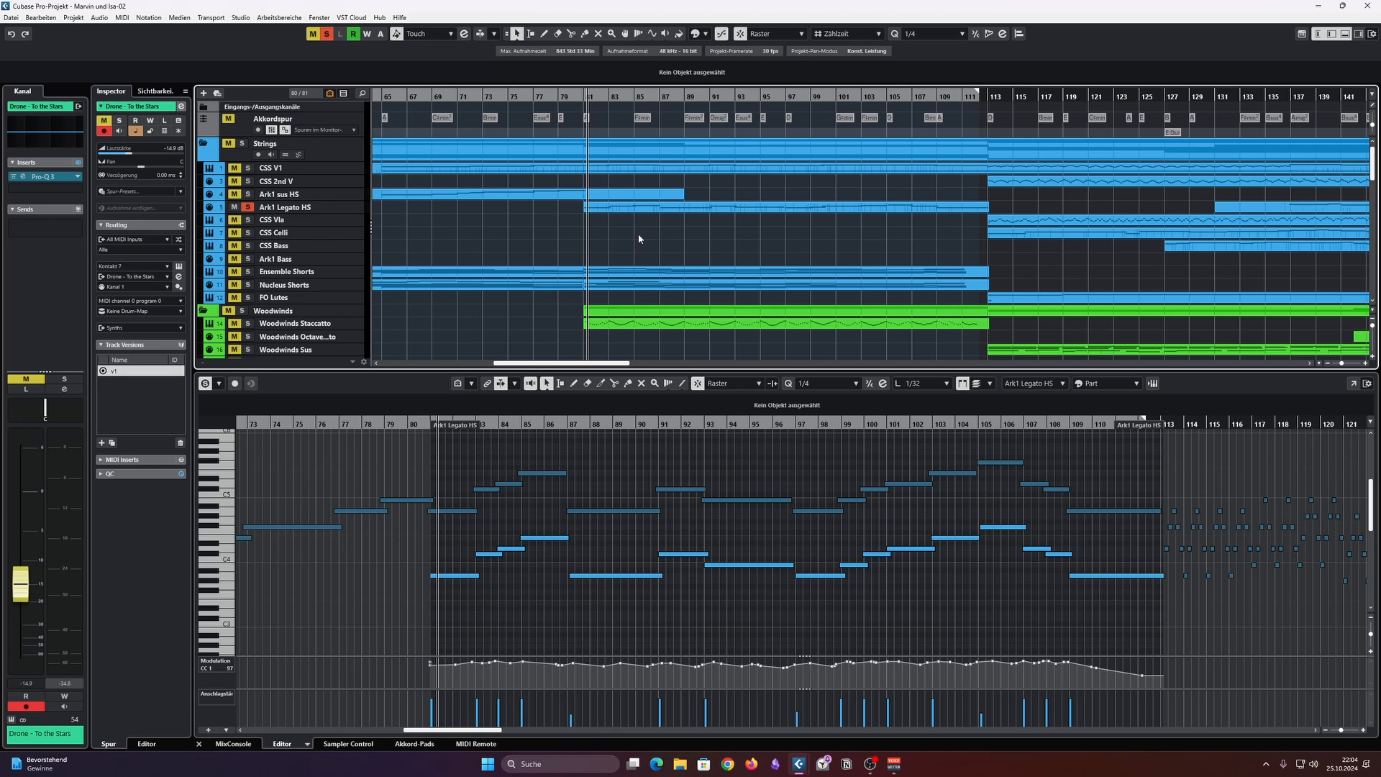
Step: Deactivate all solos and open the Nucleus Shorts part to examine its notes on both sides of bar 81
click(326, 36)
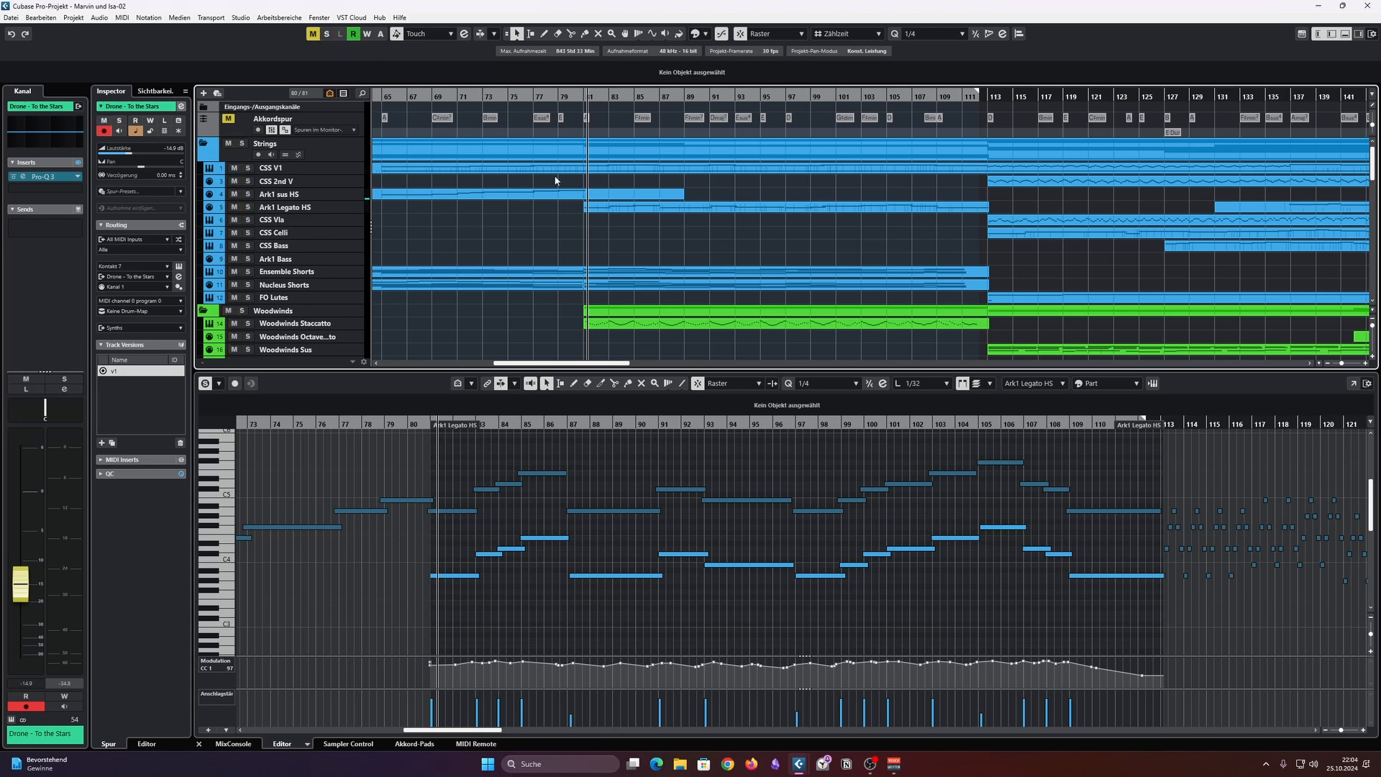
click(630, 280)
scroll(892, 550, down, 2)
scroll(896, 551, right, 3)
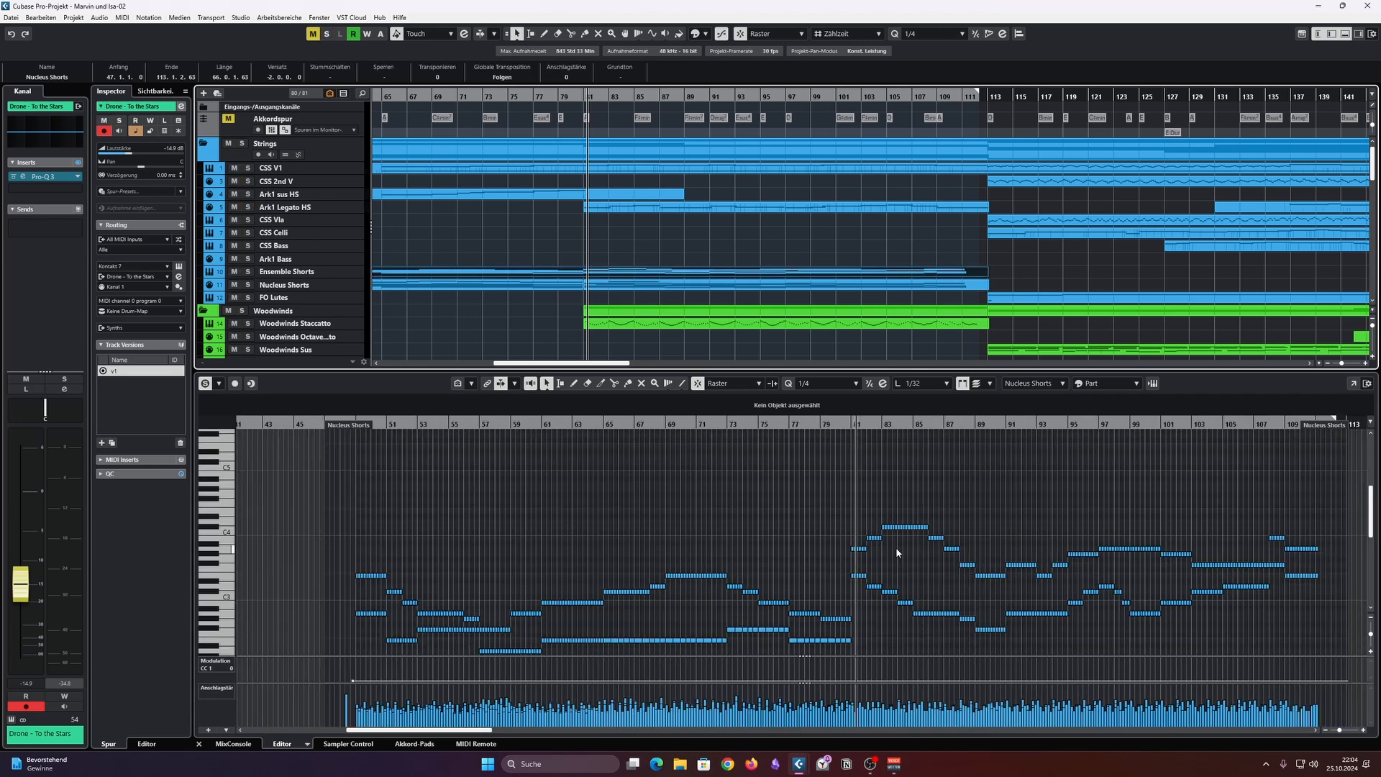
scroll(852, 518, down, 2)
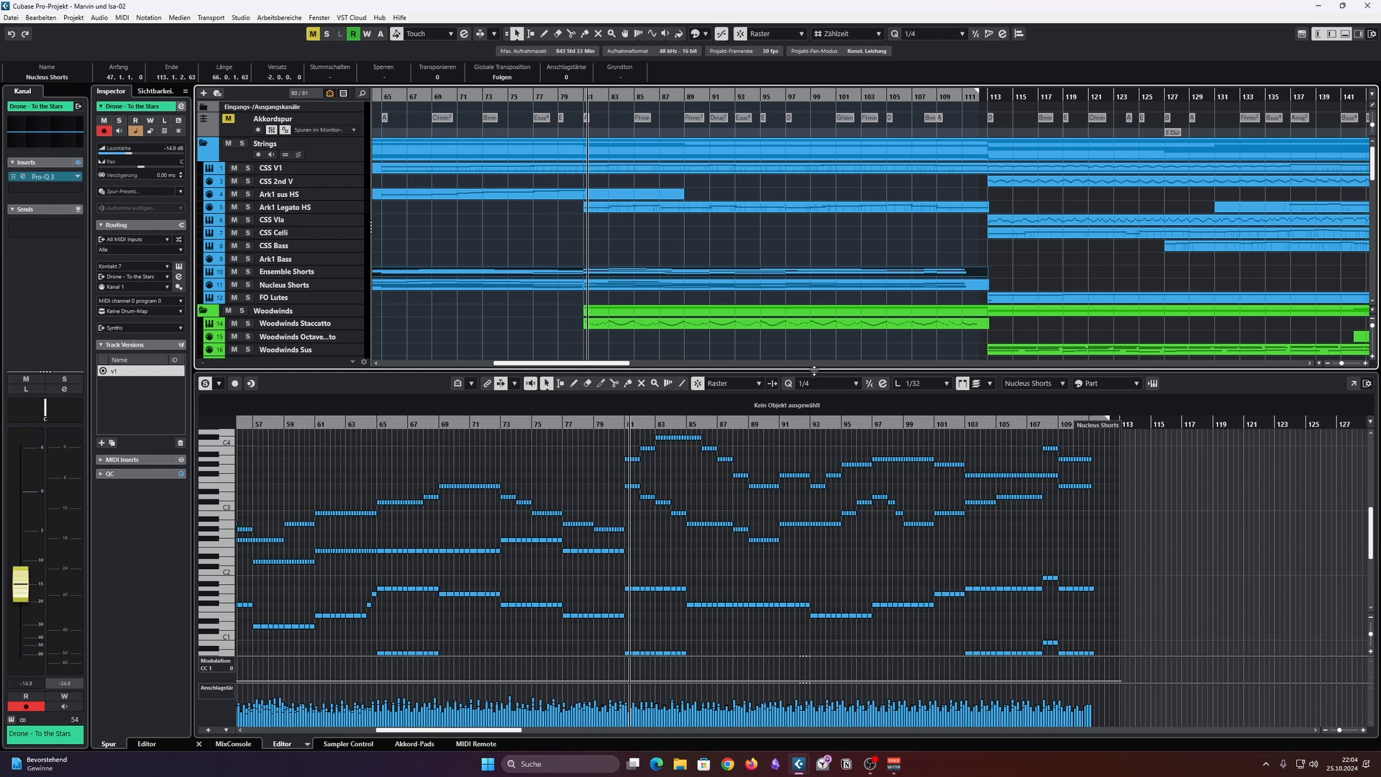
Step: Examine the Nucleus Shorts lines from bar 81 in an enlarged editor, and compare them with the CSS V1 melody
drag(814, 370, 796, 176)
scroll(775, 325, up, 2)
scroll(773, 342, right, 2)
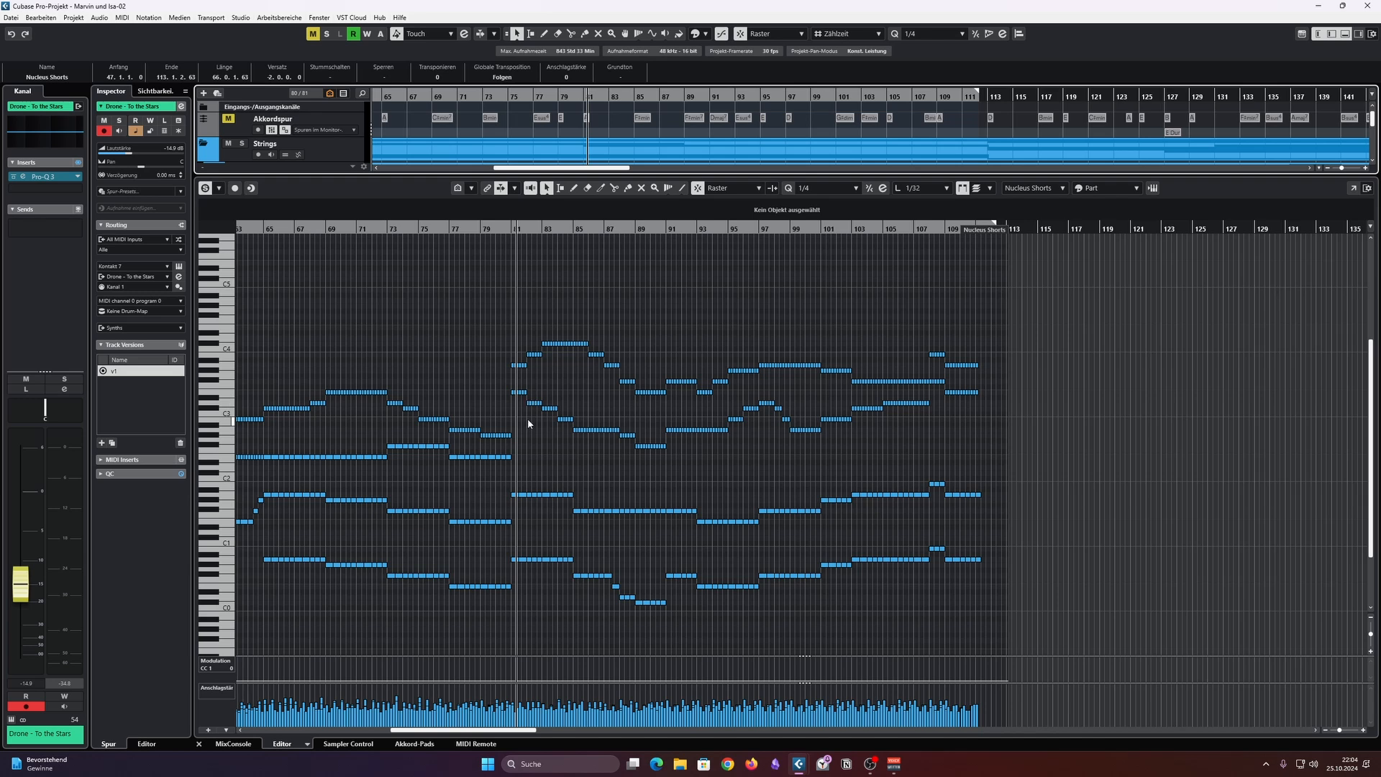
scroll(528, 417, up, 2)
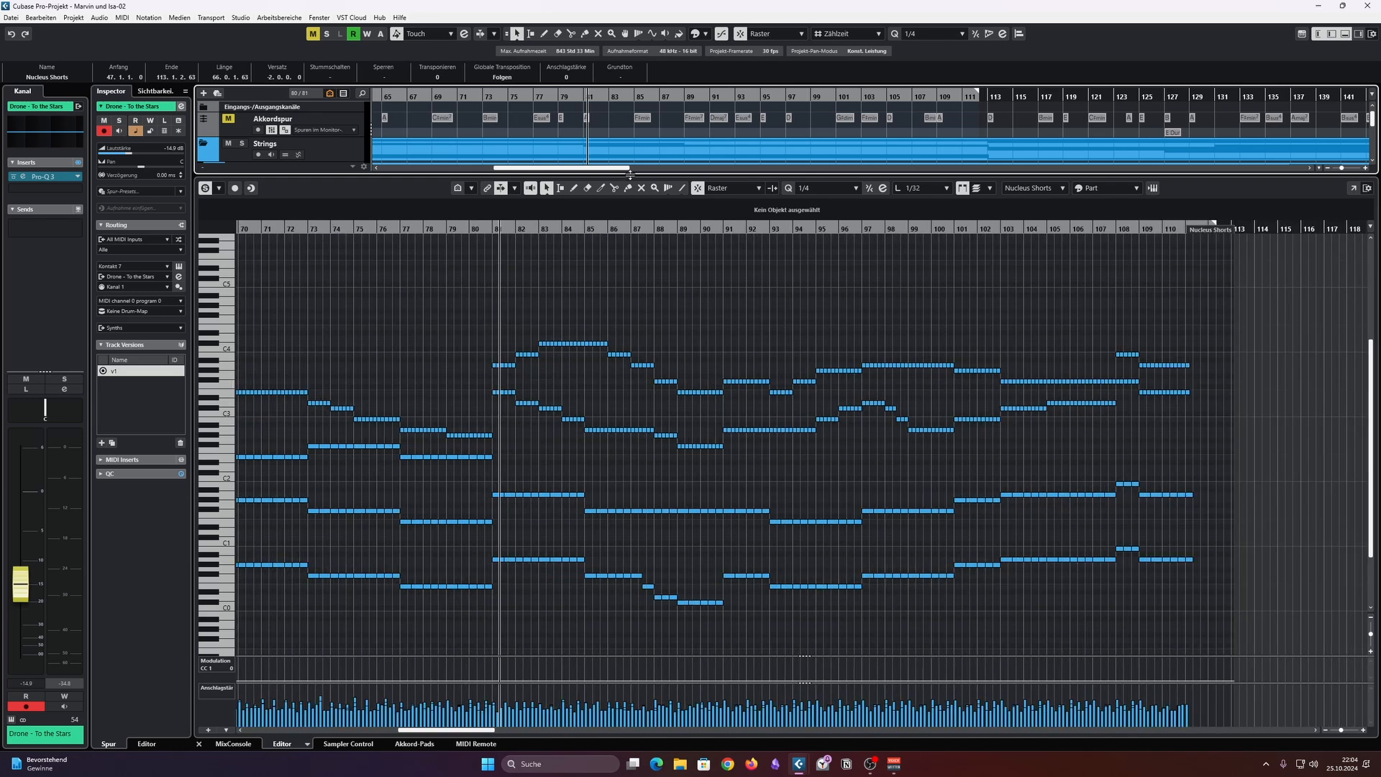
drag(630, 172, 639, 319)
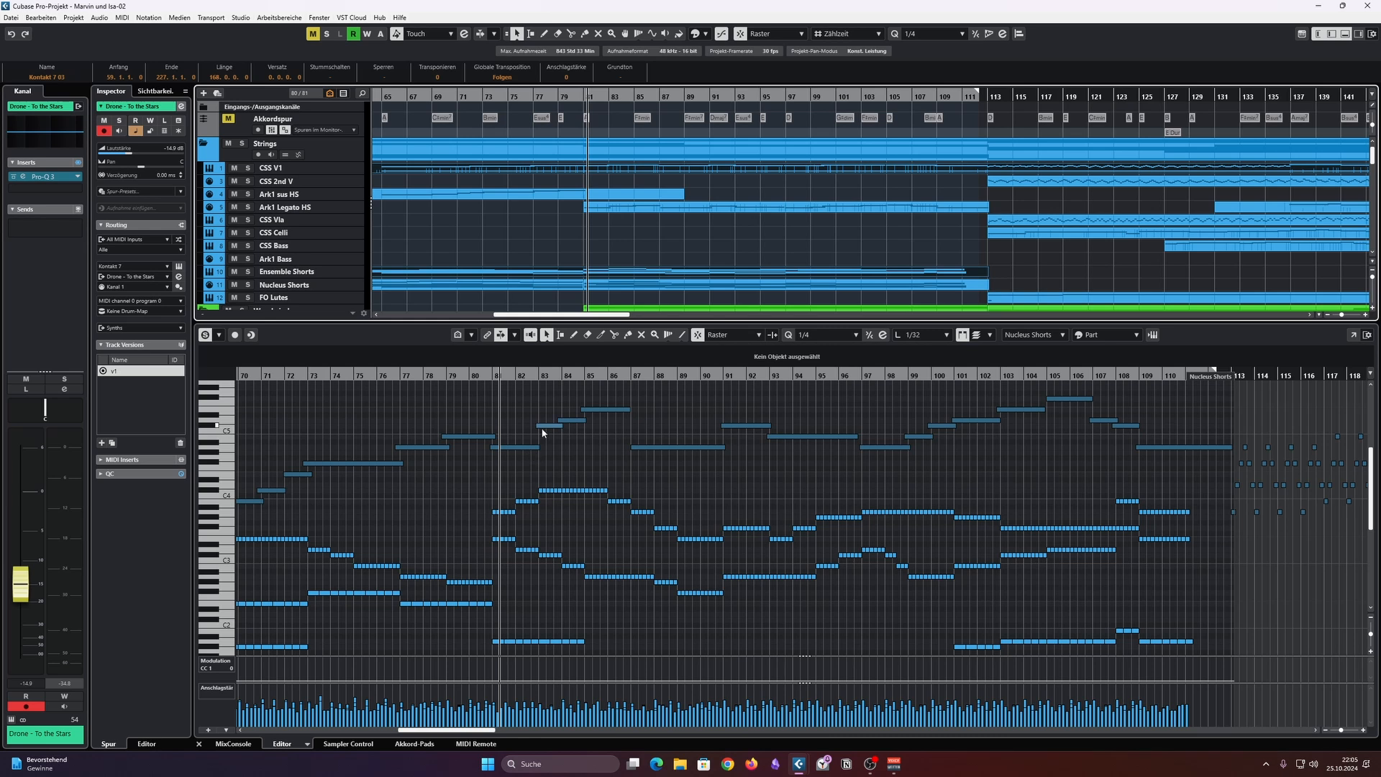
Step: Clear the part selection and open the Woodwinds Staccato part to examine its runs from bar 81
drag(594, 321, 594, 392)
click(657, 253)
click(658, 330)
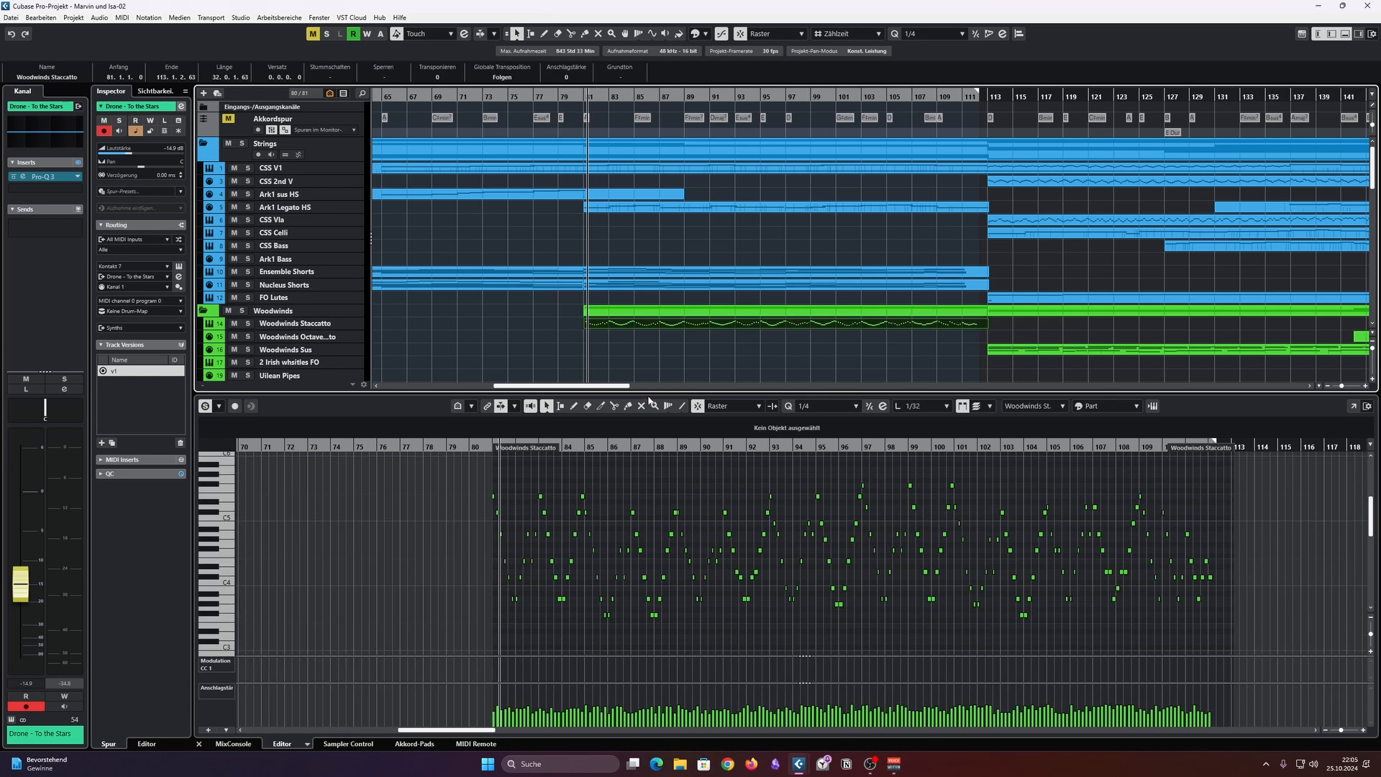
drag(650, 394, 649, 371)
ctrl+scroll(633, 449, up, 2)
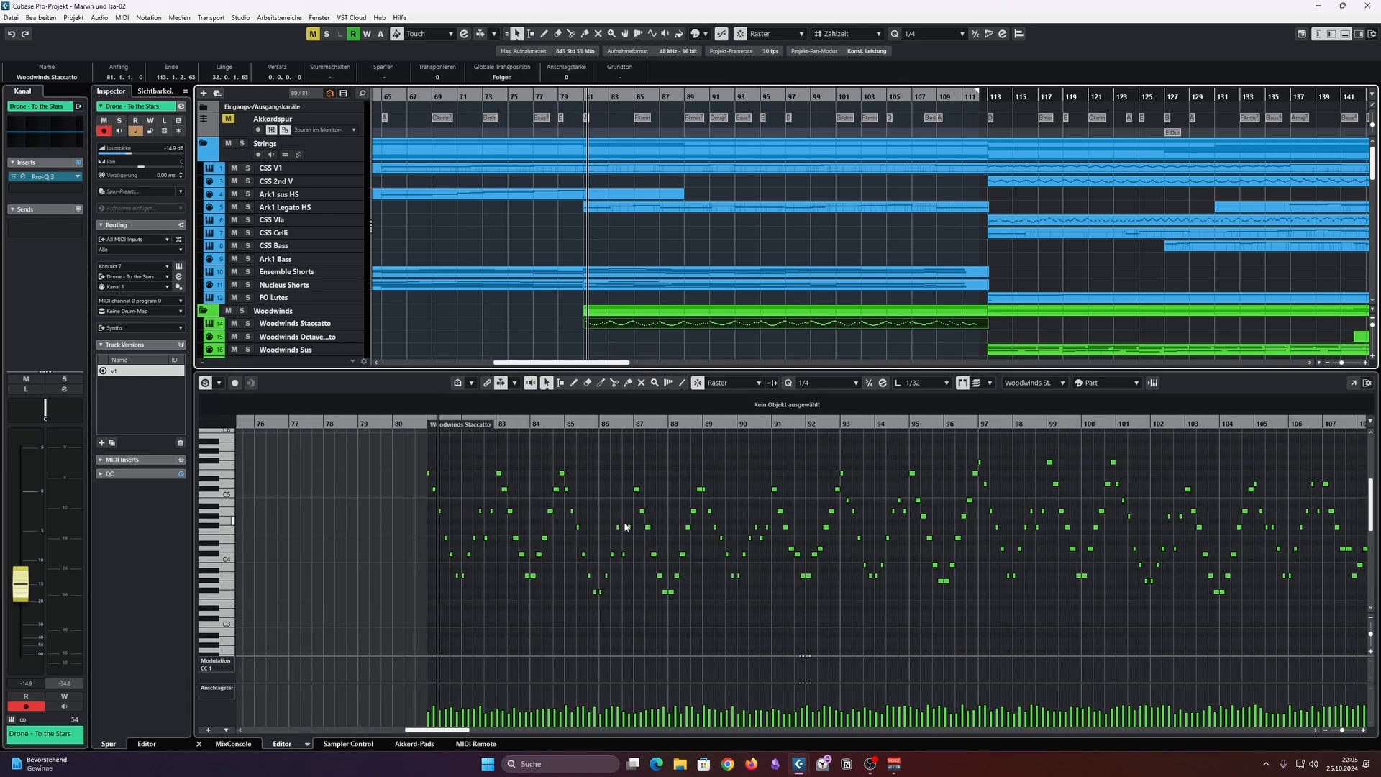
Step: Solo the Woodwinds Staccato track and play its part from bar 81
click(430, 423)
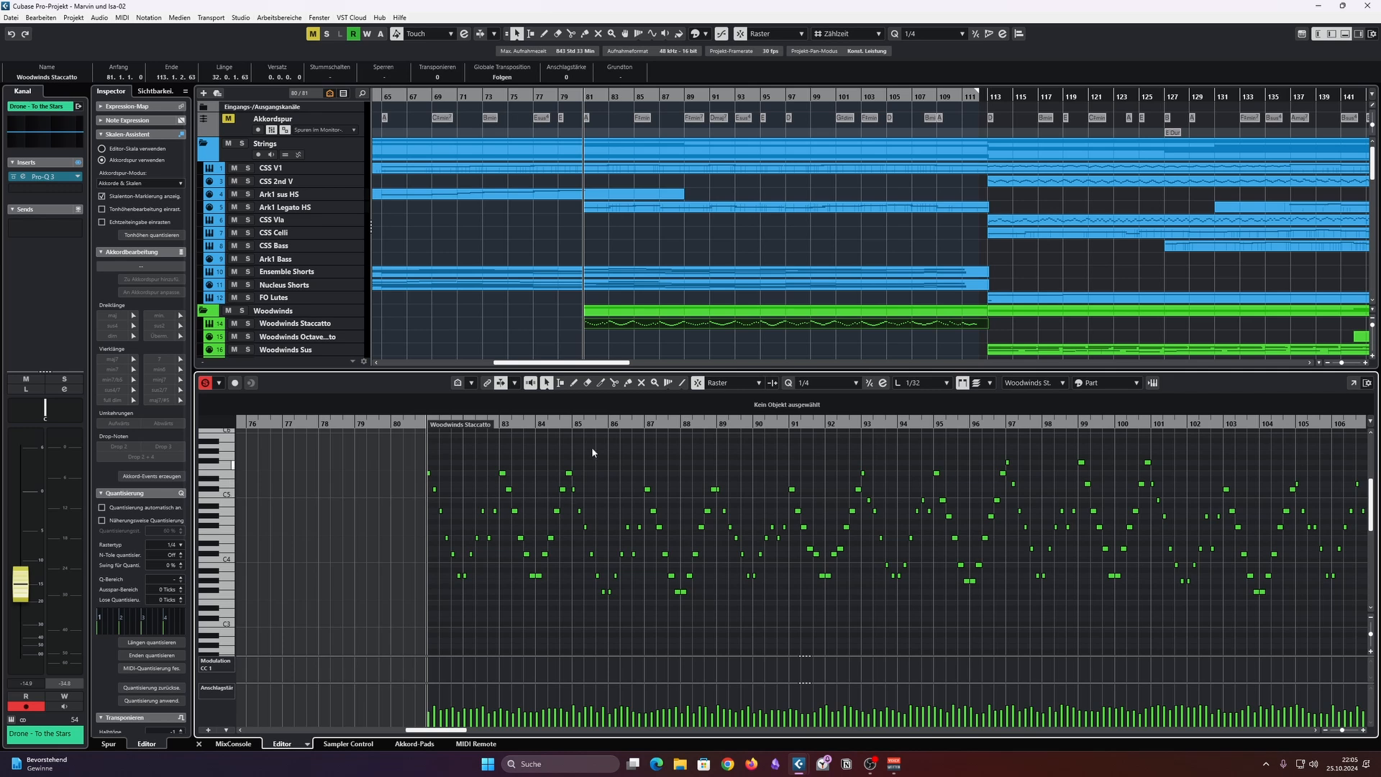
drag(620, 369, 619, 375)
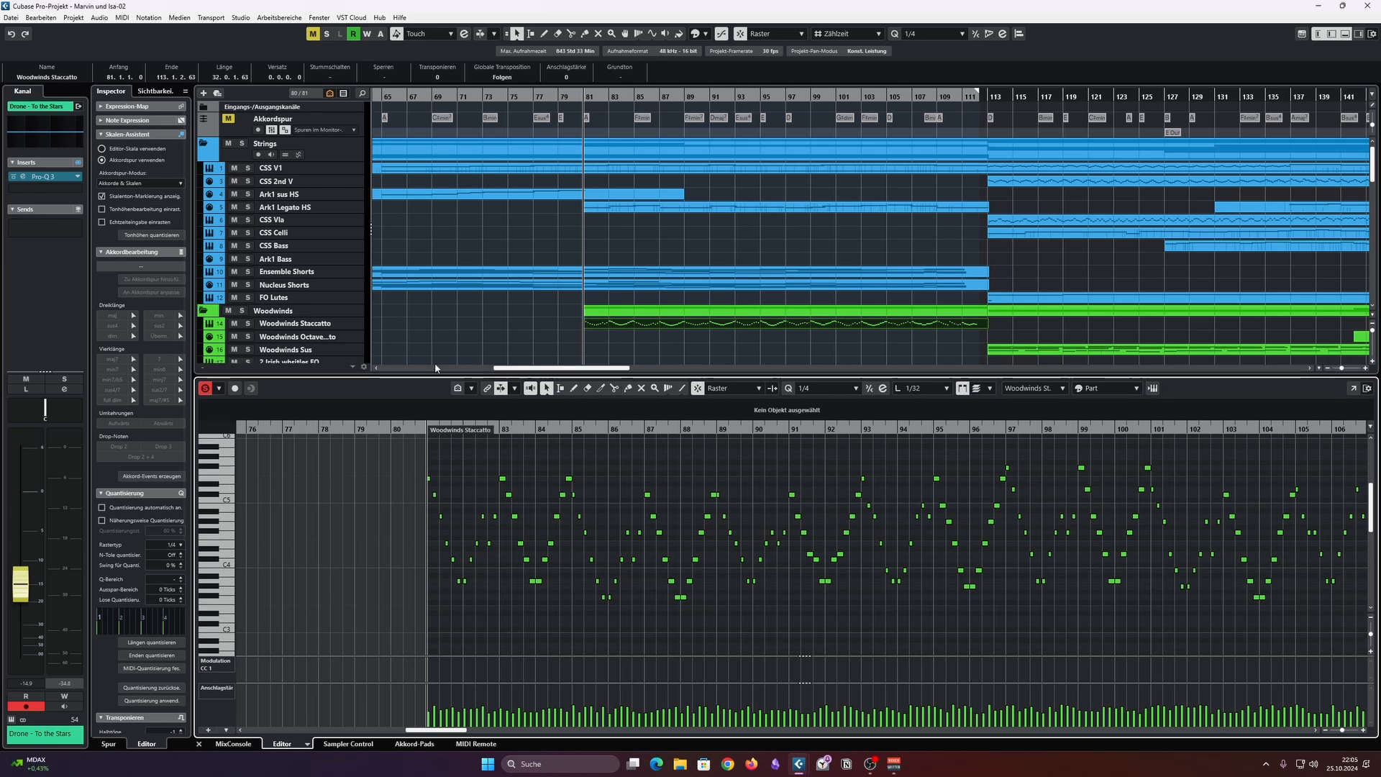
scroll(455, 295, down, 2)
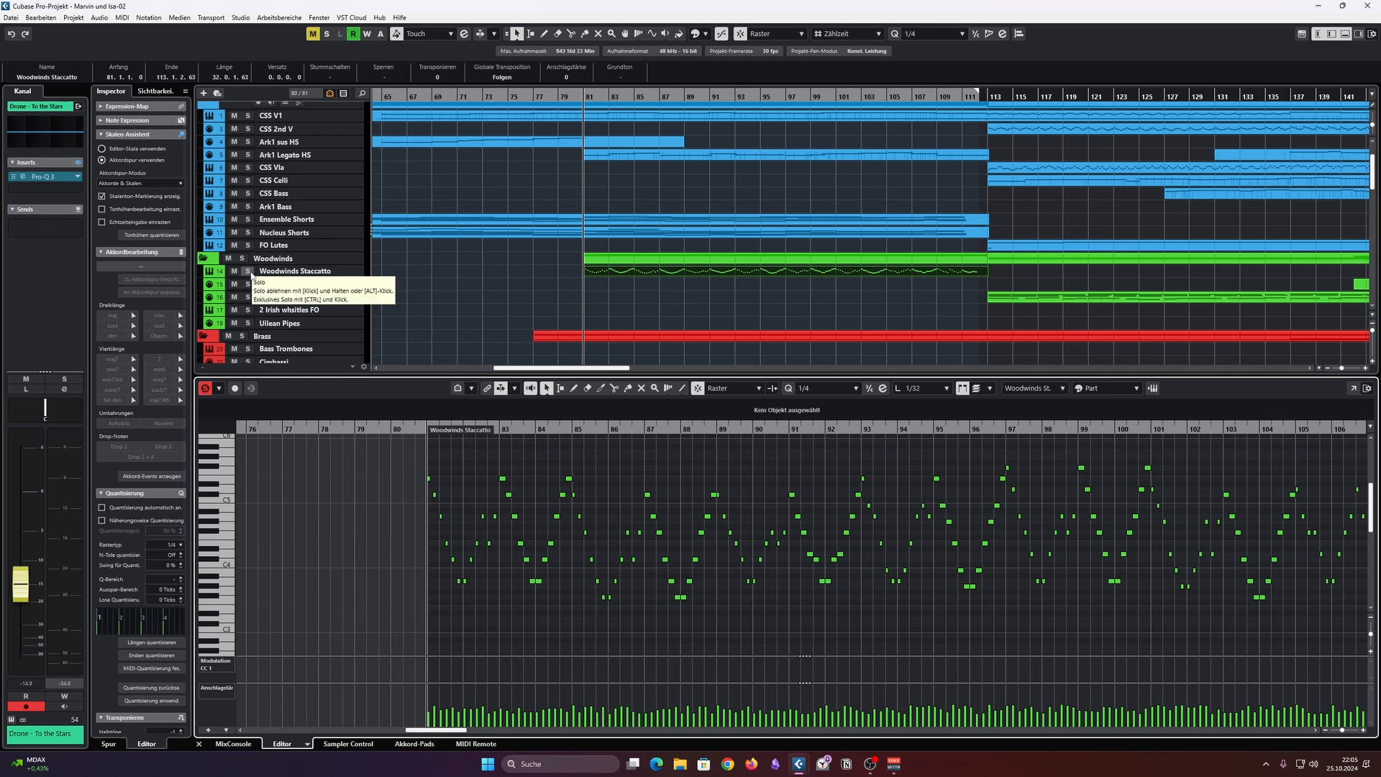
click(248, 271)
key(space)
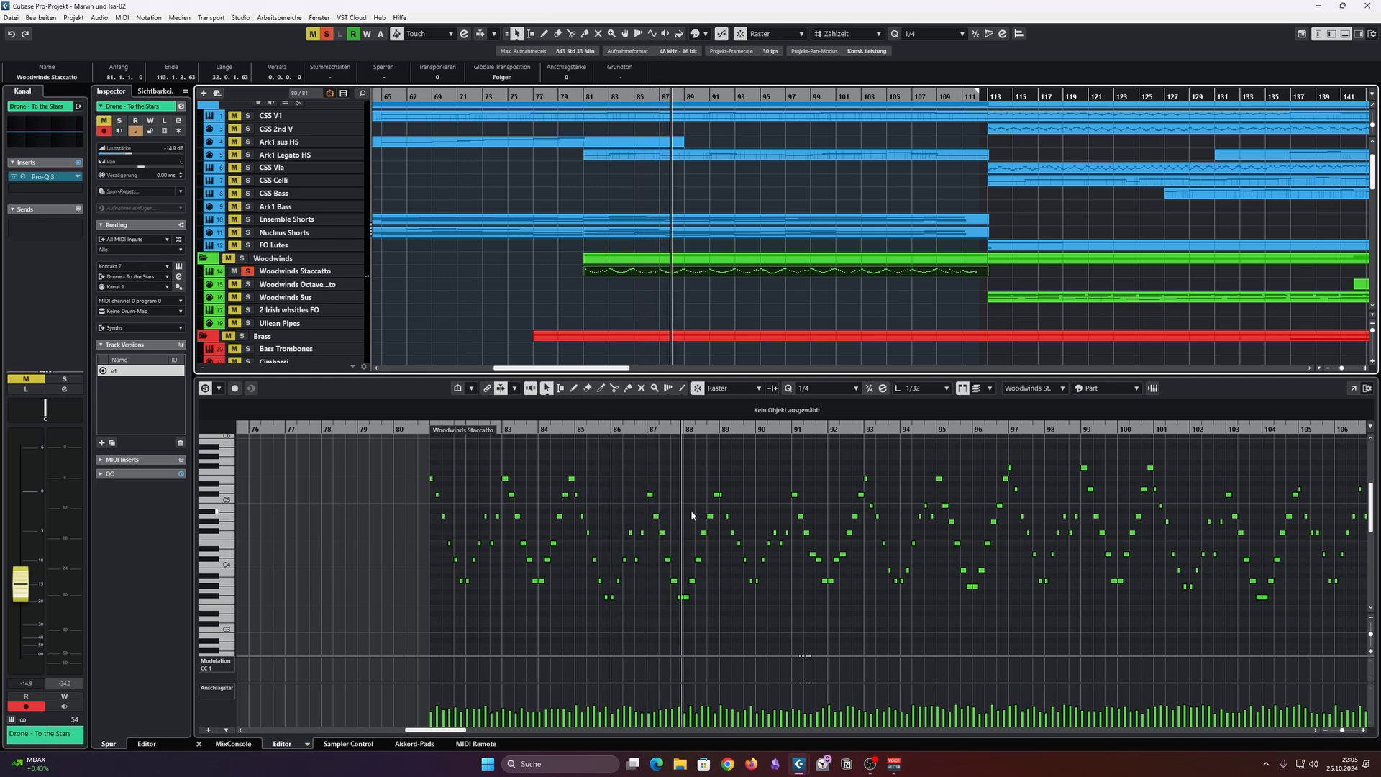
key(space)
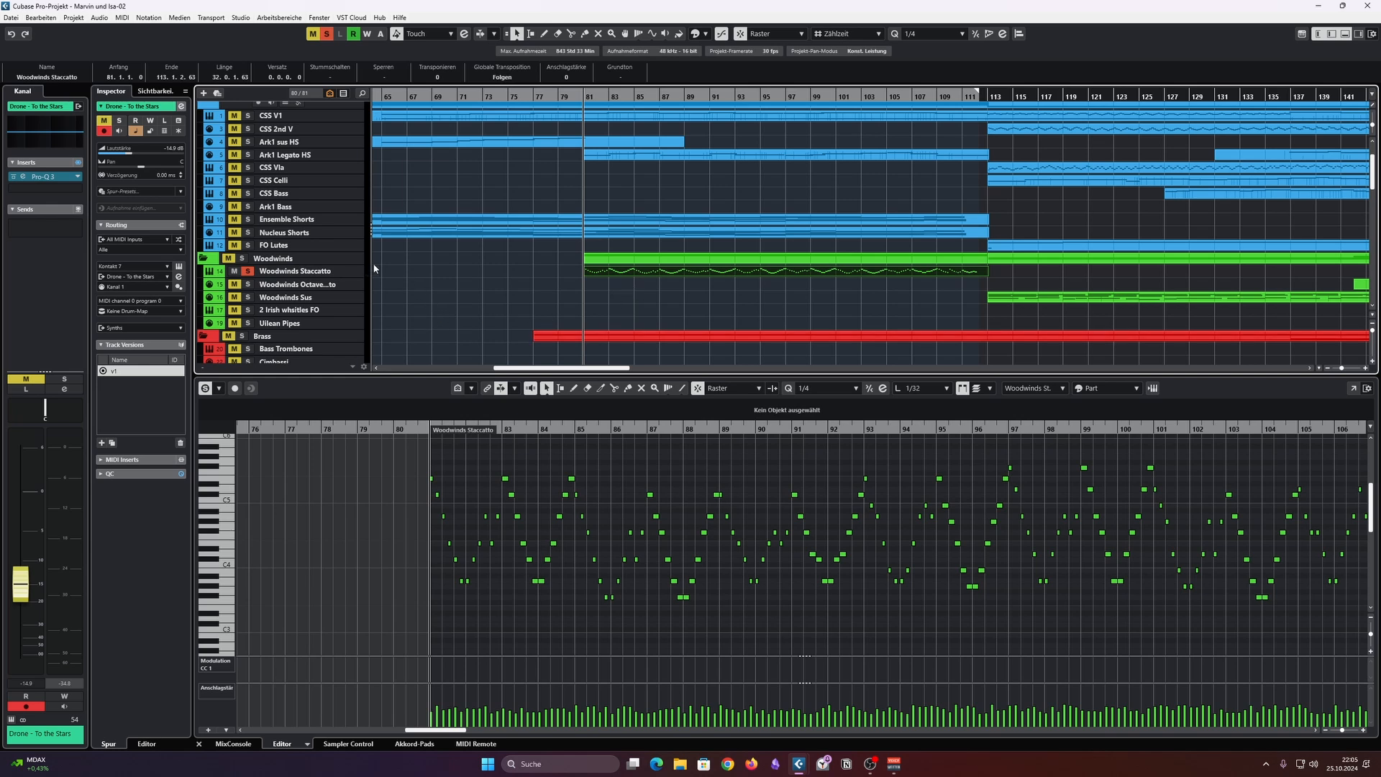
Step: Inspect the individual notes of the first Woodwinds Staccato run from bar 81 to the start of bar 82
scroll(449, 496, up, 4)
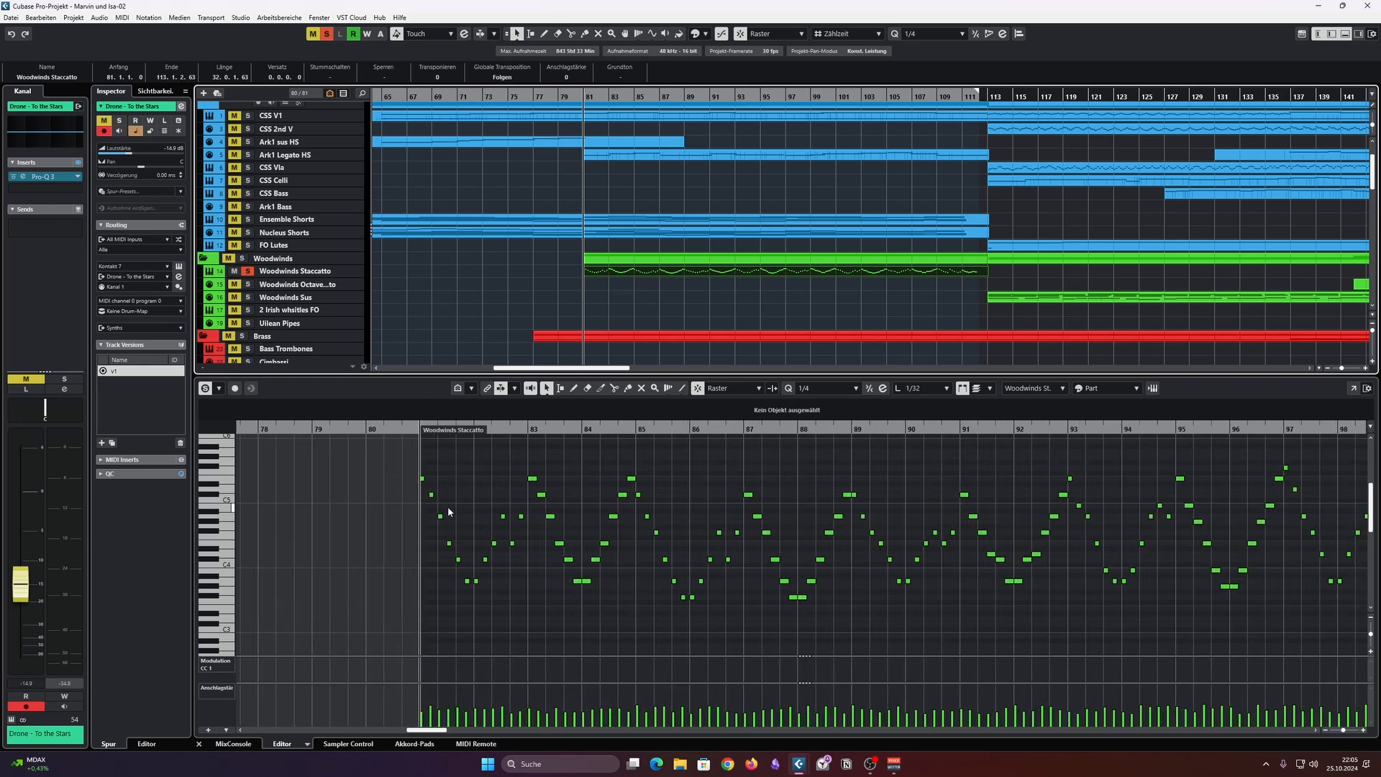
click(413, 487)
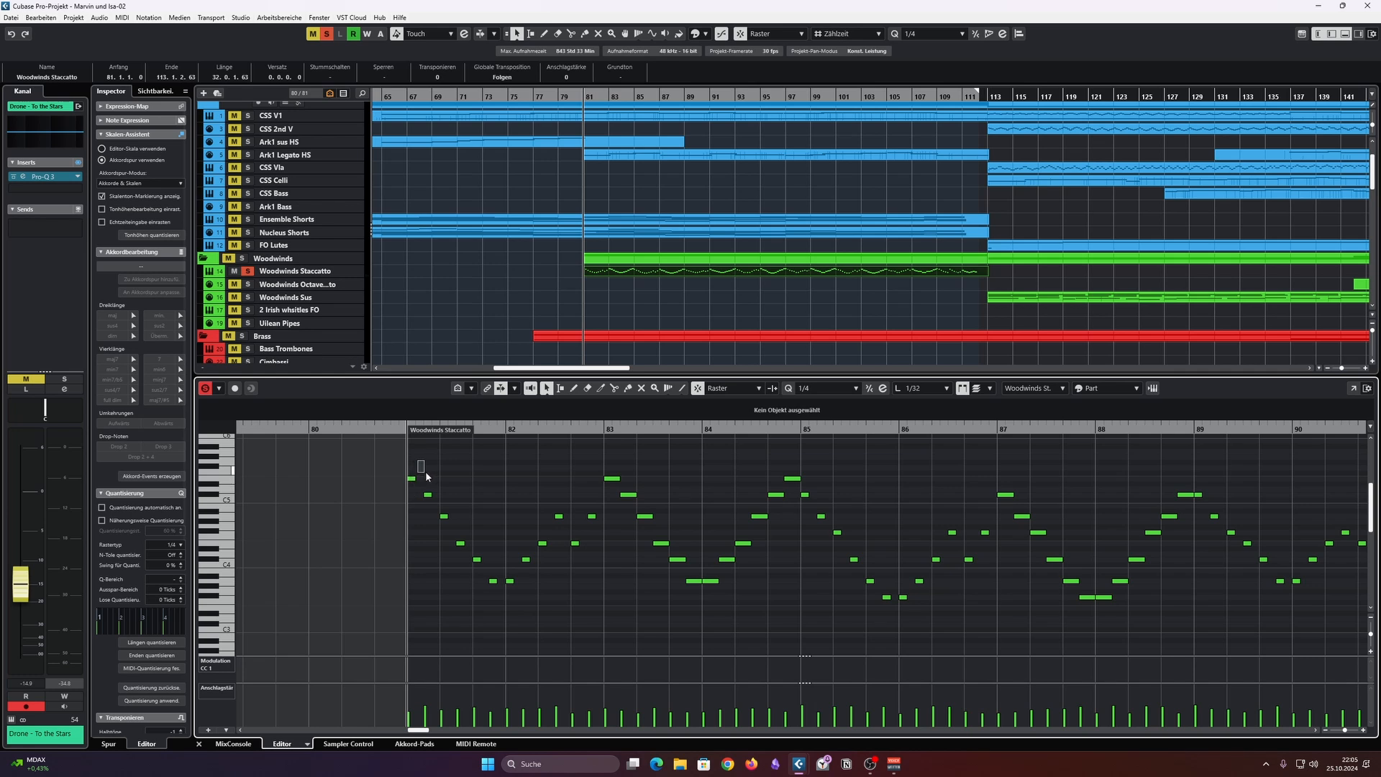
click(412, 479)
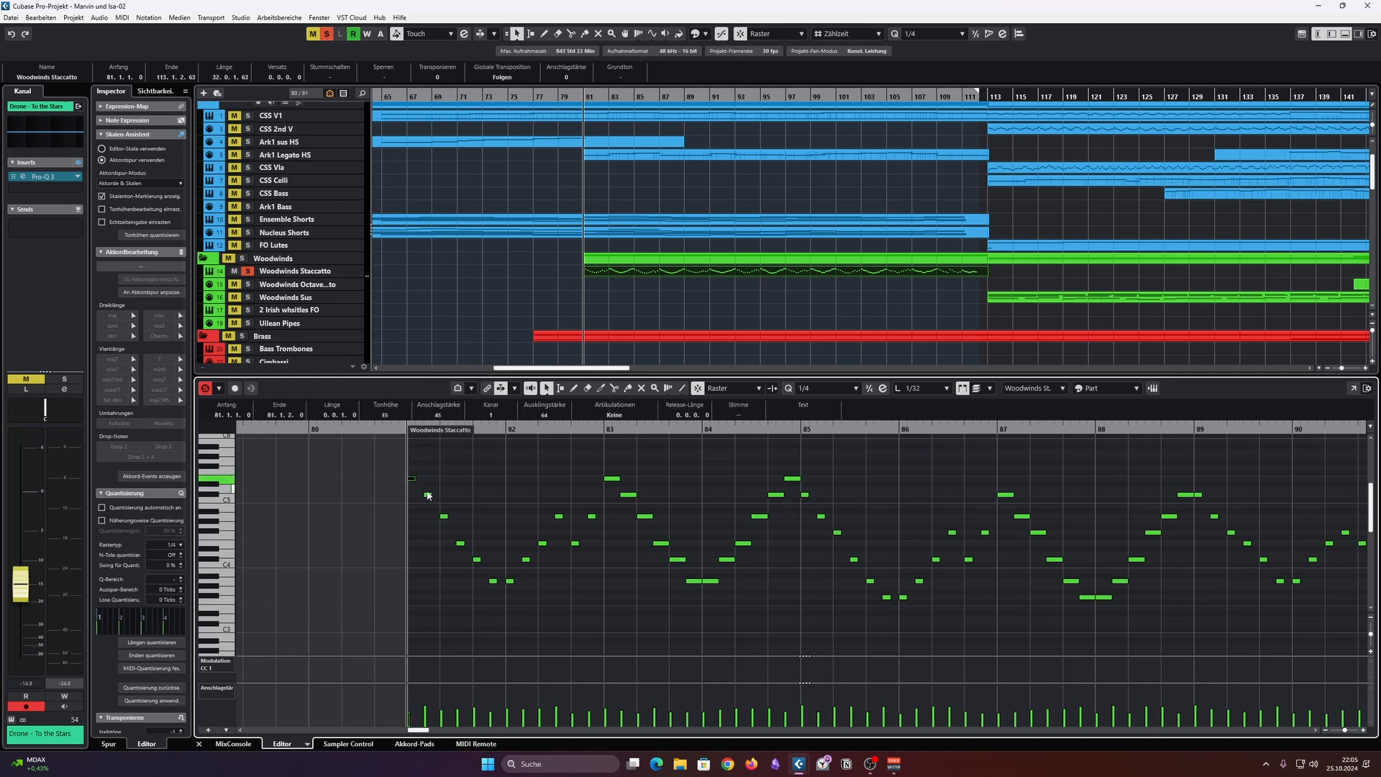
click(427, 494)
click(412, 480)
click(491, 624)
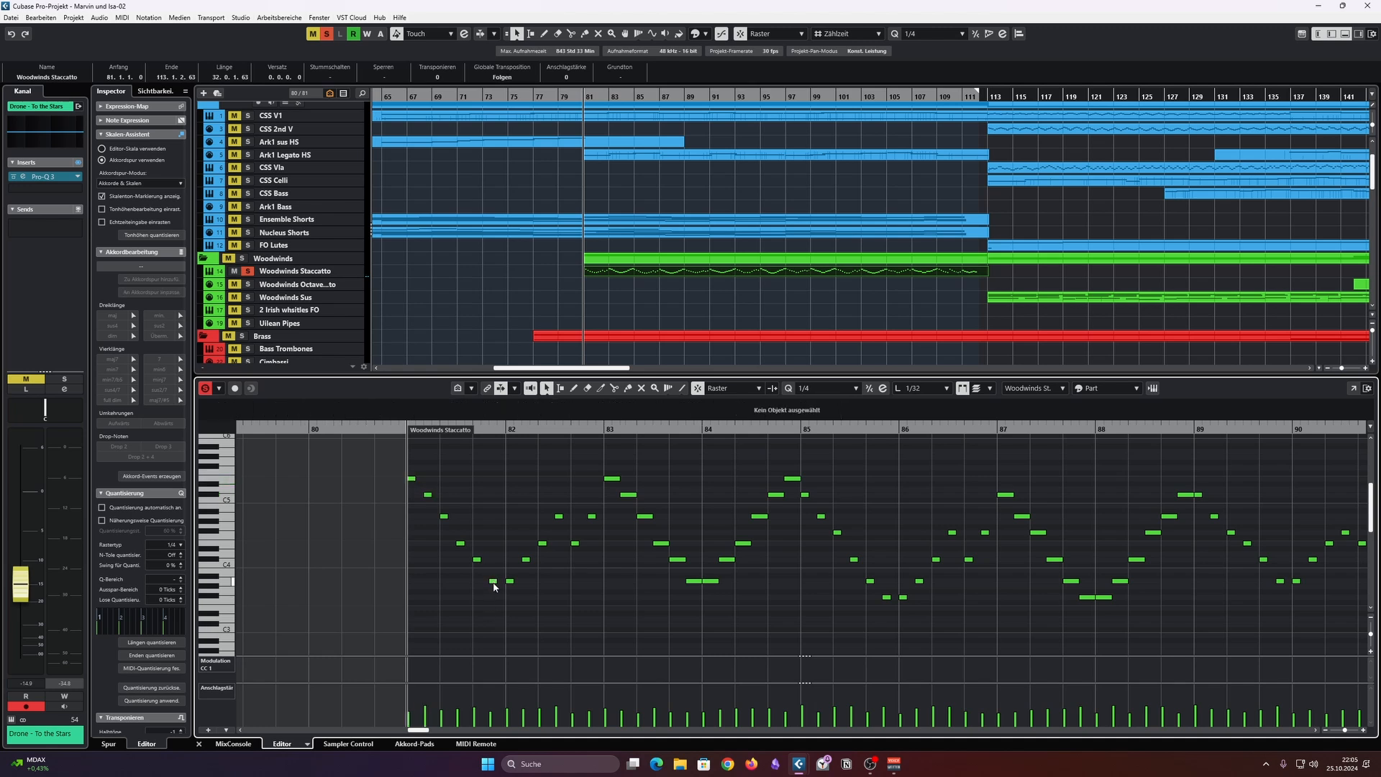
click(493, 582)
click(510, 582)
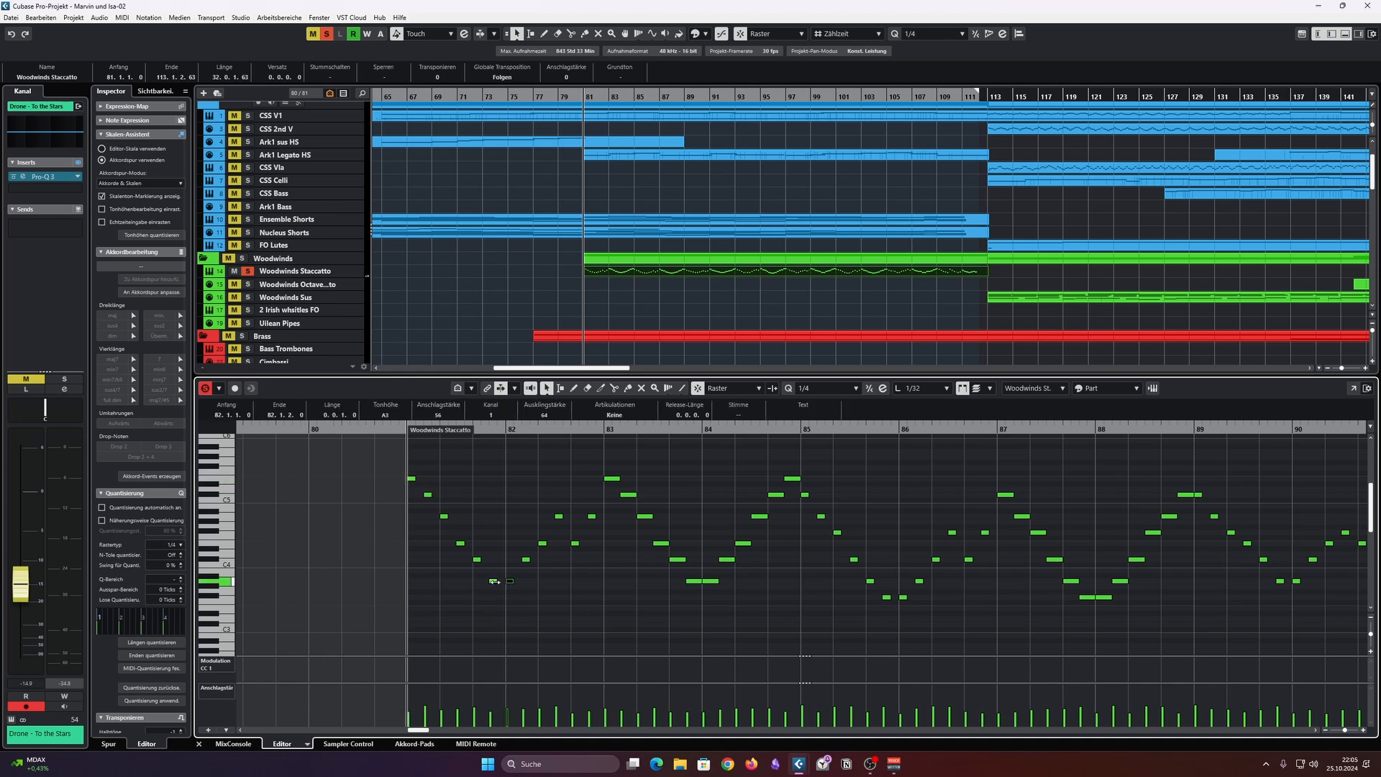
click(494, 581)
click(477, 559)
click(461, 543)
Step: Examine the register below the Woodwinds Staccato run, and audition a low key between C2 and C3
scroll(549, 585, down, 1)
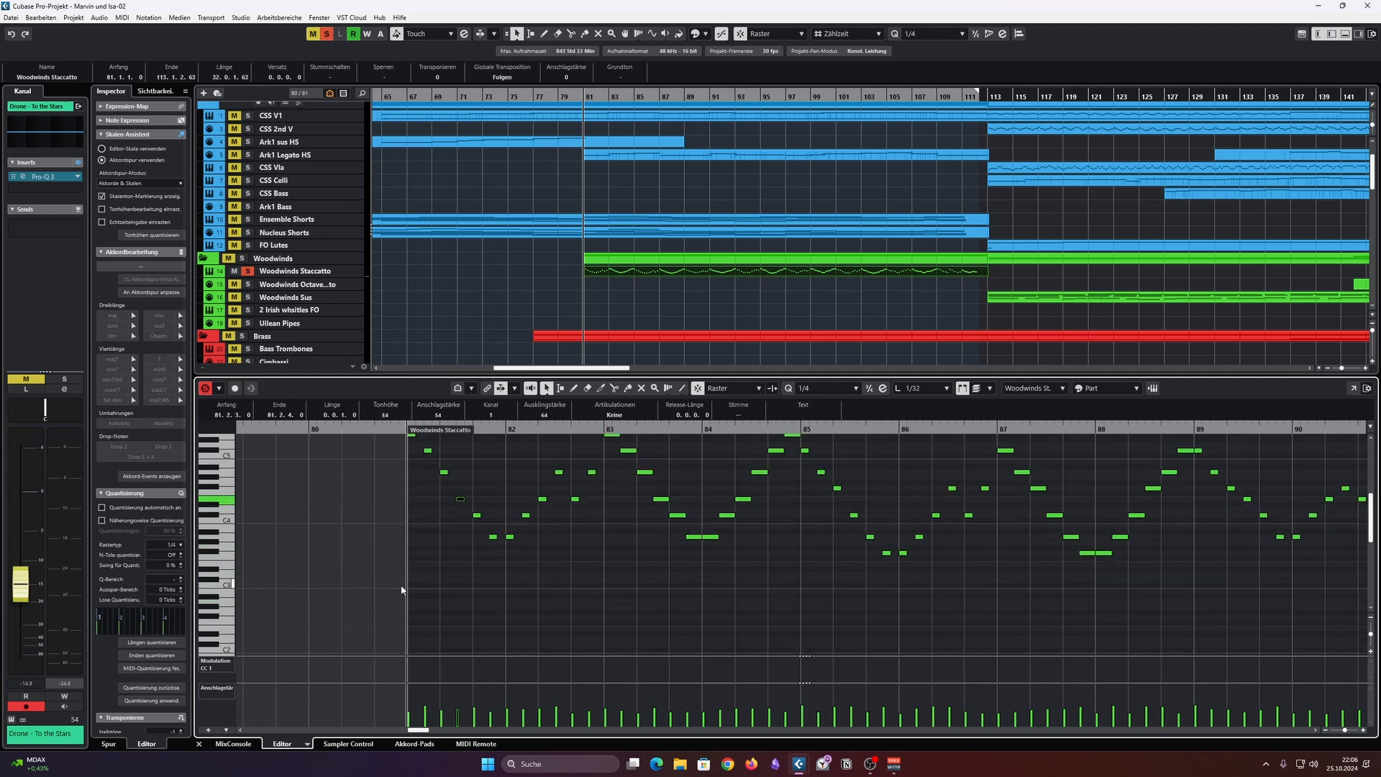
scroll(432, 591, down, 1)
ctrl+scroll(610, 567, down, 1)
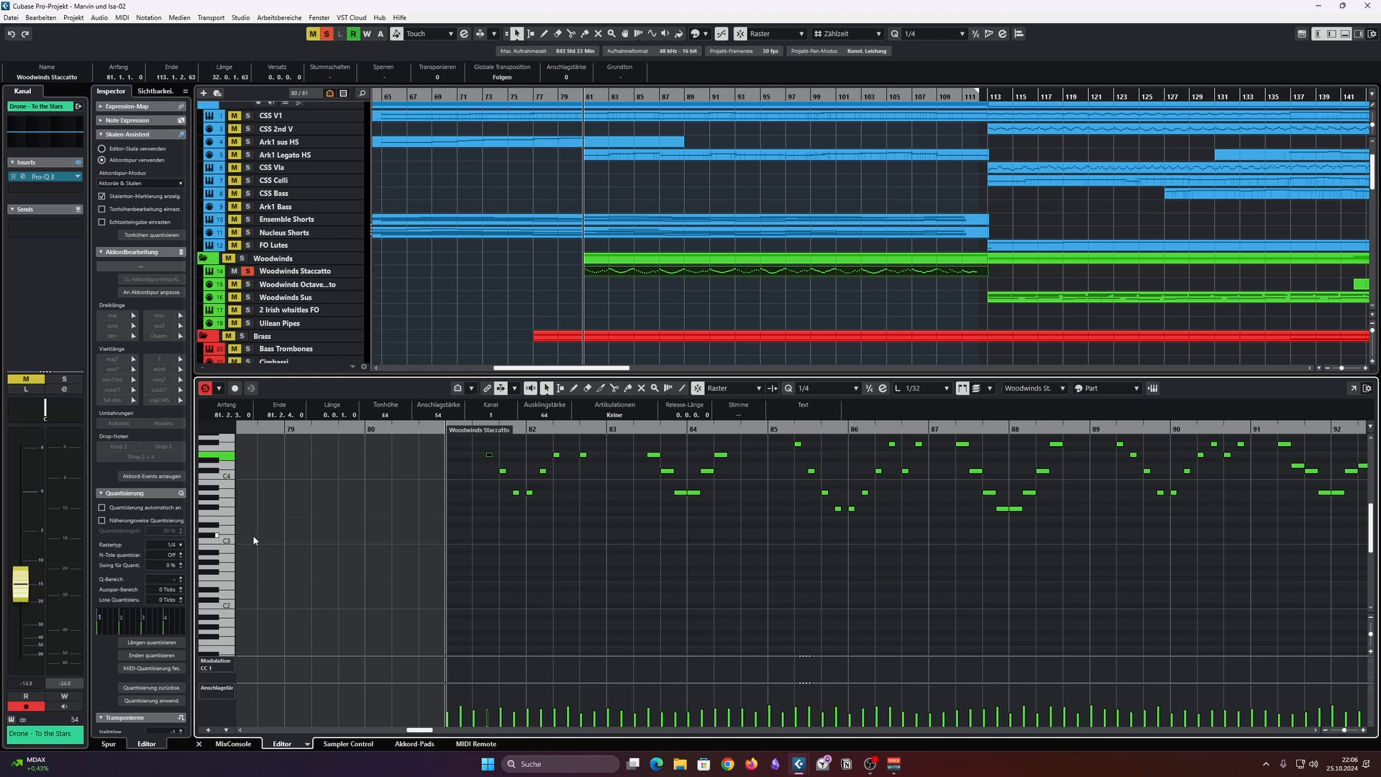
click(226, 581)
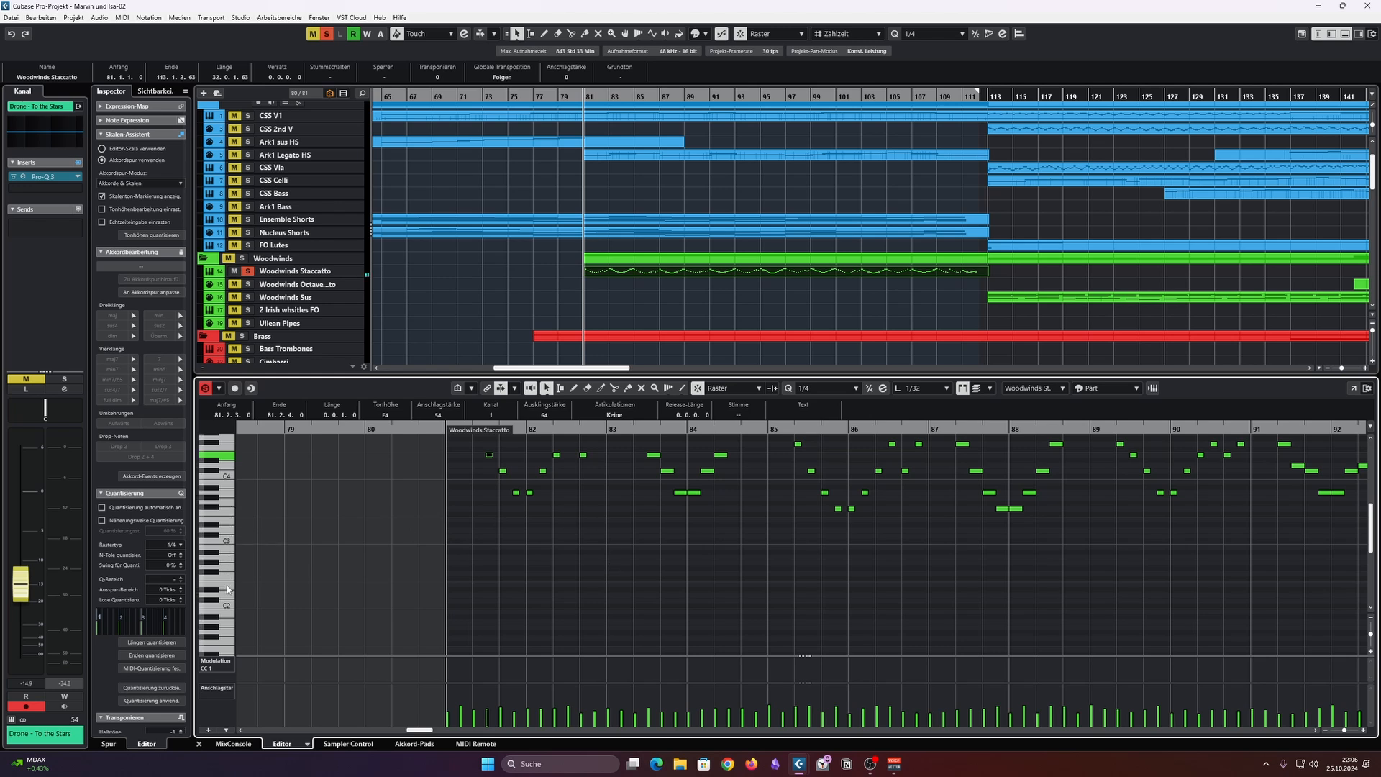
scroll(230, 620, down, 1)
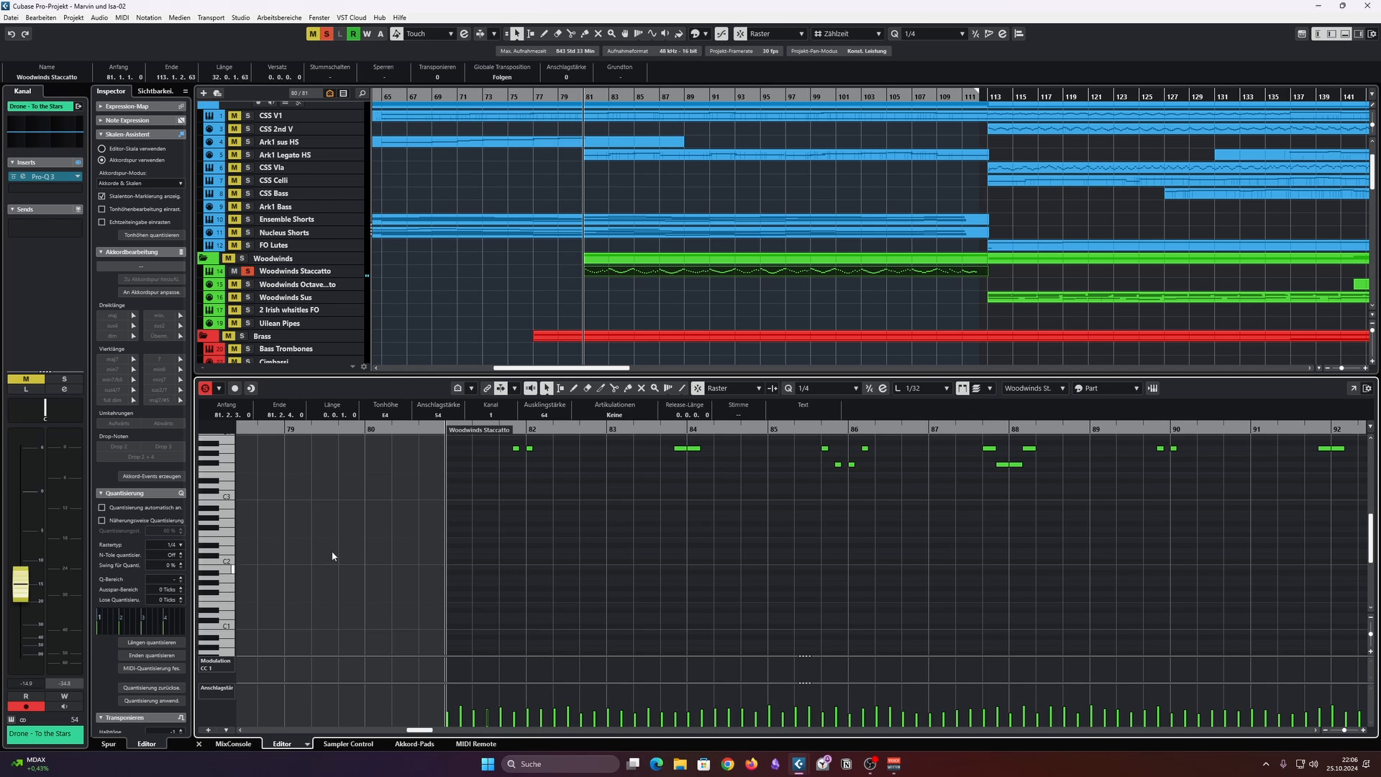
scroll(465, 559, up, 2)
scroll(615, 560, down, 2)
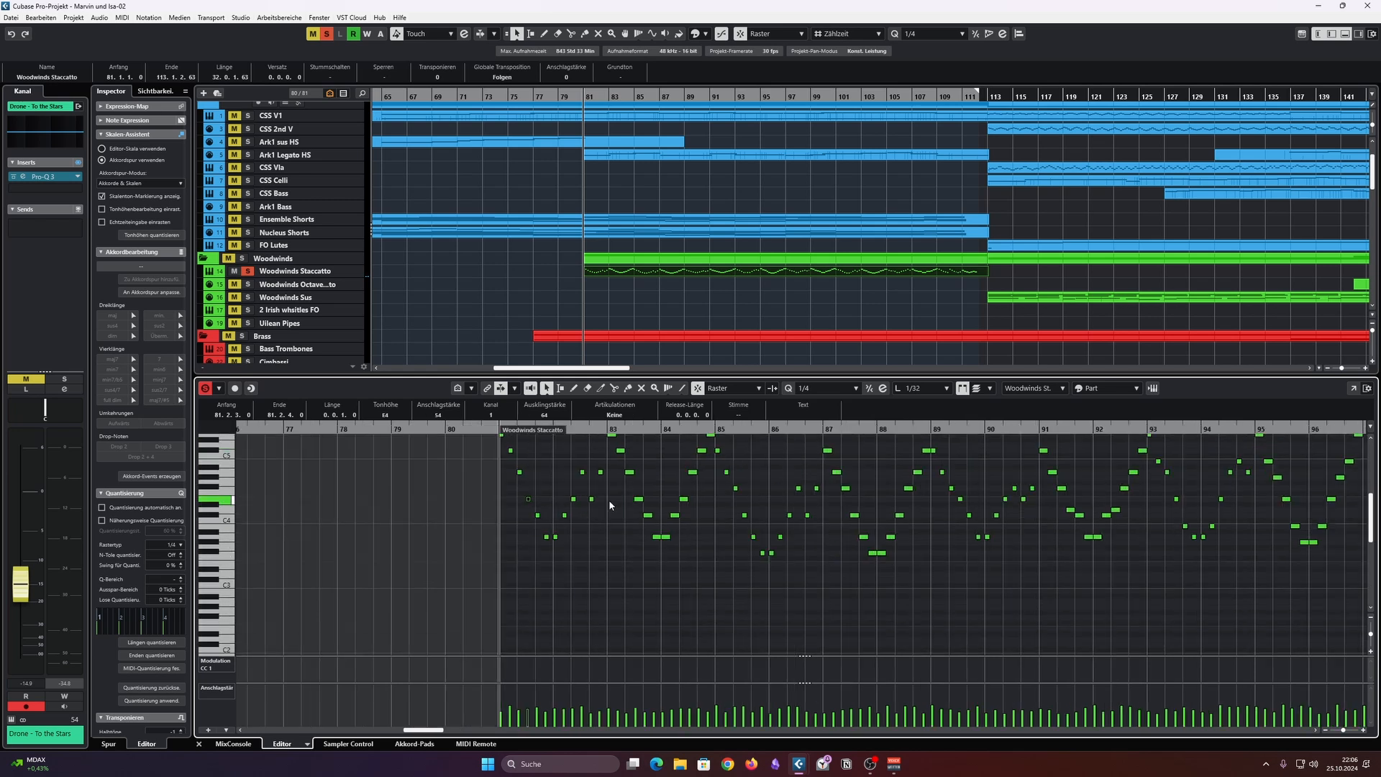
Step: Examine the rising and falling contour of the Woodwinds Staccato runs from bar 81 to about bar 112
scroll(776, 560, down, 2)
scroll(776, 560, up, 3)
scroll(773, 562, up, 2)
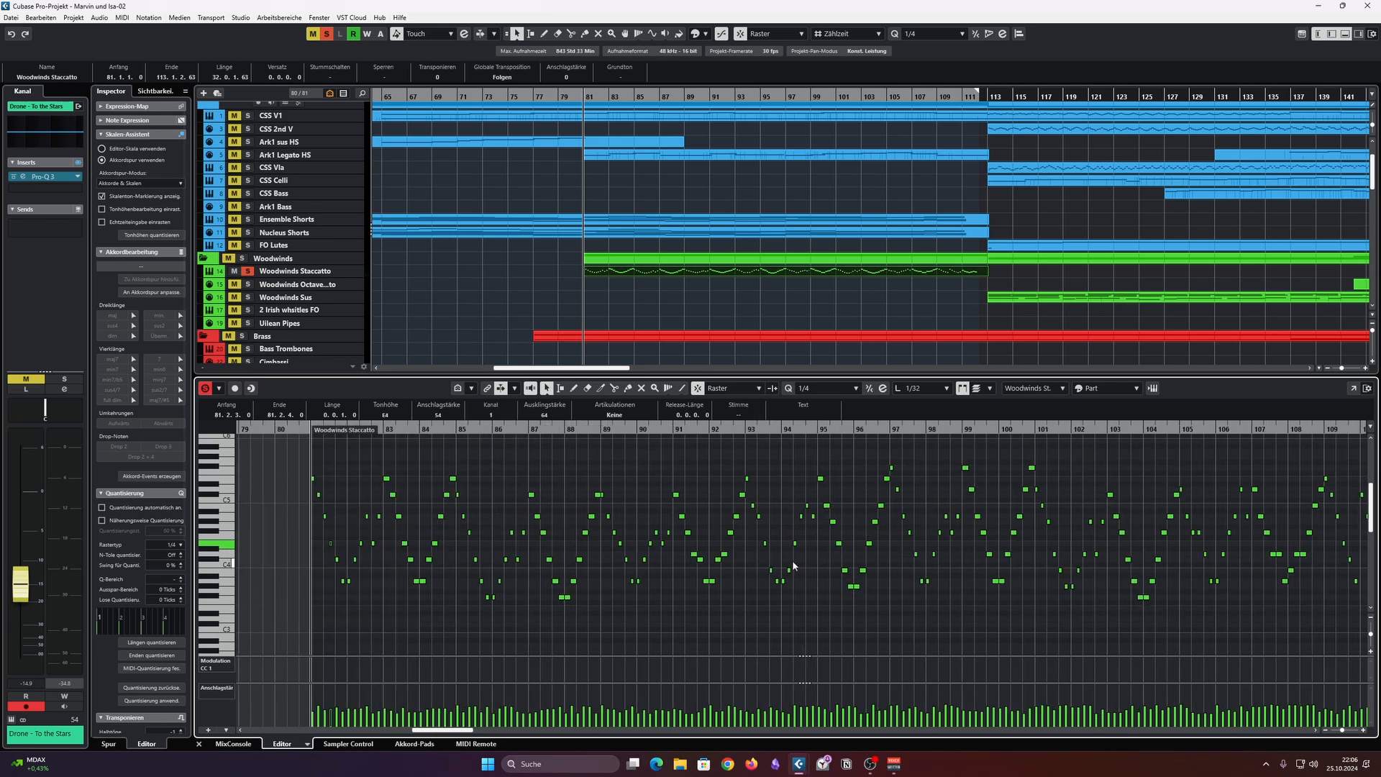
scroll(787, 560, down, 2)
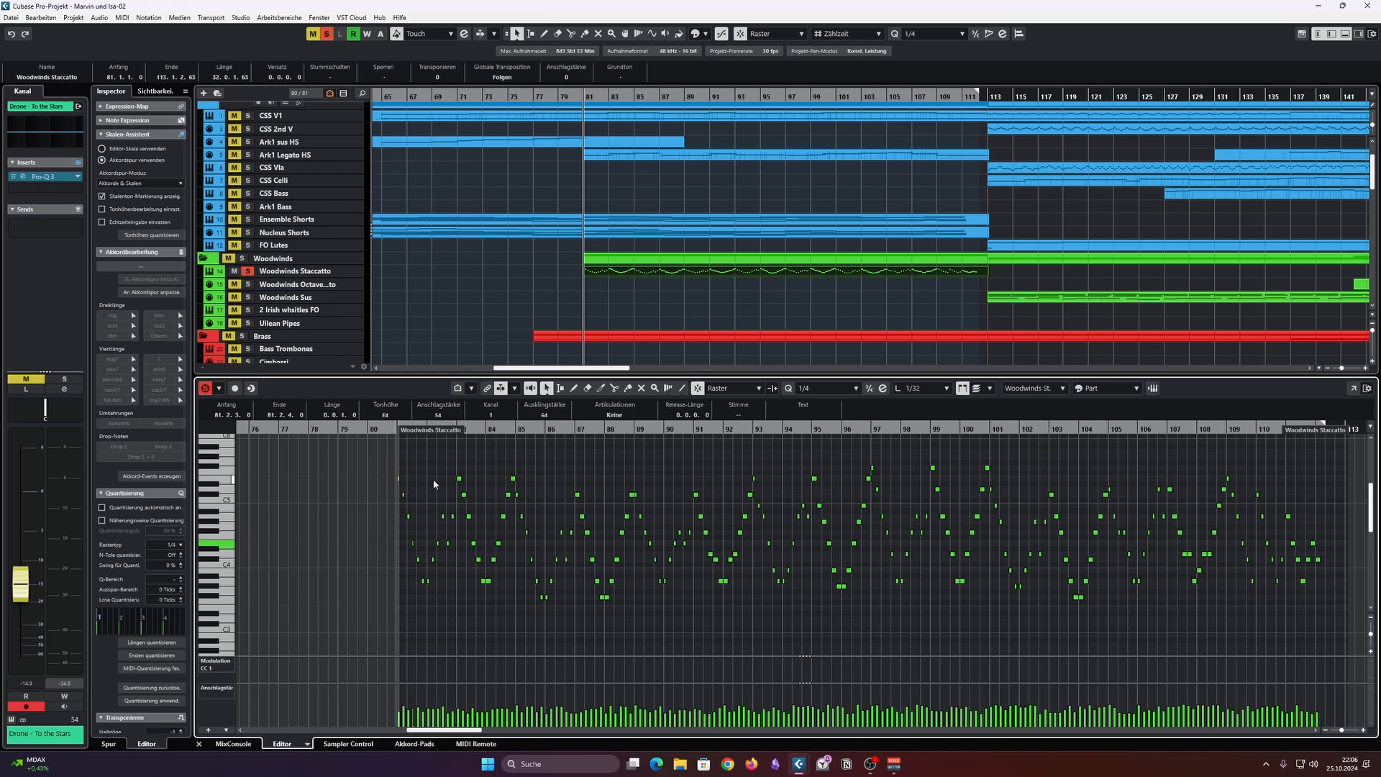
scroll(410, 516, up, 2)
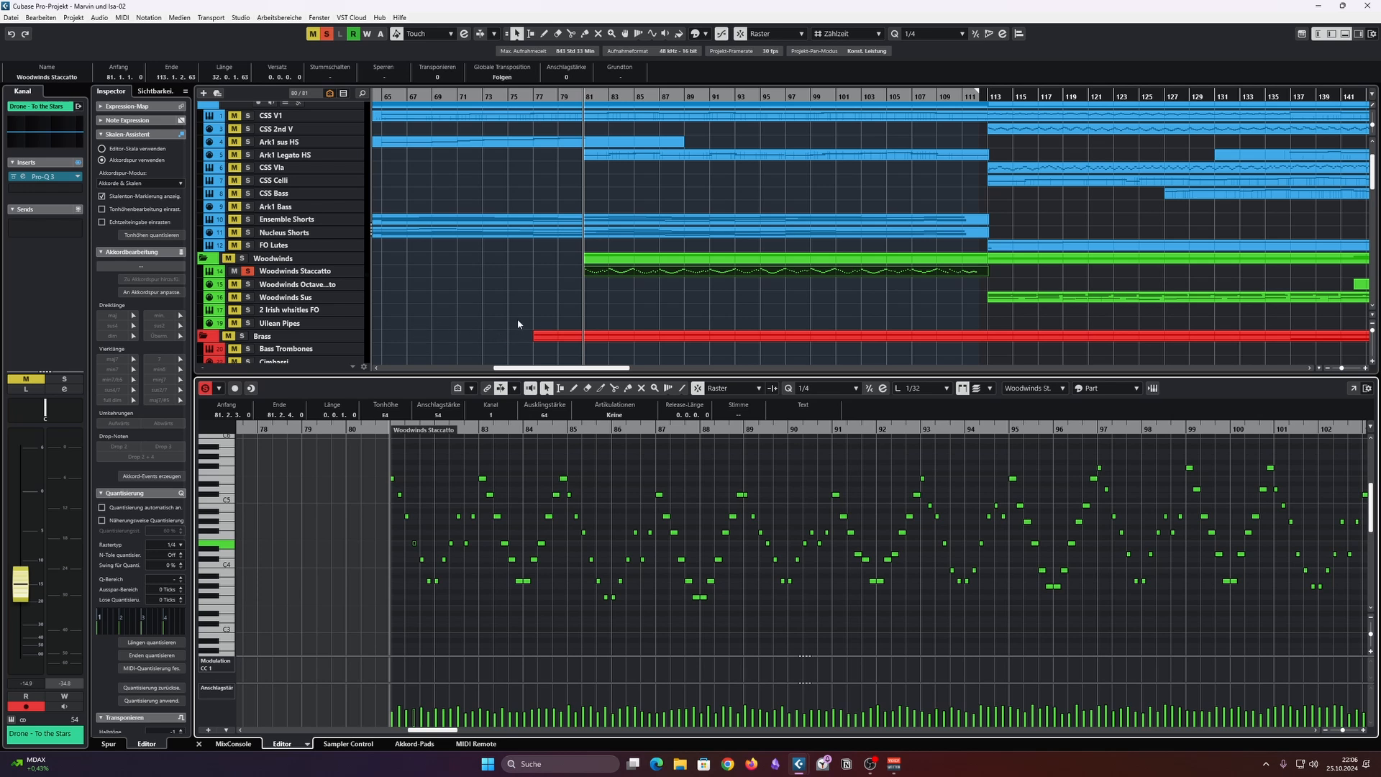
Step: Toggle the Woodwinds Staccato solo off and back on, and select that track
click(250, 274)
click(250, 273)
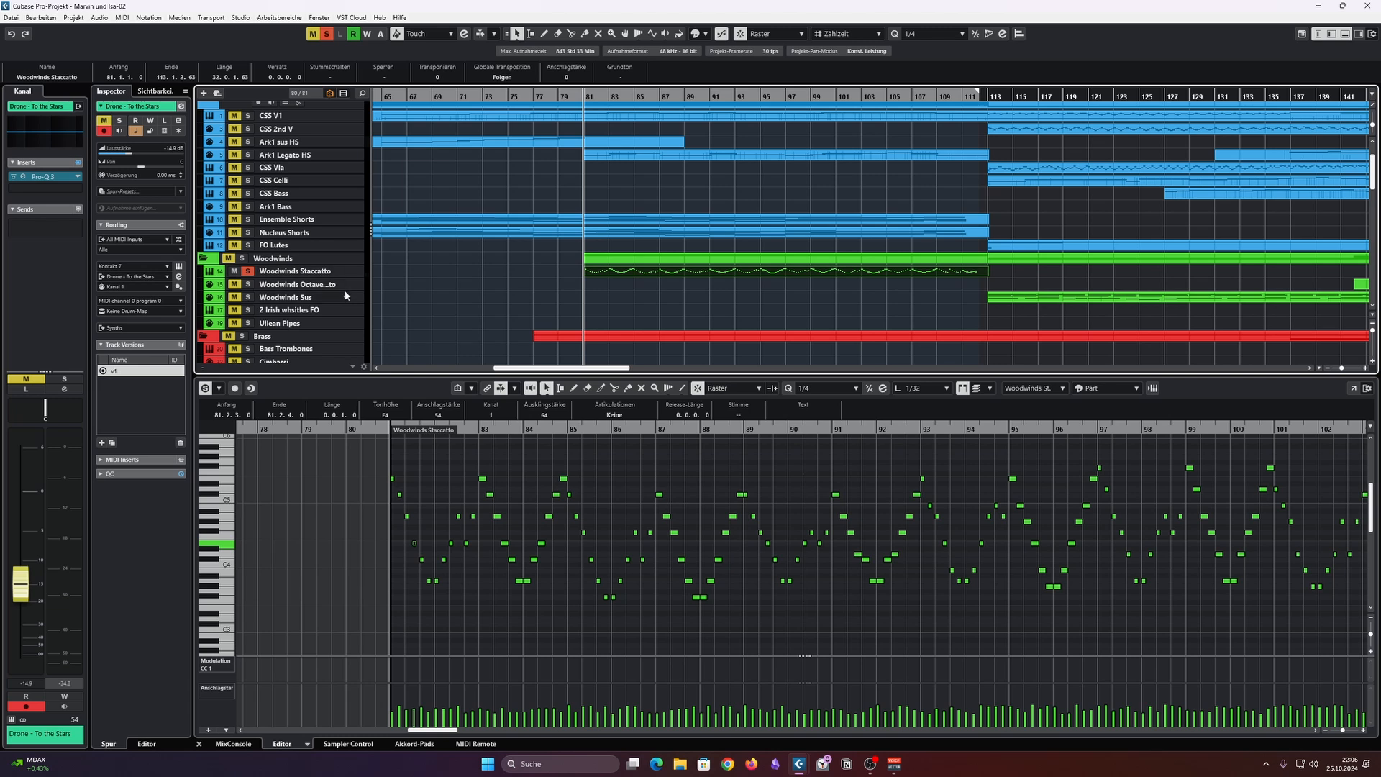
key(s)
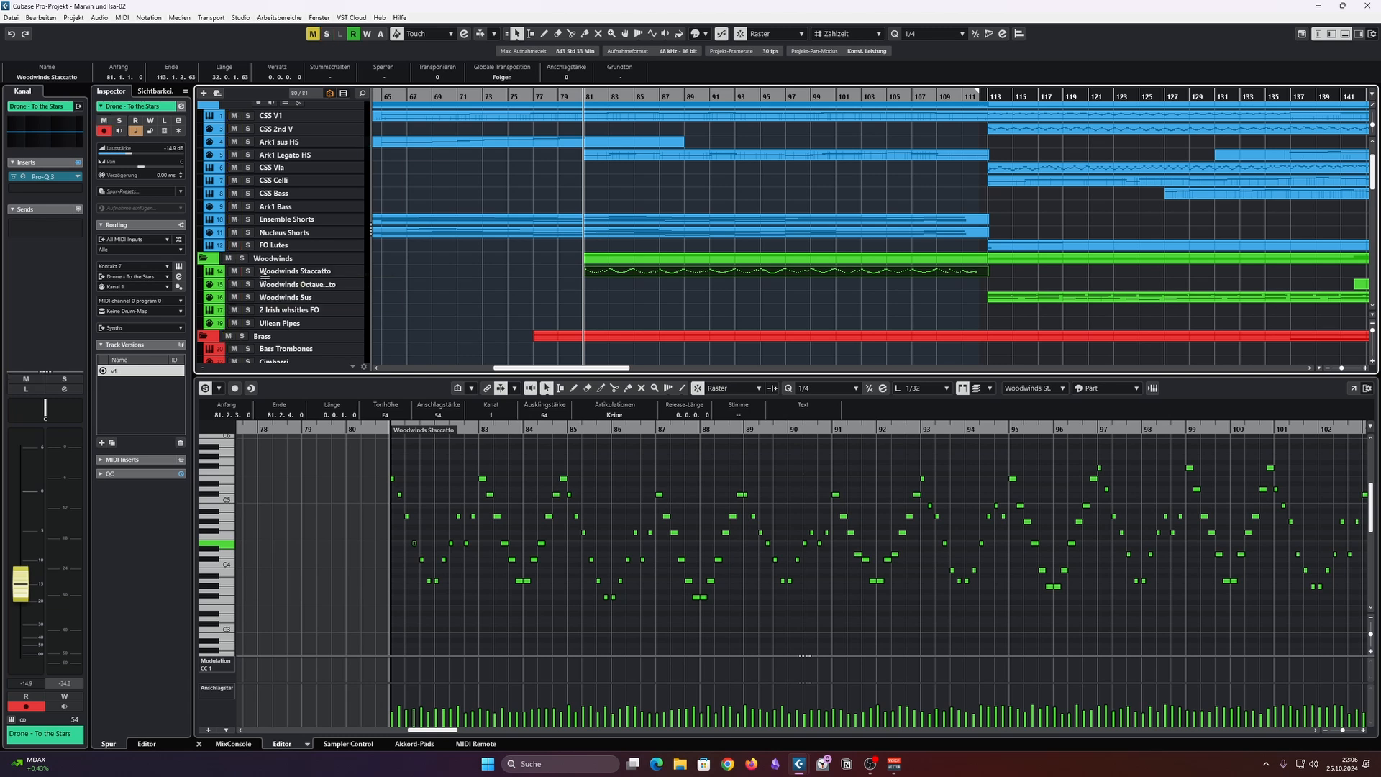
key(s)
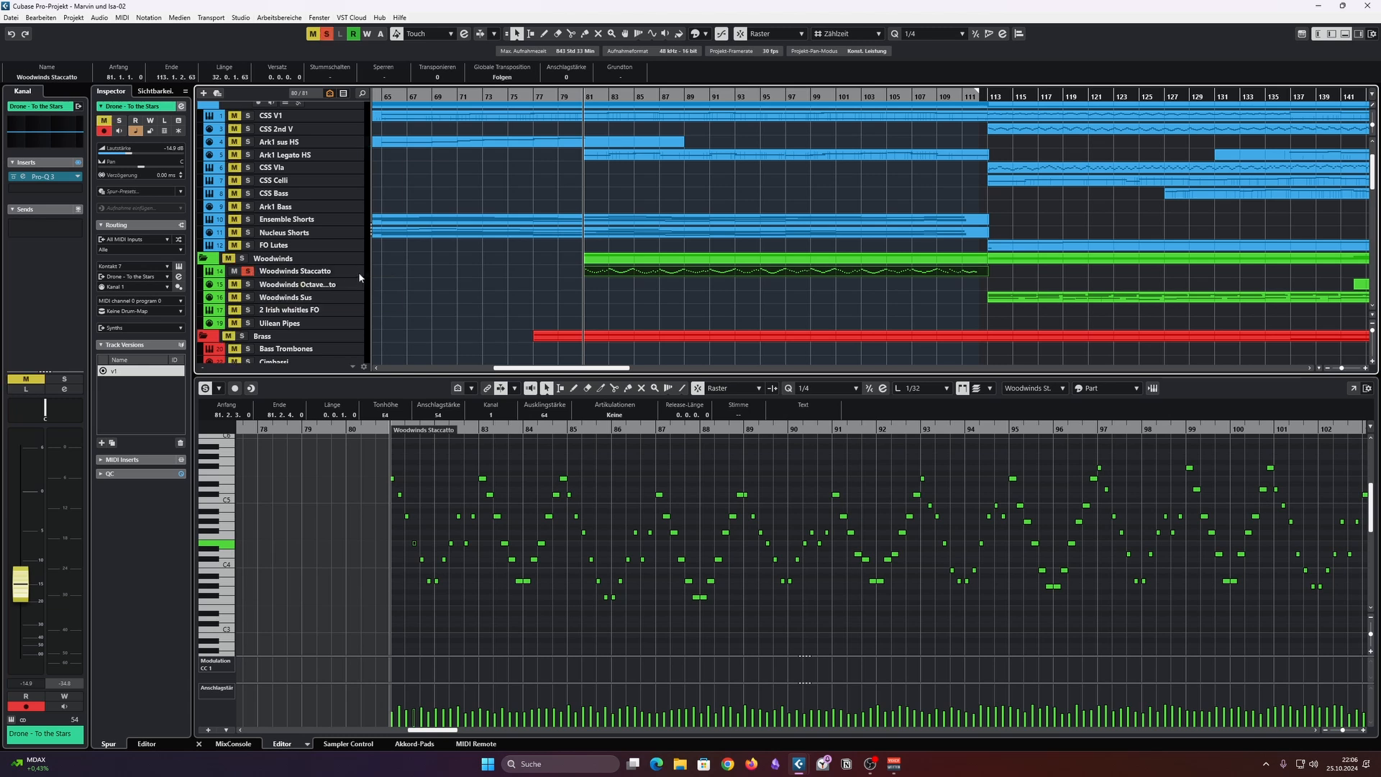
click(358, 272)
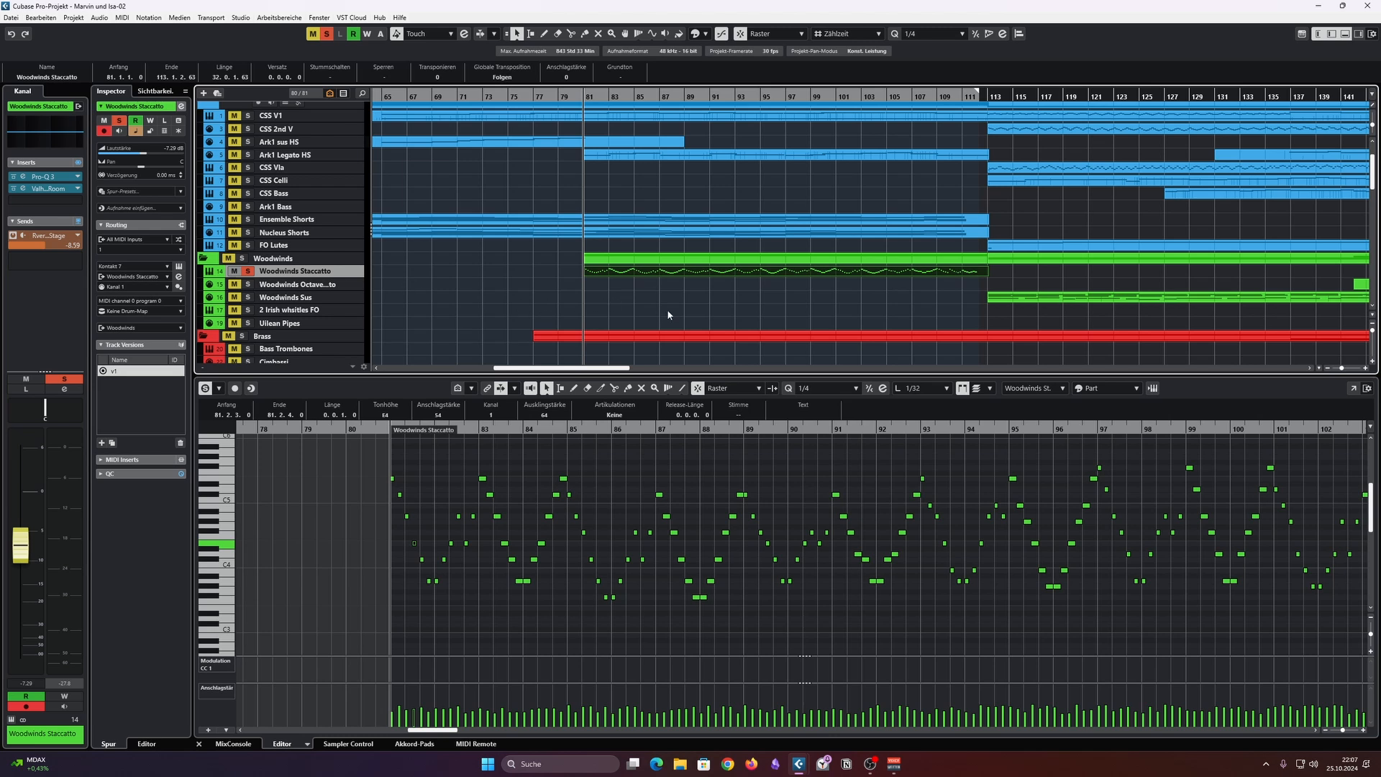
Step: Clear all active solos and solo the whole Brass folder
scroll(640, 296, down, 2)
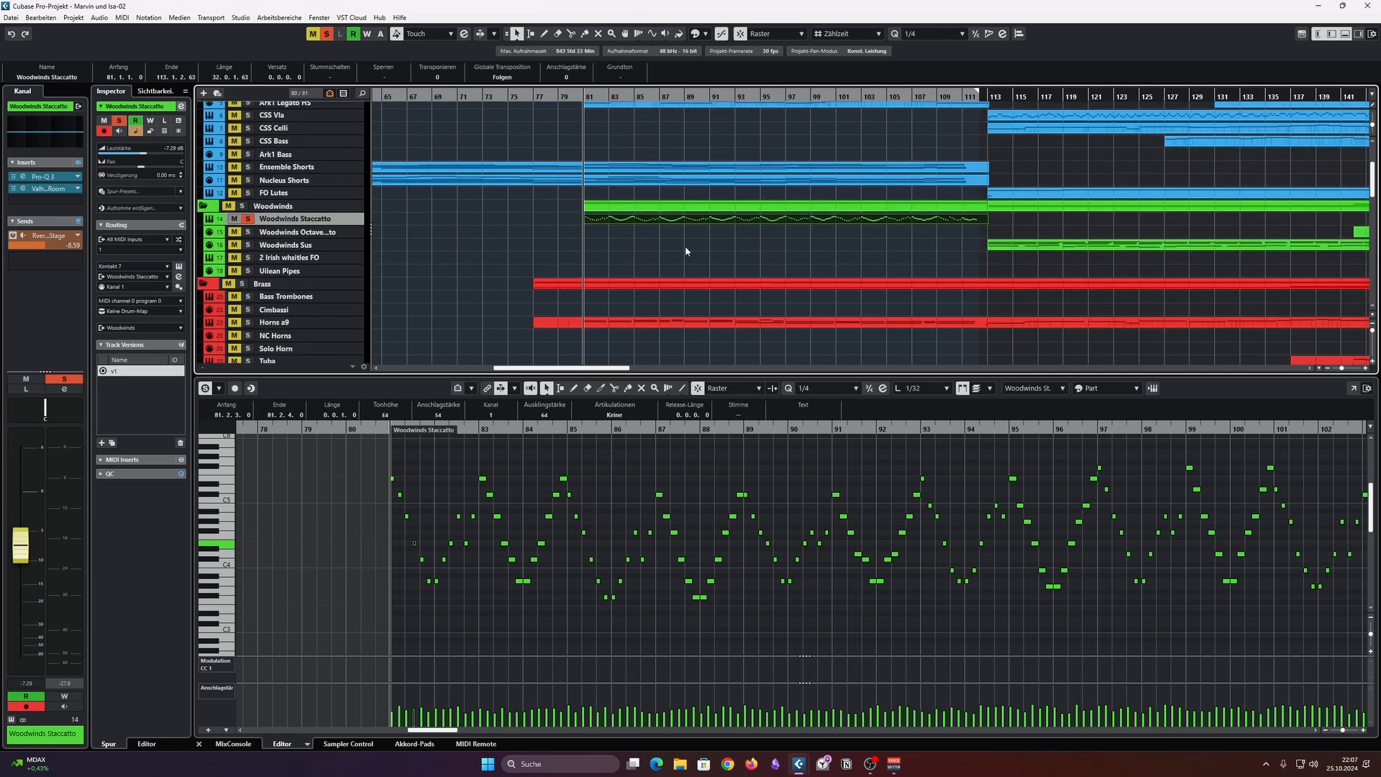
scroll(685, 243, down, 2)
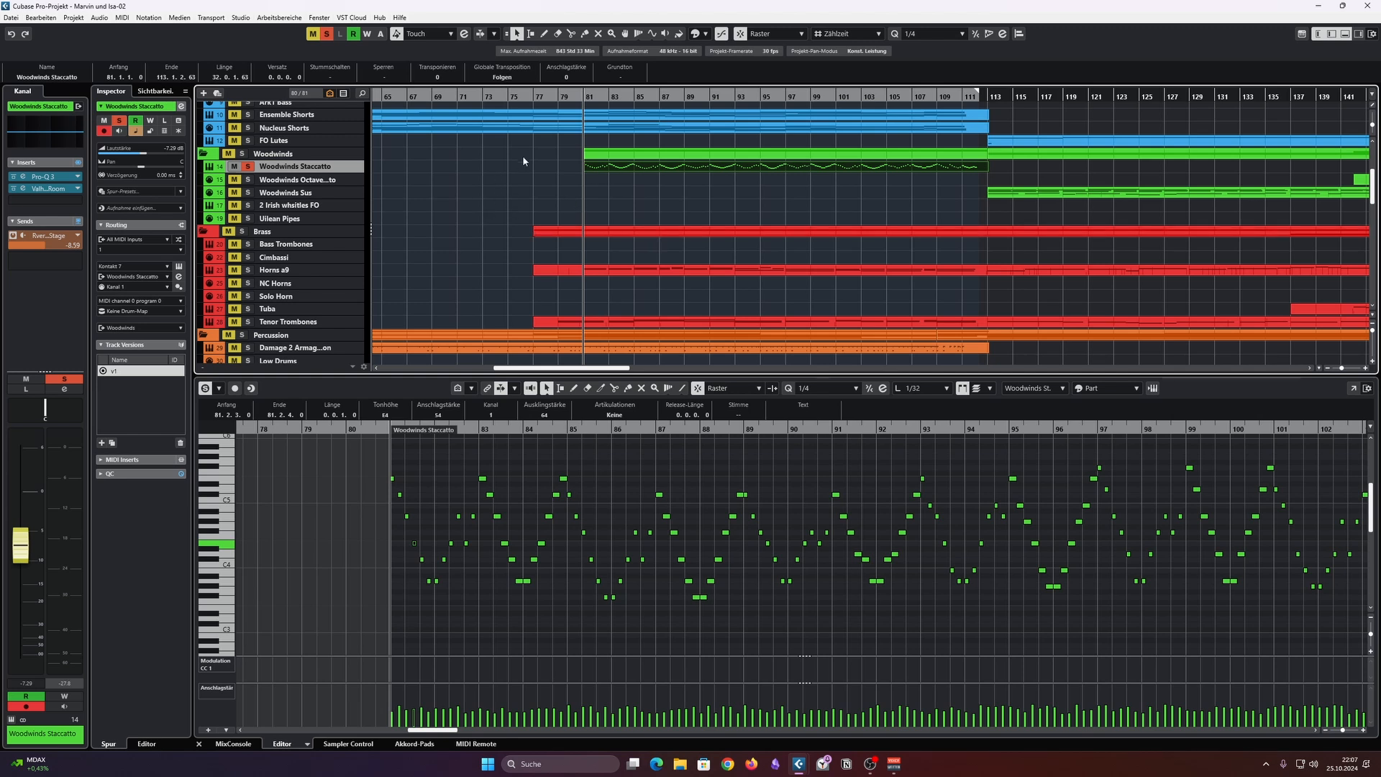
click(326, 33)
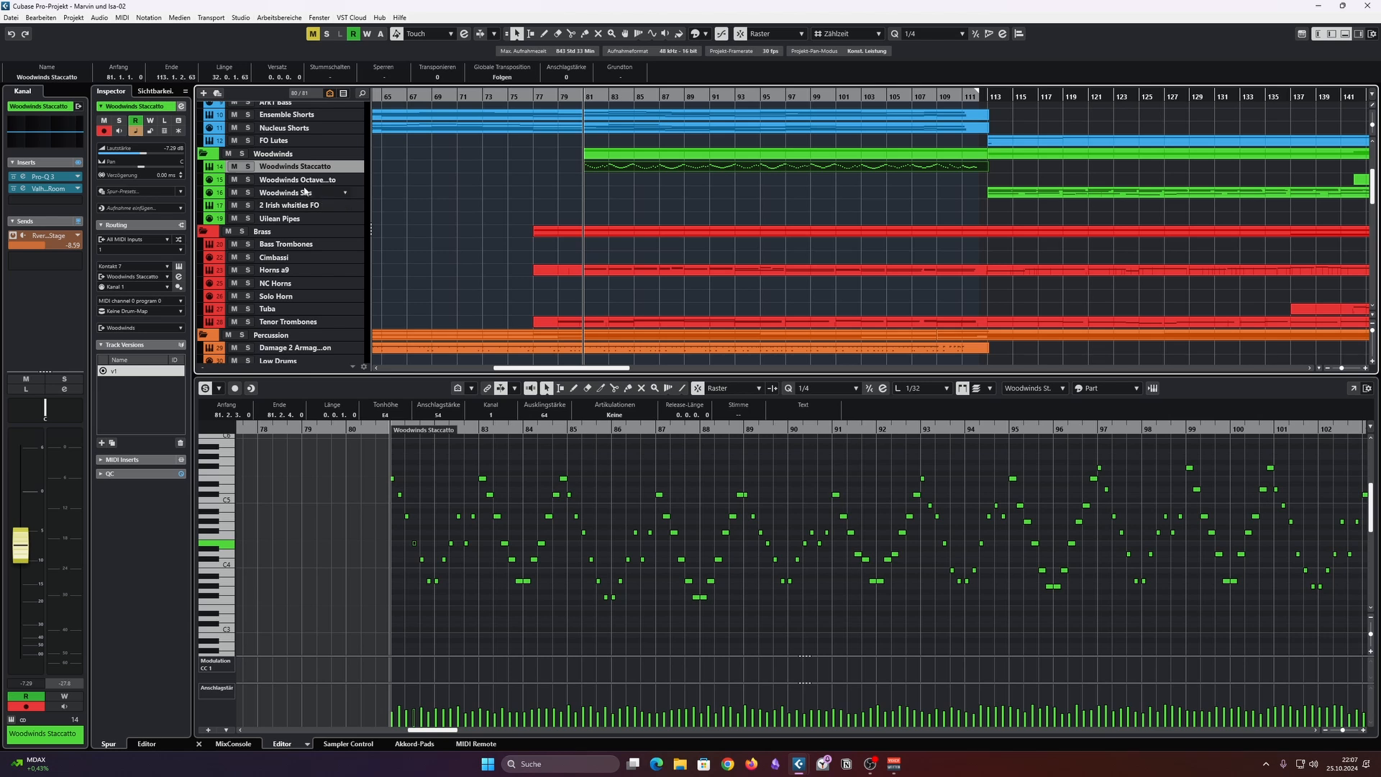
click(242, 231)
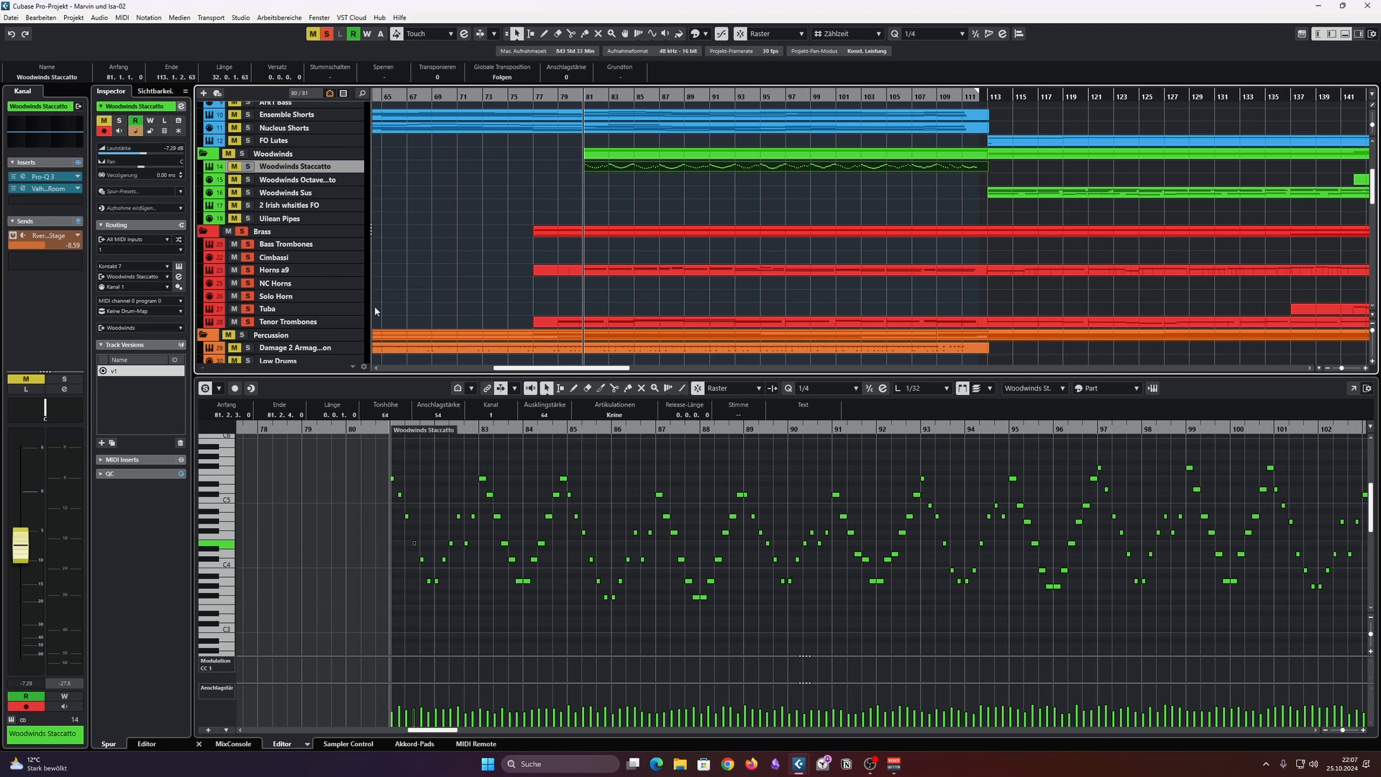
Step: Select the Tenor Trombones track, view its BBC Symphony Orchestra instrument, and collapse the track to its compact height
click(352, 327)
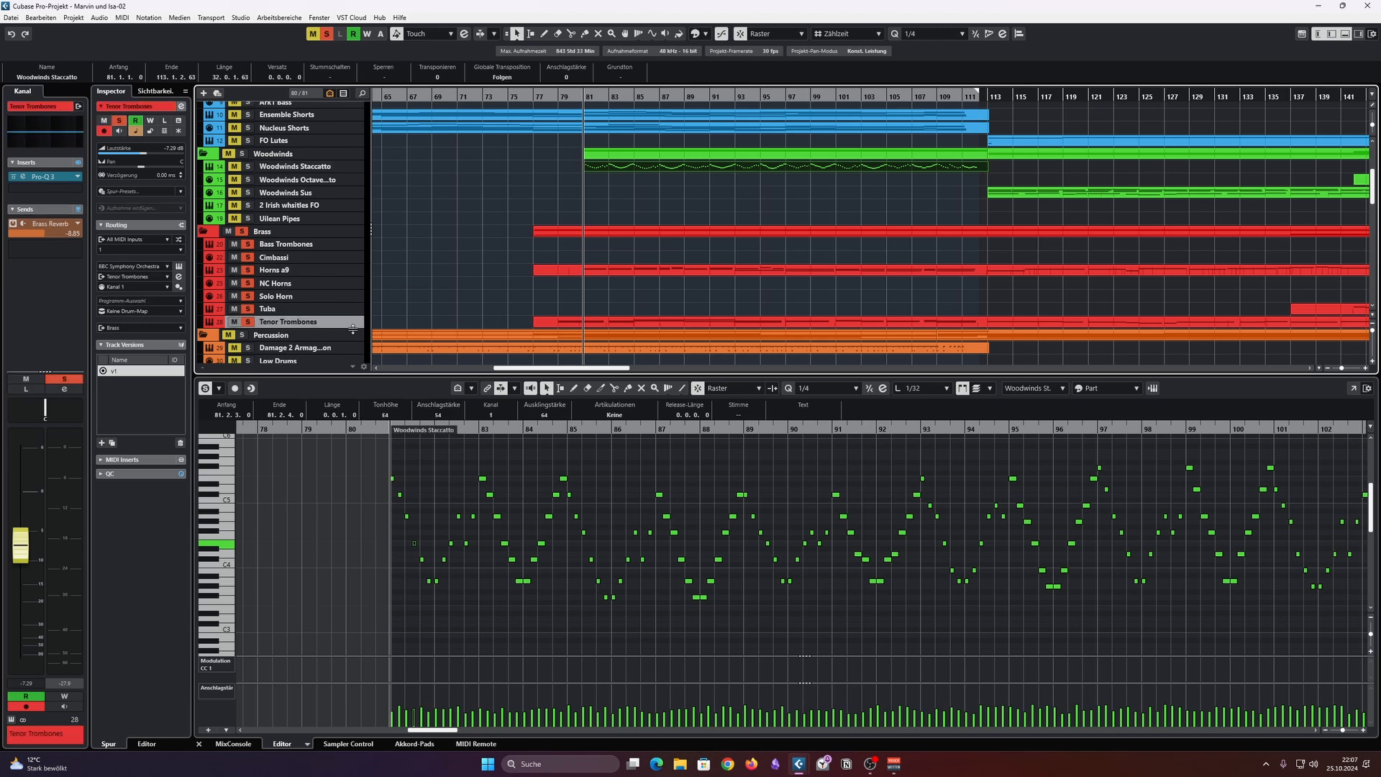
click(306, 334)
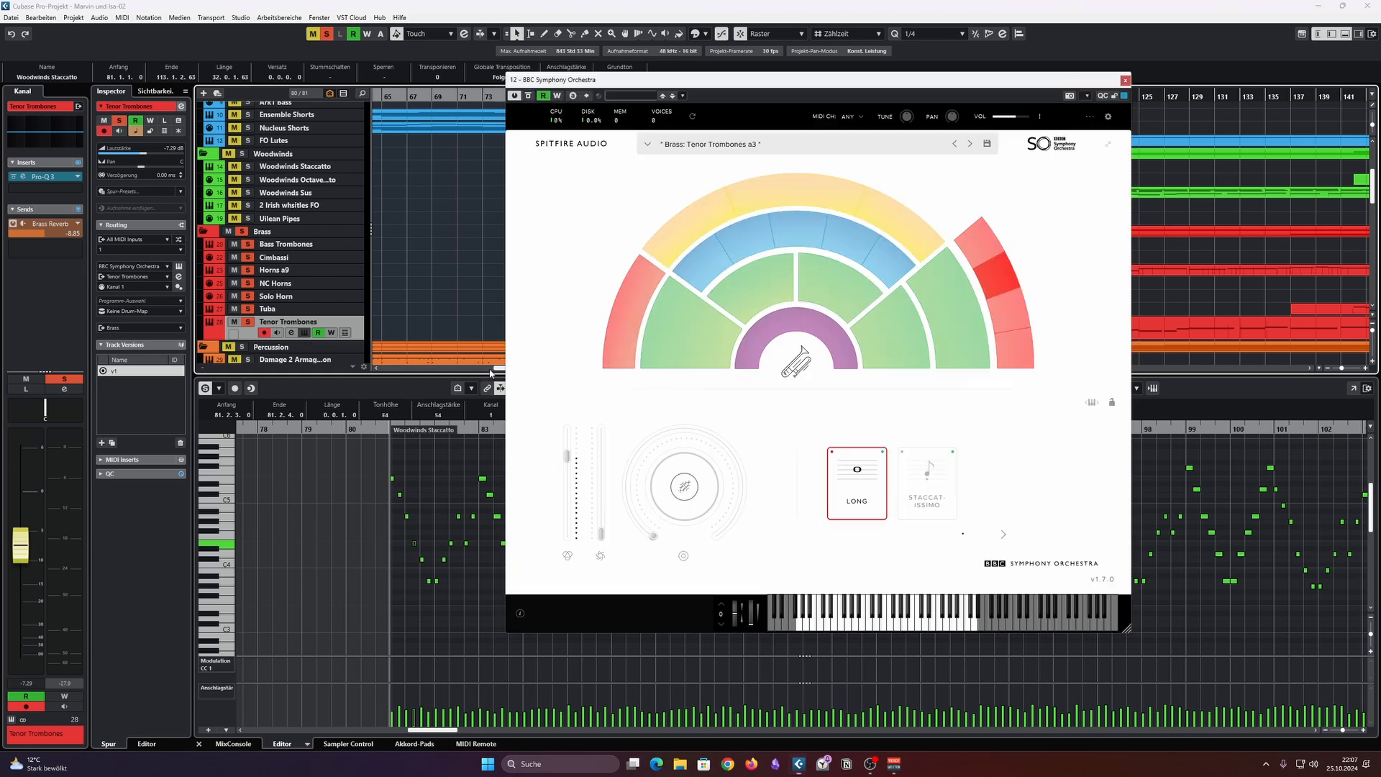
click(1126, 80)
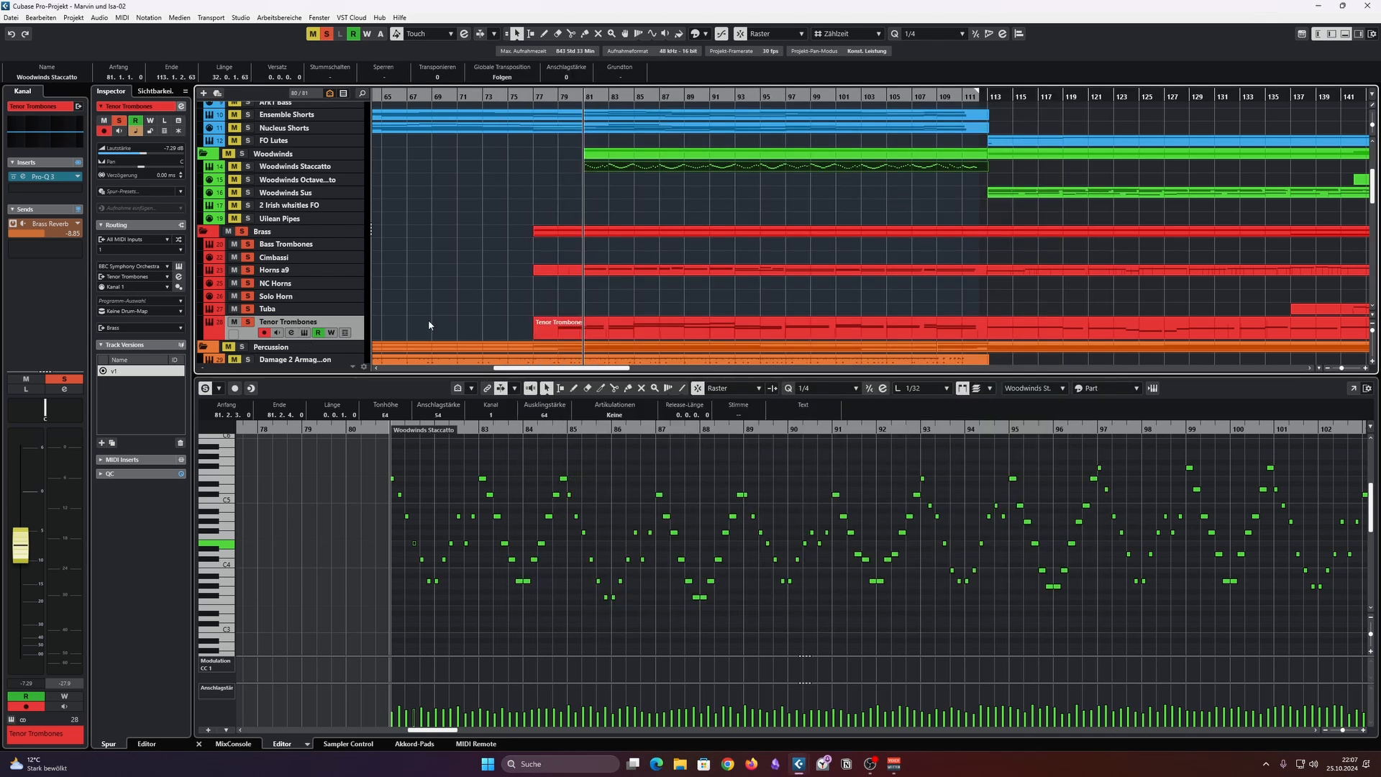
drag(360, 340, 361, 330)
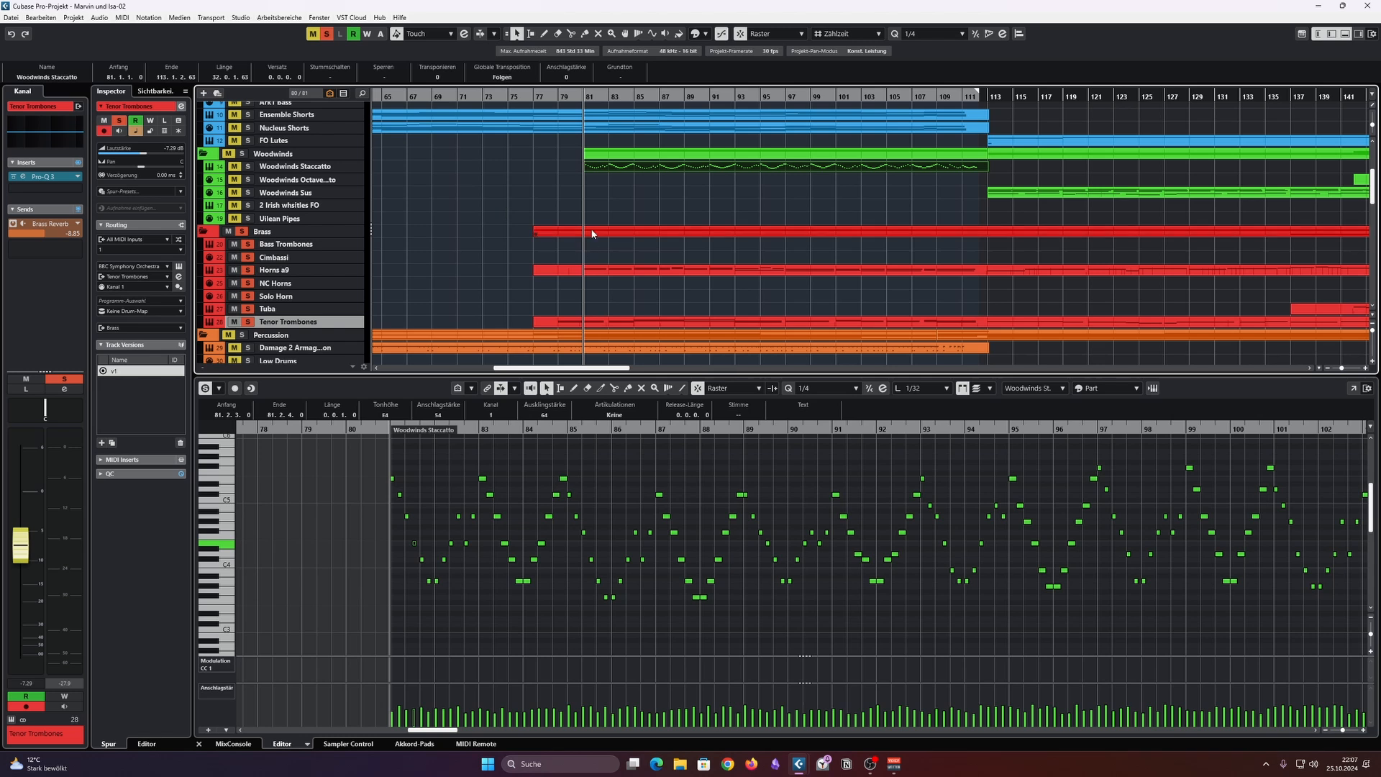
Step: Solo only the Tenor Trombones and play them from bar 79 with their part open in the editor
click(558, 97)
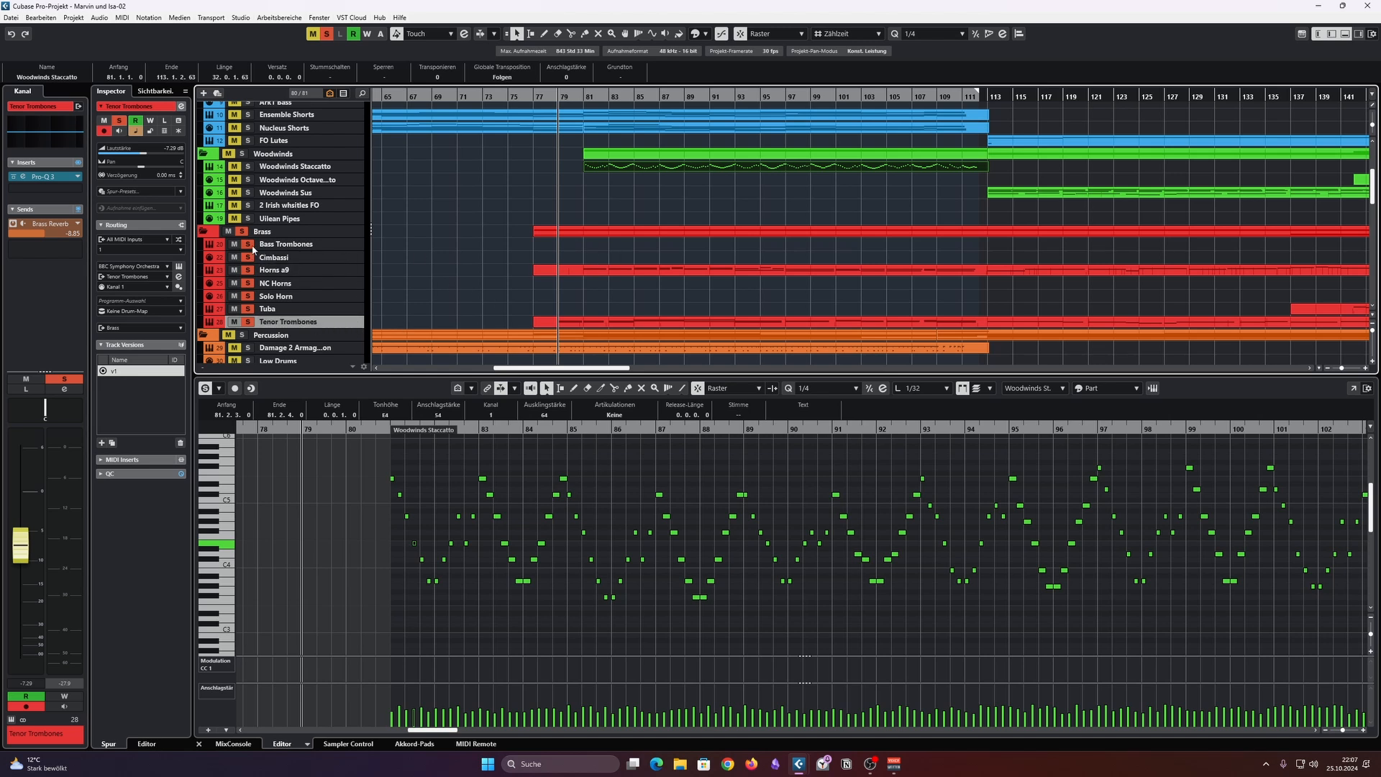
click(248, 322)
click(249, 323)
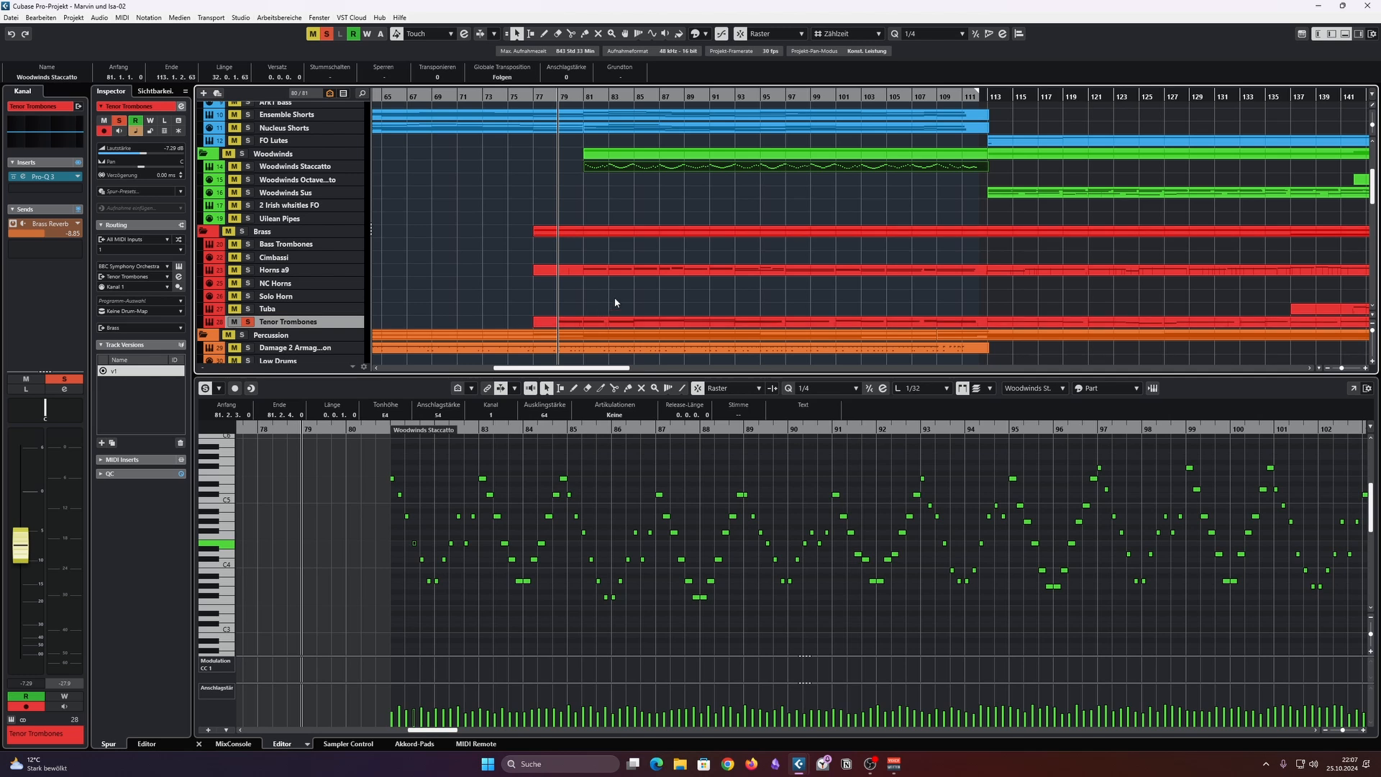
click(565, 321)
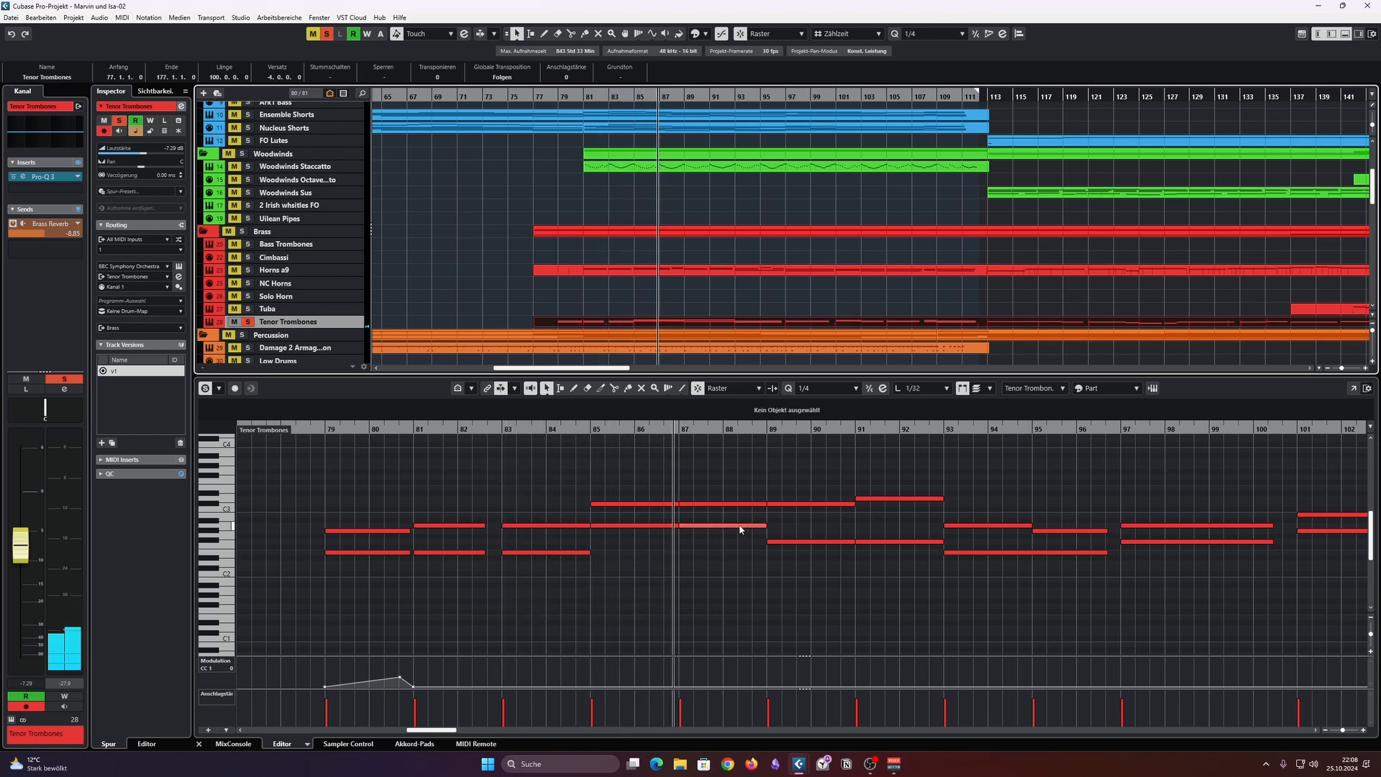
scroll(739, 527, up, 1)
key(space)
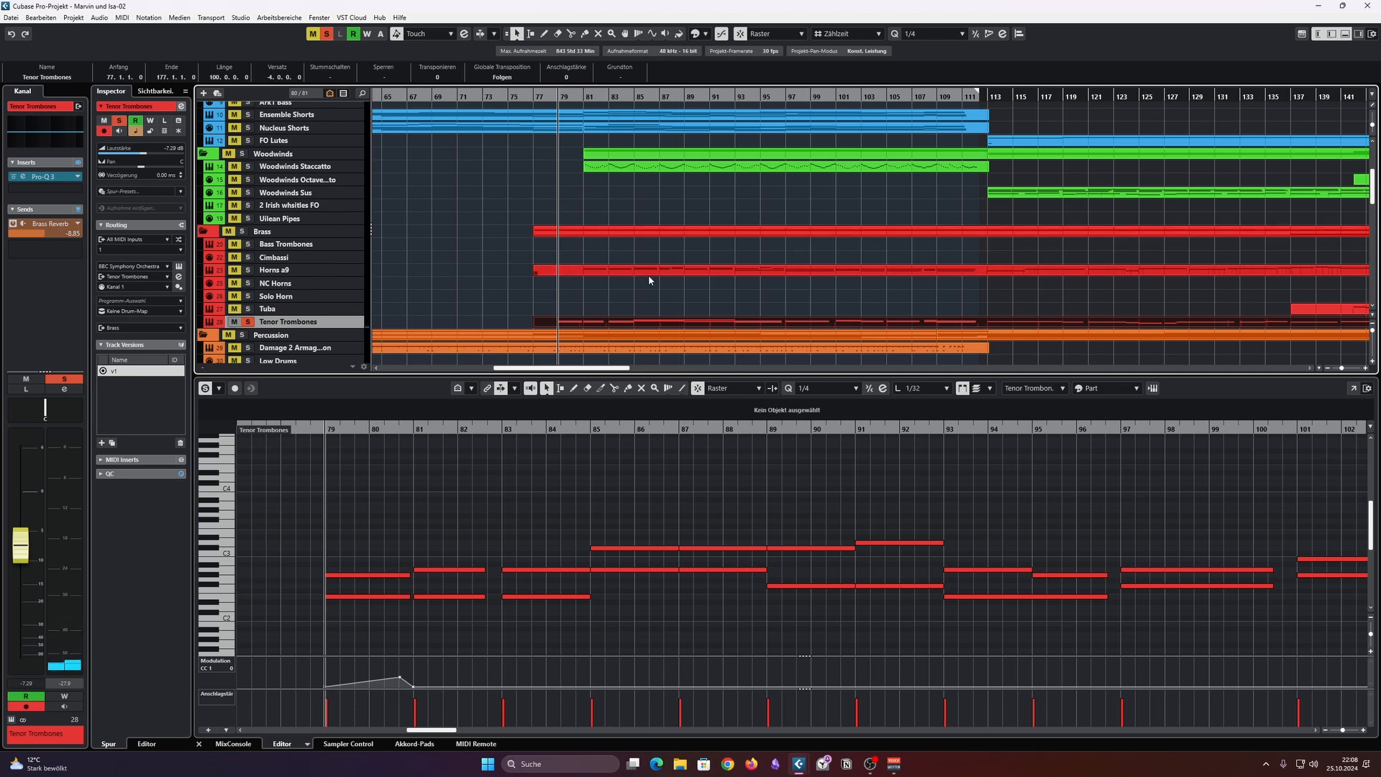
Step: Switch the solo from Tenor Trombones to Horns a9 and play from bar 81 with the horn part open
scroll(649, 281, down, 3)
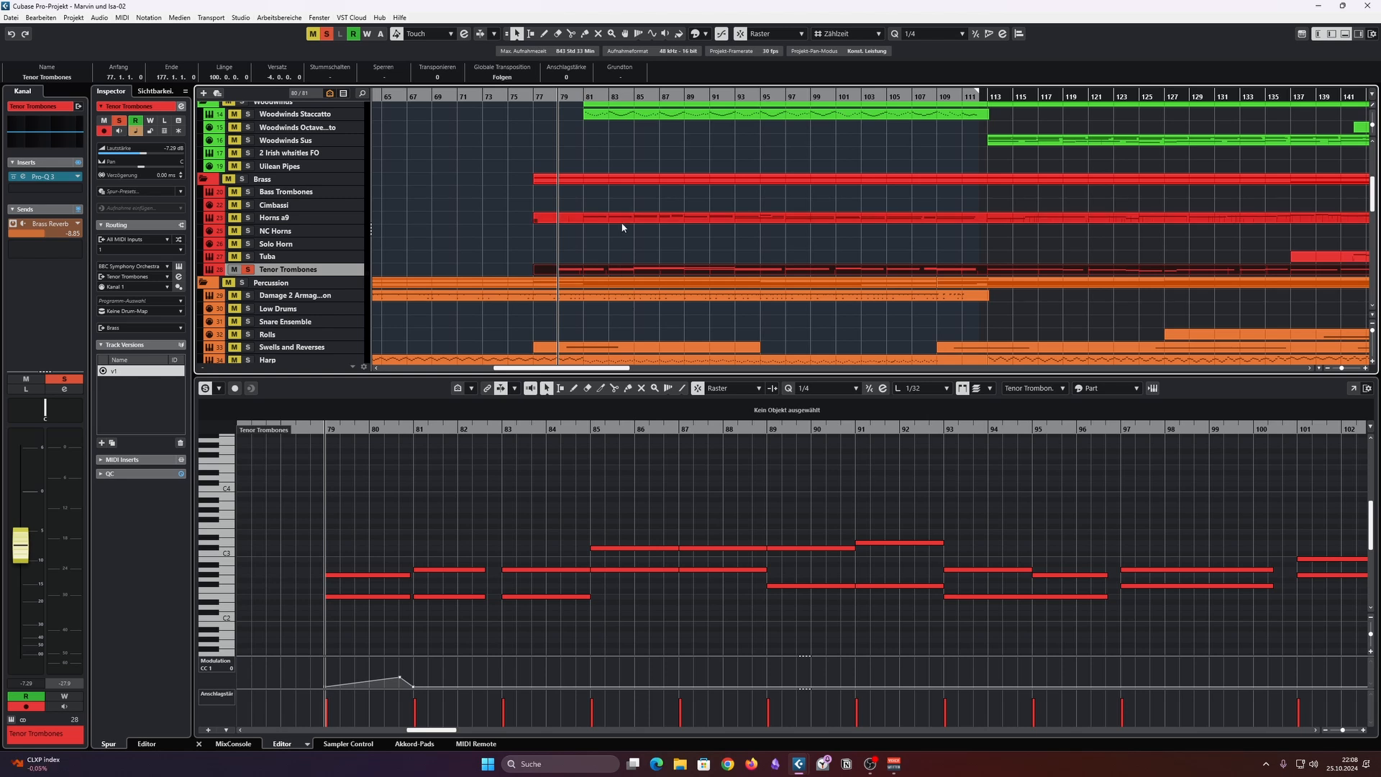
click(247, 217)
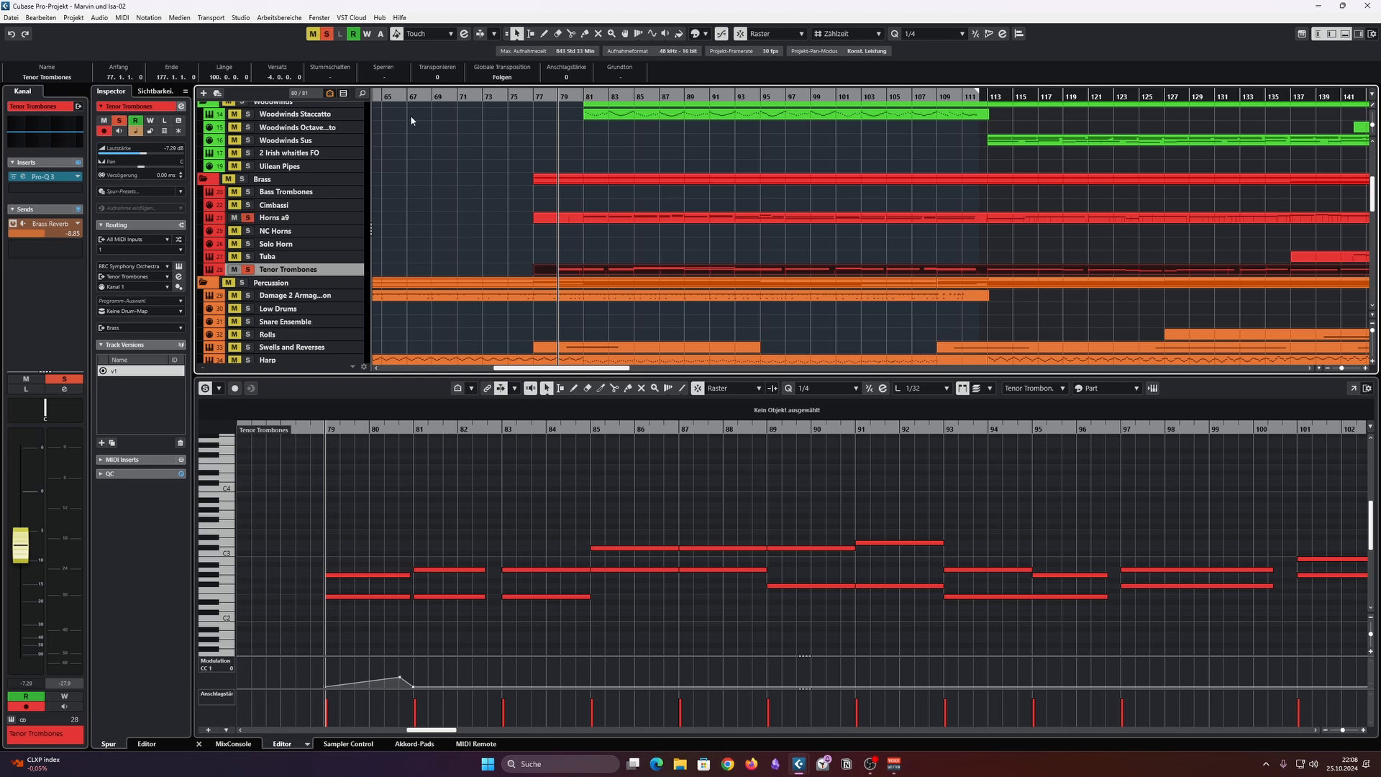
click(588, 95)
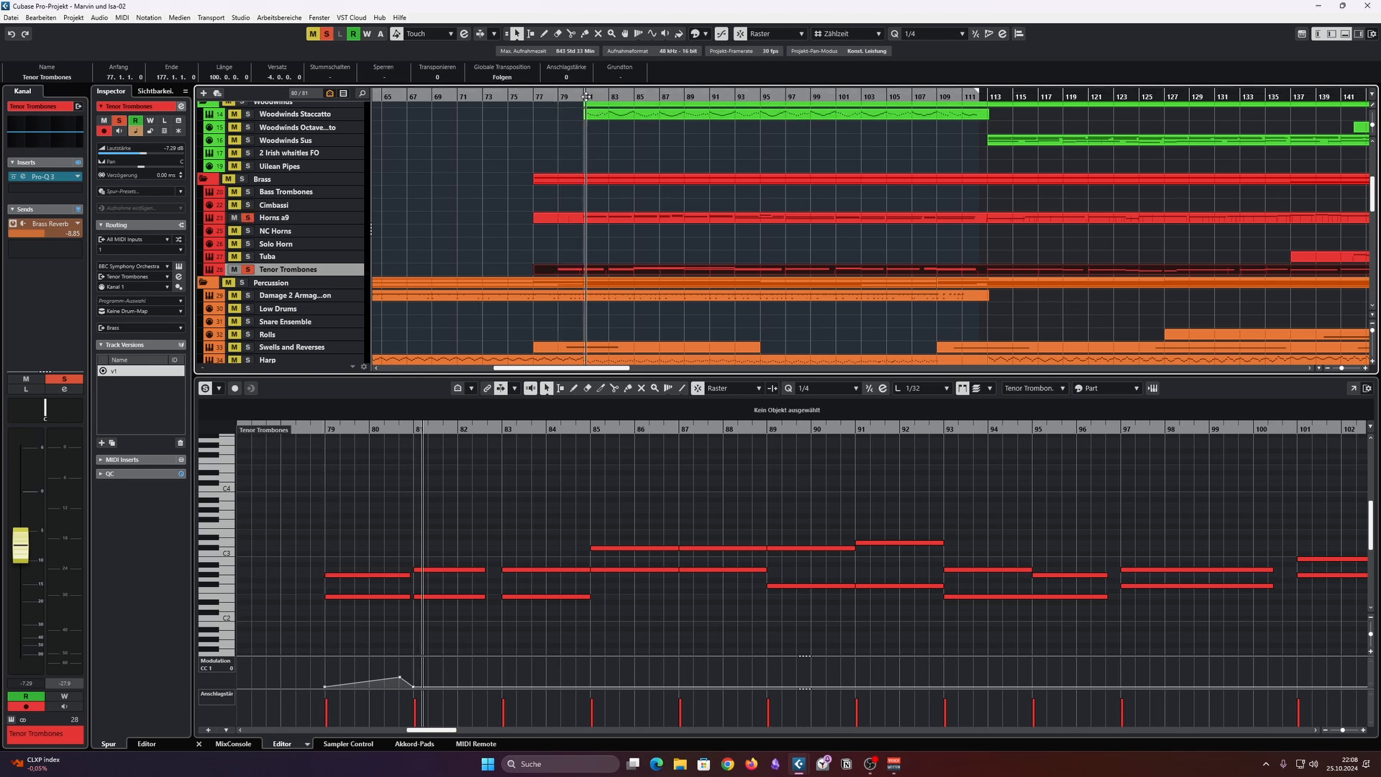
click(248, 269)
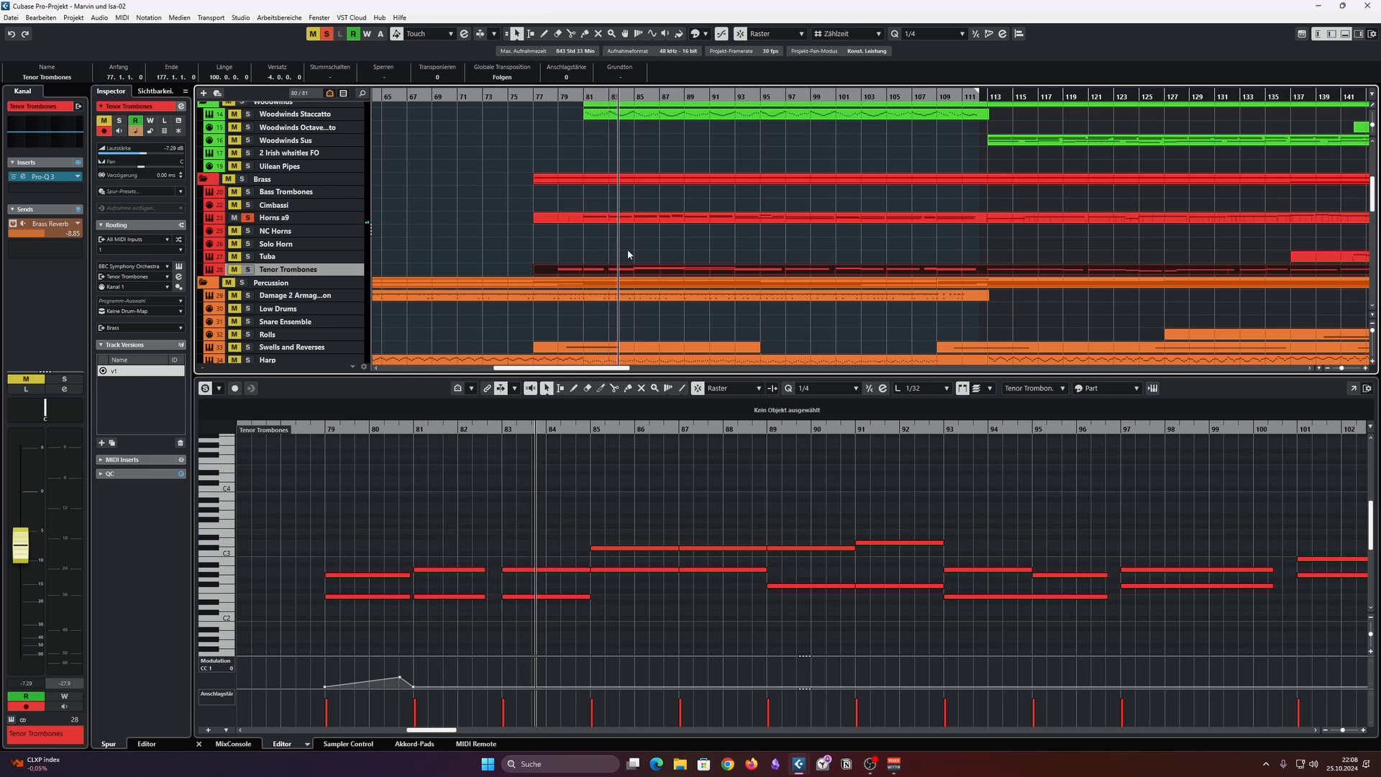
click(640, 218)
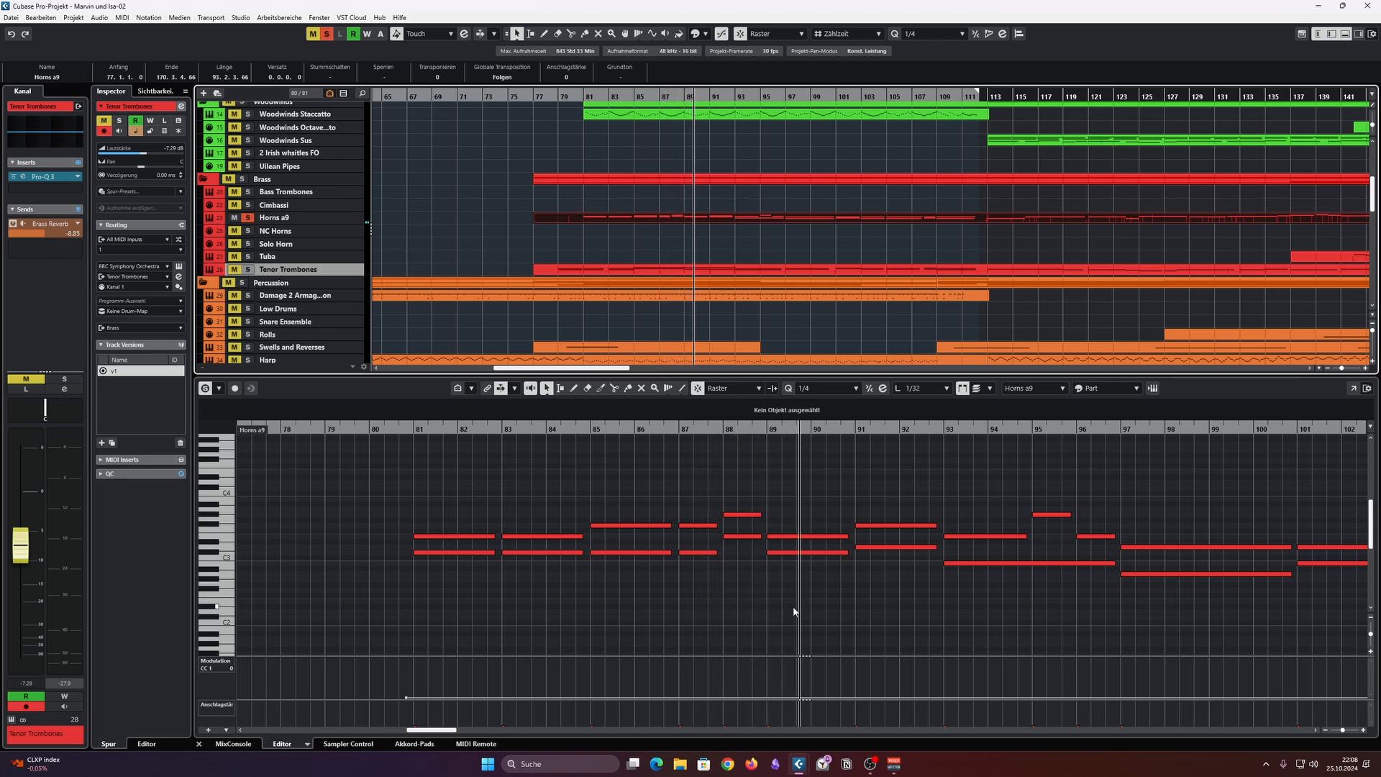
key(space)
Step: Show the Tenor Trombones part together with the Horns a9 part in the editor and compare their voicings from bar 79
shift+click(678, 271)
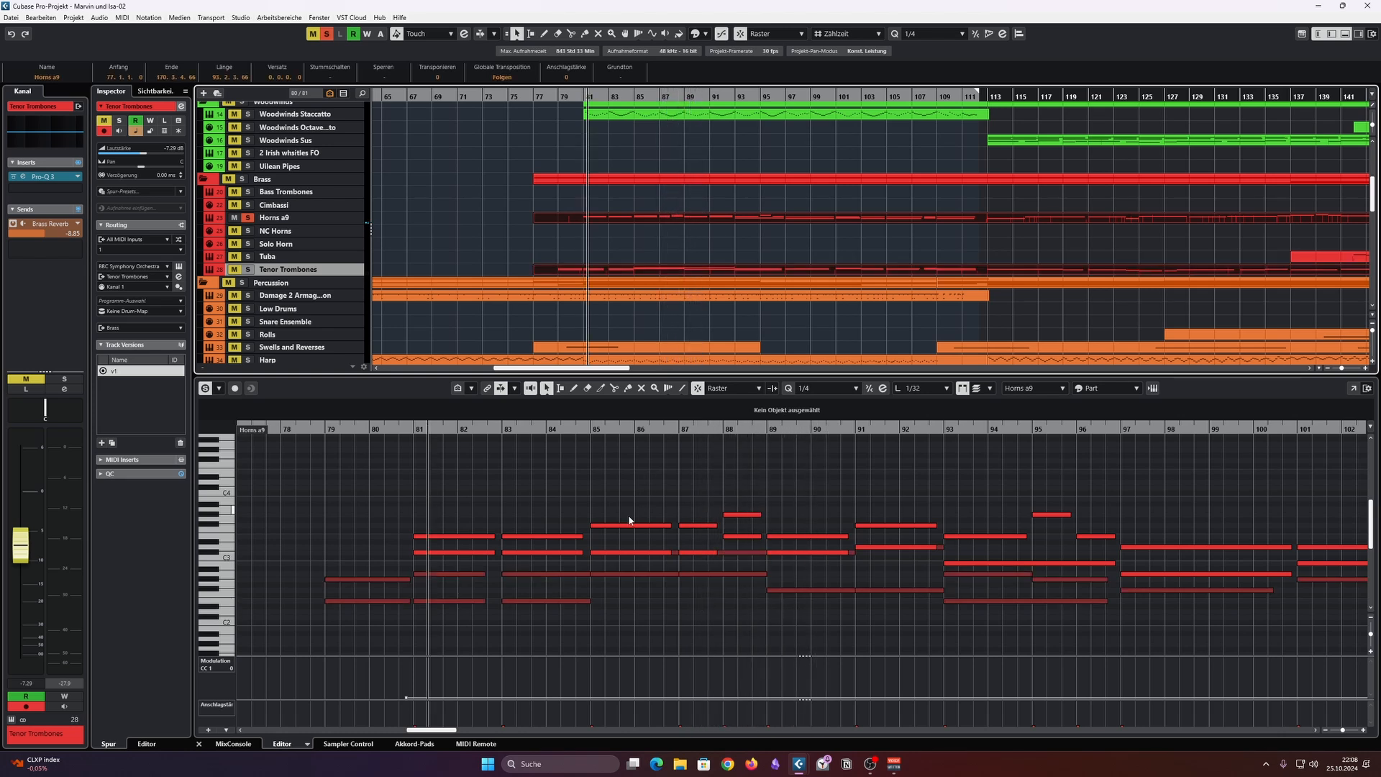
scroll(722, 616, down, 2)
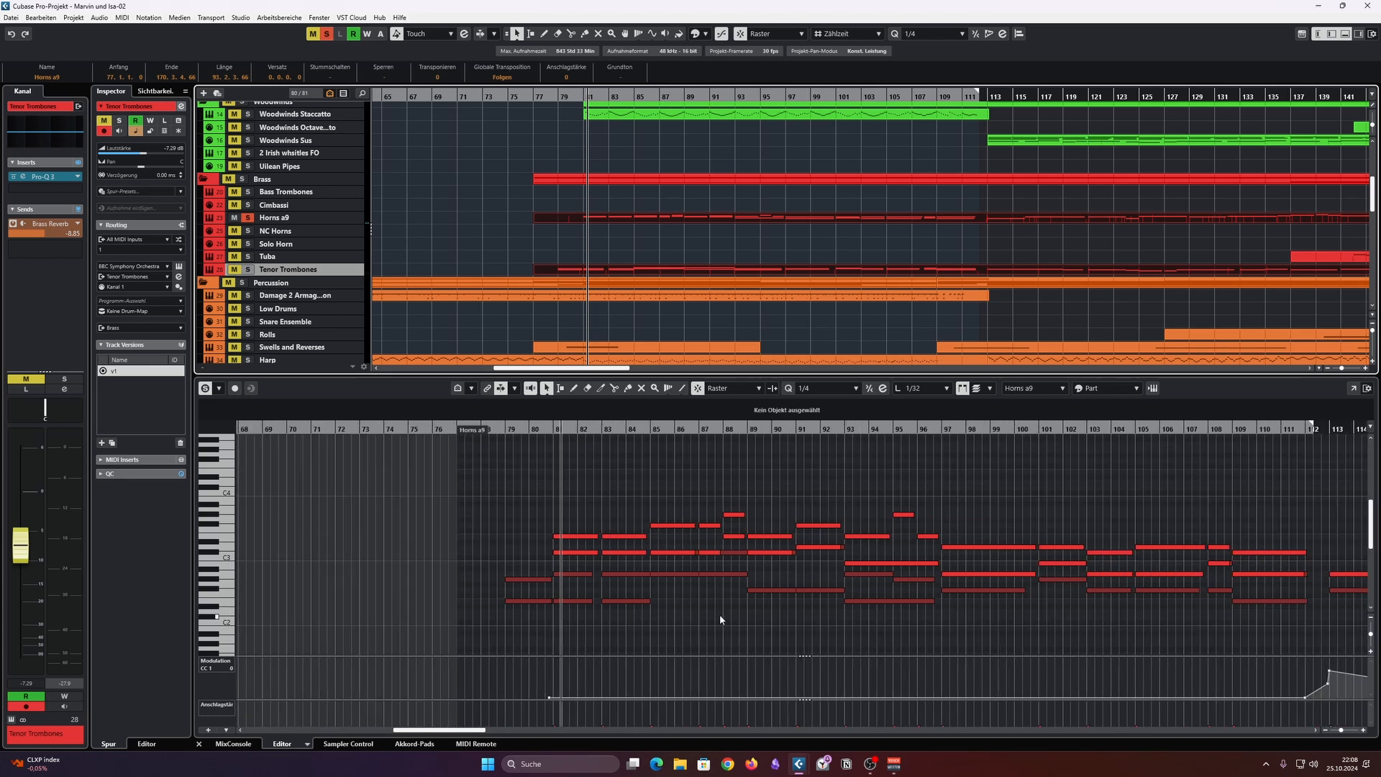
scroll(738, 564, right, 2)
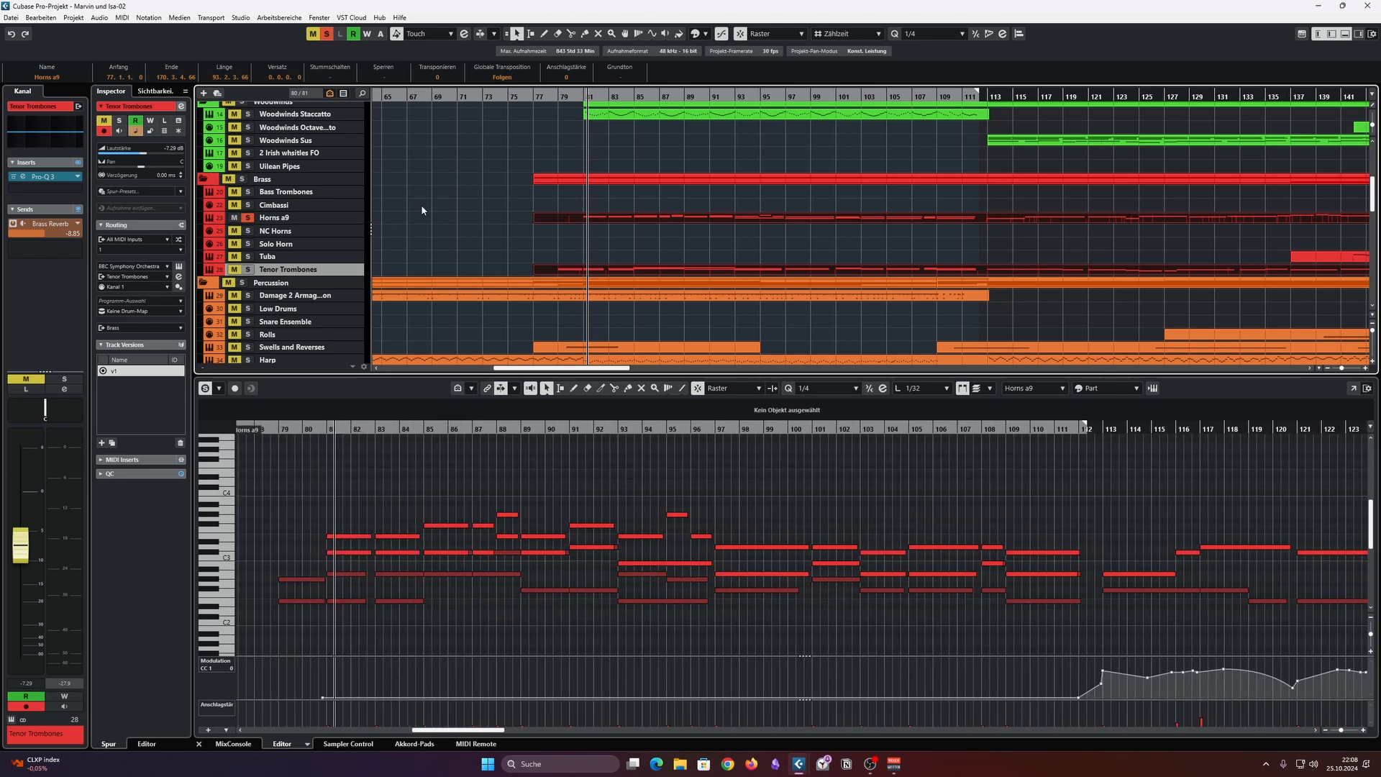
Step: Clear all solos and play the full arrangement from bar 81, muting and unmuting the Brass folder during playback to compare
click(326, 33)
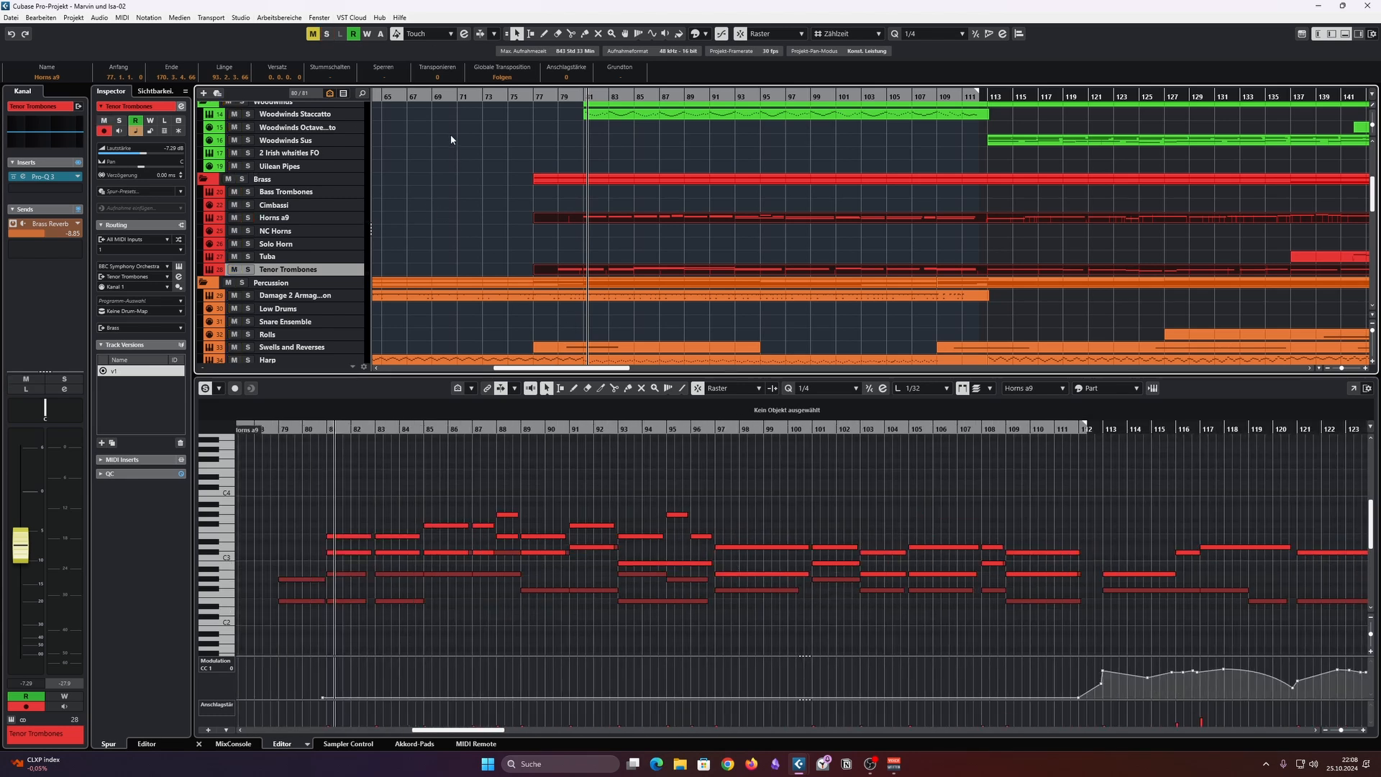
scroll(604, 273, down, 3)
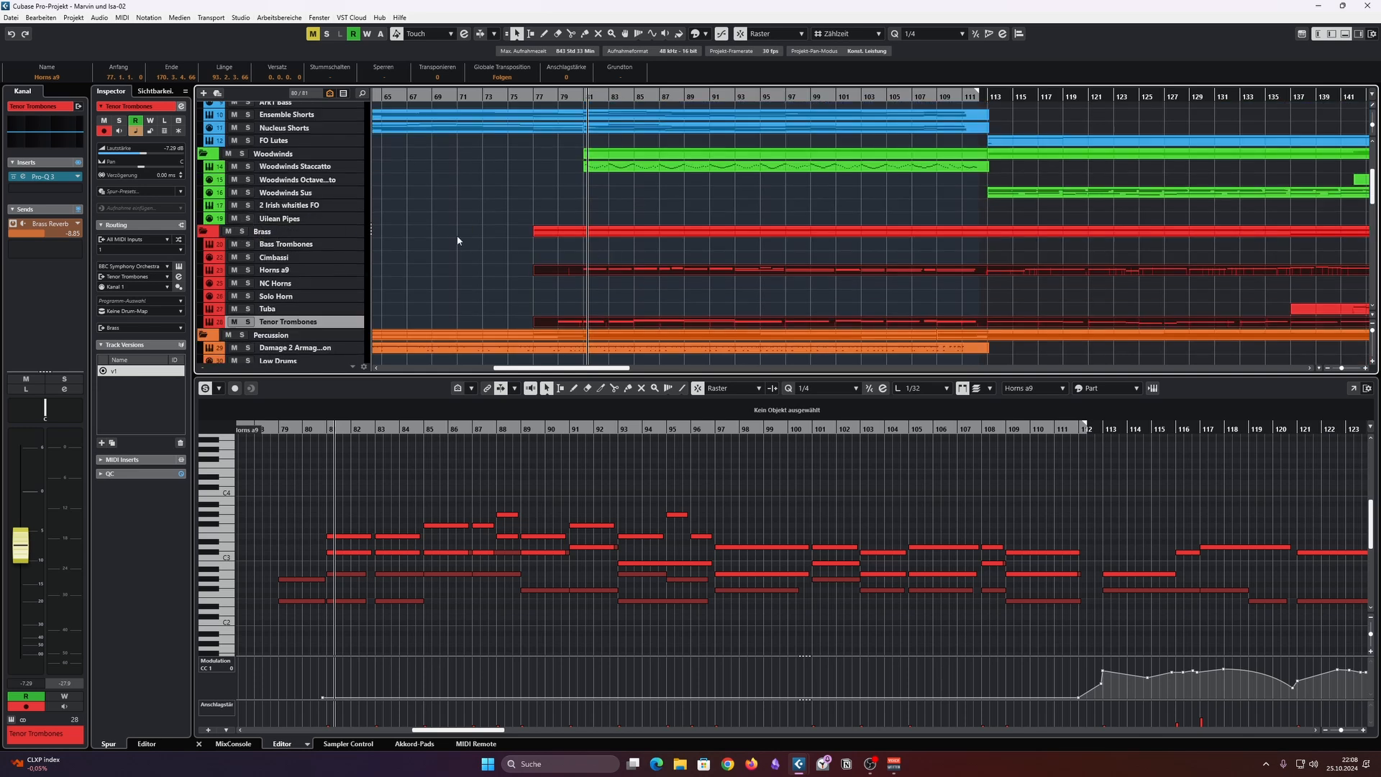
key(space)
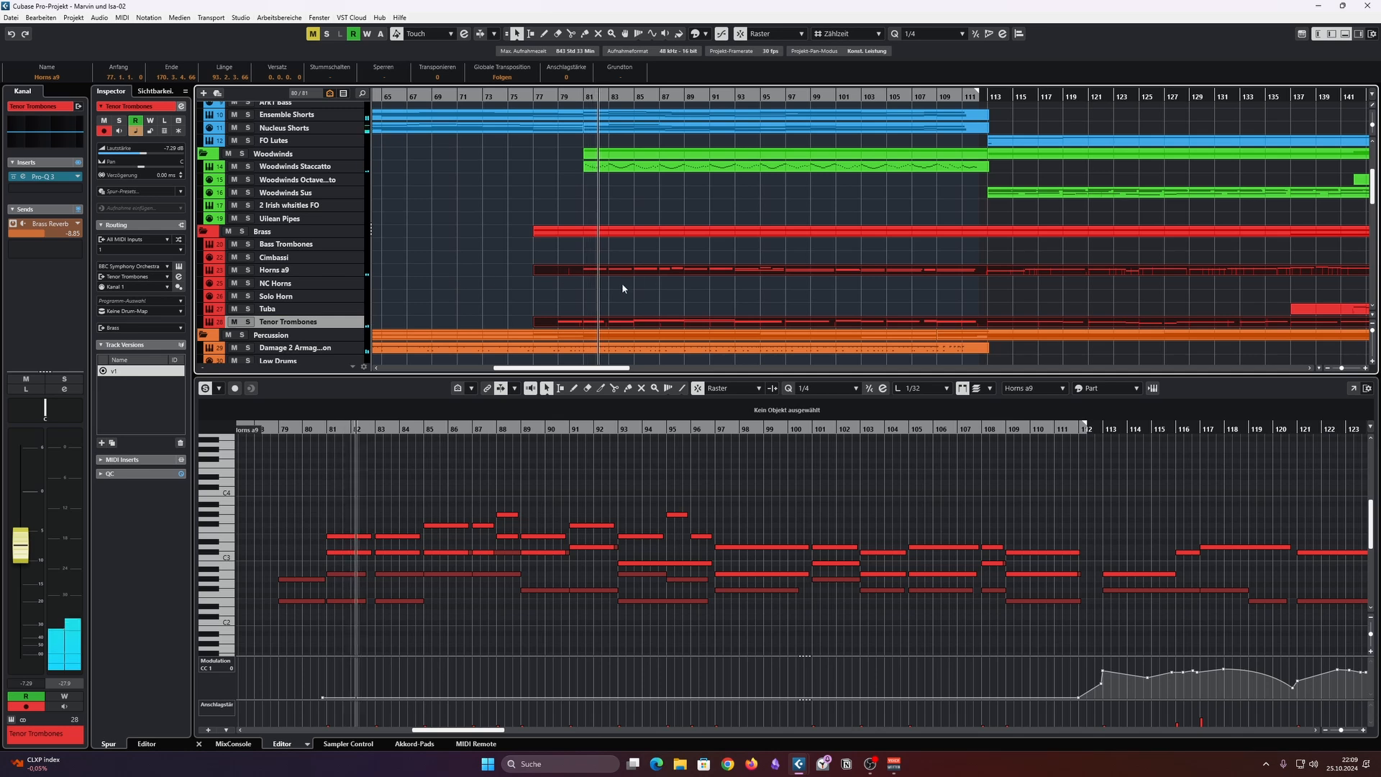
click(227, 232)
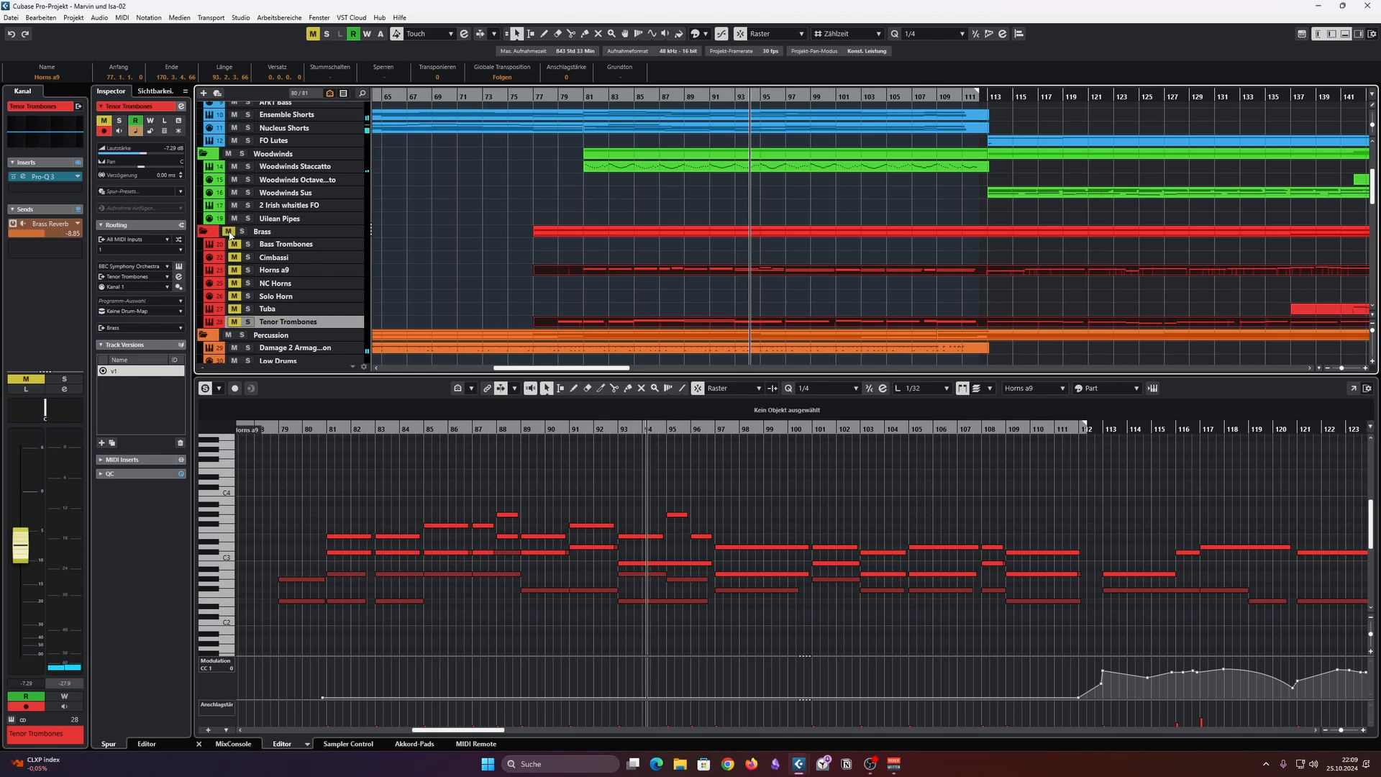
click(228, 231)
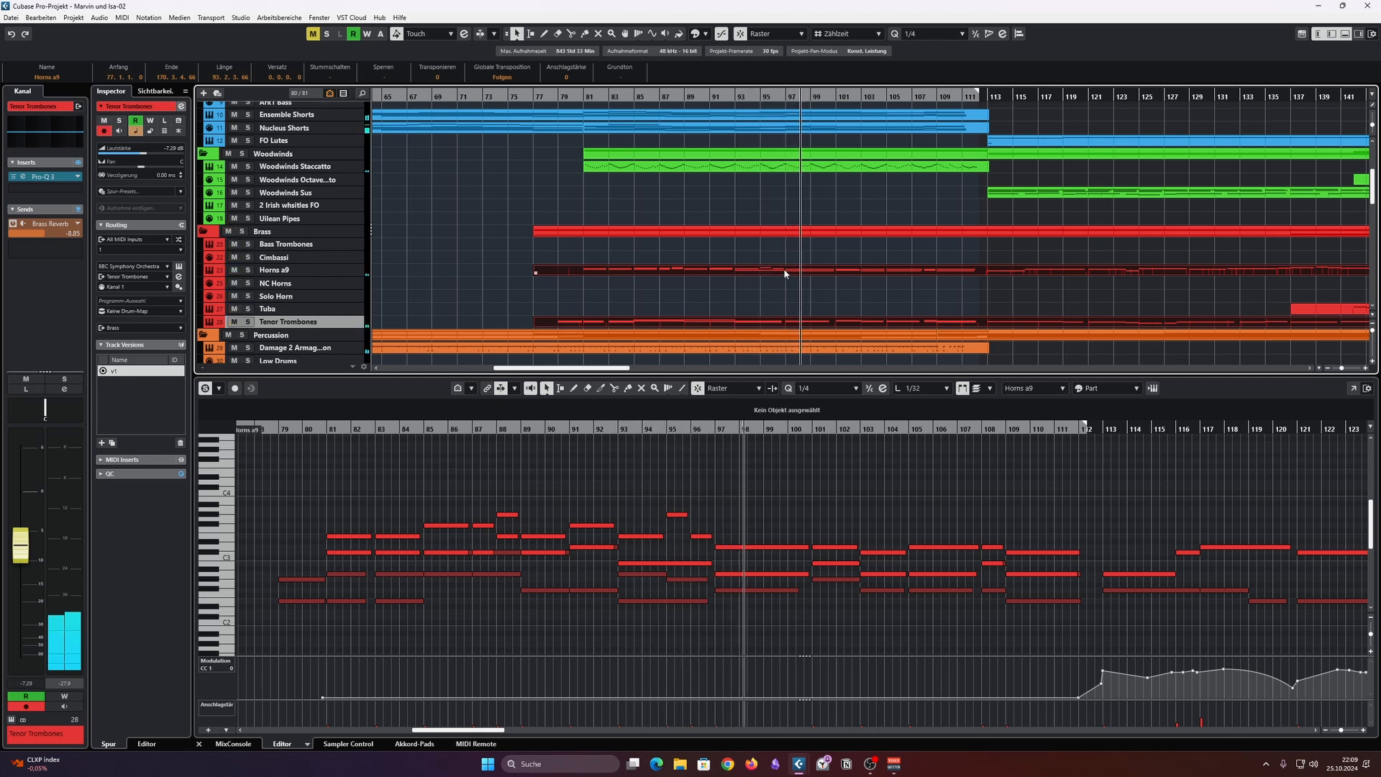
key(space)
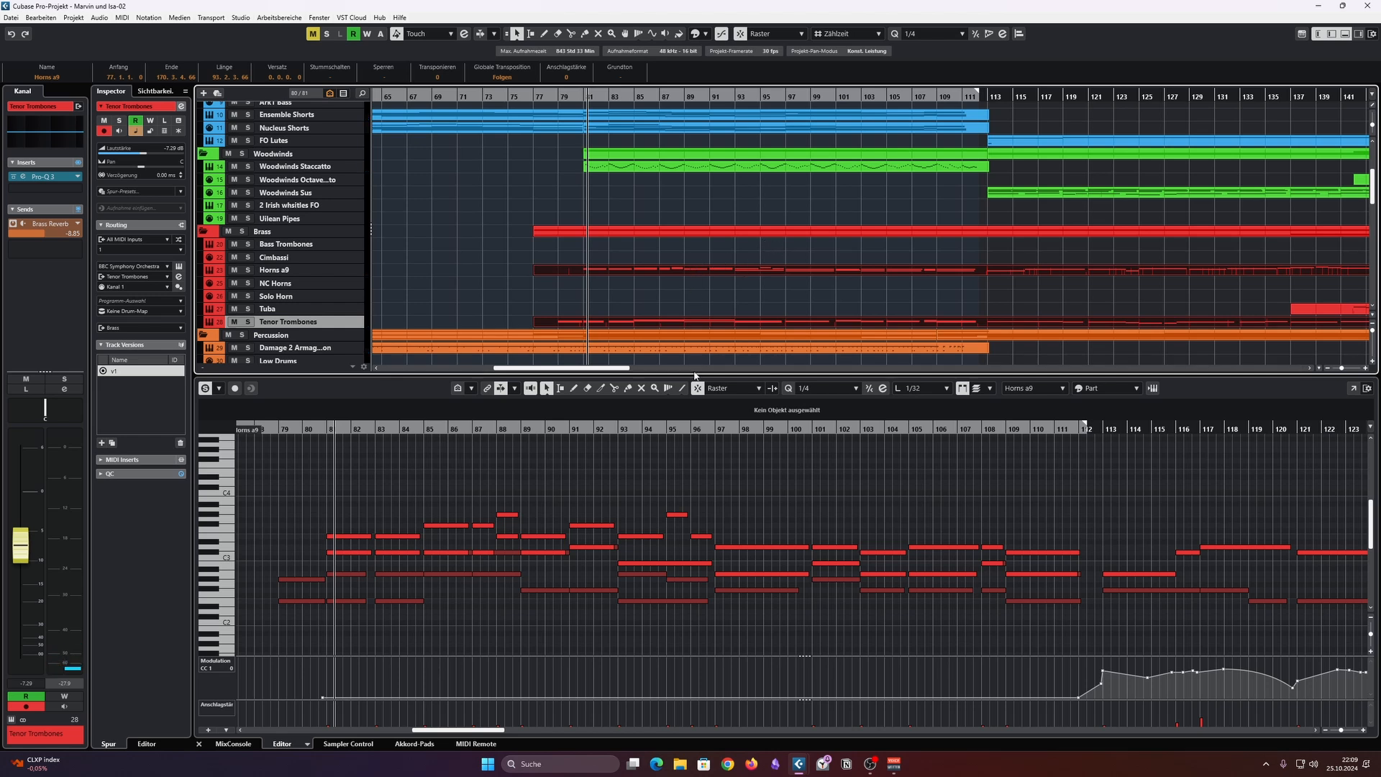
Step: Open the Damage 2 percussion part in the editor and pick out its low C2 hits in bars 82 and 83
drag(695, 374, 695, 444)
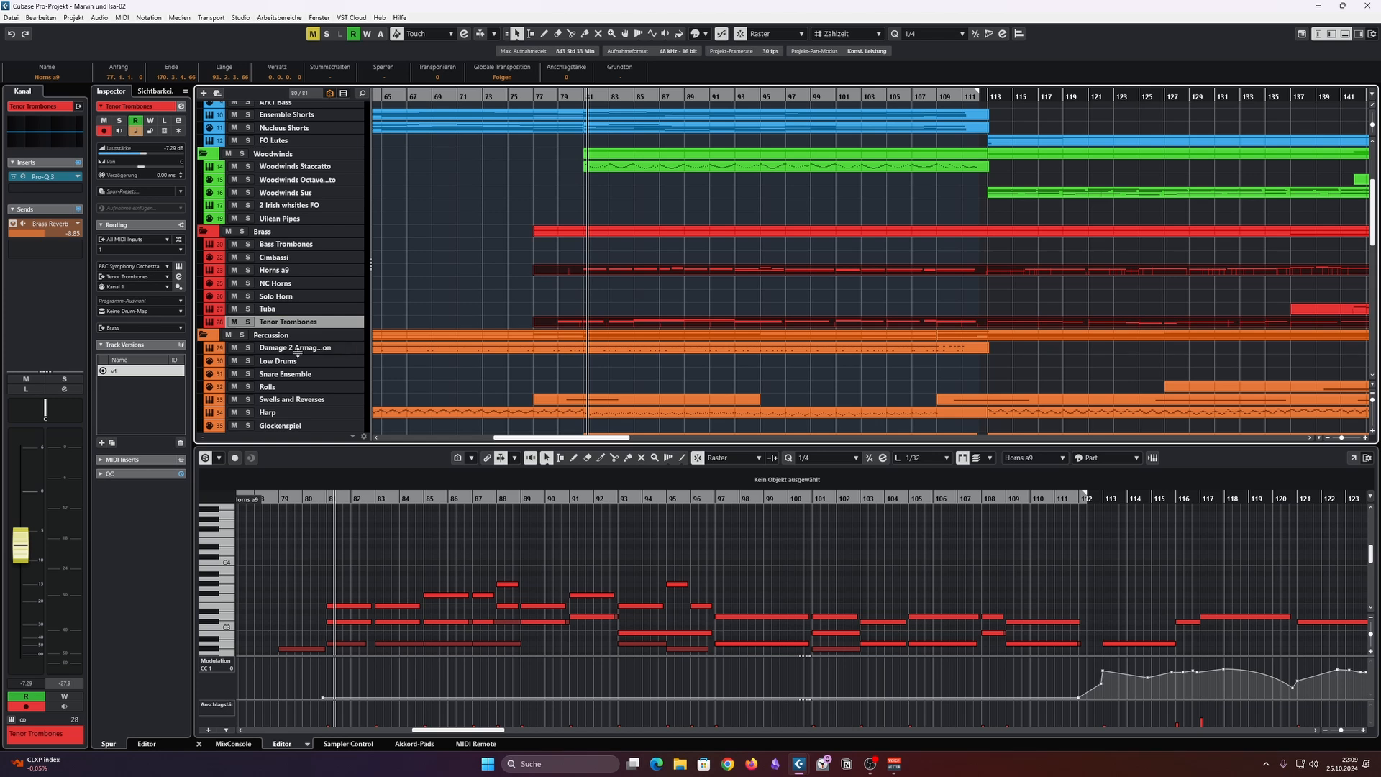
scroll(297, 353, down, 2)
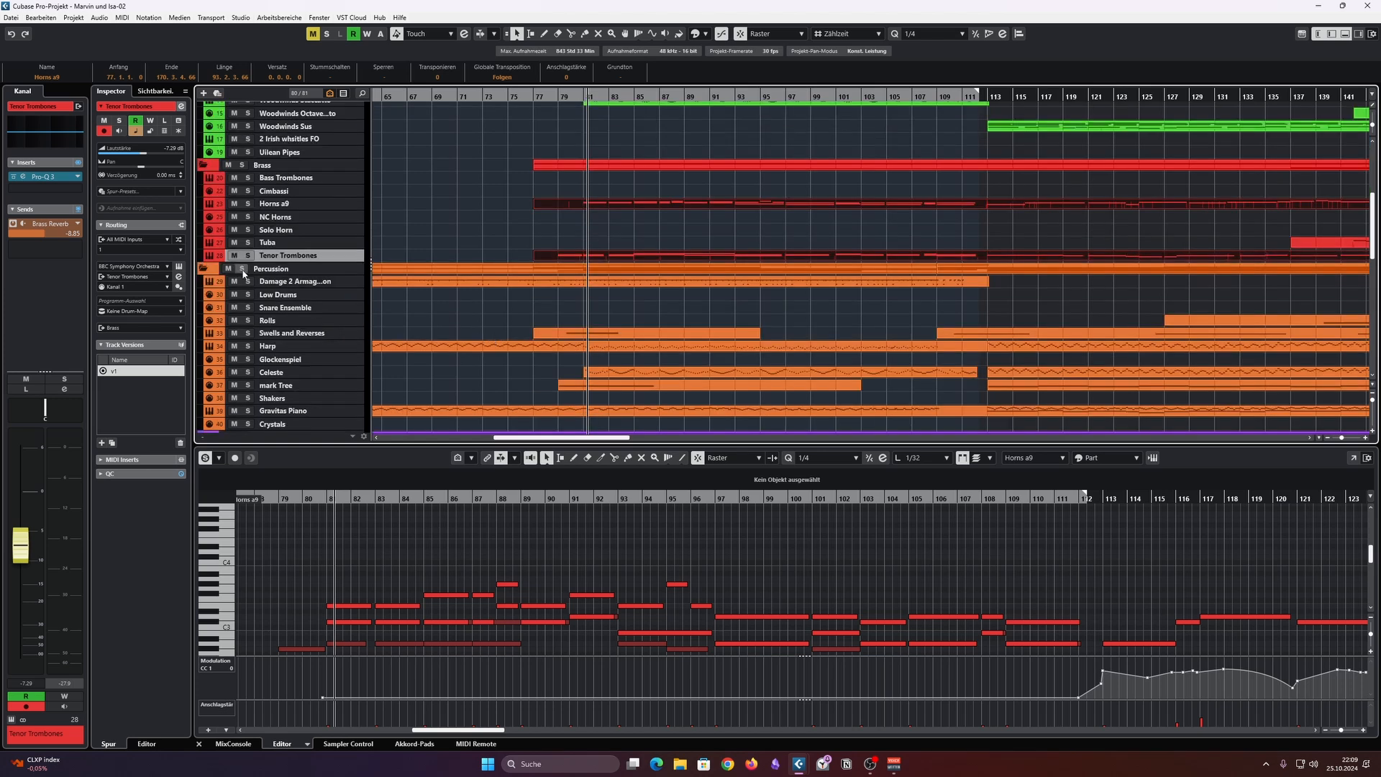
click(630, 282)
scroll(851, 534, down, 3)
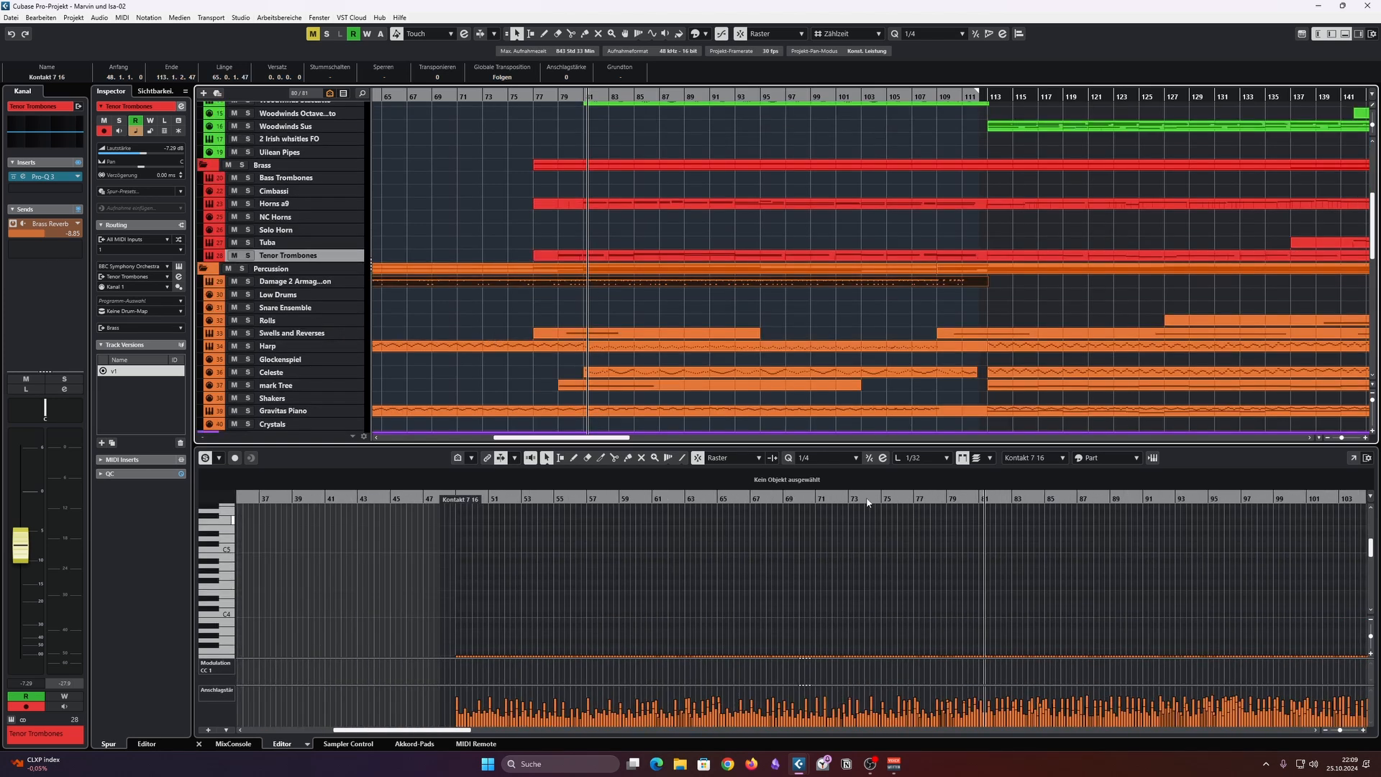
drag(891, 444, 893, 243)
scroll(870, 427, right, 4)
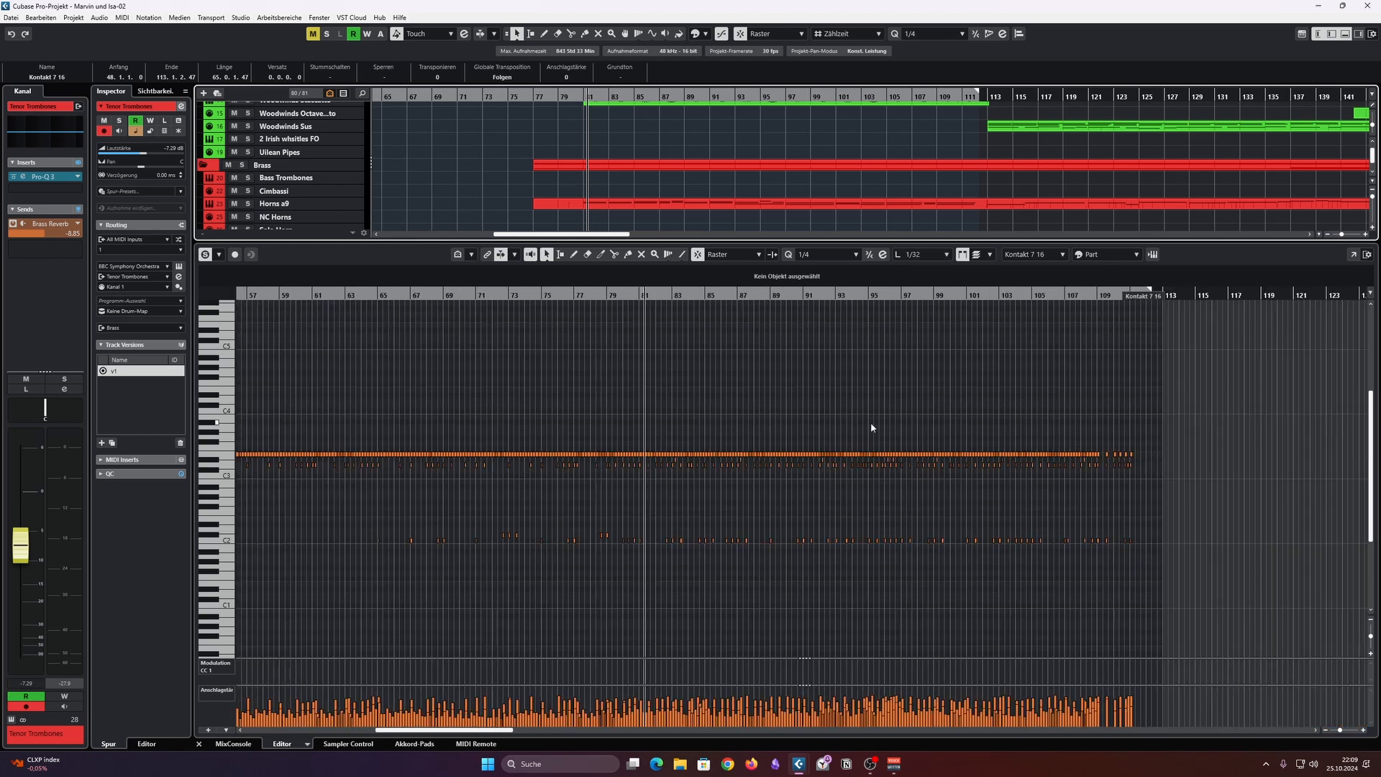
scroll(755, 518, up, 6)
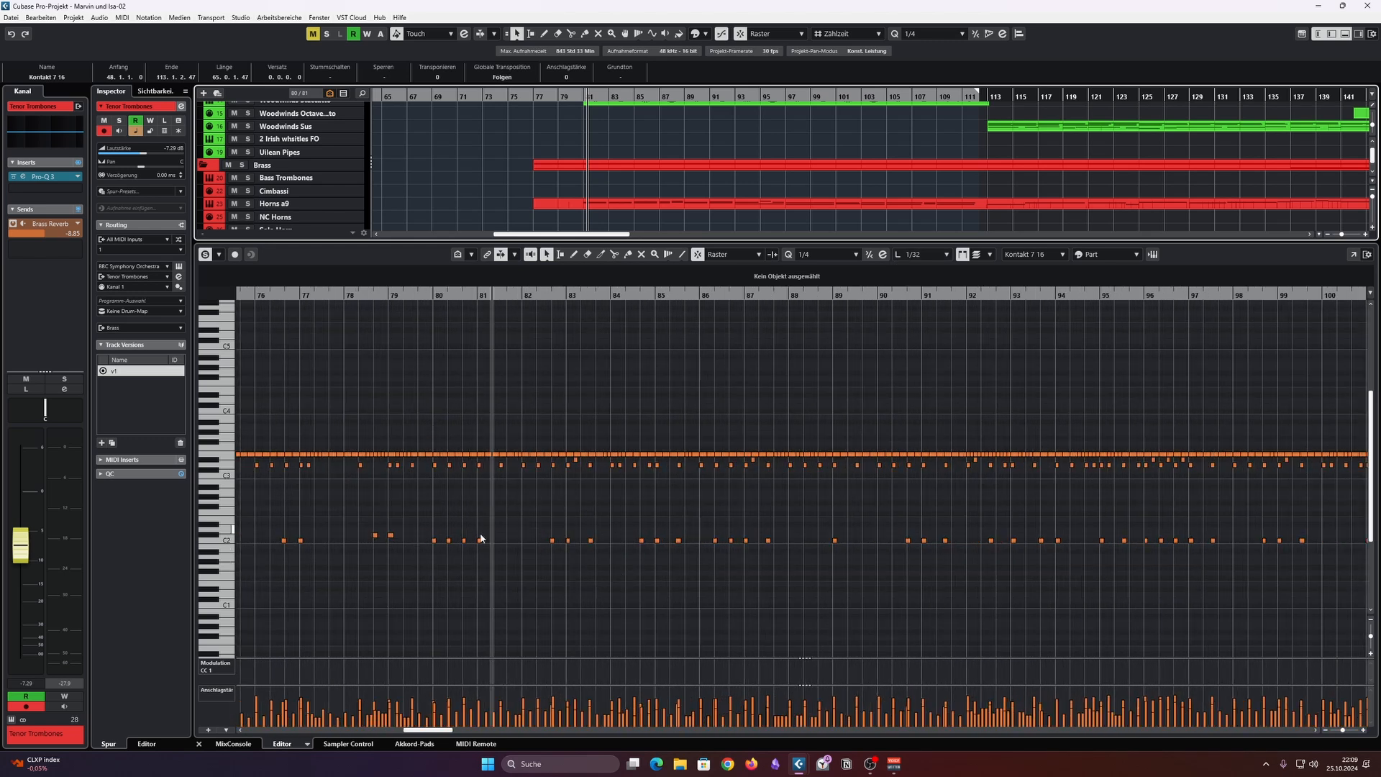
click(553, 541)
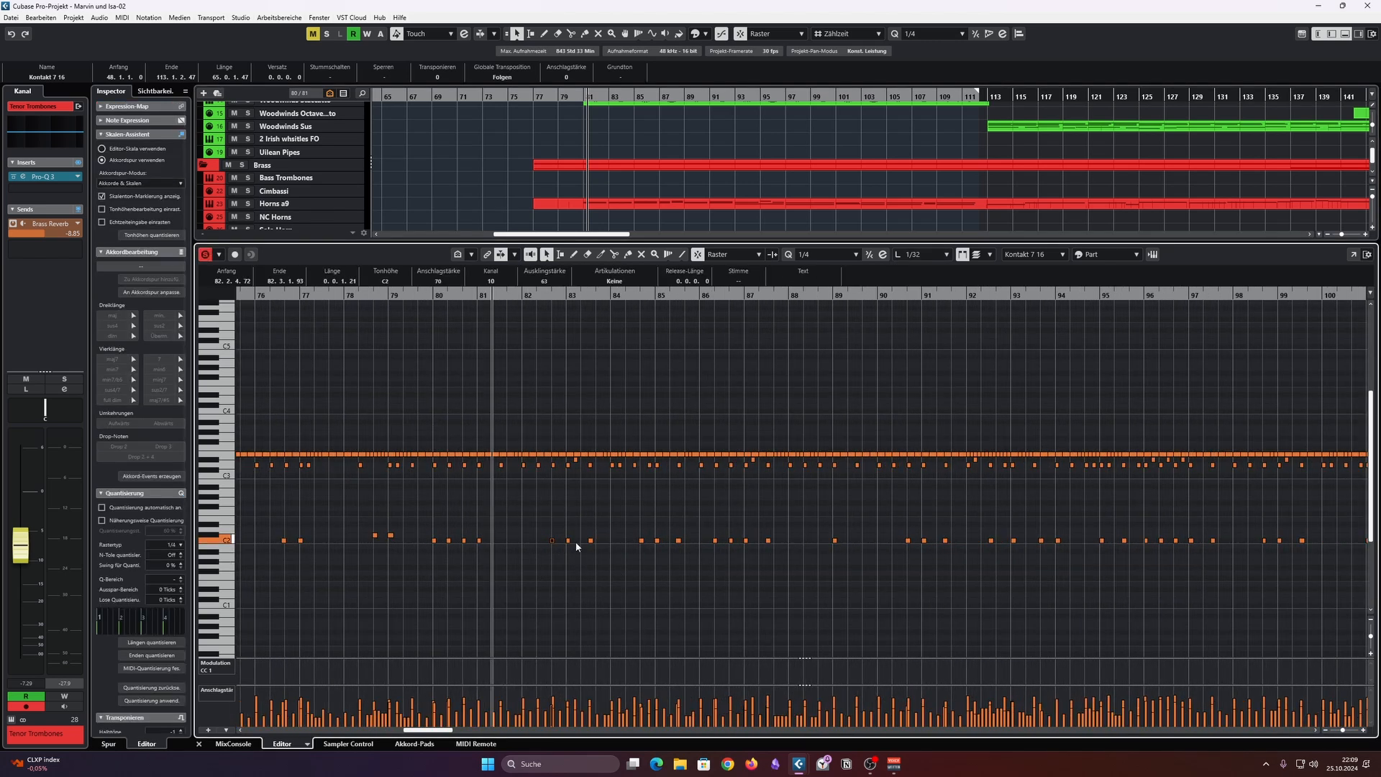
click(567, 540)
click(589, 541)
Step: Solo the Damage 2 track and play it from bar 81 with its notes in view
drag(298, 244, 288, 343)
click(248, 282)
key(space)
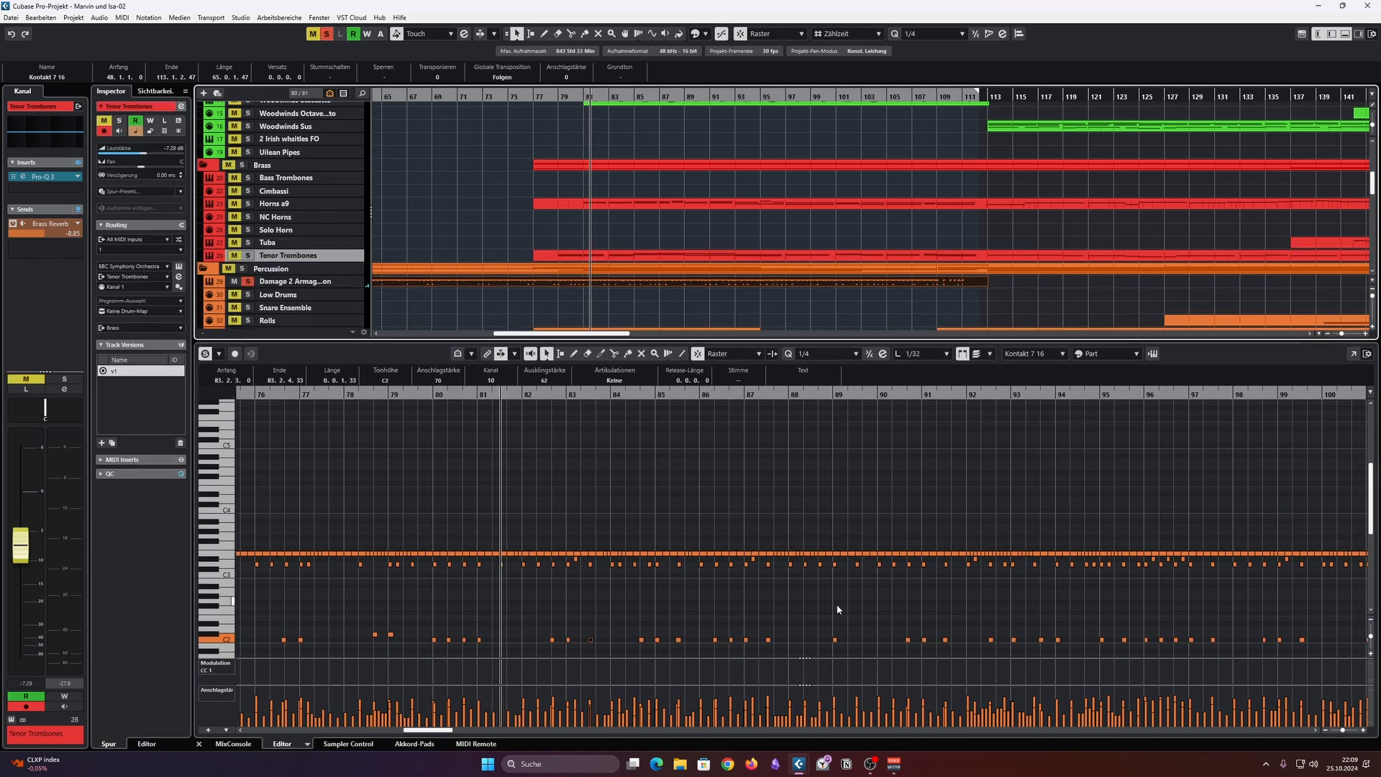
scroll(796, 581, down, 3)
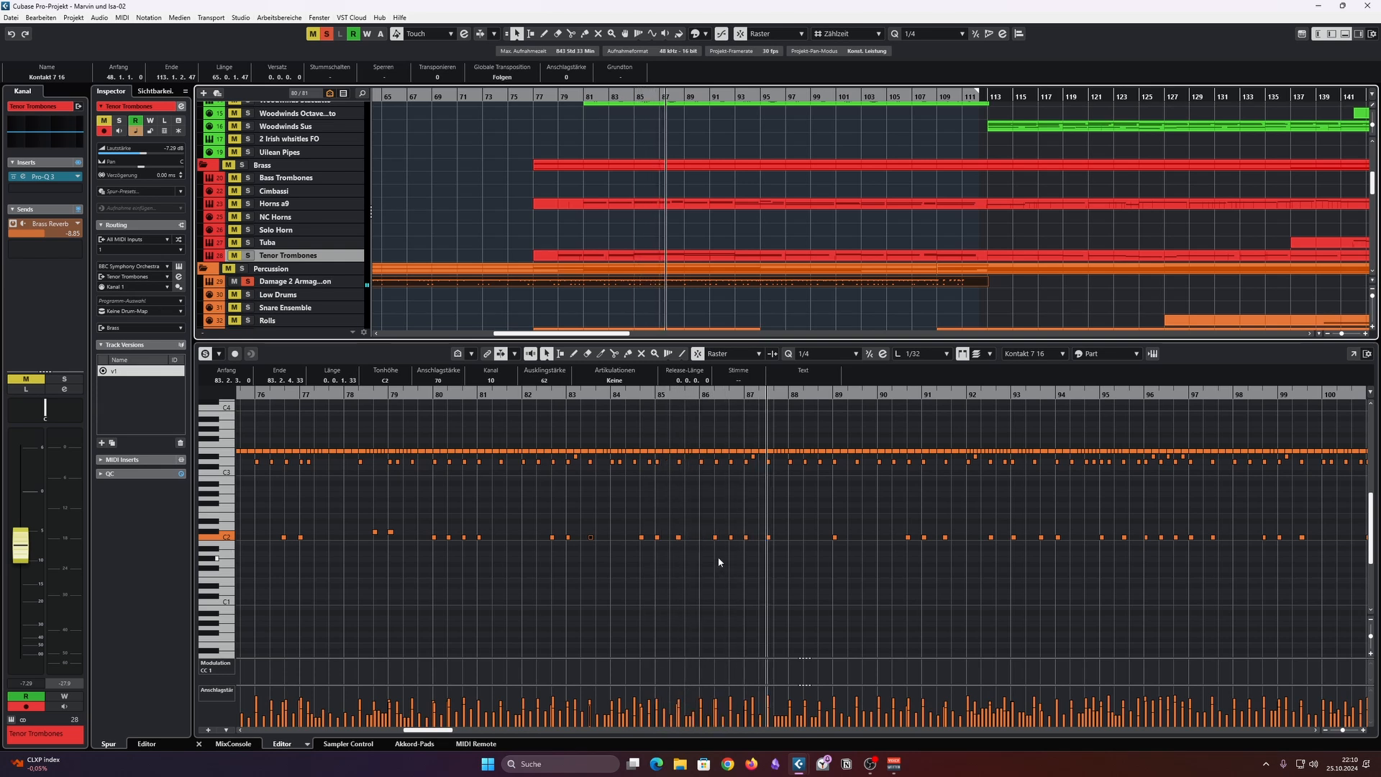
key(space)
Step: Switch the solo from Damage 2 to Swells and Reverses and play it from around bar 79
drag(697, 356, 696, 409)
scroll(564, 259, down, 2)
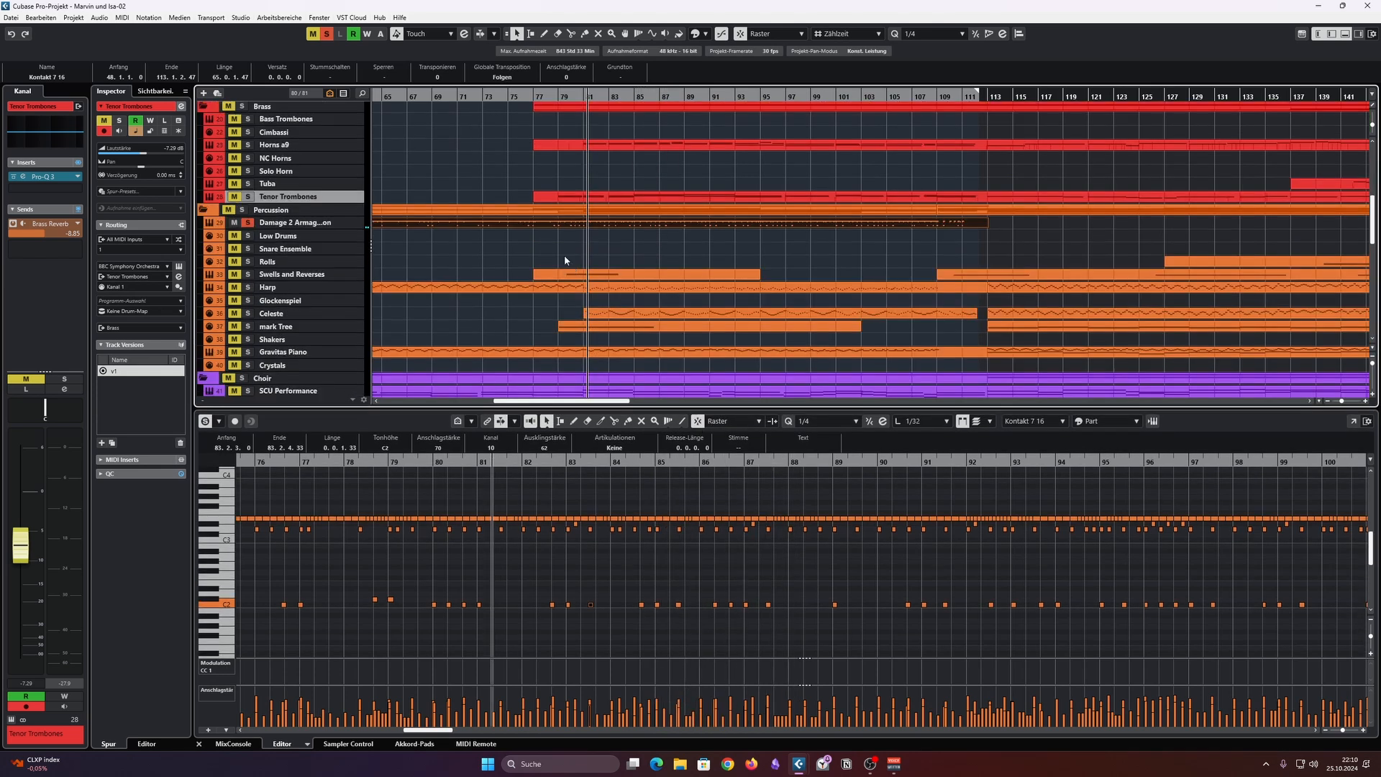
click(248, 223)
click(247, 274)
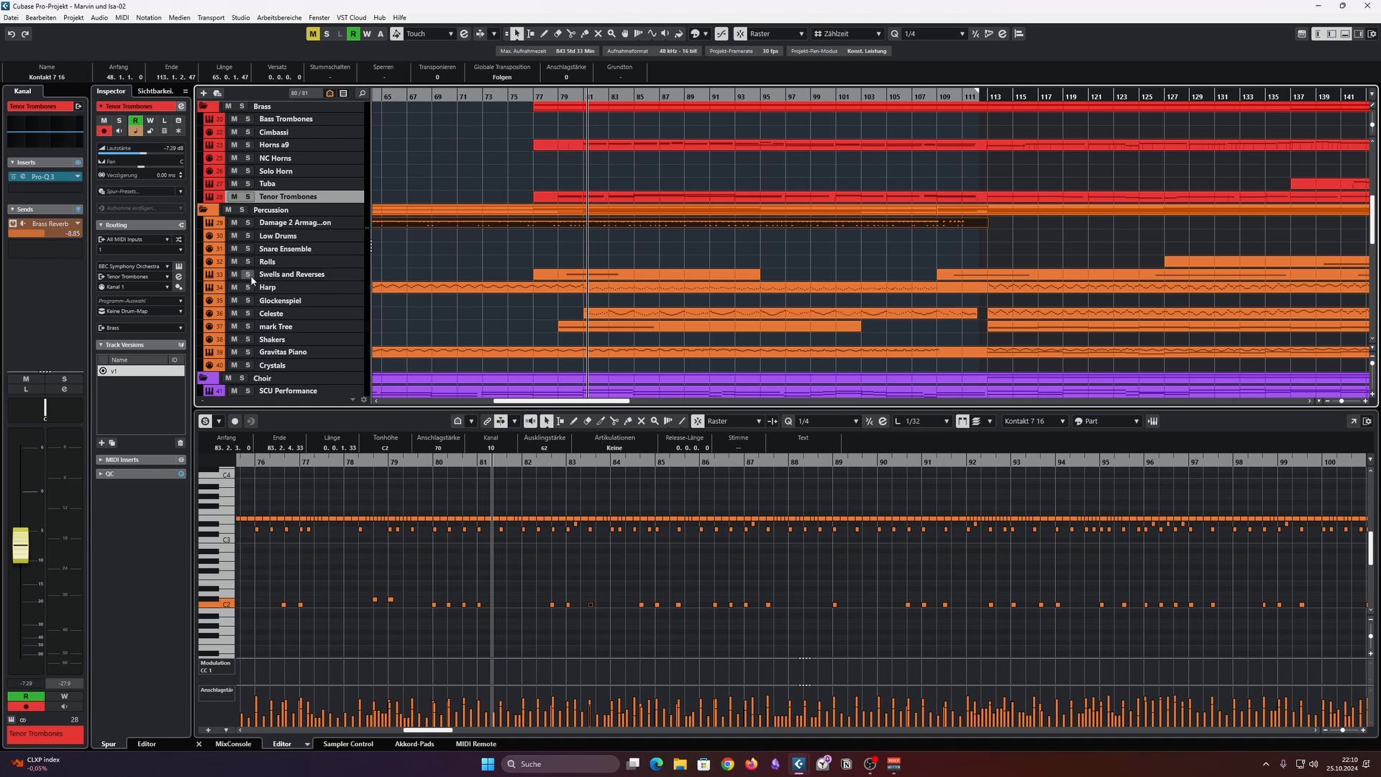
click(567, 101)
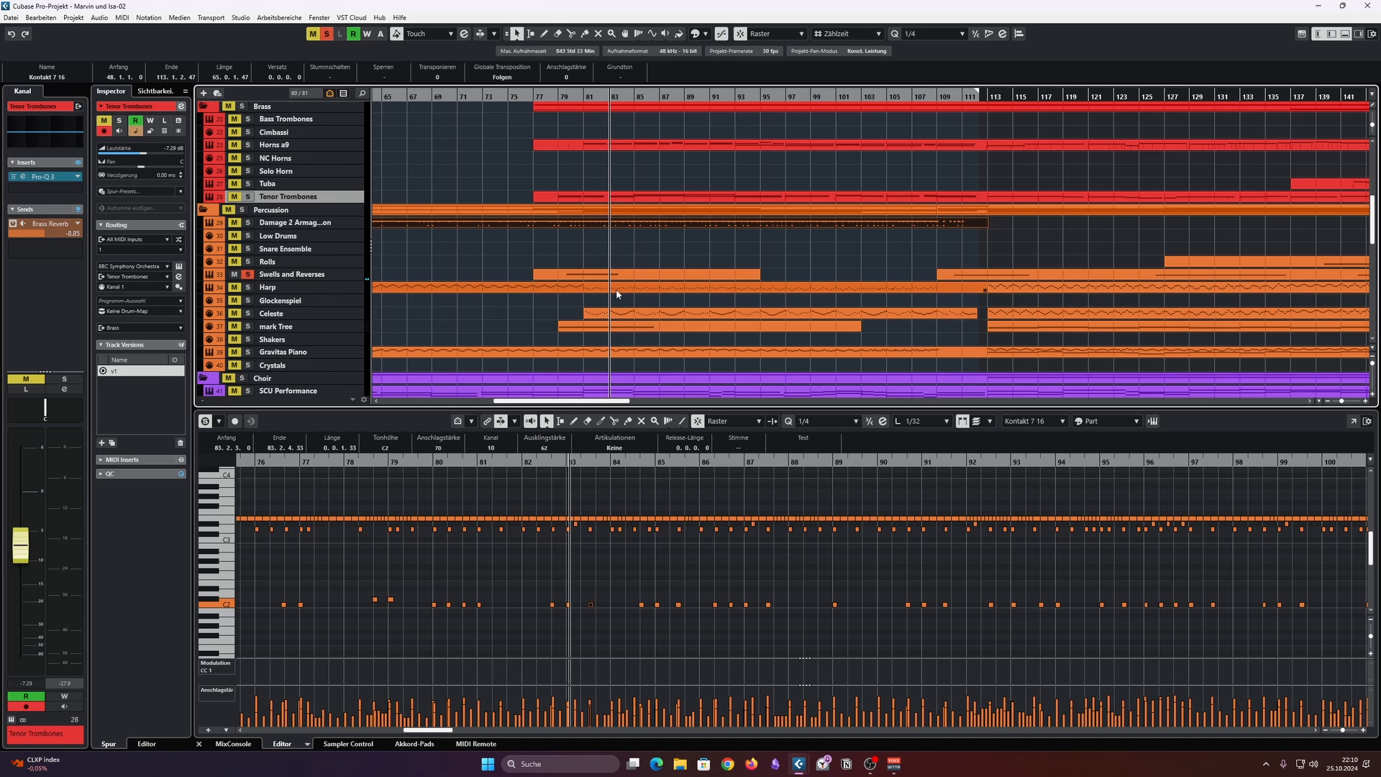
key(space)
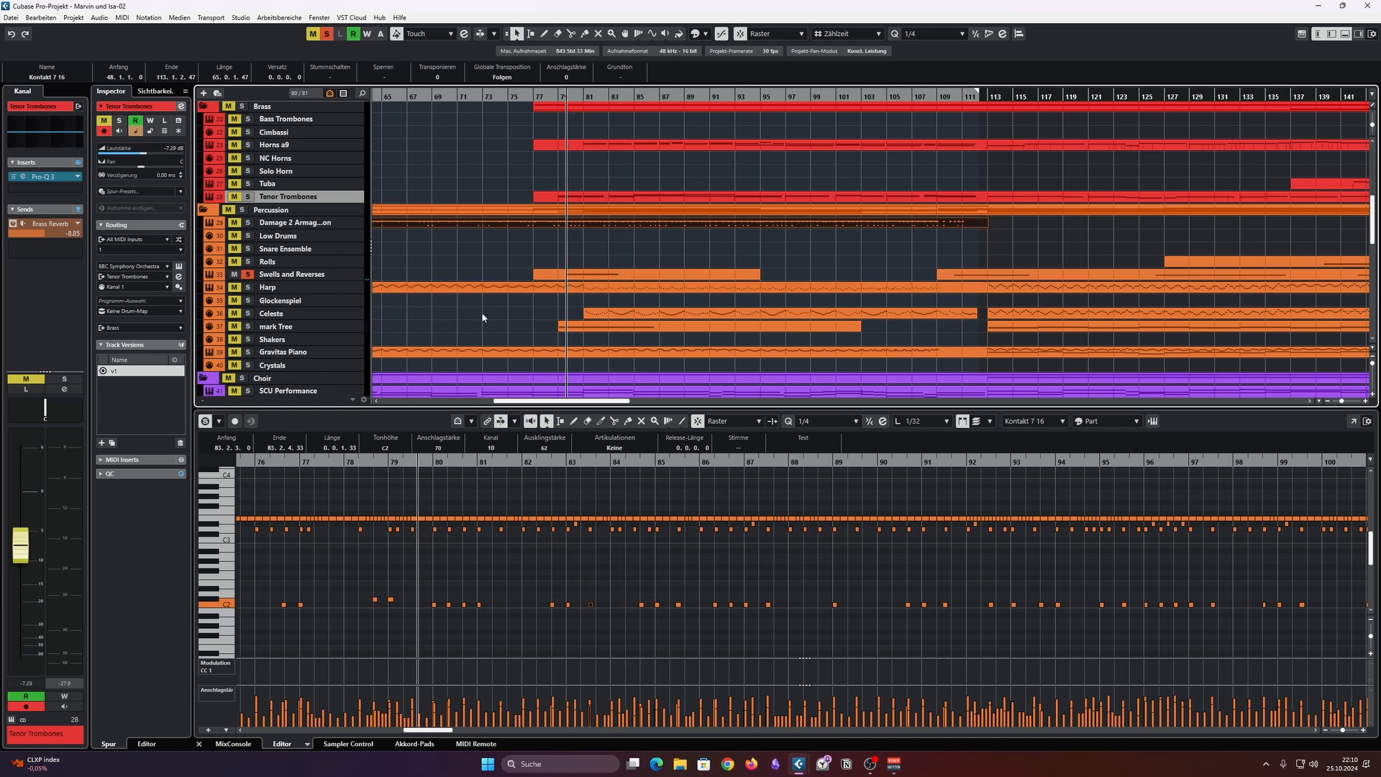
Step: Switch the solo from Swells and Reverses to Harp and show only the Harp parts in the editor
click(249, 278)
click(247, 274)
click(248, 288)
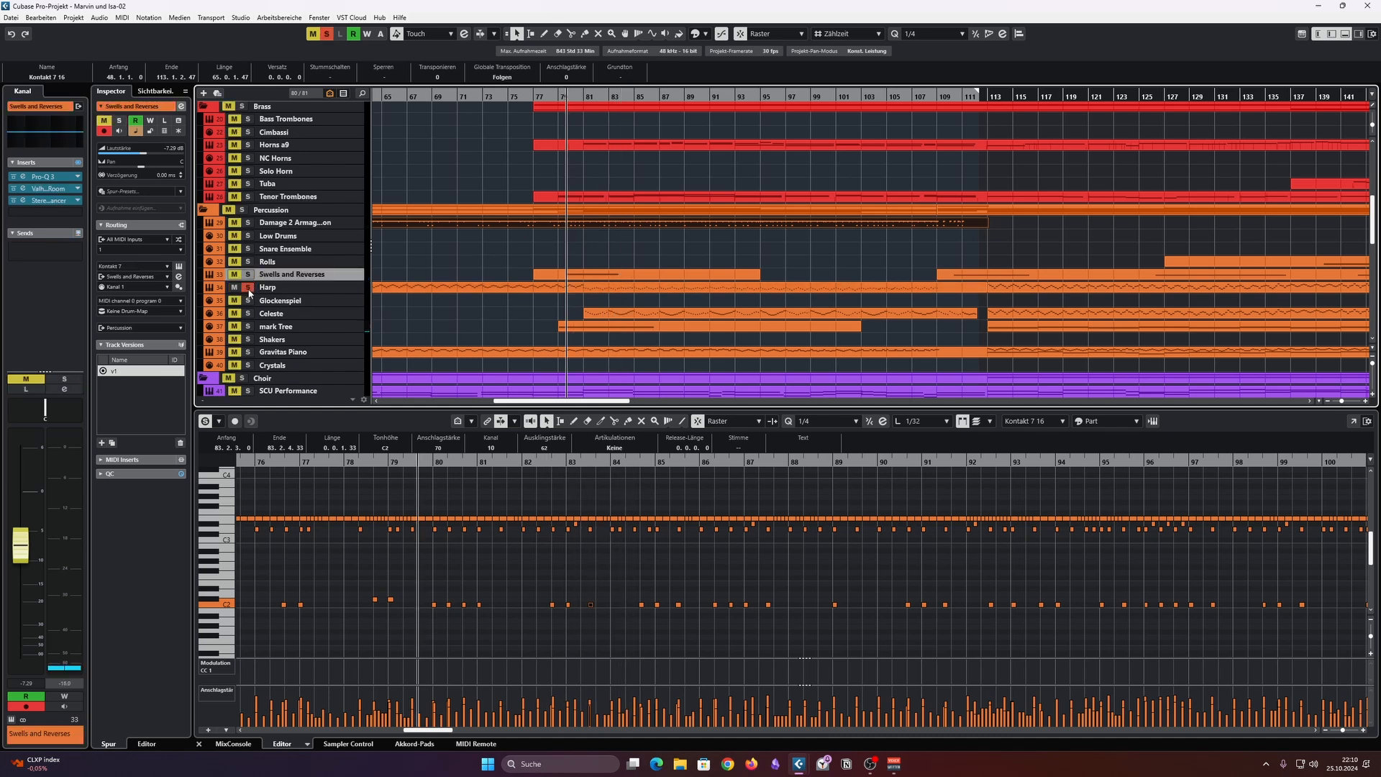
shift+click(624, 292)
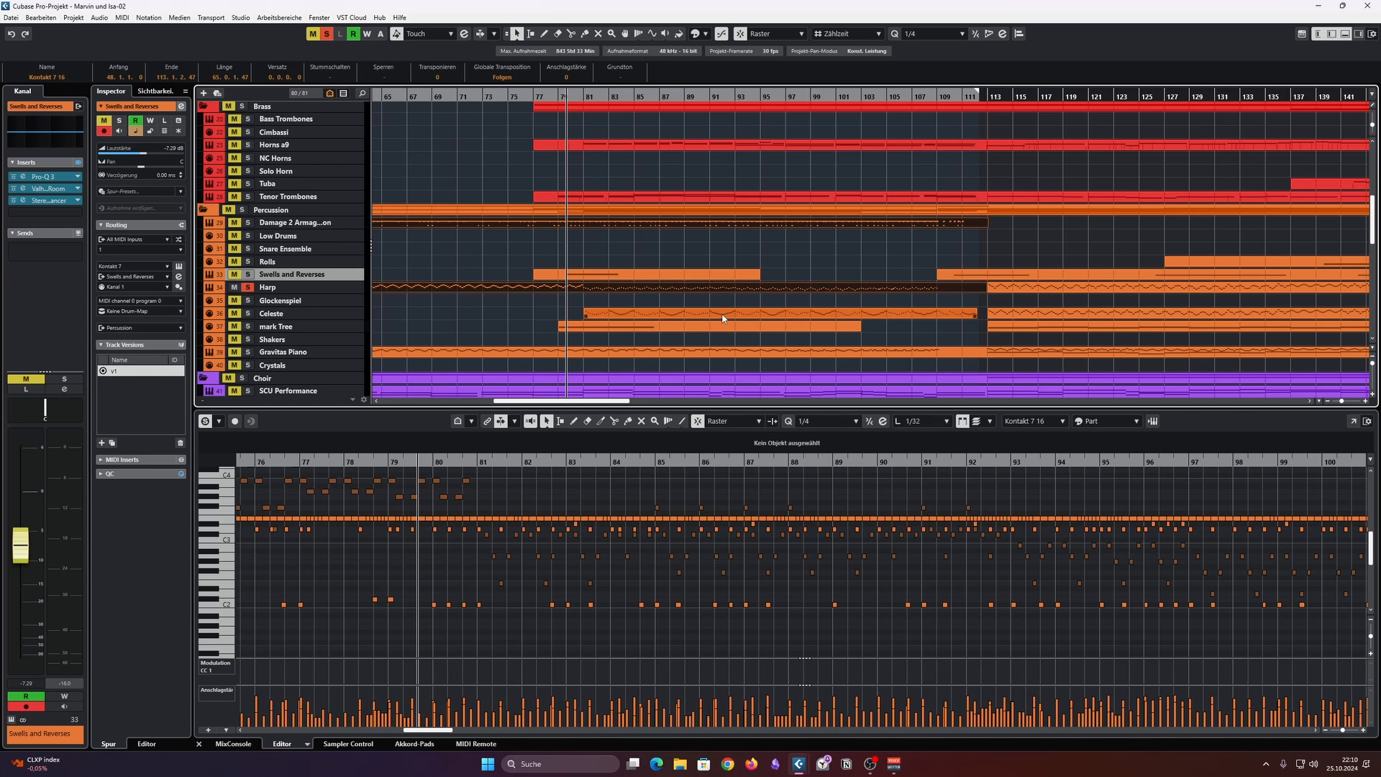
click(756, 252)
click(778, 287)
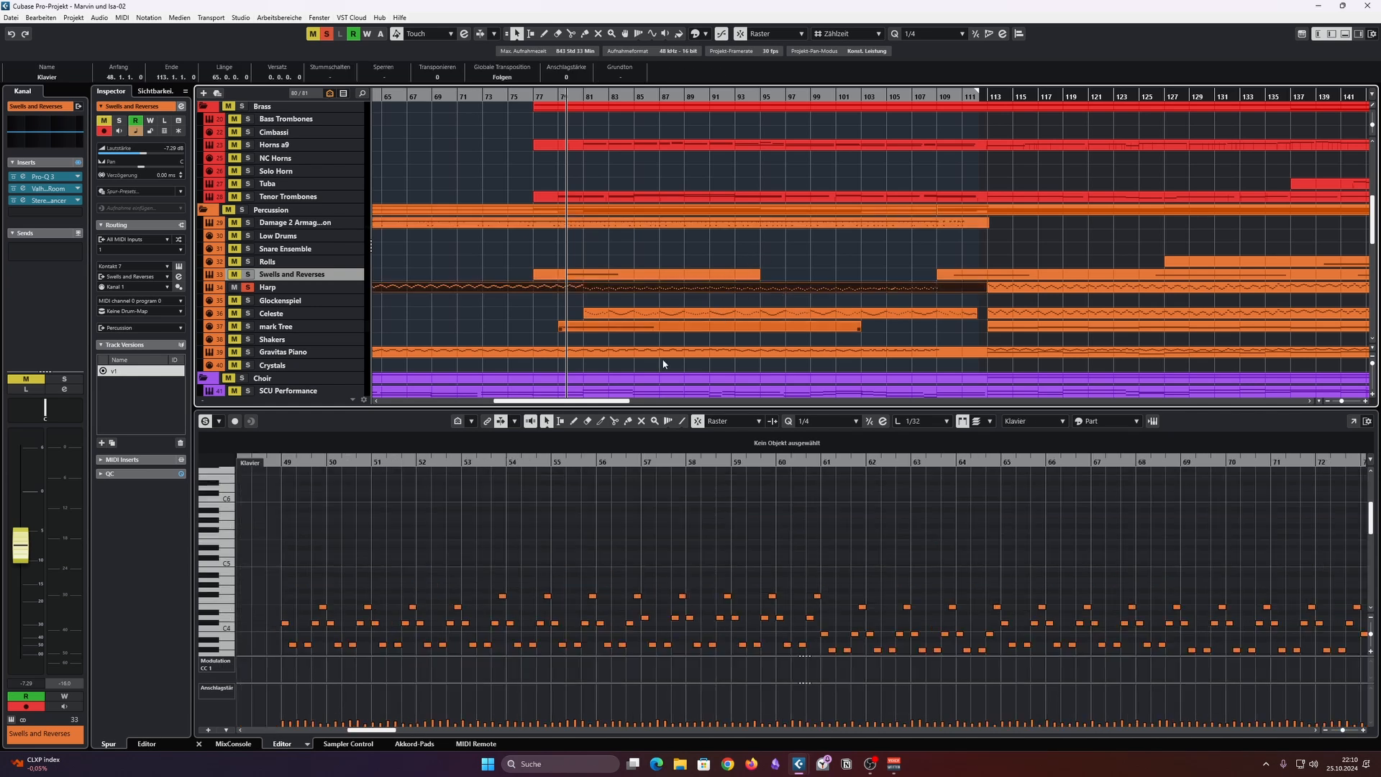
Step: Examine the Harp pattern on both sides of bar 81 and place the playback cursor at bar 81
drag(669, 409, 699, 139)
scroll(897, 369, down, 5)
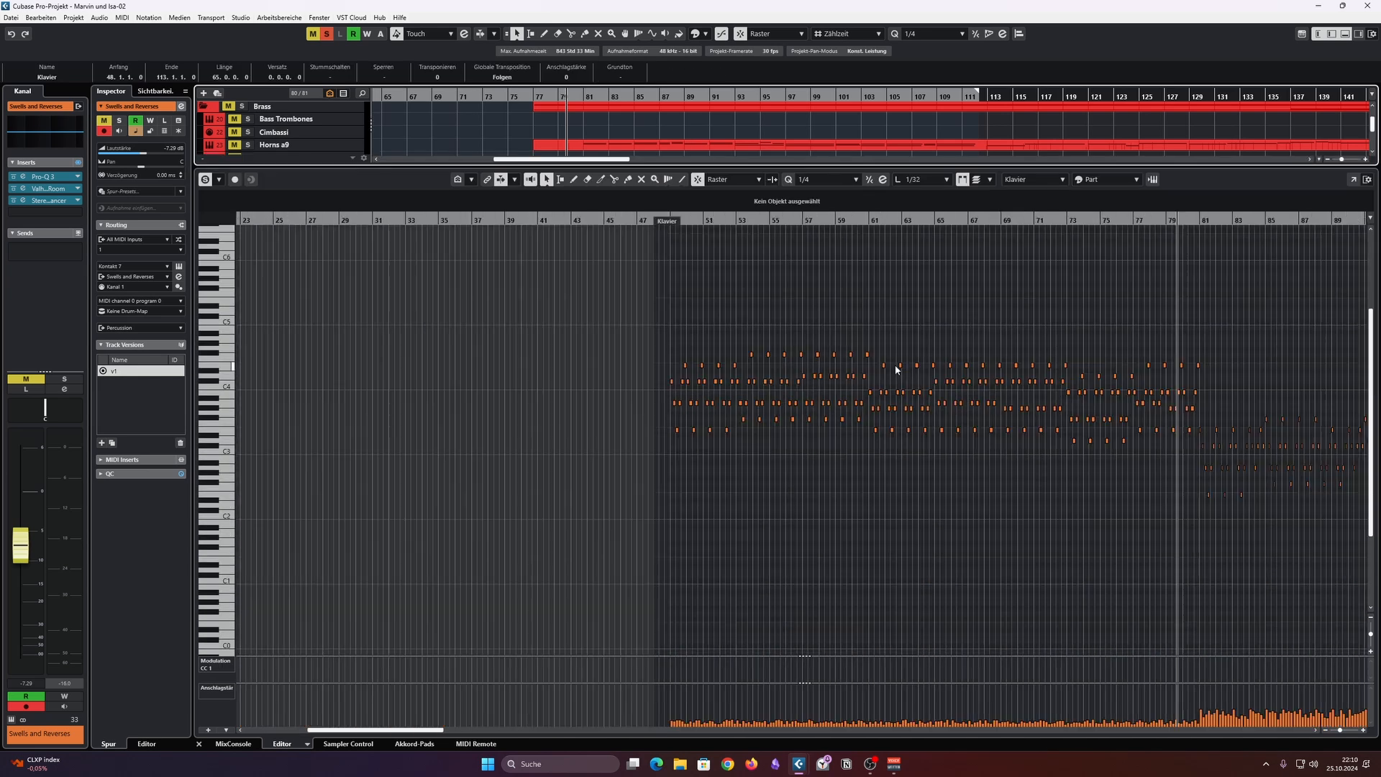
scroll(971, 432, right, 5)
scroll(1062, 481, up, 3)
scroll(1062, 484, up, 1)
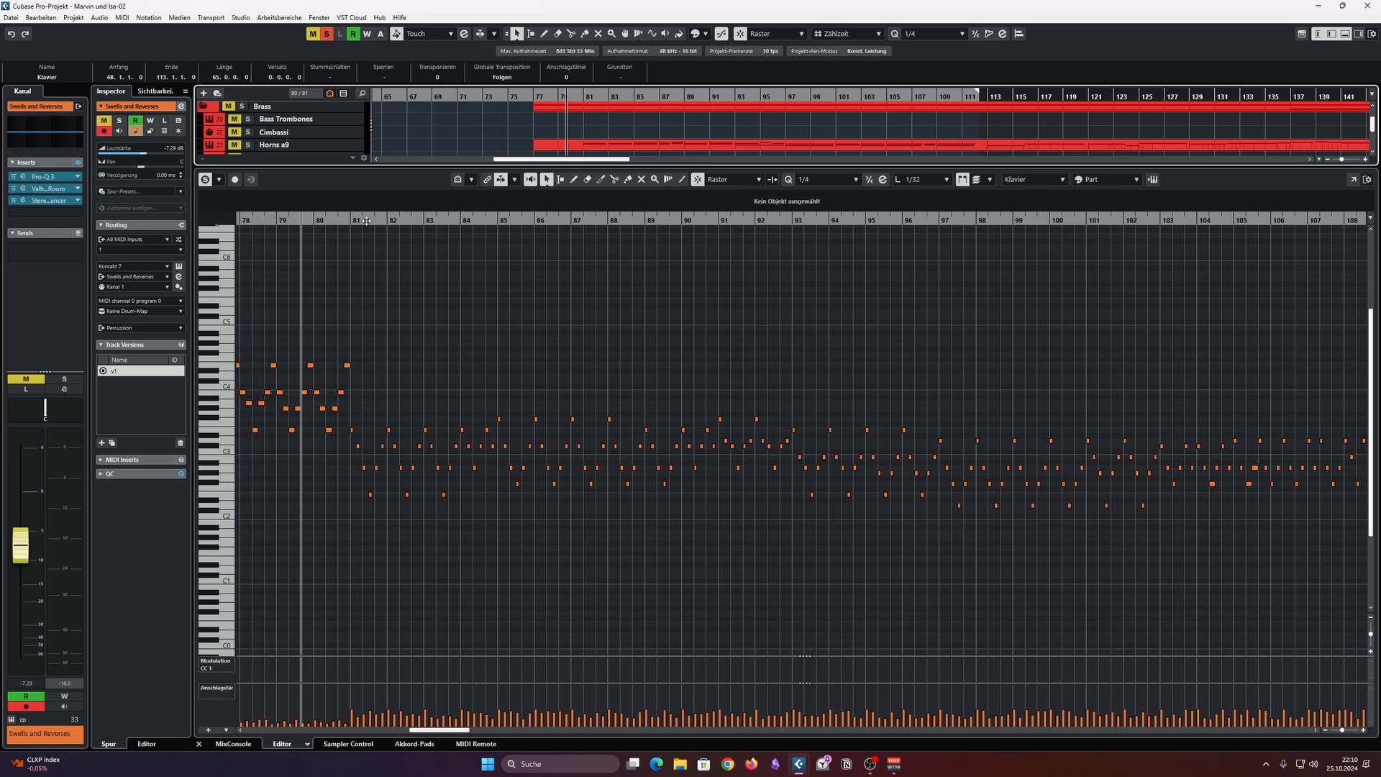
click(362, 221)
Step: Show the brass parts together with the Harp part in the editor and compare their notes from bar 81
drag(446, 174, 444, 348)
scroll(505, 302, up, 2)
scroll(610, 243, up, 2)
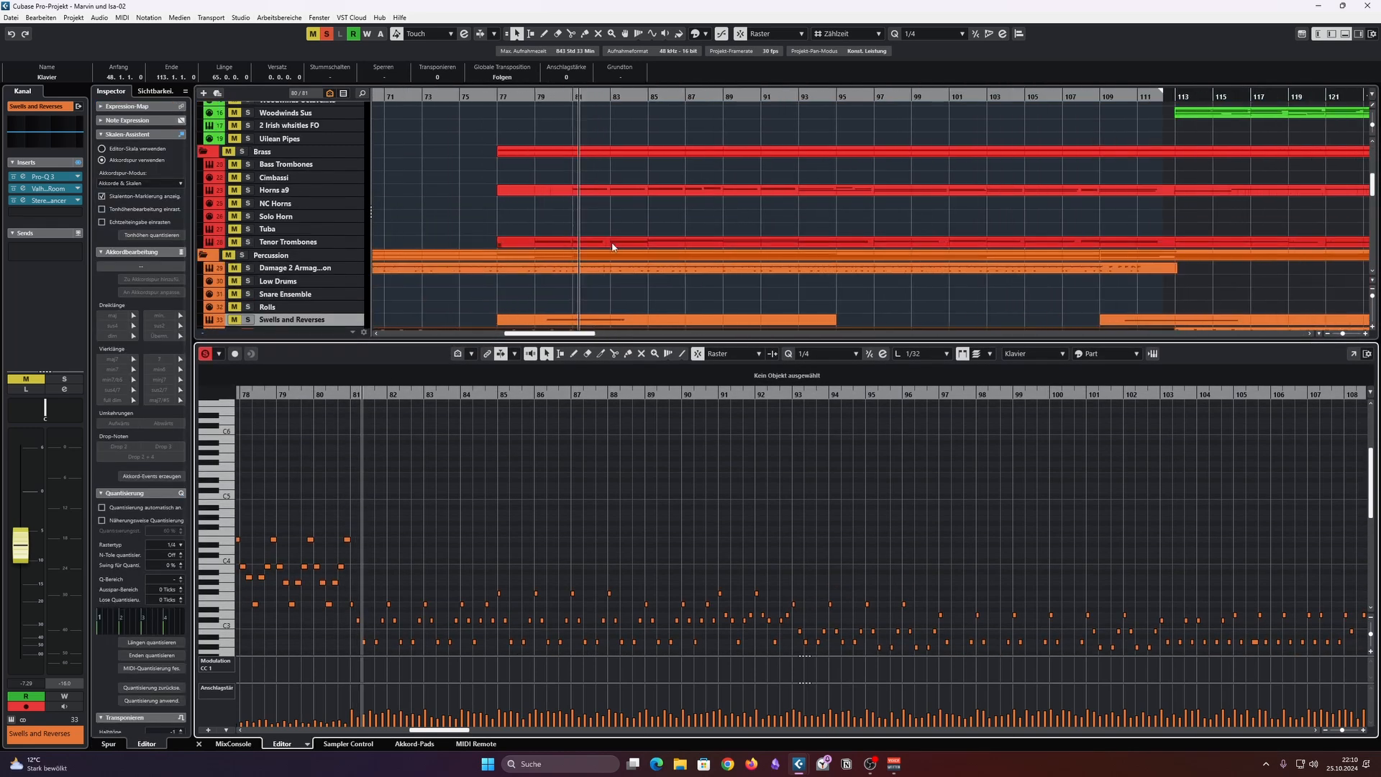
click(623, 192)
drag(590, 340, 587, 63)
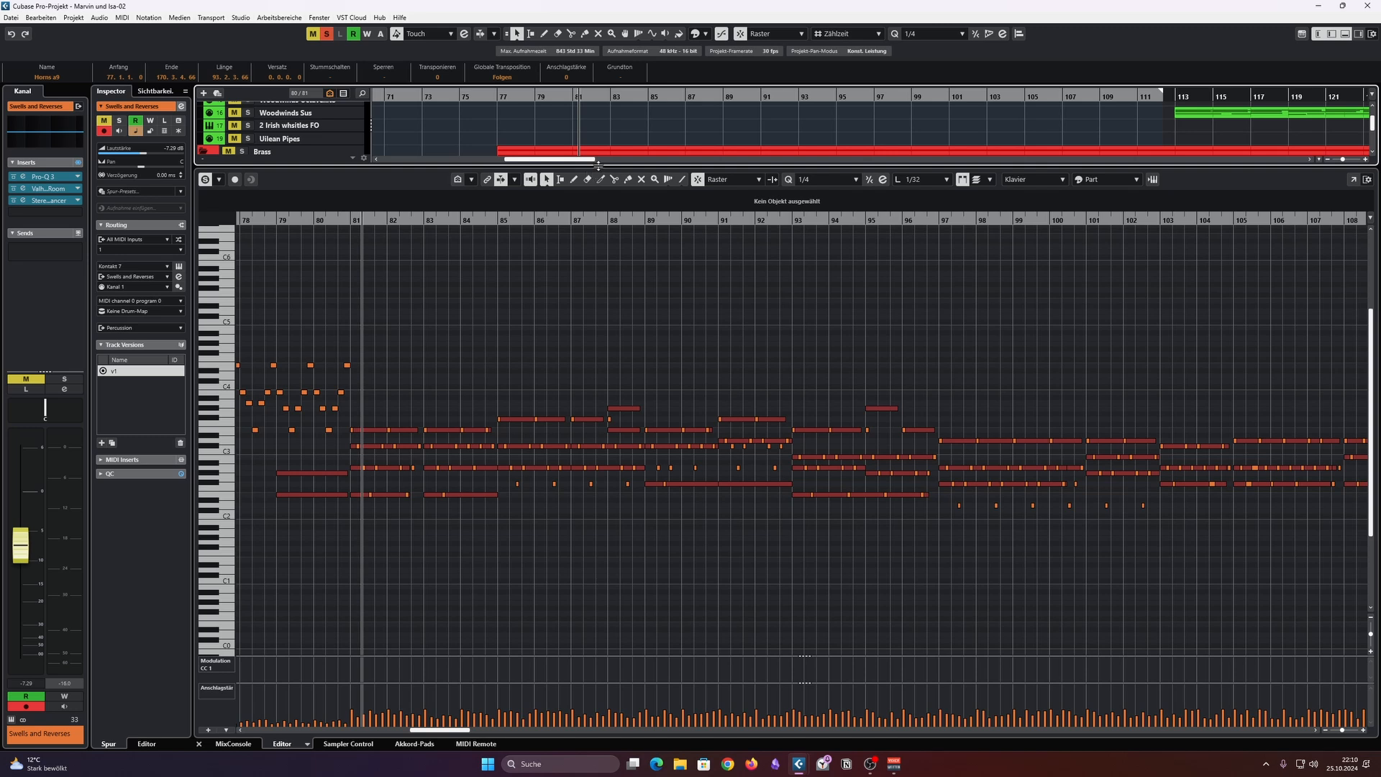
Step: Deselect the compared parts and switch the solo from Harp to Celeste only
drag(598, 165, 598, 541)
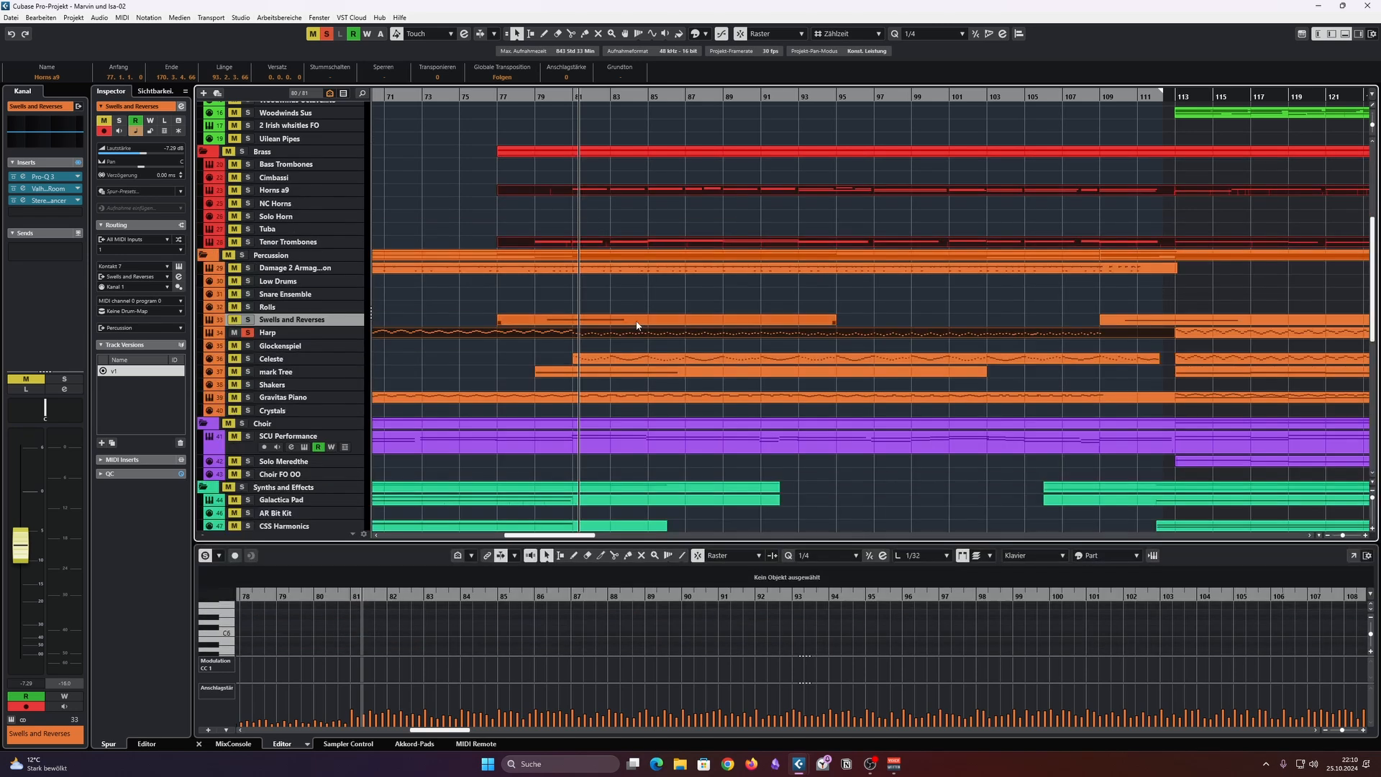
click(665, 308)
scroll(662, 312, down, 3)
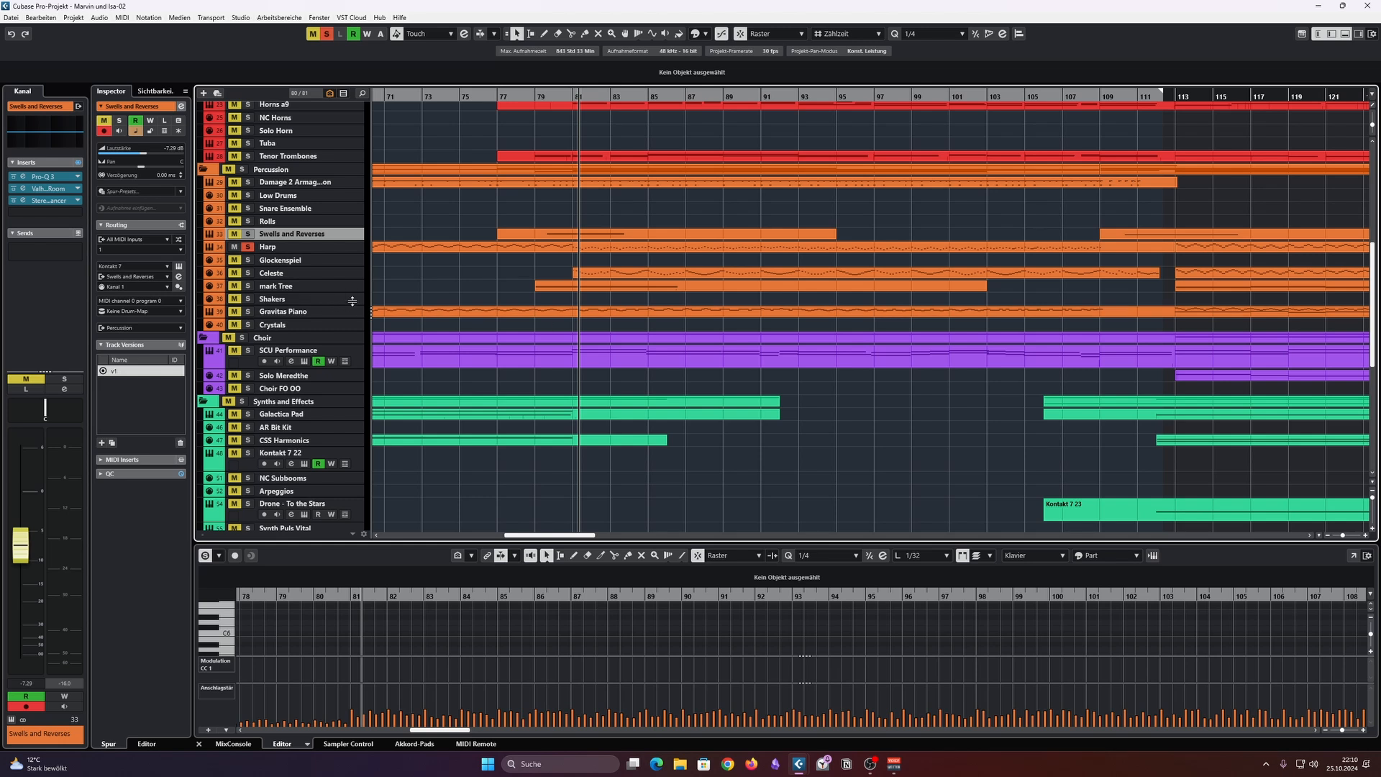
click(248, 287)
click(247, 273)
click(250, 286)
click(248, 247)
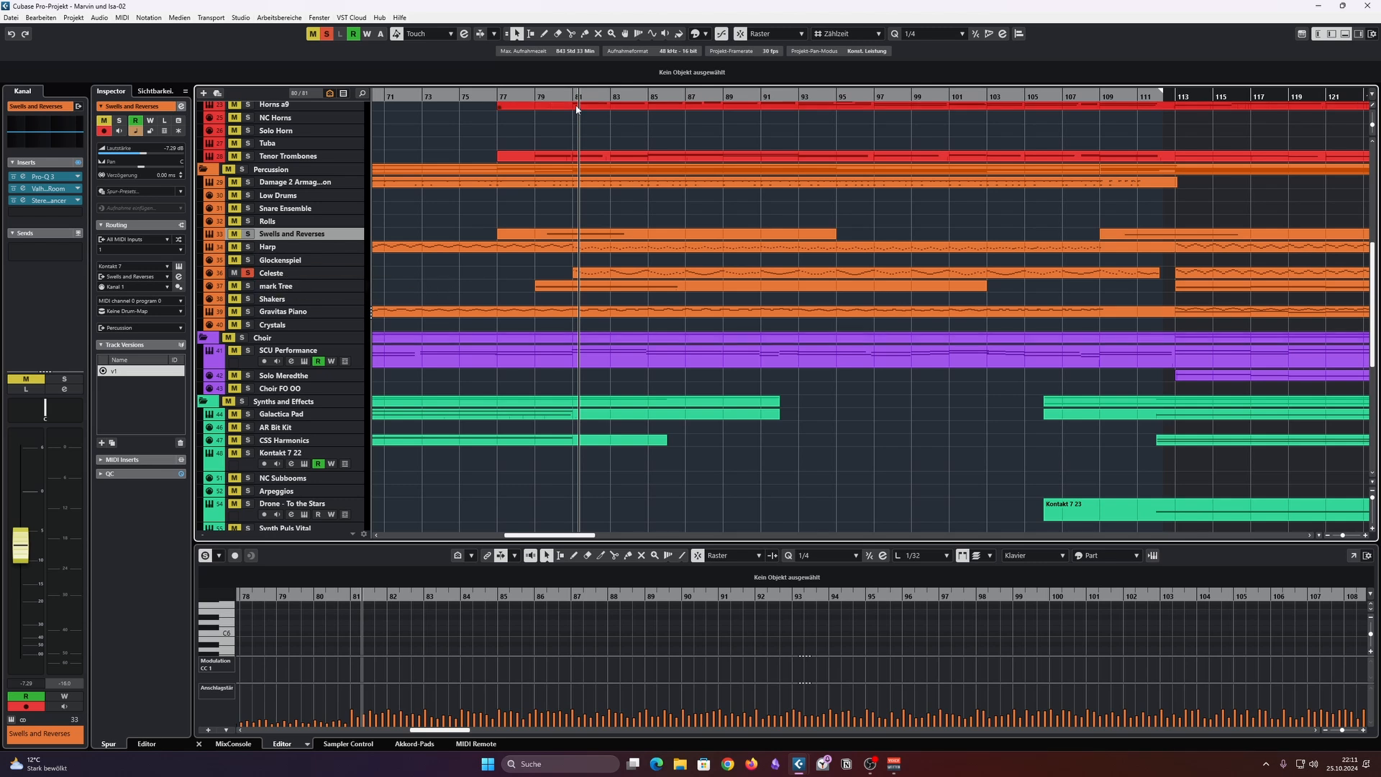
Step: Play the soloed Celeste from bar 81, temporarily adding Woodwinds Staccato to the solo to compare the two
scroll(604, 305, up, 5)
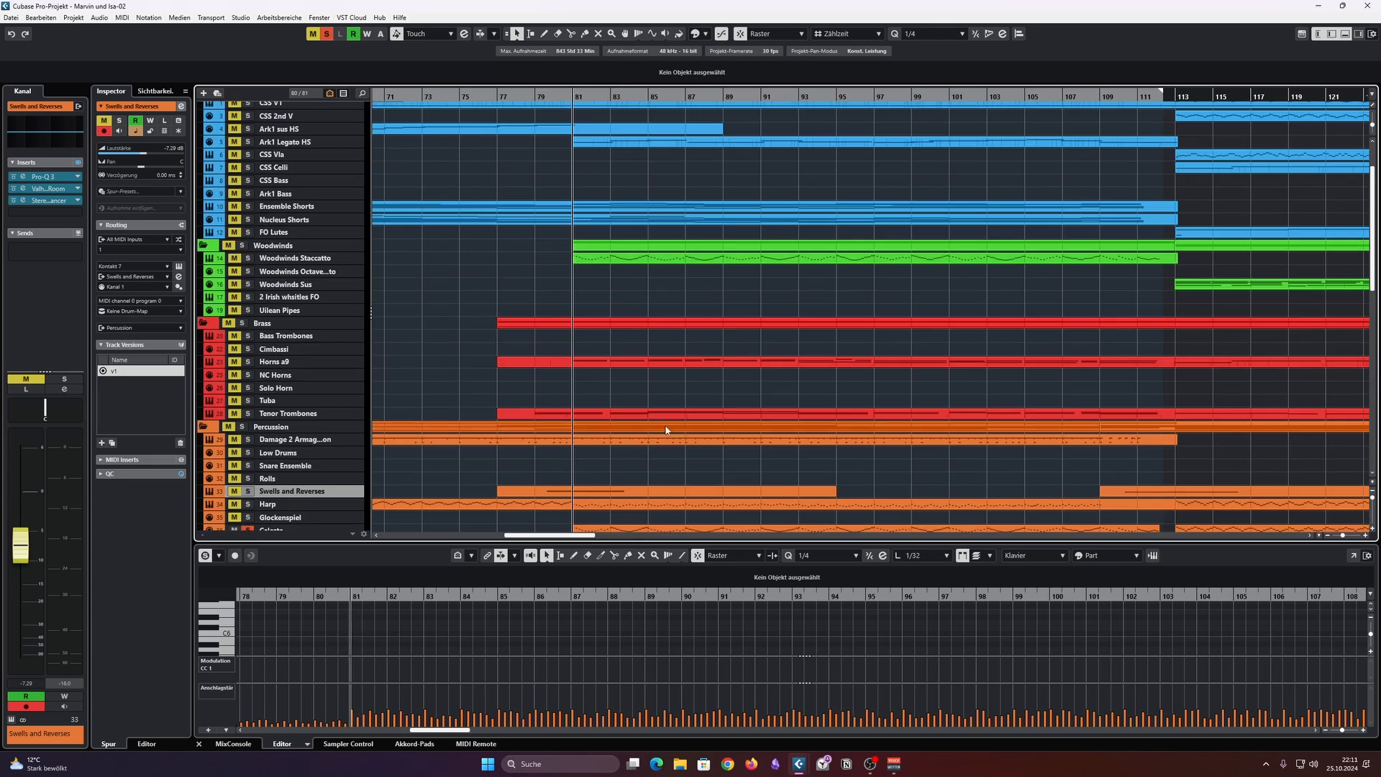
scroll(654, 426, down, 2)
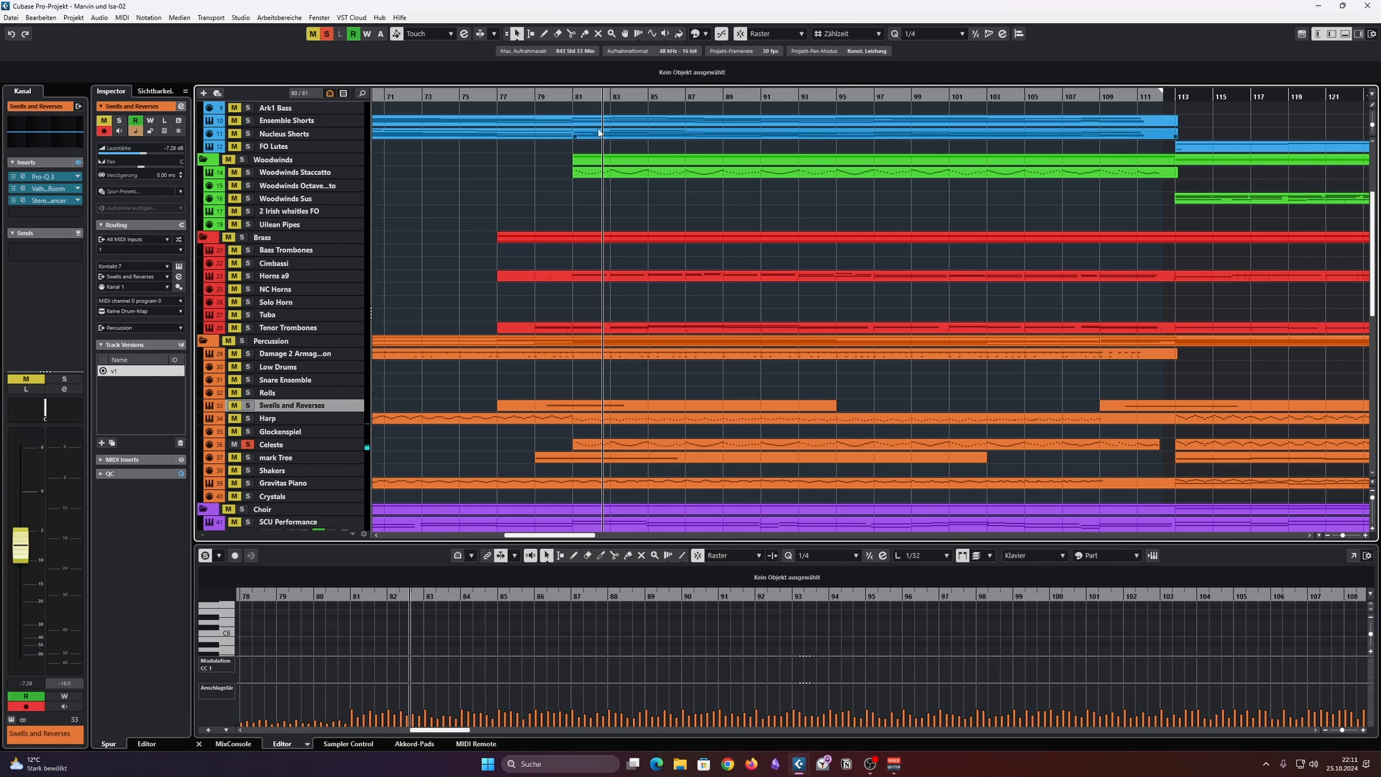
click(248, 173)
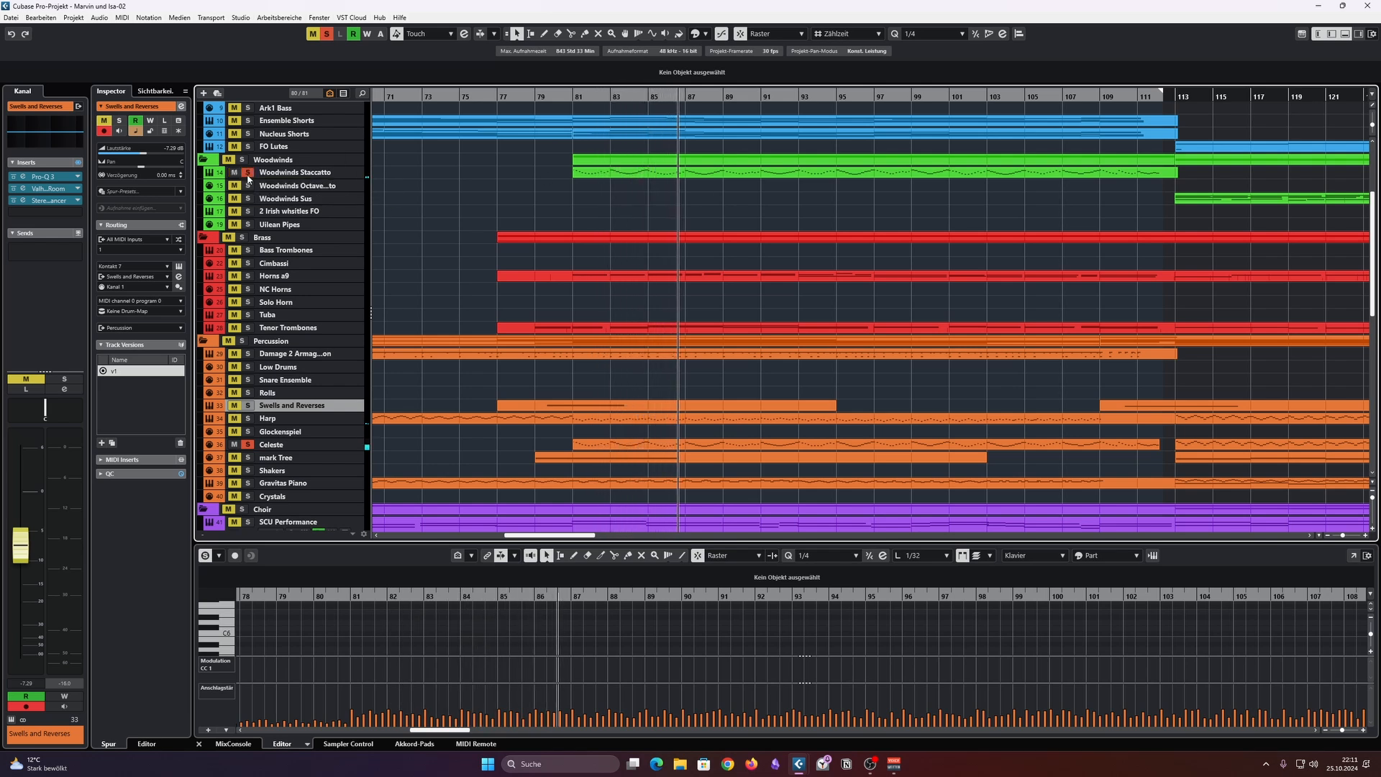
click(248, 174)
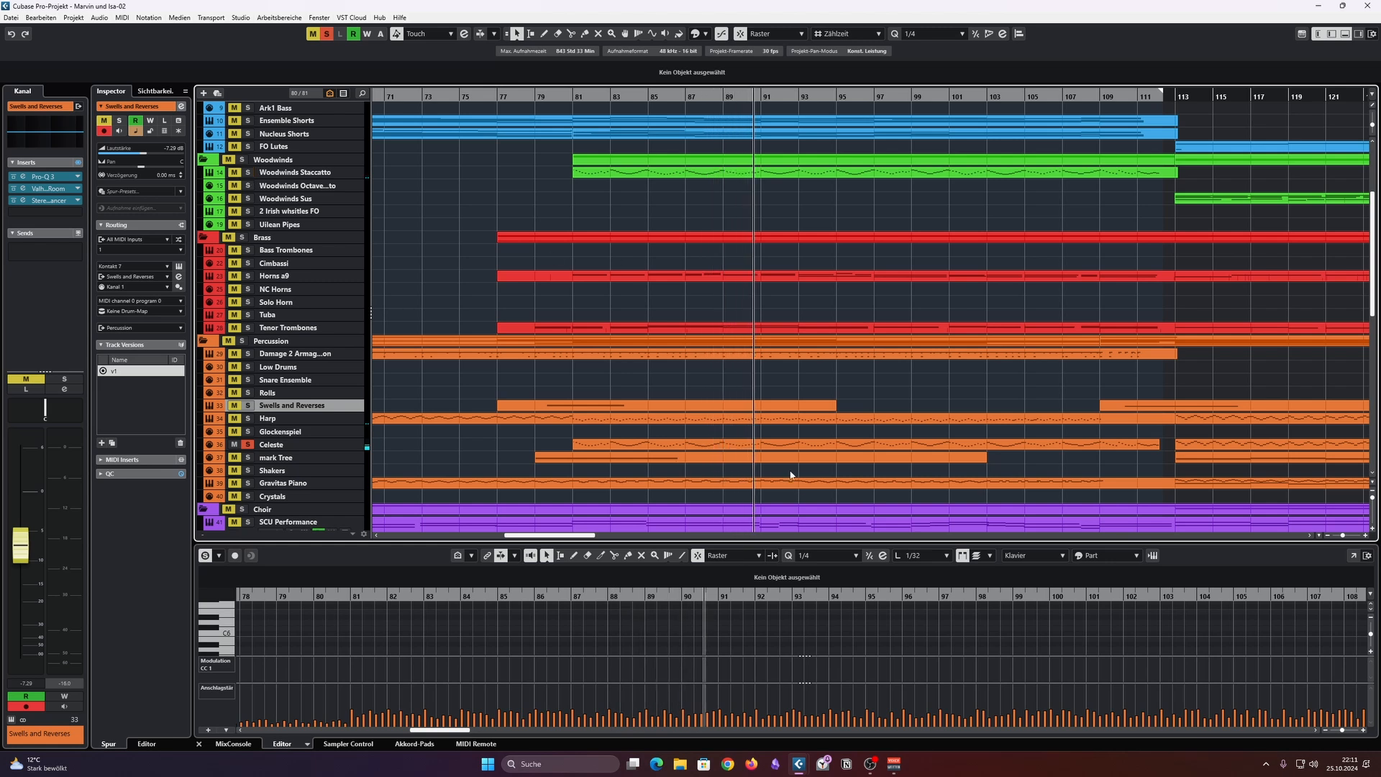
key(space)
Step: Select the Celeste track and examine its part from bar 81 in the arrangement
click(787, 407)
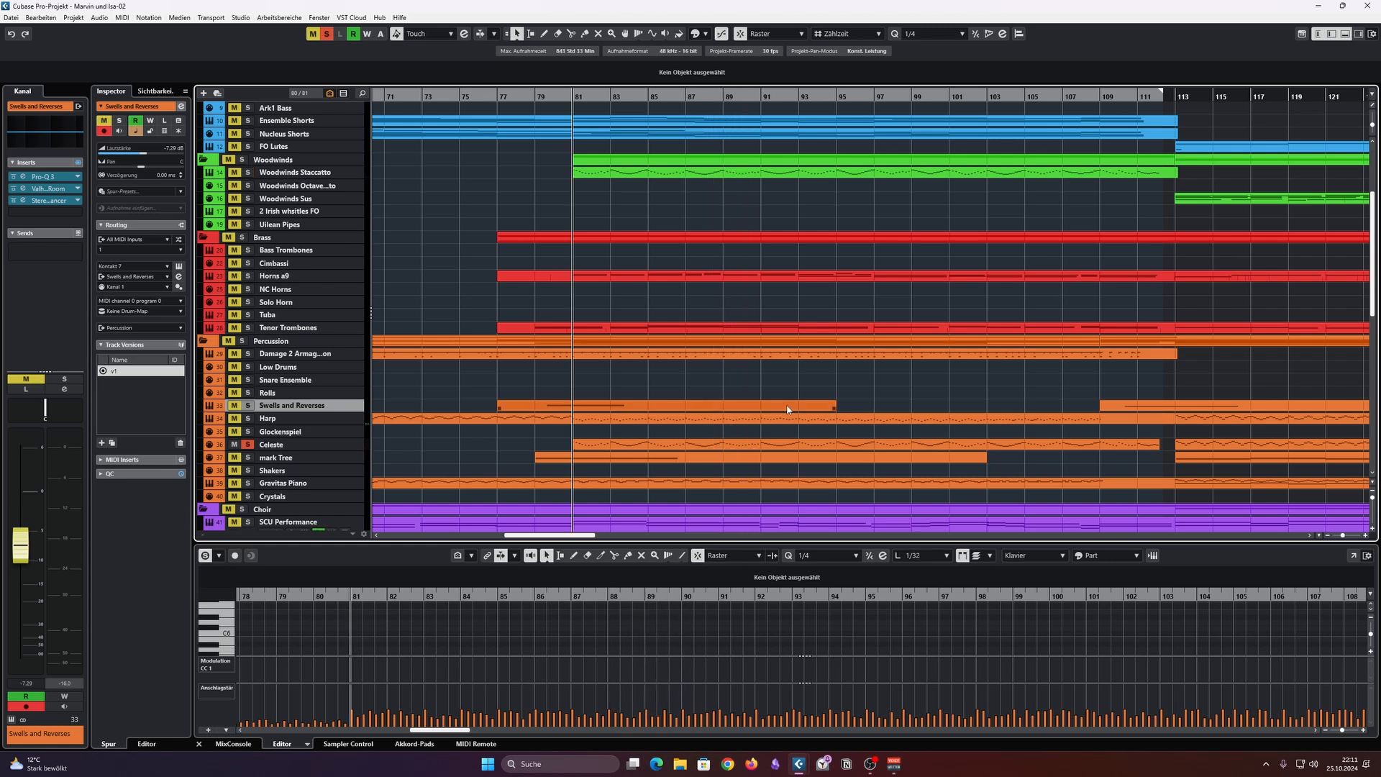
click(766, 397)
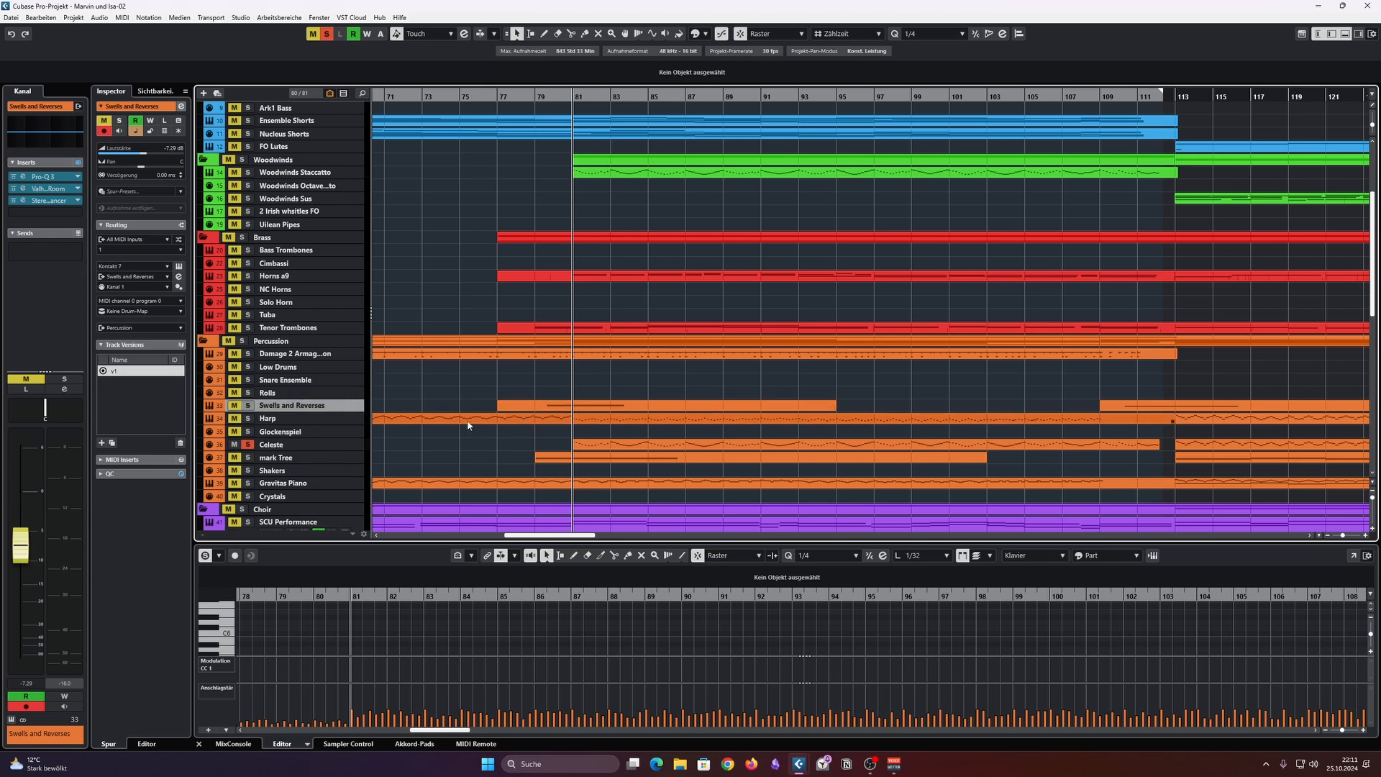
click(357, 447)
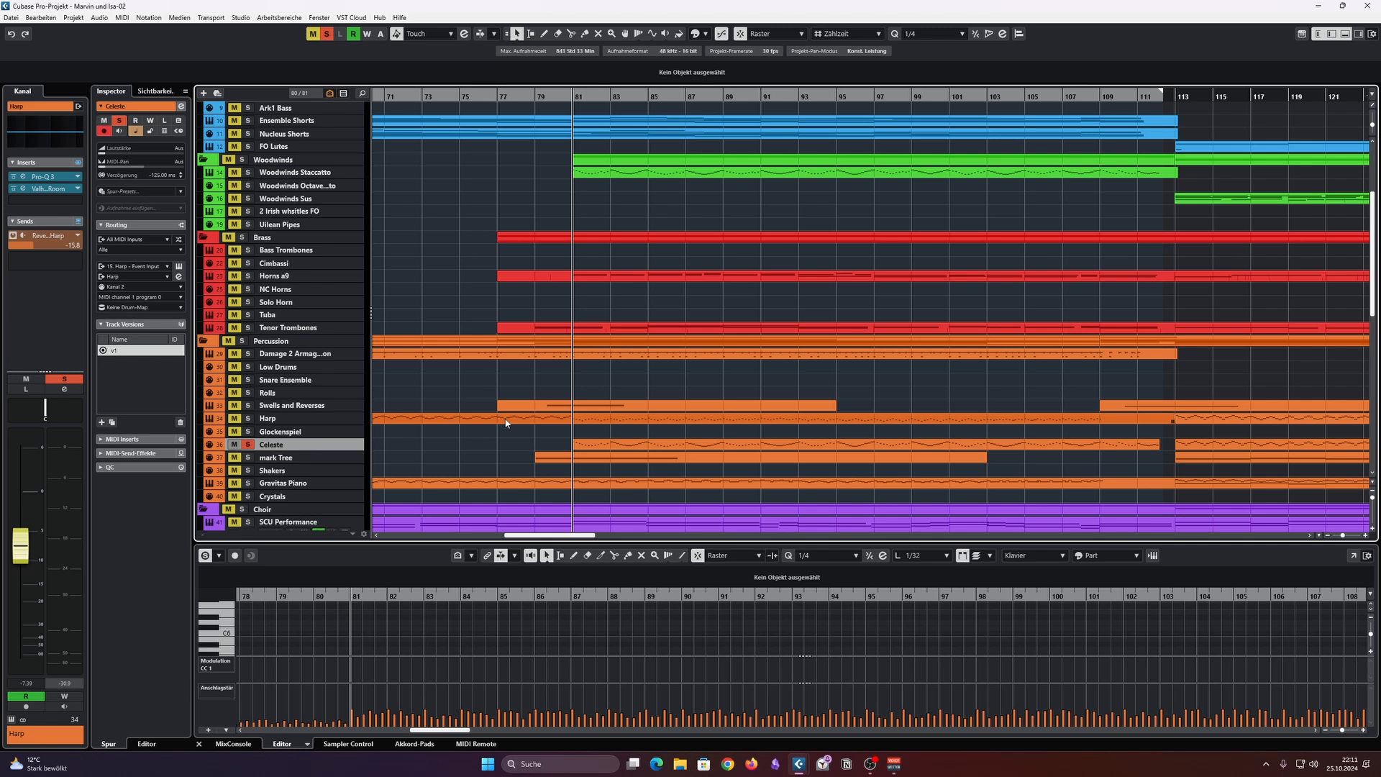
scroll(575, 376, down, 5)
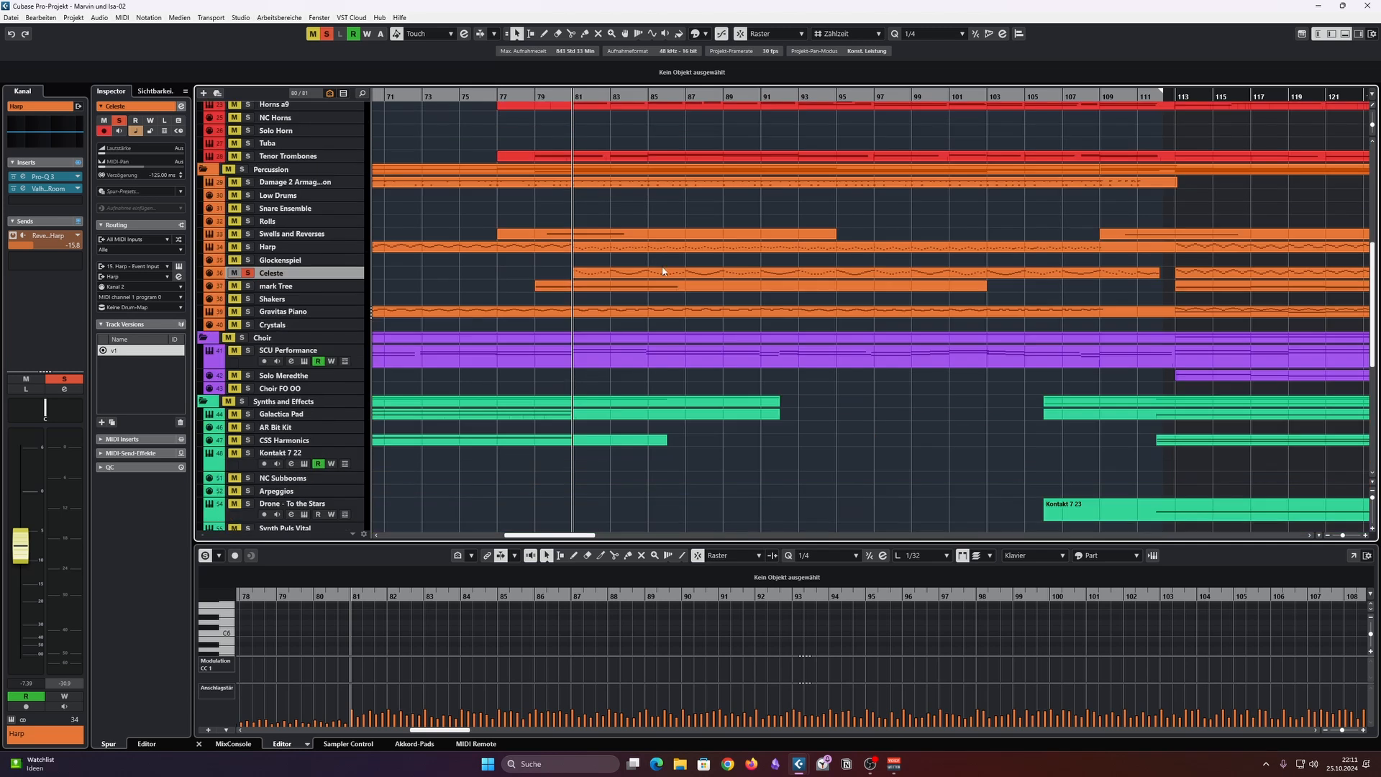
click(625, 271)
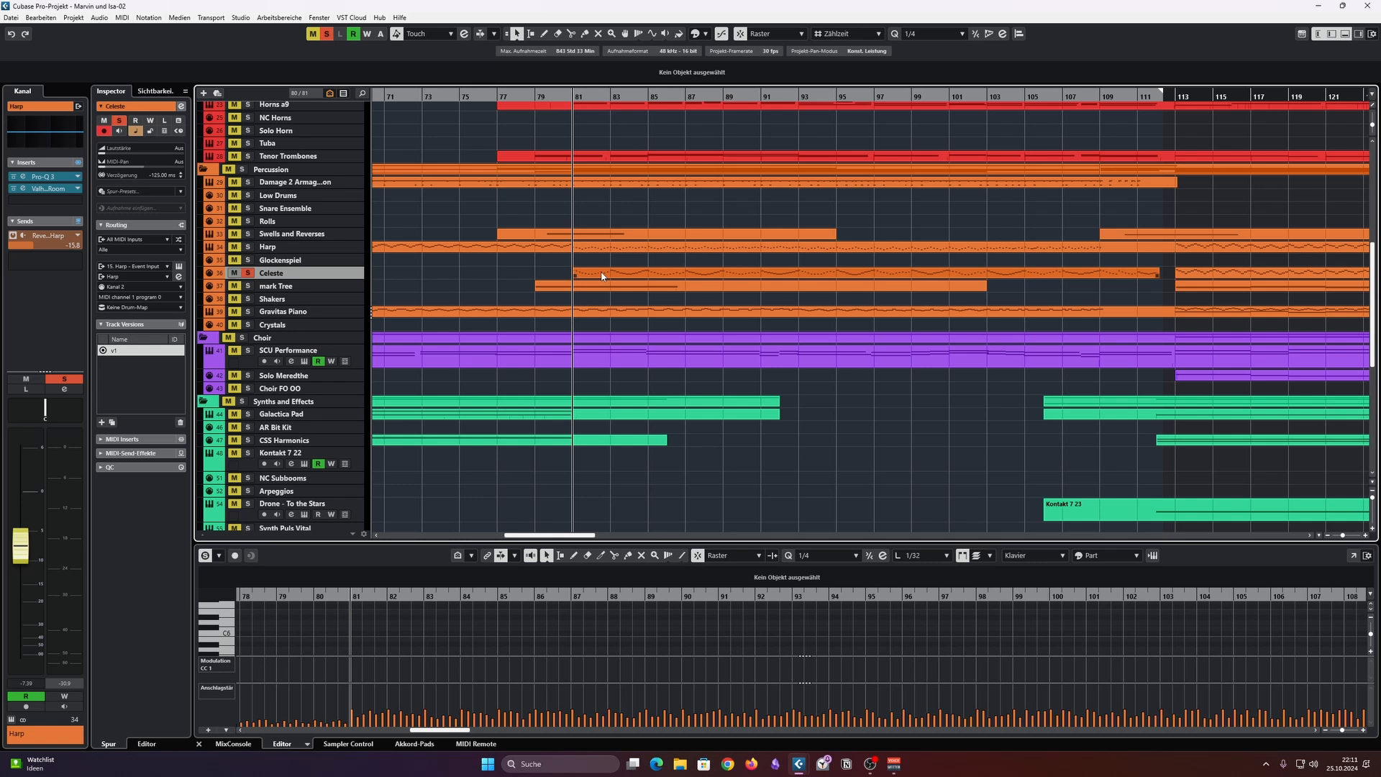
Step: Switch the solo from Celeste to mark Tree and play it from bar 79
click(247, 274)
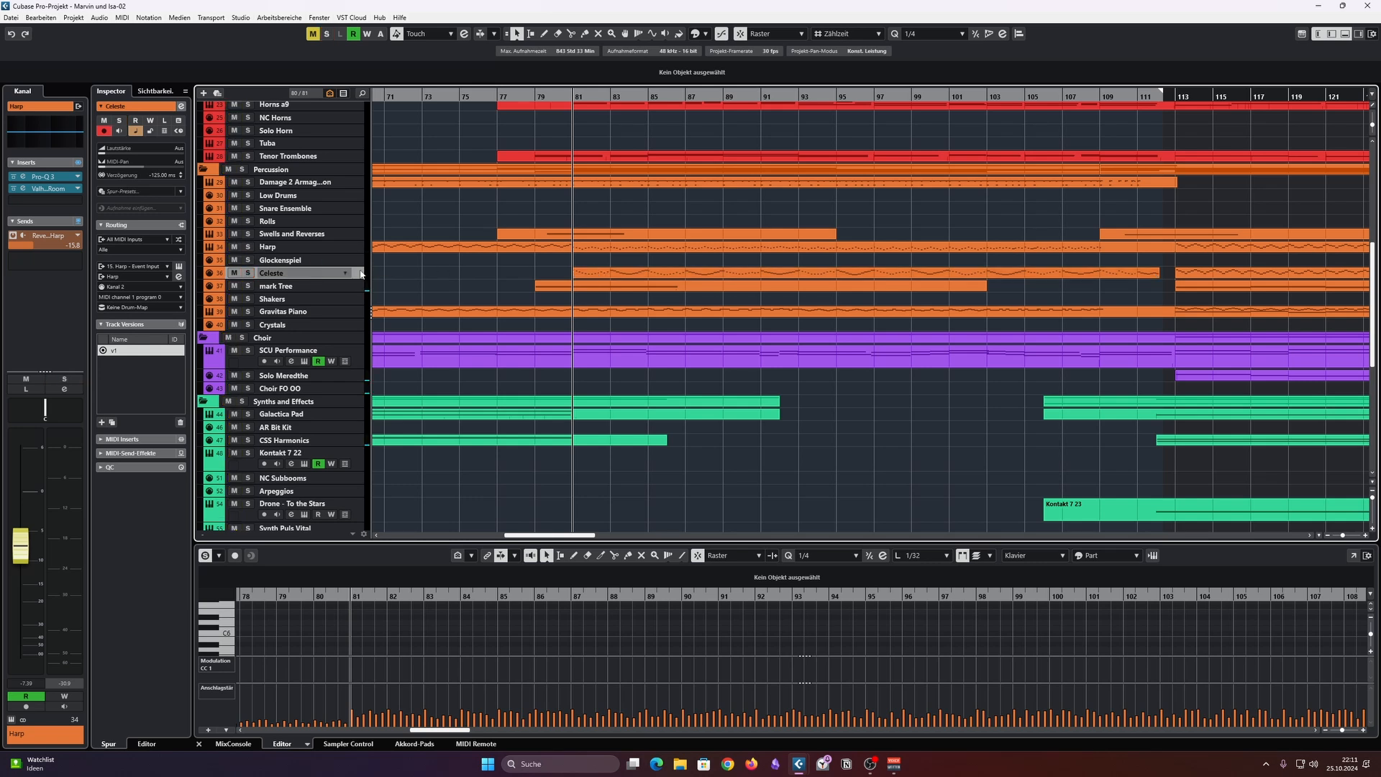
click(247, 286)
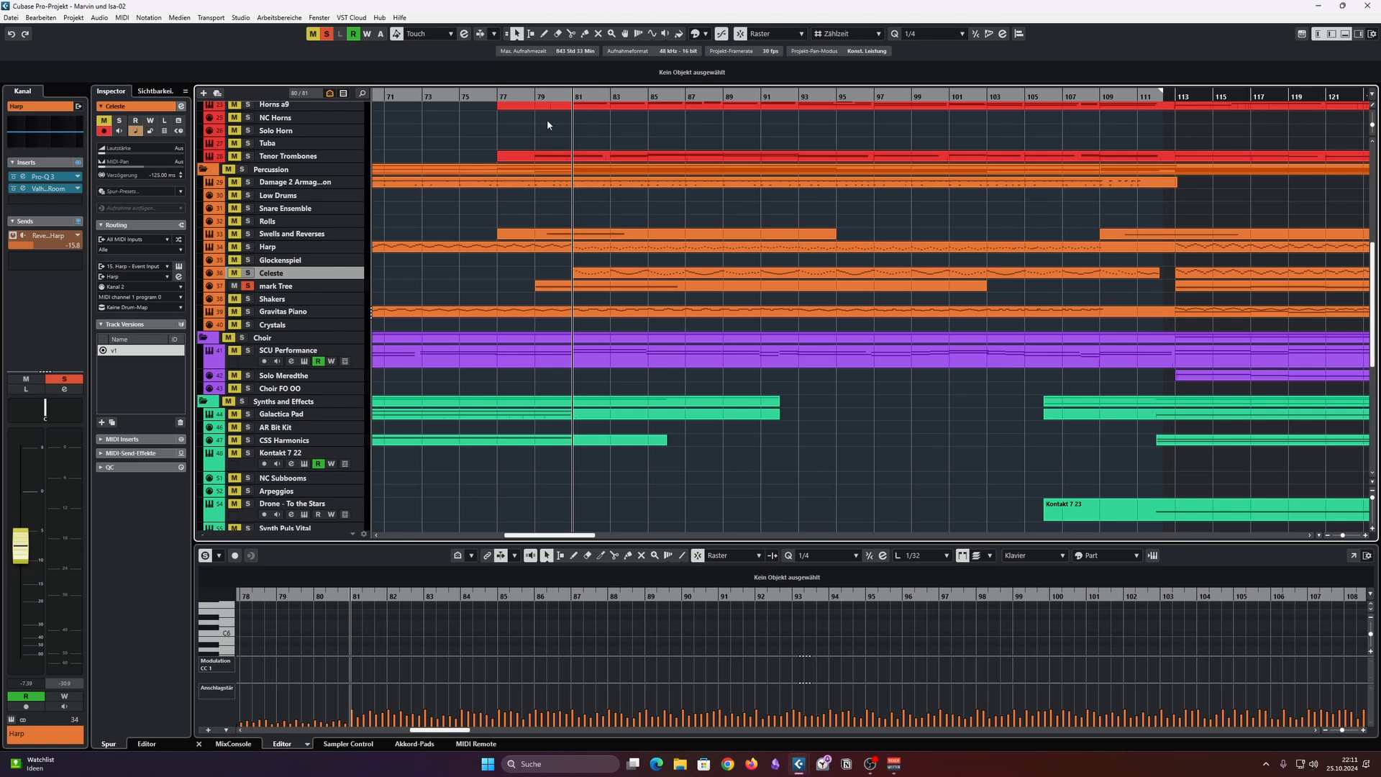
click(537, 96)
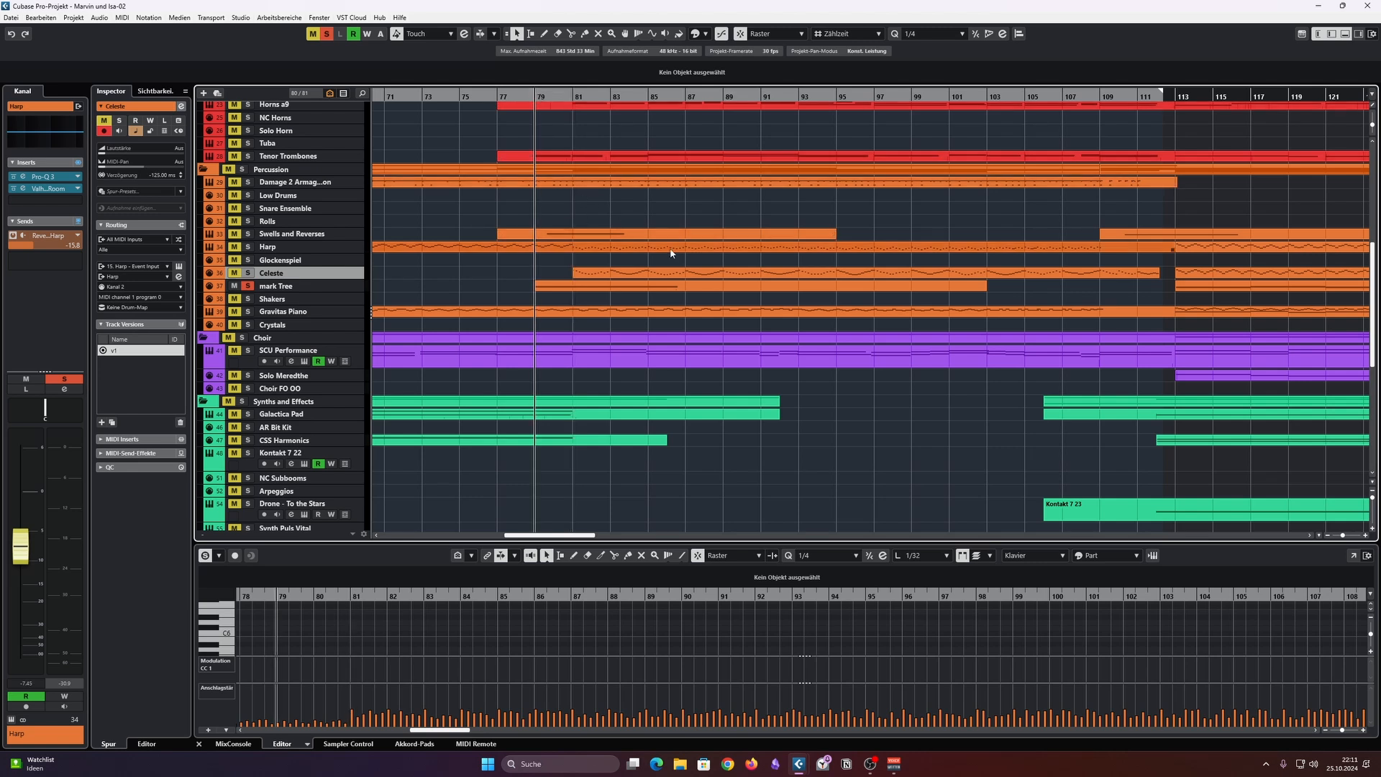
key(space)
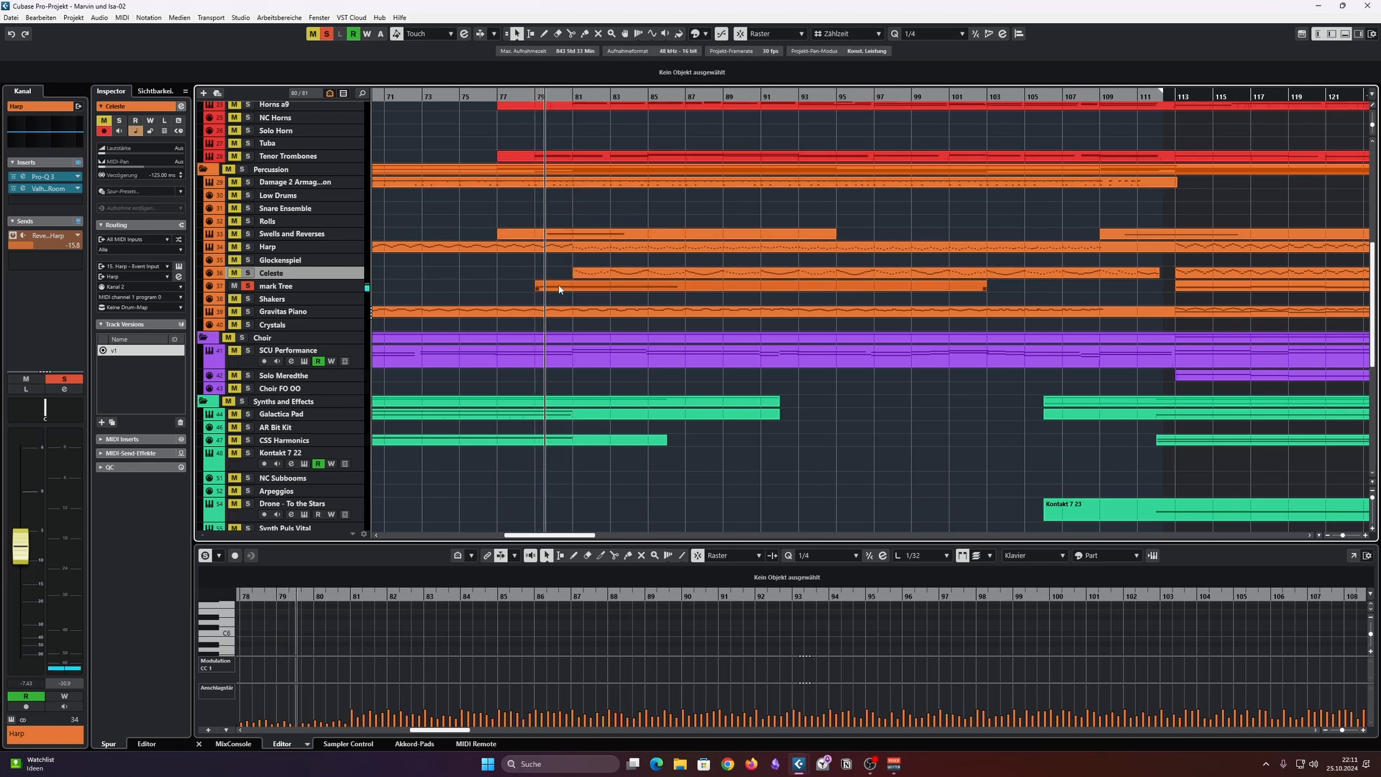
Step: Open the mark Tree part in an enlarged Key Editor while it plays, stop playback, restore the layout and clear its solo
click(603, 289)
drag(575, 541, 573, 414)
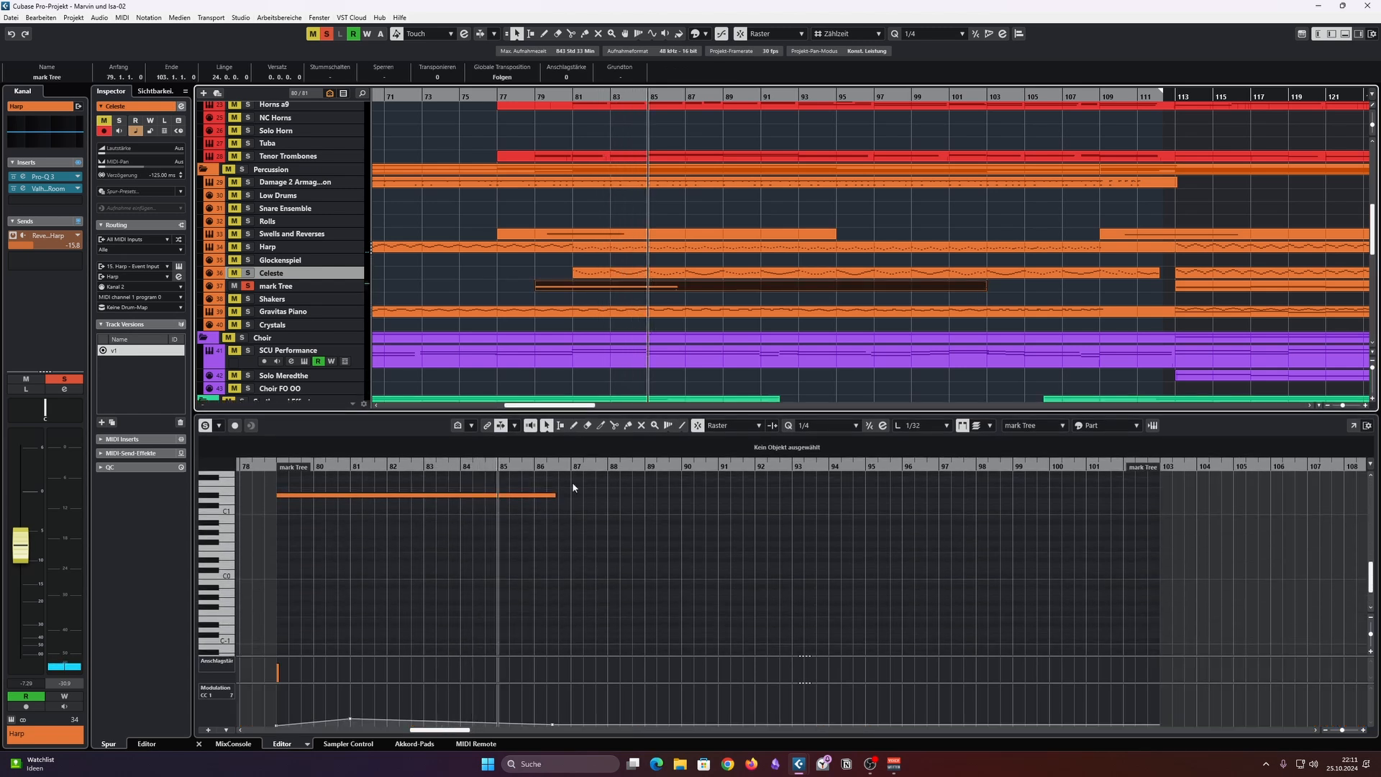
key(space)
click(612, 414)
drag(612, 413, 612, 544)
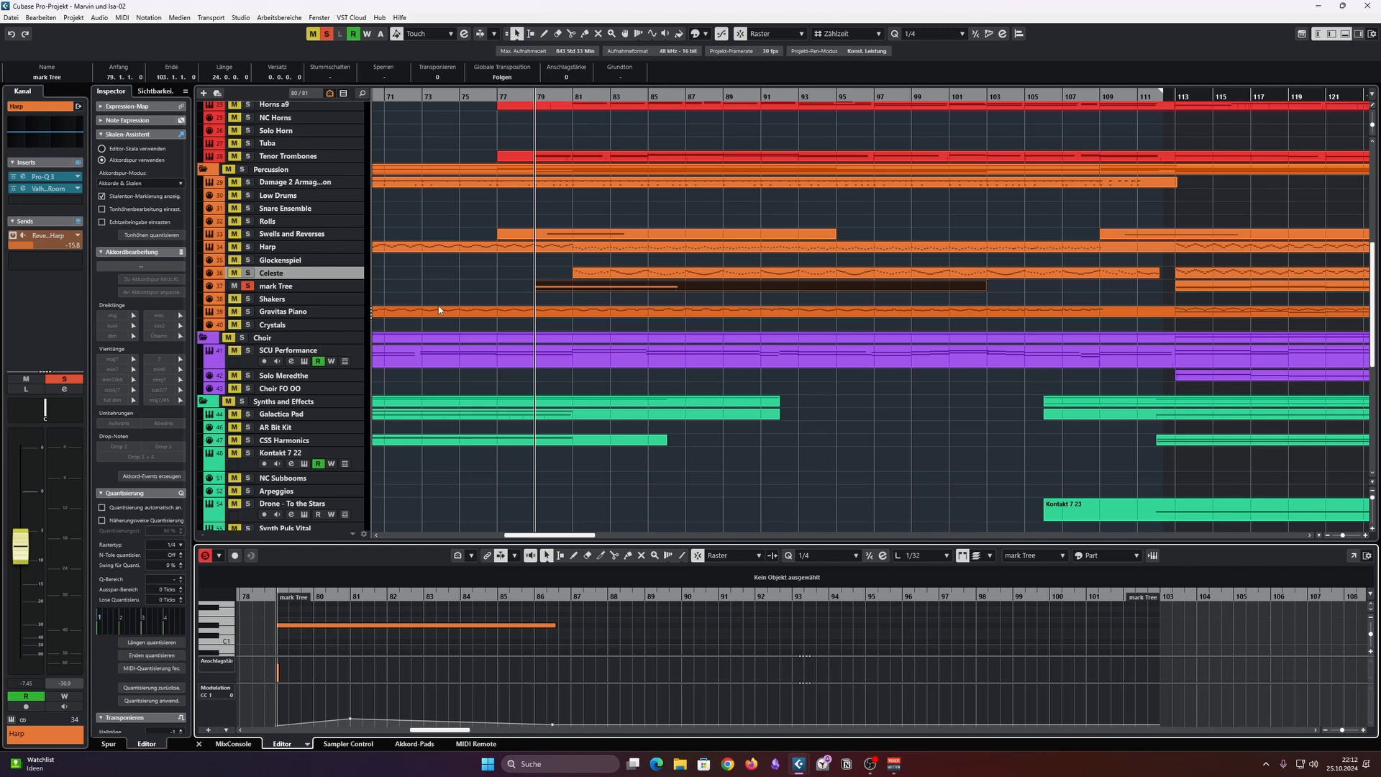
click(246, 286)
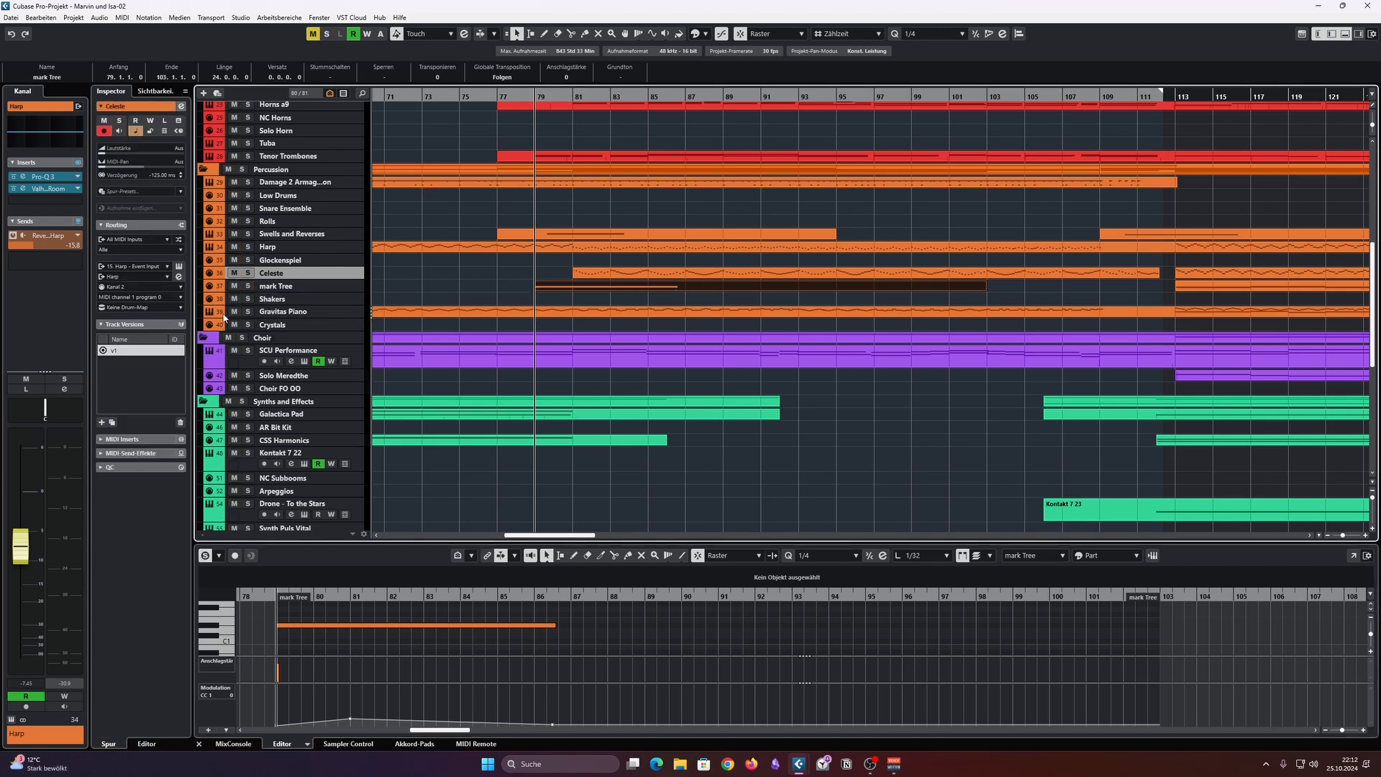
Step: Solo the Gravitas Piano track and examine its part across the arrangement in an enlarged Key Editor
scroll(881, 293, down, 5)
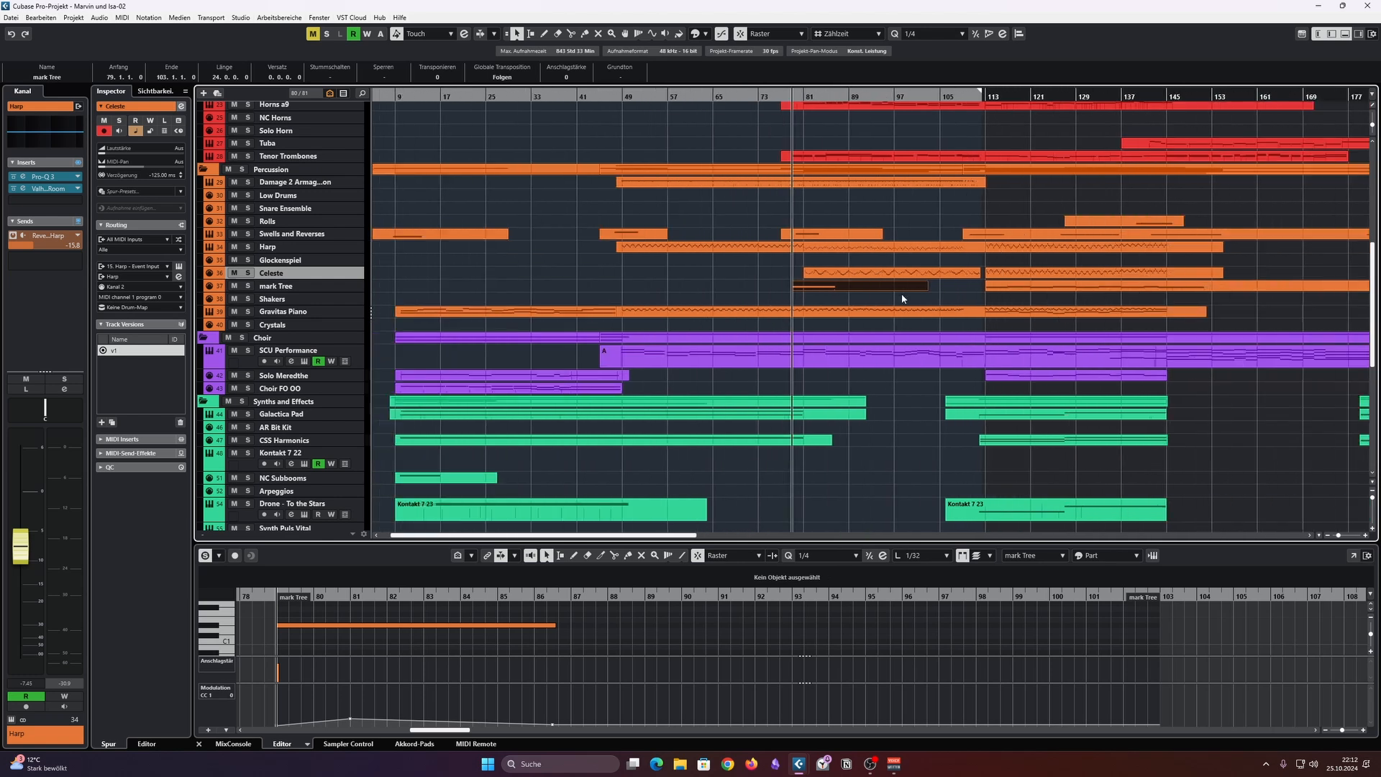
scroll(910, 302, right, 3)
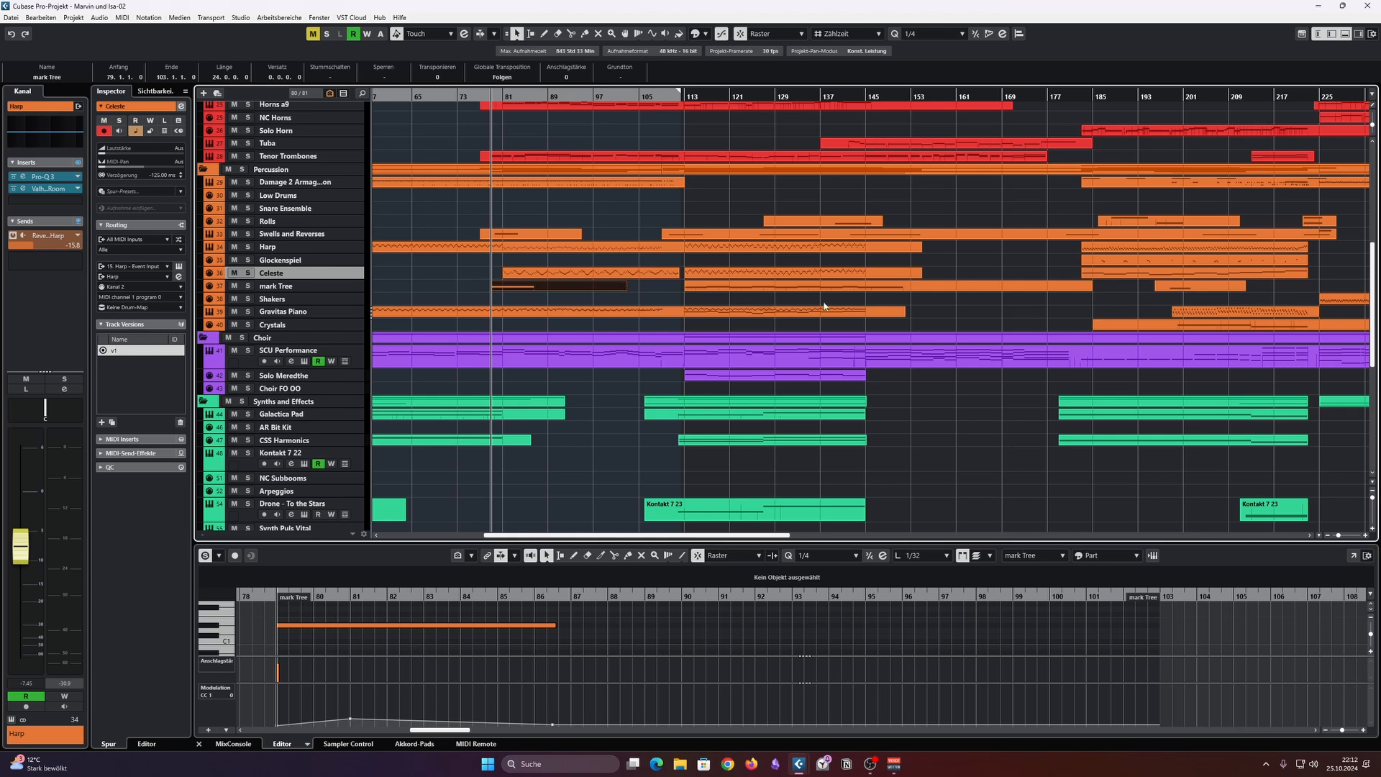
scroll(475, 283, up, 2)
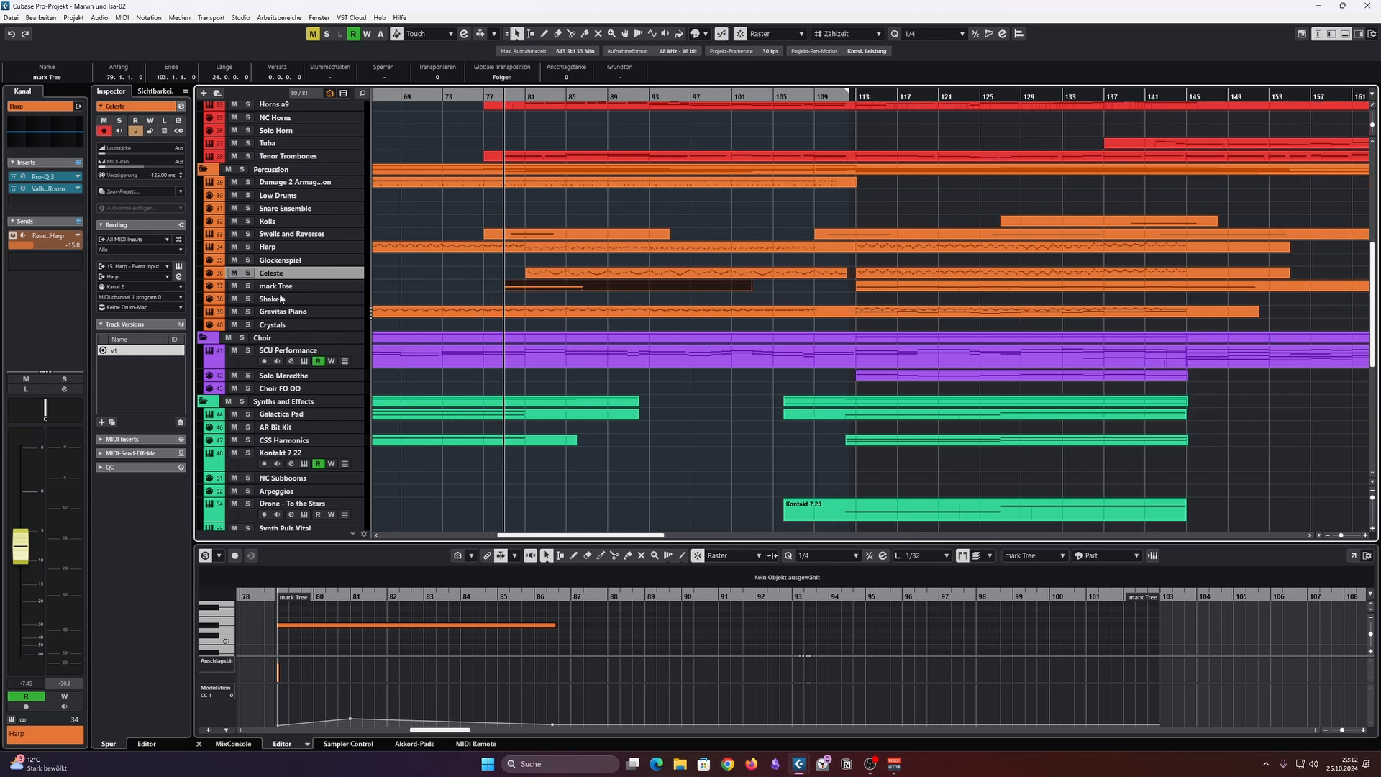
click(248, 312)
click(496, 315)
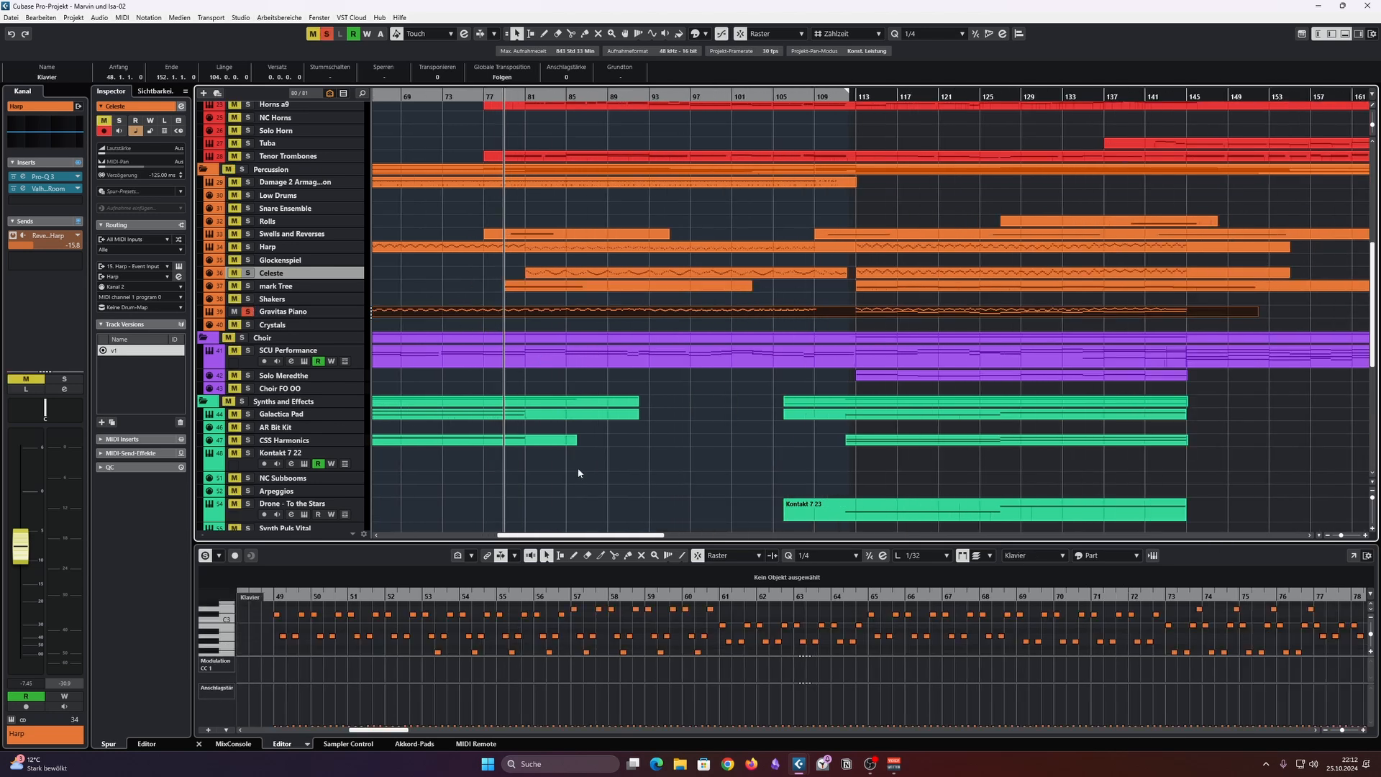
drag(614, 549, 615, 307)
scroll(882, 492, down, 4)
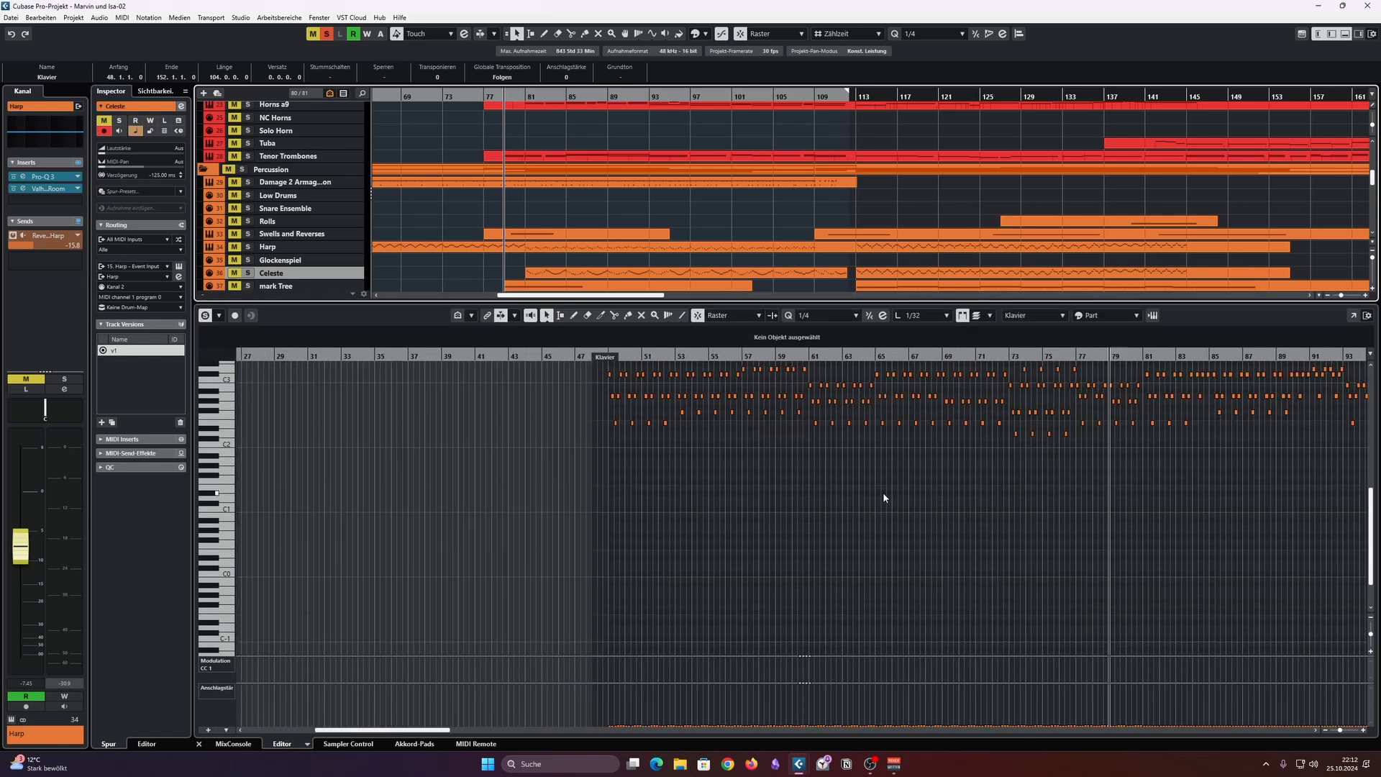
scroll(941, 501, up, 5)
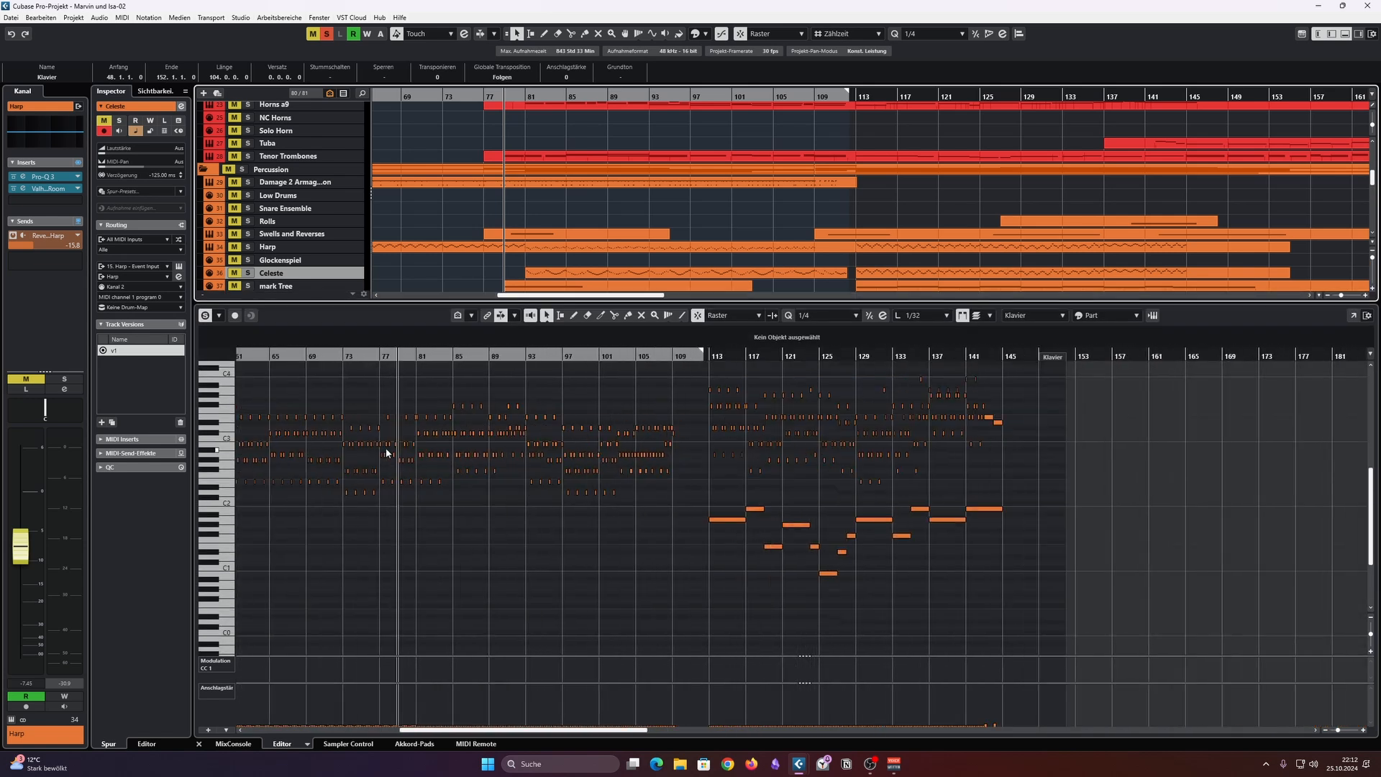
scroll(349, 217, down, 3)
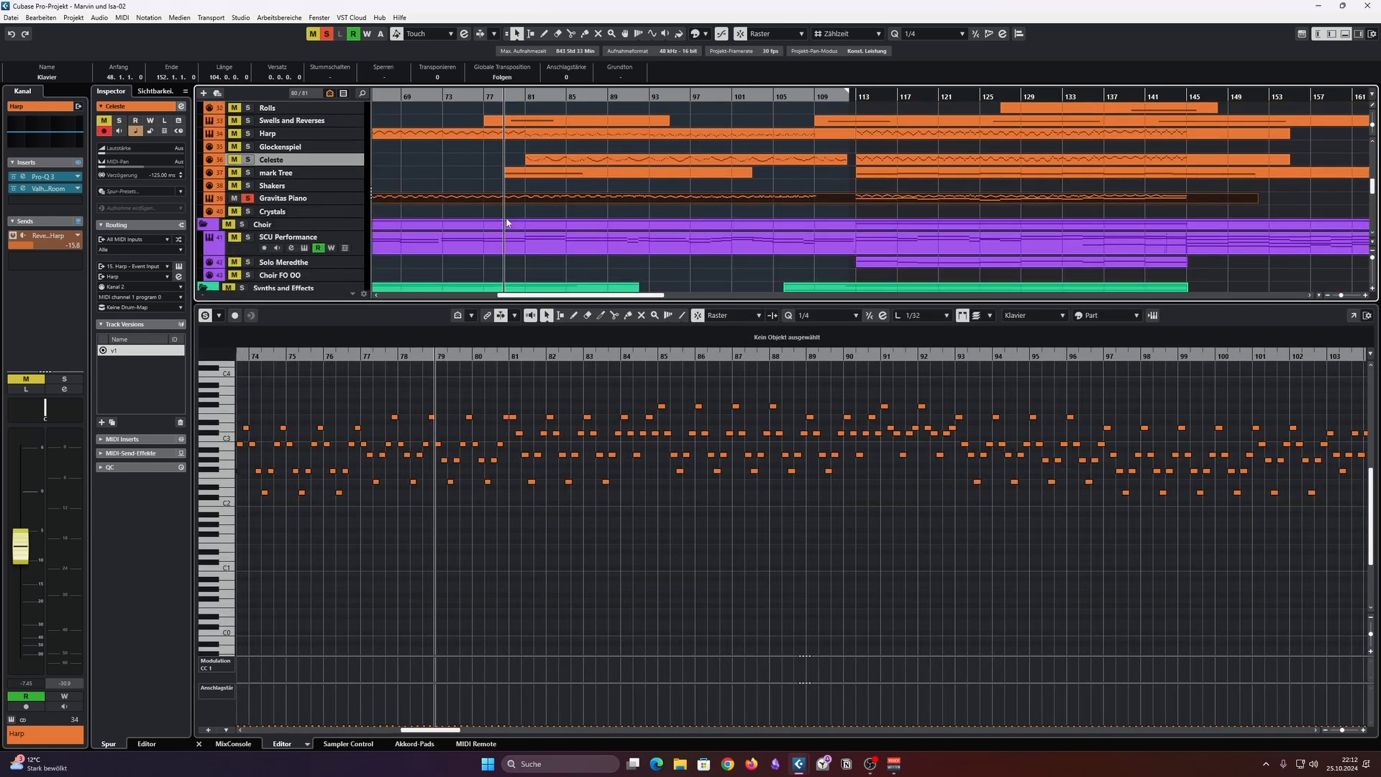
Step: Play the soloed Gravitas Piano from bar 80, then shrink the Key Editor and clear the solo
click(470, 357)
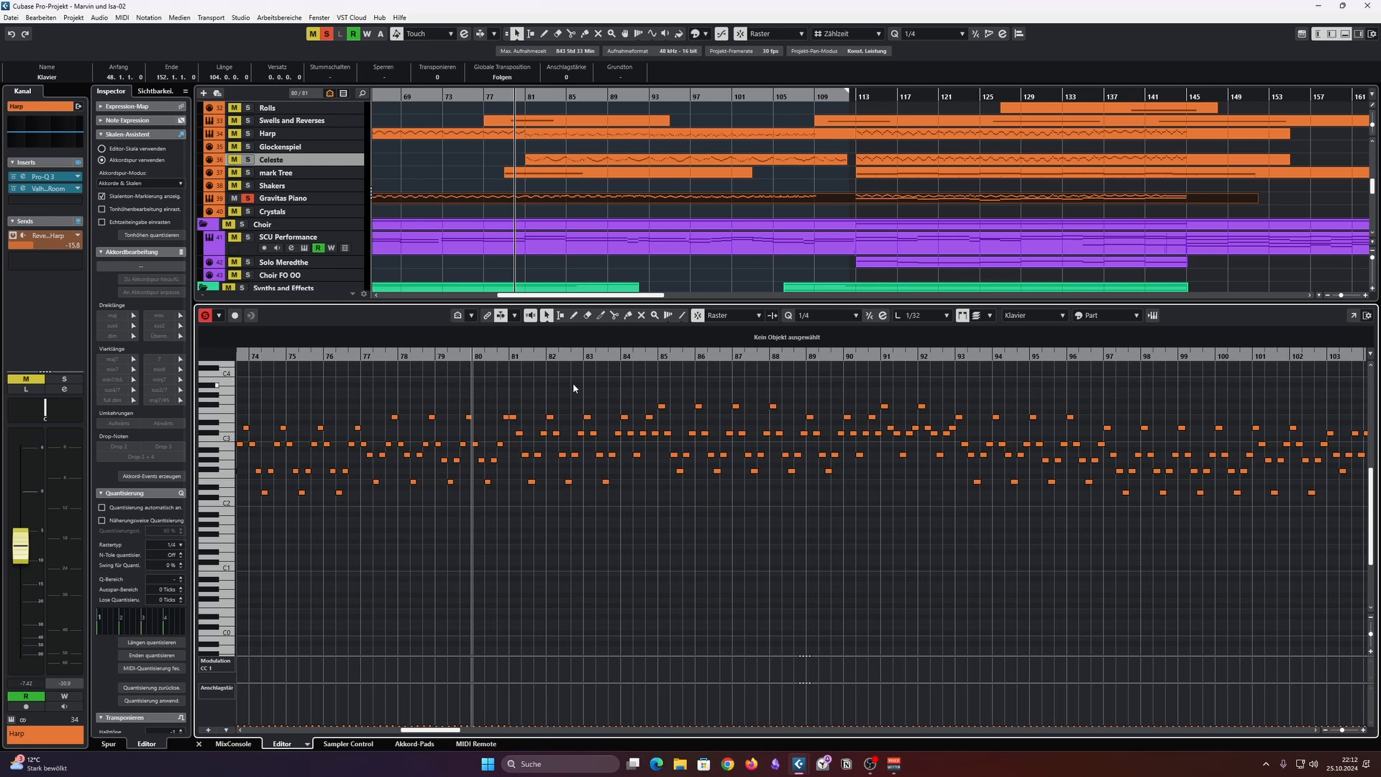
key(space)
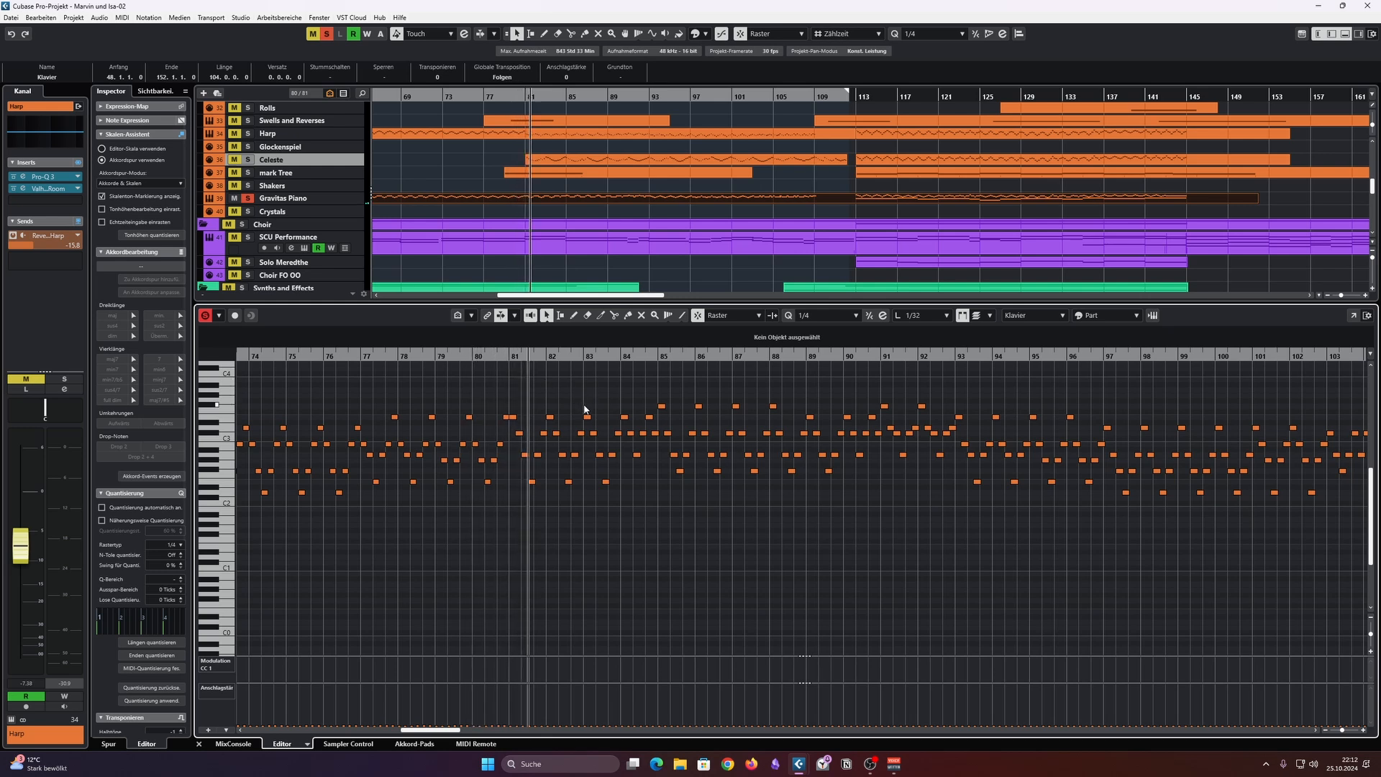
scroll(654, 410, down, 3)
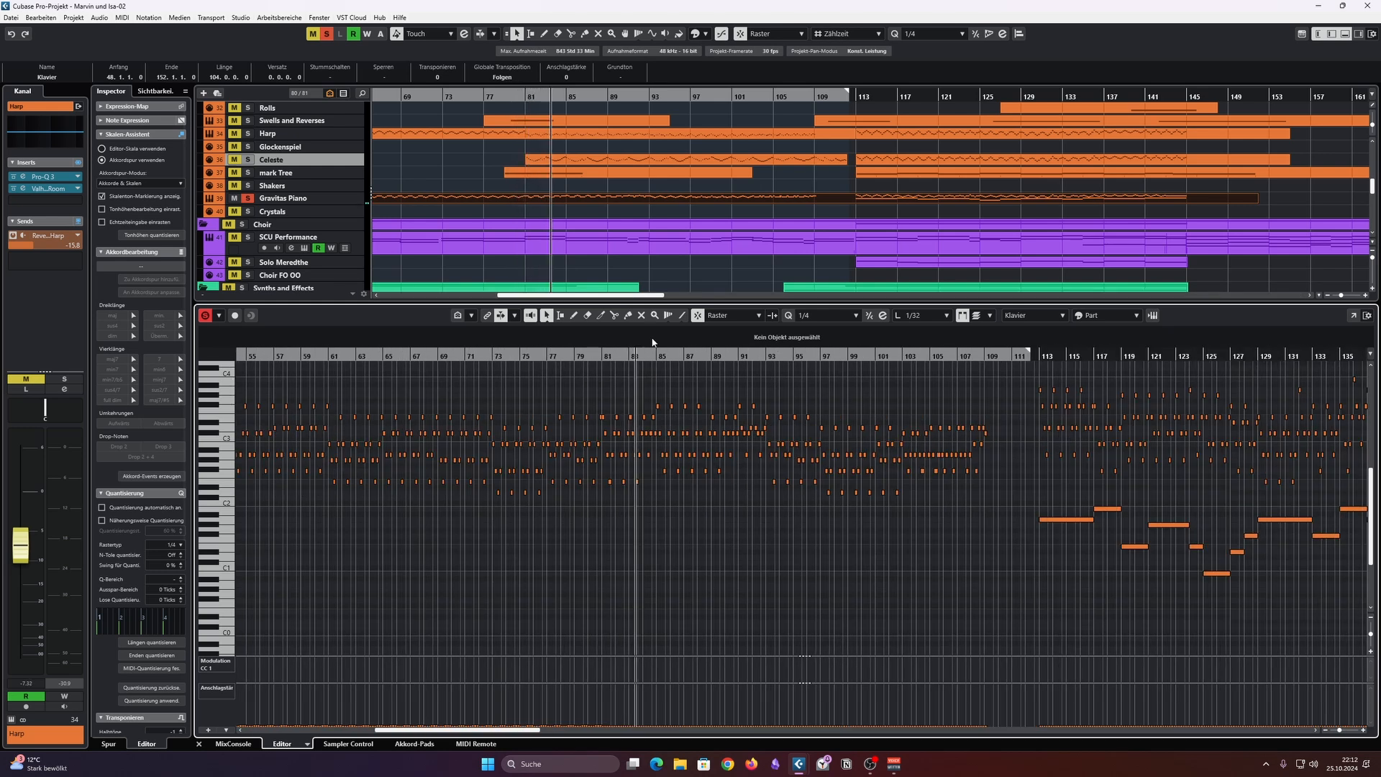
key(space)
drag(647, 305, 593, 705)
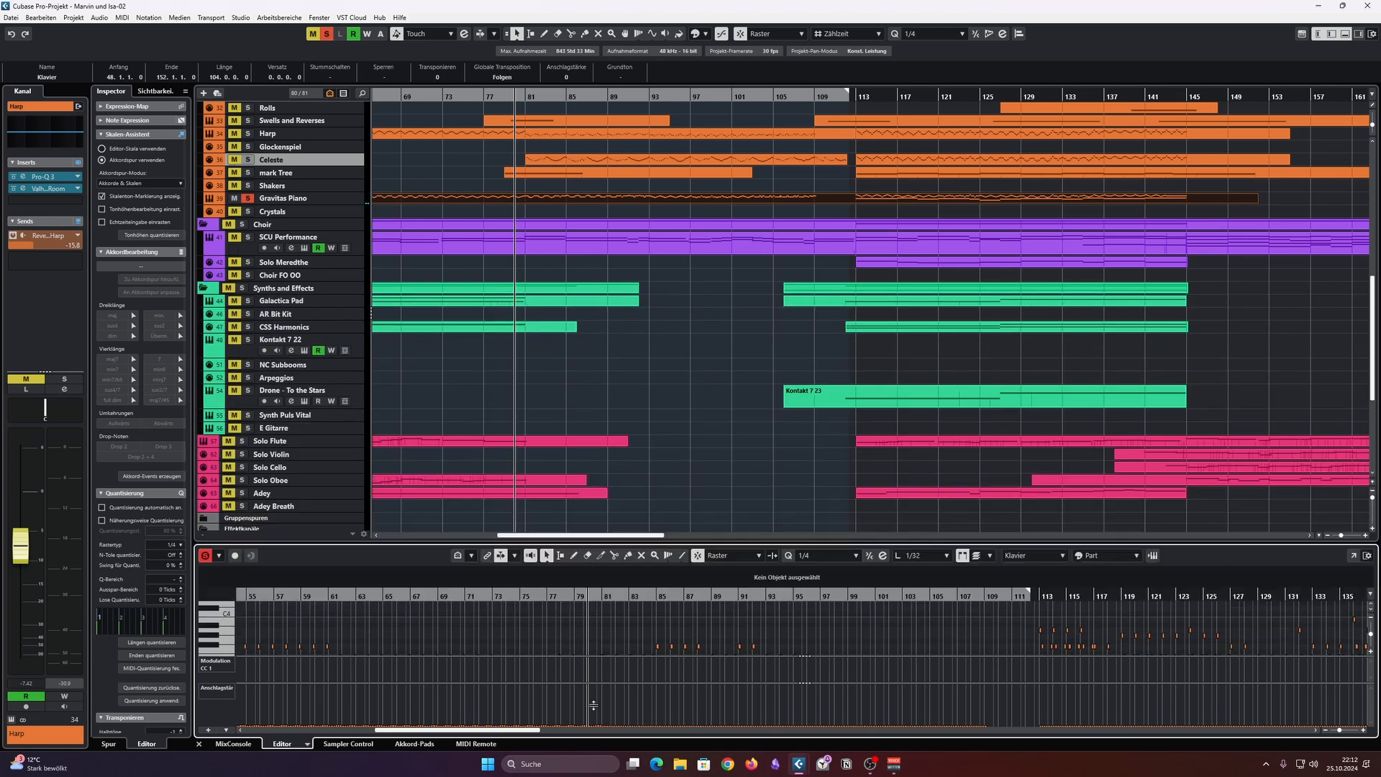
click(248, 199)
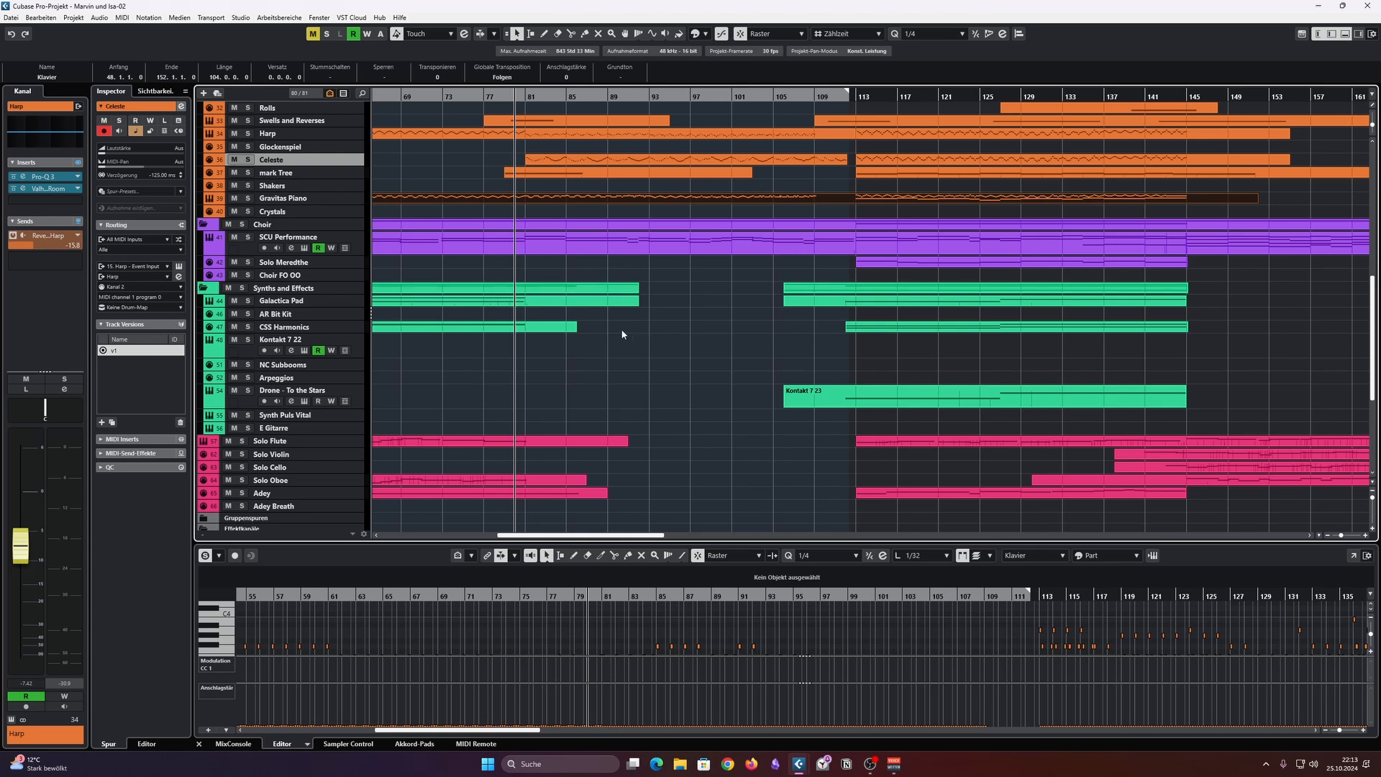
Step: Place the playback position at bar 81 and examine the choir, synth and solo instrument tracks around it
scroll(622, 334, down, 4)
scroll(630, 309, up, 5)
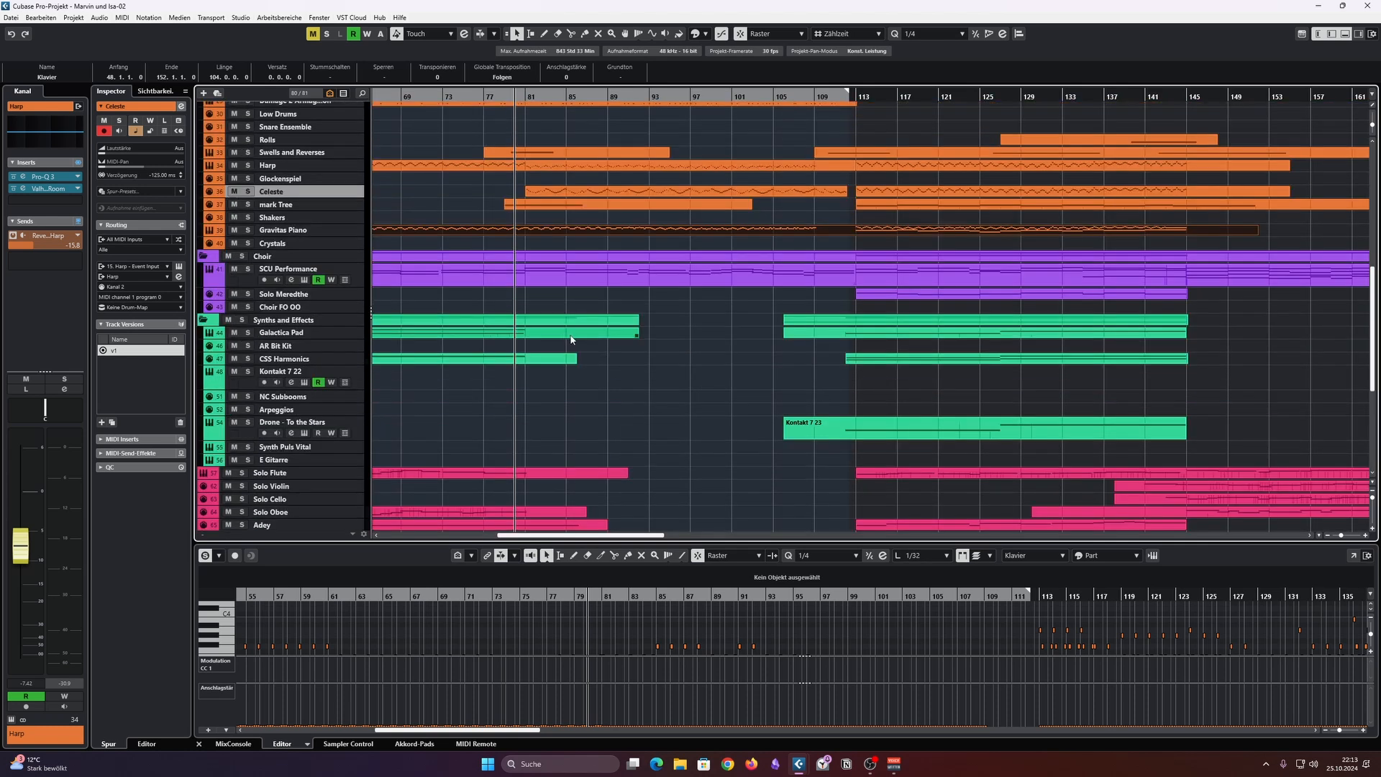
scroll(572, 340, down, 2)
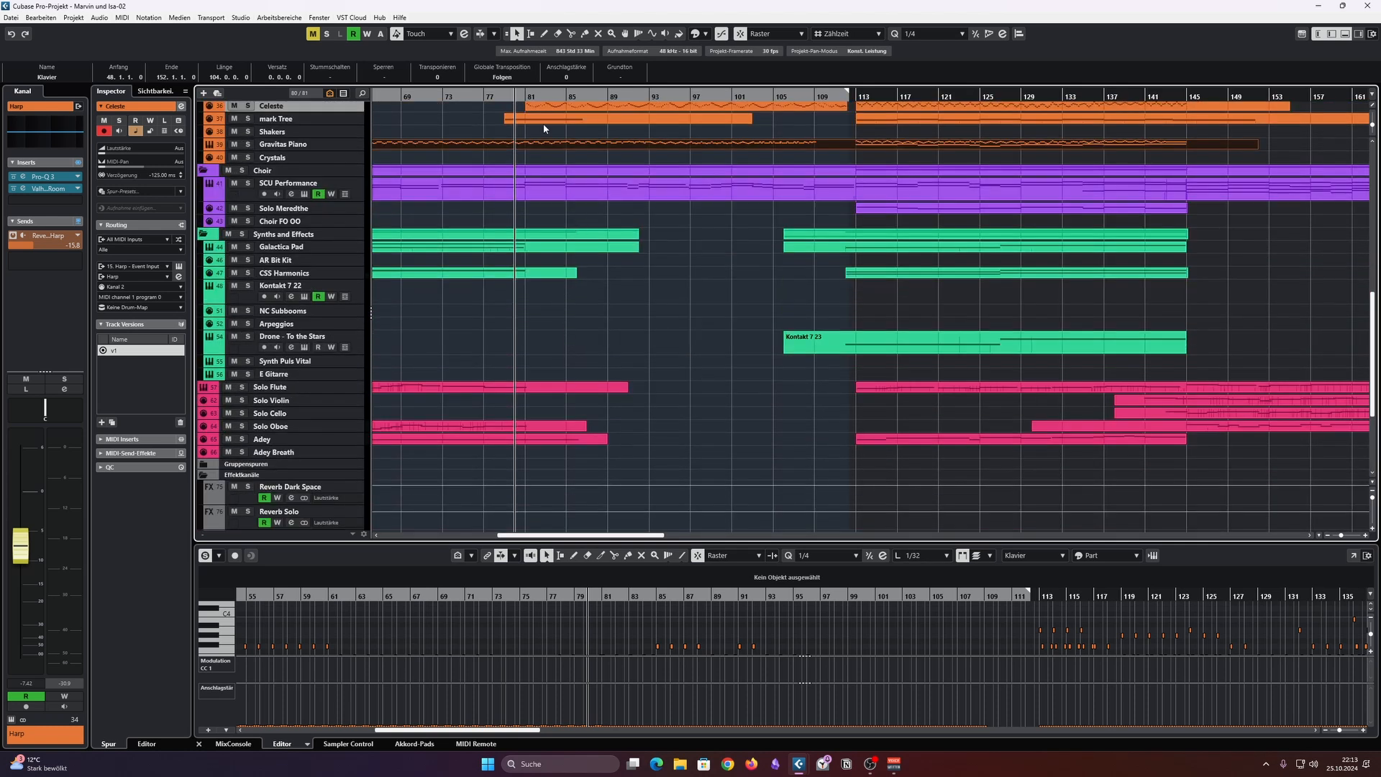
click(528, 96)
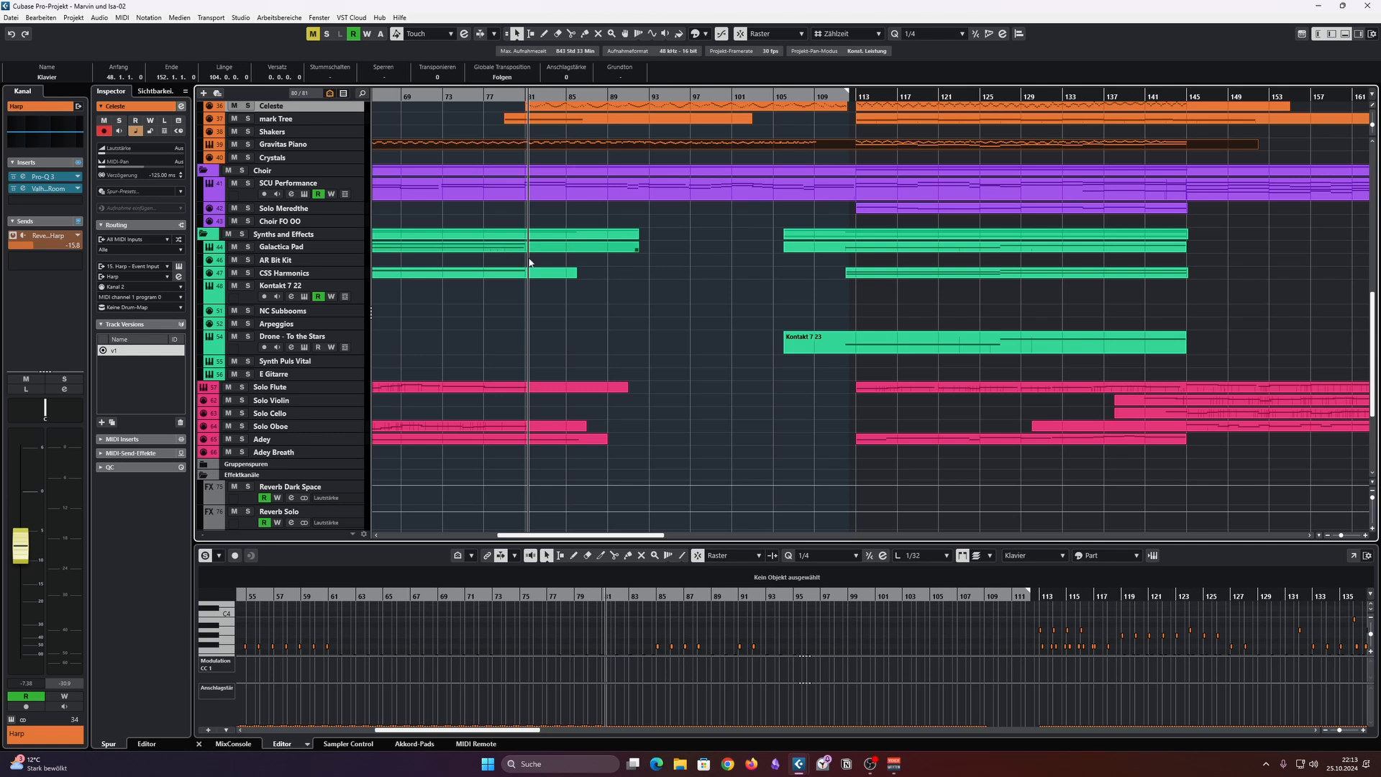
scroll(530, 273, down, 2)
scroll(525, 273, left, 1)
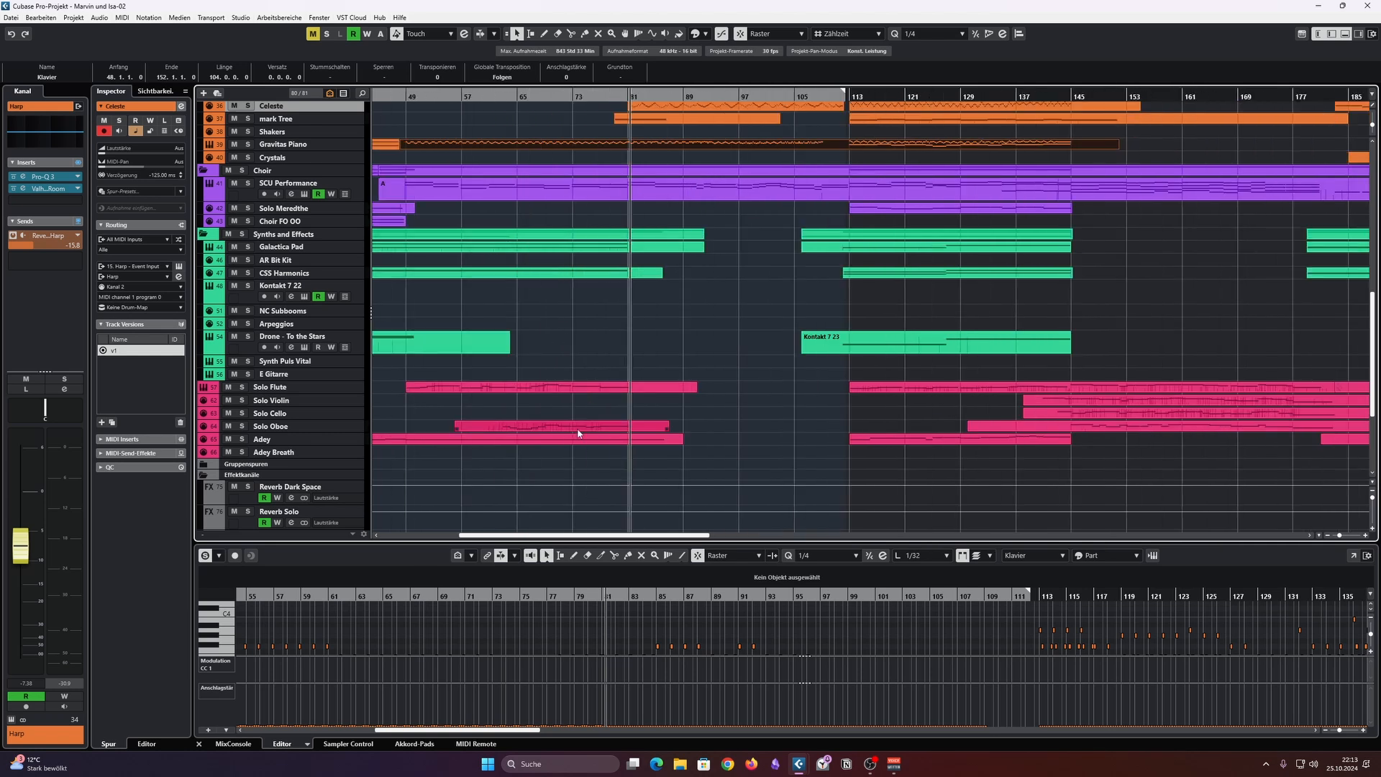
scroll(704, 273, up, 3)
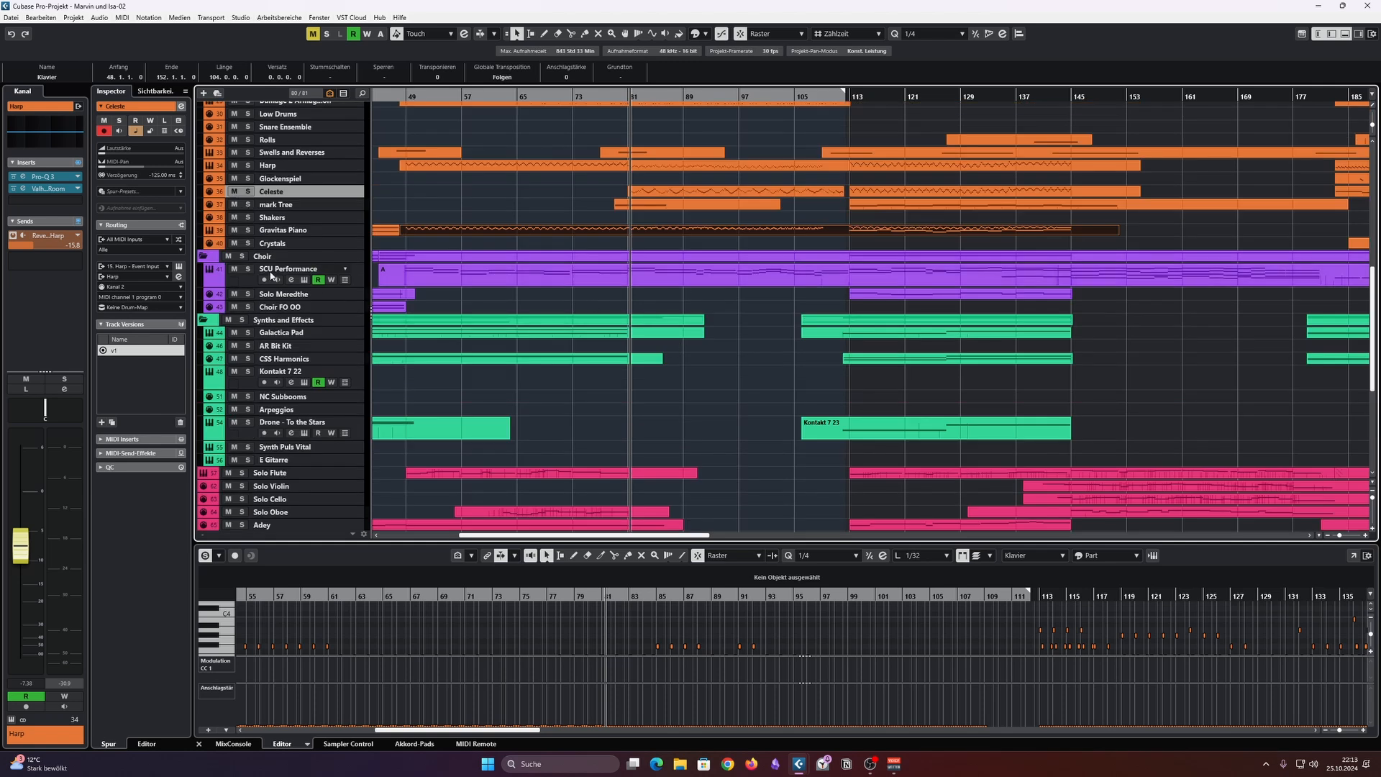
Step: Solo the SCU Performance choir track and examine its part in an enlarged Key Editor
click(251, 271)
click(693, 286)
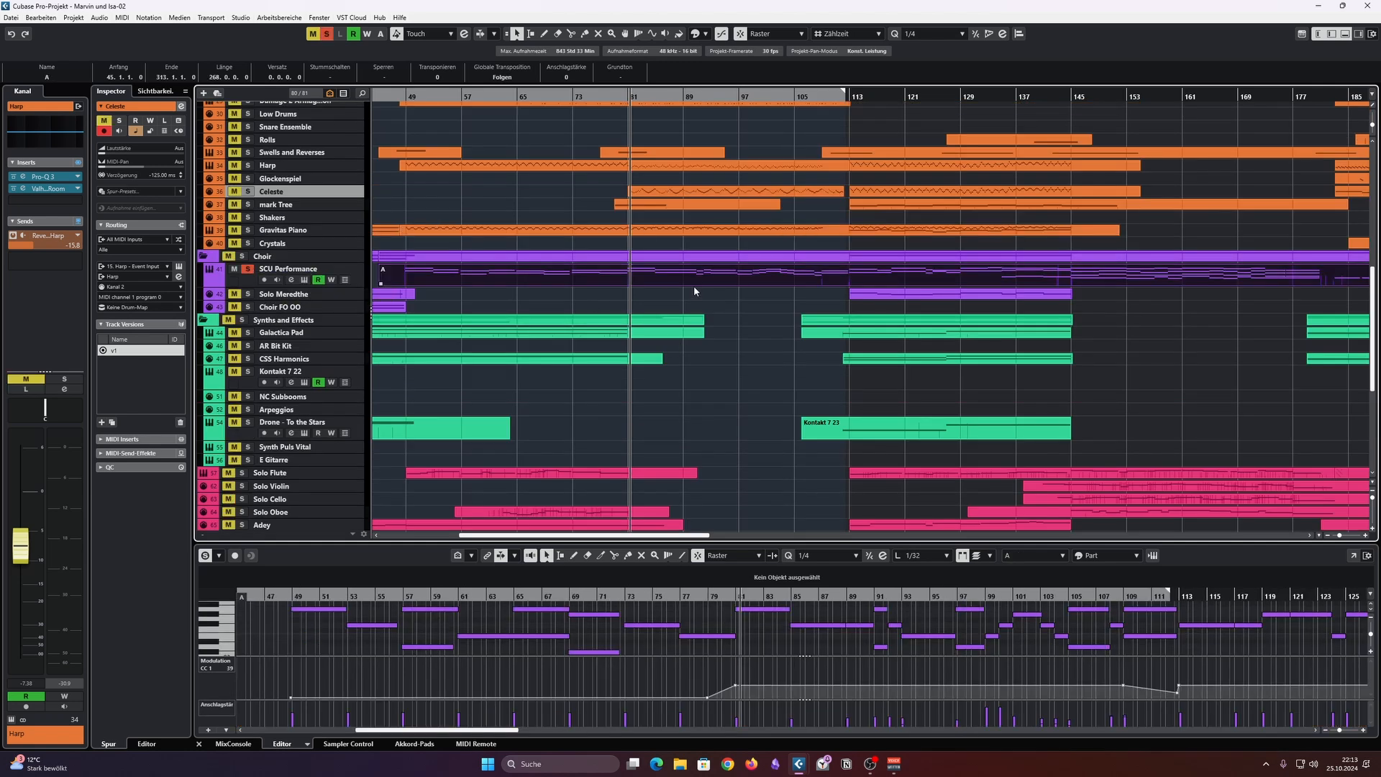
drag(835, 543, 835, 248)
scroll(791, 432, right, 5)
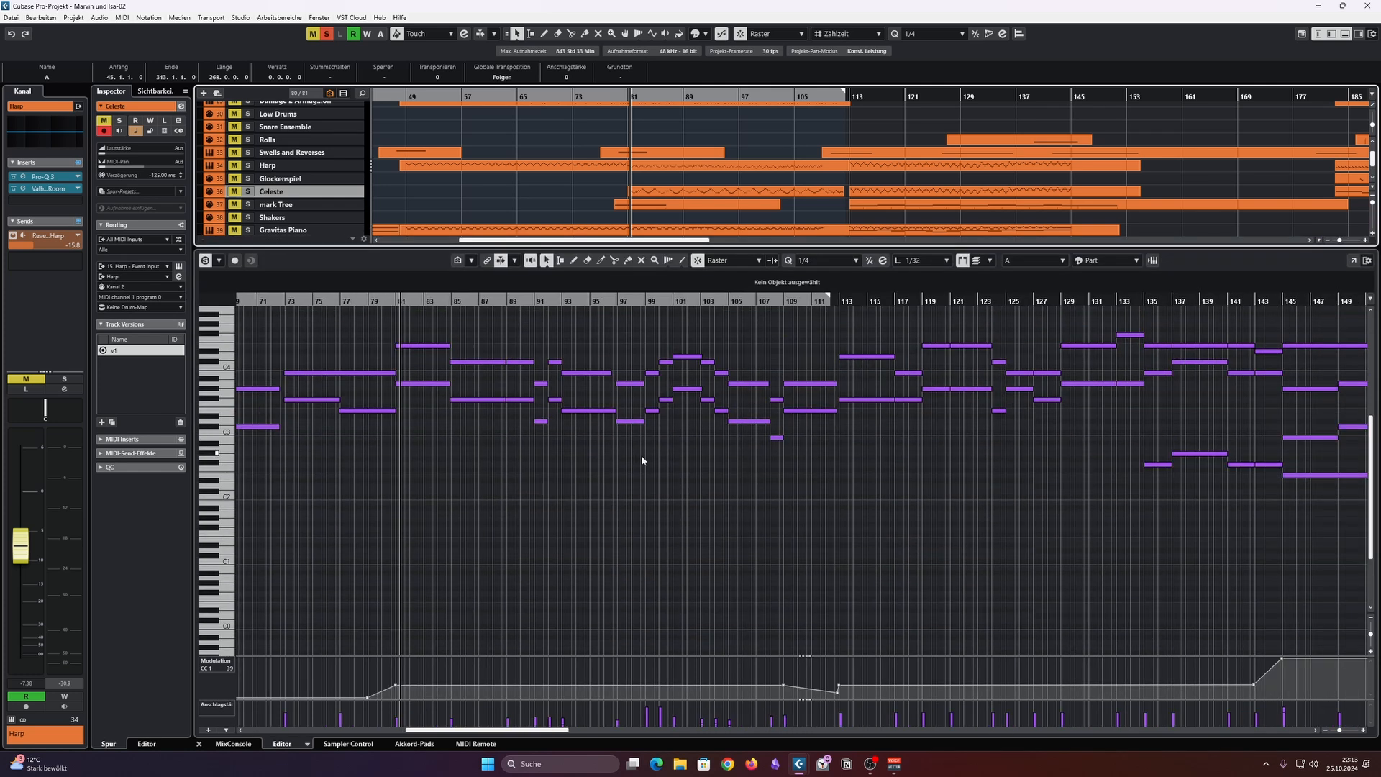
scroll(650, 459, left, 2)
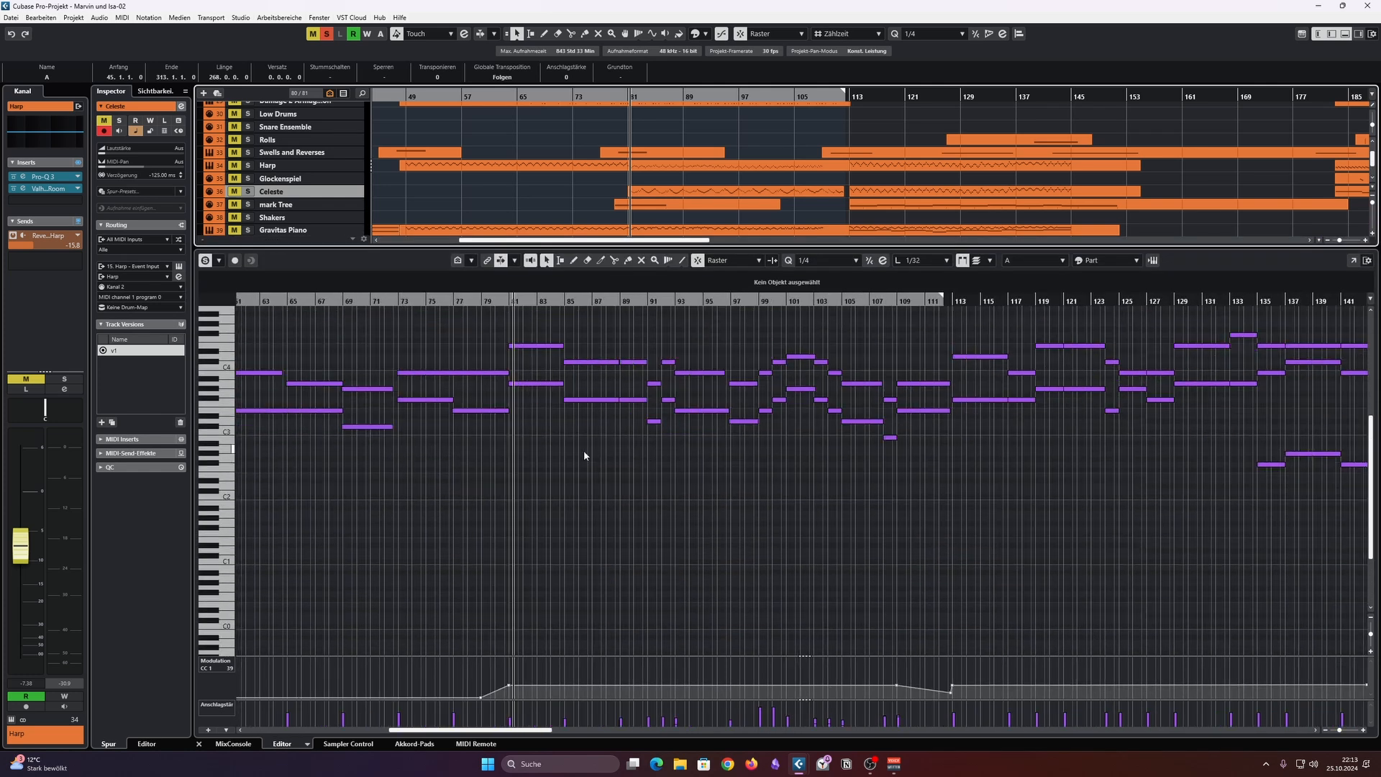
Step: Play the soloed SCU Performance part from bar 78, check its modulation point at bar 81 and shrink the Key Editor
click(471, 304)
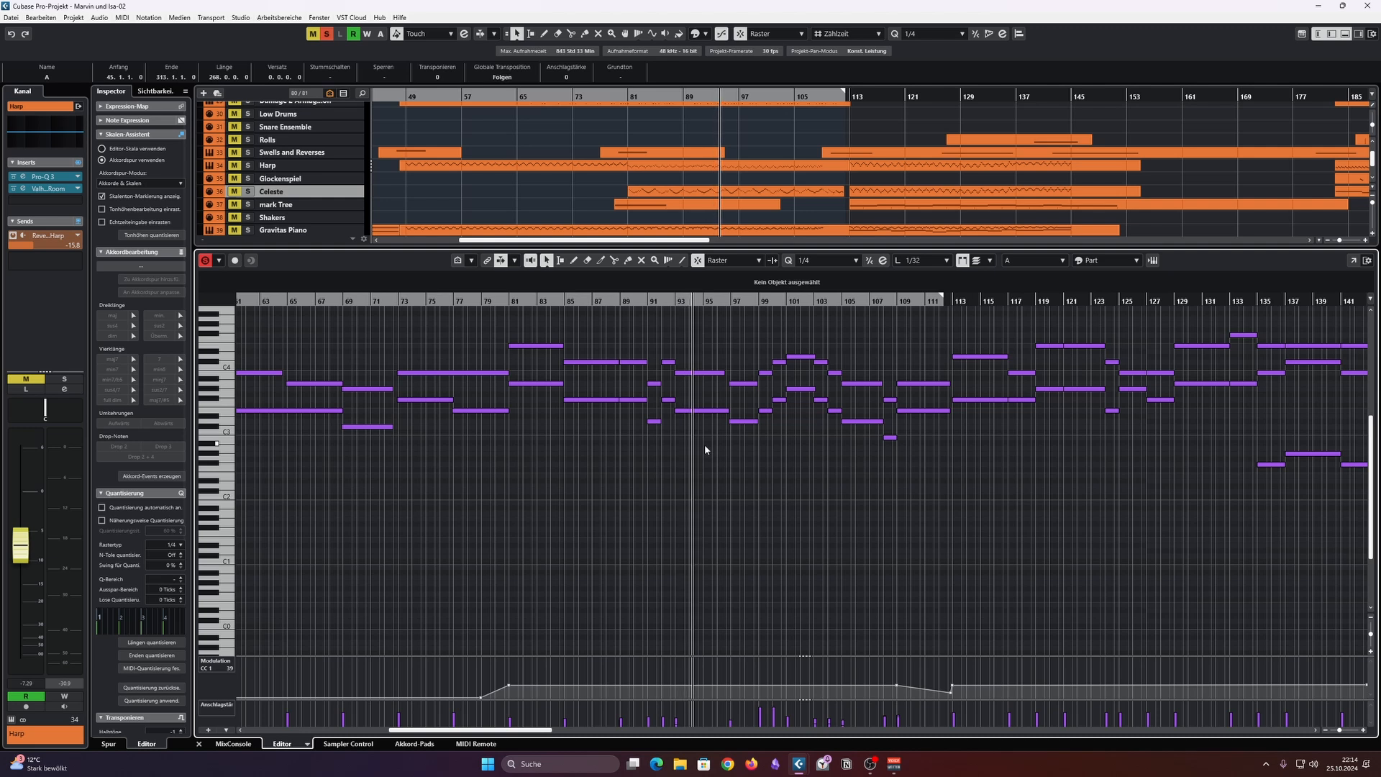
key(space)
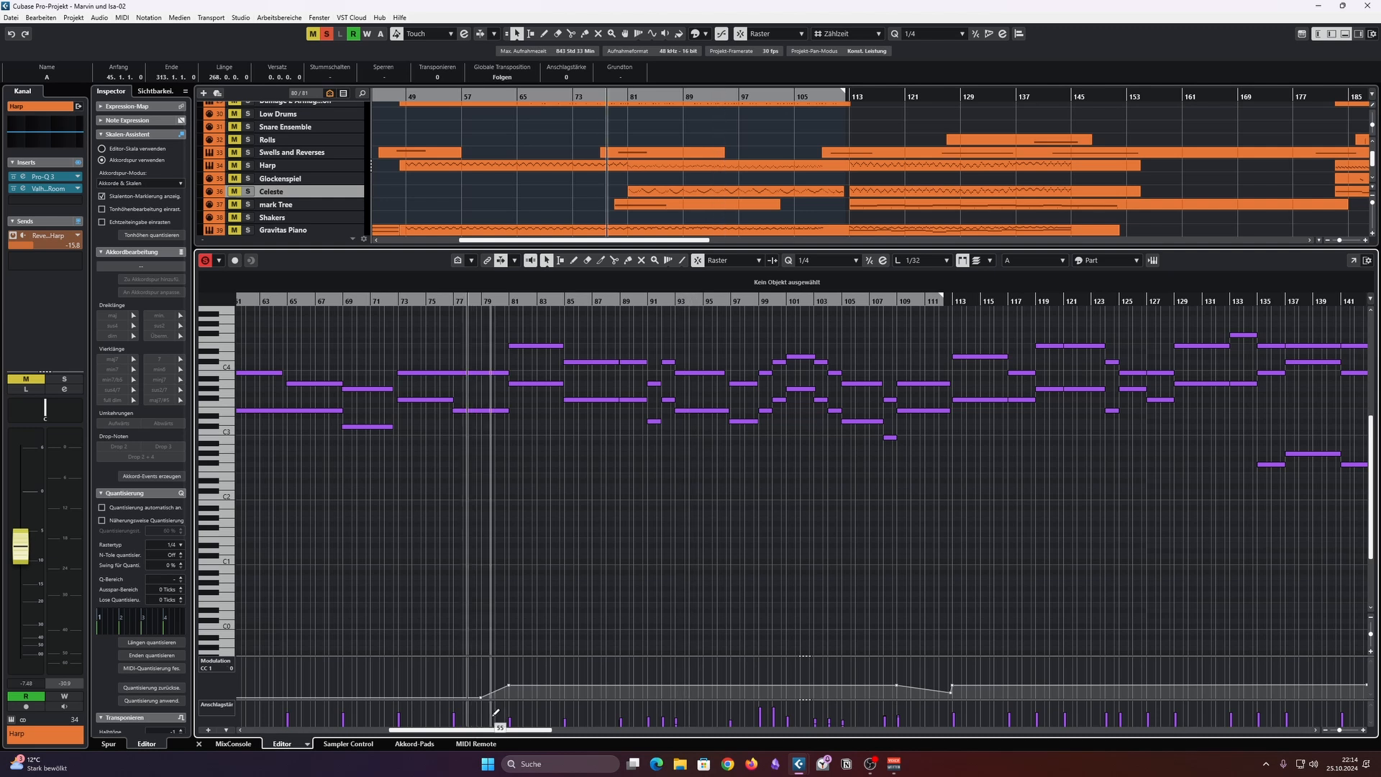
drag(498, 664, 536, 696)
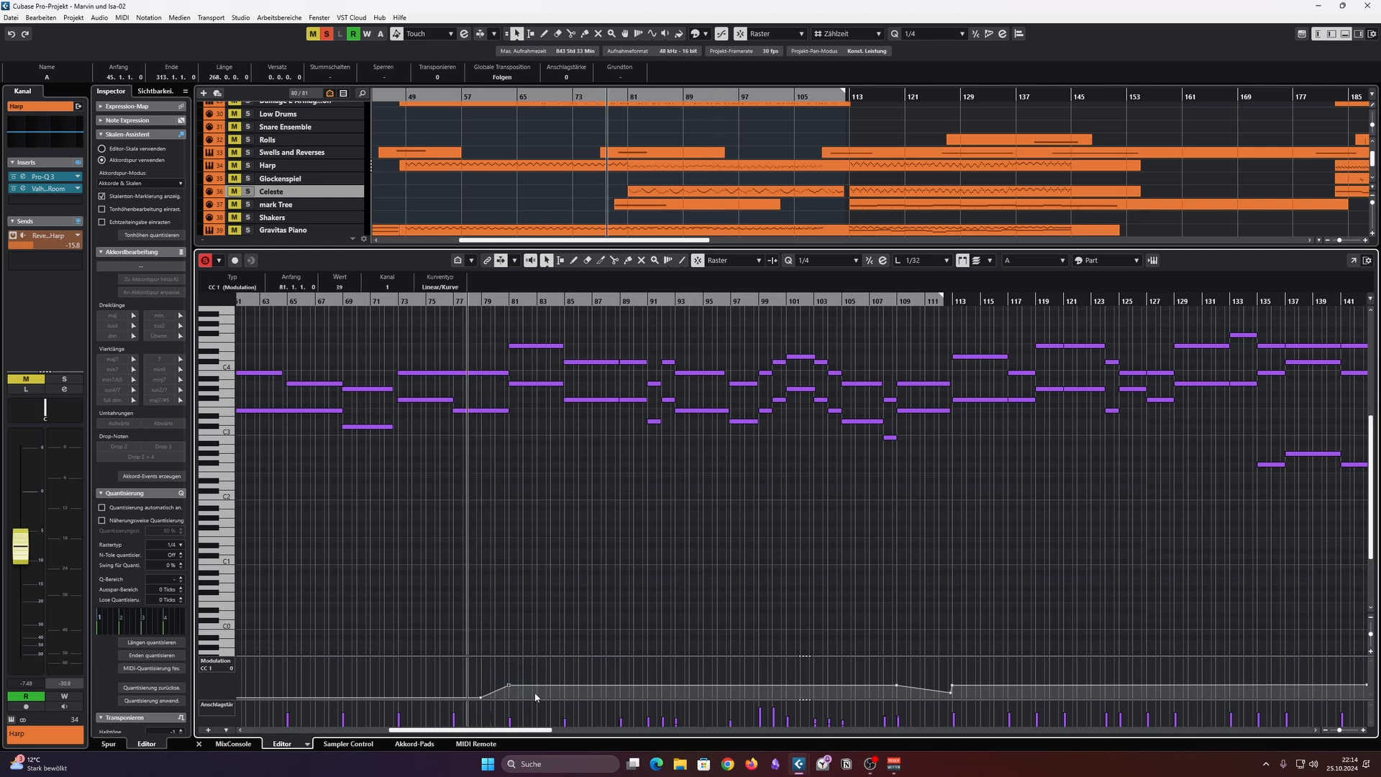
click(658, 559)
drag(874, 249, 697, 527)
scroll(716, 326, up, 3)
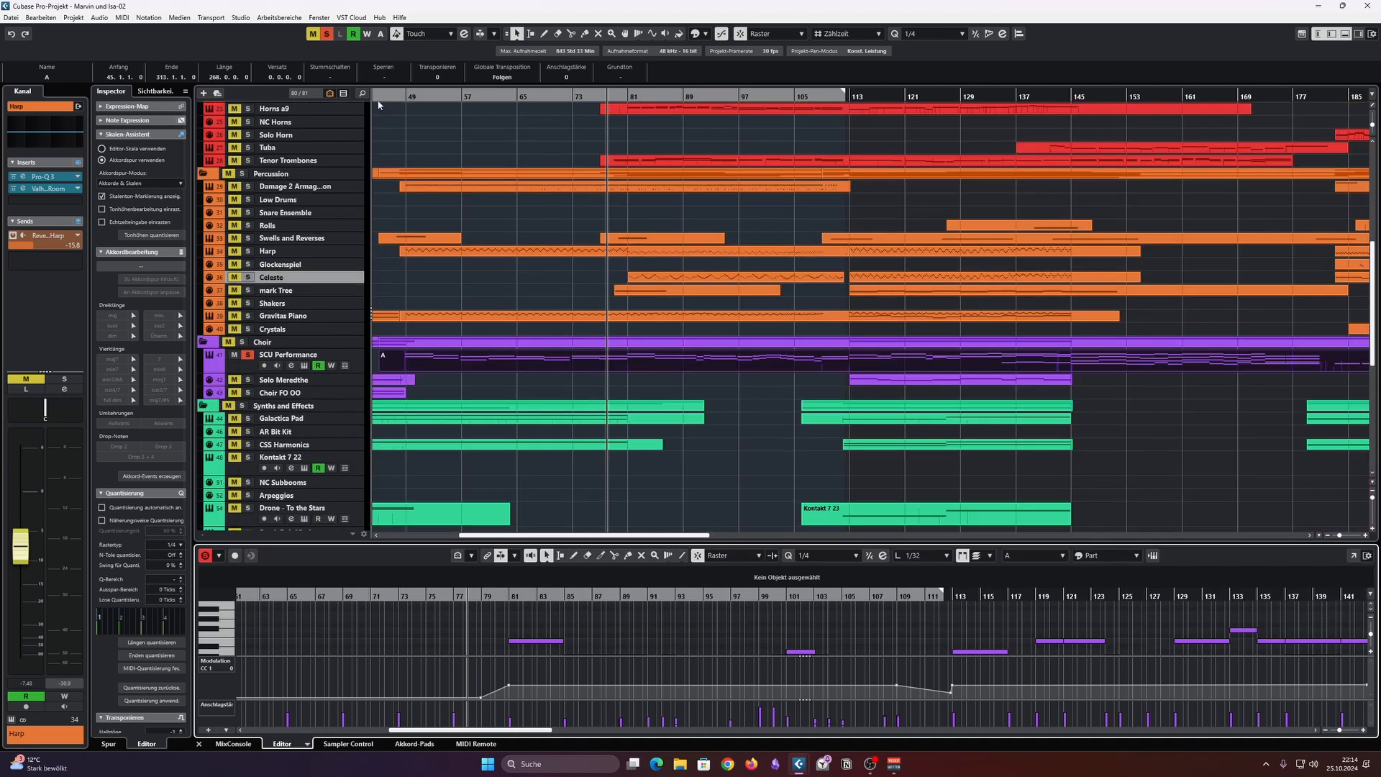
Step: Clear the choir solo and play the full mix from bar 78, toggling the SCU Performance mute to compare
click(518, 291)
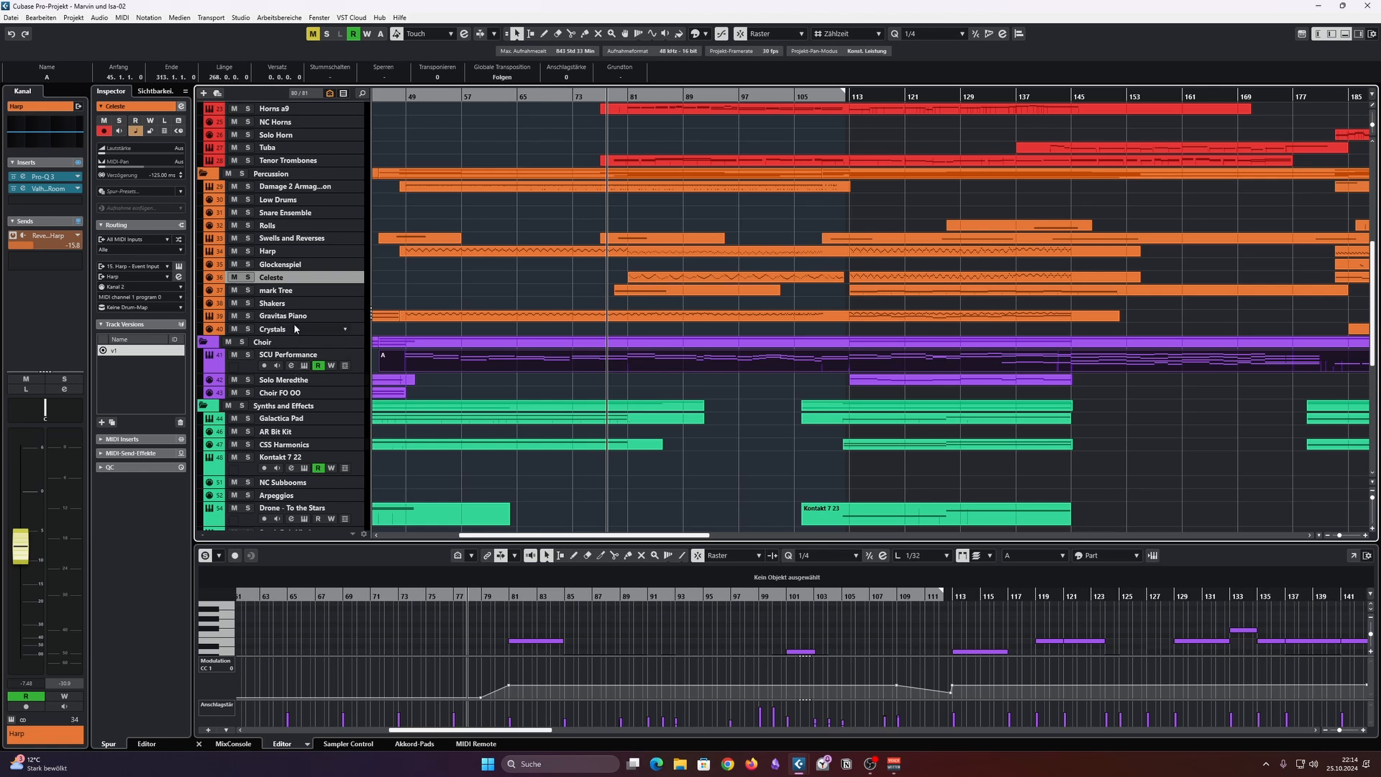
key(space)
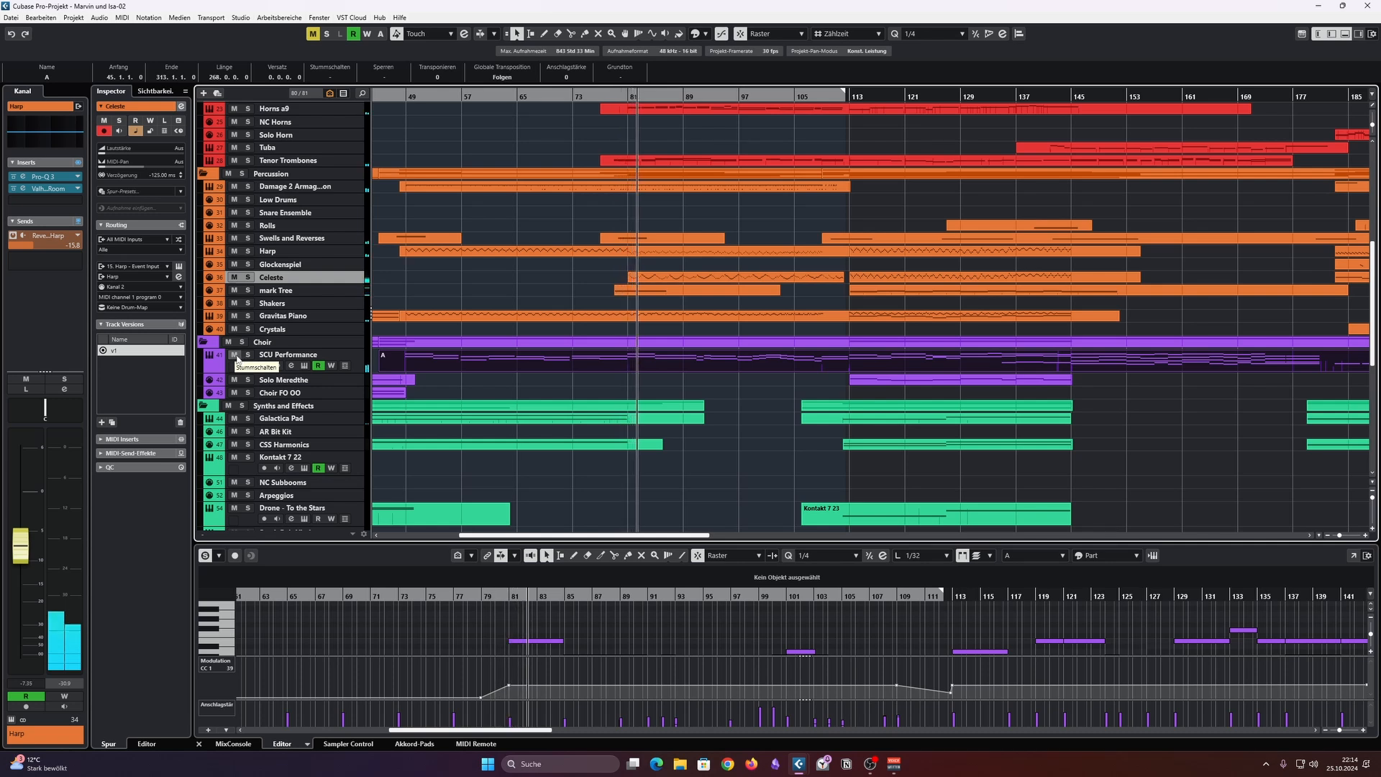
click(237, 357)
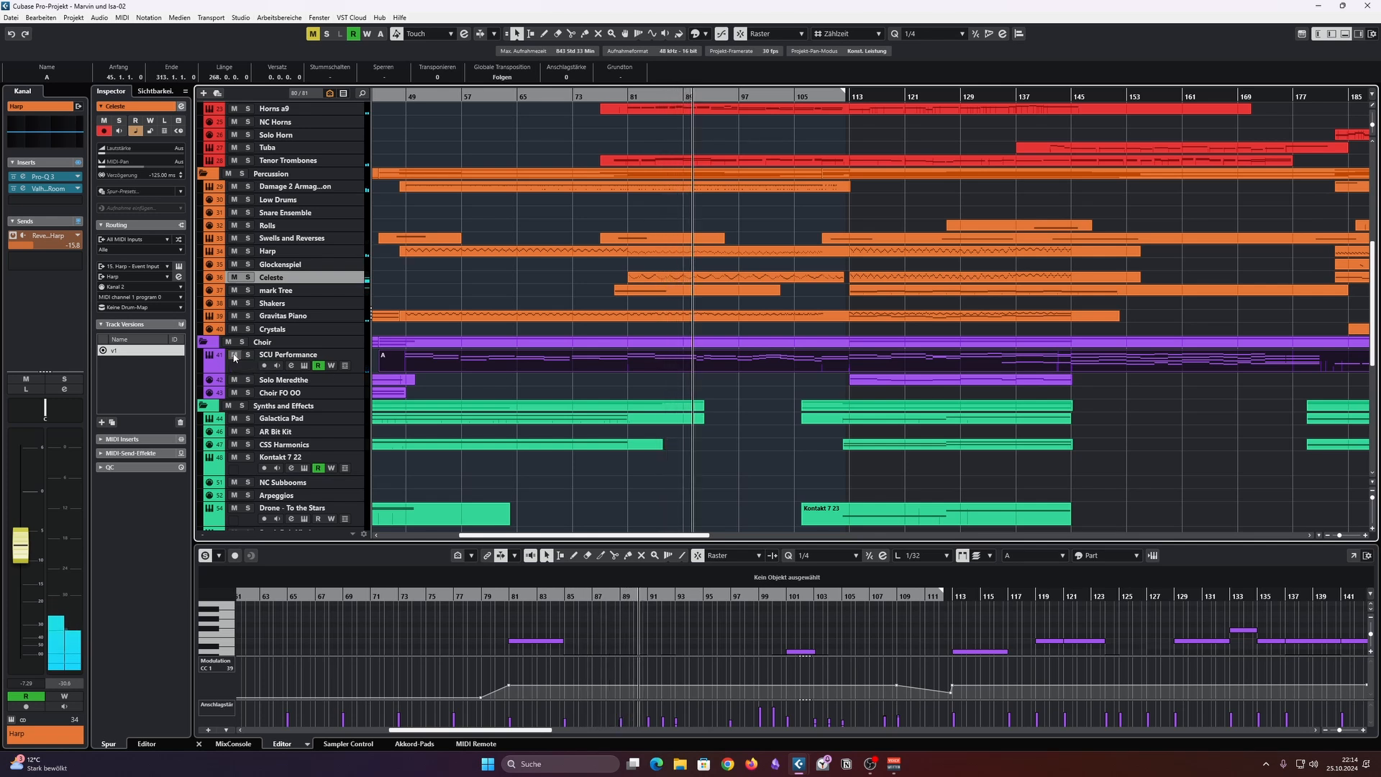
key(space)
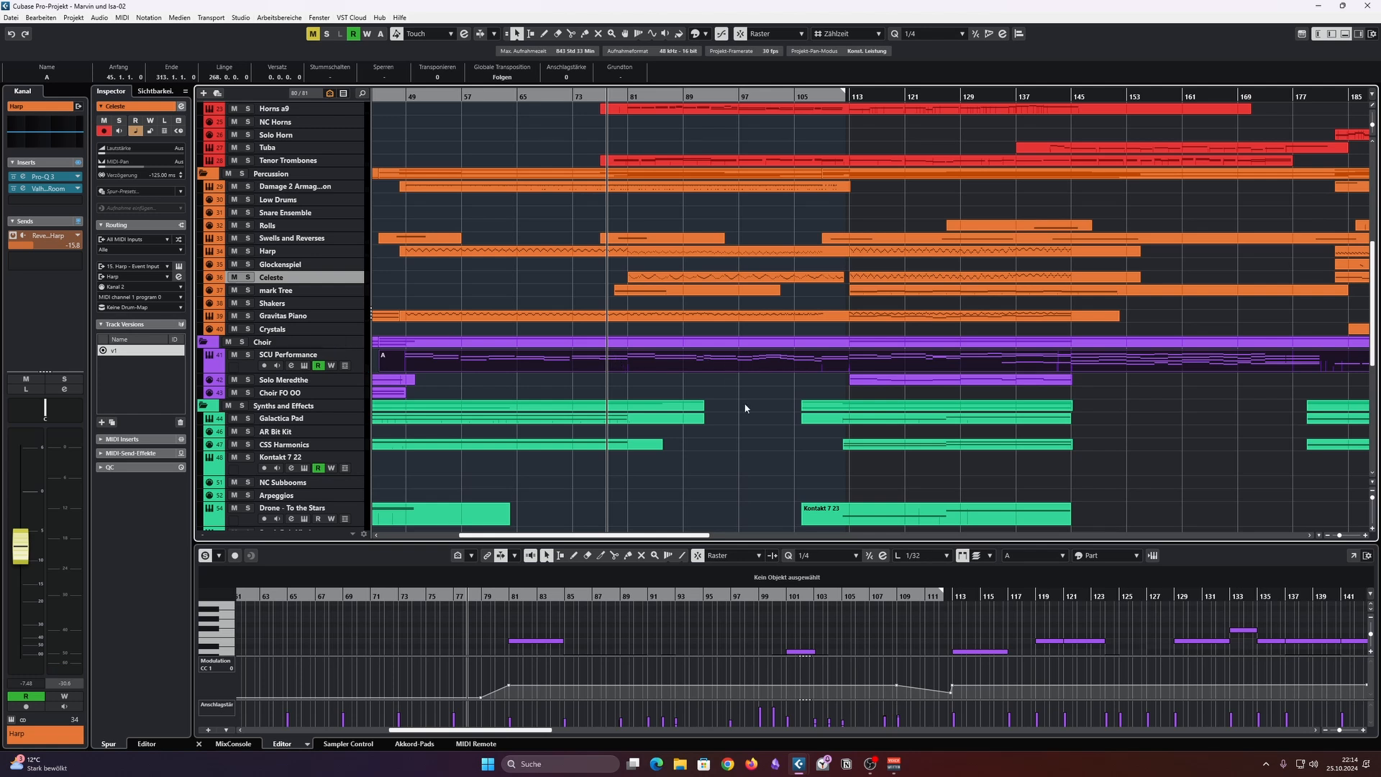
Step: Move the playback position to the beginning of the arrangement and view the opening percussion, choir and synth parts
scroll(751, 403, down, 2)
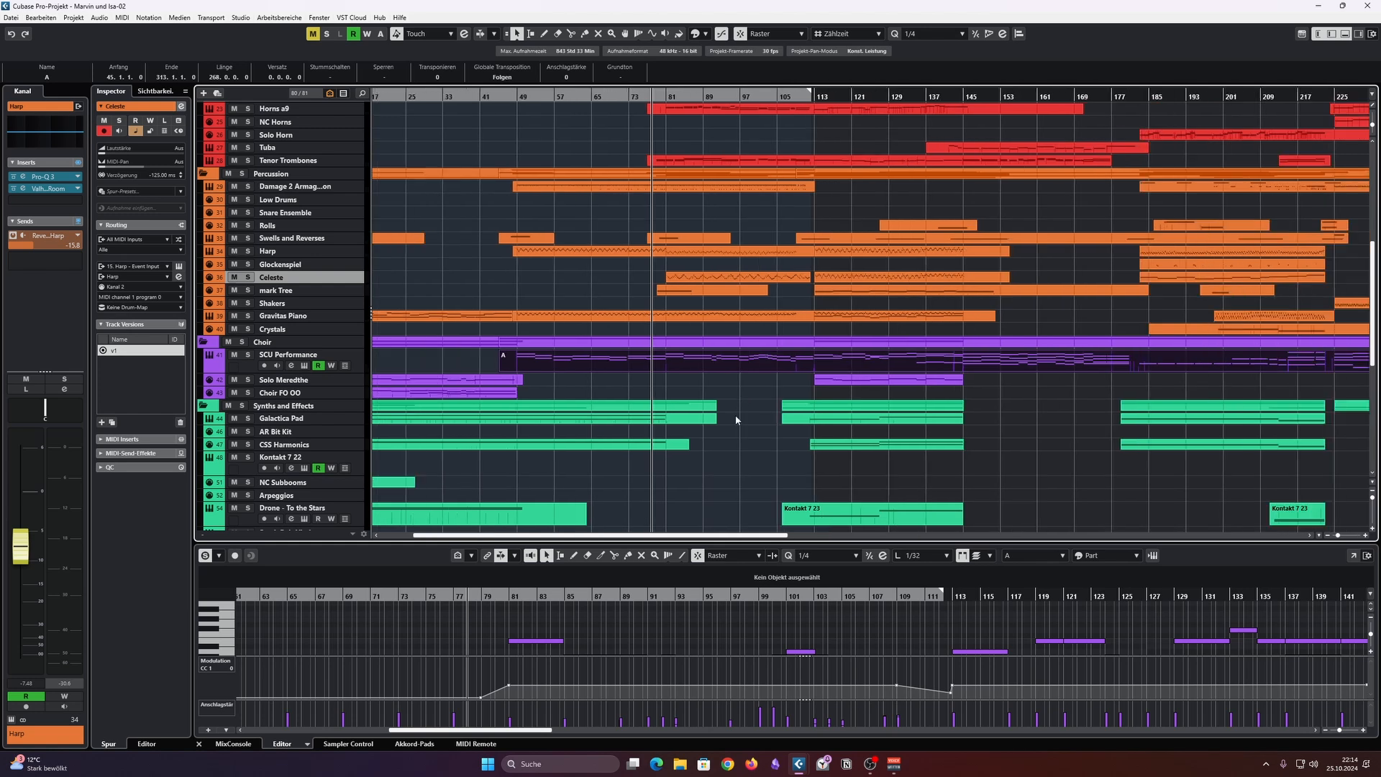
scroll(739, 406, down, 2)
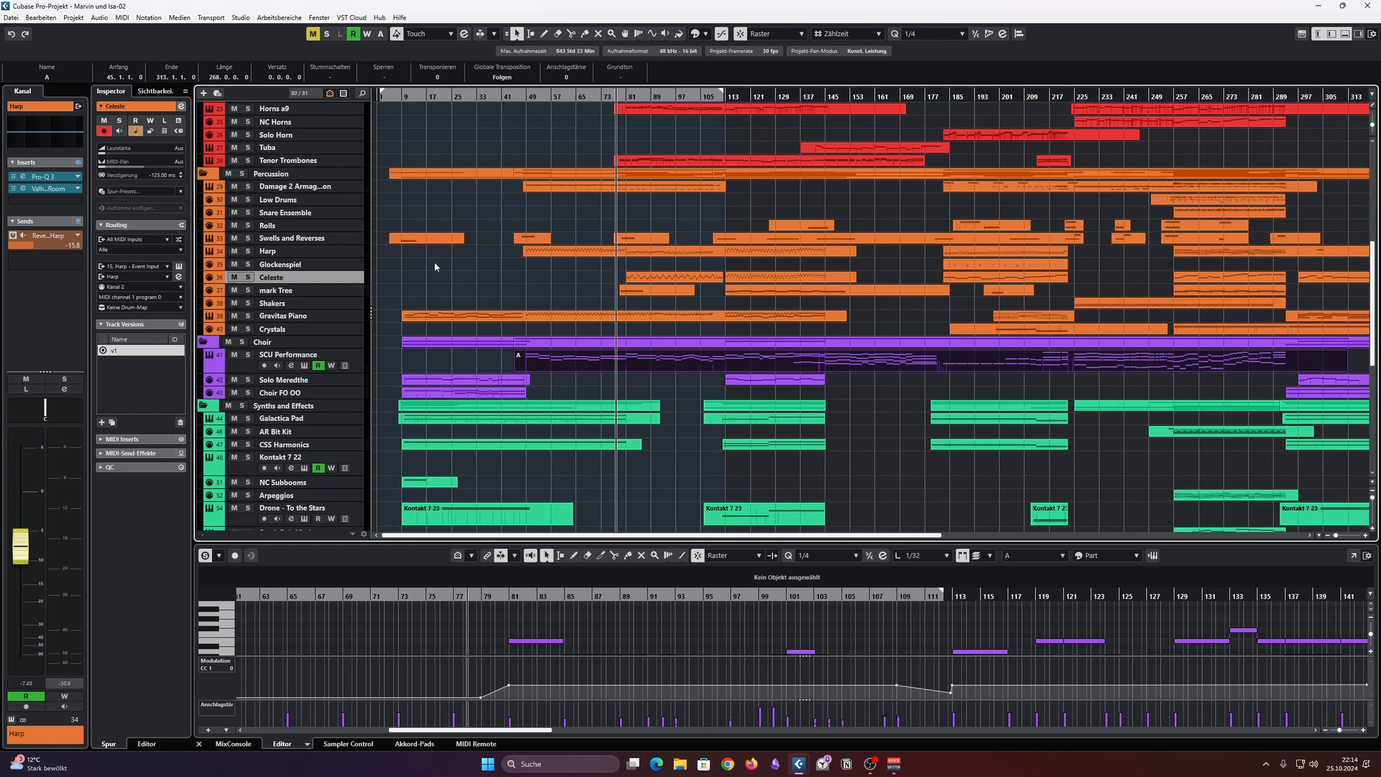
click(392, 98)
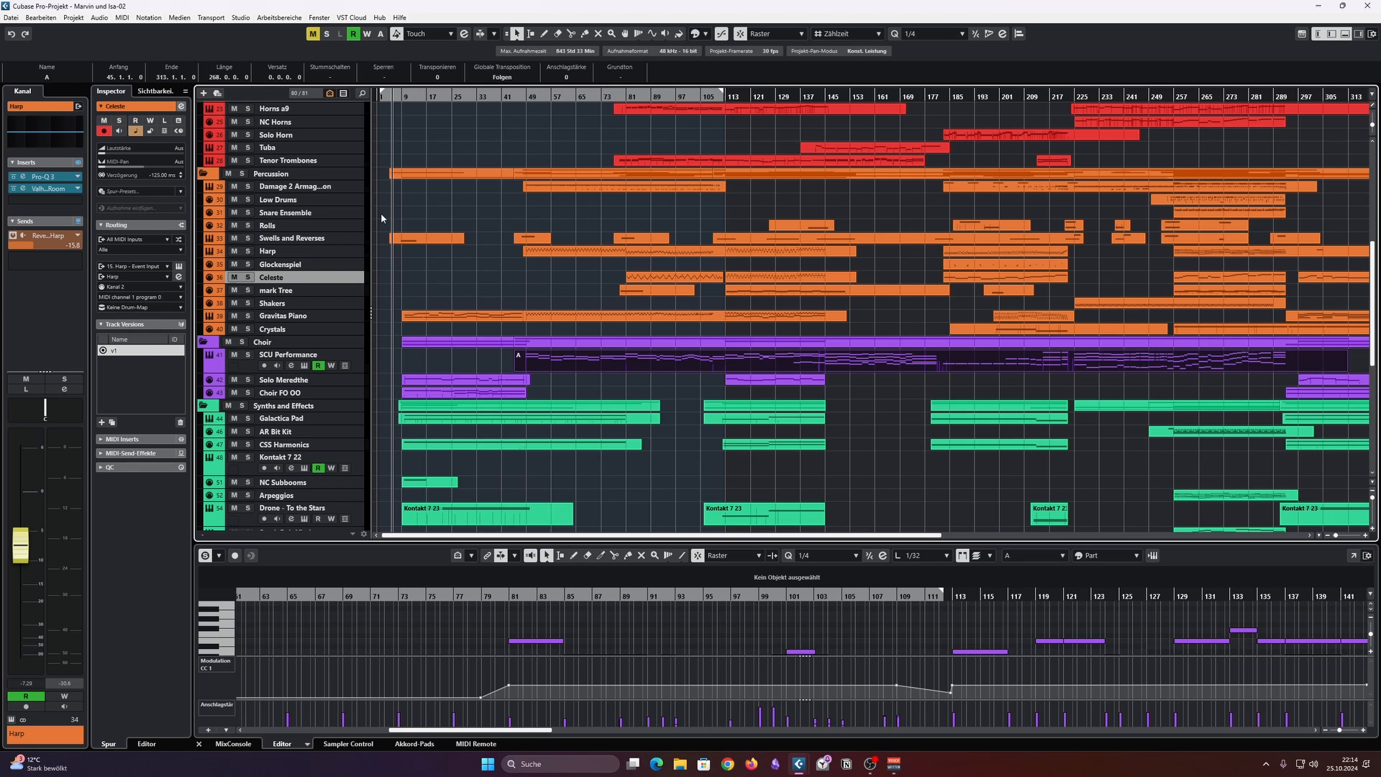
scroll(406, 276, up, 4)
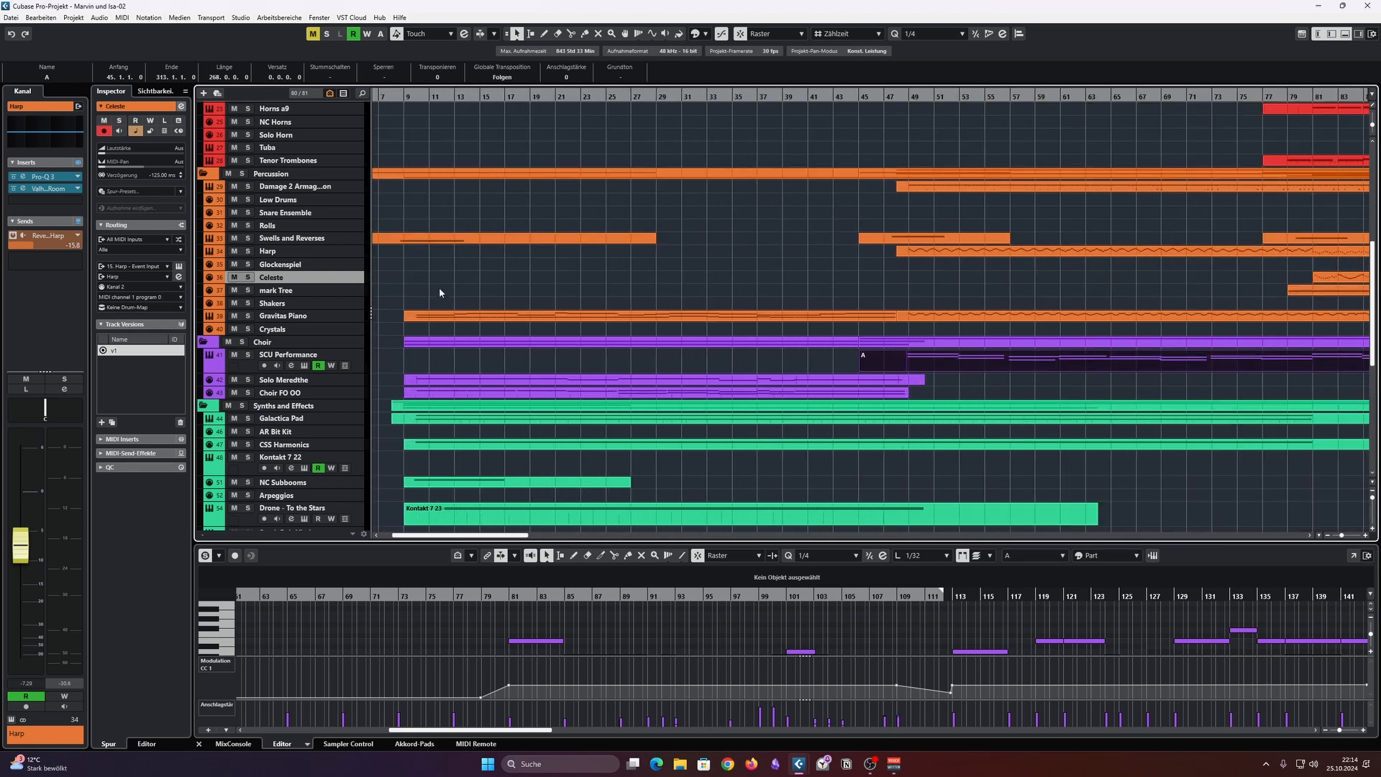
Step: Play the arrangement from its opening and select all parts in the project
scroll(447, 287, down, 2)
key(space)
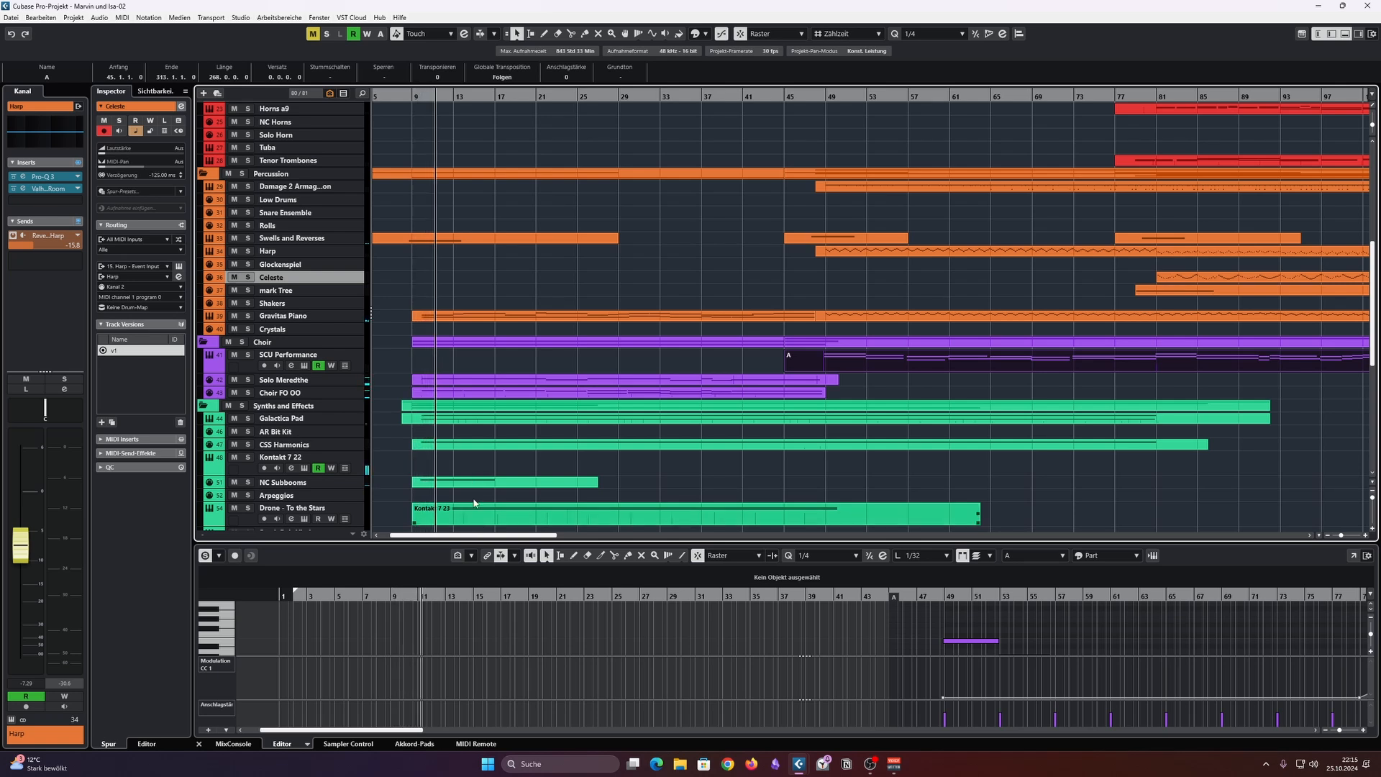
scroll(469, 355, down, 2)
key(ctrl+a)
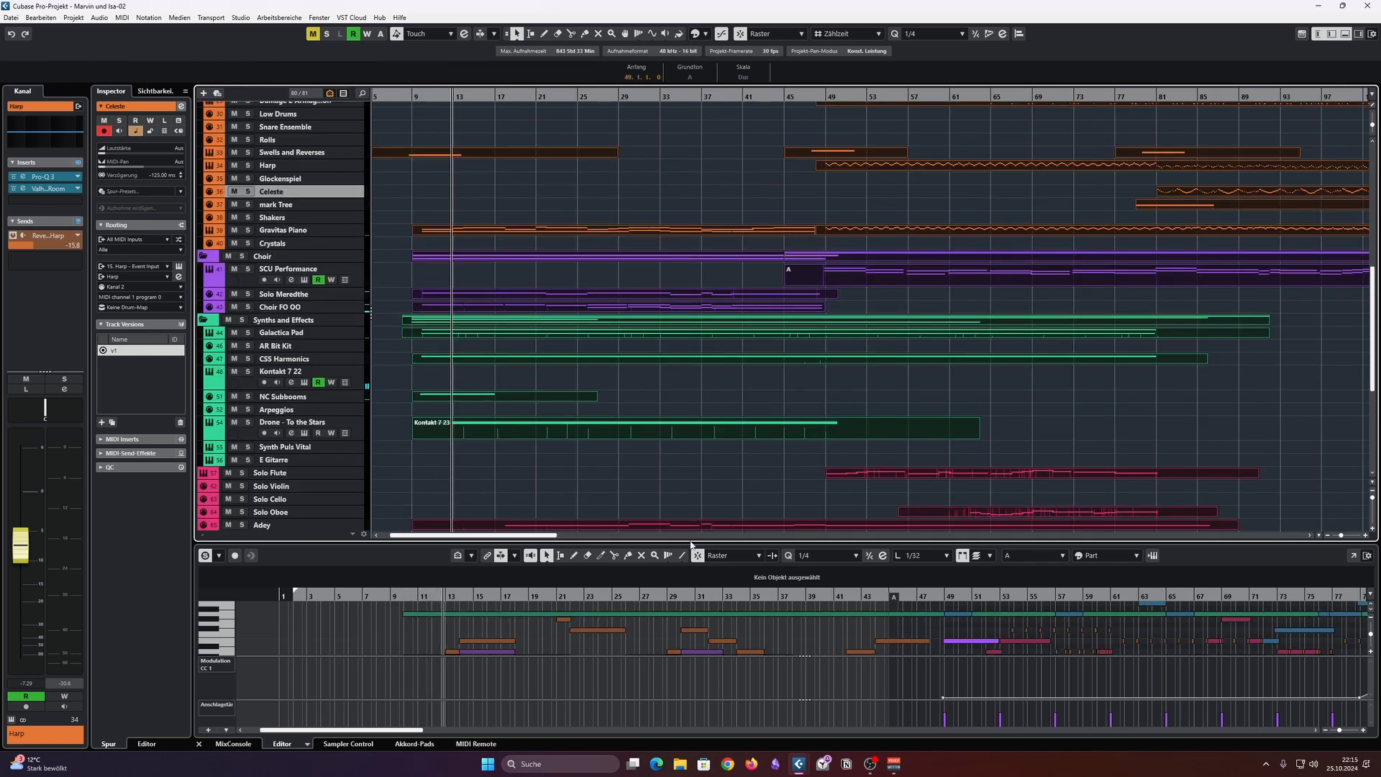
Step: Enlarge the Key Editor and examine the combined notes of all selected parts while the opening section plays
drag(688, 534, 692, 159)
scroll(779, 349, up, 3)
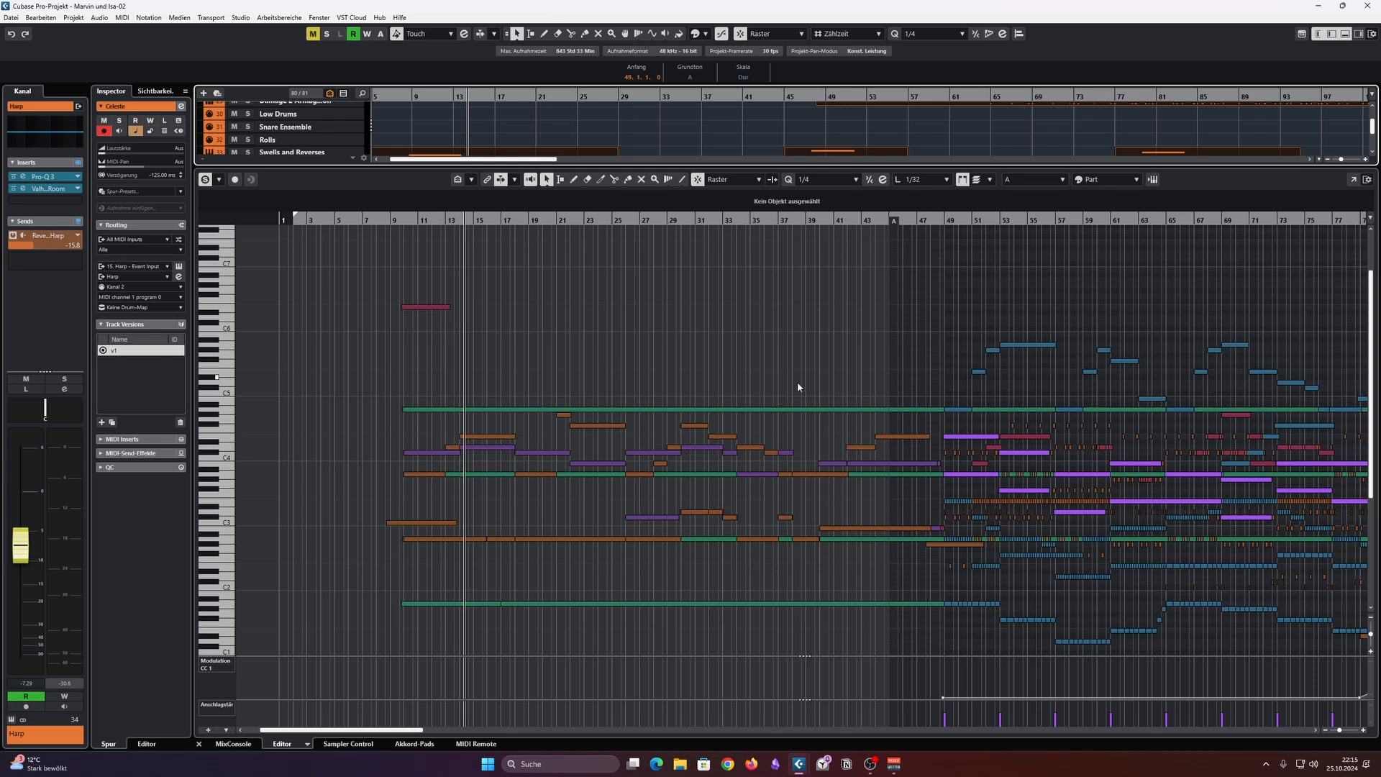
scroll(800, 391, down, 2)
scroll(809, 417, right, 4)
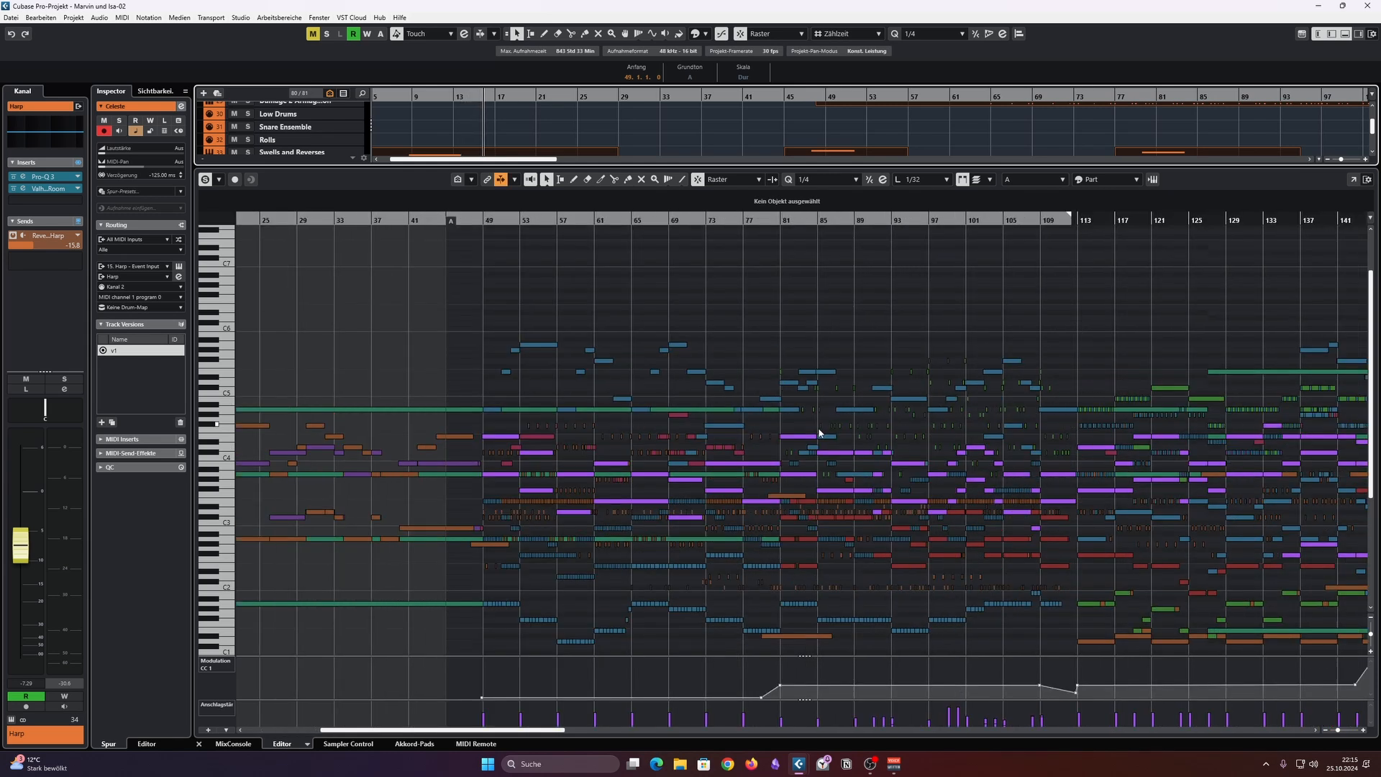
scroll(818, 432, down, 3)
scroll(676, 398, down, 1)
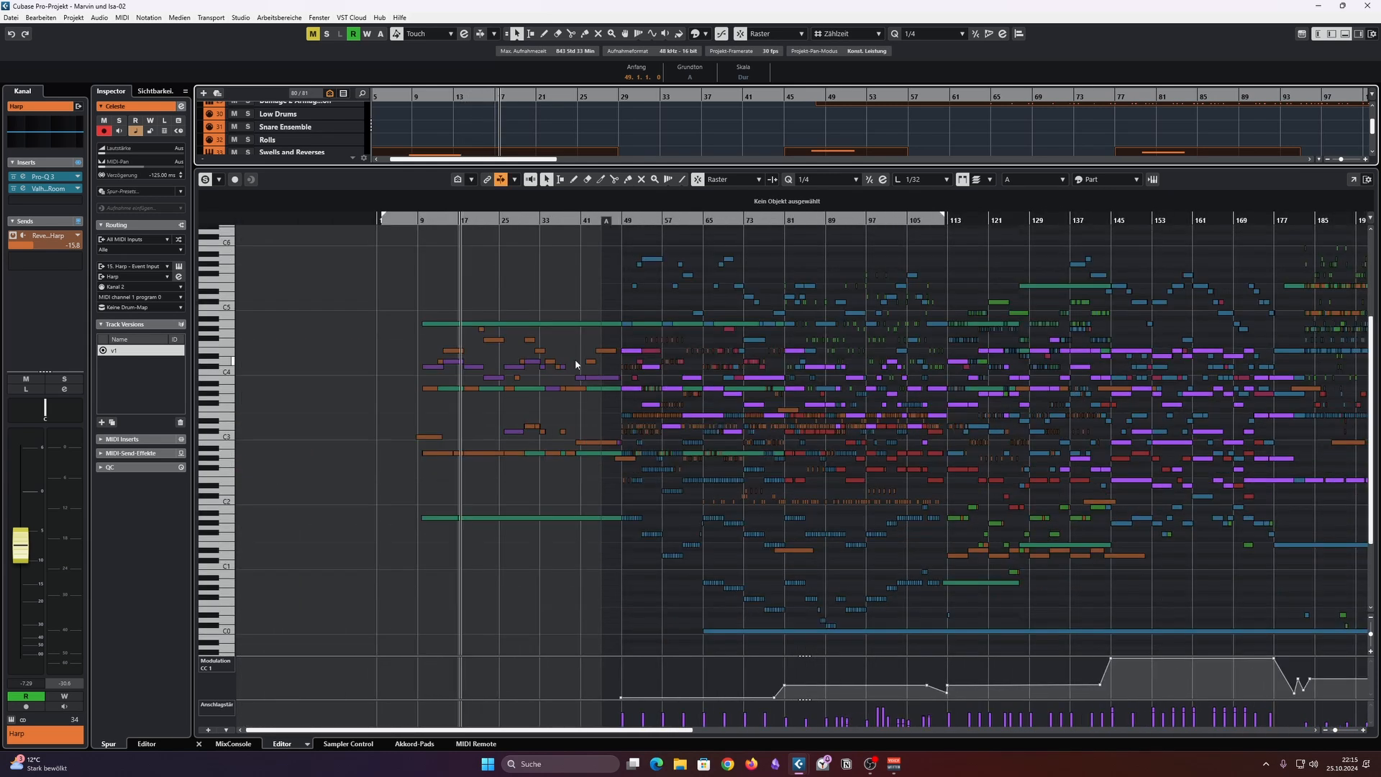
scroll(563, 358, up, 1)
scroll(562, 354, up, 1)
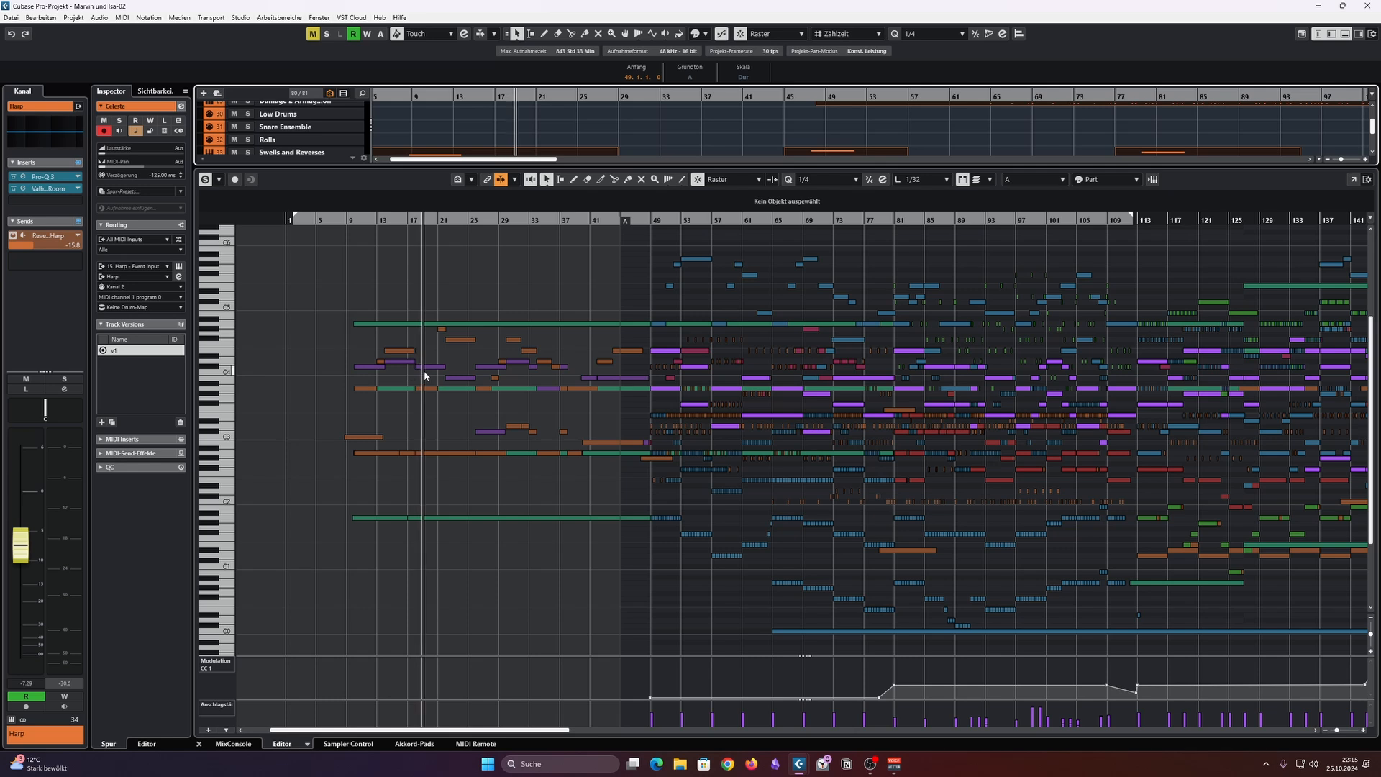
scroll(466, 361, up, 2)
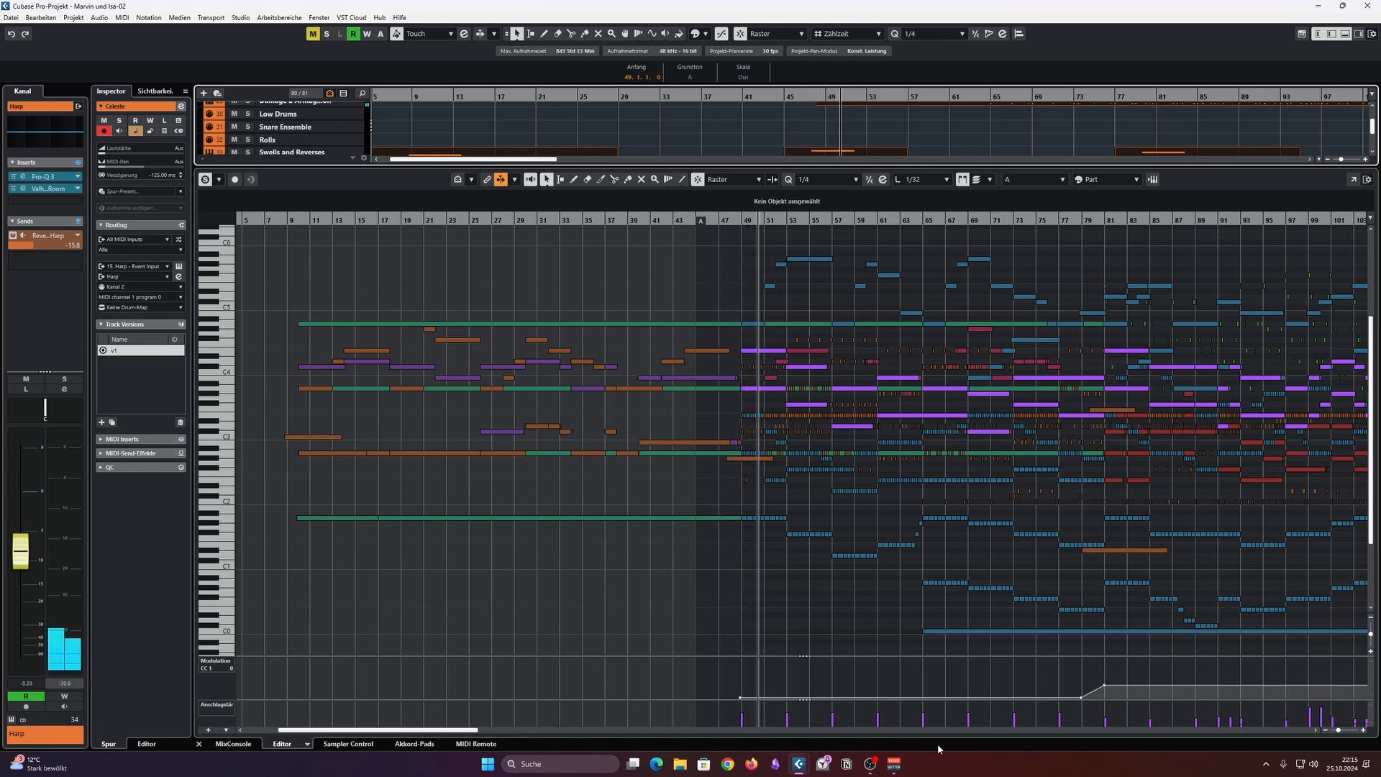
Step: Follow the layered notes in the Key Editor during playback from about bar 51 through the section before bar 113
scroll(913, 677, down, 1)
scroll(909, 676, right, 3)
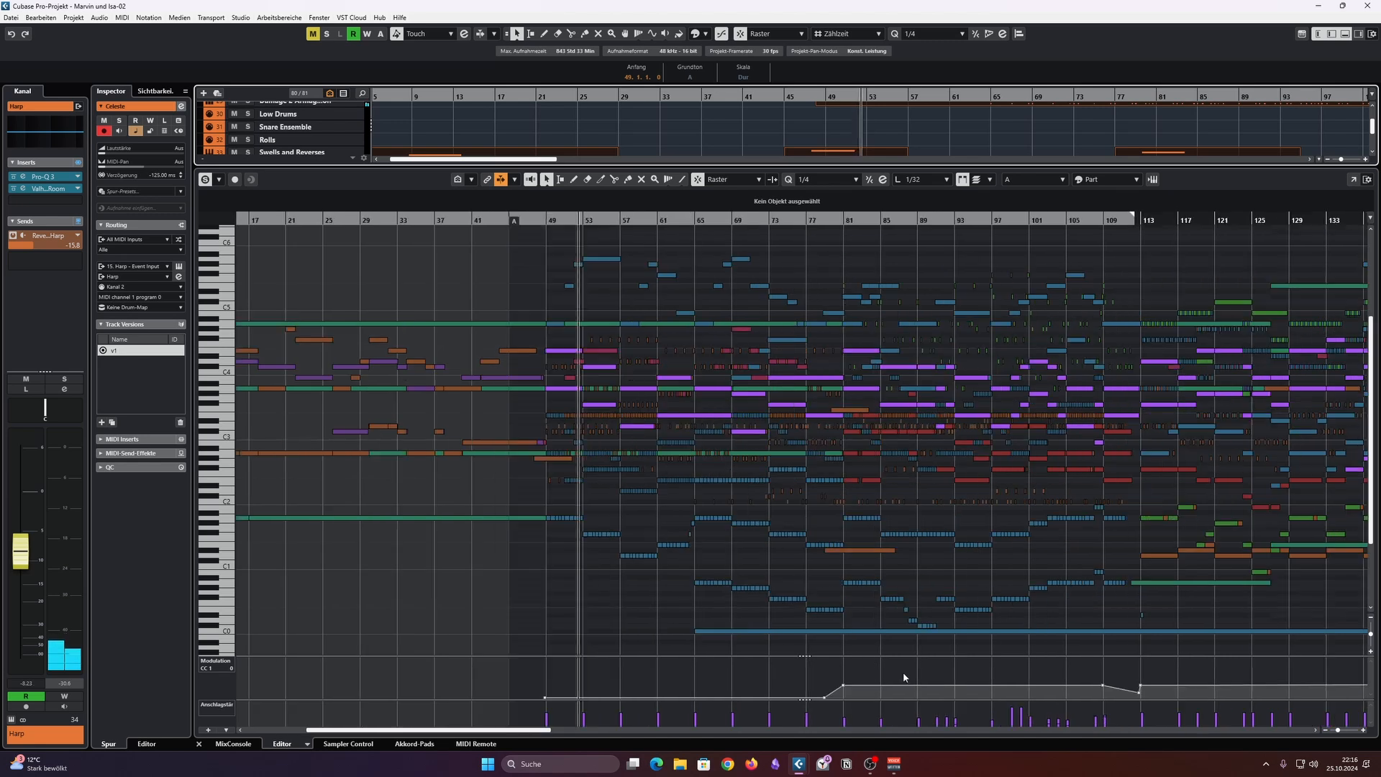
scroll(688, 587, up, 2)
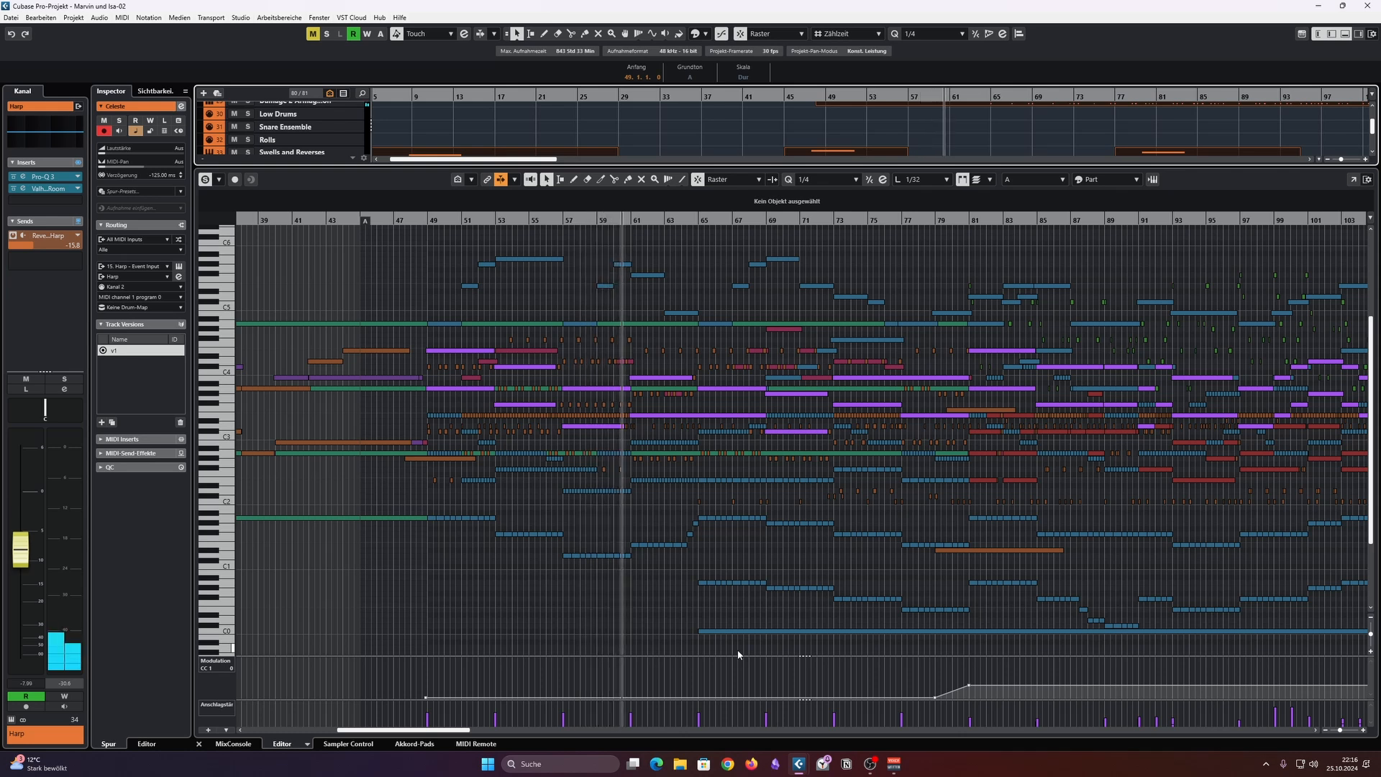
key(g)
key(g)
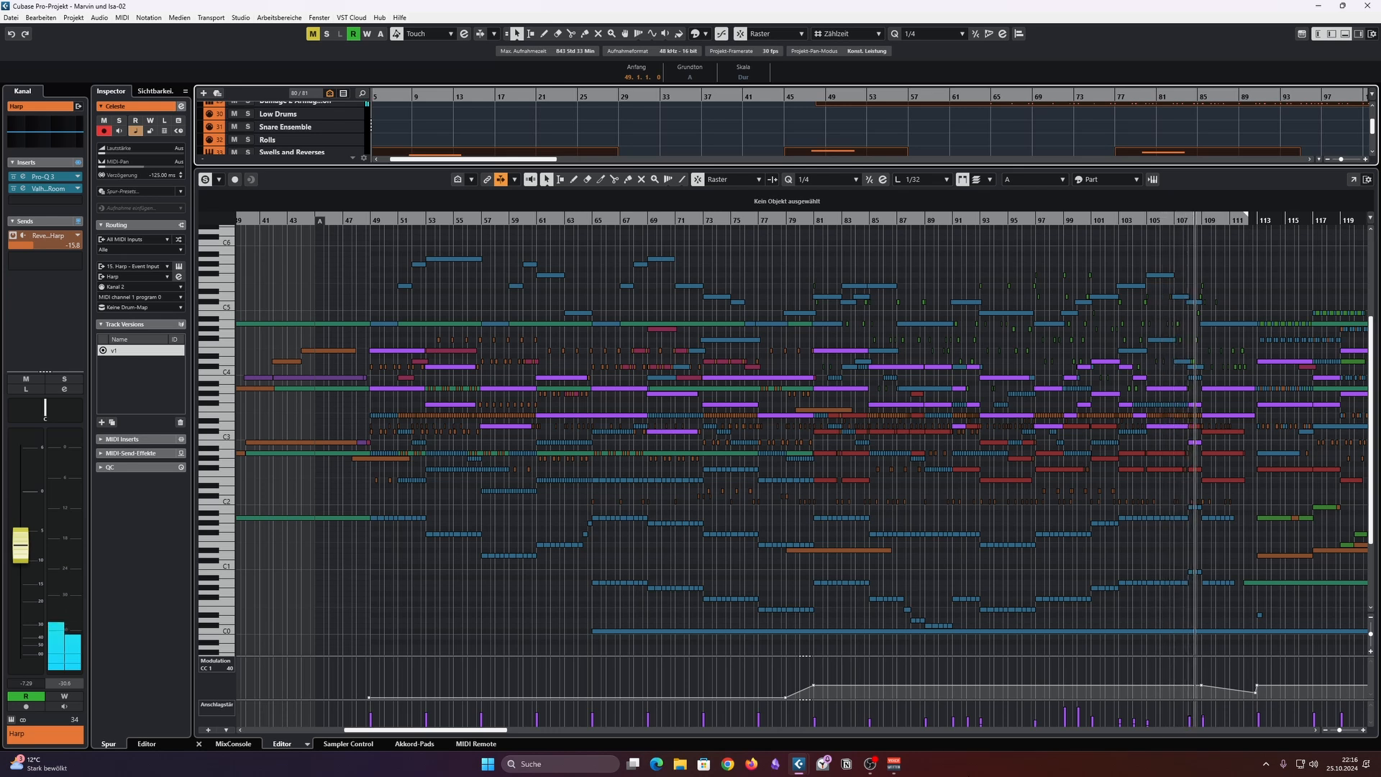
Step: Return the playback position to about bar 49, stop playback and shrink the Key Editor
click(377, 219)
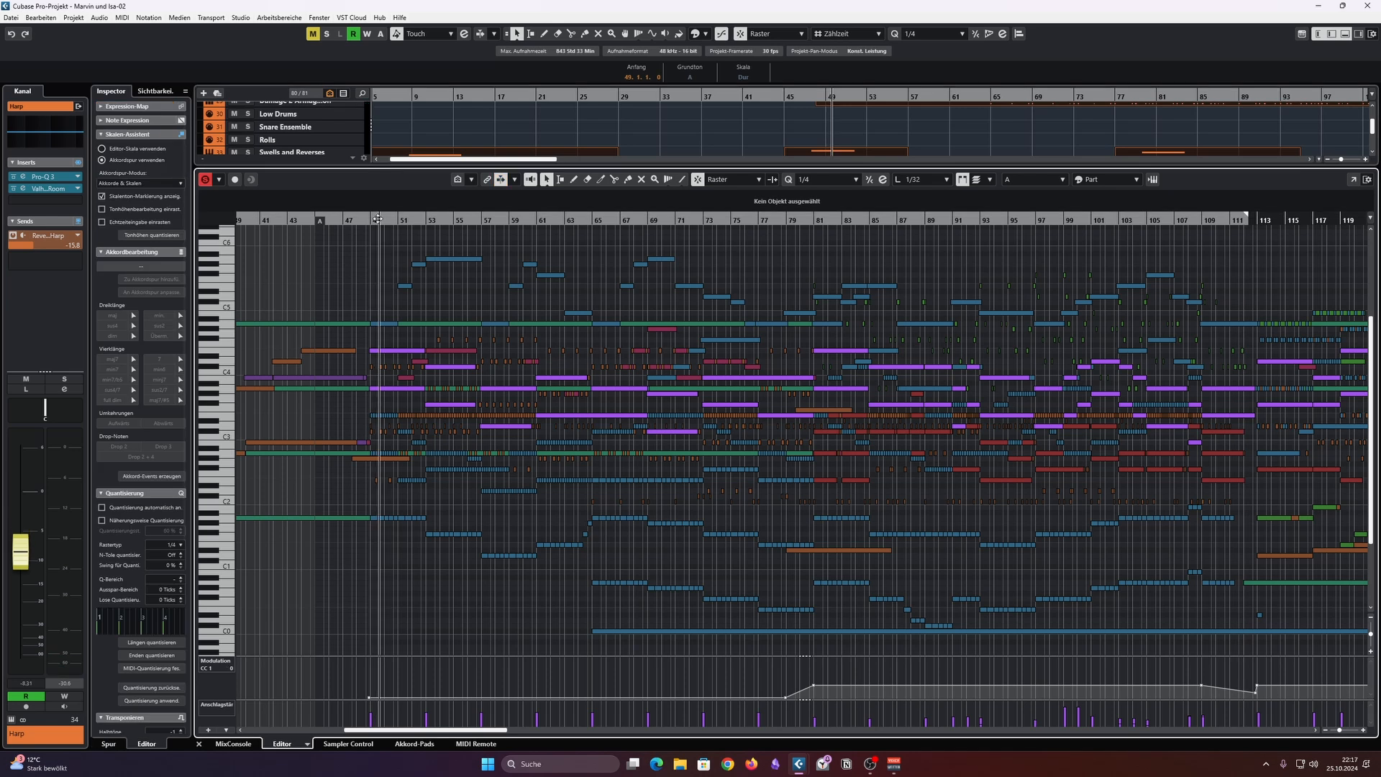
key(space)
drag(504, 169, 518, 533)
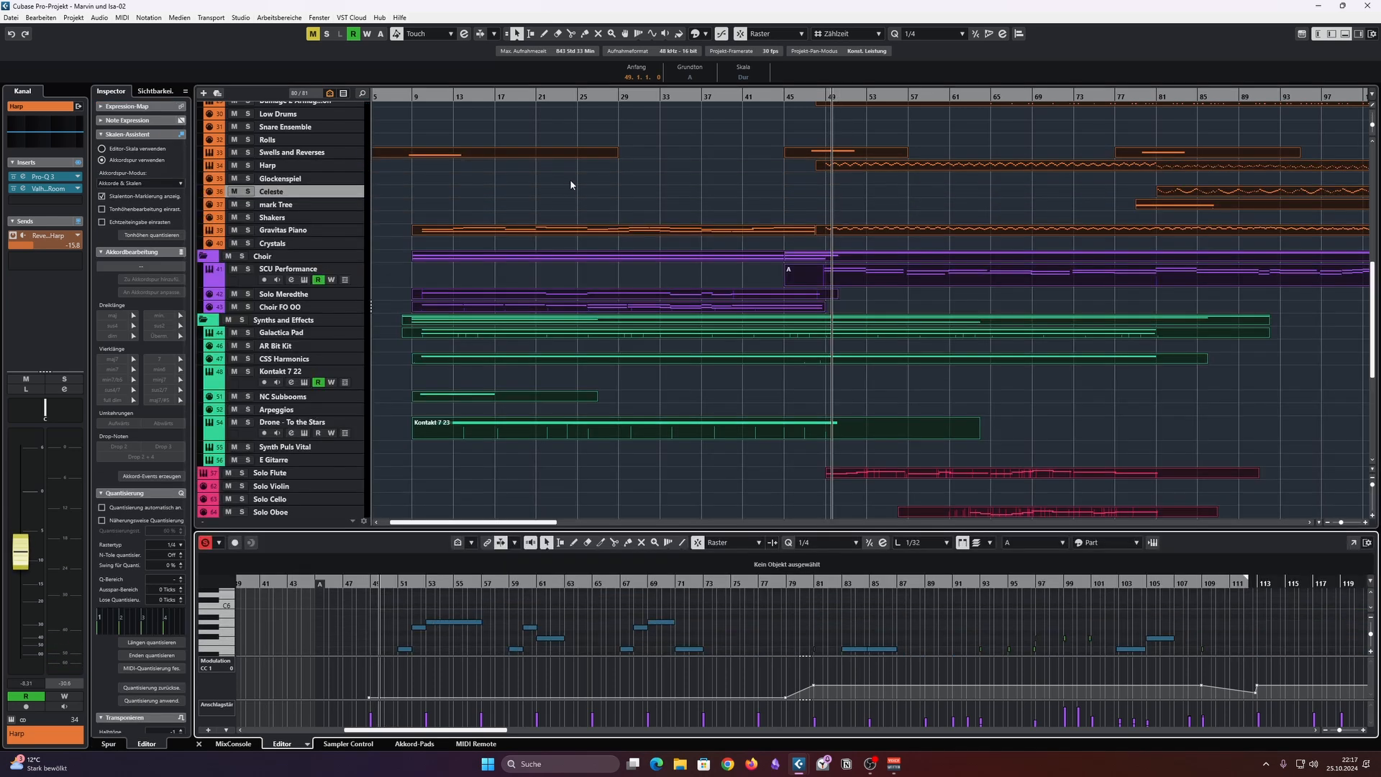
Step: Deselect all parts and show a wider overview of the percussion, choir, synth and solo tracks in the project
click(569, 187)
key(g)
key(g)
key(g)
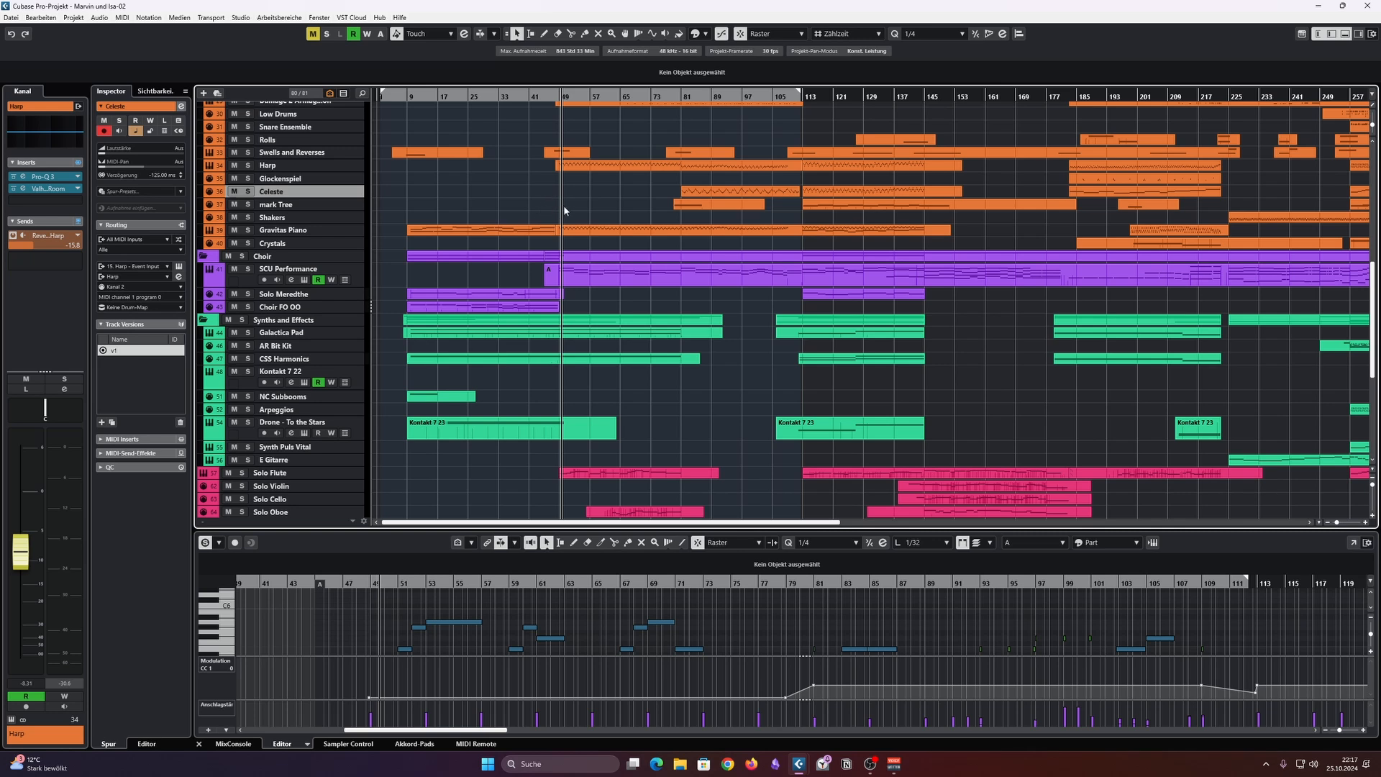